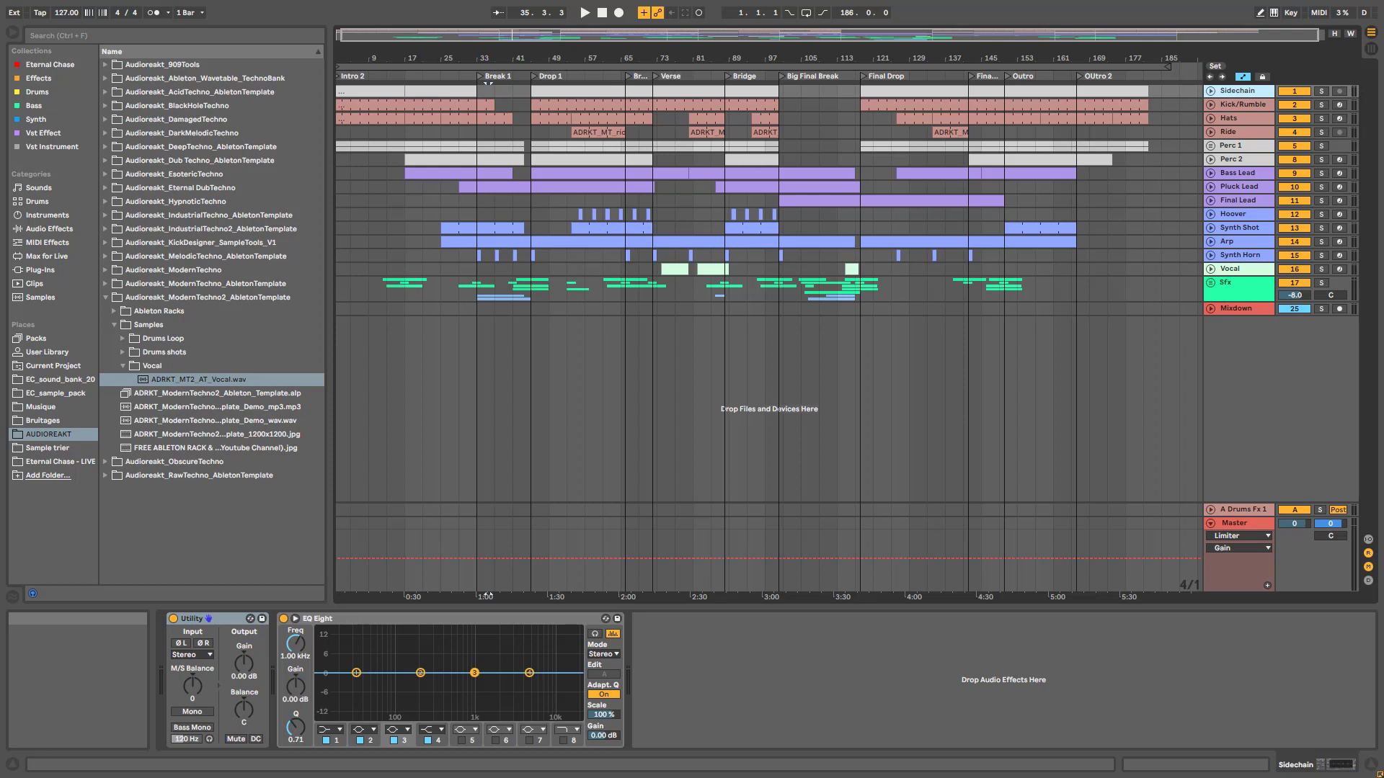
# - Play the arrangement from bar 41 through Drop 1 to about bar 60 and stop playback
pyautogui.click(510, 311)
pyautogui.press('space')
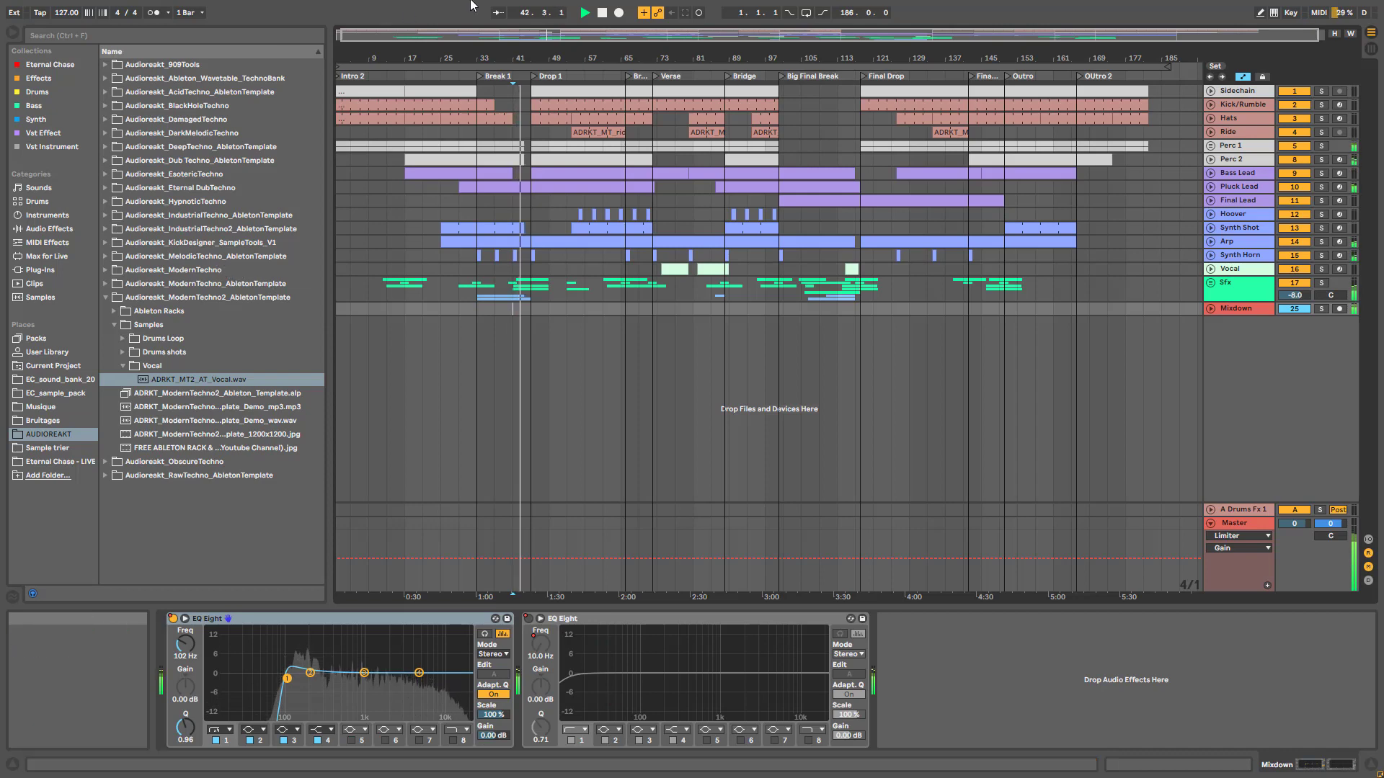
pyautogui.moveTo(548, 35); pyautogui.dragTo(547, 104)
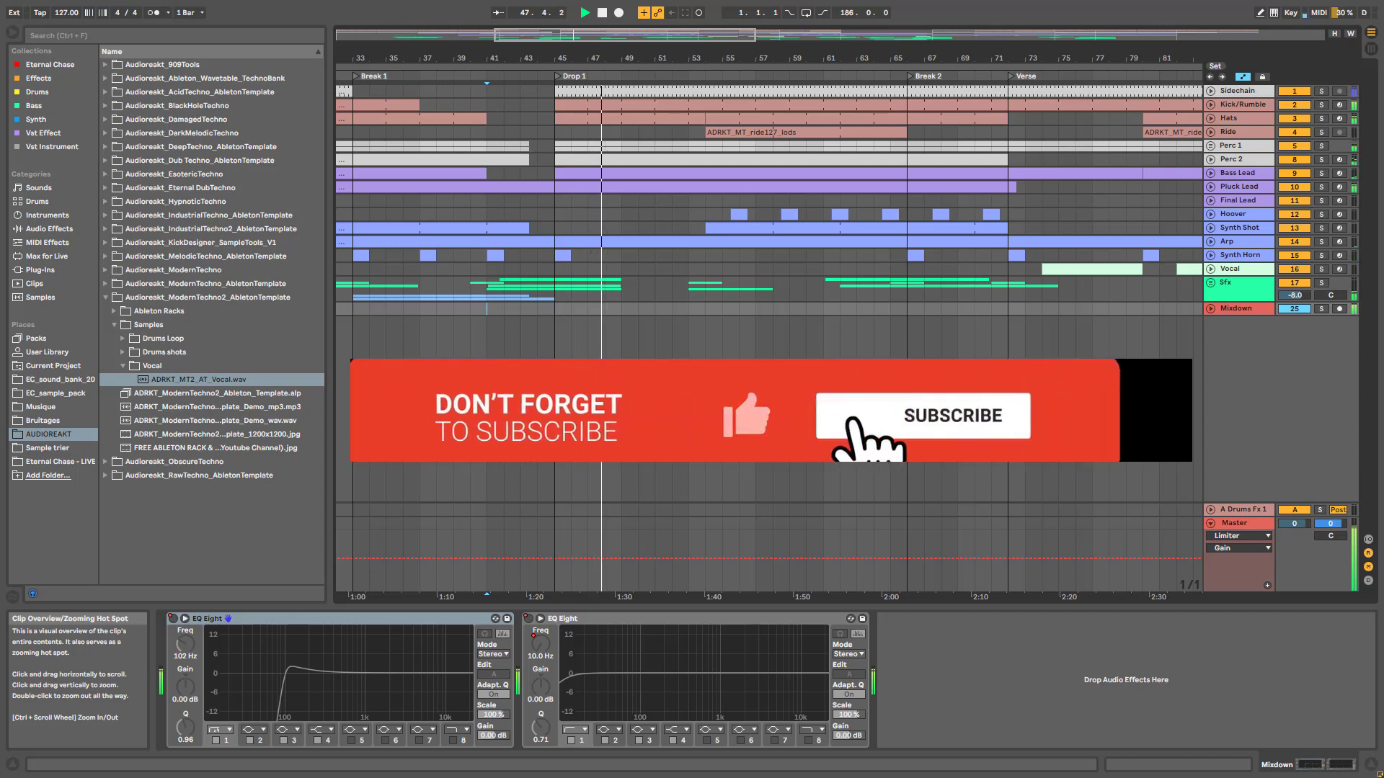
pyautogui.click(706, 268)
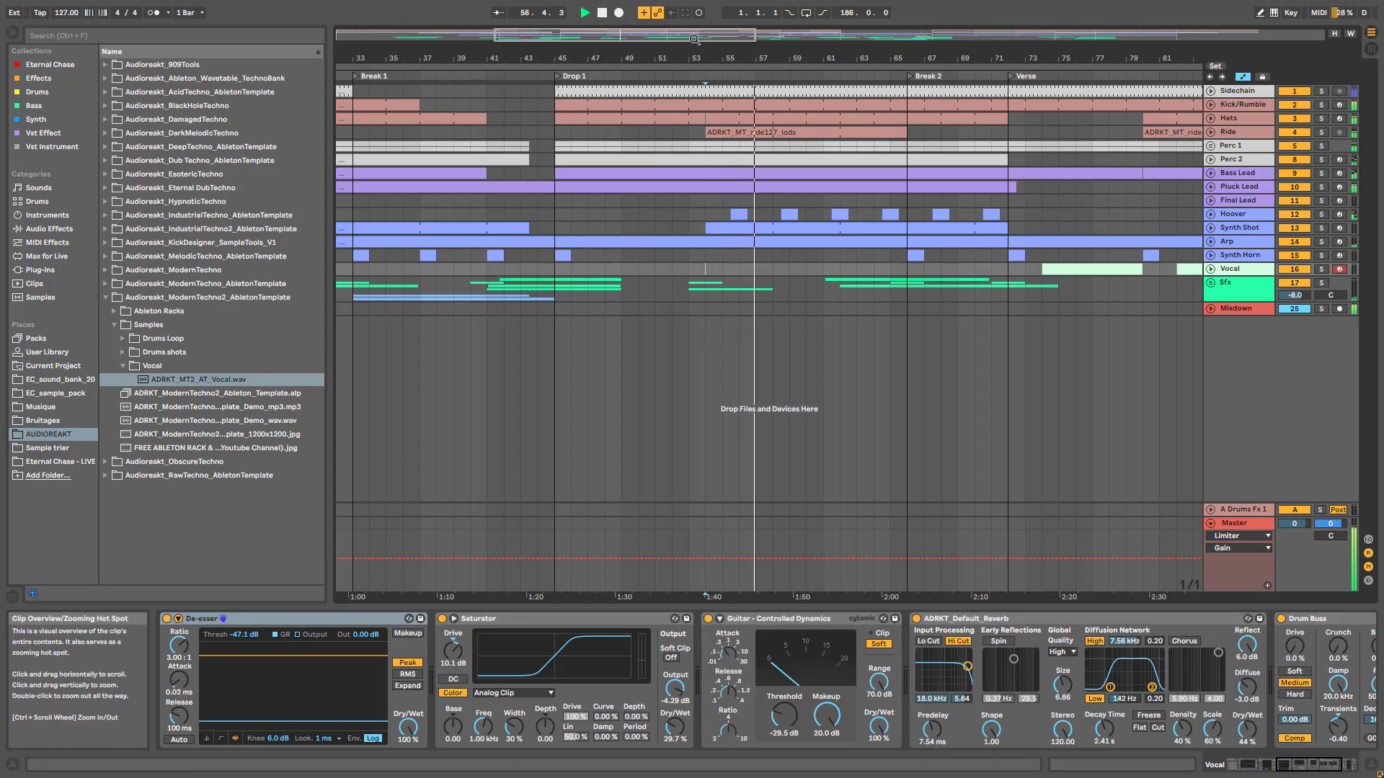
pyautogui.moveTo(692, 39); pyautogui.dragTo(542, 4)
pyautogui.moveTo(685, 16); pyautogui.dragTo(735, 10)
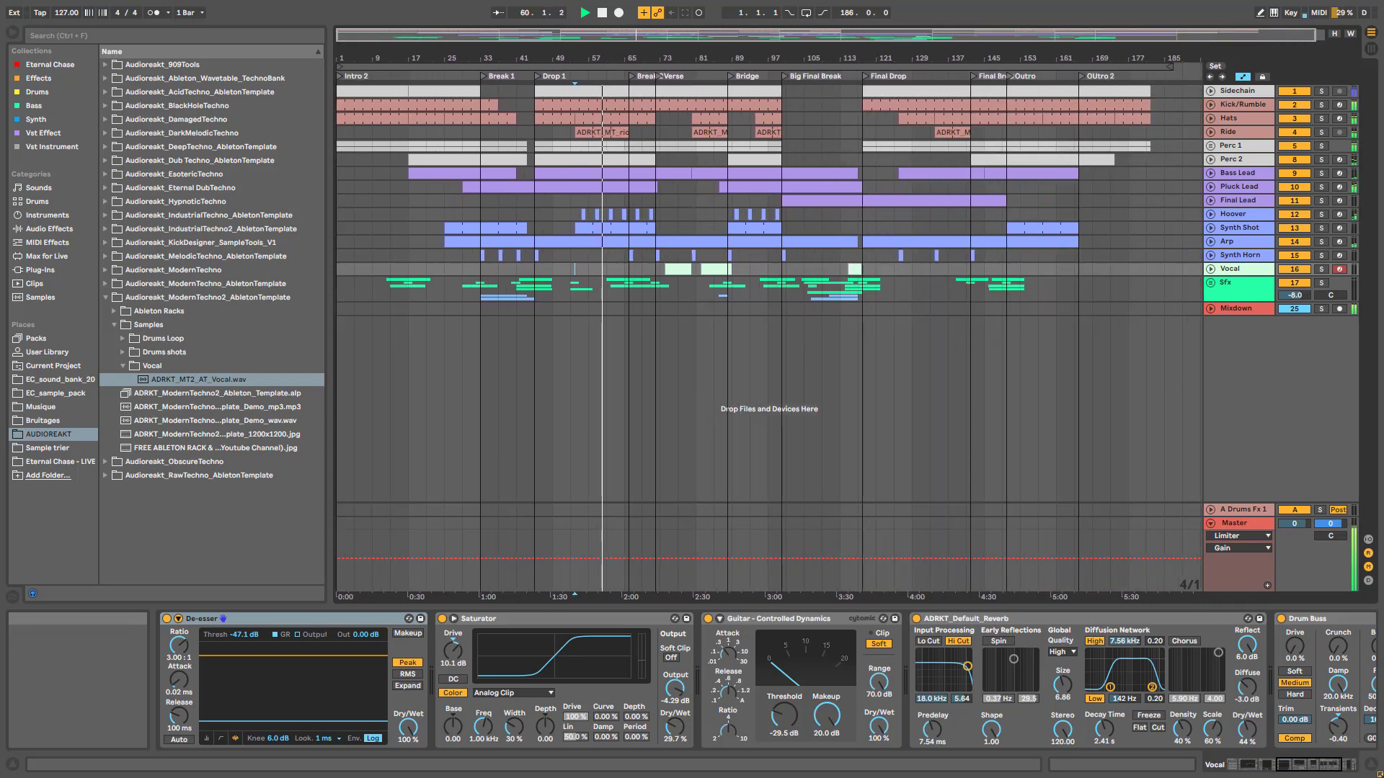
pyautogui.press('space')
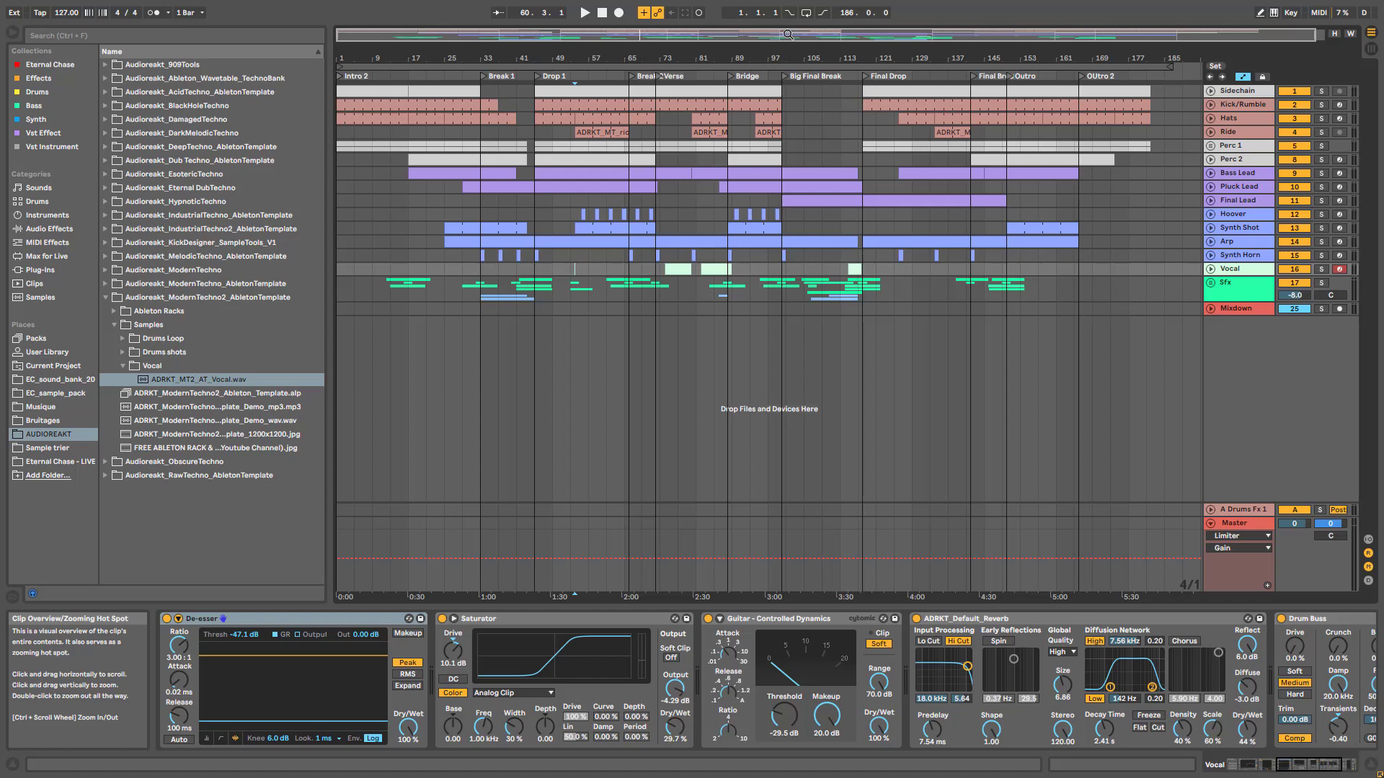
pyautogui.moveTo(788, 34); pyautogui.dragTo(785, 38)
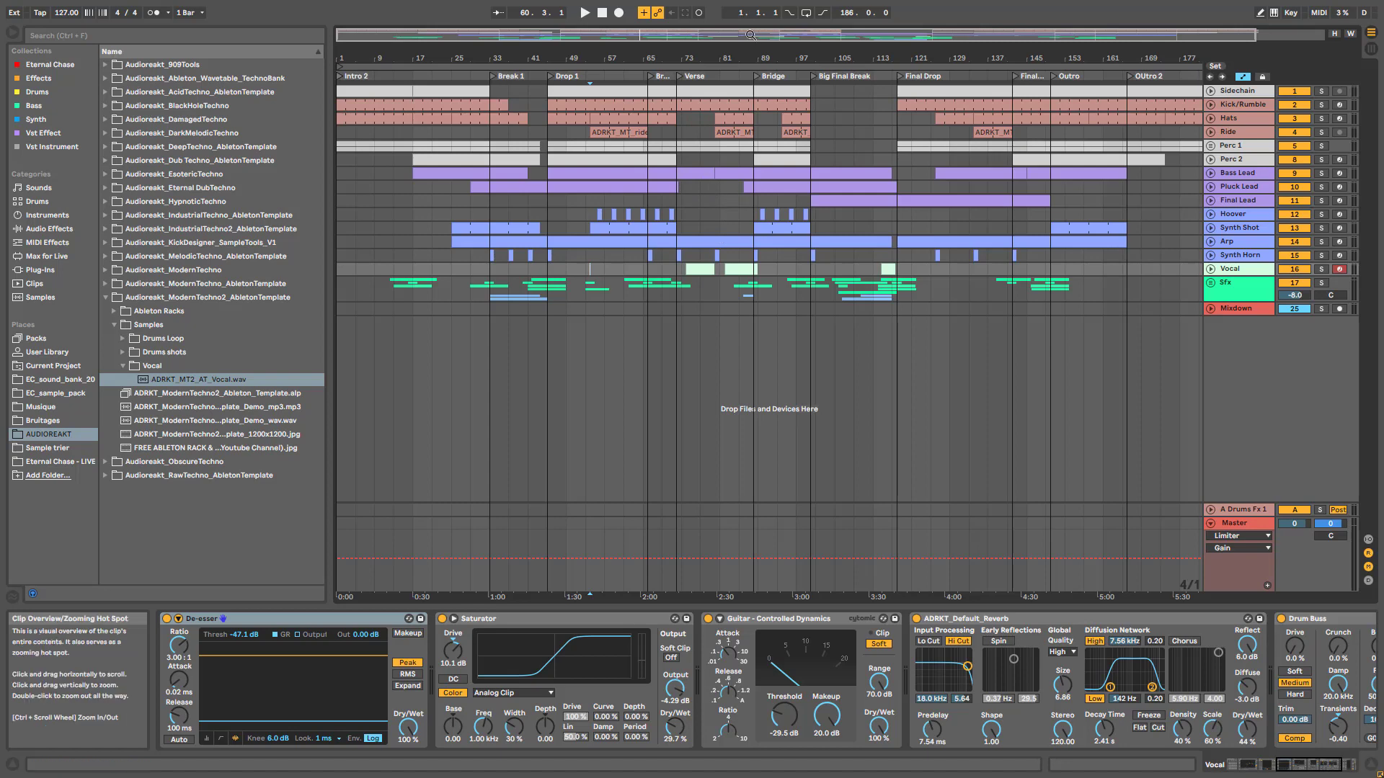
pyautogui.moveTo(753, 36); pyautogui.dragTo(750, 185)
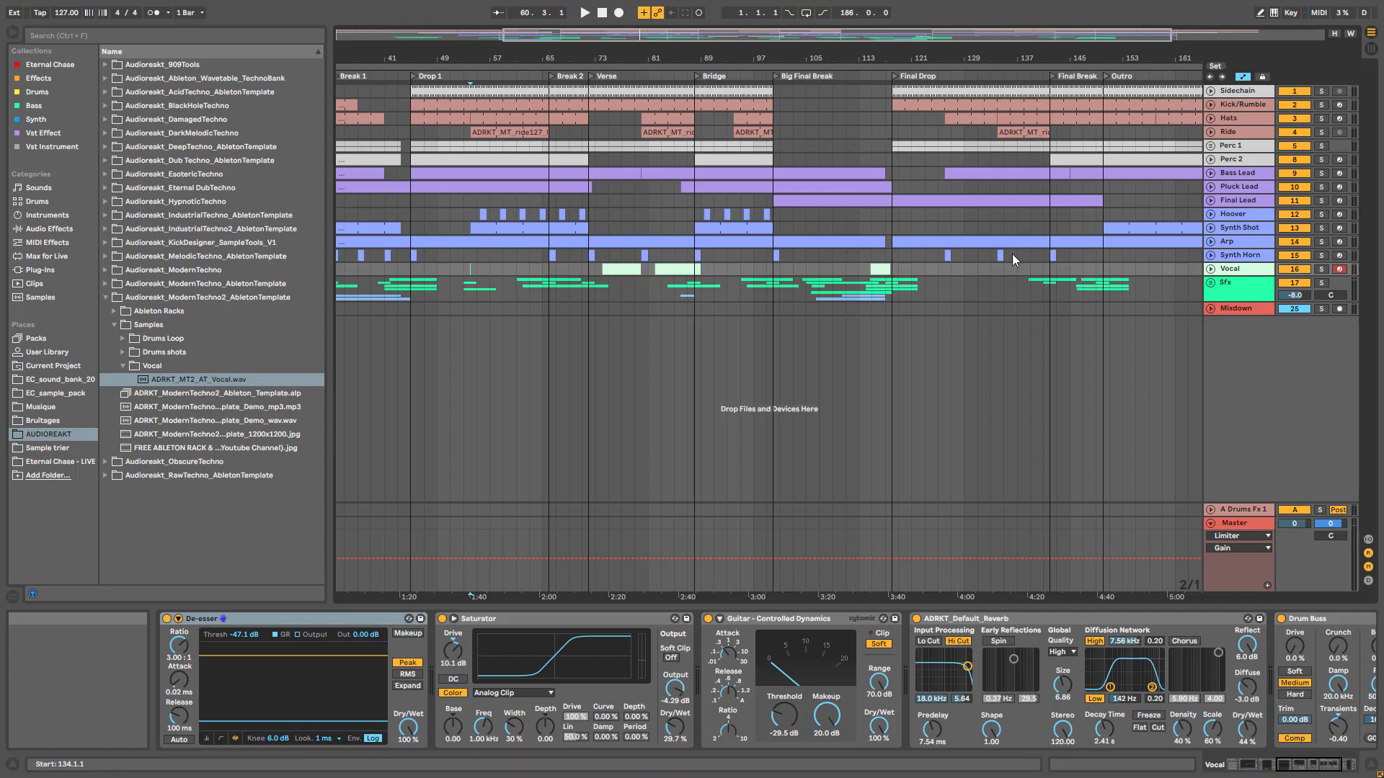
pyautogui.doubleClick(989, 31)
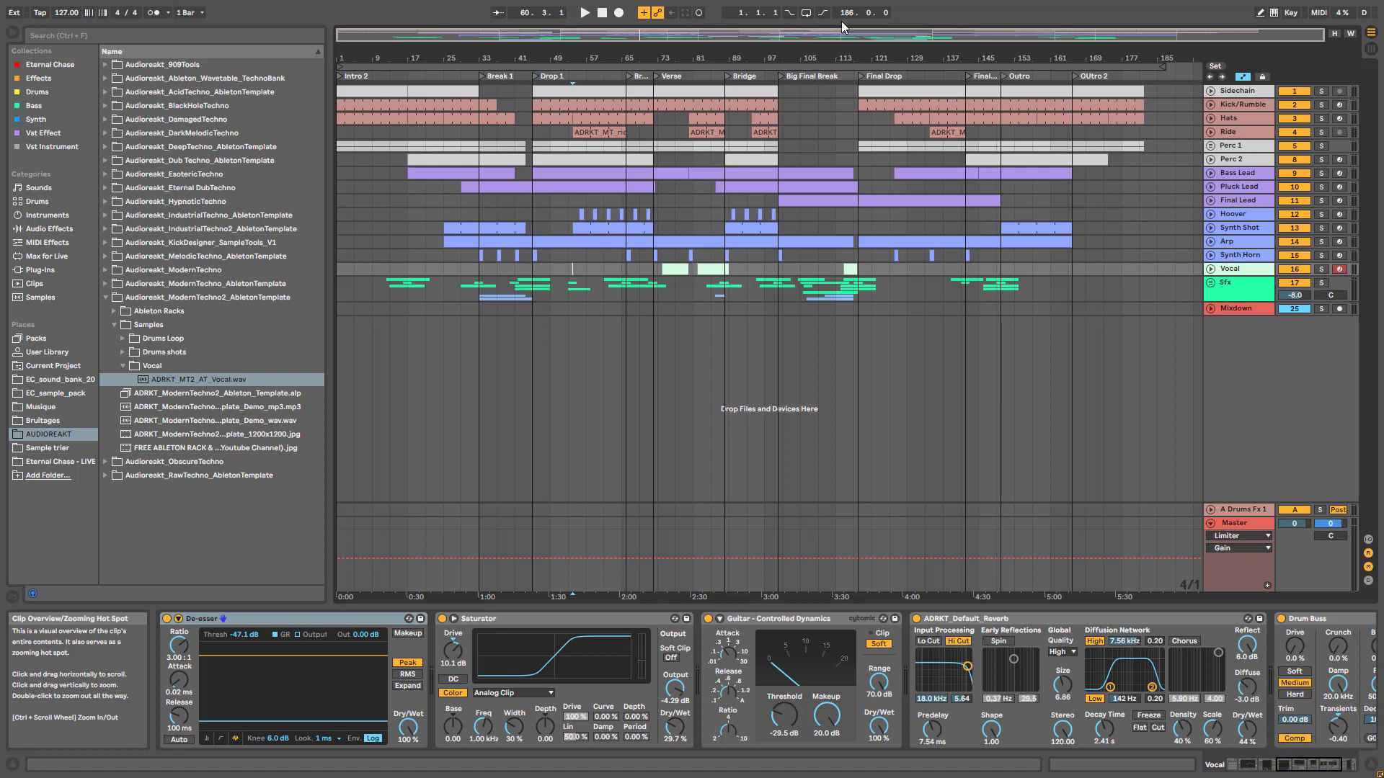
# - Play the opening bars of Intro 2 from bar 1 and stop playback
pyautogui.moveTo(844, 28); pyautogui.dragTo(721, 45)
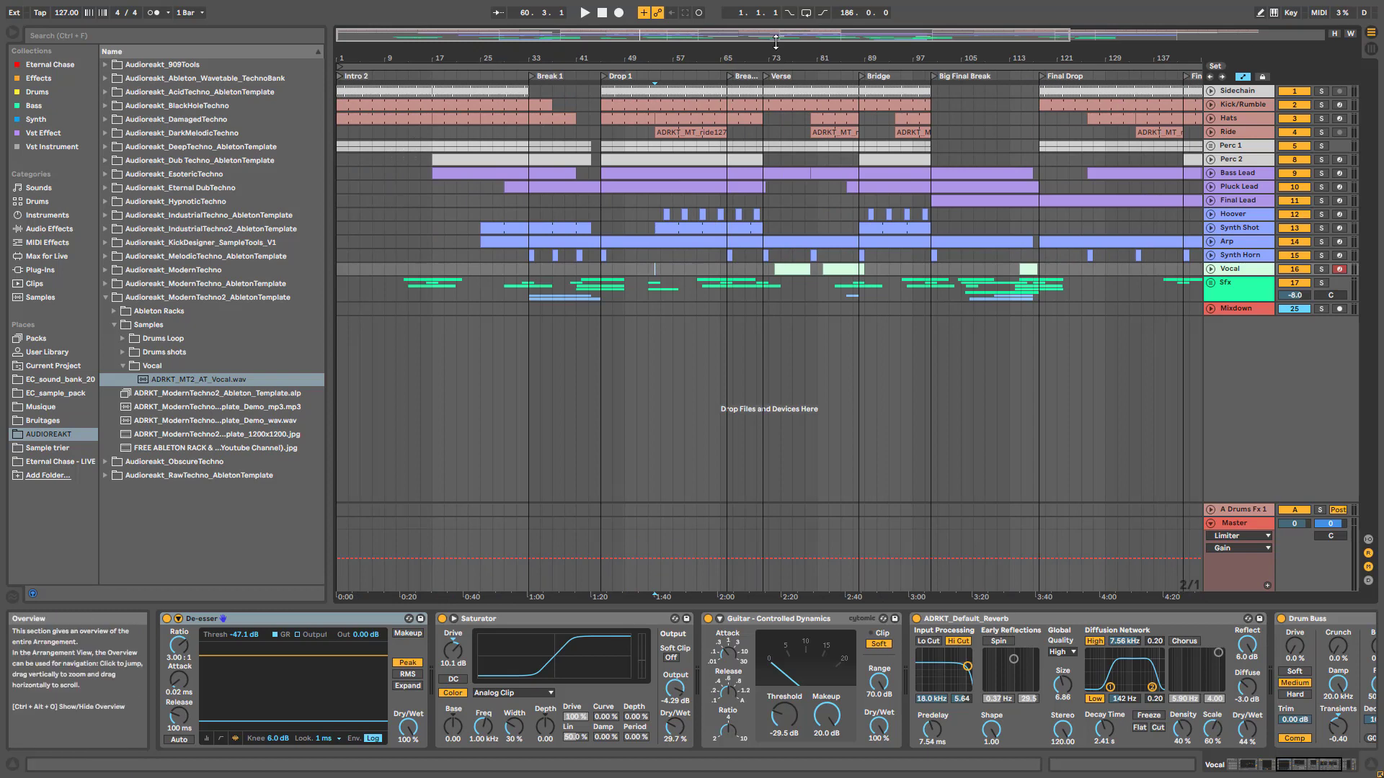
pyautogui.moveTo(775, 34); pyautogui.dragTo(774, 52)
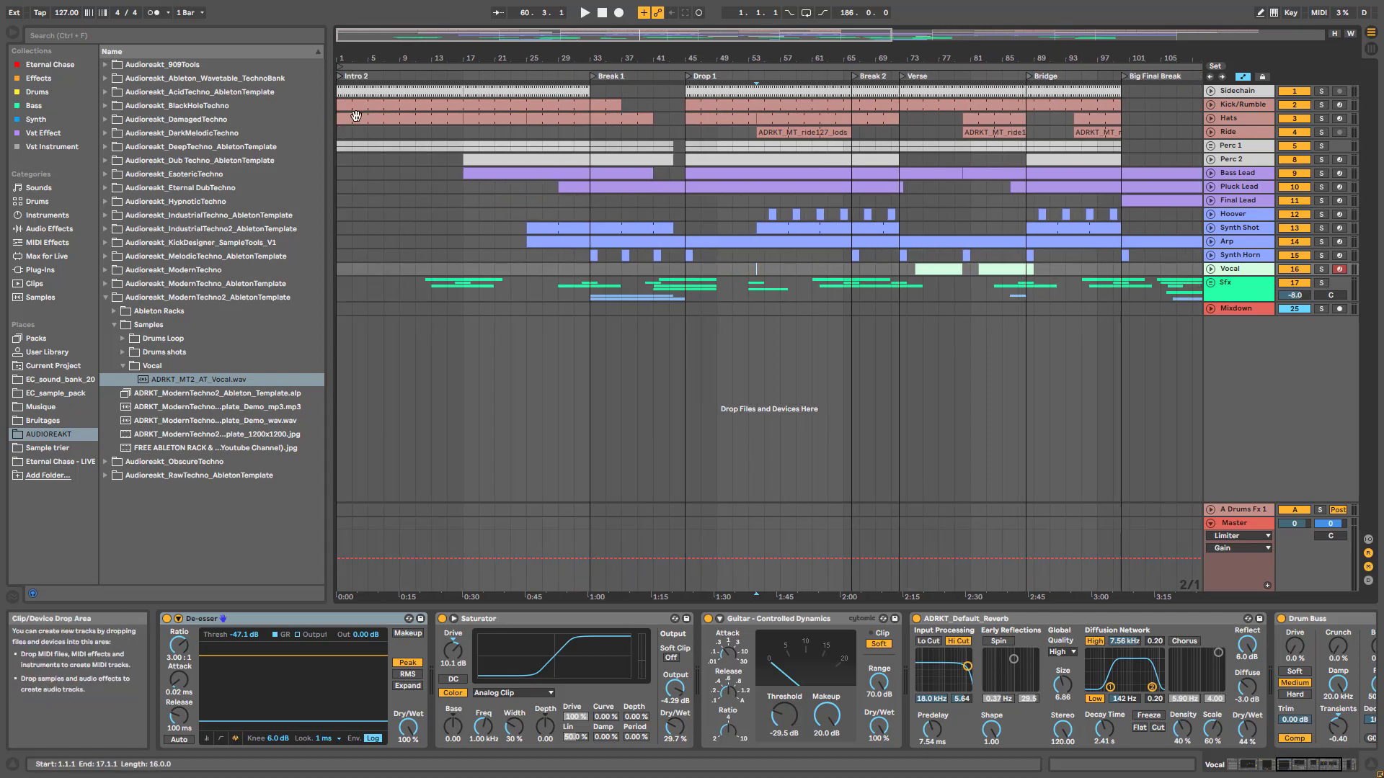
pyautogui.click(340, 274)
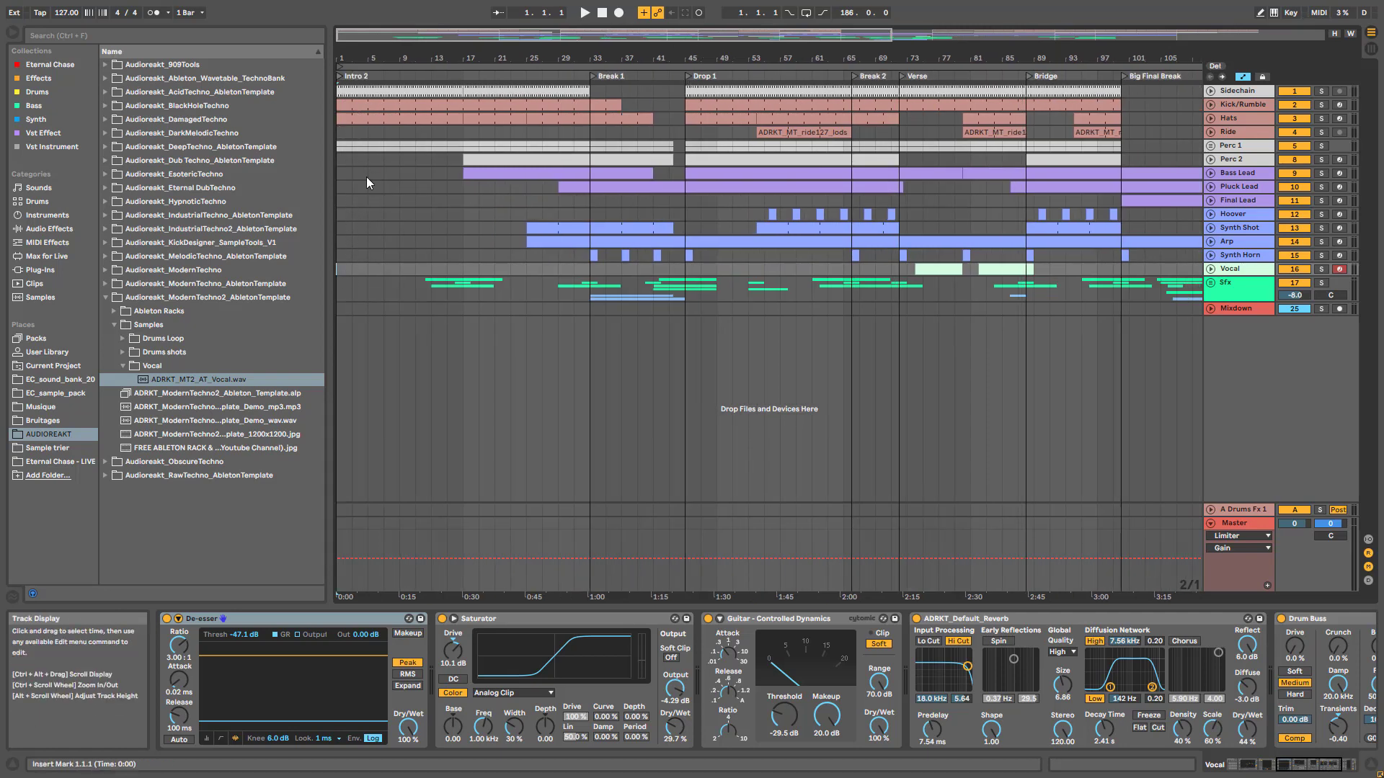
pyautogui.press('space')
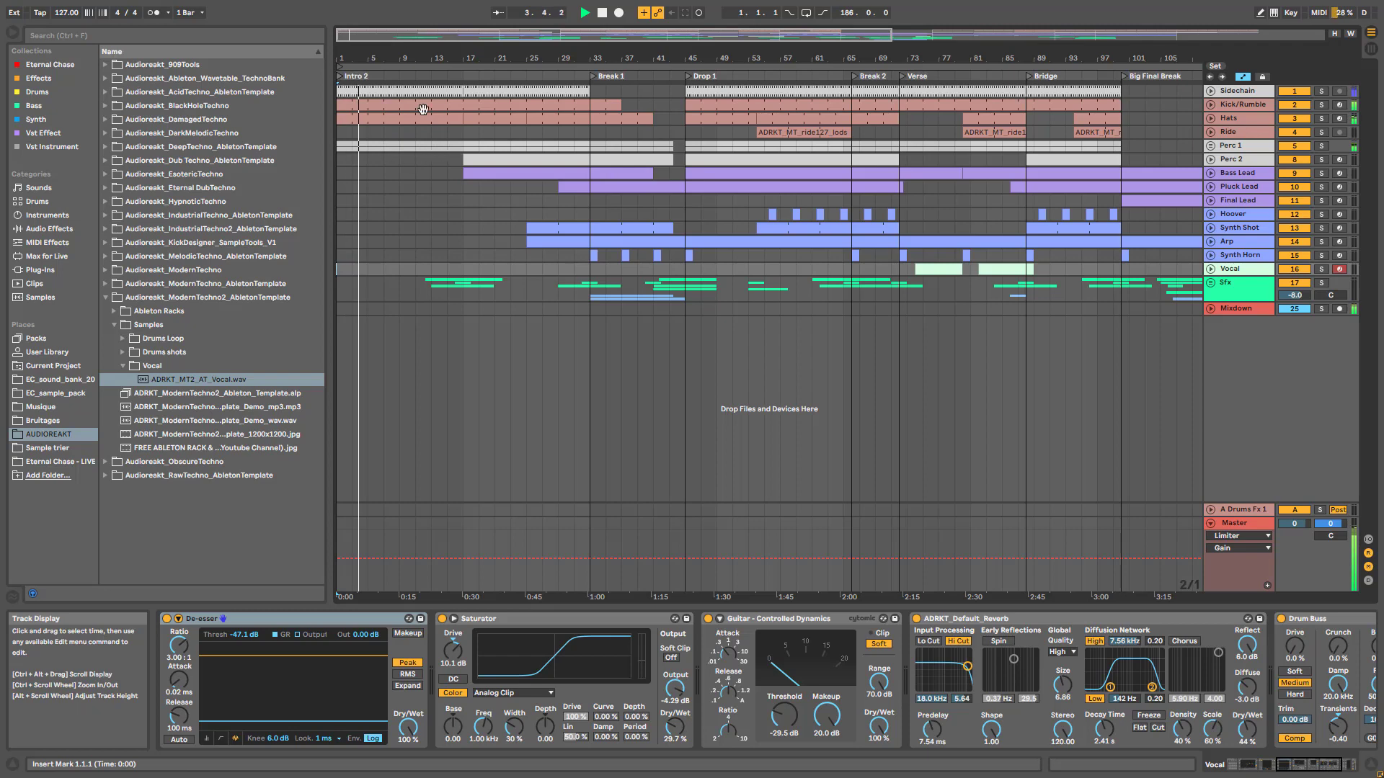
pyautogui.press('space')
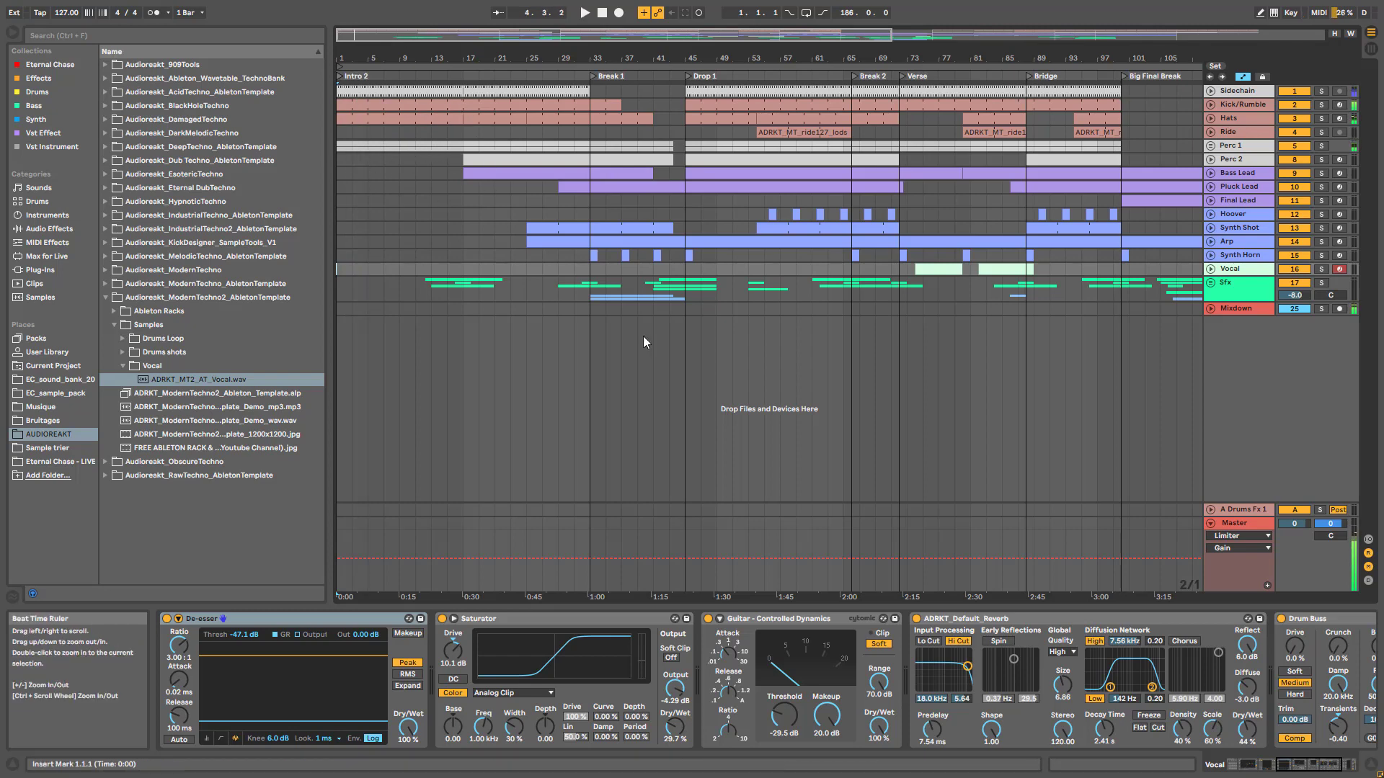
# - Unfold the Mixdown track to show its EQ Eight frequency automation and play the arrangement from bar 15
pyautogui.click(1215, 309)
pyautogui.click(1214, 310)
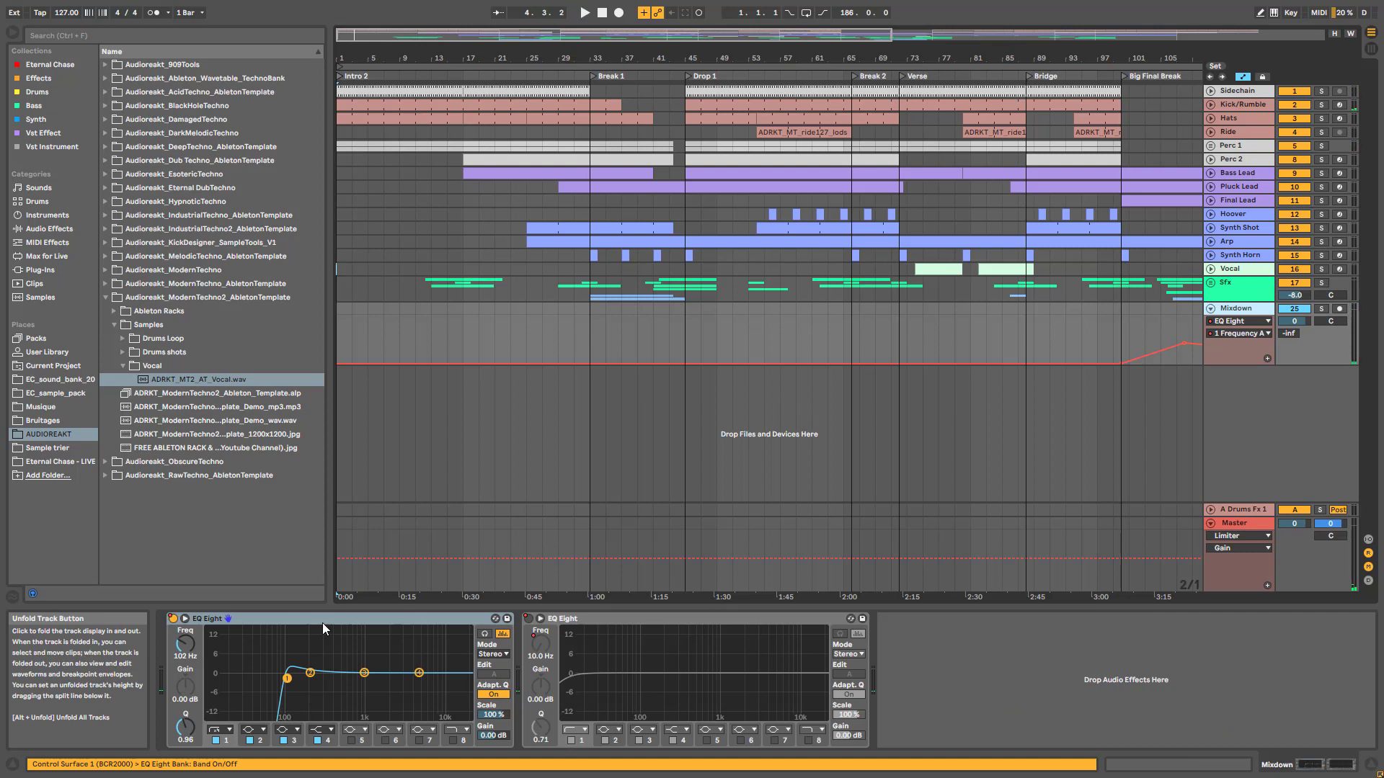
pyautogui.click(459, 342)
pyautogui.click(443, 346)
pyautogui.press('space')
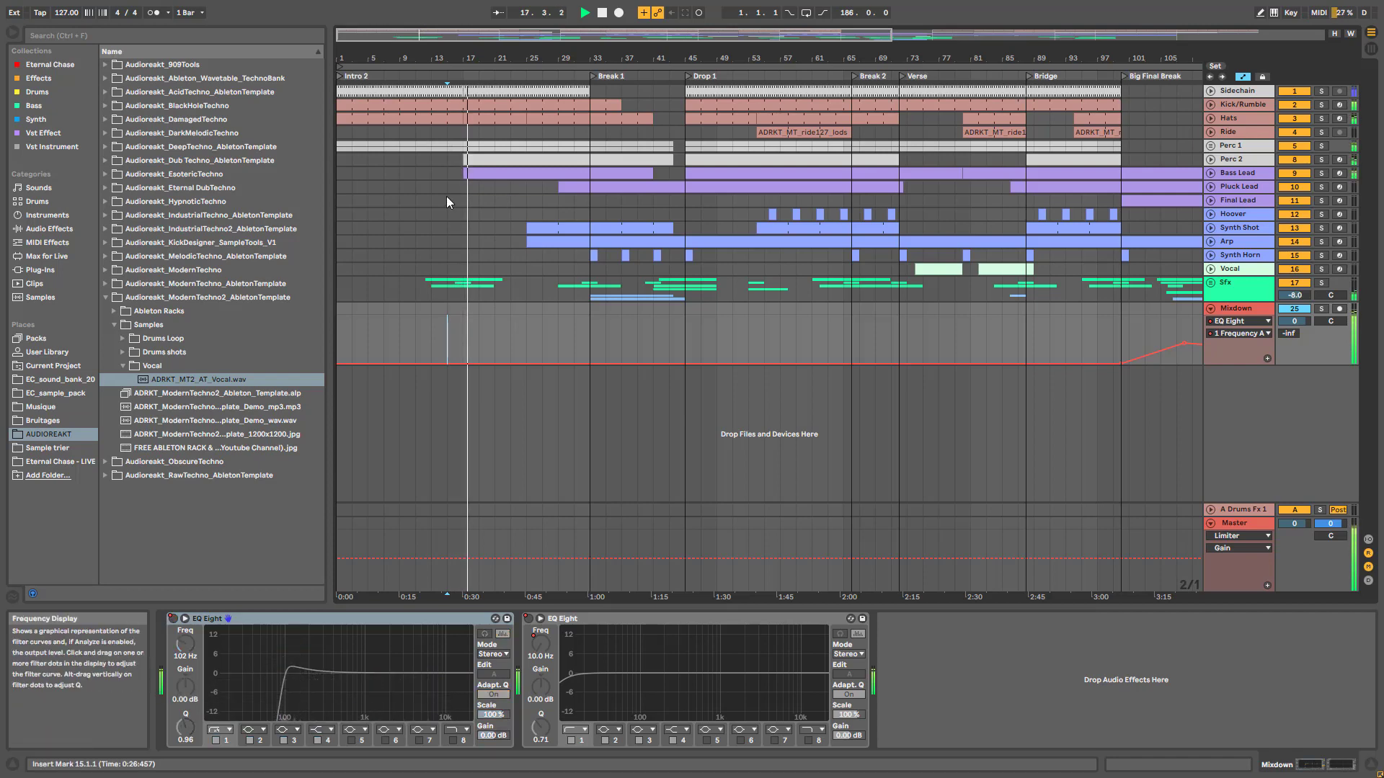
# - Unfold the Bass Lead and Hats tracks to show their clip contents and automation across the arrangement
pyautogui.click(1212, 174)
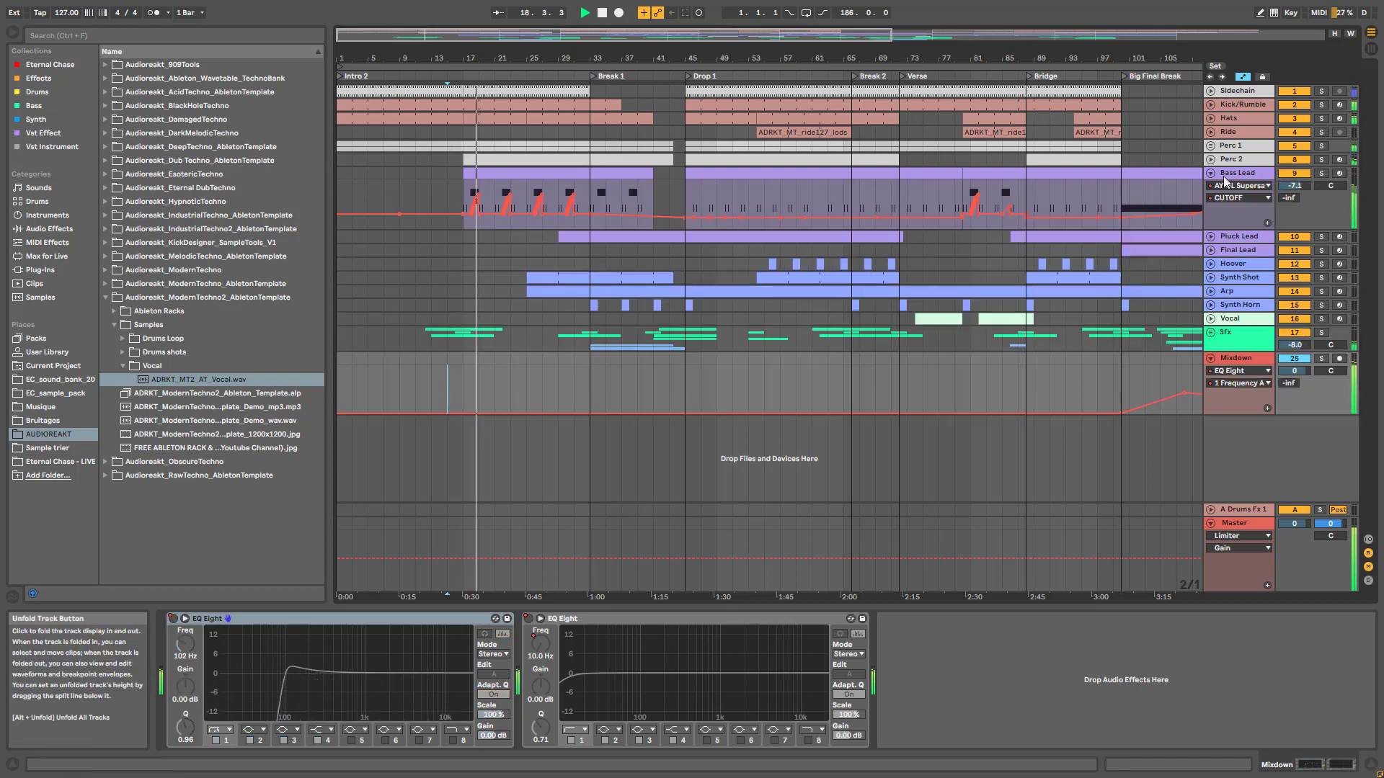
pyautogui.moveTo(565, 60); pyautogui.dragTo(561, 36)
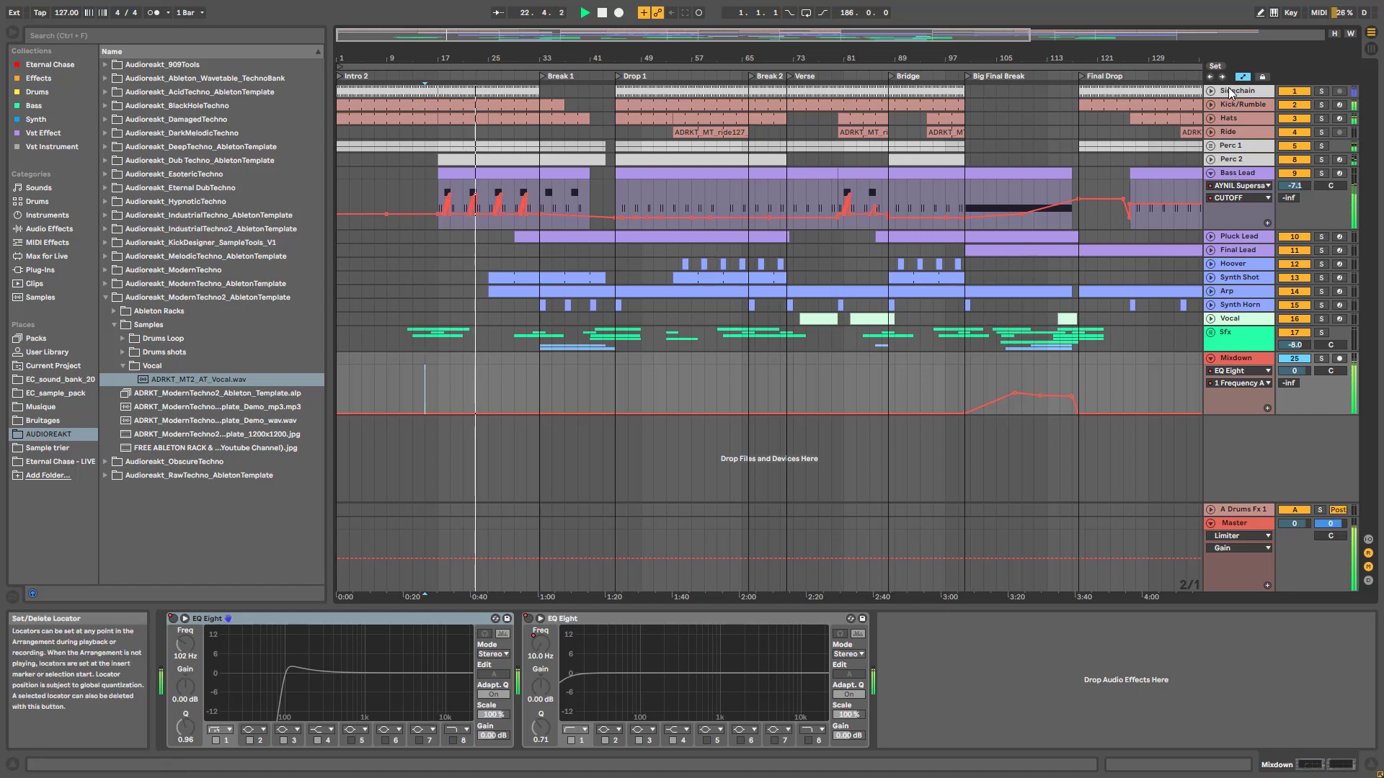
pyautogui.click(1211, 117)
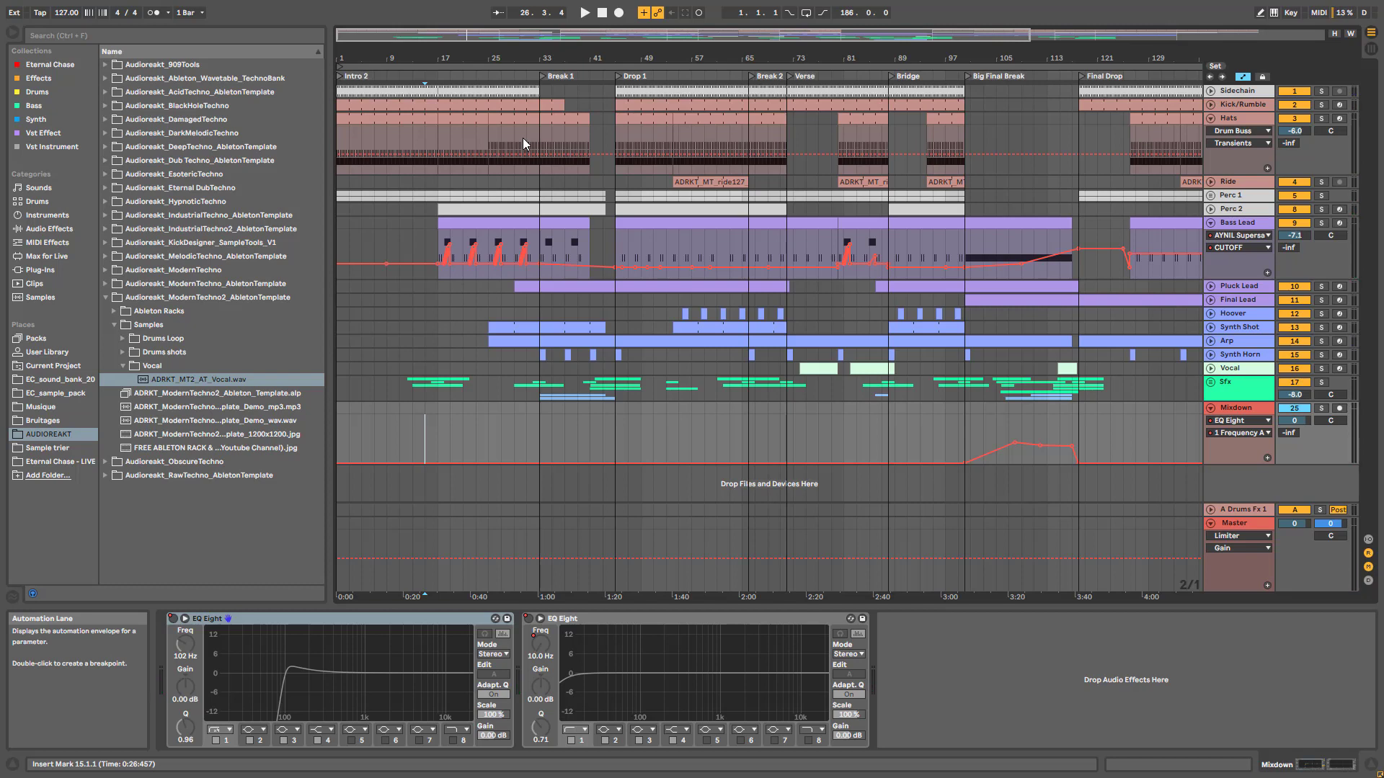
# - Unfold the Synth Shot track to inspect its automation while playing from bar 25, then fold the track again
pyautogui.click(1211, 341)
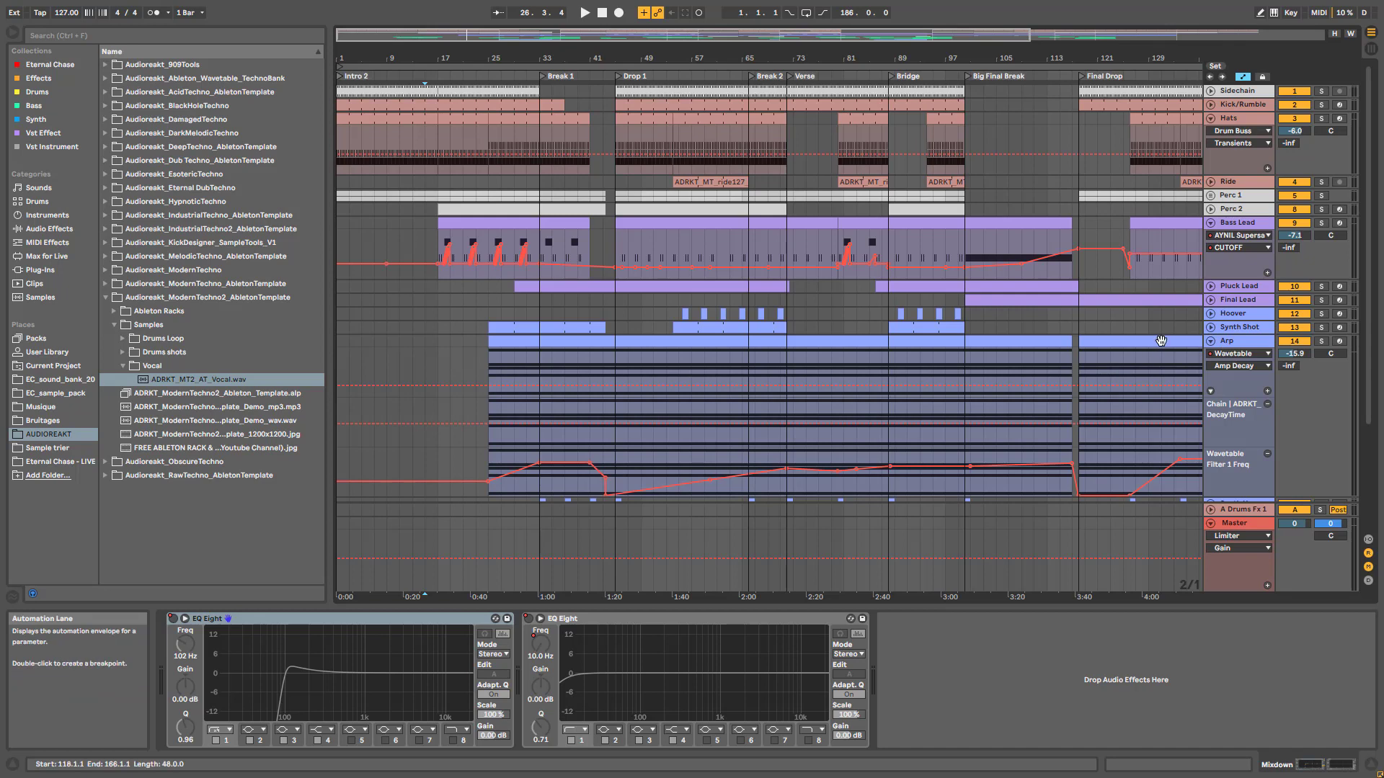
pyautogui.click(1211, 341)
pyautogui.click(1211, 327)
pyautogui.click(491, 344)
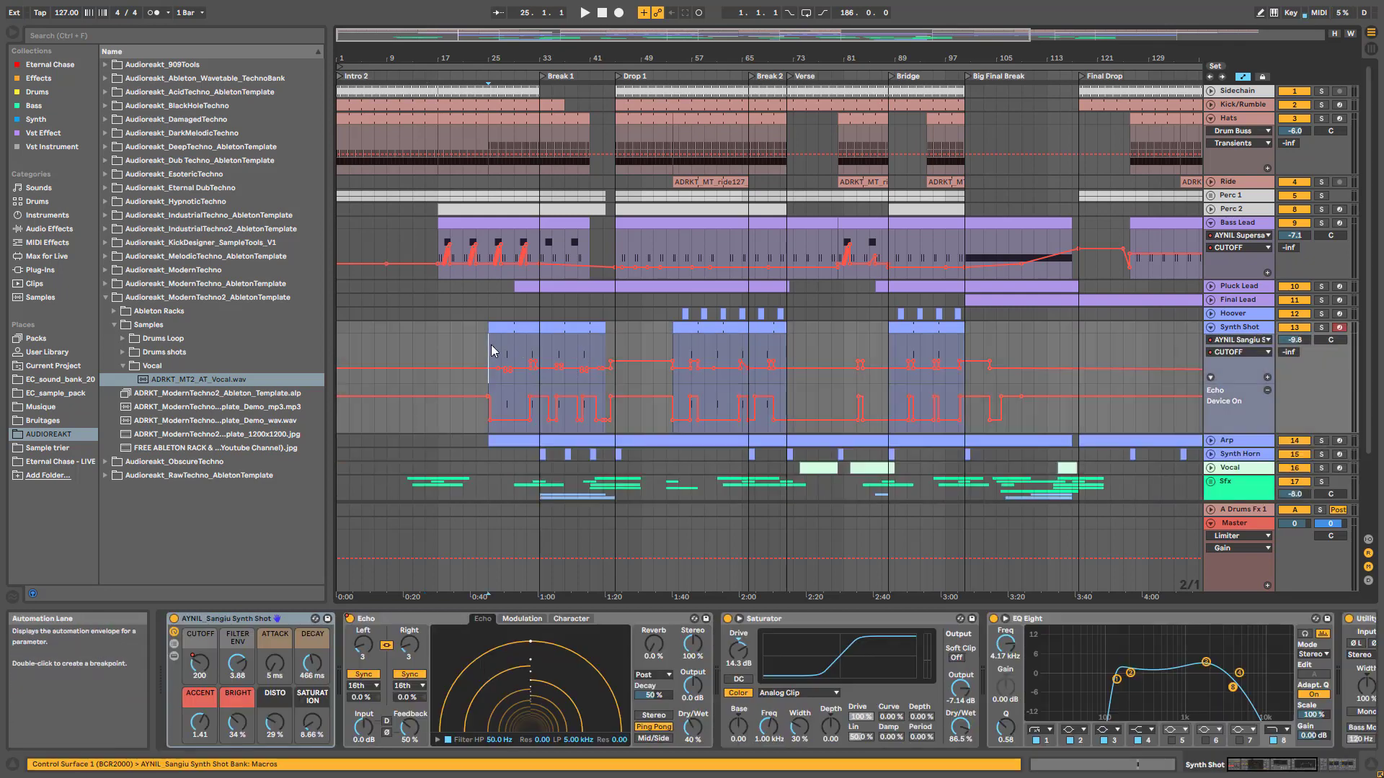
pyautogui.scroll(3, 511, 109)
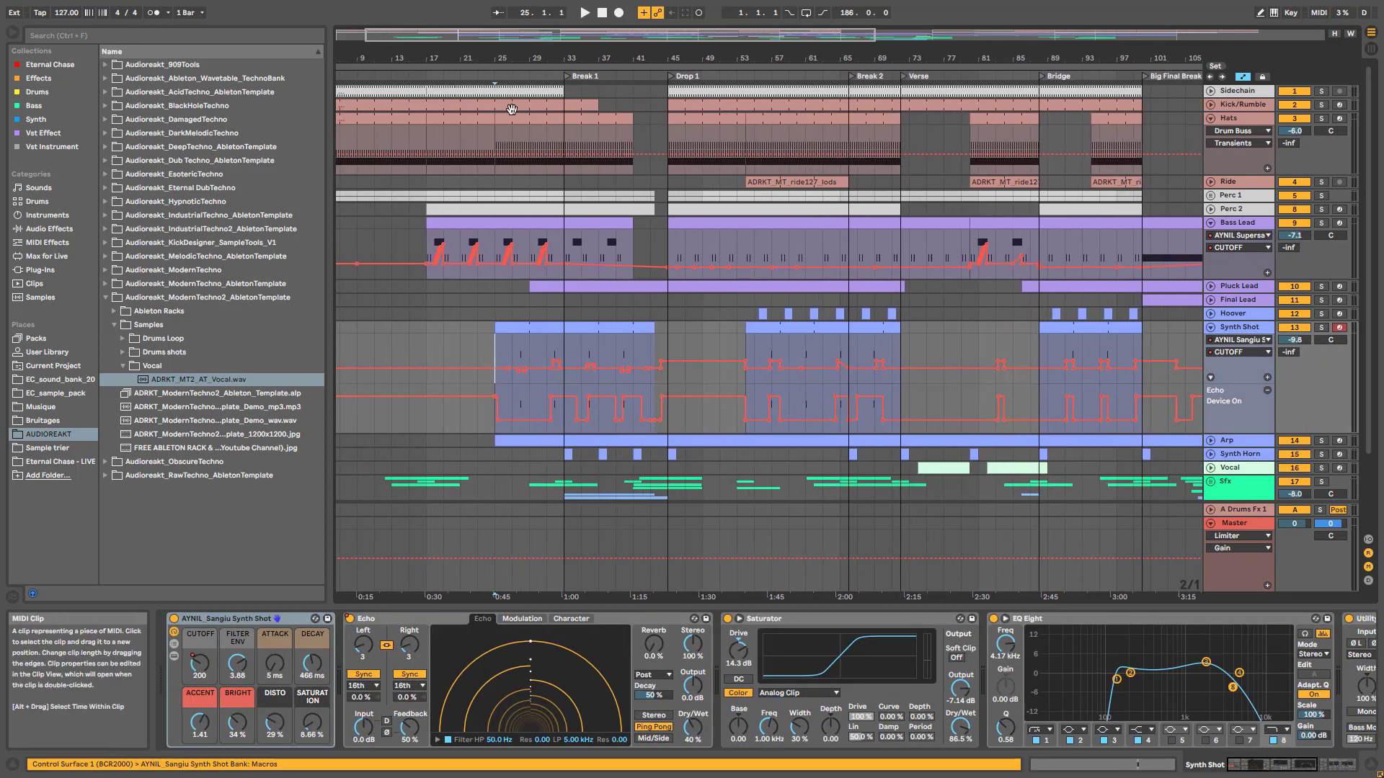
pyautogui.press('space')
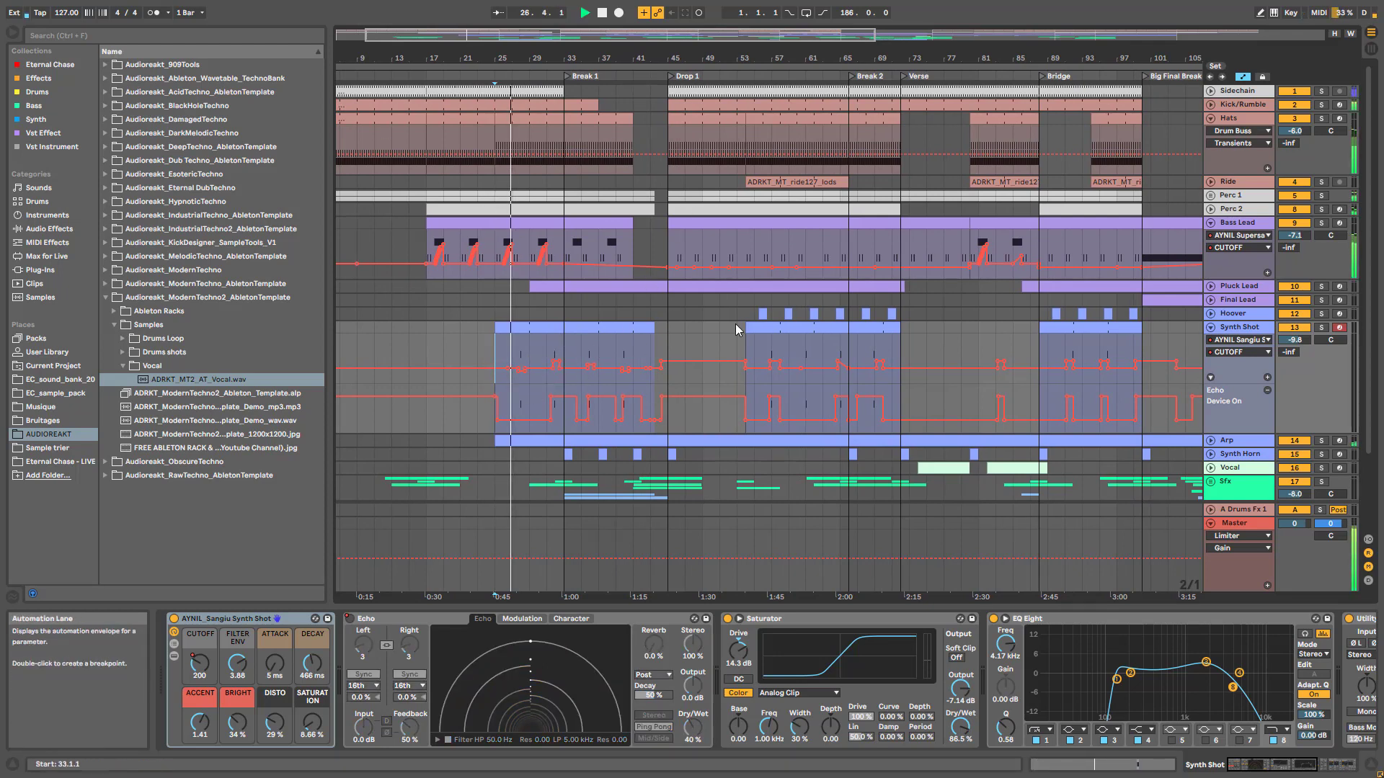
pyautogui.click(1211, 329)
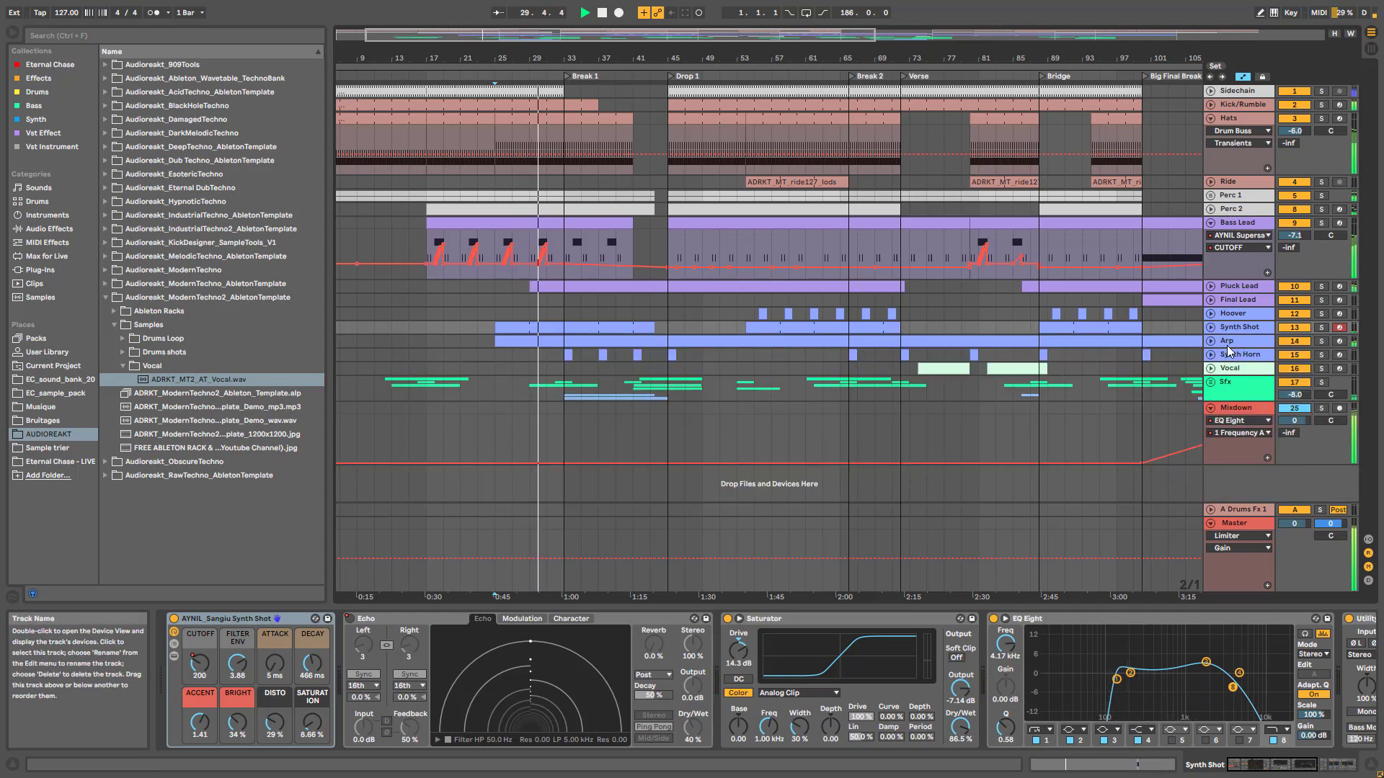
# - Unfold the Pluck Lead track and display its synth rack's CUTOFF automation around Break 1 at bar 33
pyautogui.click(1211, 286)
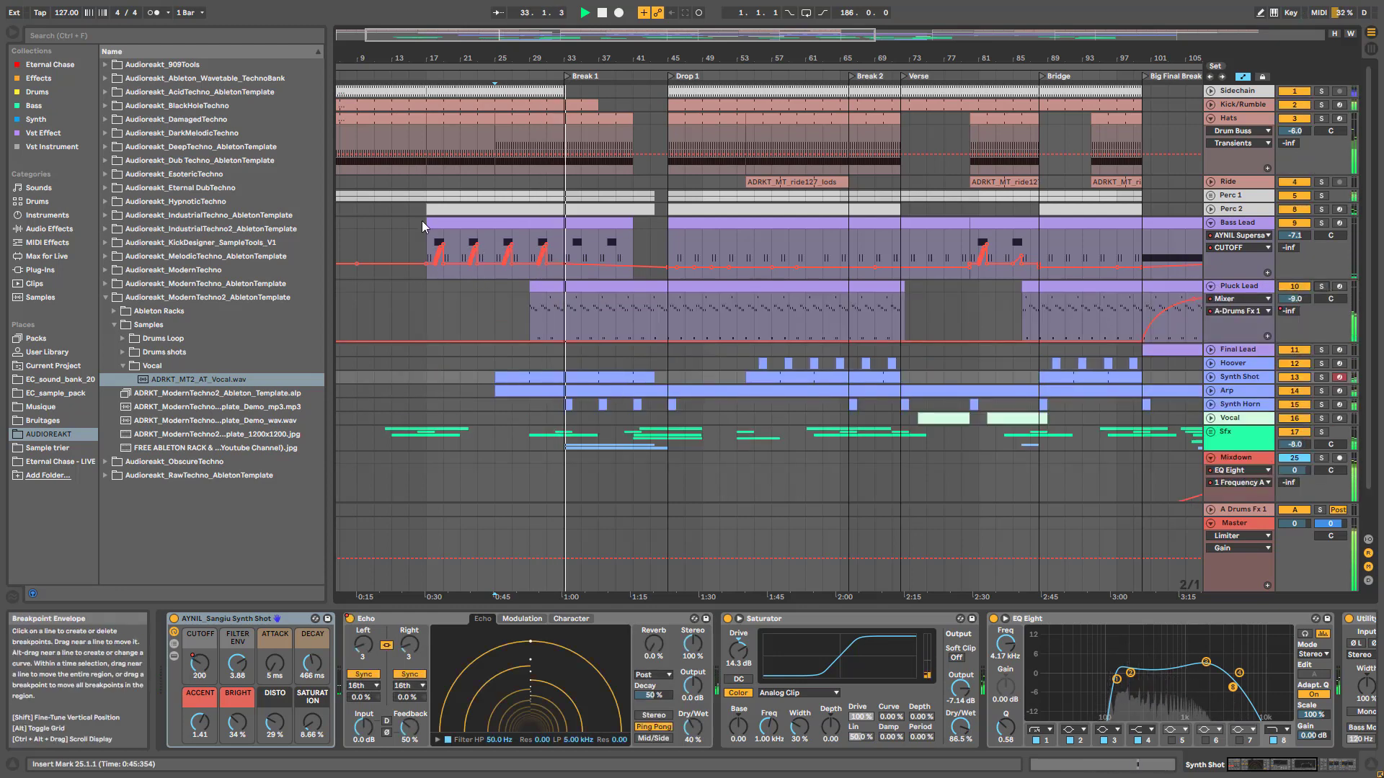
pyautogui.press('space')
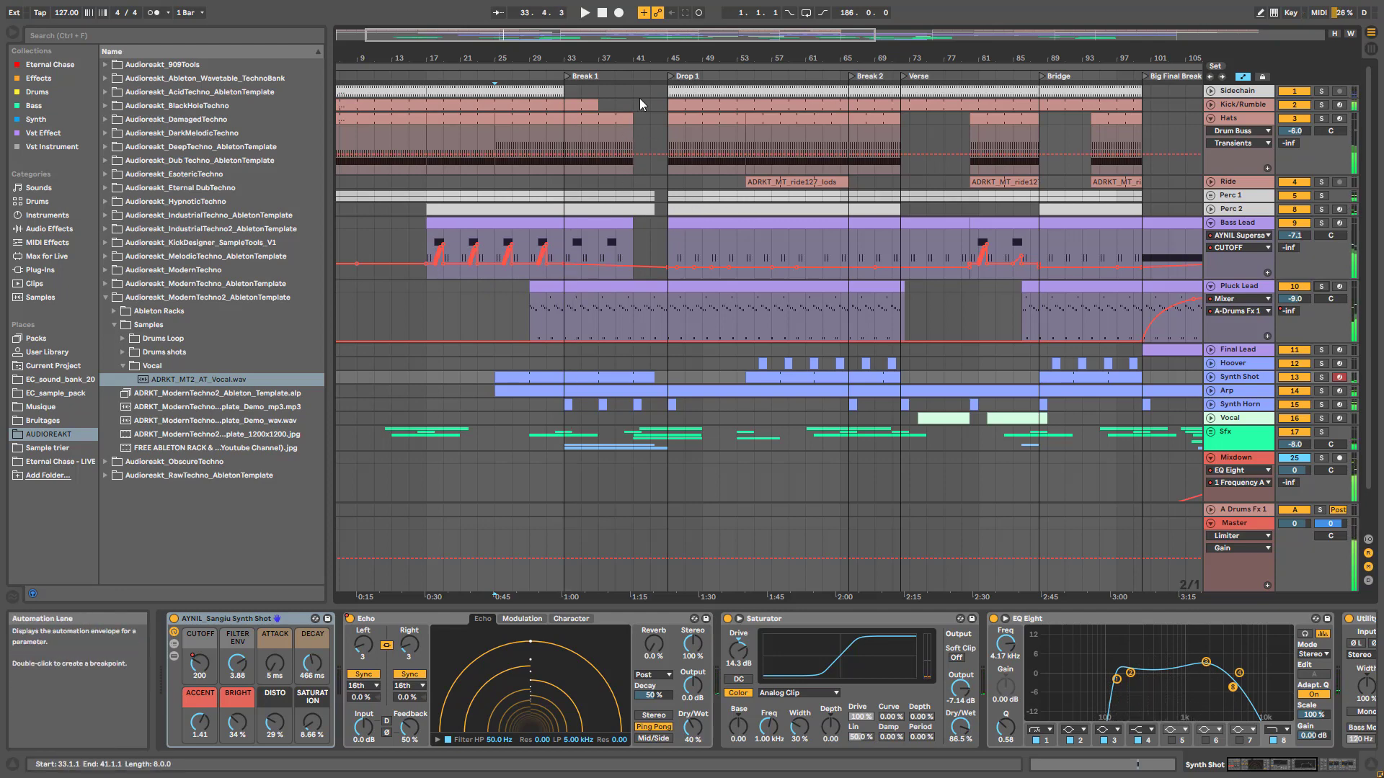
pyautogui.click(564, 318)
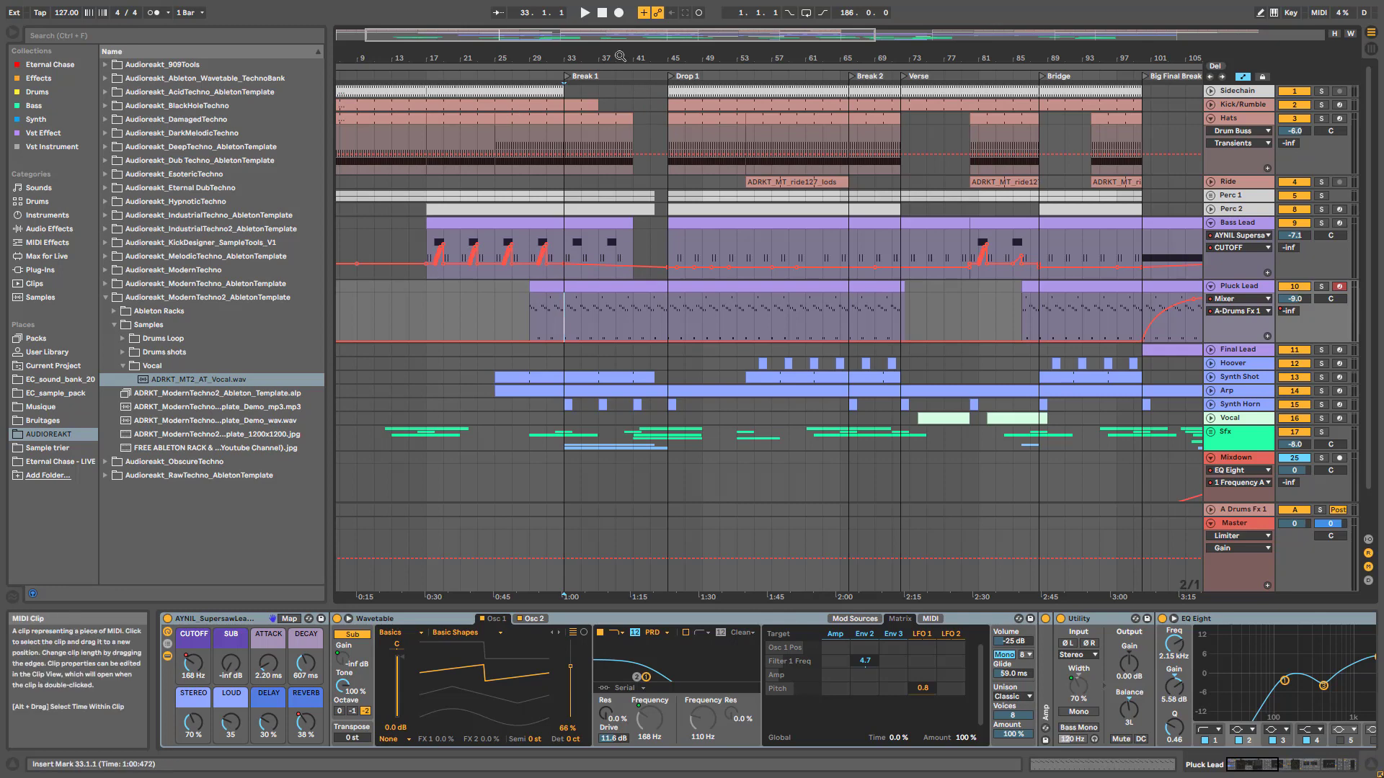
pyautogui.moveTo(581, 66)
pyautogui.mouseDown()
pyautogui.moveTo(579, 101)
pyautogui.moveTo(581, 67)
pyautogui.mouseUp()
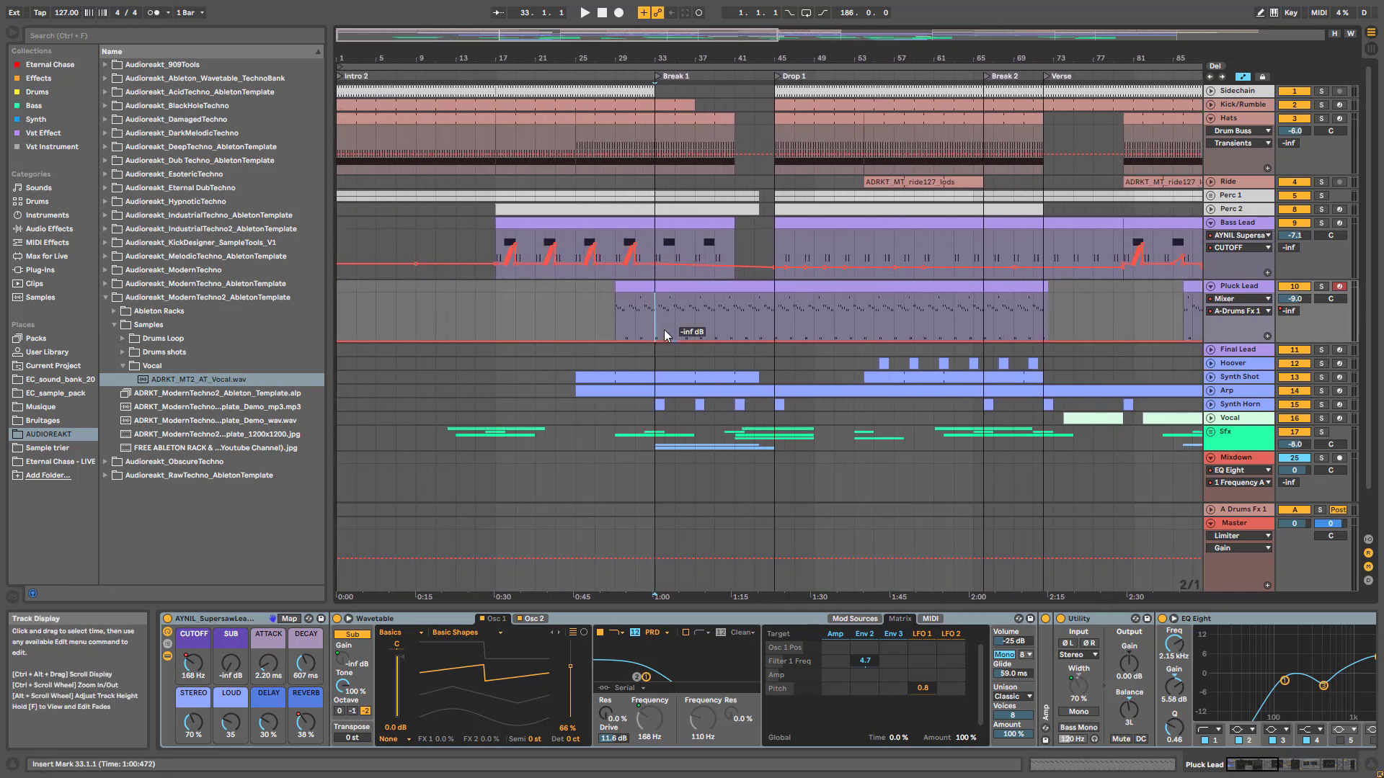
pyautogui.click(1240, 299)
pyautogui.click(1189, 322)
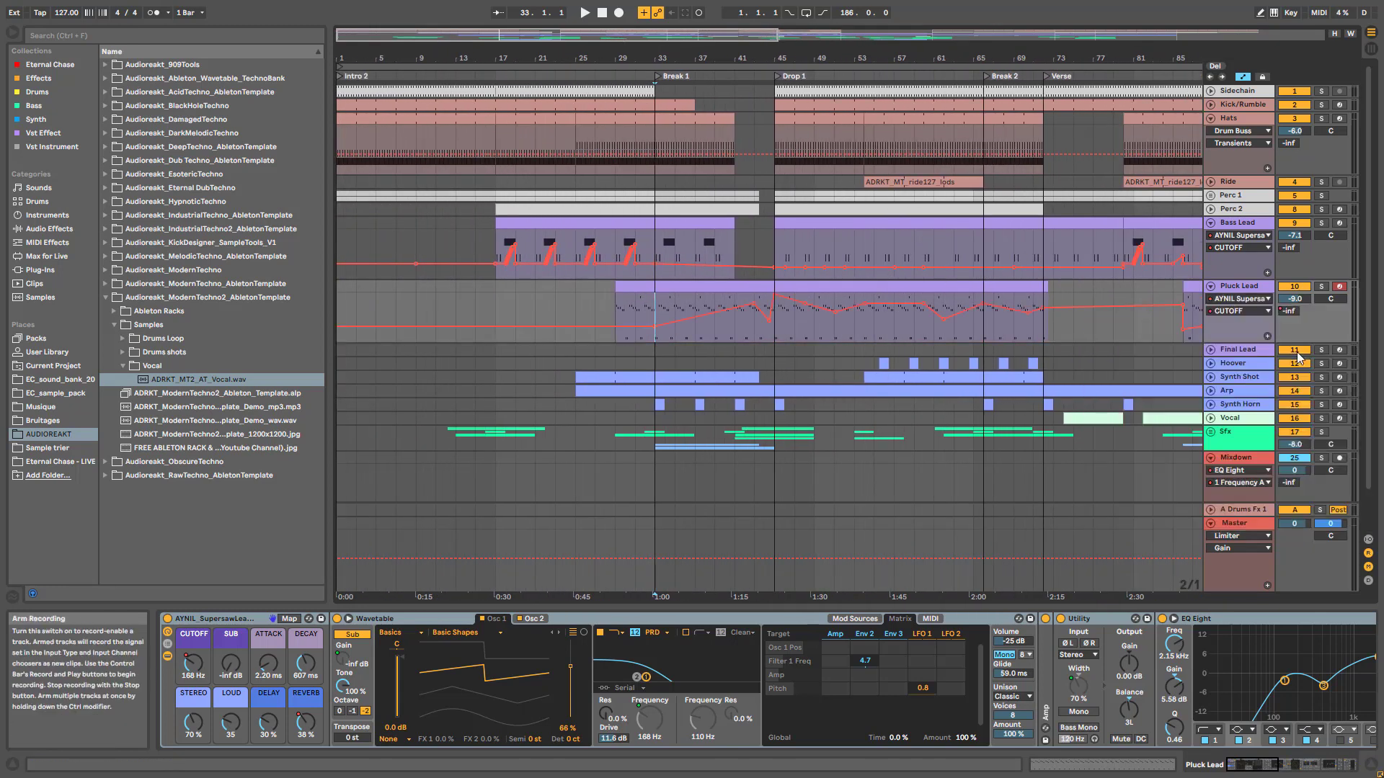
# - Solo the Pluck Lead track and listen to it from bar 33 to about bar 37
pyautogui.click(1321, 287)
pyautogui.press('space')
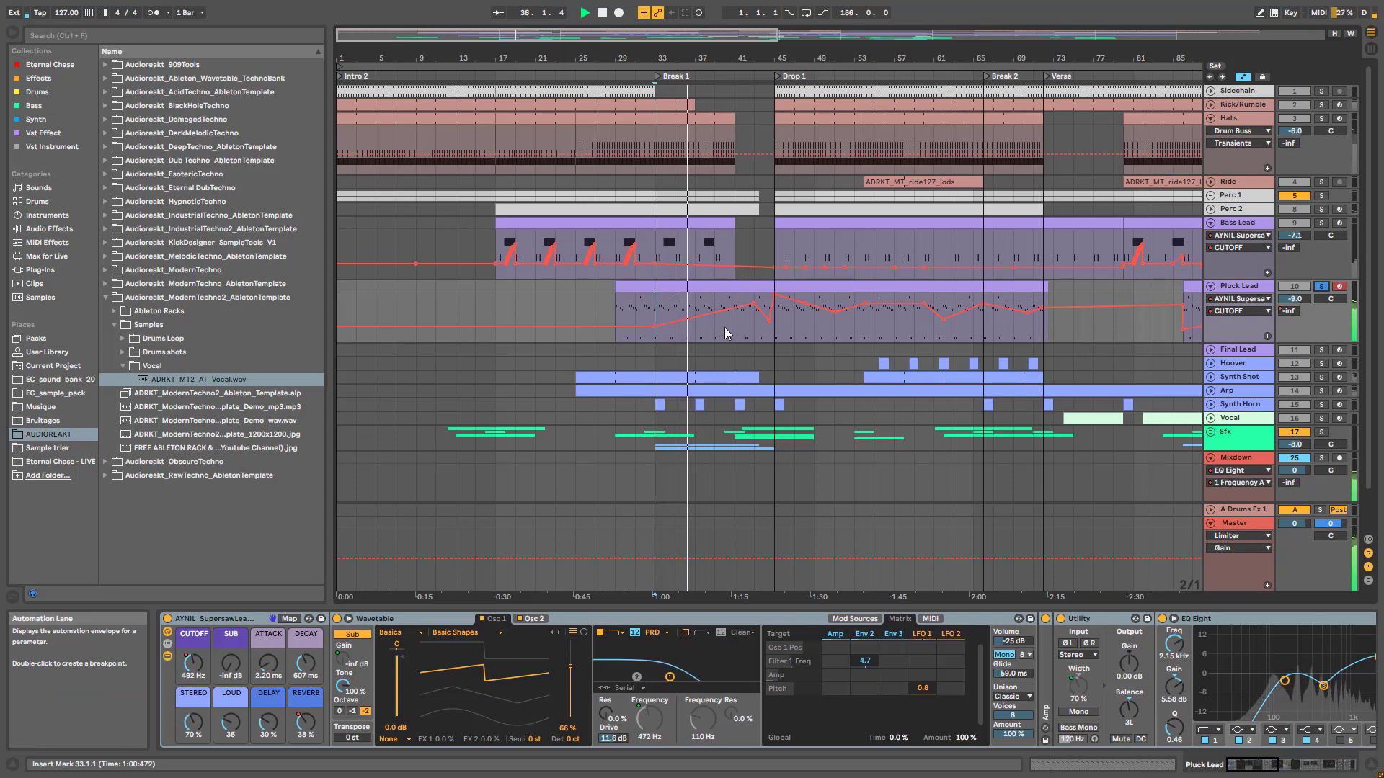
pyautogui.press('space')
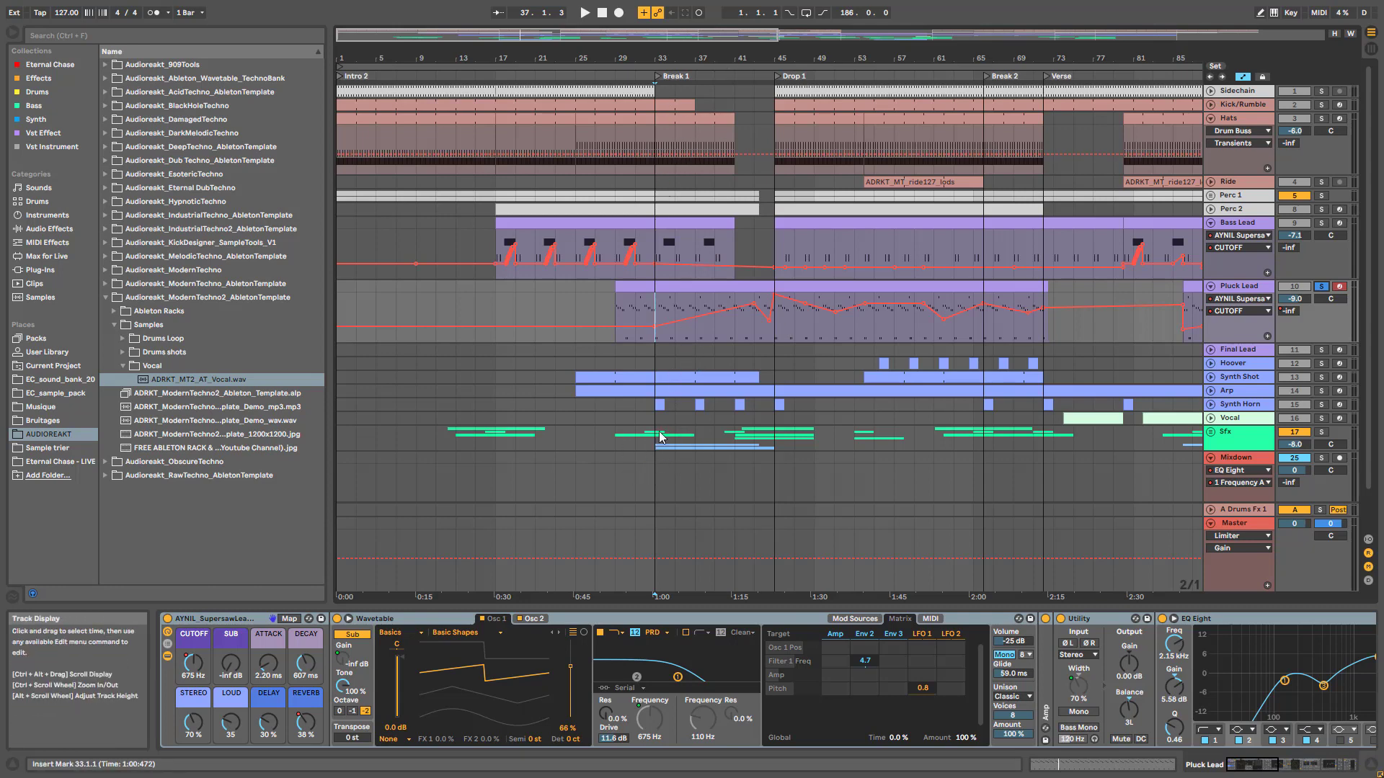
# - View the device chains of the Kick/Rumble and Mixdown tracks
pyautogui.click(666, 111)
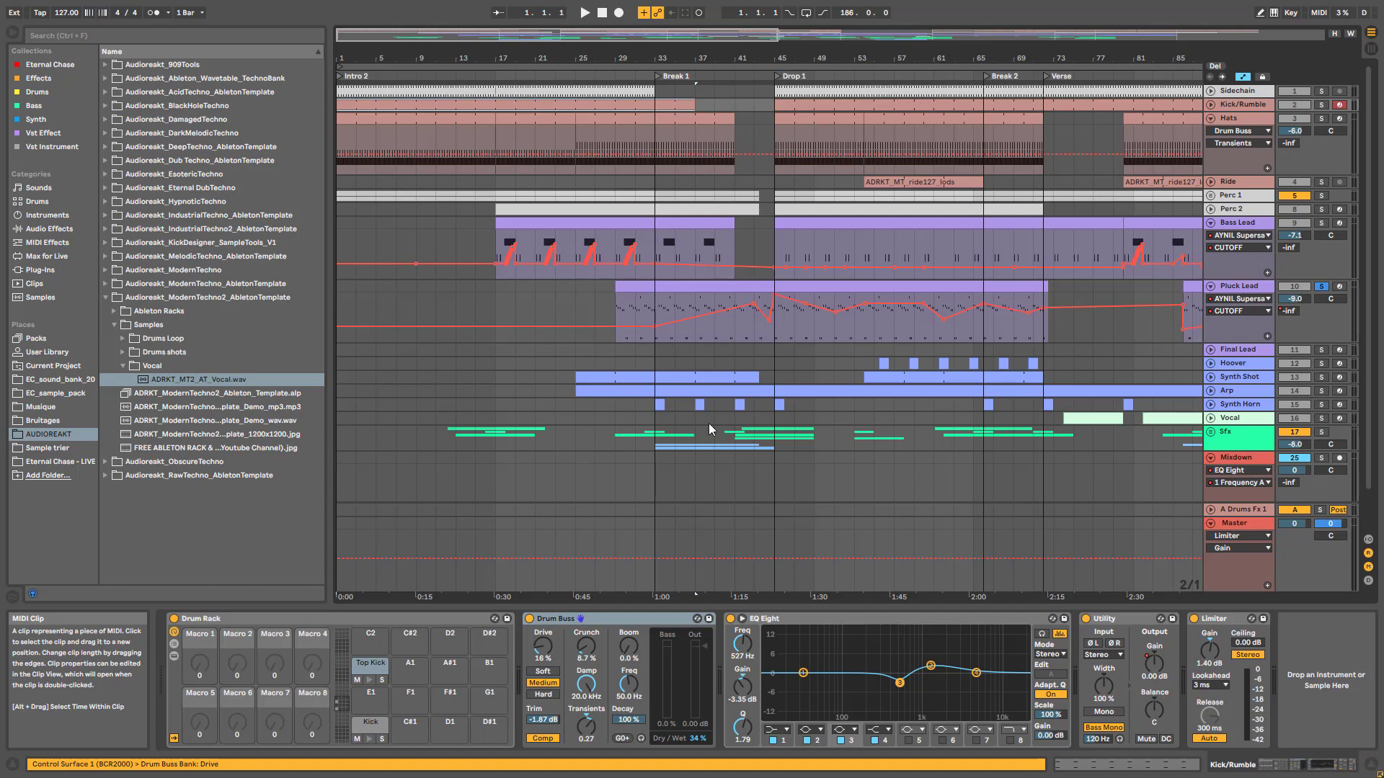
pyautogui.scroll(-2, 709, 425)
pyautogui.click(1269, 461)
pyautogui.scroll(2, 689, 330)
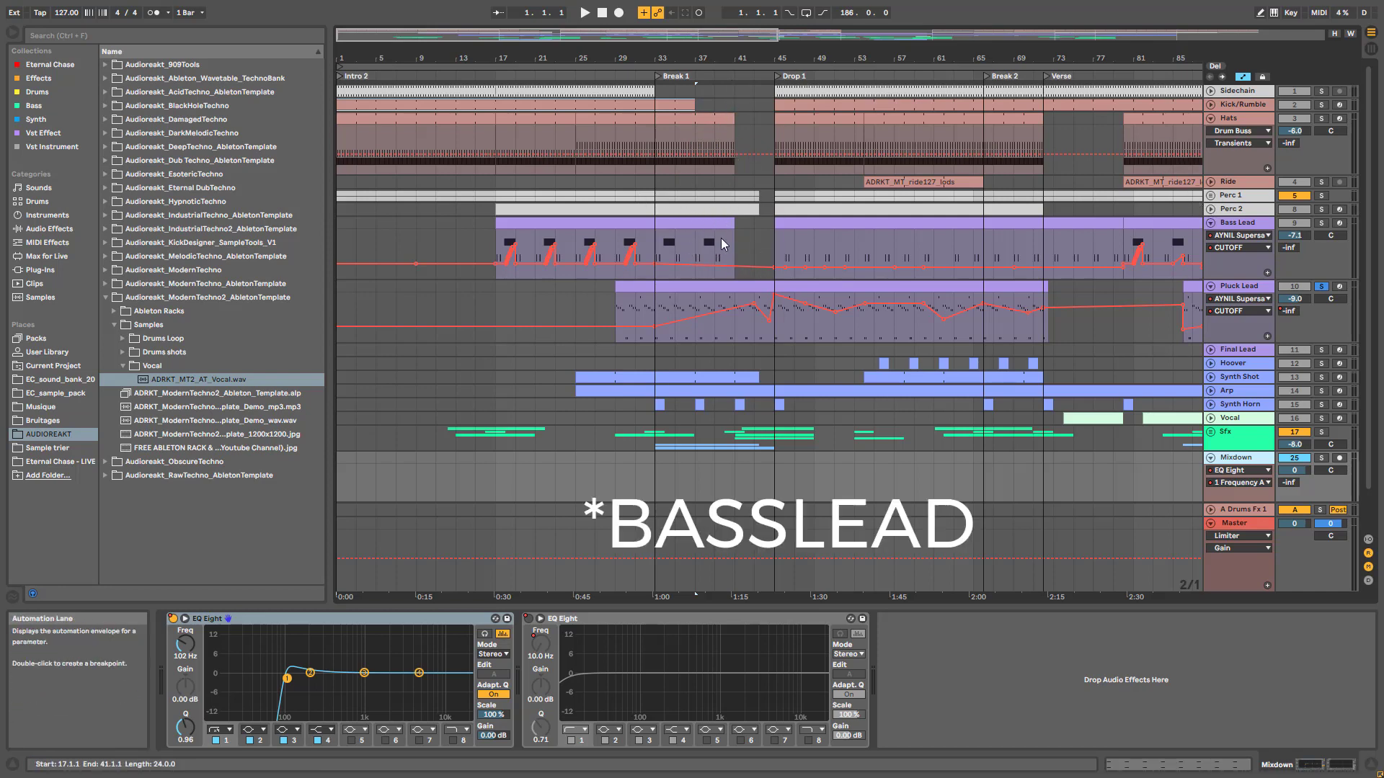
# - Unfold the Synth Horn track and play the full mix from the start of Break 1 at bar 33
pyautogui.scroll(-1, 725, 249)
pyautogui.click(1211, 391)
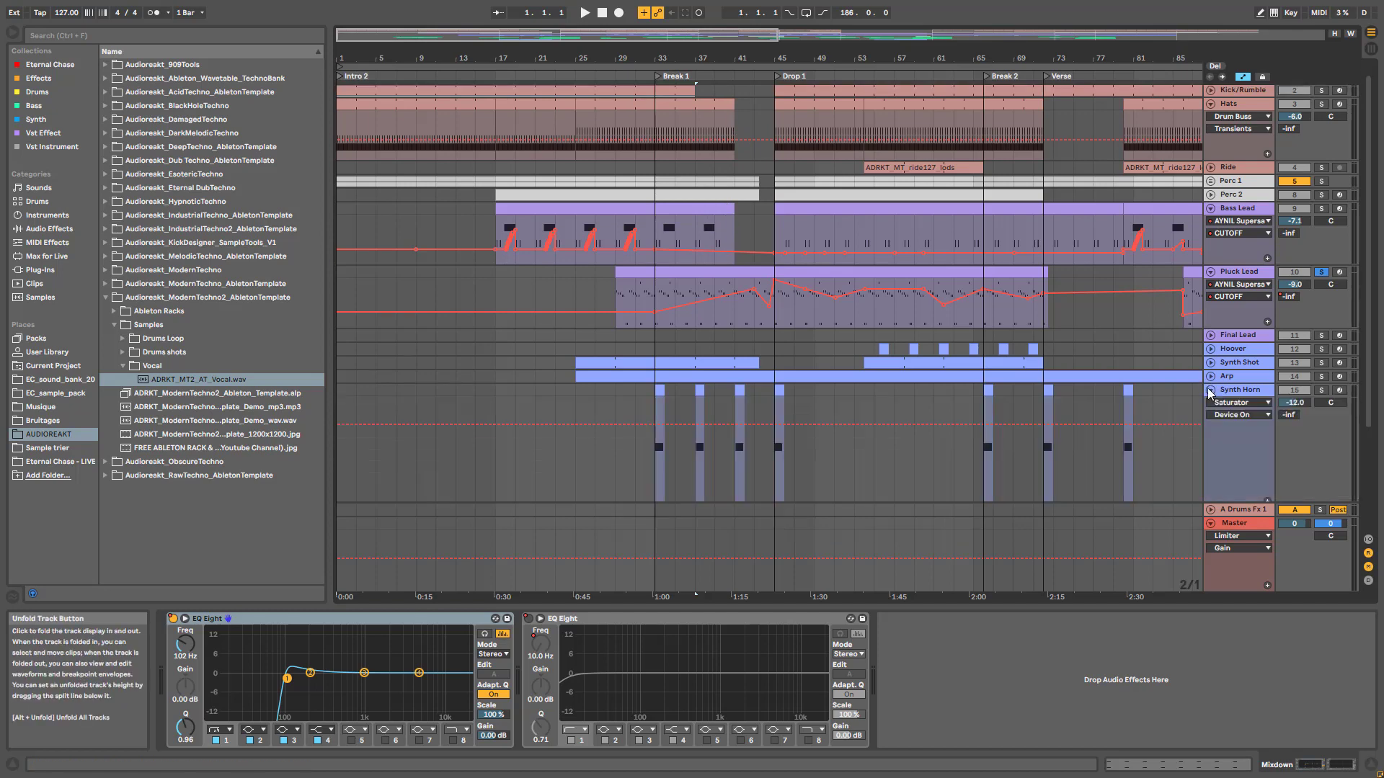
pyautogui.click(654, 469)
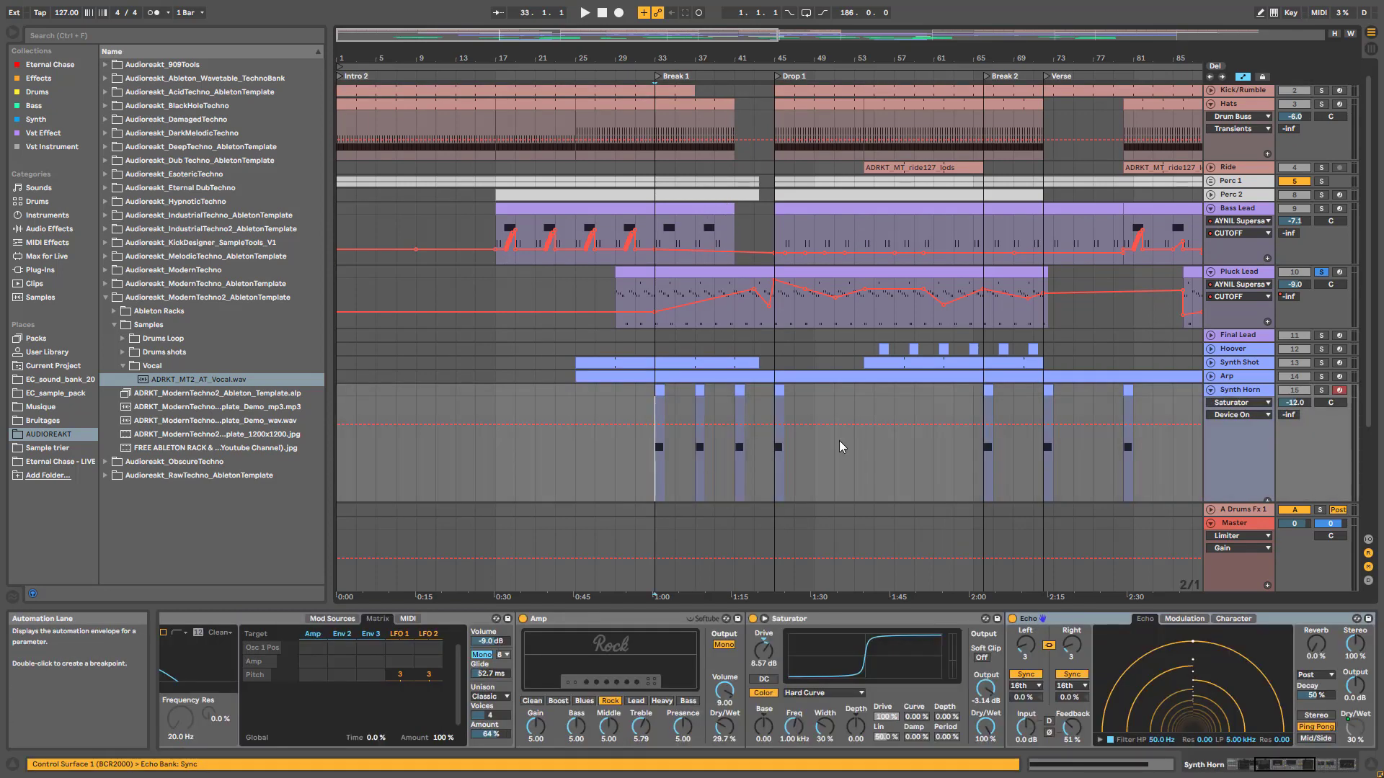
pyautogui.press('space')
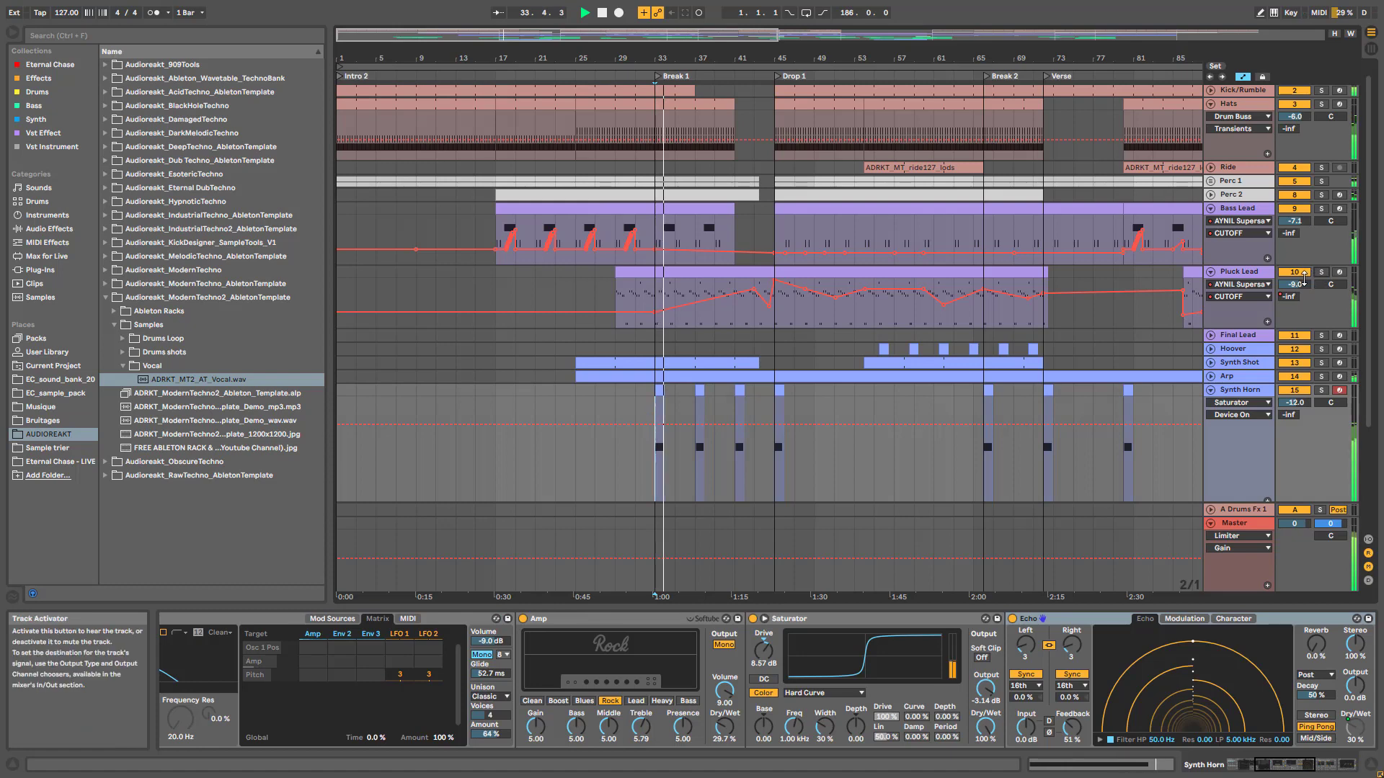
# - Follow the Break 1 playback to about bar 40, examining the lower tracks and unfolding the Sfx group
pyautogui.scroll(-2, 1043, 296)
pyautogui.scroll(2, 1046, 299)
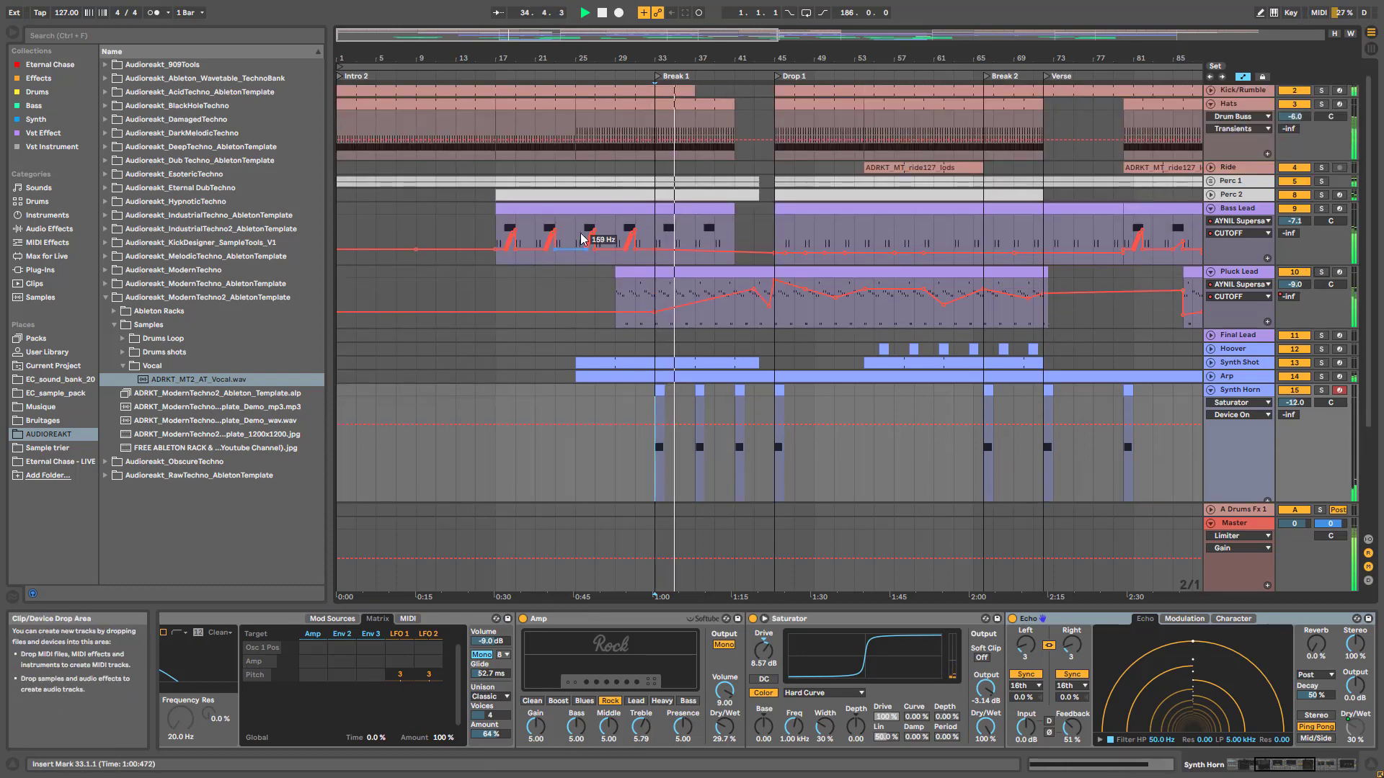
pyautogui.moveTo(704, 64); pyautogui.dragTo(741, 103)
pyautogui.scroll(-3, 793, 240)
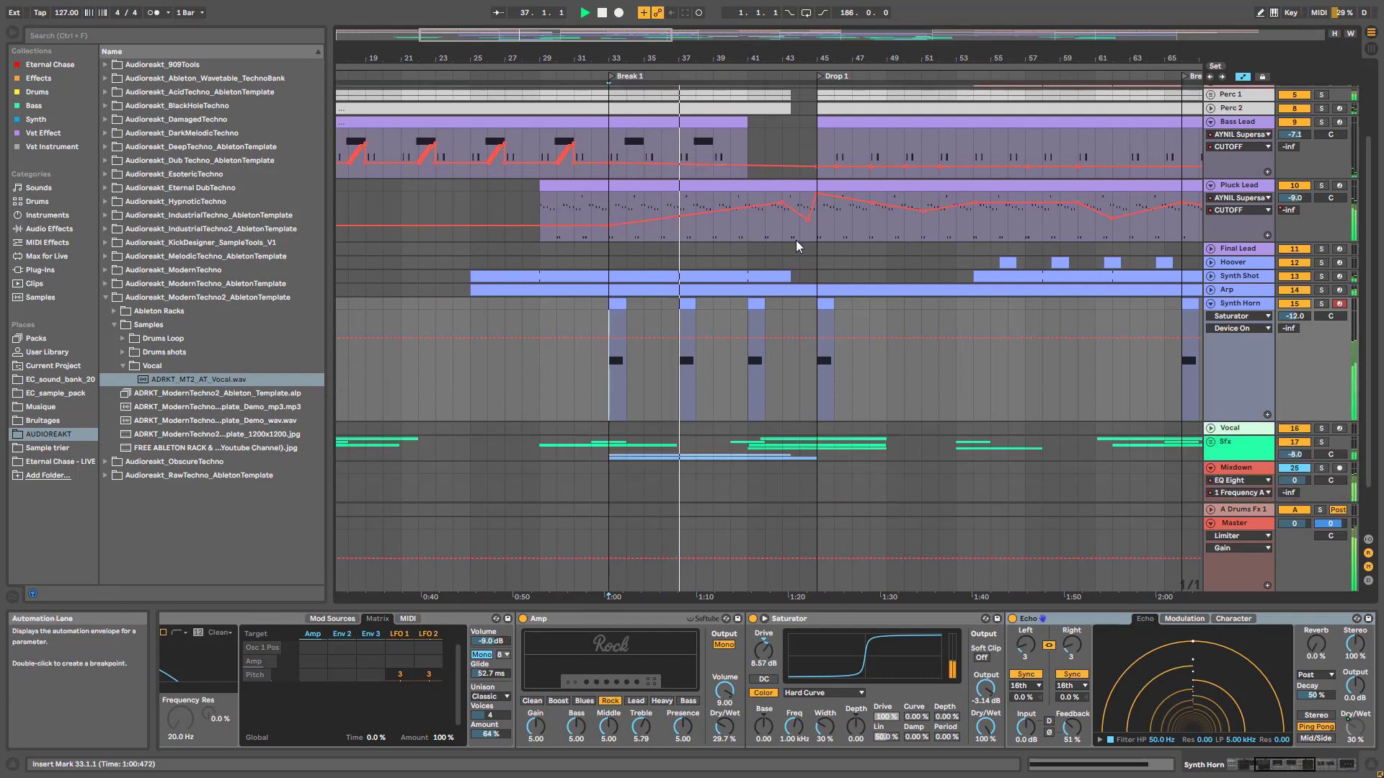
pyautogui.scroll(2, 796, 240)
pyautogui.scroll(-3, 809, 240)
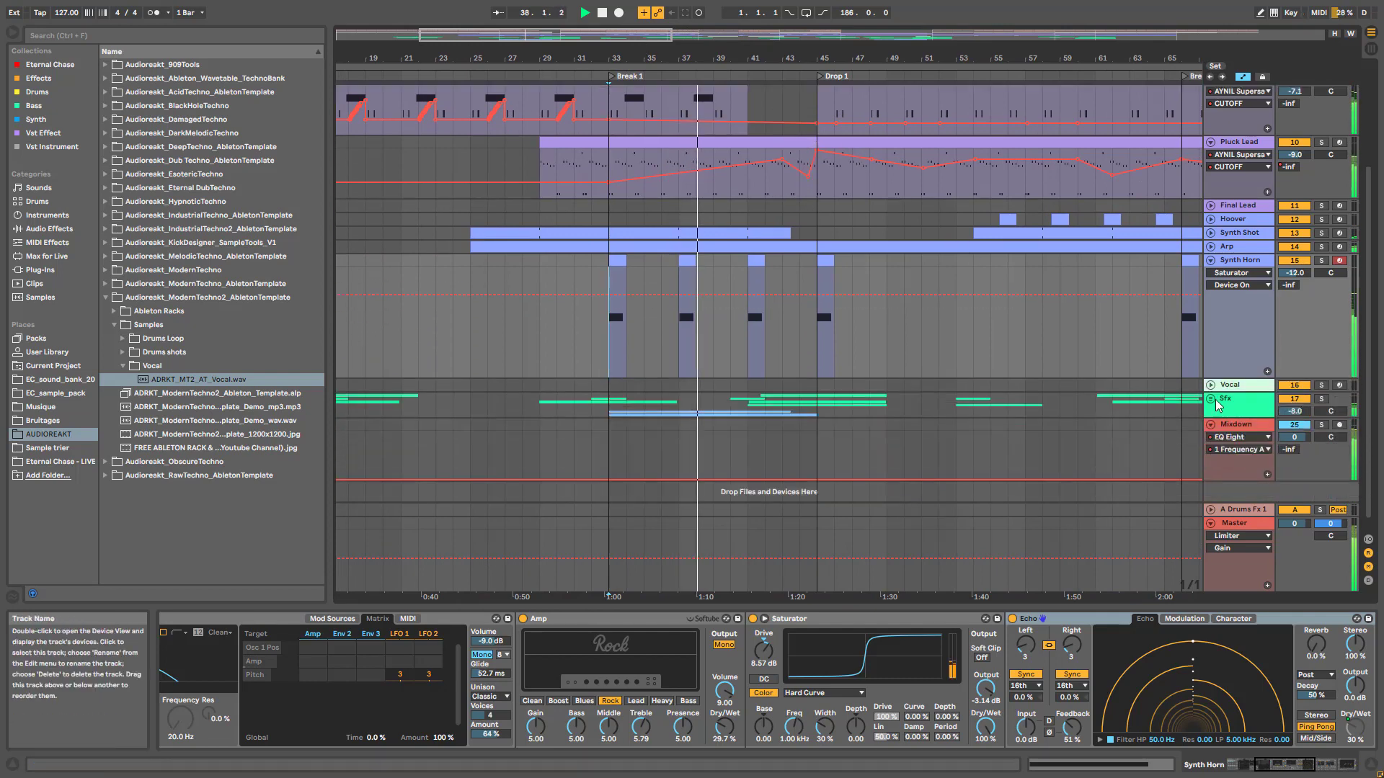
pyautogui.scroll(-3, 909, 431)
pyautogui.scroll(-1, 908, 433)
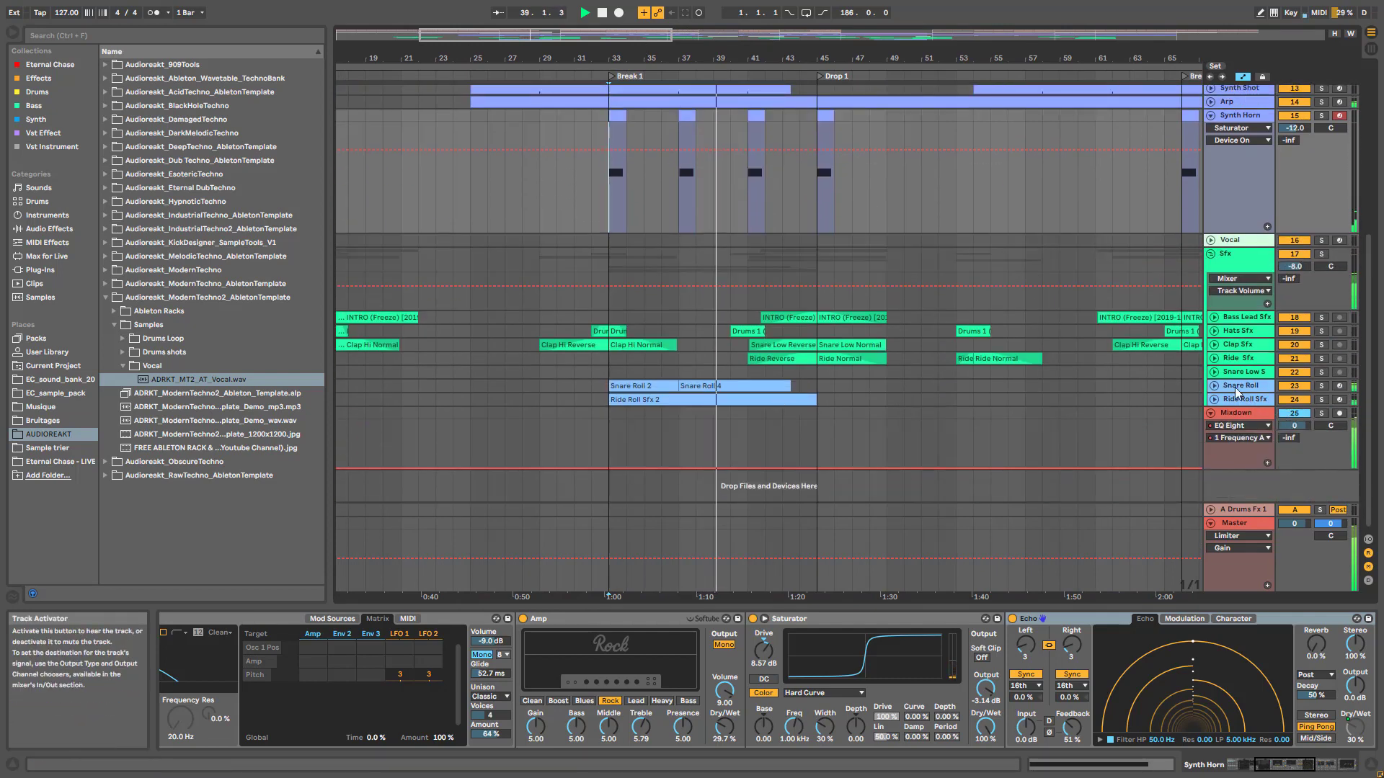
pyautogui.click(1322, 400)
# - Inspect the Break 1 clips up to Drop 1 and play the mix from bar 37 to about bar 47
pyautogui.scroll(6, 1314, 374)
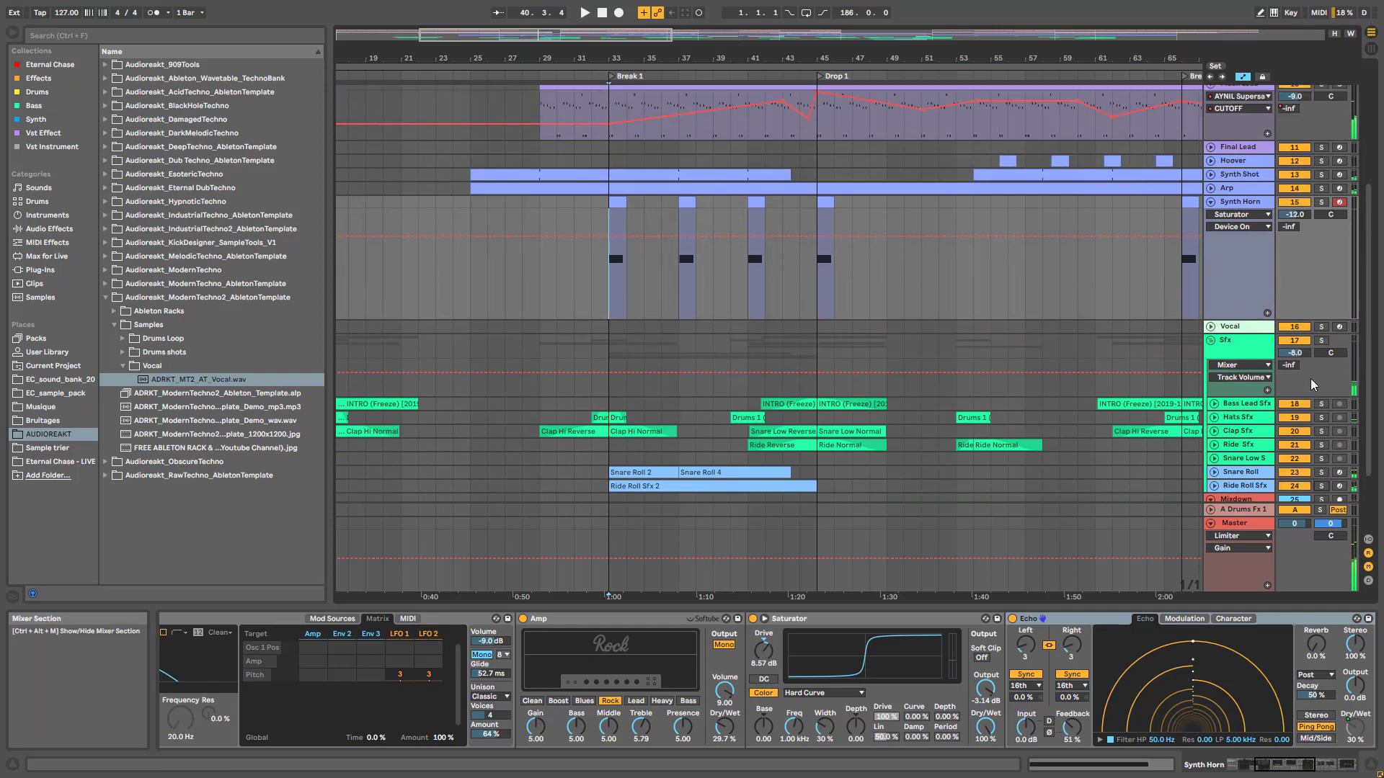
pyautogui.scroll(2, 824, 262)
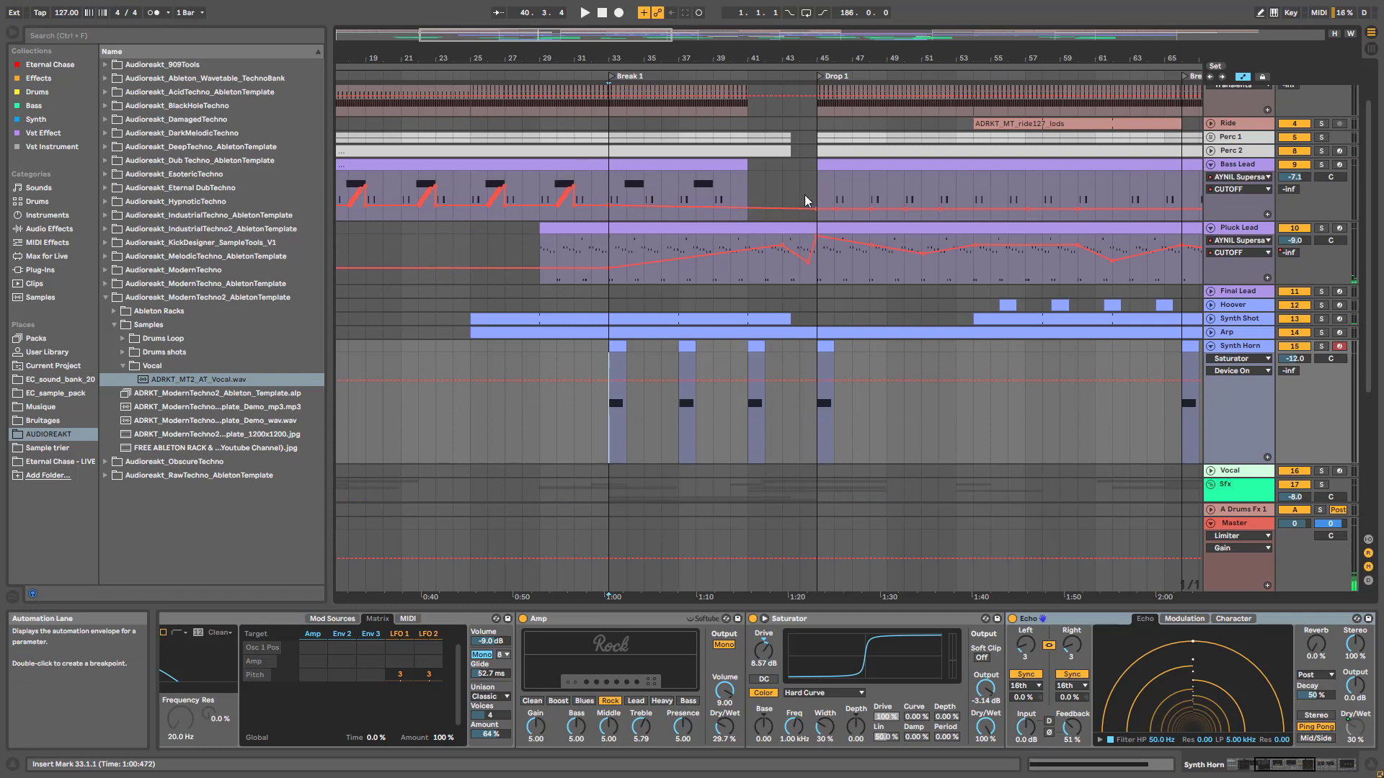
pyautogui.scroll(2, 814, 238)
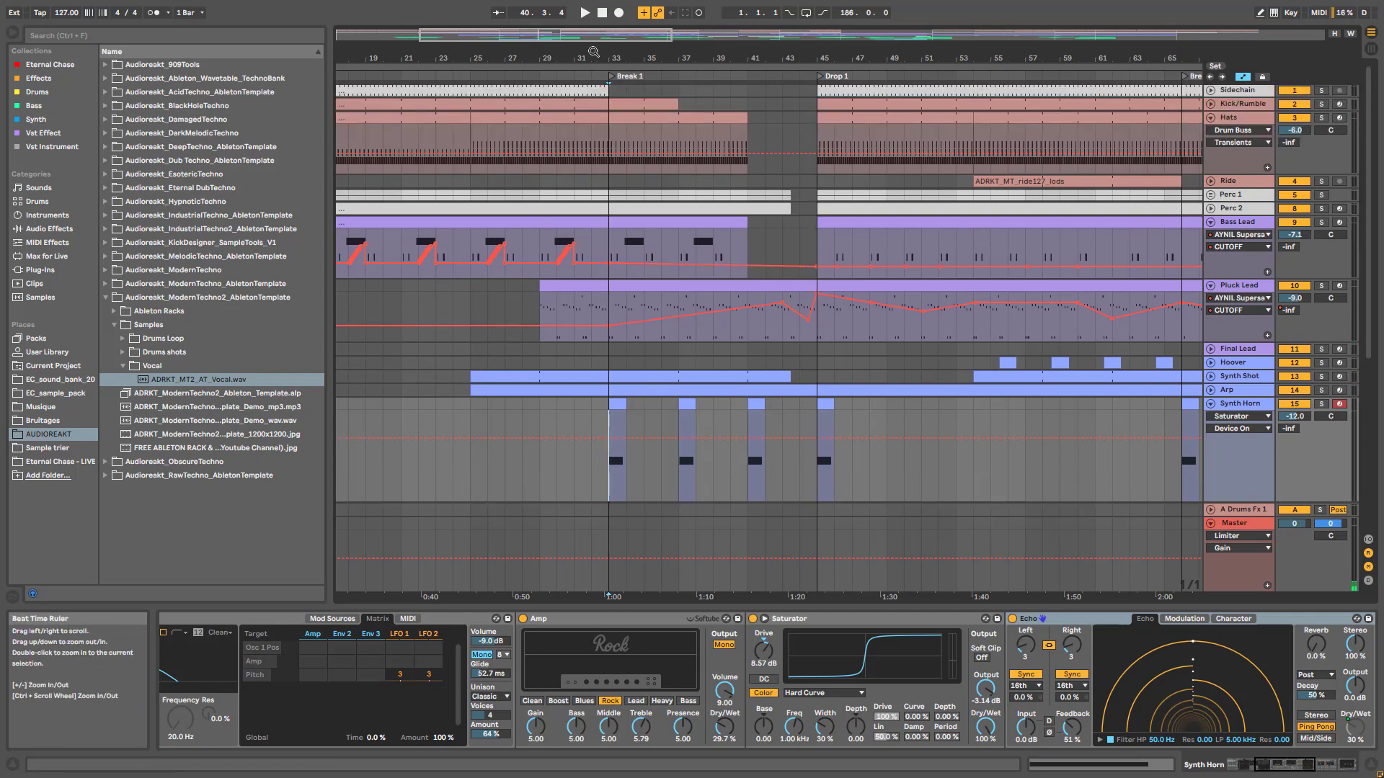
pyautogui.moveTo(599, 37); pyautogui.dragTo(700, 110)
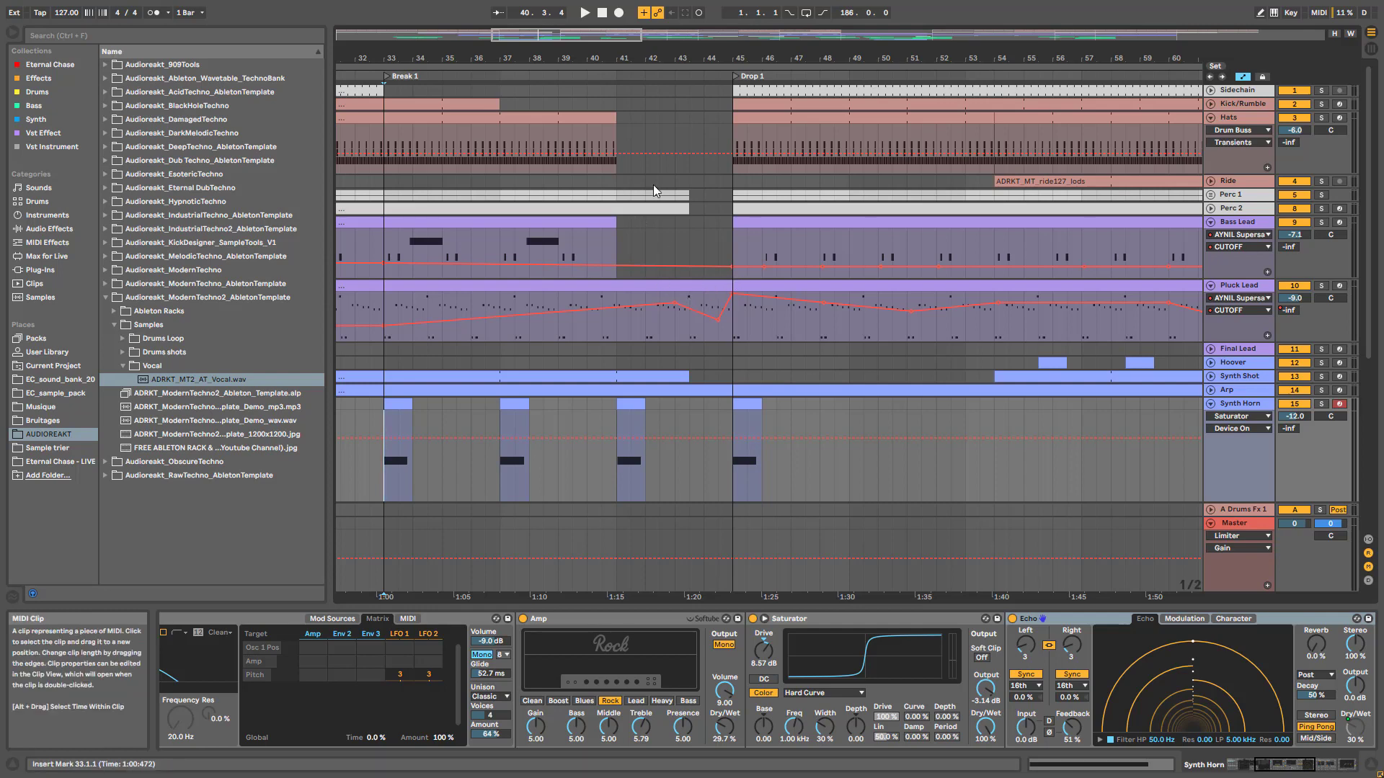
pyautogui.scroll(-2, 731, 278)
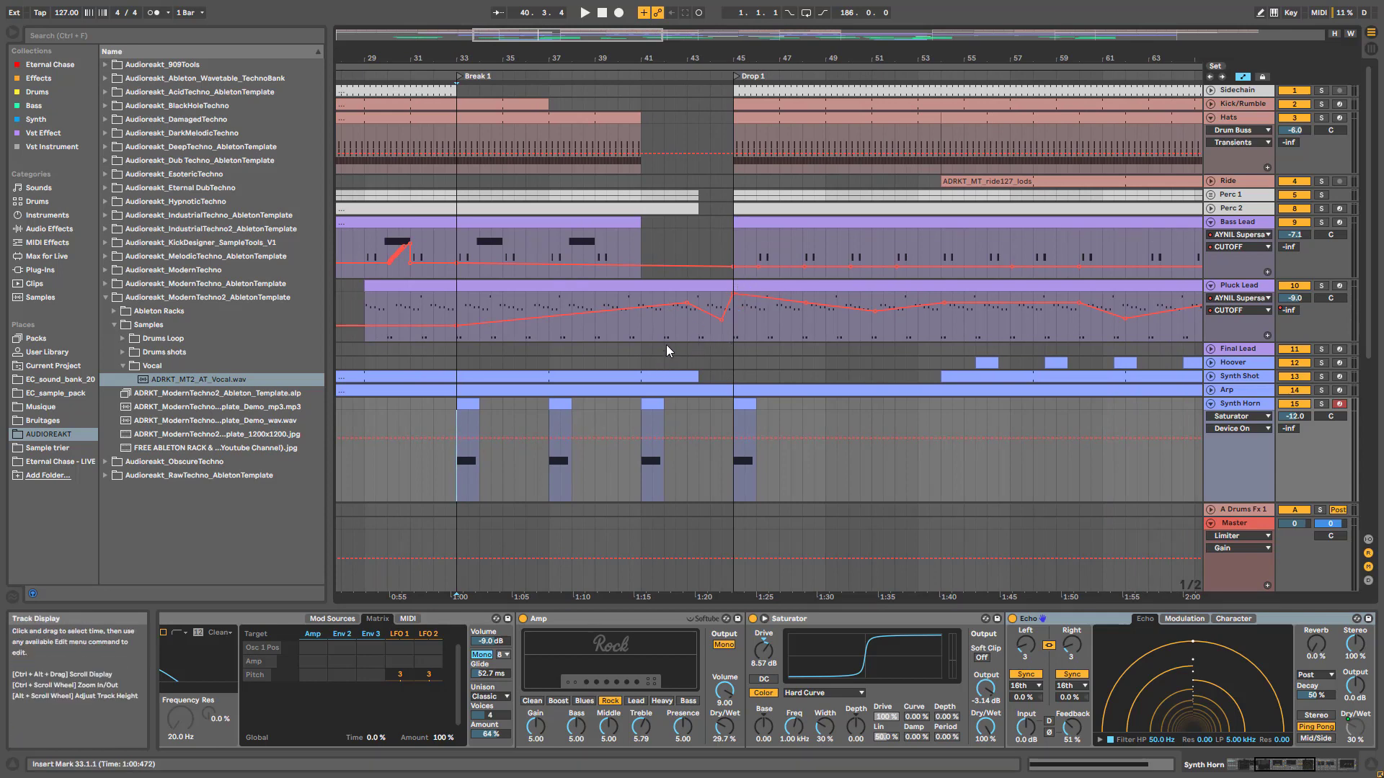
pyautogui.click(553, 328)
pyautogui.press('space')
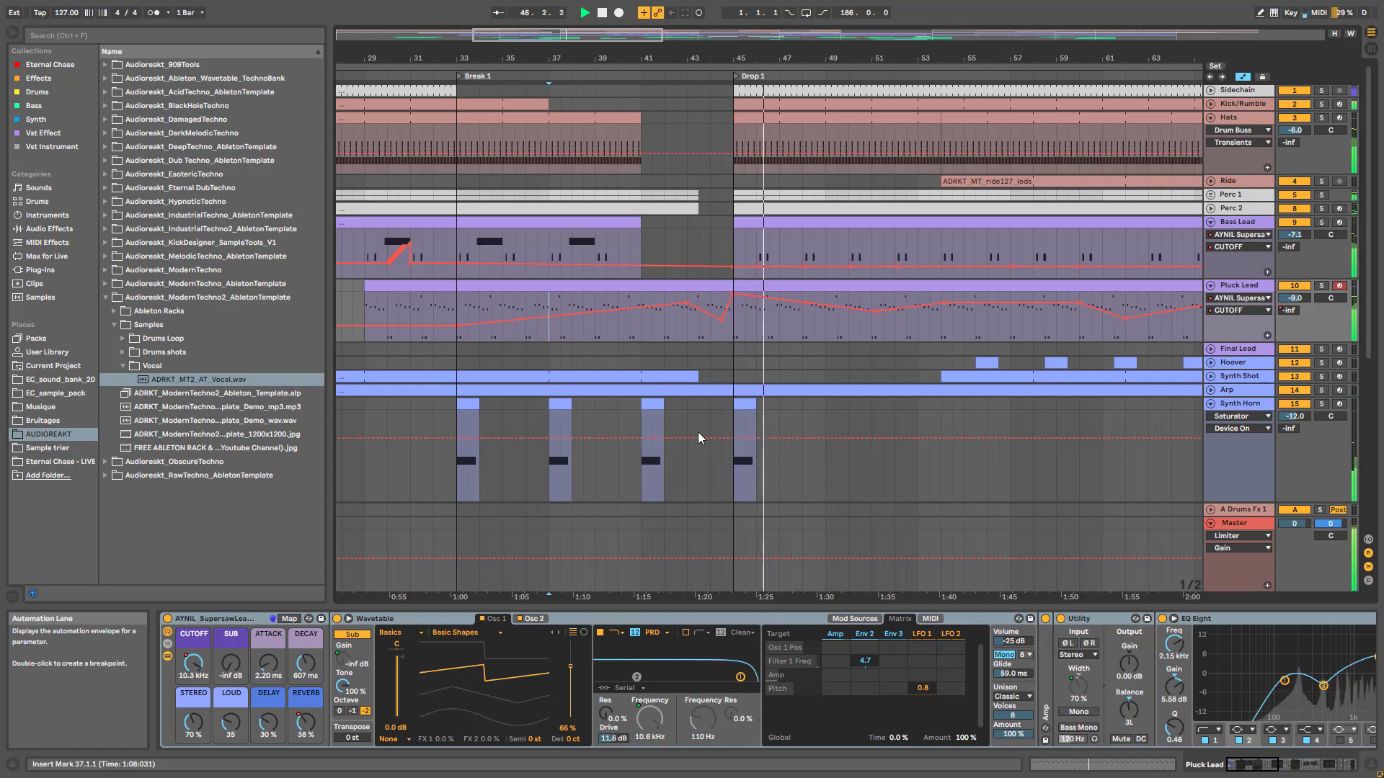
pyautogui.press('space')
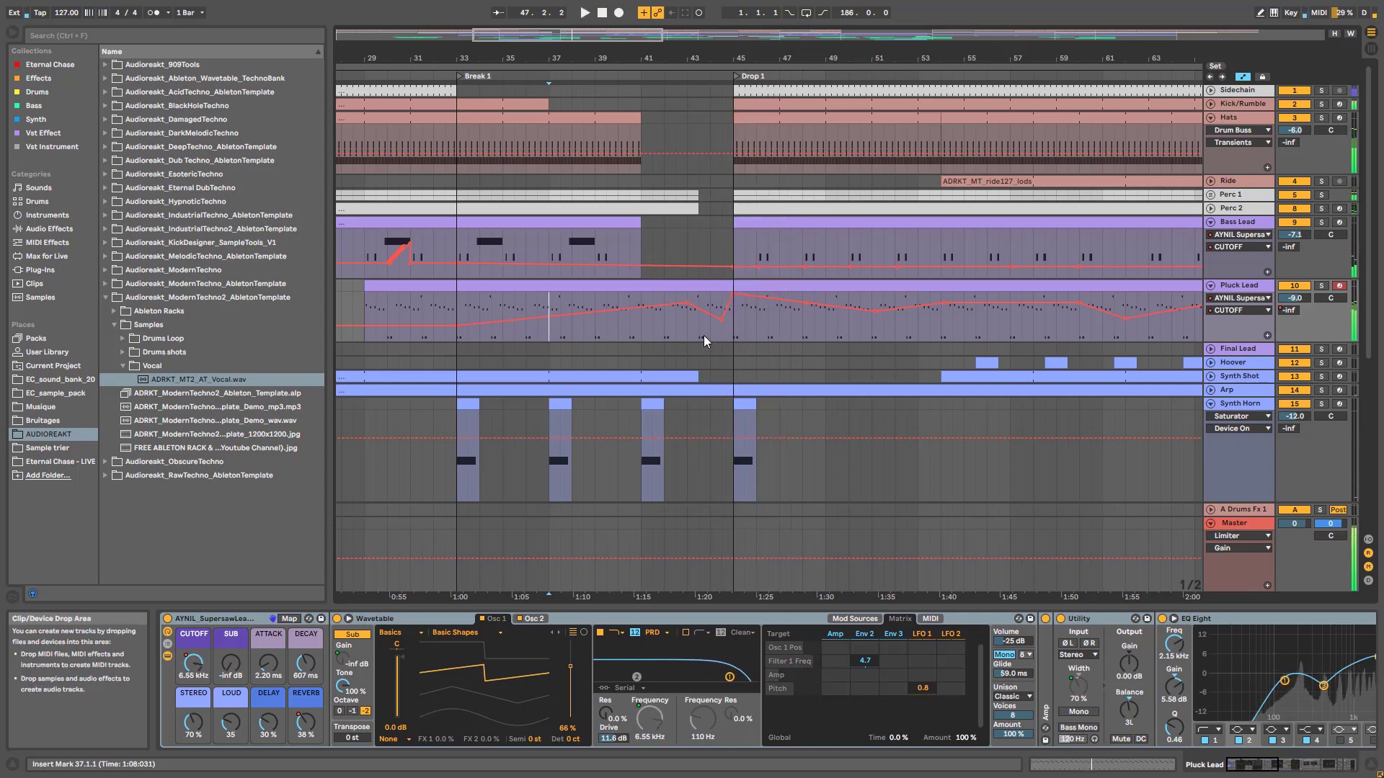
# - Unfold the Ride Roll Sfx and Ride Sfx tracks to display their clips around Break 1 and Drop 1
pyautogui.moveTo(612, 33); pyautogui.dragTo(797, 340)
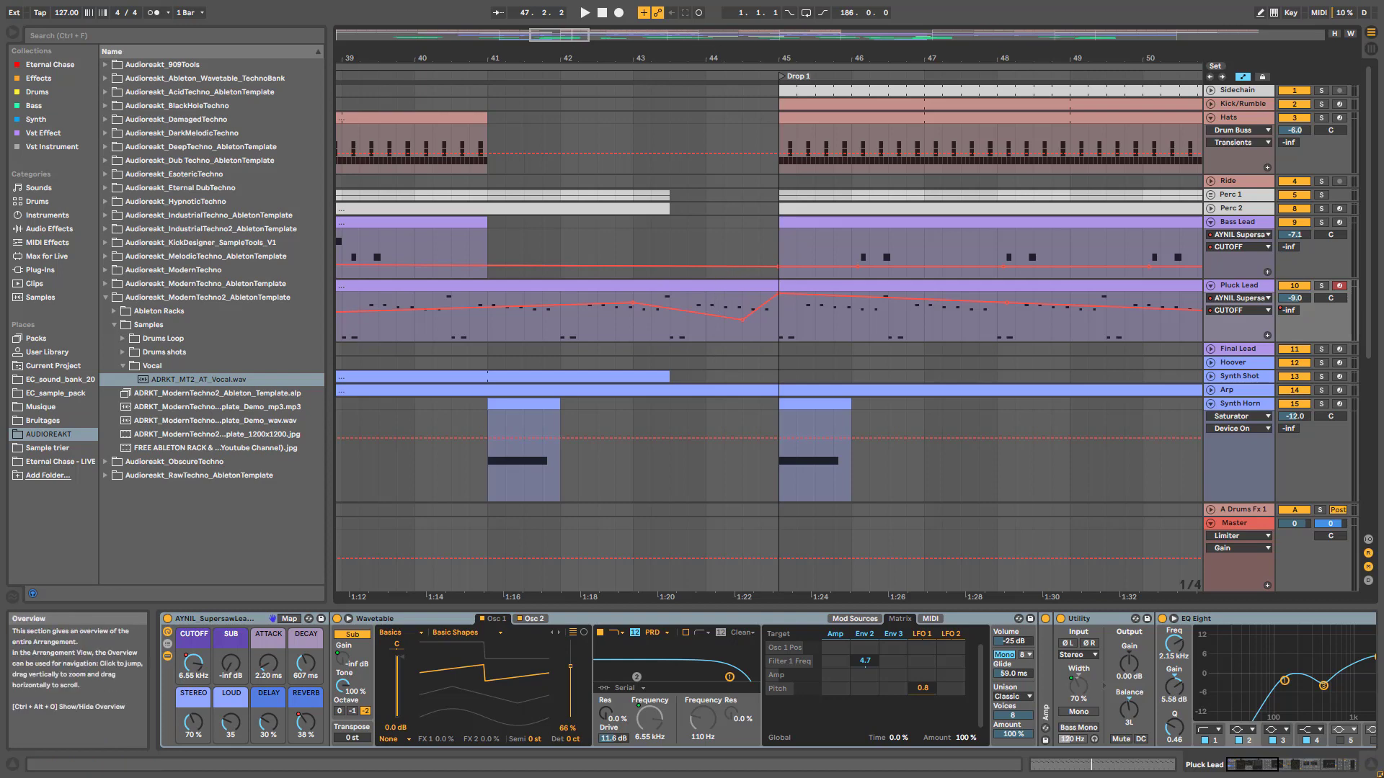
pyautogui.moveTo(584, 41); pyautogui.dragTo(584, 28)
pyautogui.scroll(-4, 842, 364)
pyautogui.scroll(-1, 1209, 447)
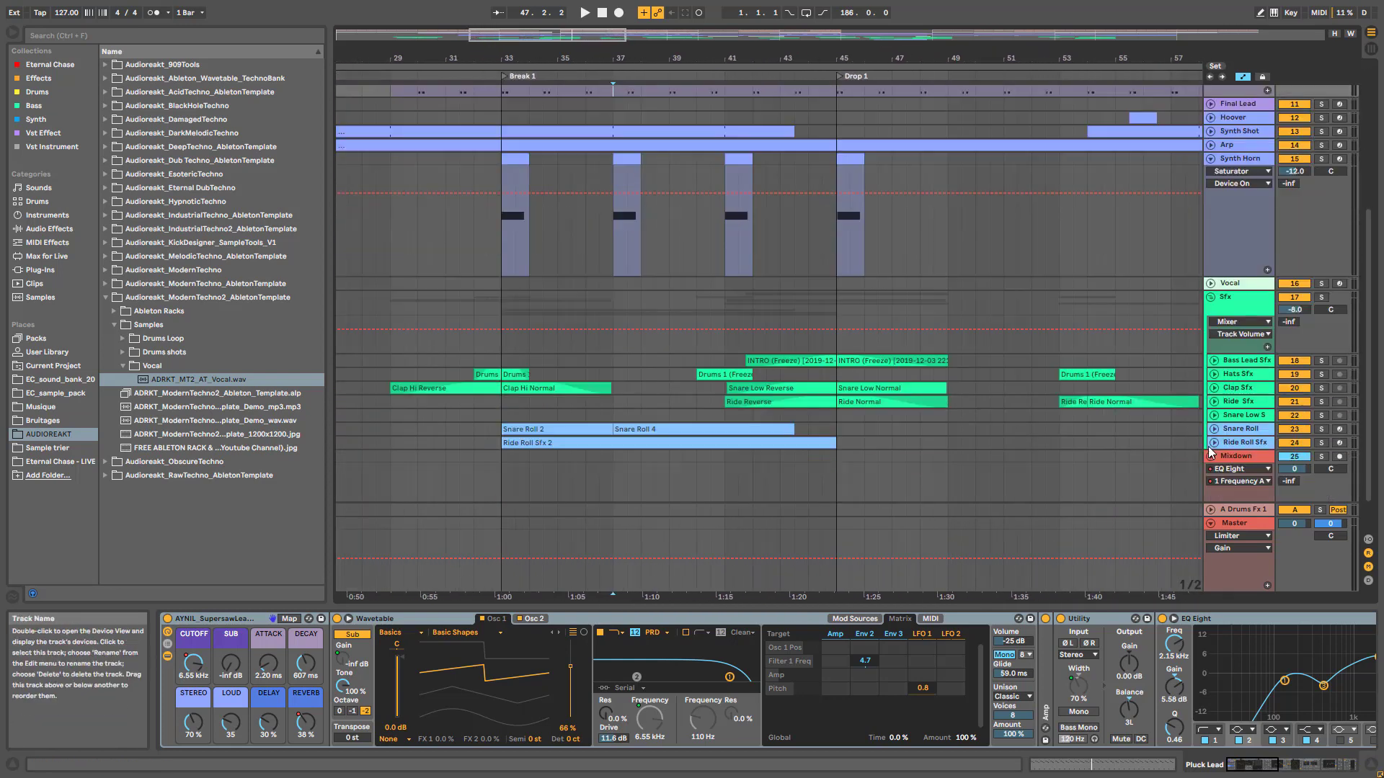
pyautogui.click(1214, 444)
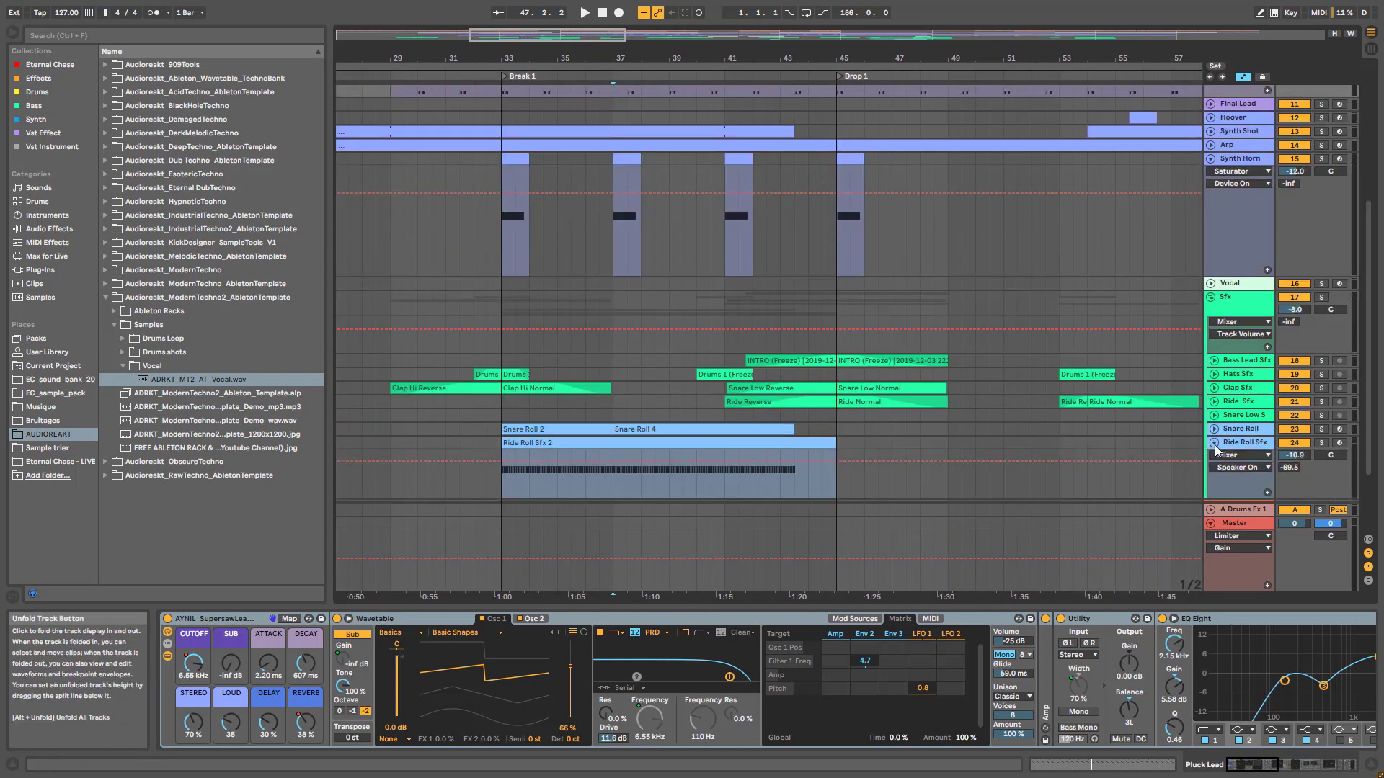
pyautogui.click(1216, 402)
# - Solo the Ride Sfx and Ride Roll Sfx tracks and play them from bar 41.3 to bar 45
pyautogui.click(1321, 401)
pyautogui.scroll(-3, 810, 384)
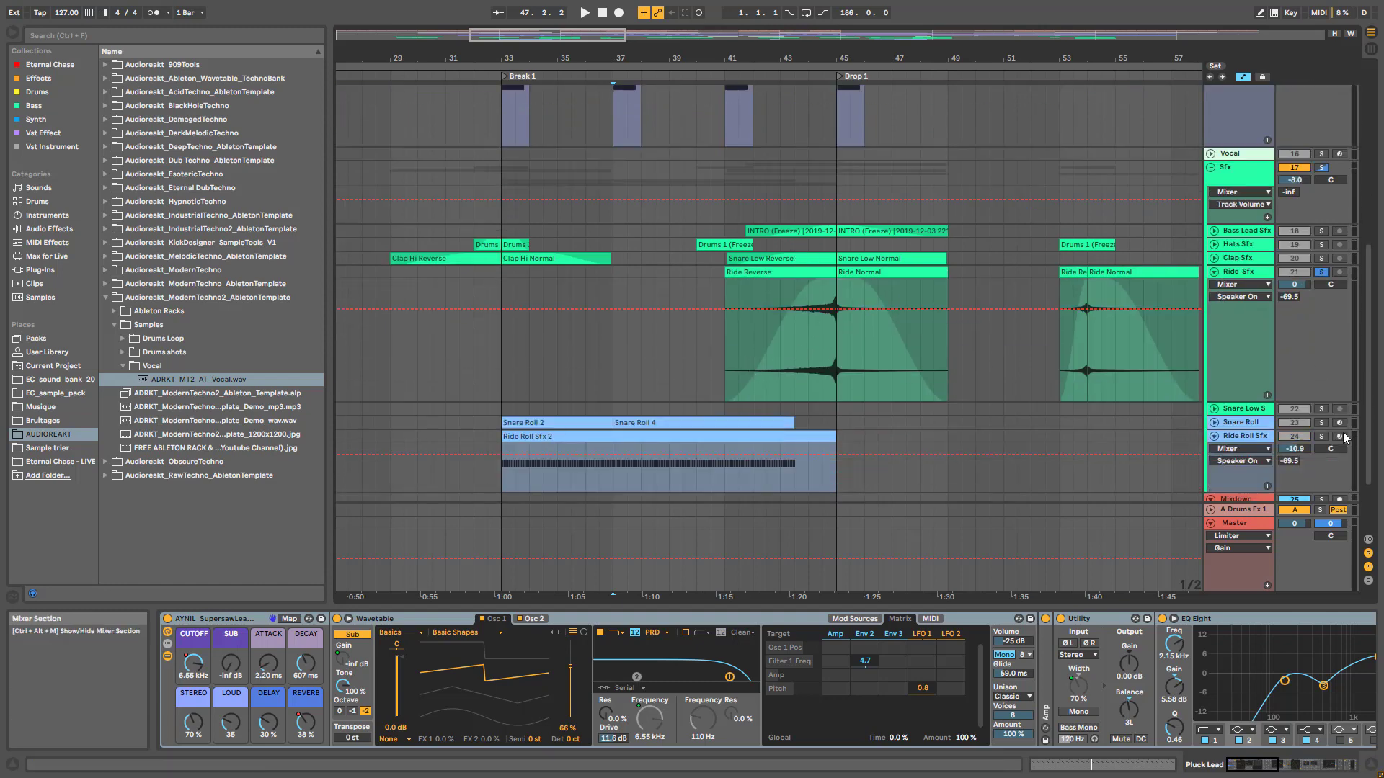
pyautogui.click(1321, 436)
pyautogui.scroll(-2, 818, 478)
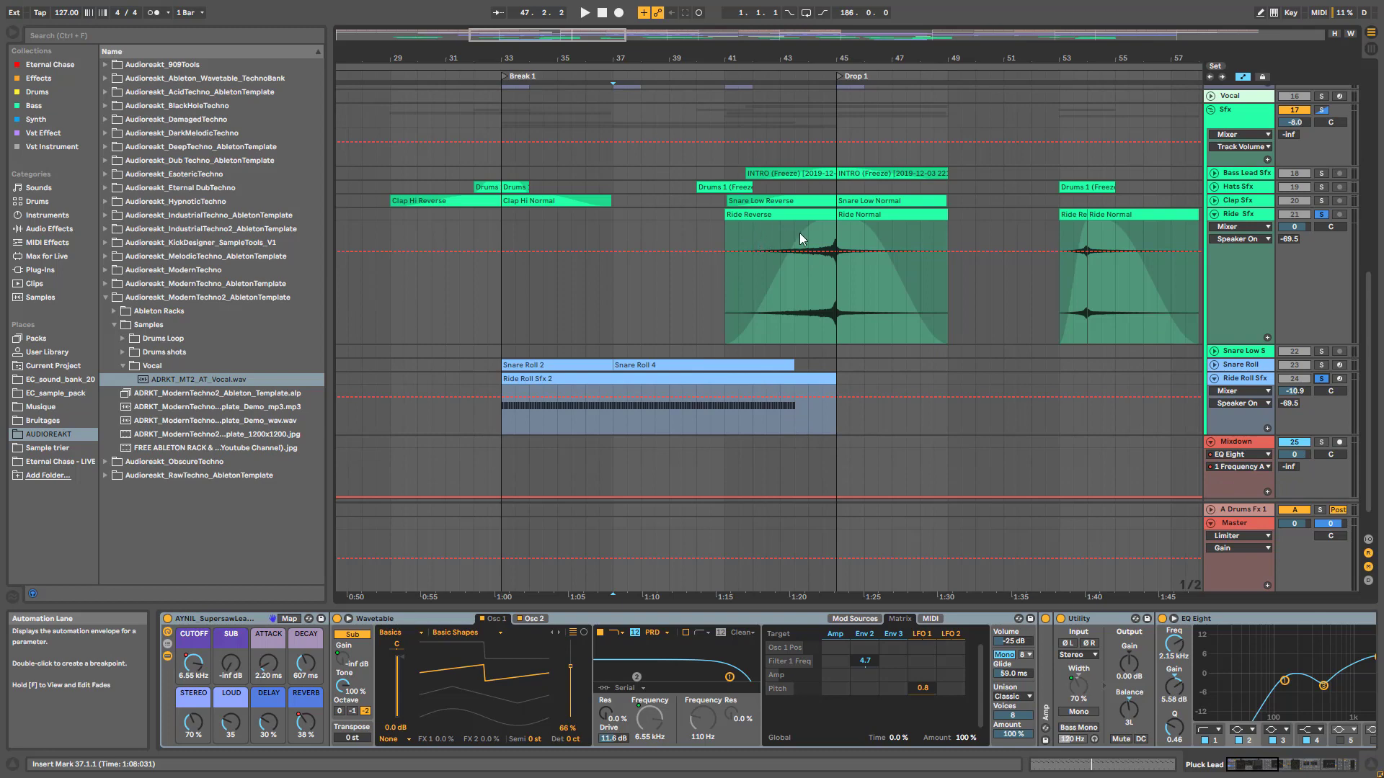
pyautogui.click(747, 422)
pyautogui.press('space')
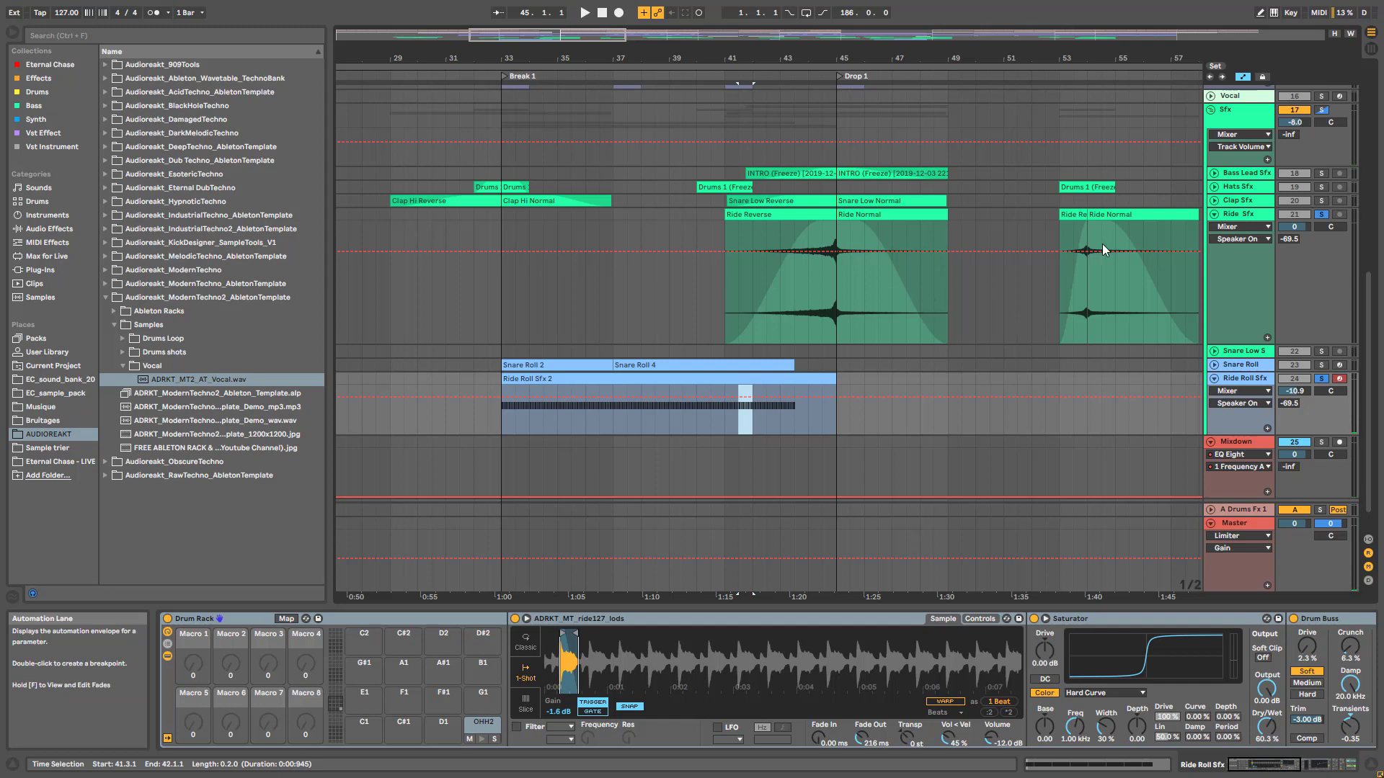
# - Unsolo the ride effect tracks and fold the Ride Sfx, Pluck Lead, Bass Lead and Synth Horn tracks plus the Sfx group
pyautogui.scroll(2, 1017, 306)
pyautogui.scroll(6, 1213, 261)
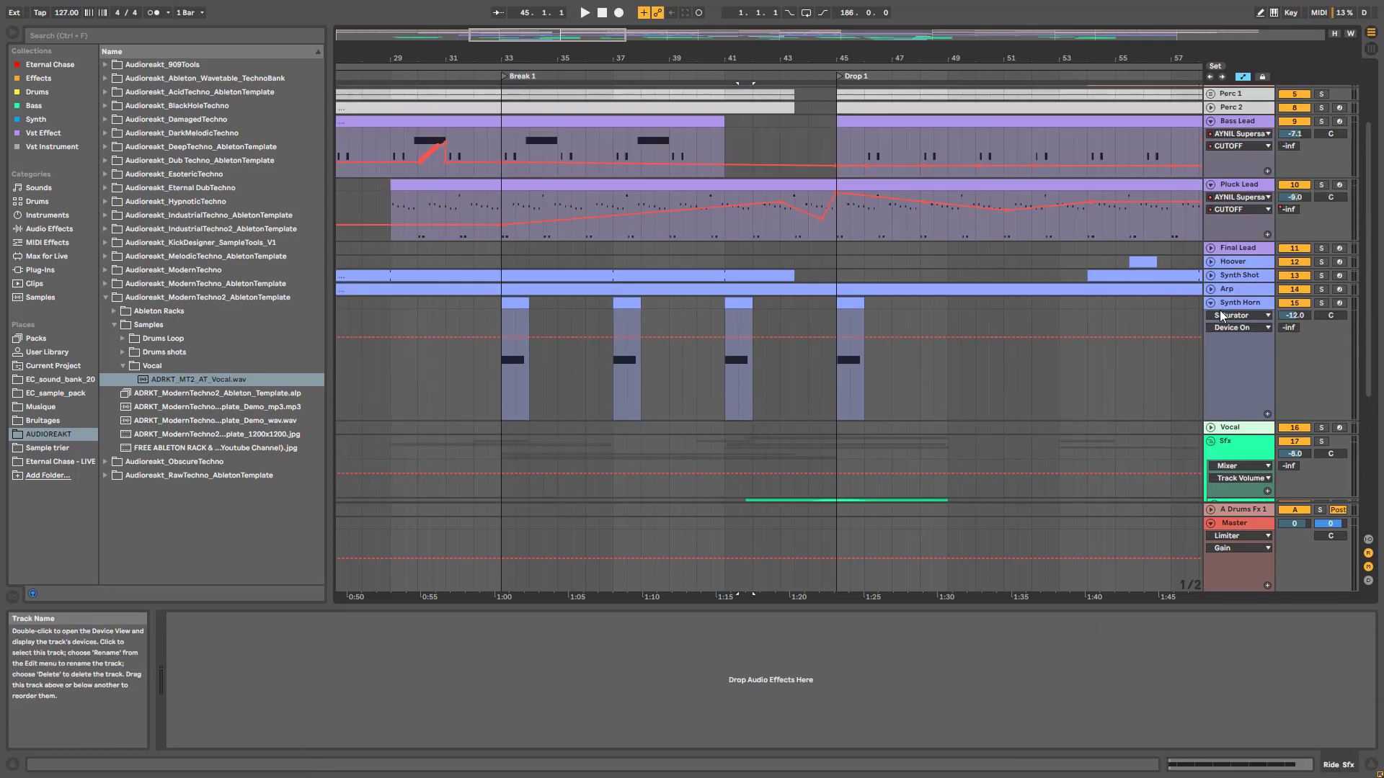
pyautogui.click(1211, 229)
pyautogui.keyDown('alt'); pyautogui.click(1210, 209); pyautogui.keyUp('alt')
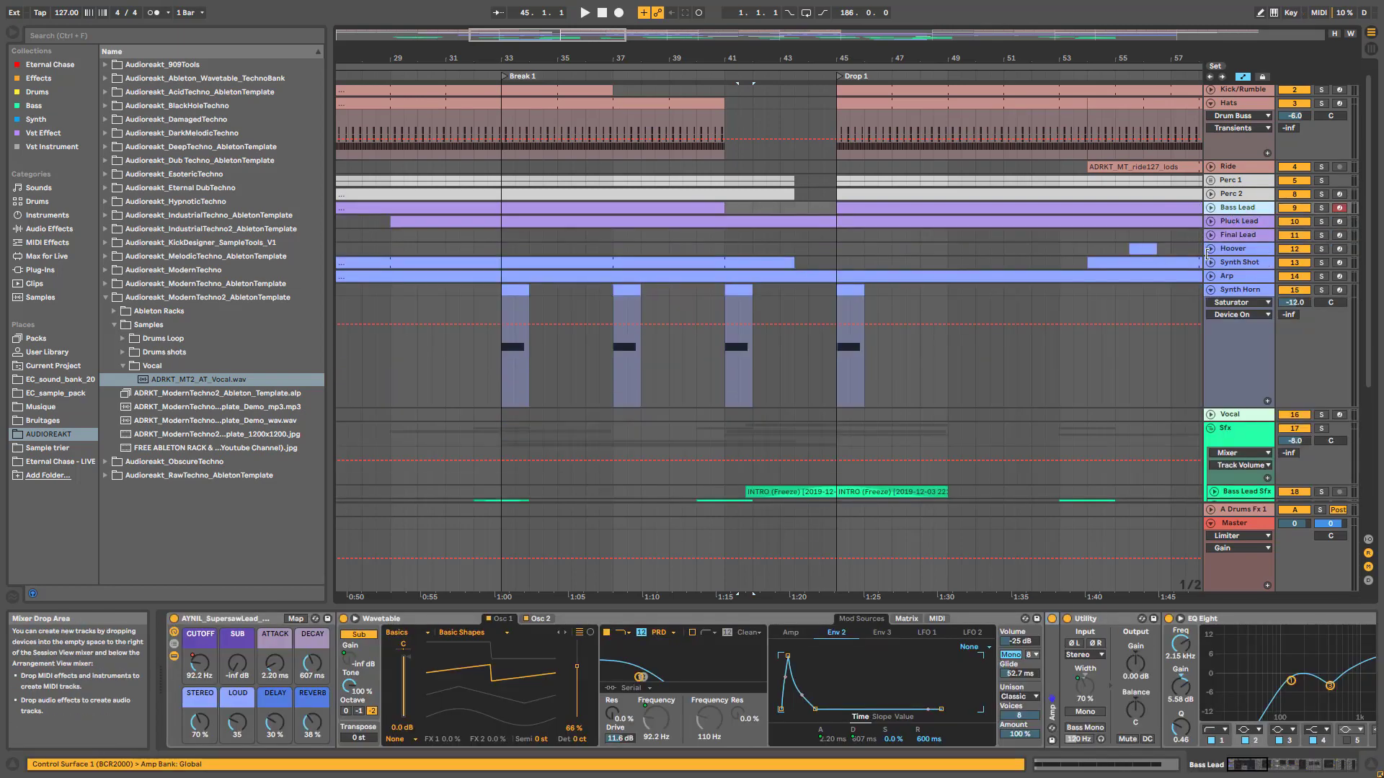
pyautogui.click(1211, 318)
pyautogui.click(1211, 333)
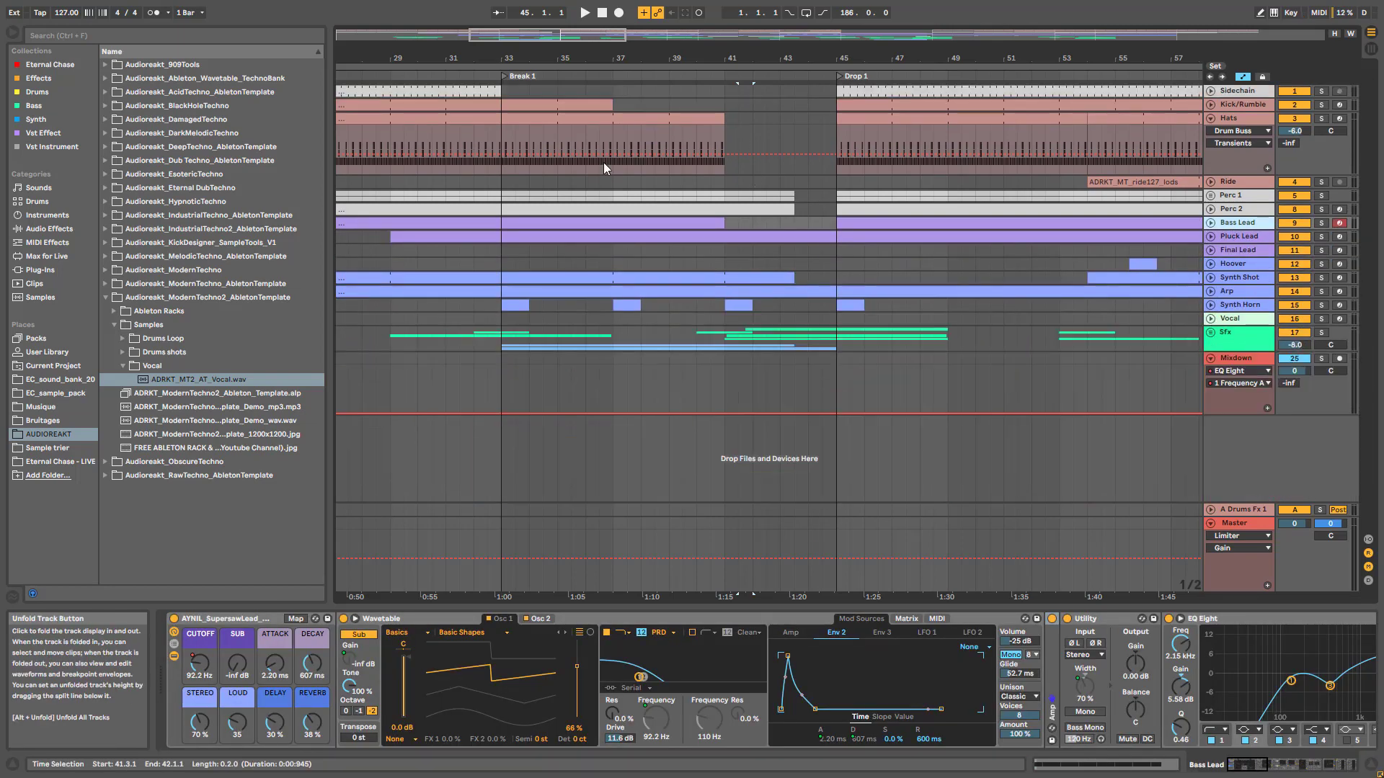
# - Place the insert marker at Drop 1, bar 45, on the Synth Shot track and unfold the Sfx group
pyautogui.hscroll(5, 535, 287)
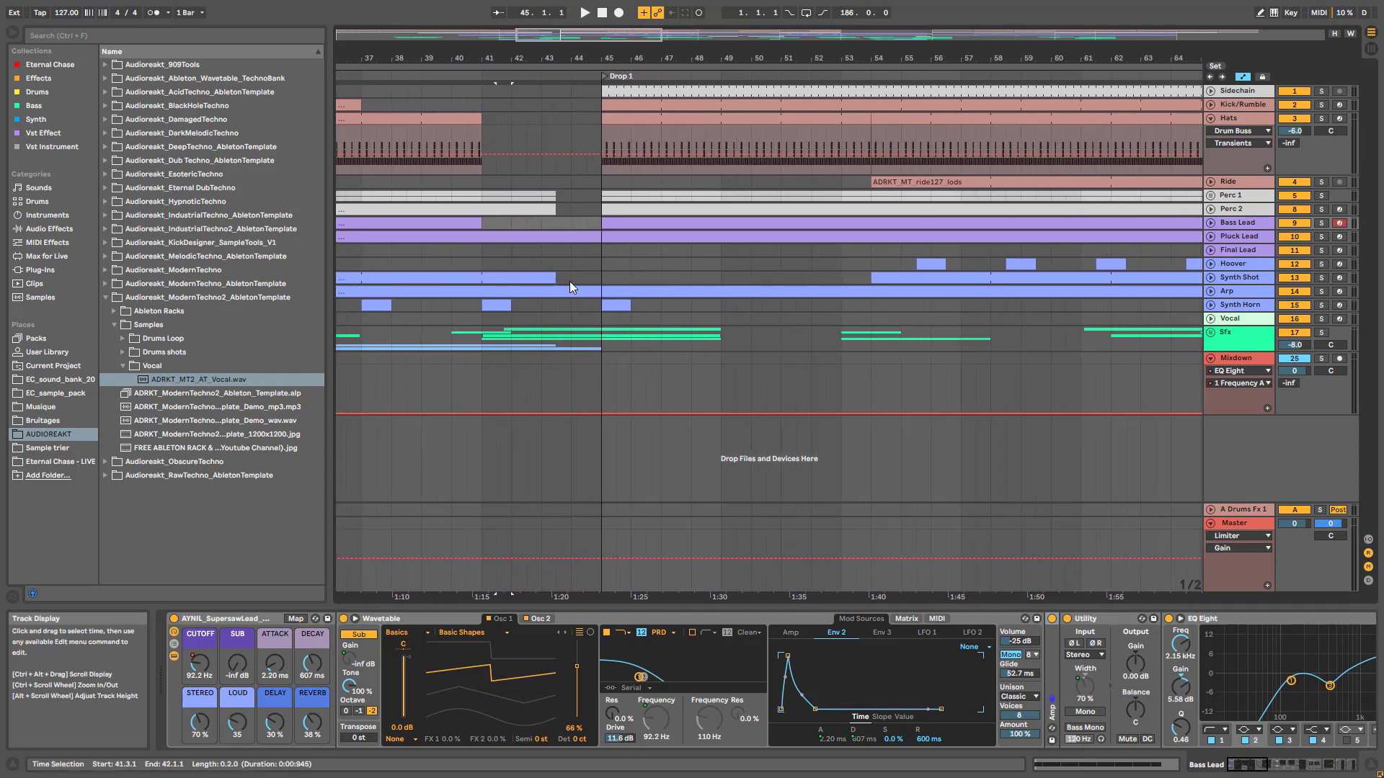
pyautogui.click(570, 281)
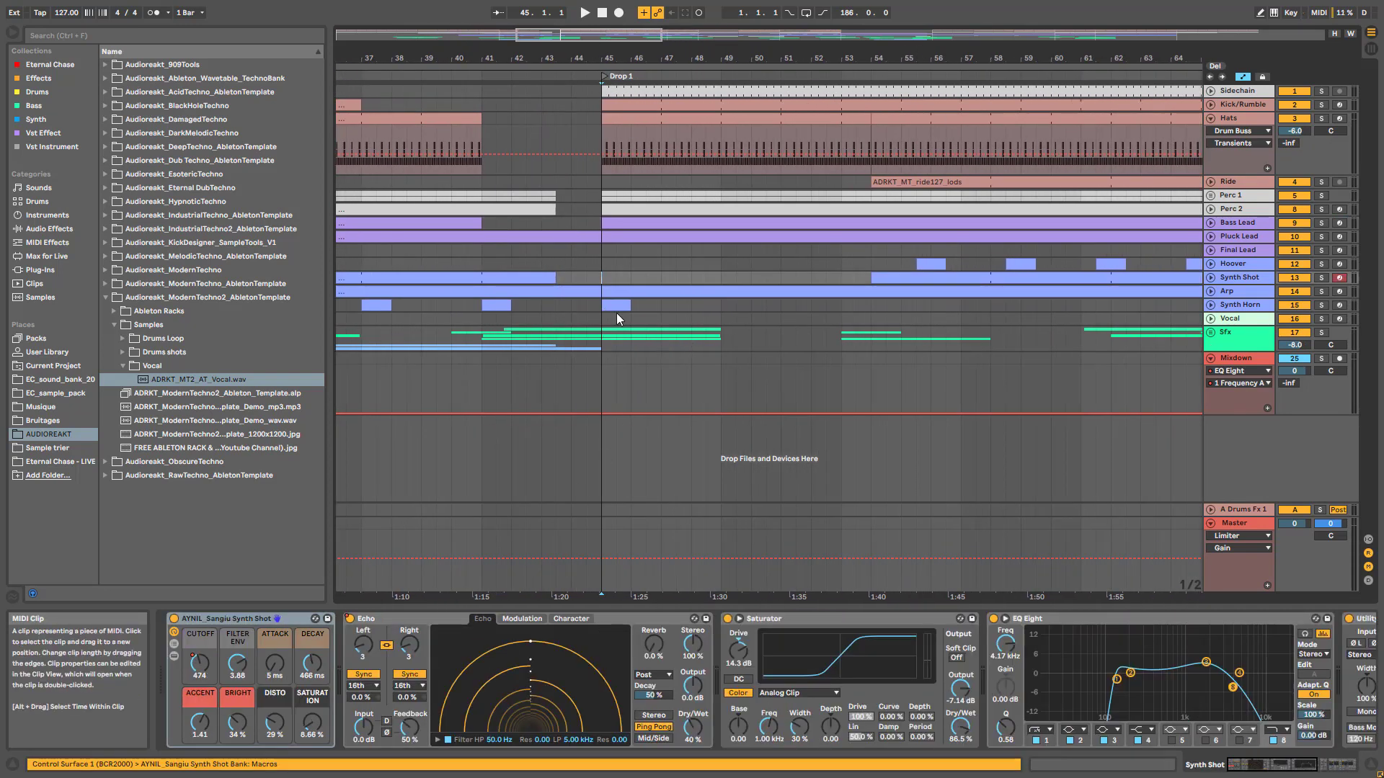
pyautogui.click(1211, 333)
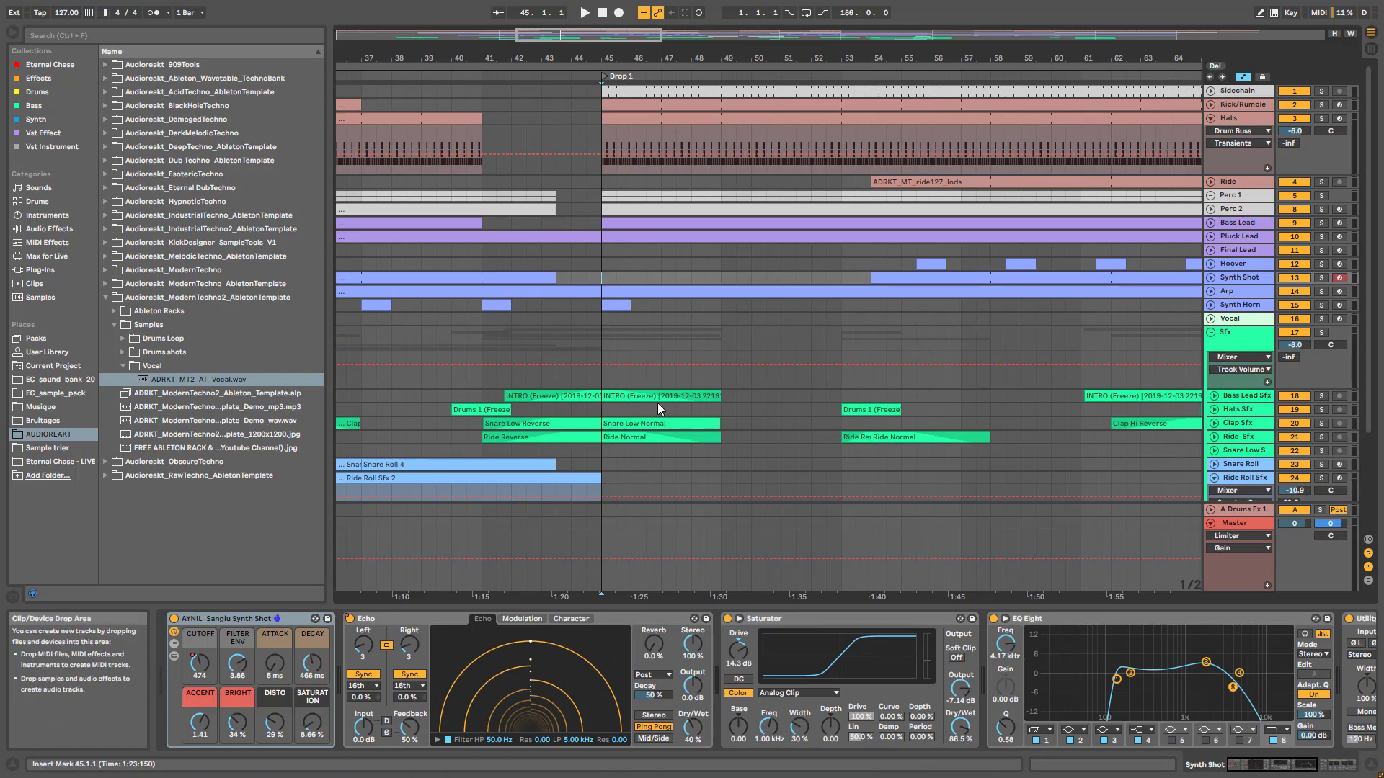
# - Unfold the Bass Lead and Arp tracks to display their automation lanes from Intro 2 to the Big Final Break
pyautogui.click(1211, 222)
pyautogui.scroll(-8, 786, 242)
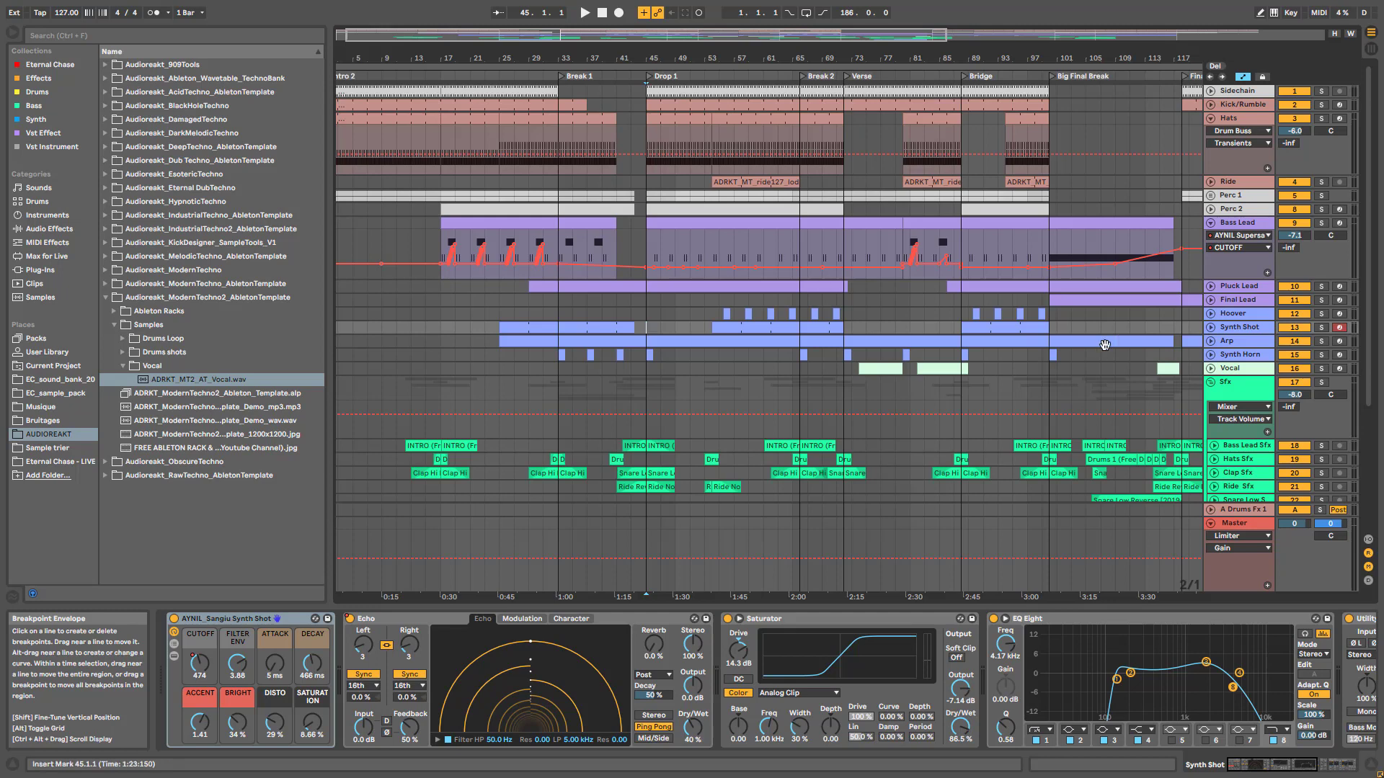
pyautogui.click(1213, 343)
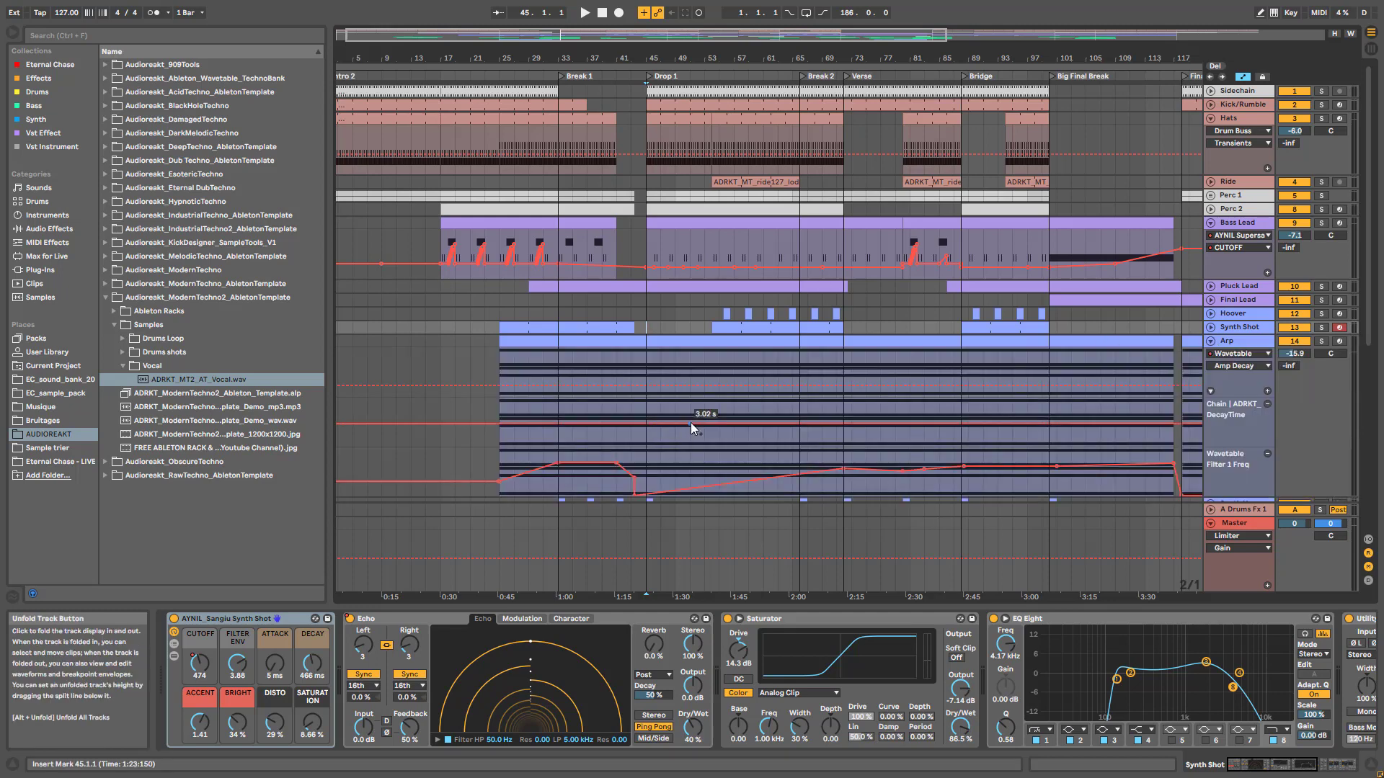
# - Select bars 45 to 54 on the Hats track, play Drop 1 to nearly bar 54 and unfold the Pluck Lead's CUTOFF automation
pyautogui.click(659, 120)
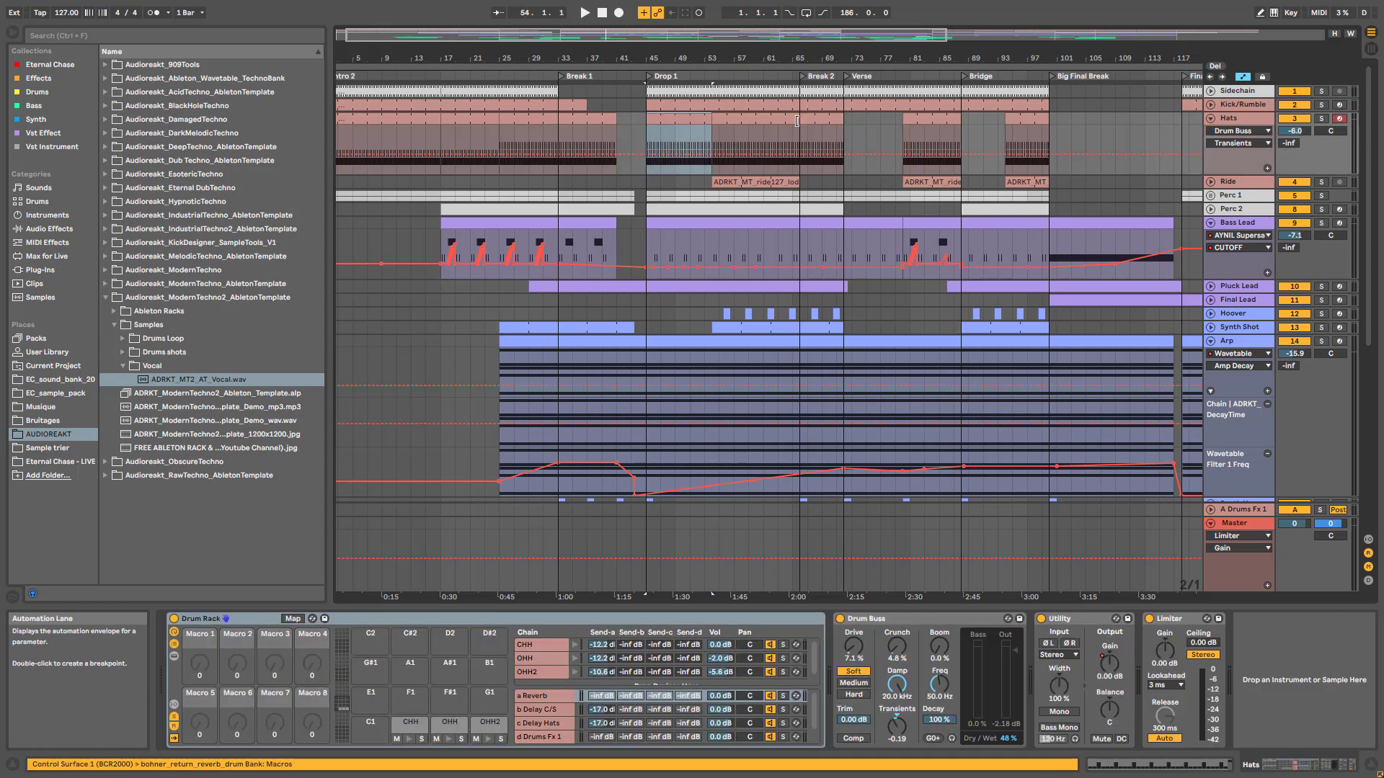
pyautogui.press('space')
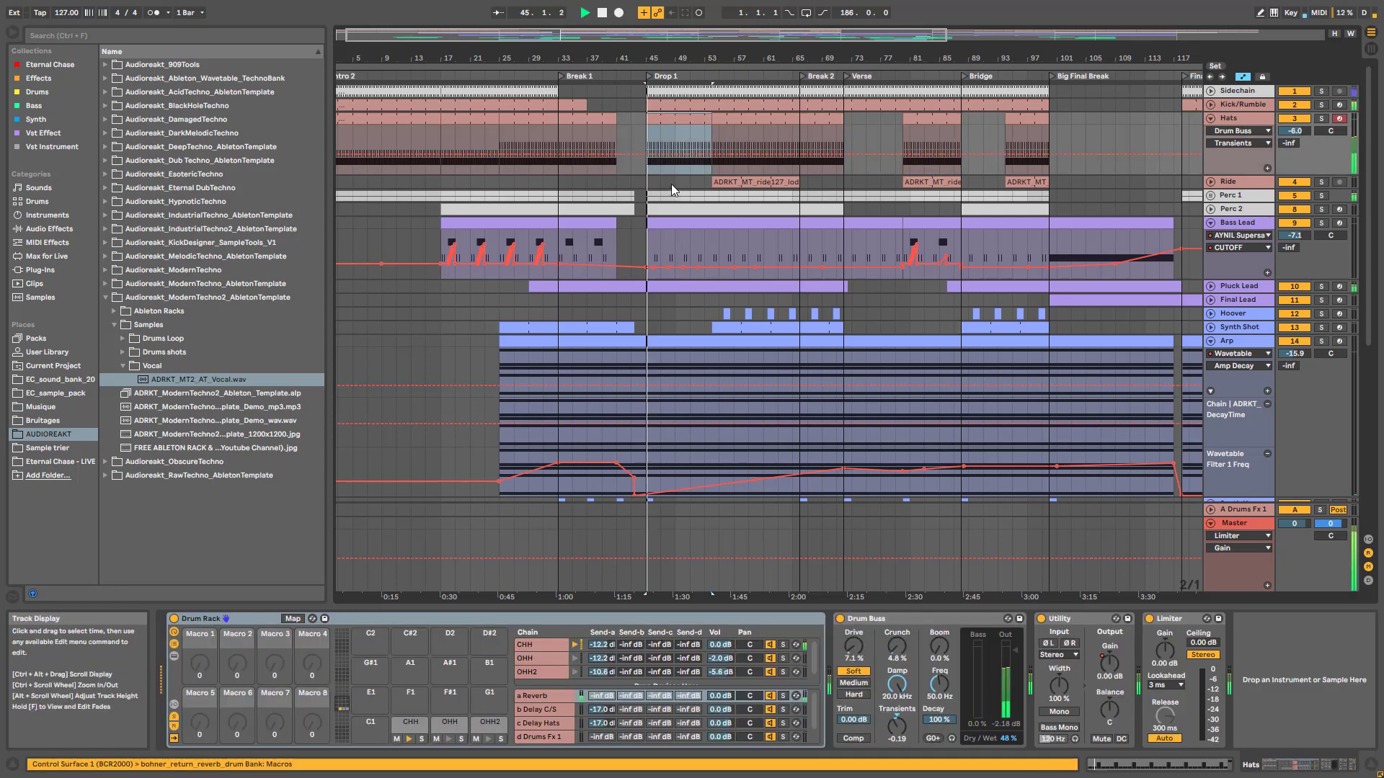
pyautogui.scroll(-2, 799, 269)
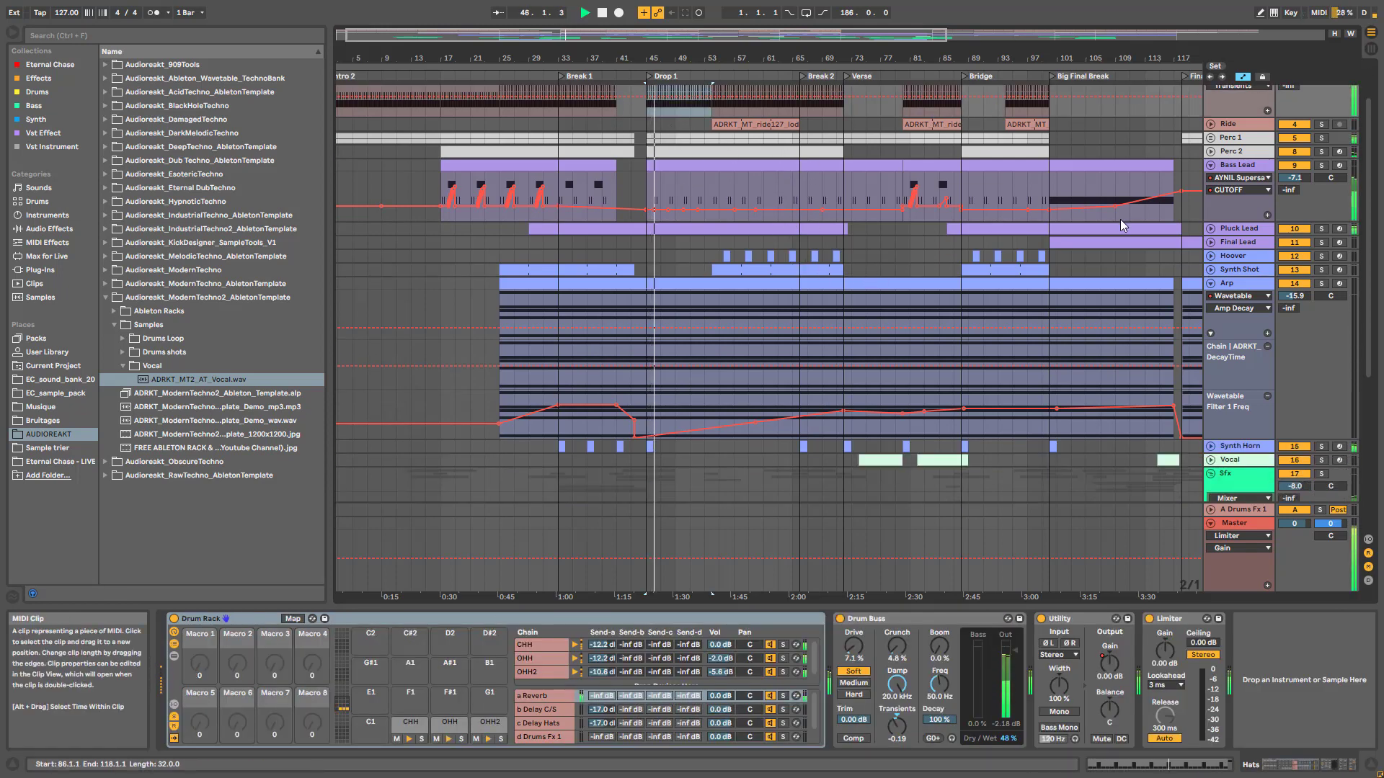
pyautogui.click(1211, 228)
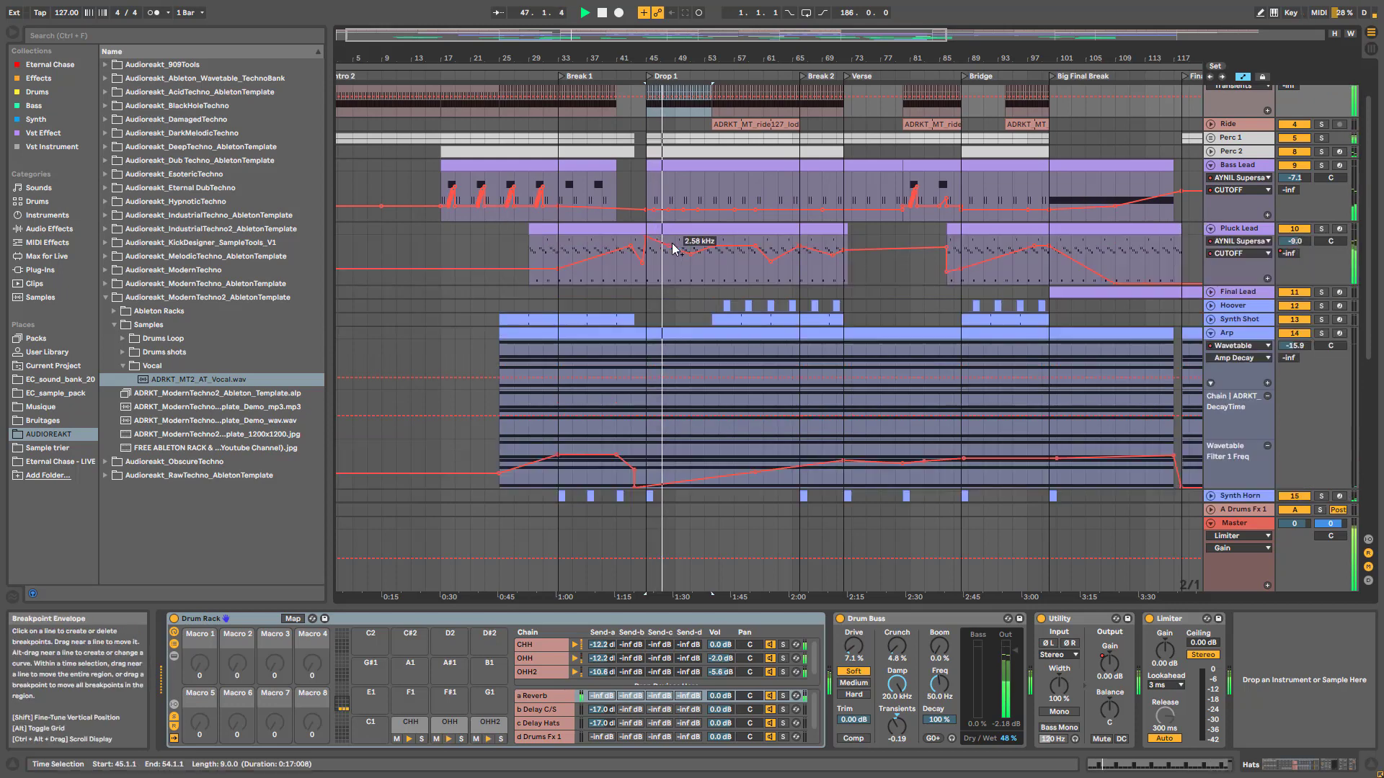
pyautogui.scroll(-5, 829, 322)
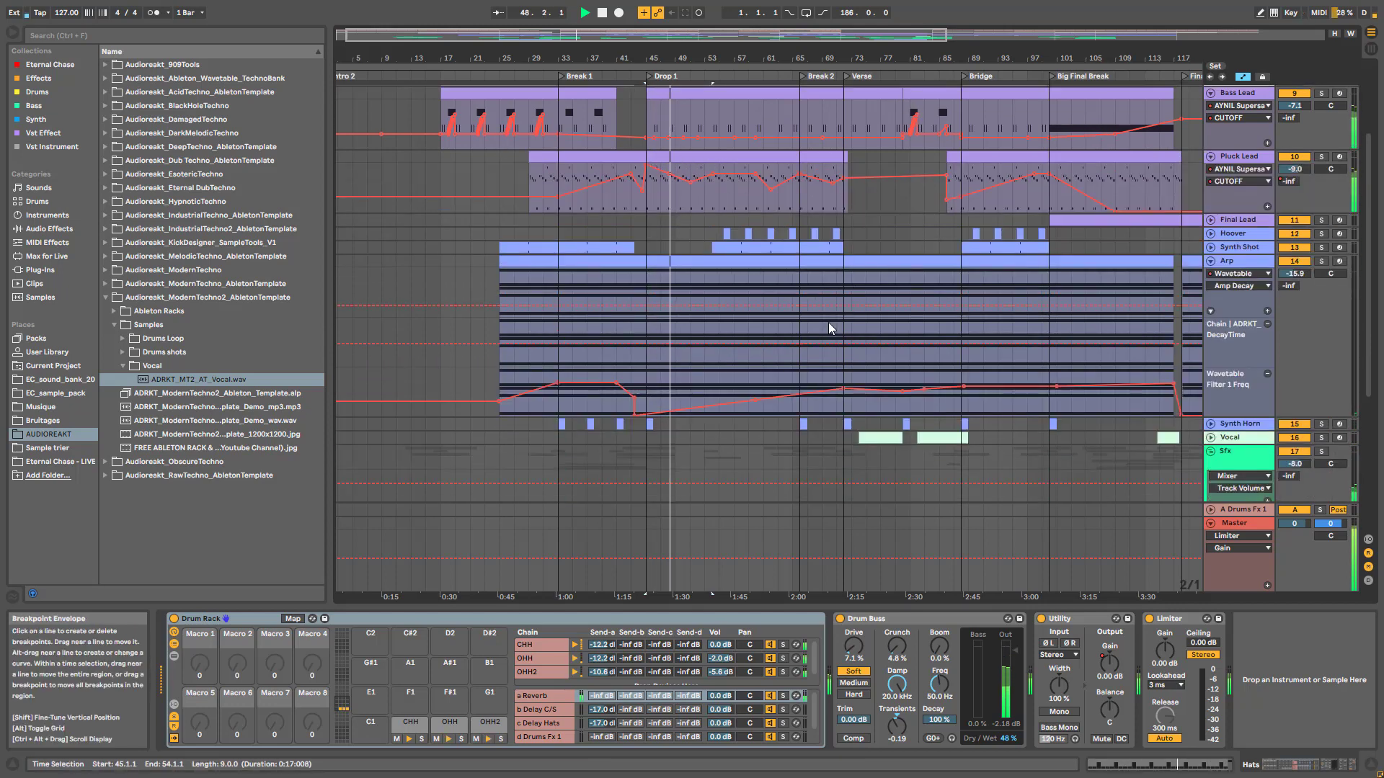
pyautogui.scroll(7, 824, 288)
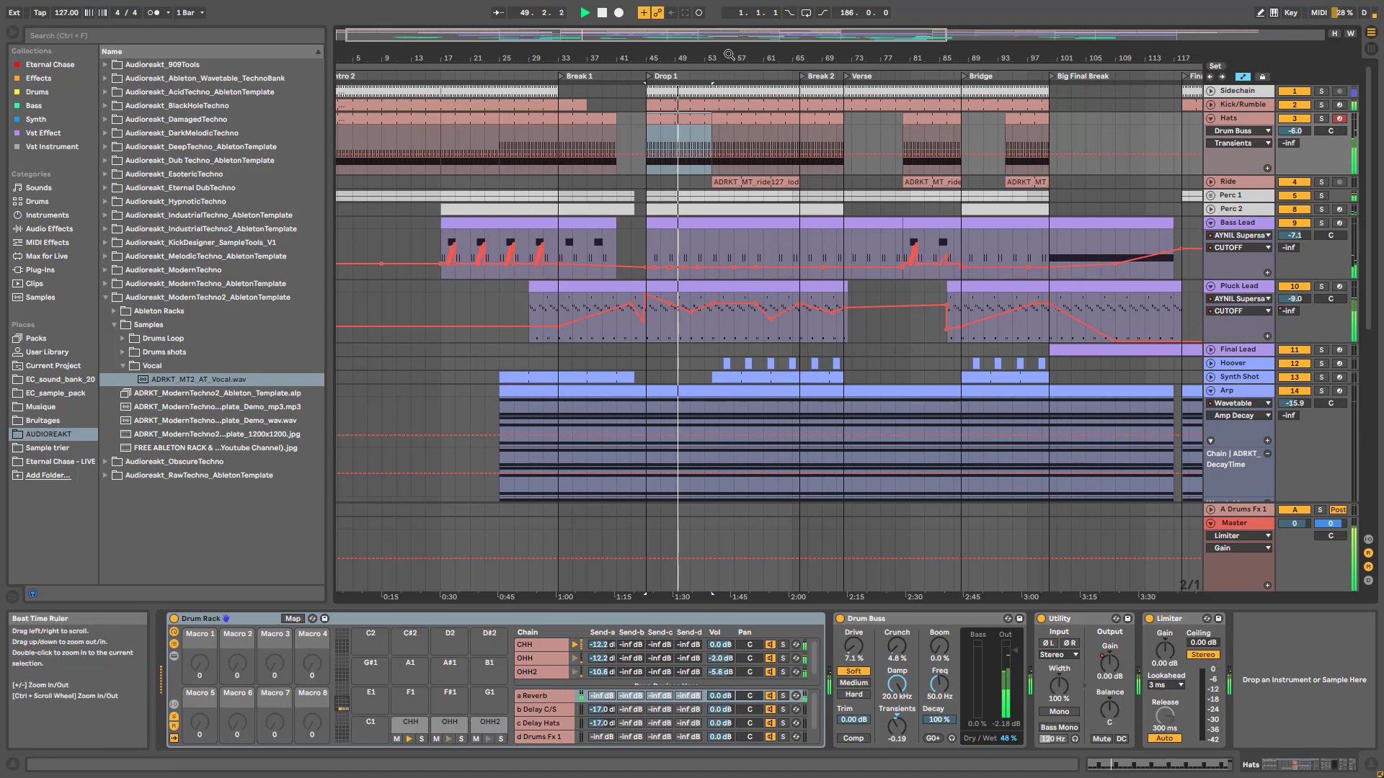
pyautogui.moveTo(658, 37); pyautogui.dragTo(761, 146)
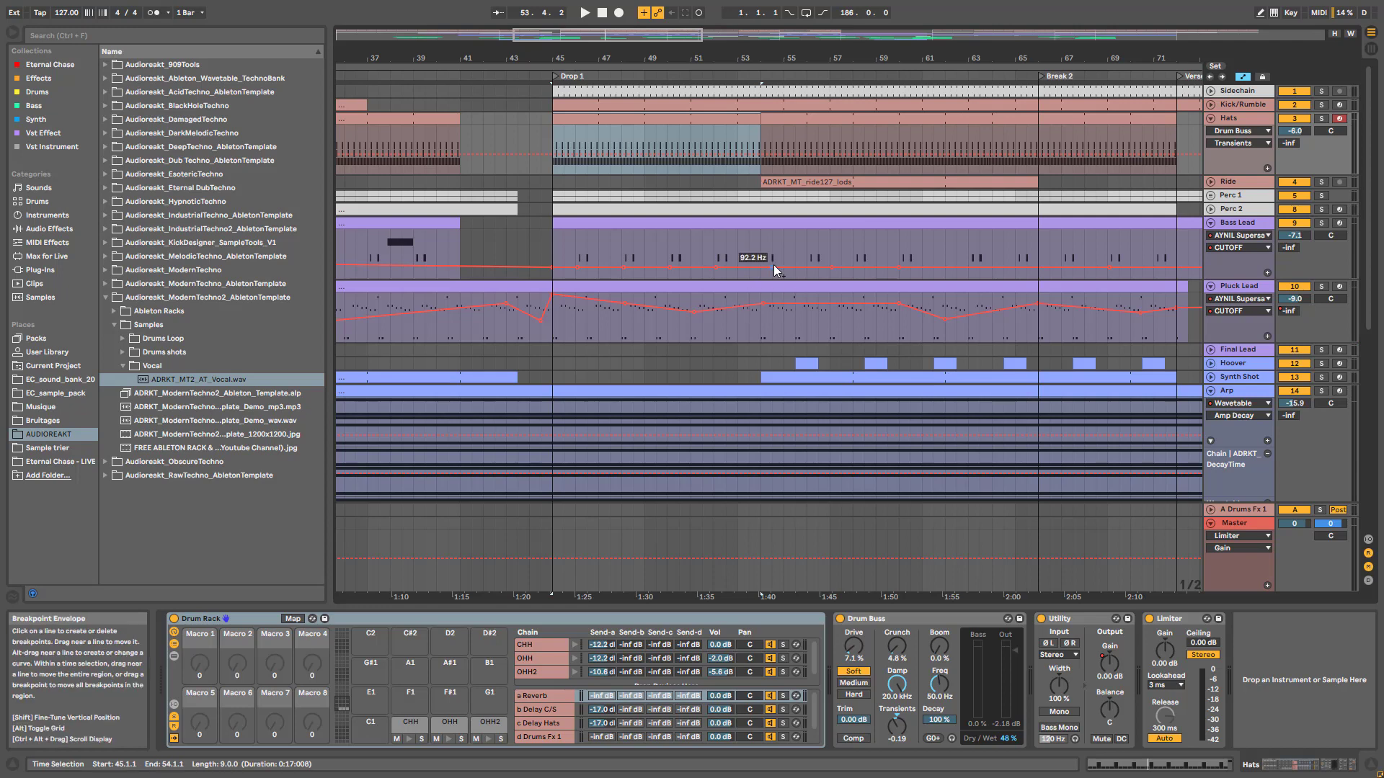
# - Unfold the Synth Shot and Hoover tracks and play briefly from bar 53, examining the Arp and Sfx tracks around Drop 1
pyautogui.click(1210, 377)
pyautogui.click(1211, 363)
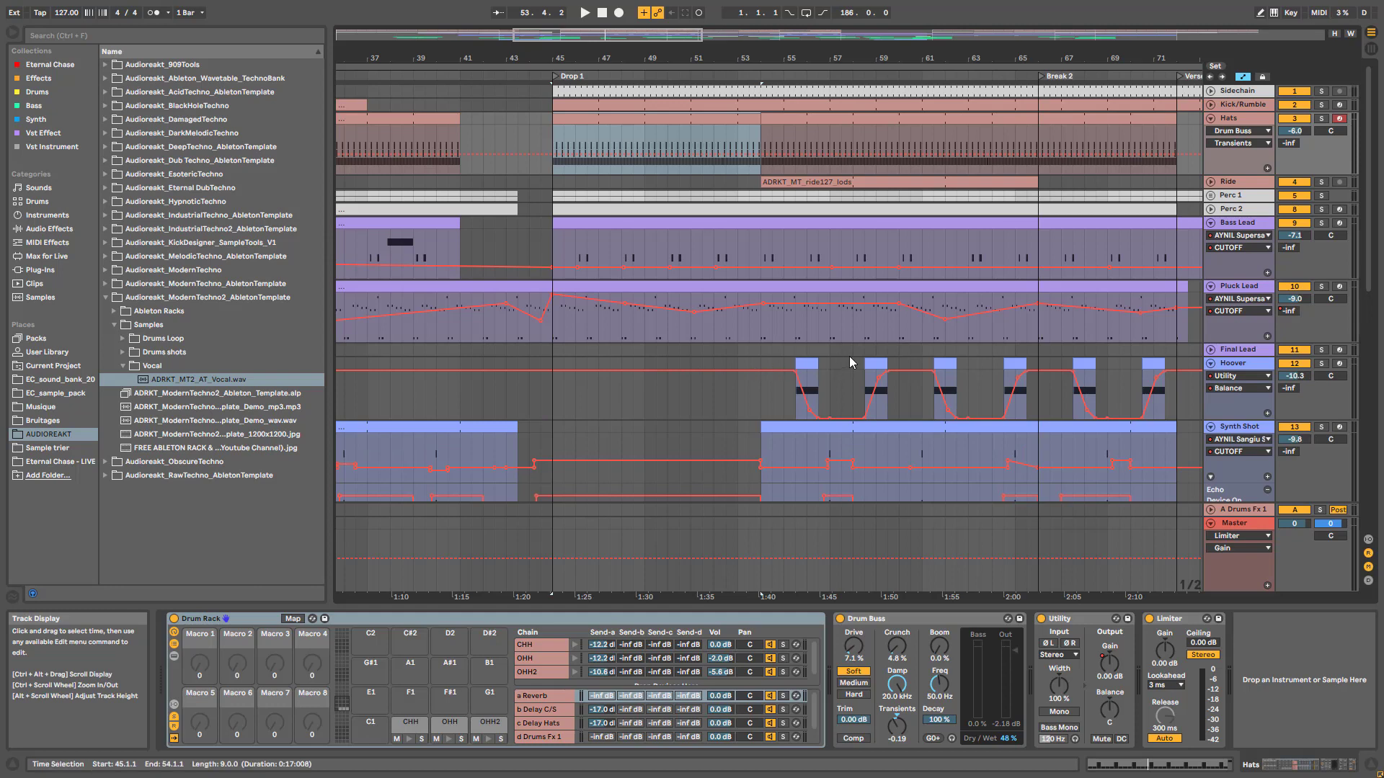
pyautogui.click(738, 401)
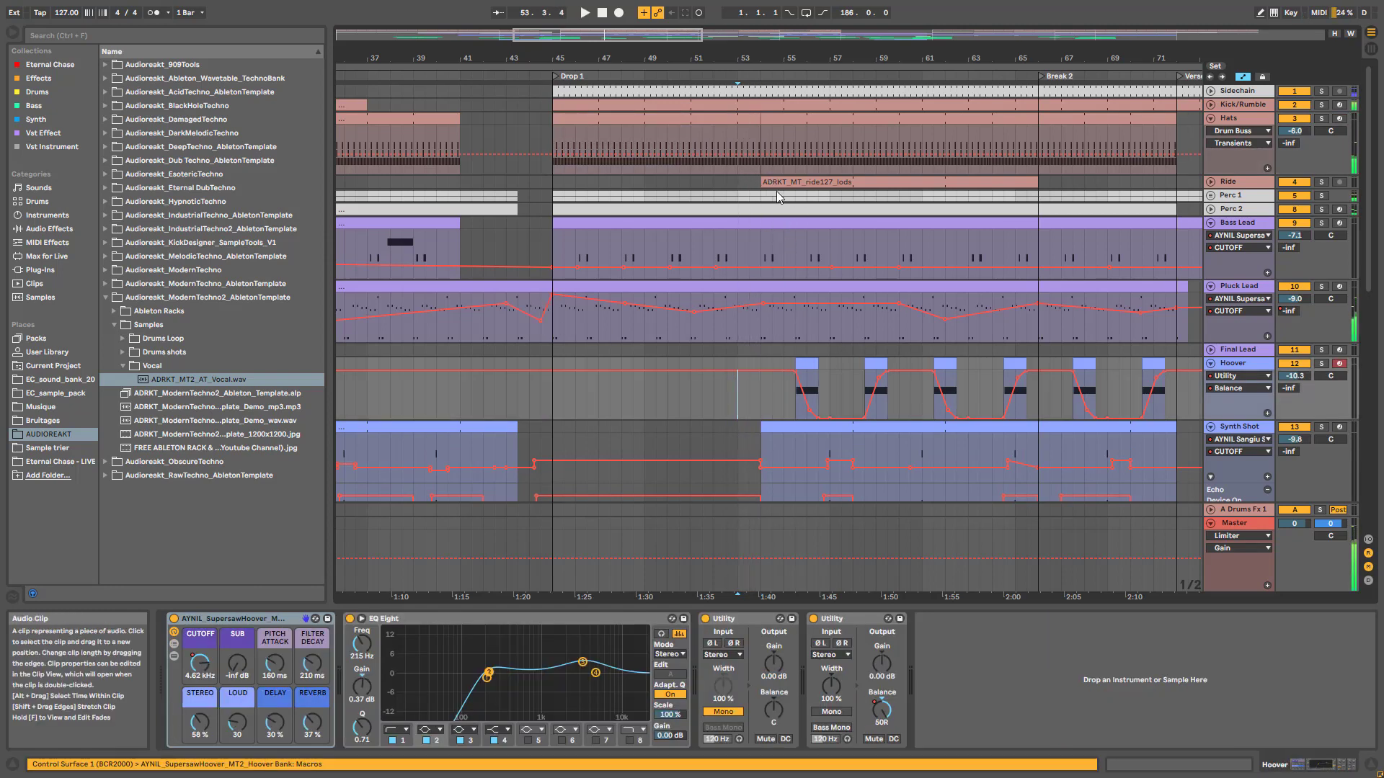
pyautogui.scroll(-8, 772, 219)
pyautogui.scroll(-7, 823, 435)
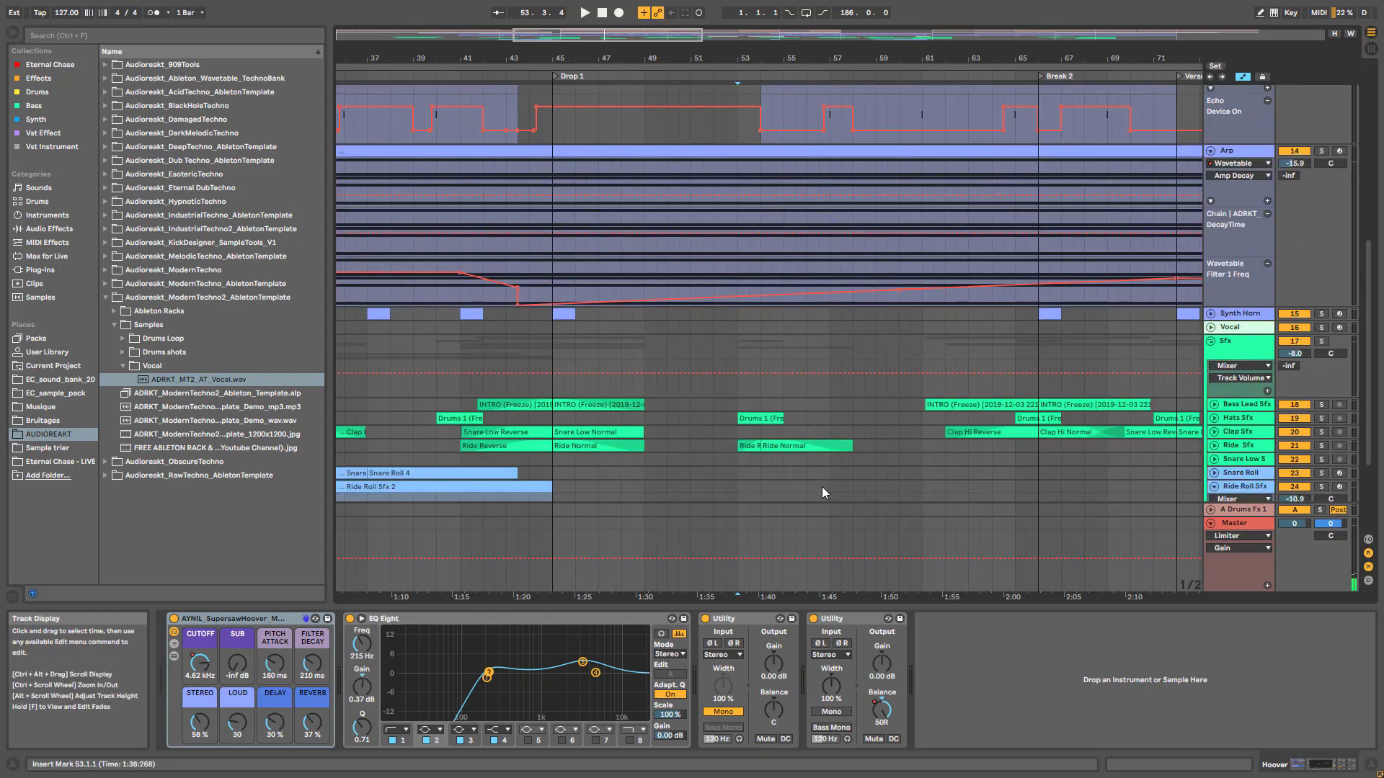
# - Display the first EQ Eight's Device On automation on the Mixdown track
pyautogui.click(1229, 417)
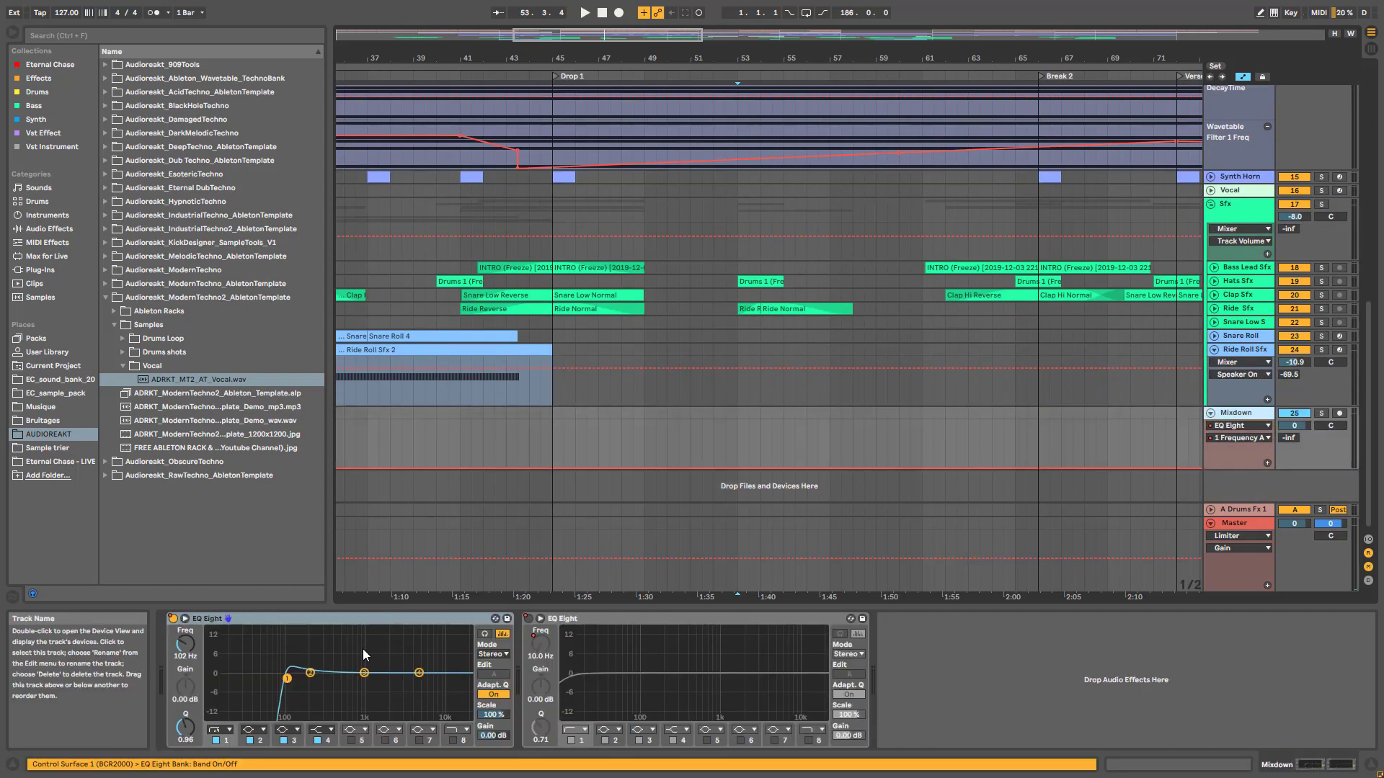
pyautogui.click(173, 618)
pyautogui.click(173, 618)
pyautogui.click(669, 13)
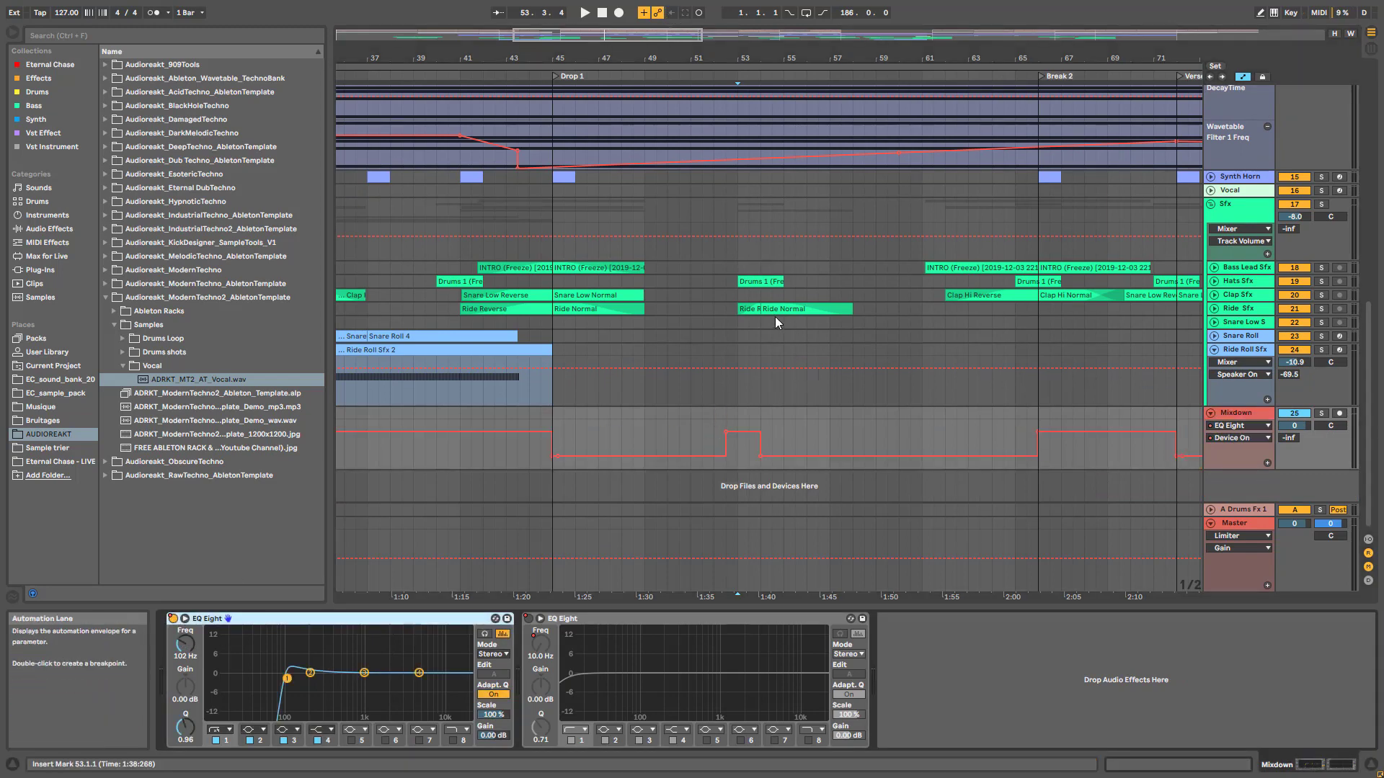
# - Play Drop 1 from bar 52.3 on the Hoover track, following its Balance automation and the tracks above
pyautogui.scroll(10, 775, 317)
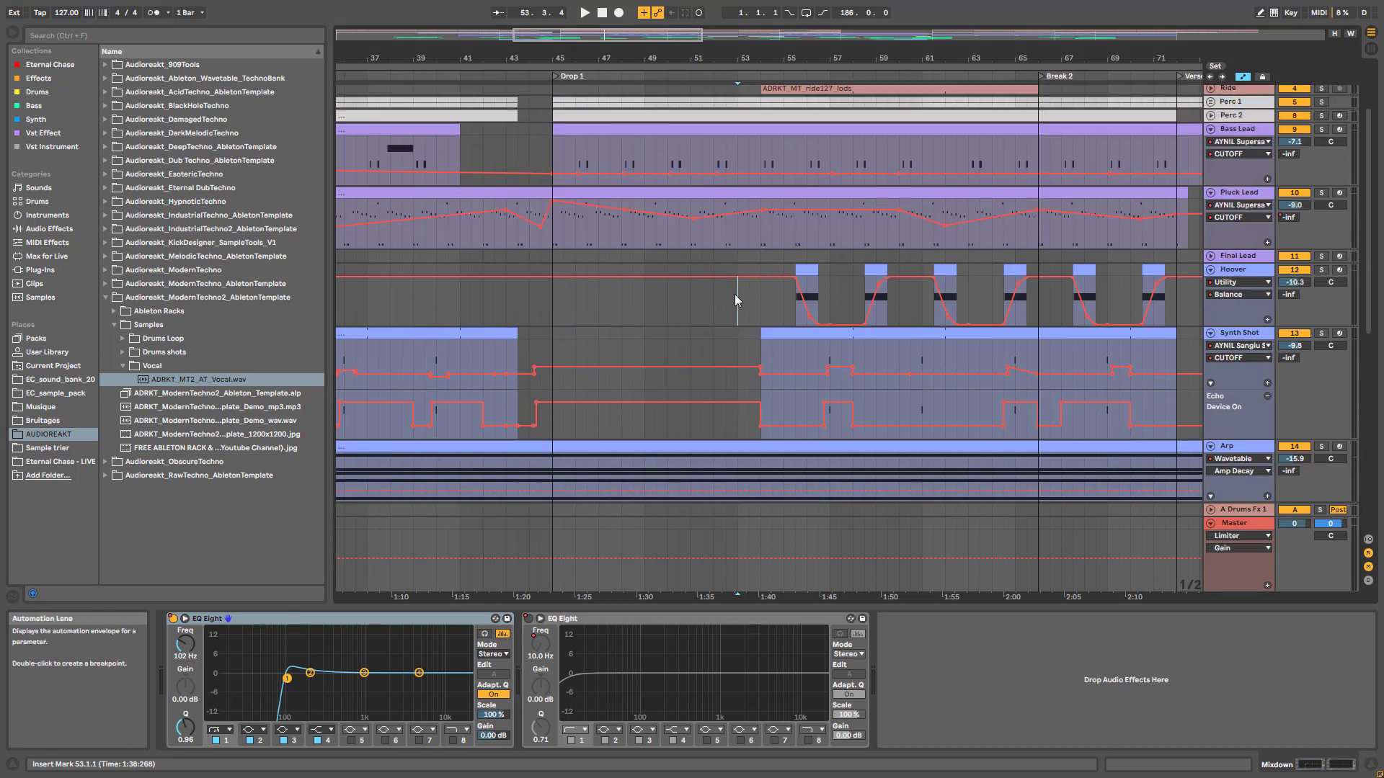
pyautogui.click(725, 304)
pyautogui.press('space')
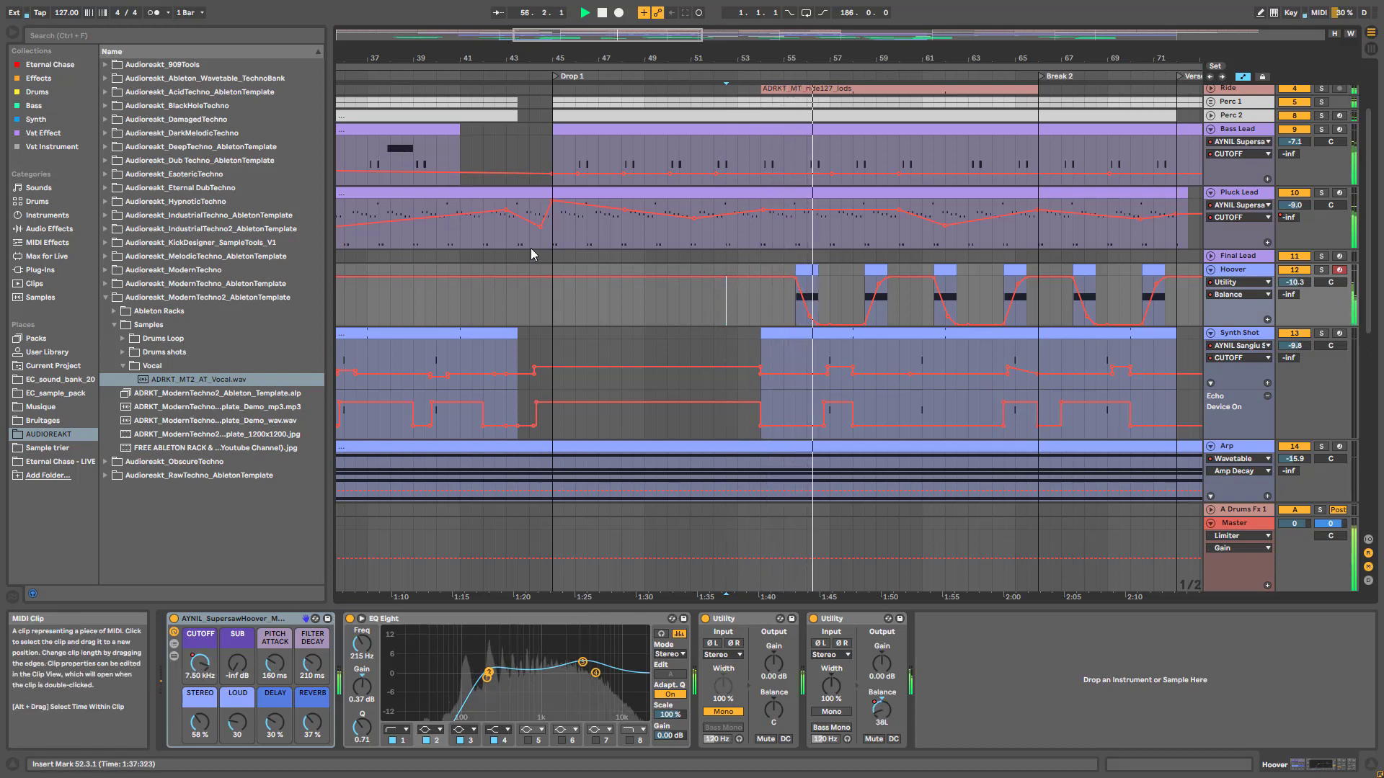
pyautogui.scroll(3, 829, 252)
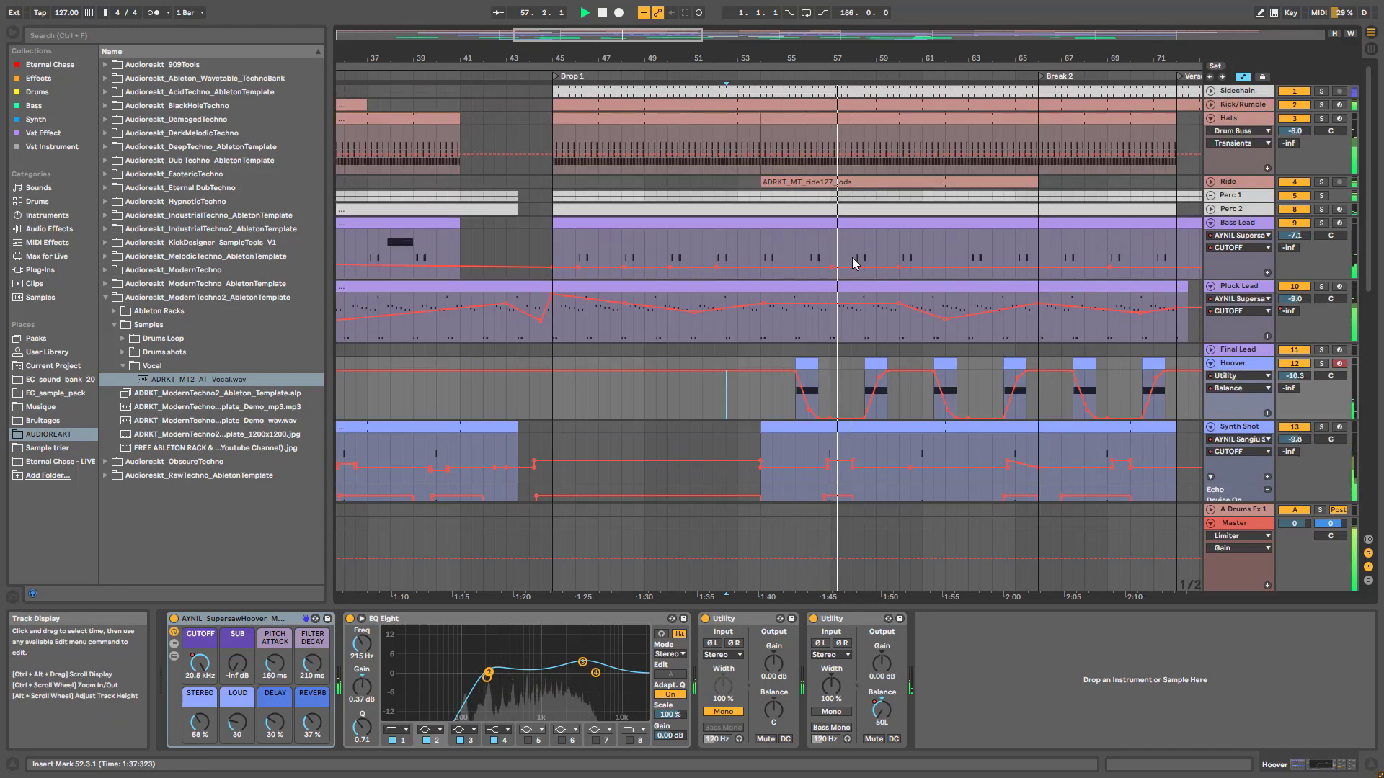
# - Fold the Hats track and select the Bass Lead track to show its devices while playback continues through Drop 1
pyautogui.click(1211, 118)
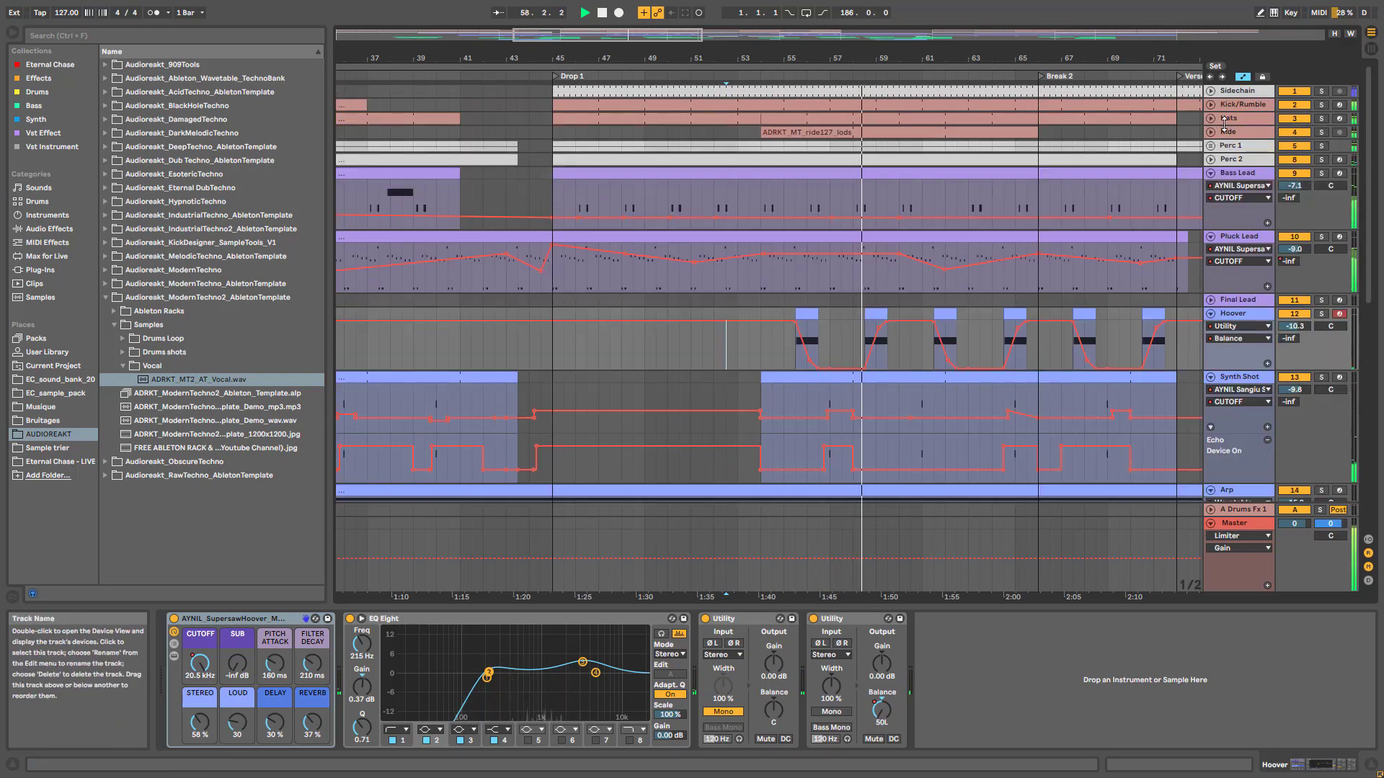
pyautogui.click(1225, 173)
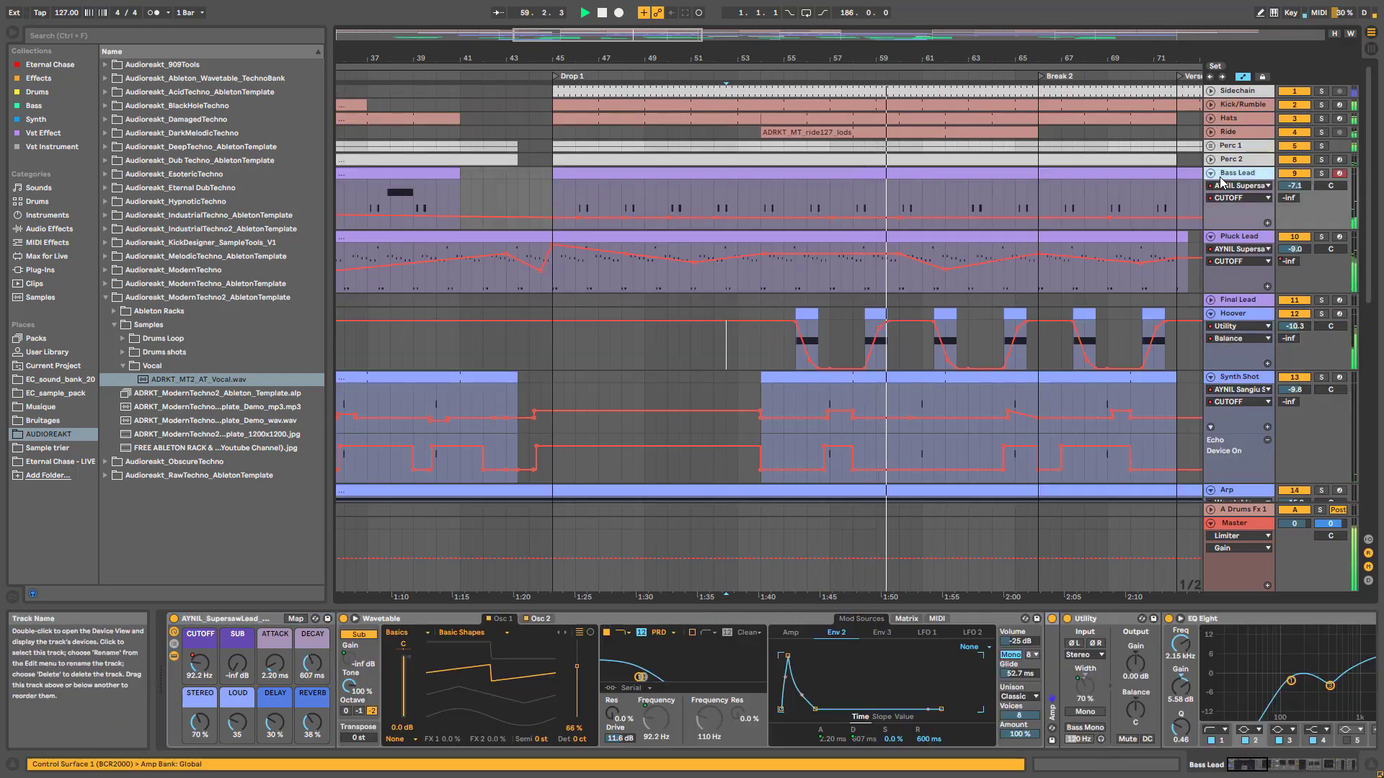
pyautogui.moveTo(637, 35)
pyautogui.mouseDown()
pyautogui.moveTo(651, 45)
pyautogui.moveTo(647, 25)
pyautogui.mouseUp()
pyautogui.scroll(-3, 741, 247)
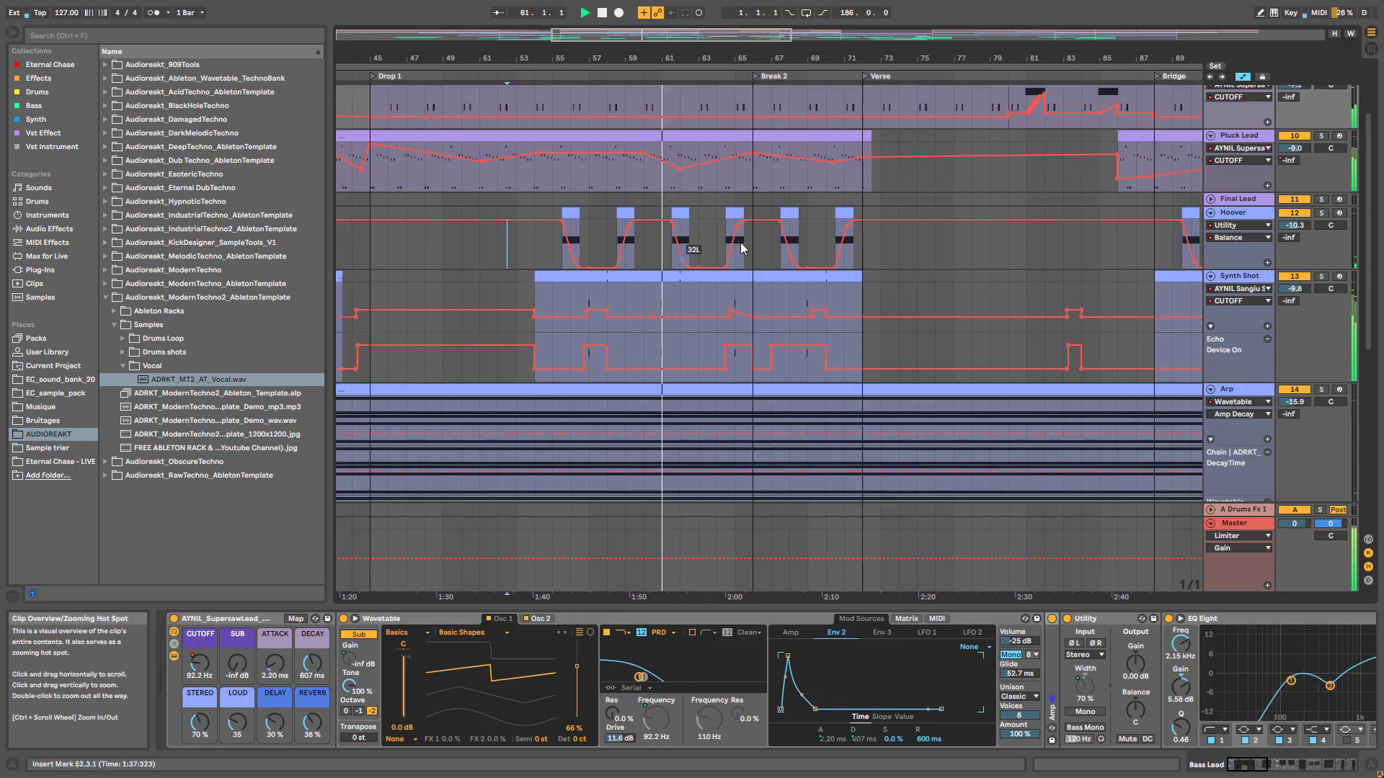
# - Fold the Pluck Lead, Bass Lead, Synth Shot and Hoover tracks
pyautogui.click(1211, 136)
pyautogui.scroll(1, 1214, 144)
pyautogui.scroll(1, 1216, 145)
pyautogui.click(1212, 131)
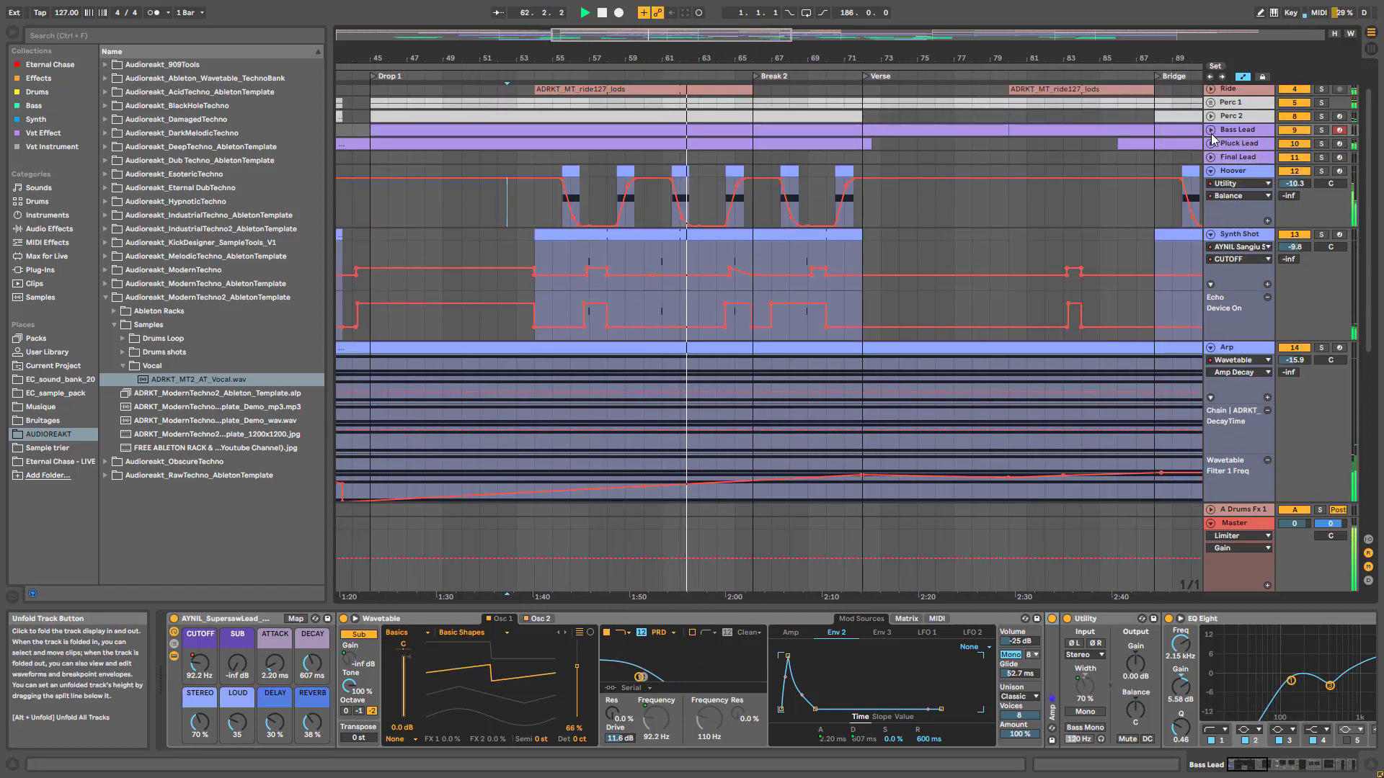
pyautogui.click(1211, 234)
pyautogui.click(1211, 172)
pyautogui.scroll(2, 956, 267)
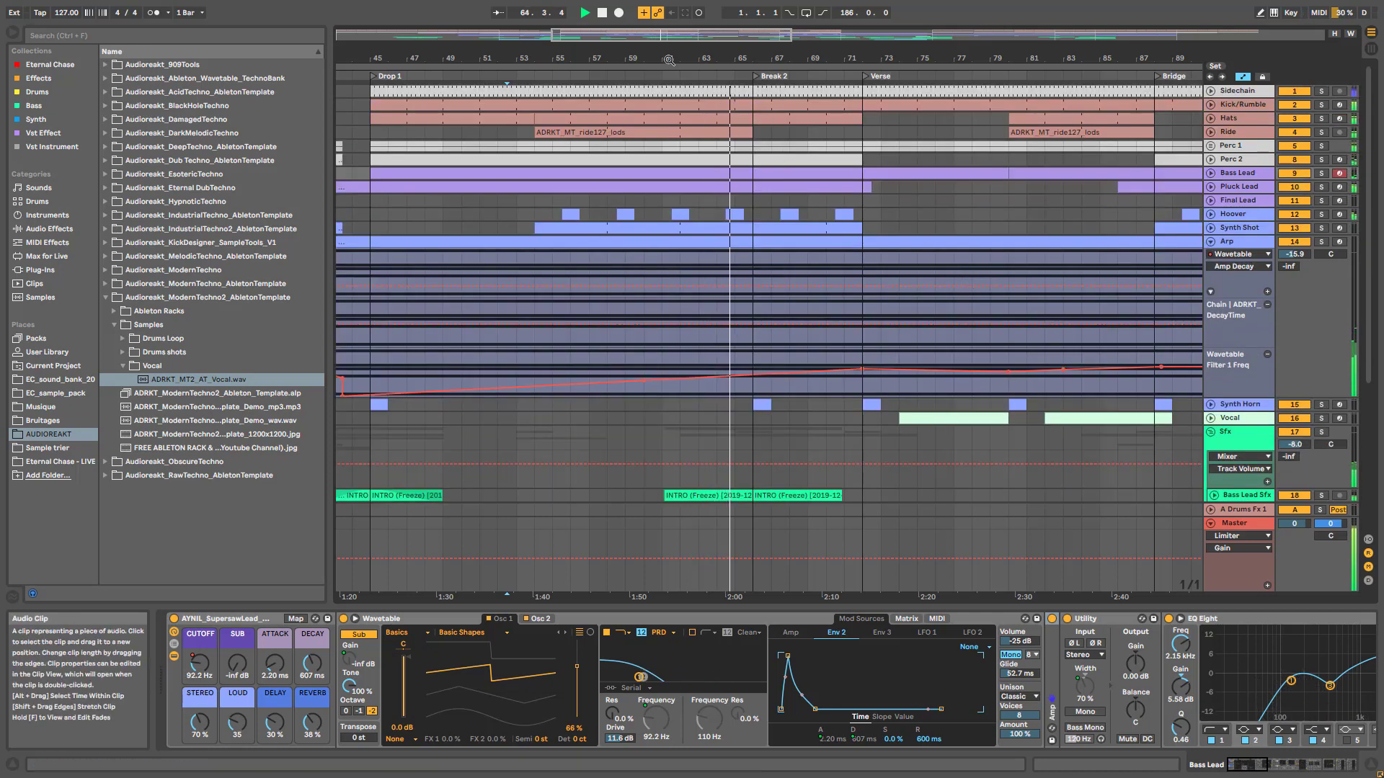
# - Stop playback at bar 69 in Break 2 and unfold the Pluck Lead track to display its CUTOFF automation
pyautogui.moveTo(727, 33); pyautogui.dragTo(721, 41)
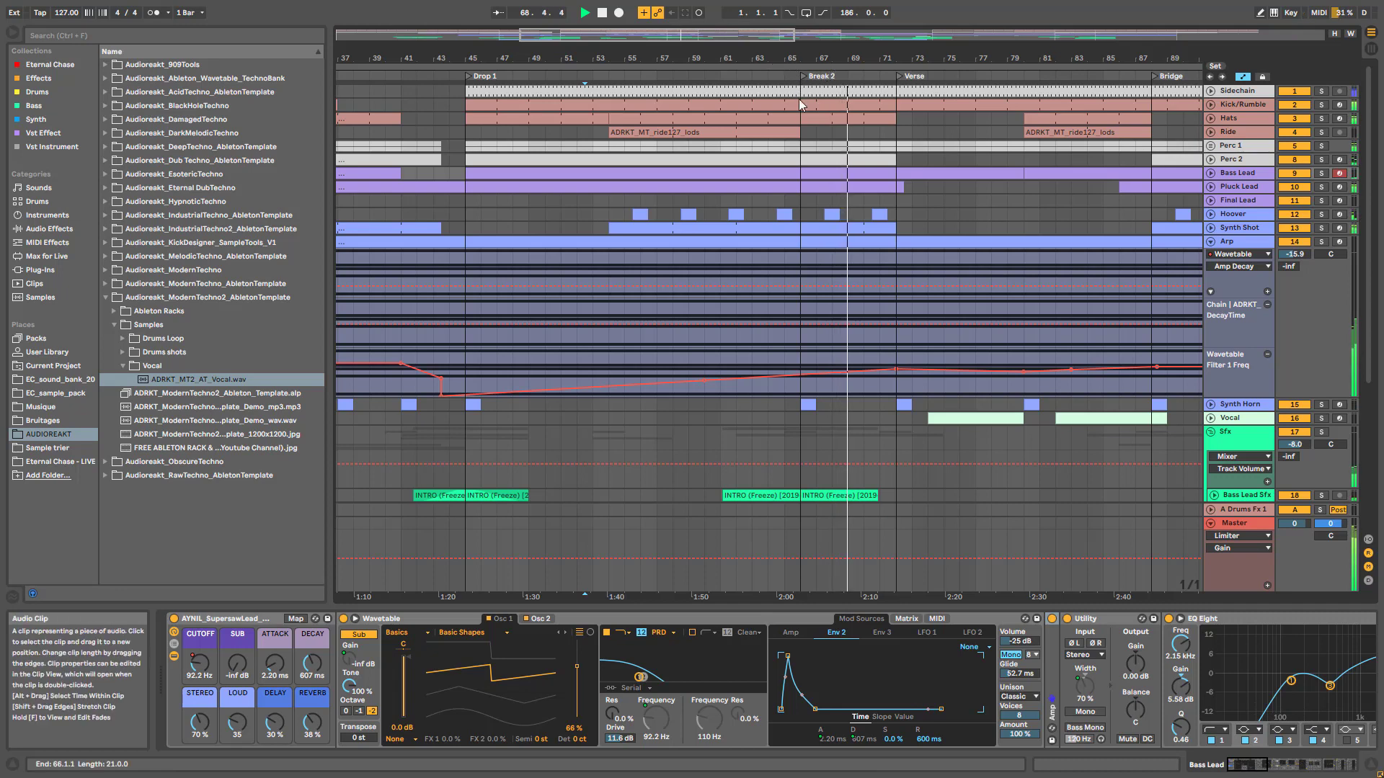
pyautogui.press('space')
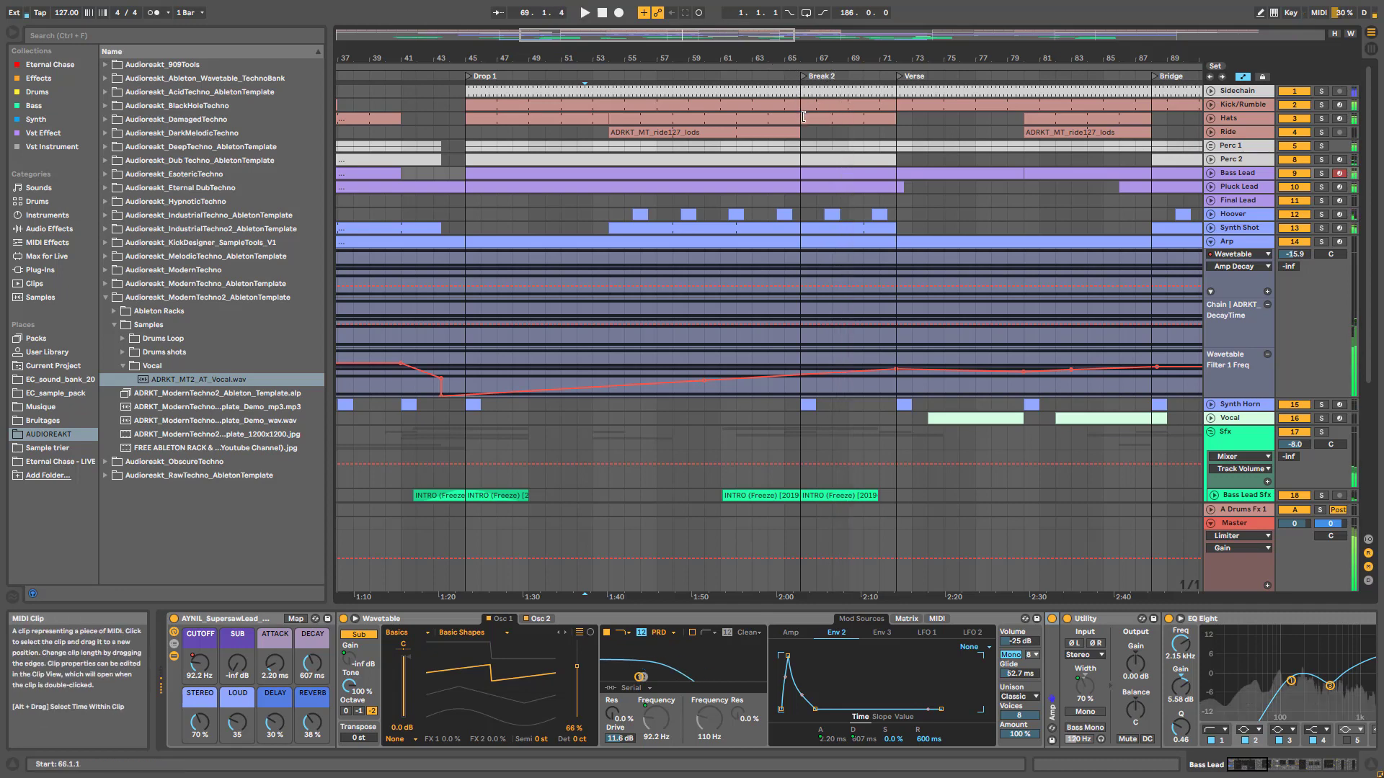
pyautogui.click(1212, 191)
pyautogui.moveTo(656, 36); pyautogui.dragTo(685, 33)
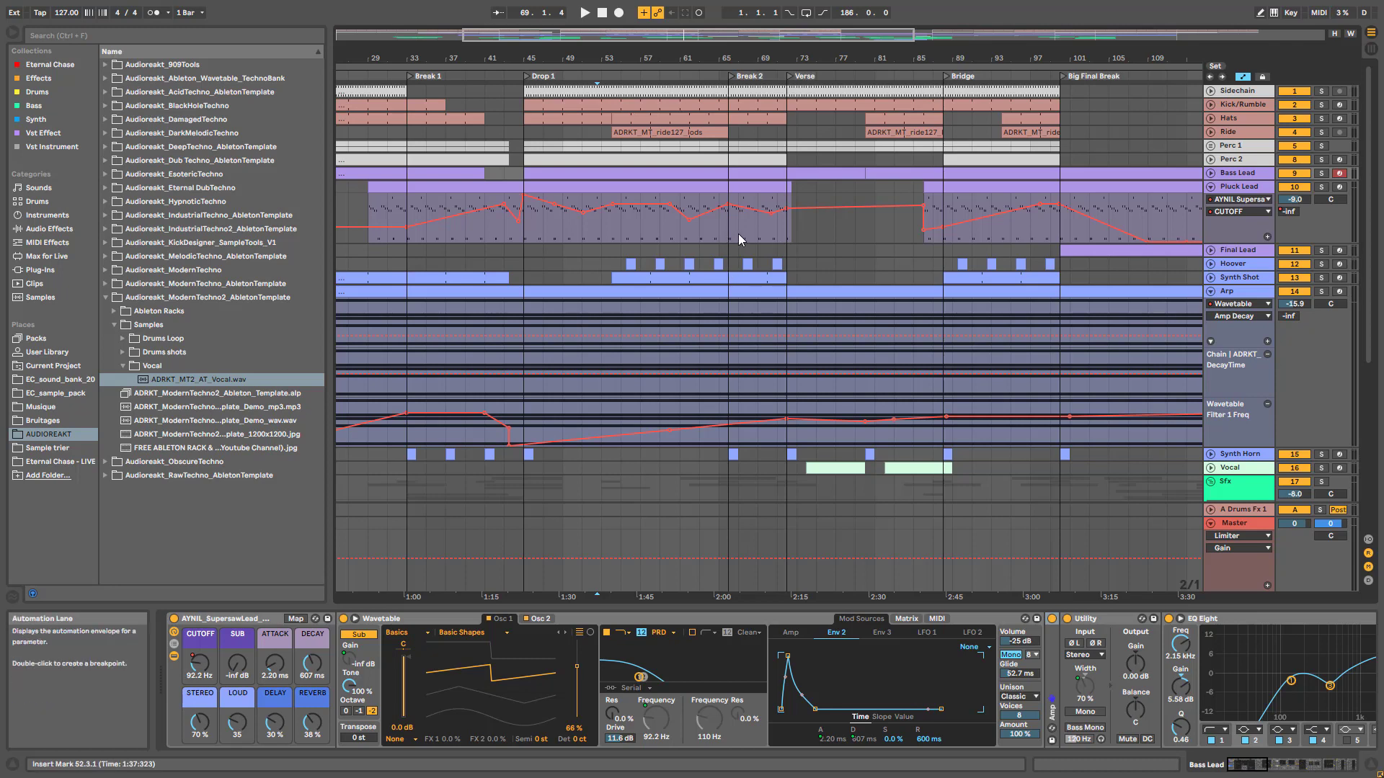
pyautogui.scroll(2, 715, 135)
pyautogui.moveTo(715, 135); pyautogui.dragTo(676, 139)
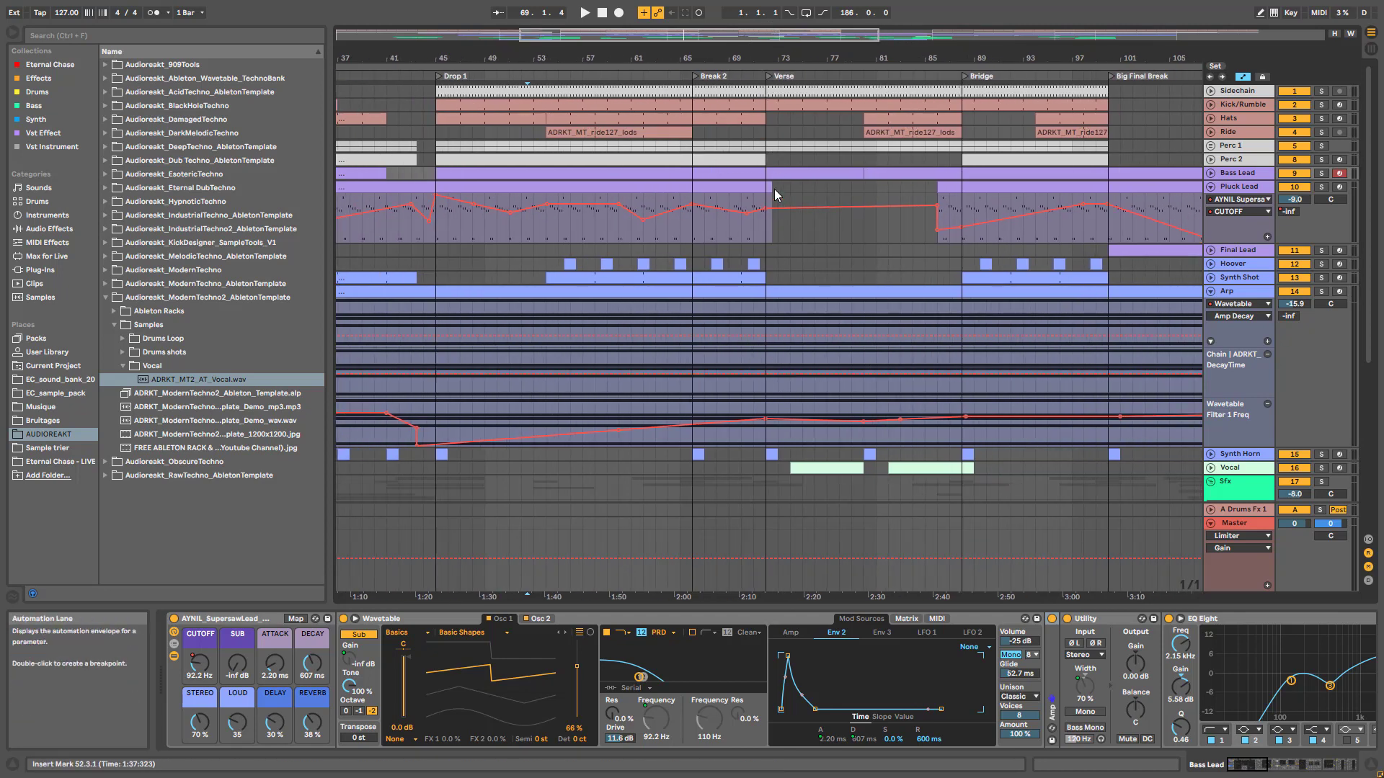
# - Examine the Sfx clips around Break 2, then play from bar 69 on the Final Lead track to about bar 73
pyautogui.scroll(-3, 738, 249)
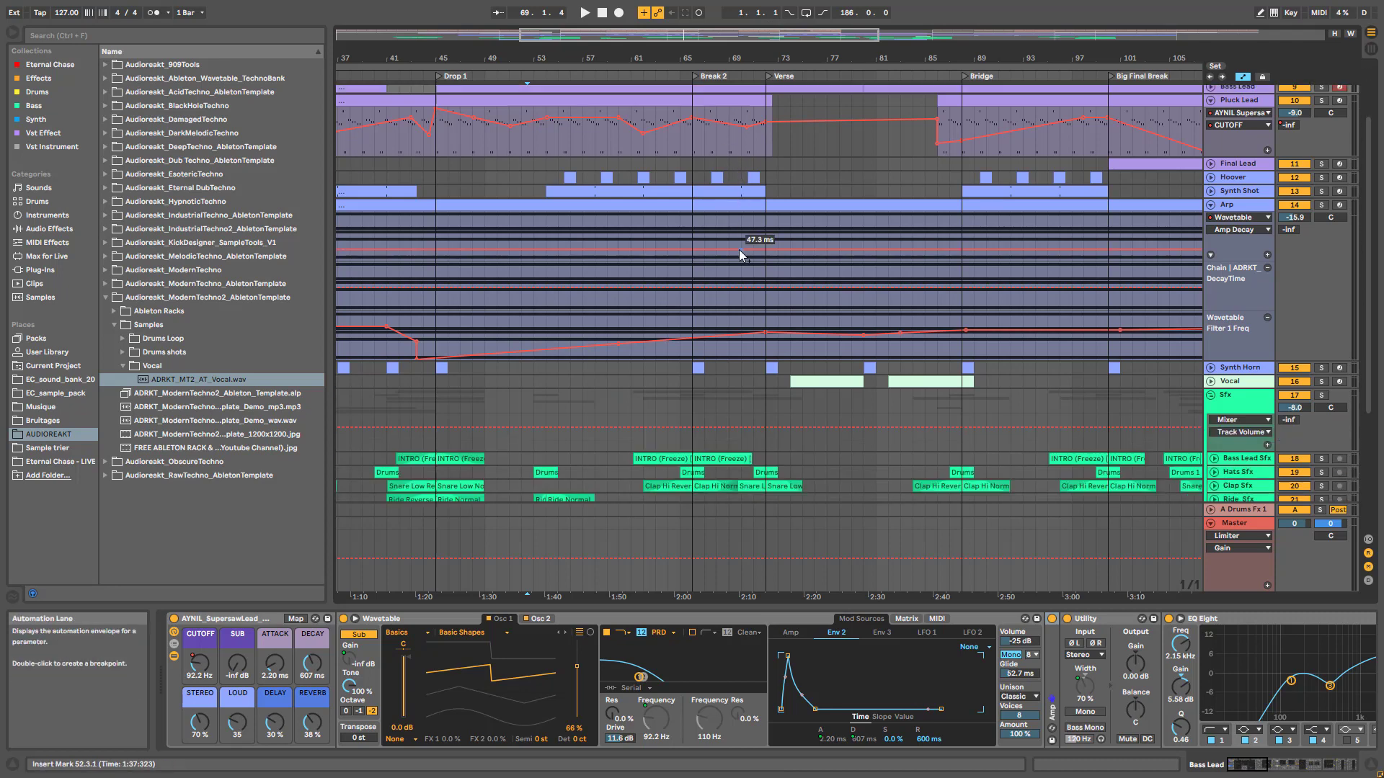
pyautogui.scroll(-3, 750, 259)
pyautogui.scroll(6, 843, 209)
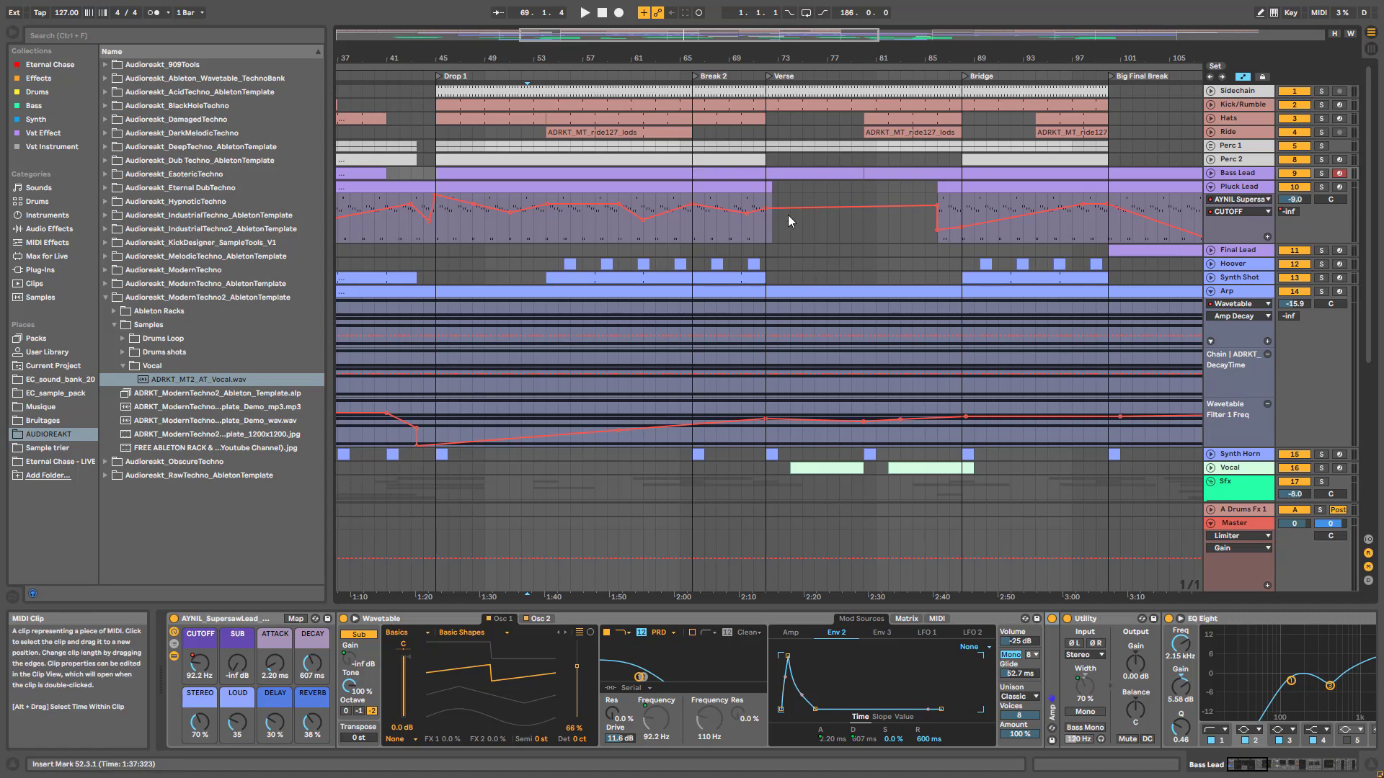
pyautogui.scroll(-2, 777, 236)
pyautogui.scroll(-1, 596, 330)
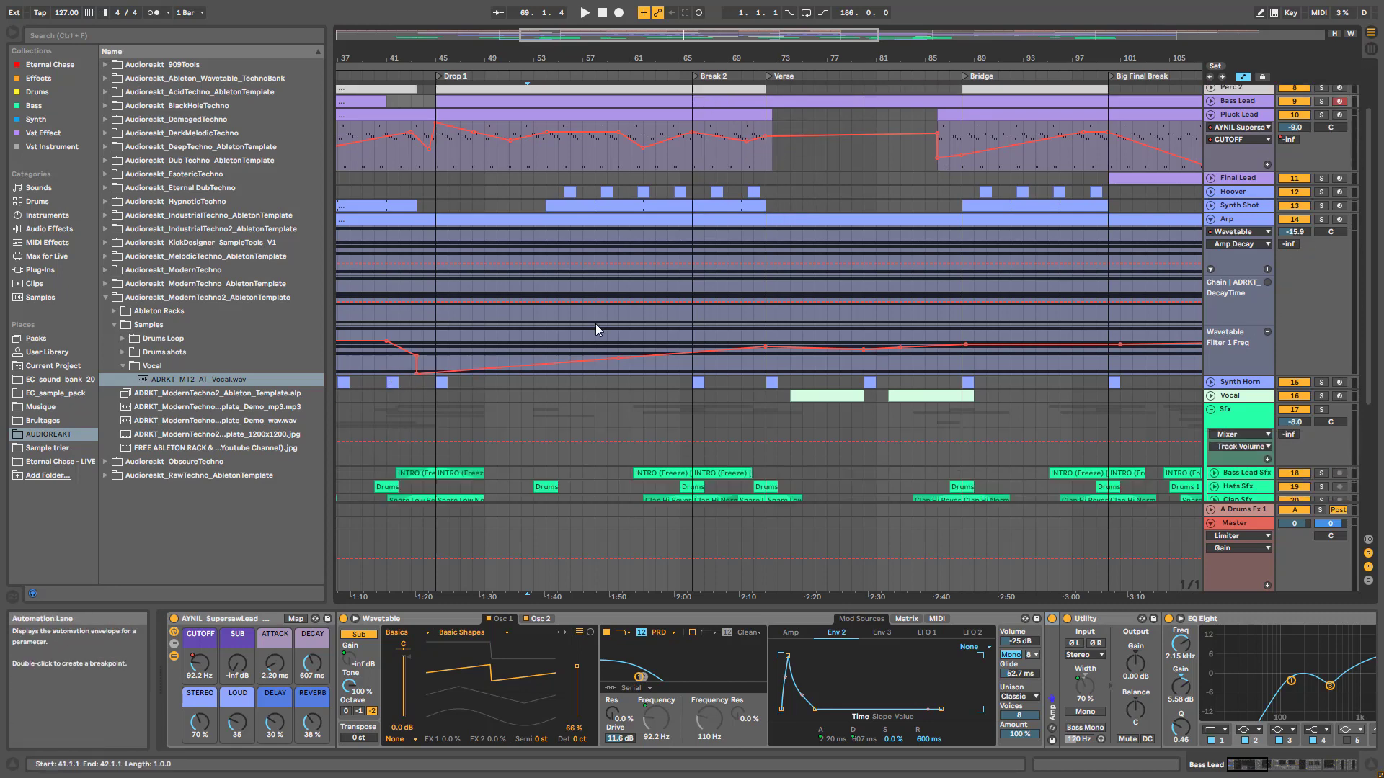
pyautogui.click(729, 177)
pyautogui.press('space')
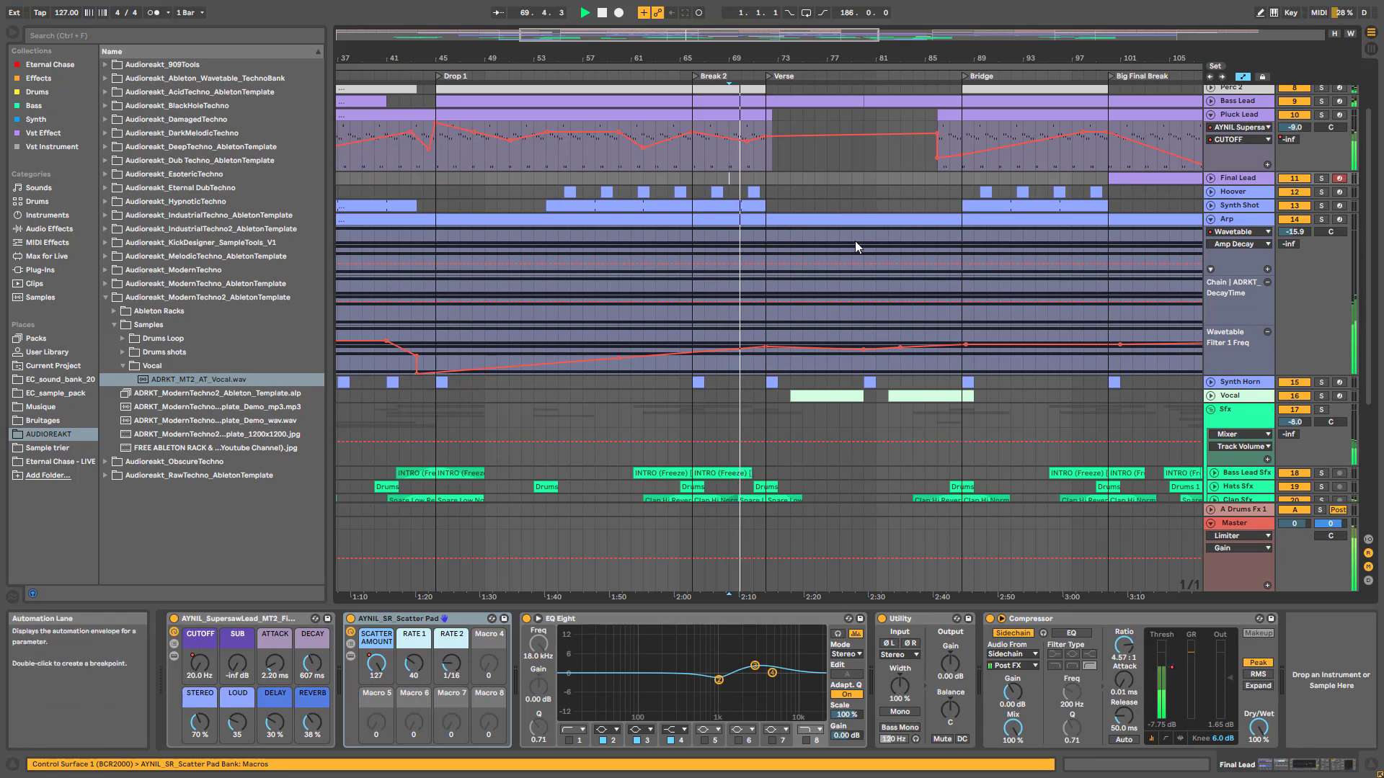
pyautogui.scroll(3, 1048, 258)
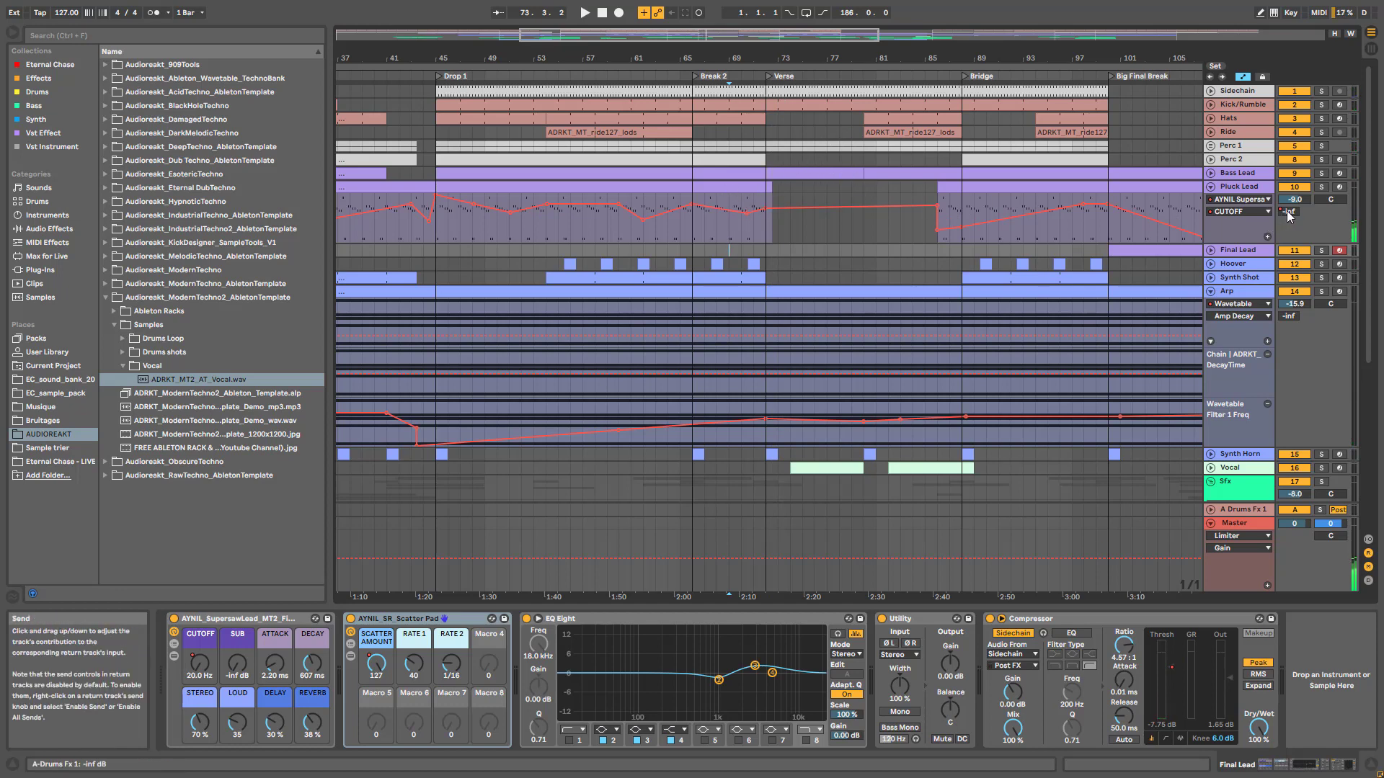
# - Select the Pluck Lead track and display its Reverb DecayTime automation
pyautogui.click(1240, 191)
pyautogui.click(1241, 198)
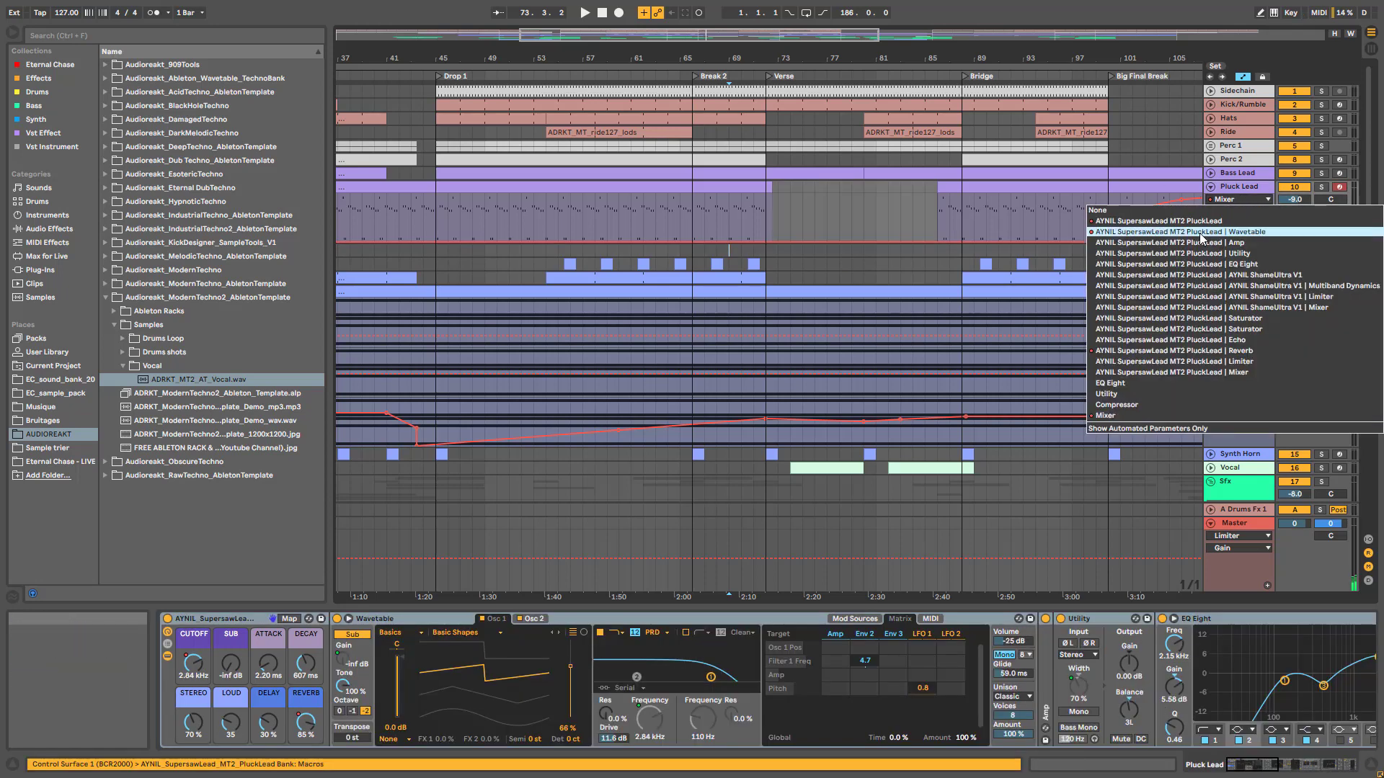
pyautogui.click(1151, 351)
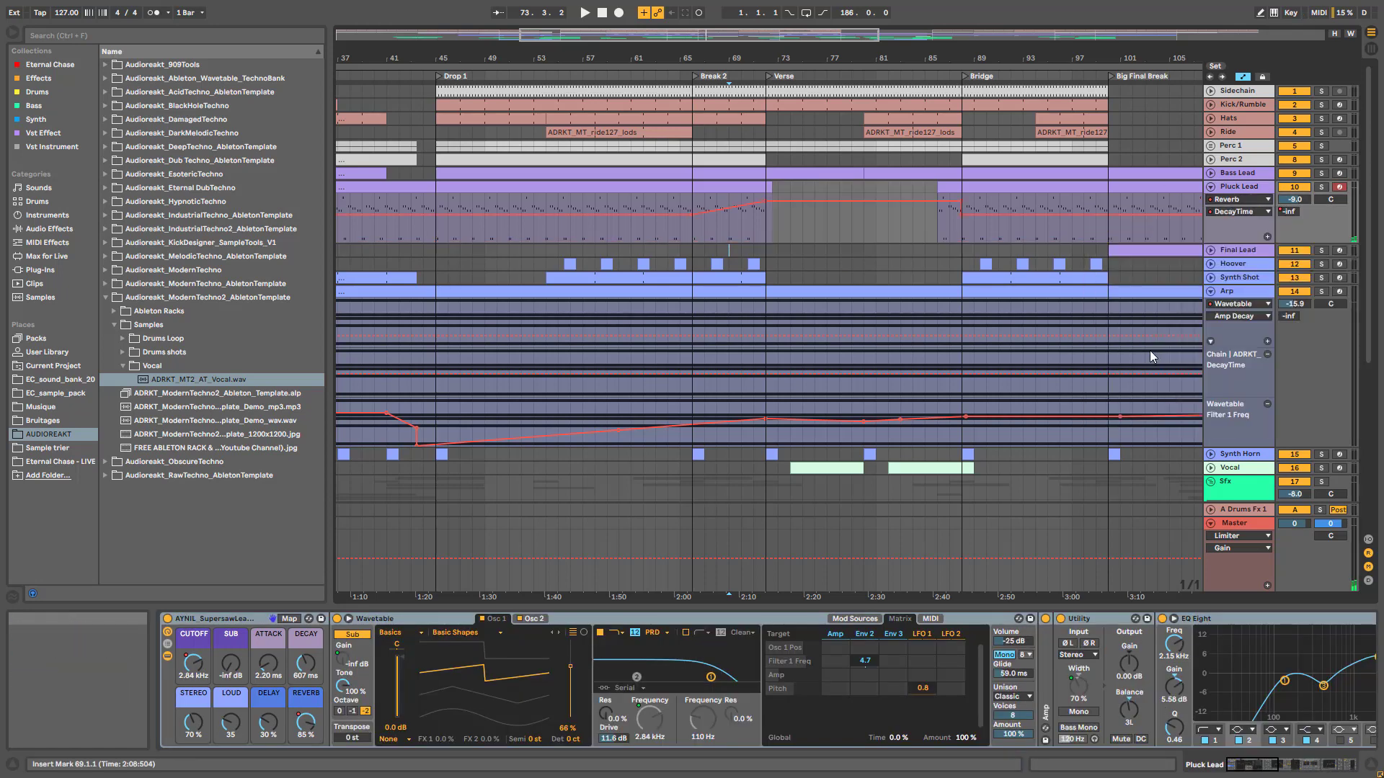
pyautogui.moveTo(768, 202)
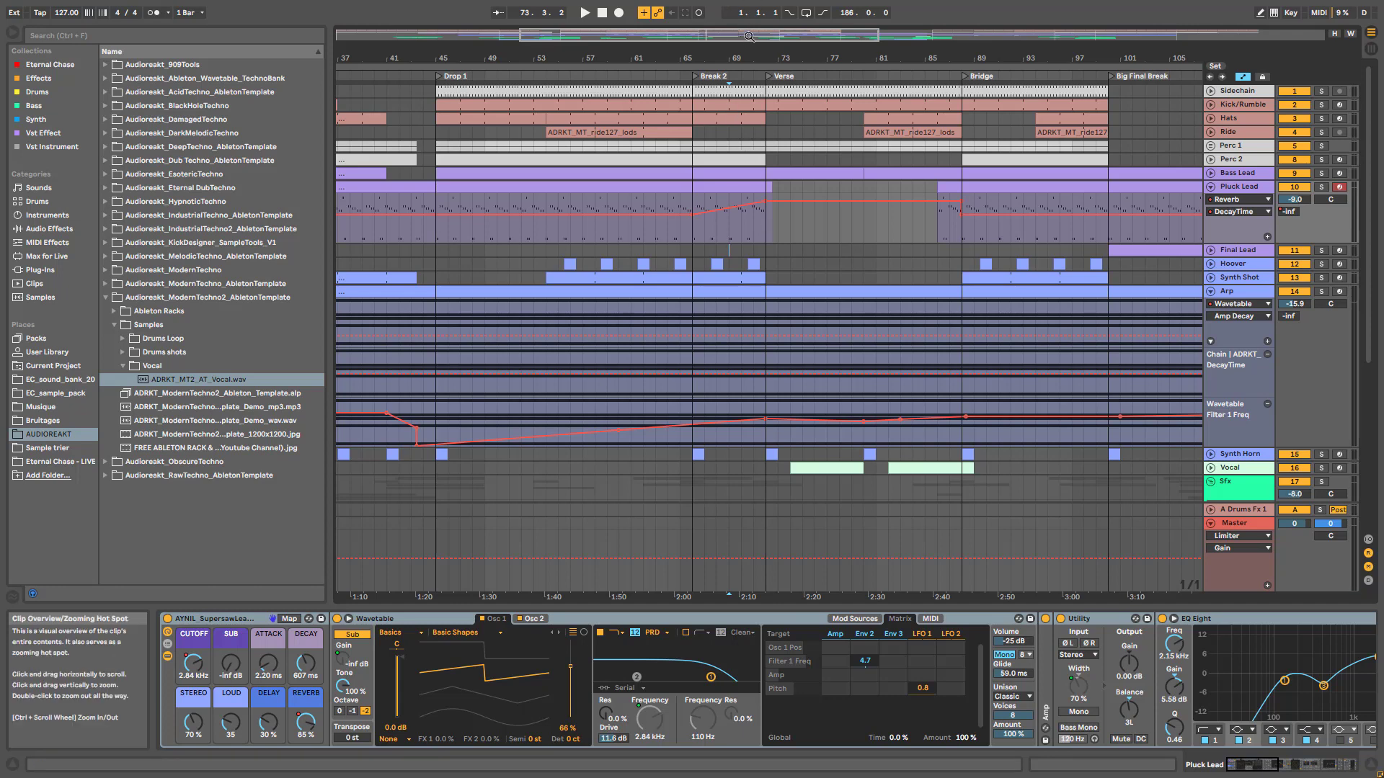
# - Place the insert marker at bar 69 on the Pluck Lead track and examine the Arp automation and Sfx clips across the arrangement
pyautogui.moveTo(746, 34); pyautogui.dragTo(779, 45)
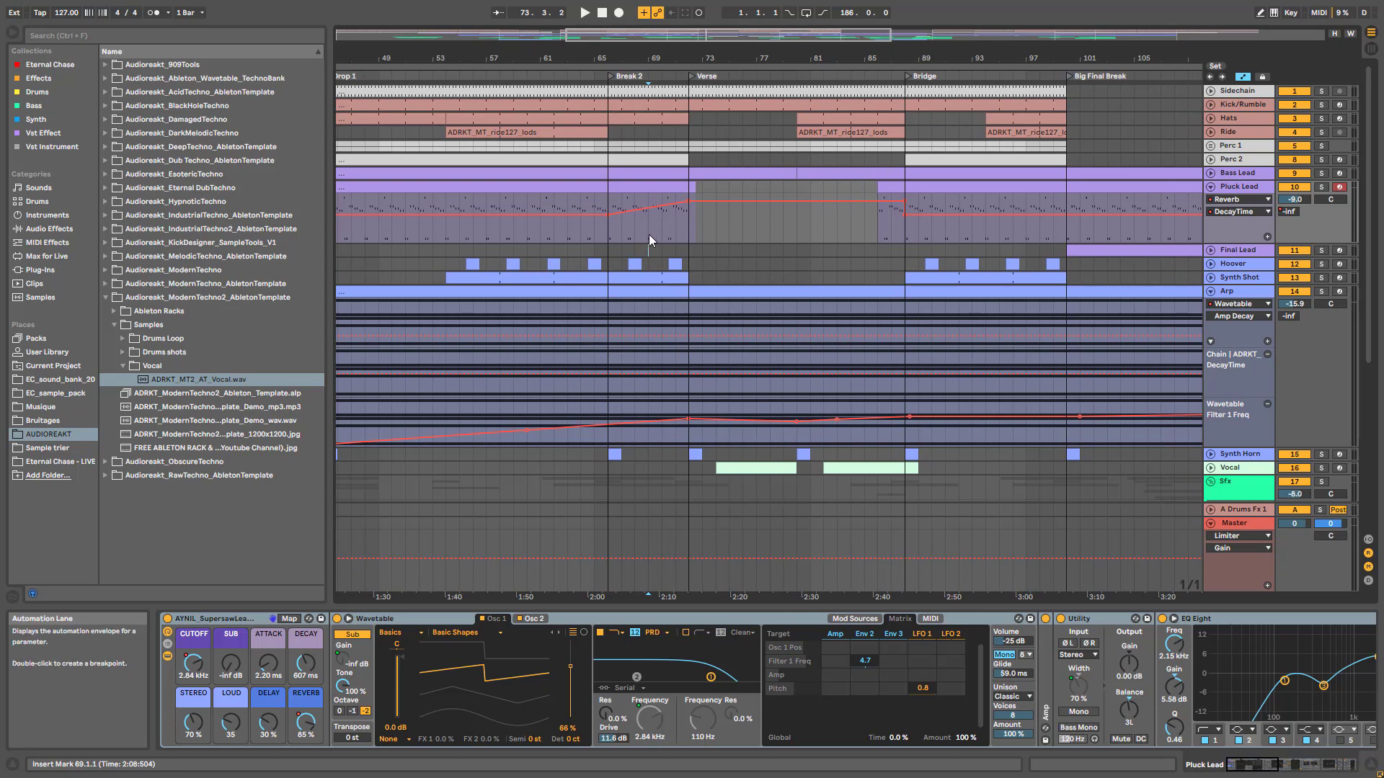
pyautogui.click(648, 240)
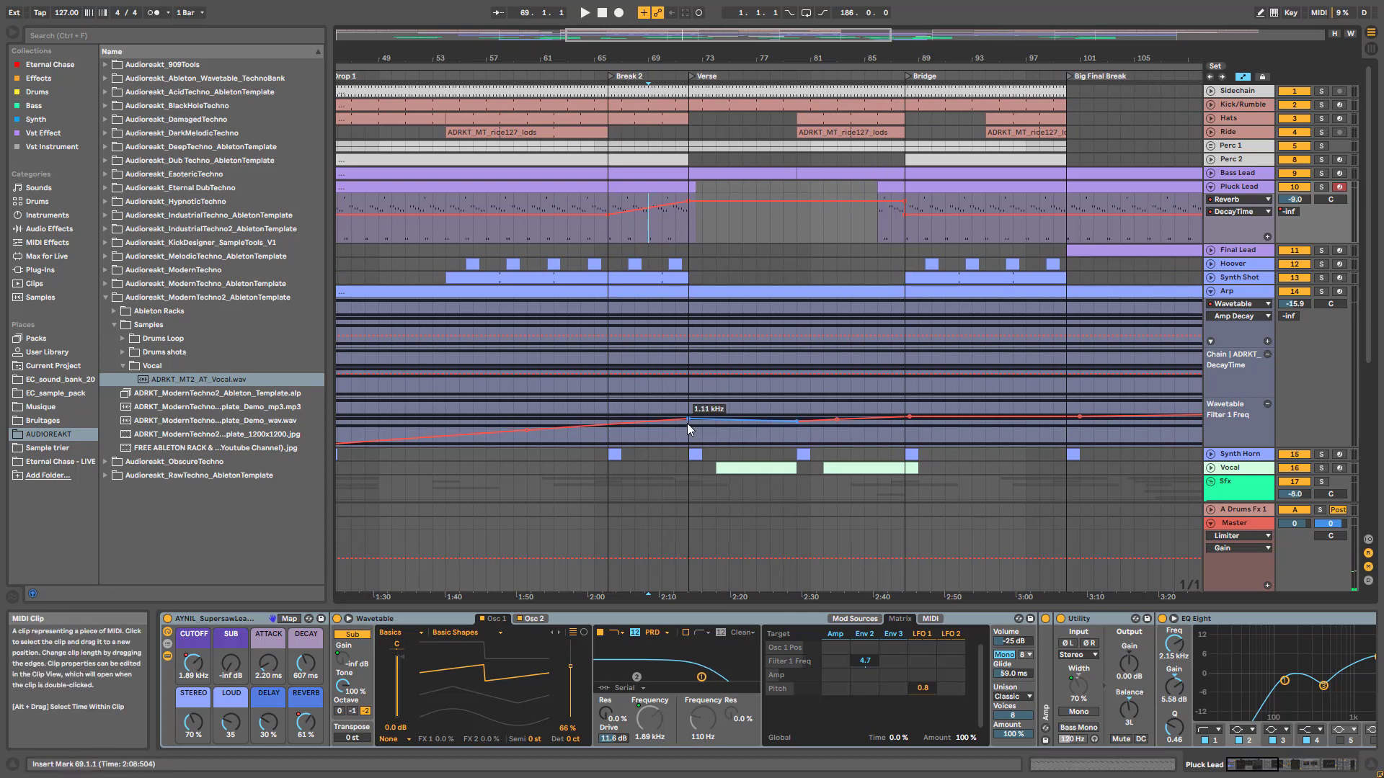
pyautogui.scroll(-5, 686, 423)
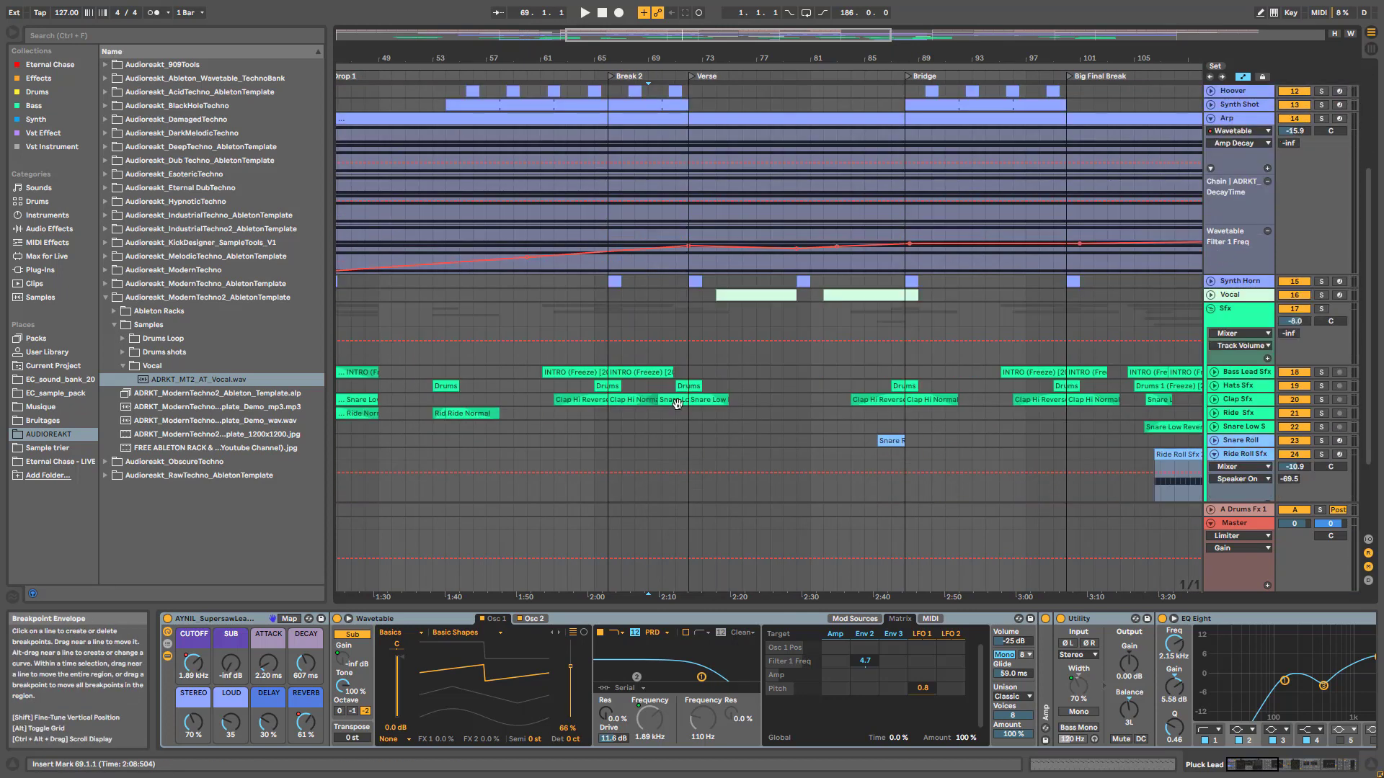
pyautogui.moveTo(728, 34); pyautogui.dragTo(760, 20)
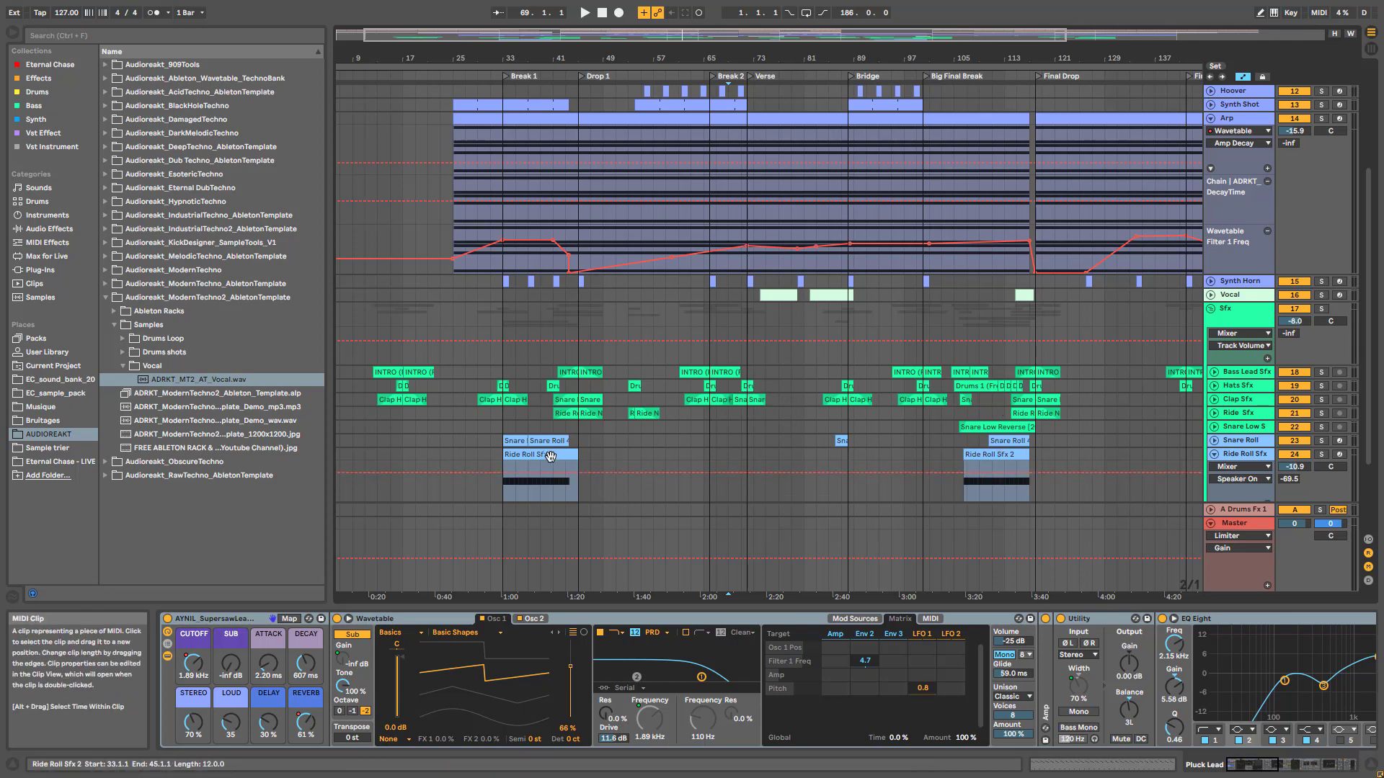
pyautogui.scroll(3, 551, 456)
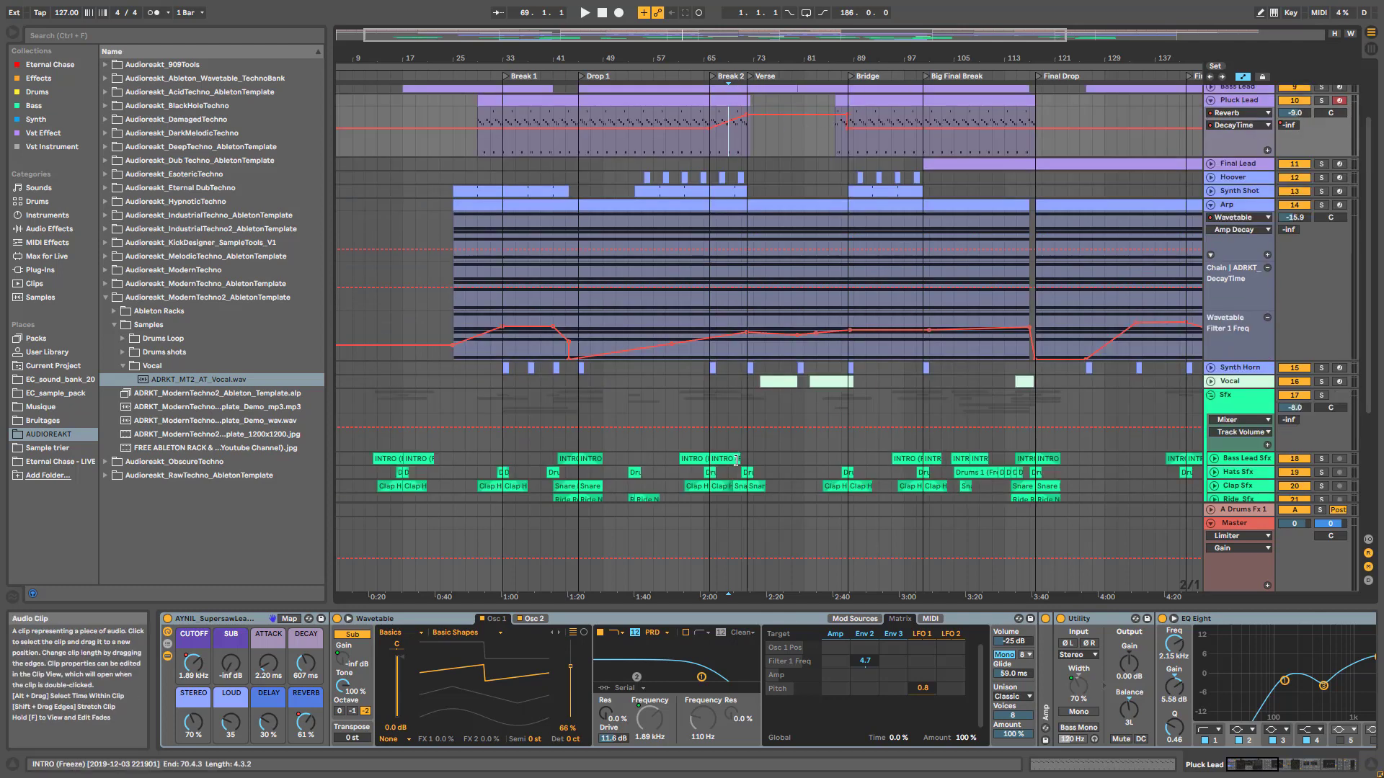
pyautogui.scroll(-2, 745, 416)
pyautogui.scroll(3, 767, 403)
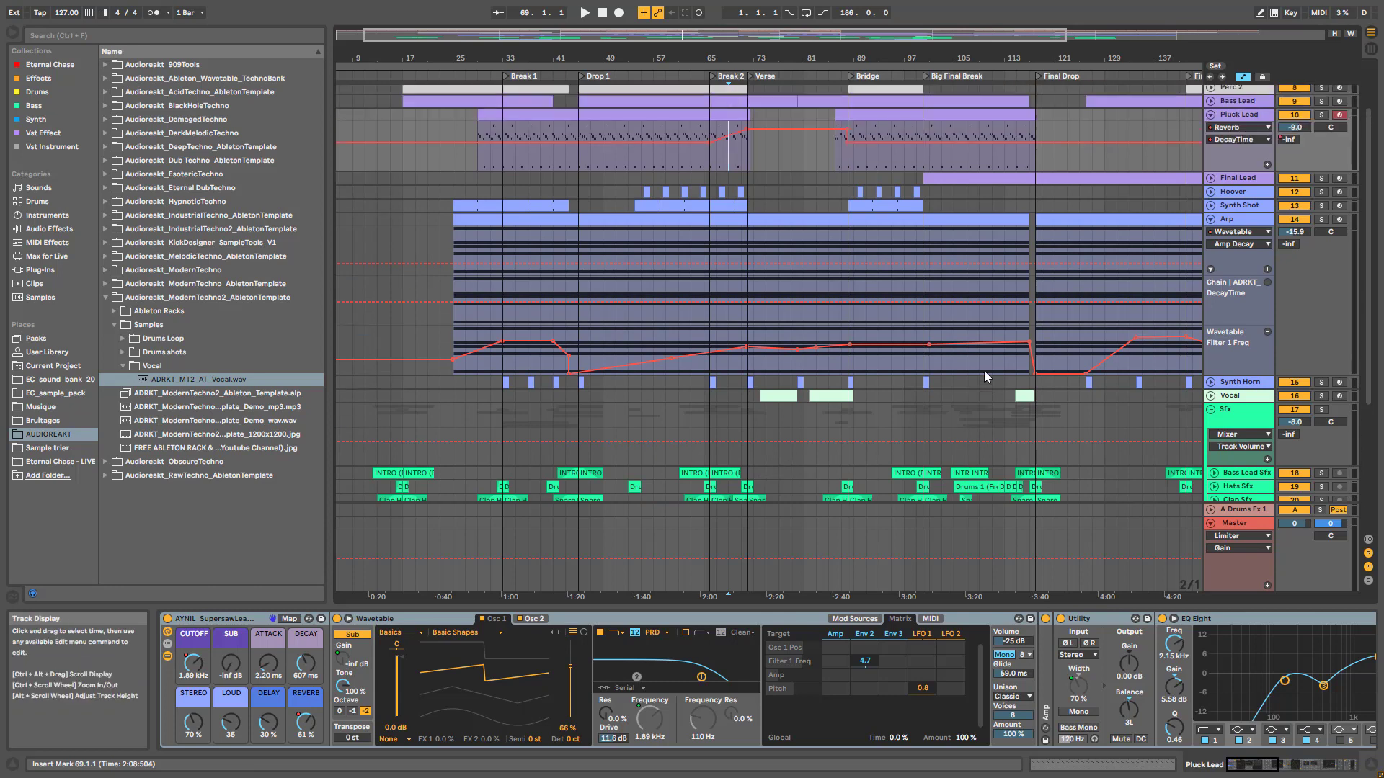
# - Play from bar 69 into the Verse, briefly soloing the Pluck Lead track to hear its reverb
pyautogui.press('space')
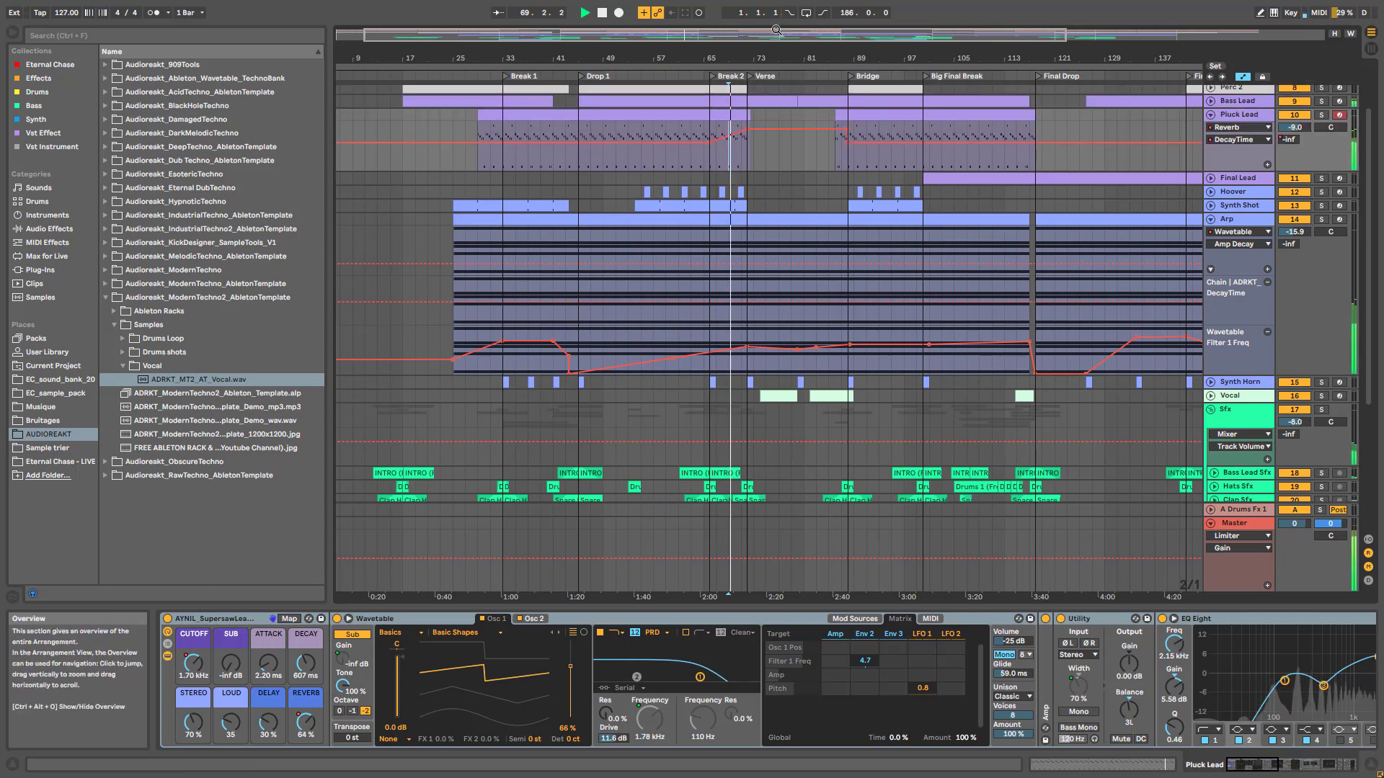
pyautogui.moveTo(777, 34); pyautogui.dragTo(760, 87)
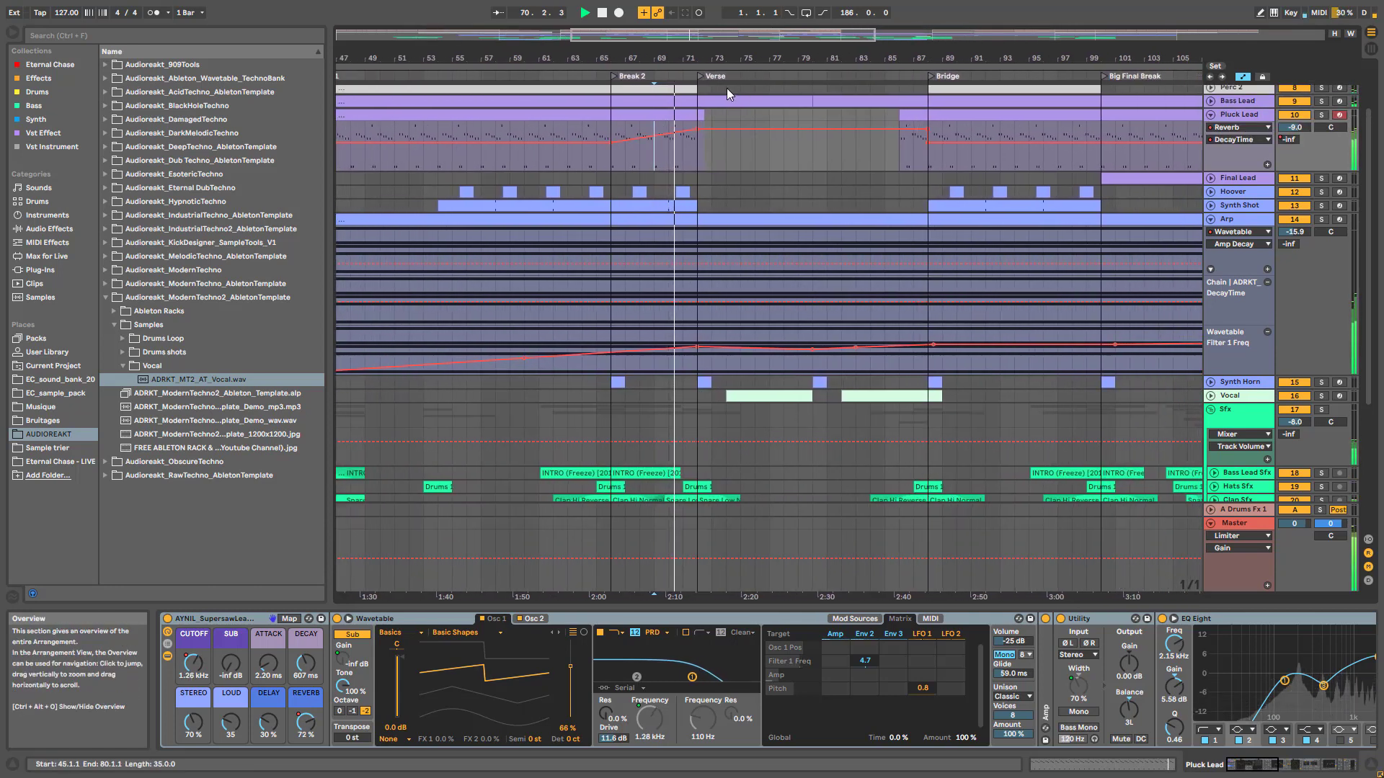
pyautogui.click(1322, 116)
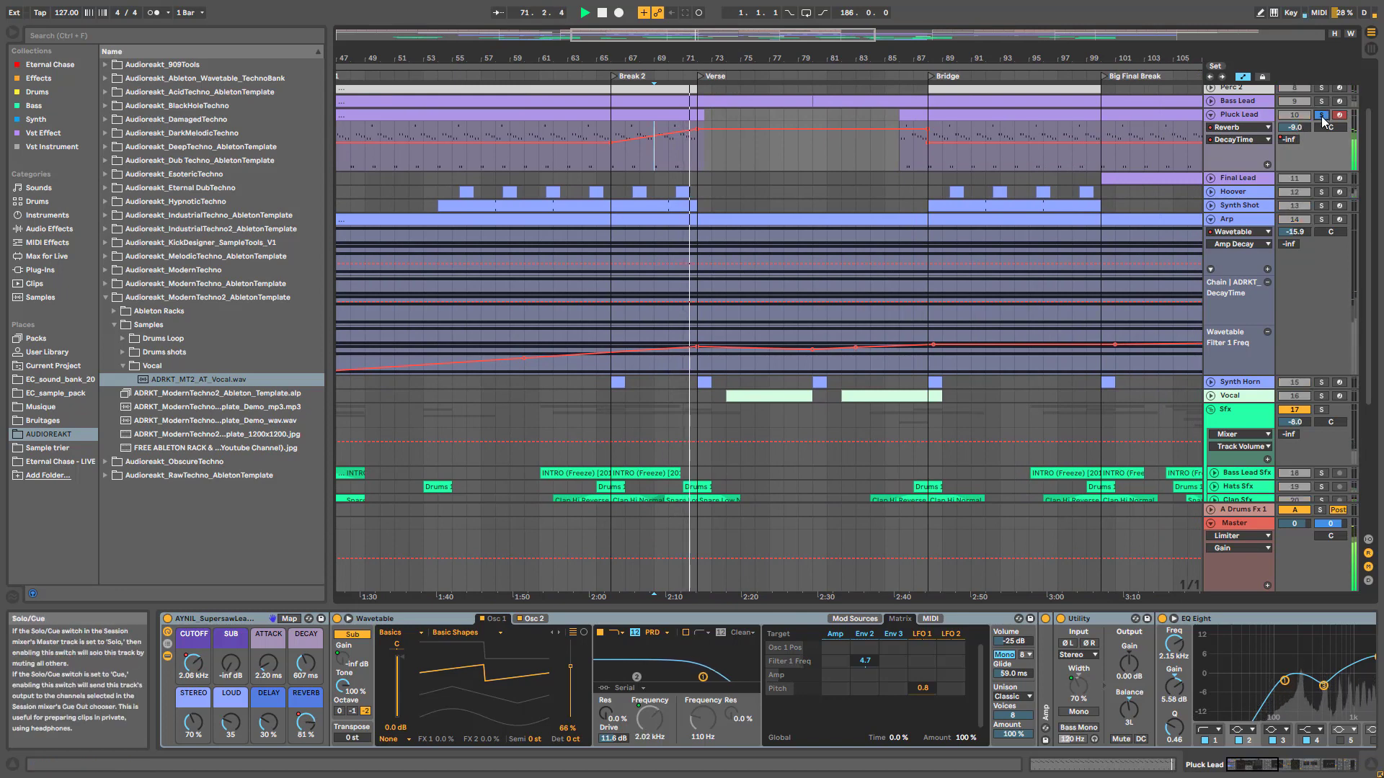
pyautogui.click(1322, 115)
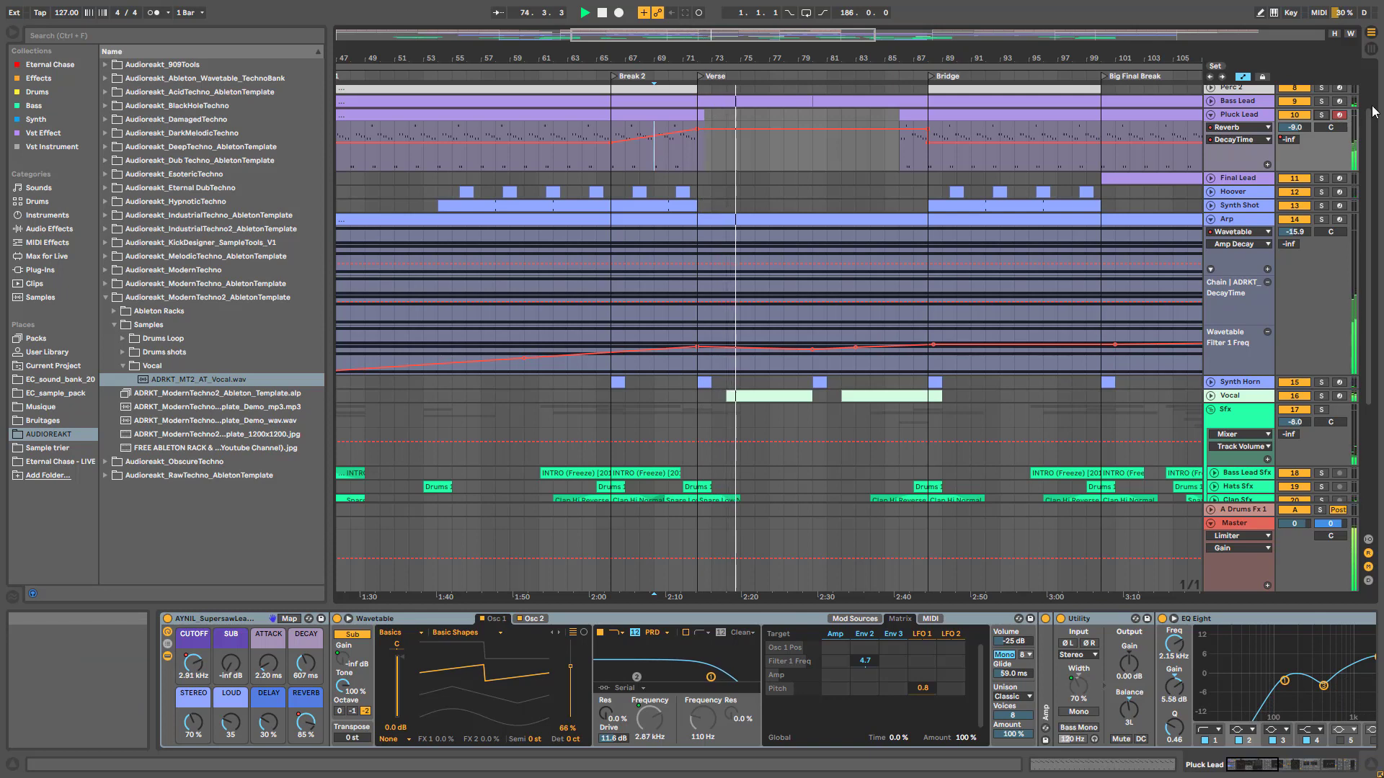
# - Unfold the Bass Lead track's CUTOFF automation and examine it while the Verse plays to about bar 82
pyautogui.moveTo(875, 34); pyautogui.dragTo(948, 35)
pyautogui.moveTo(858, 58); pyautogui.dragTo(859, 38)
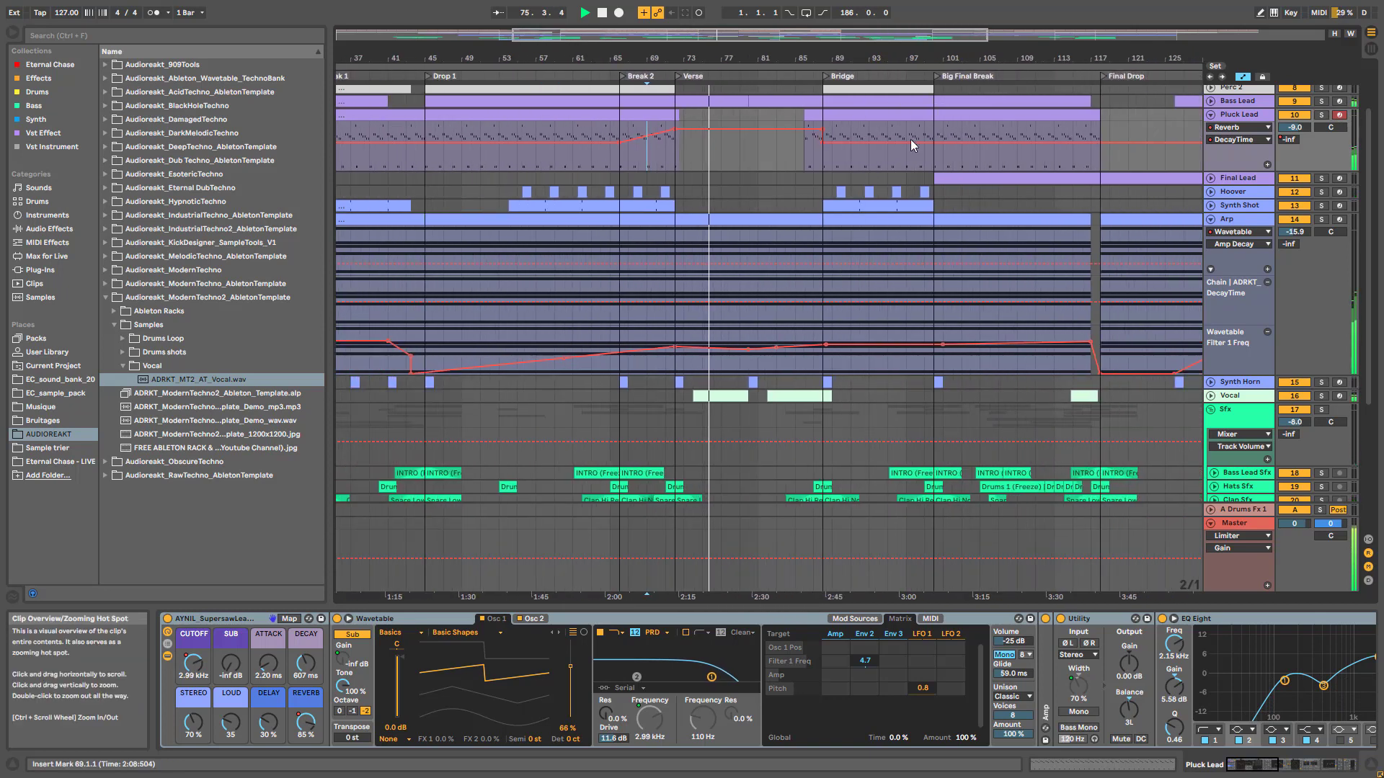
pyautogui.click(1211, 100)
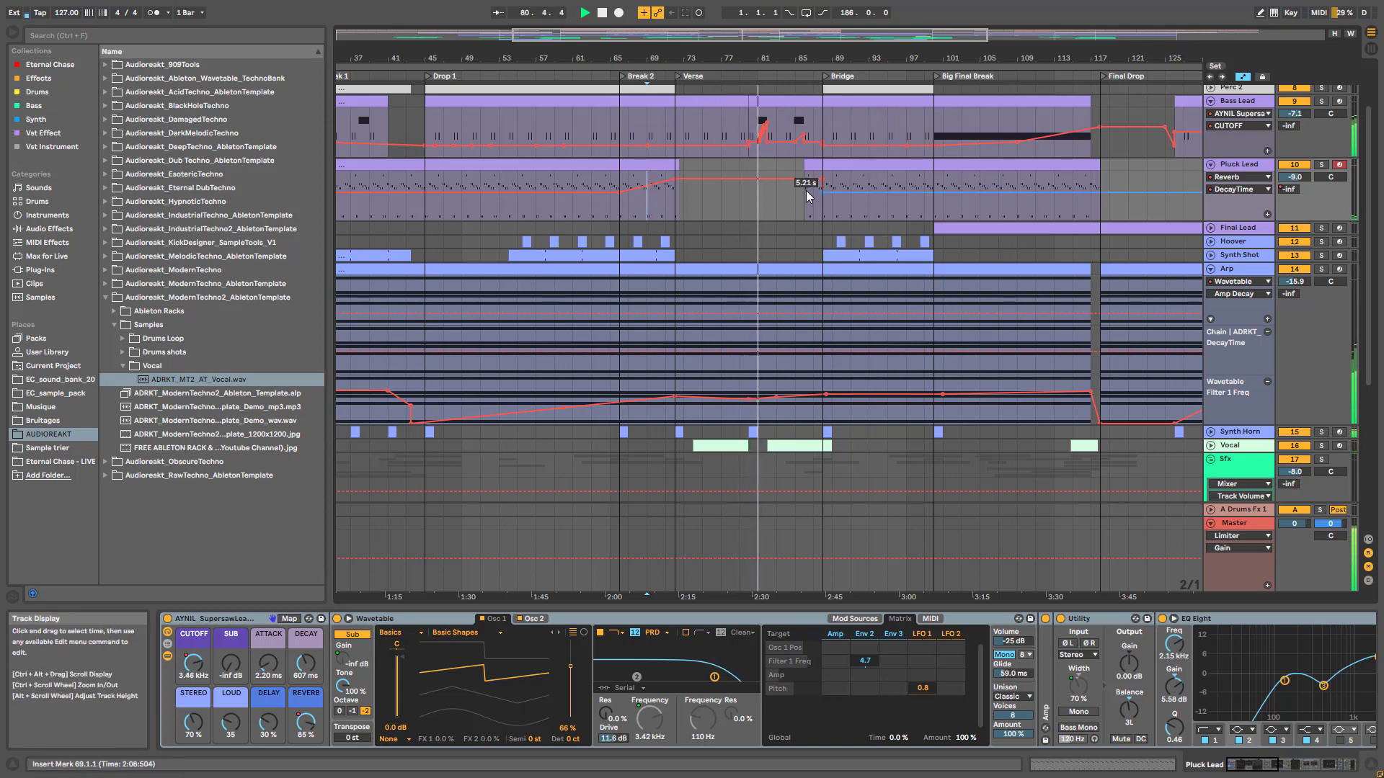
pyautogui.scroll(3, 806, 191)
pyautogui.scroll(-4, 820, 185)
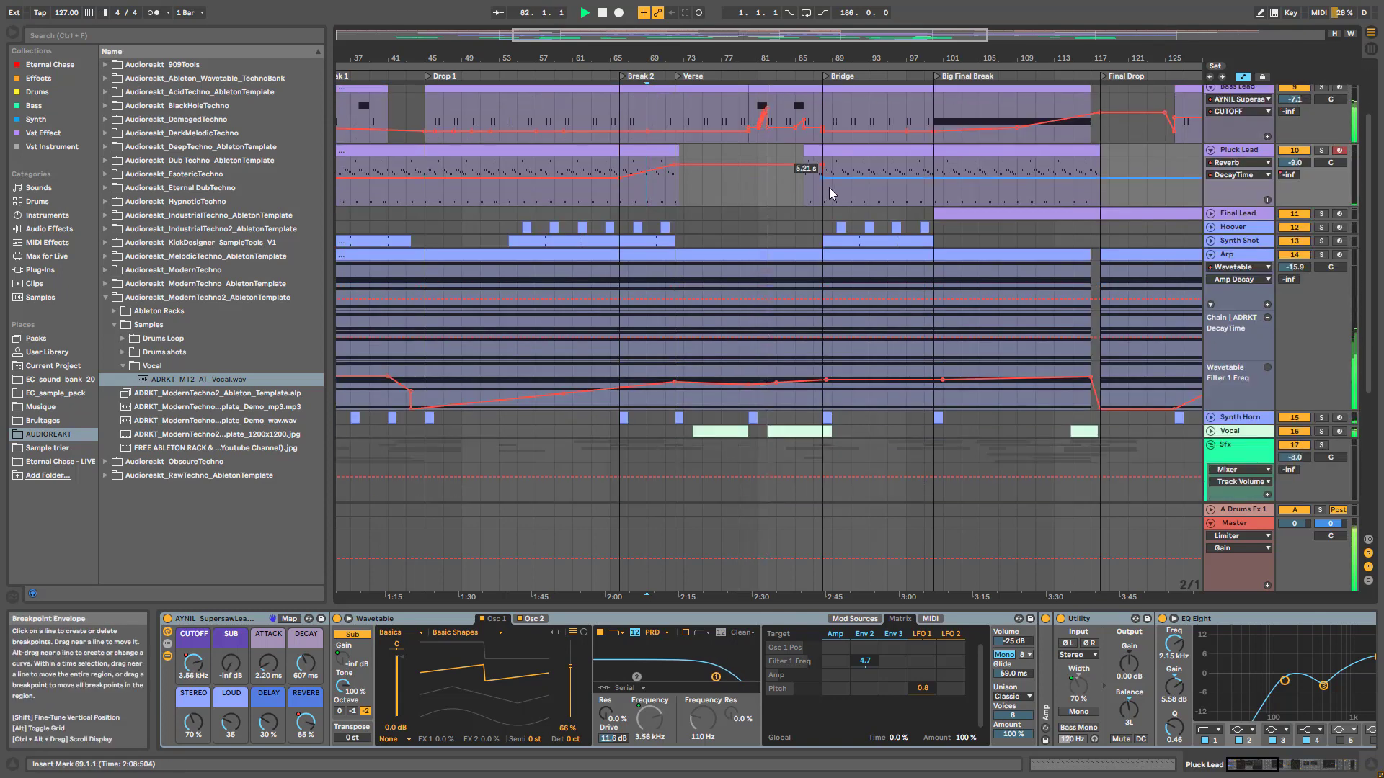
# - Stop playback and select the Bass Lead clip spanning bars 80 to 88 in the Verse
pyautogui.press('space')
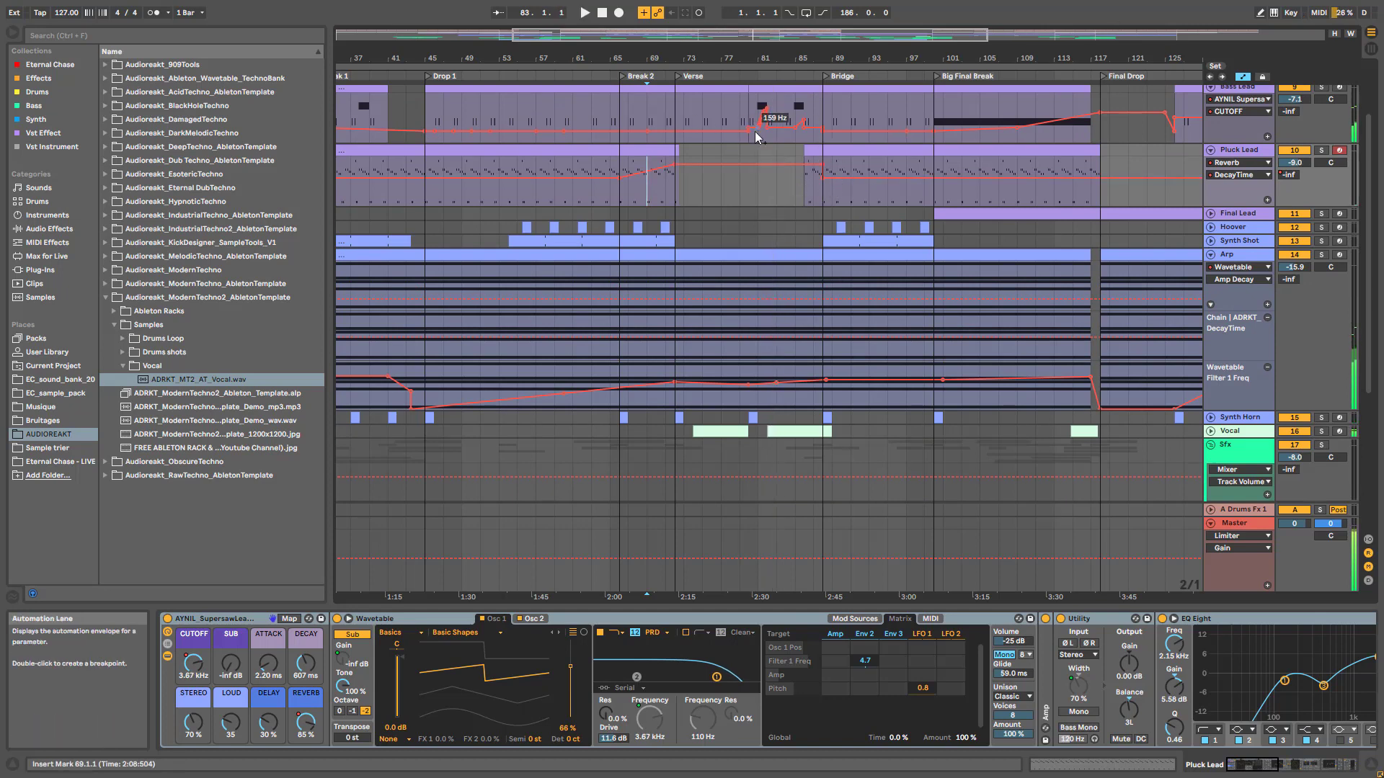
pyautogui.scroll(3, 754, 131)
pyautogui.click(713, 166)
pyautogui.click(717, 160)
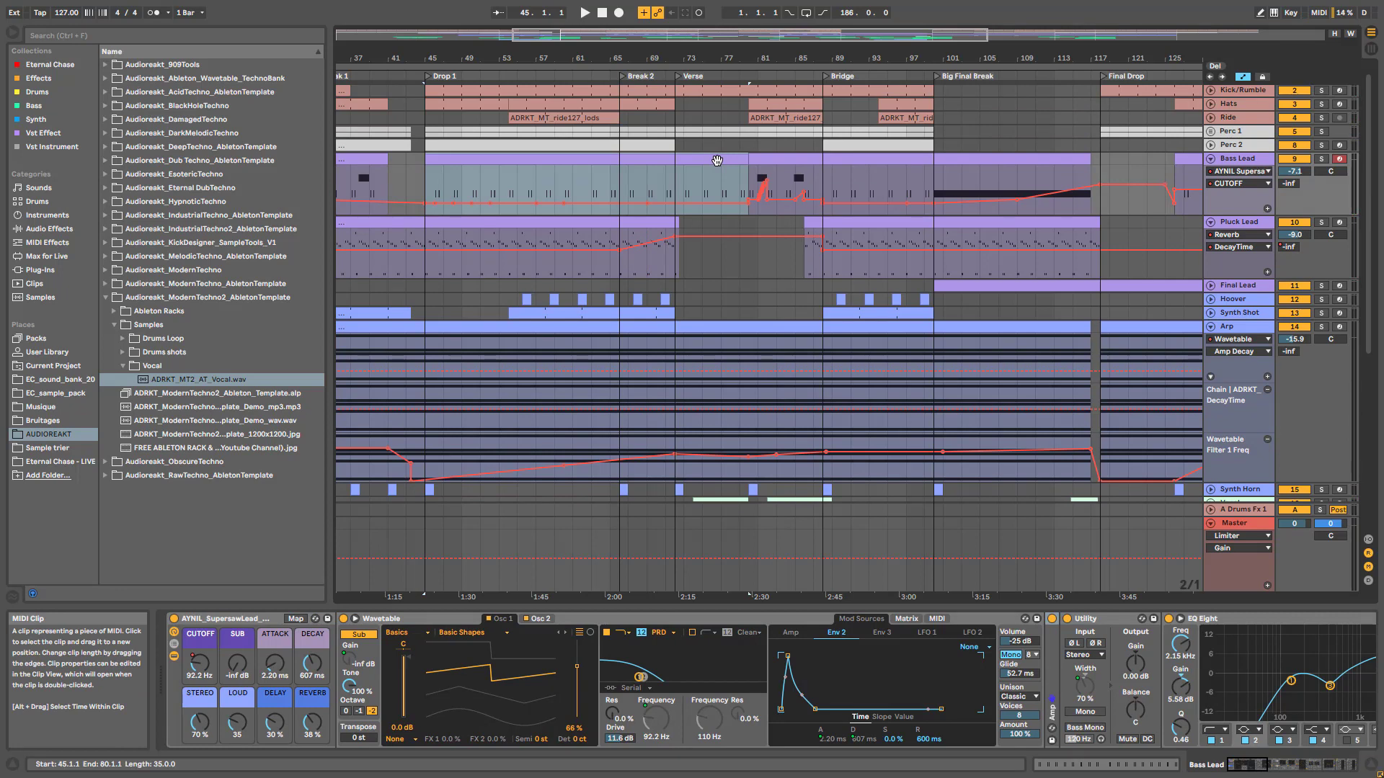
pyautogui.moveTo(877, 36); pyautogui.dragTo(865, 69)
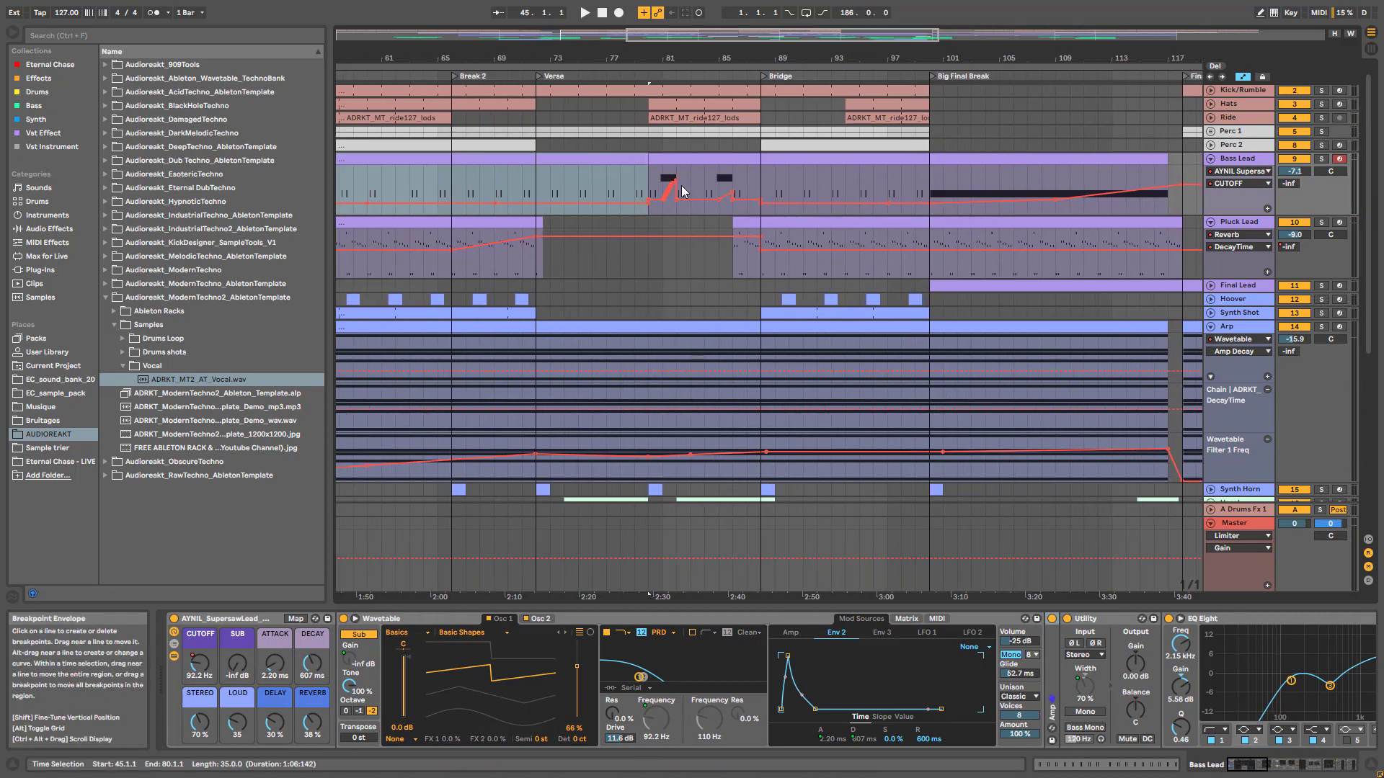
pyautogui.click(707, 170)
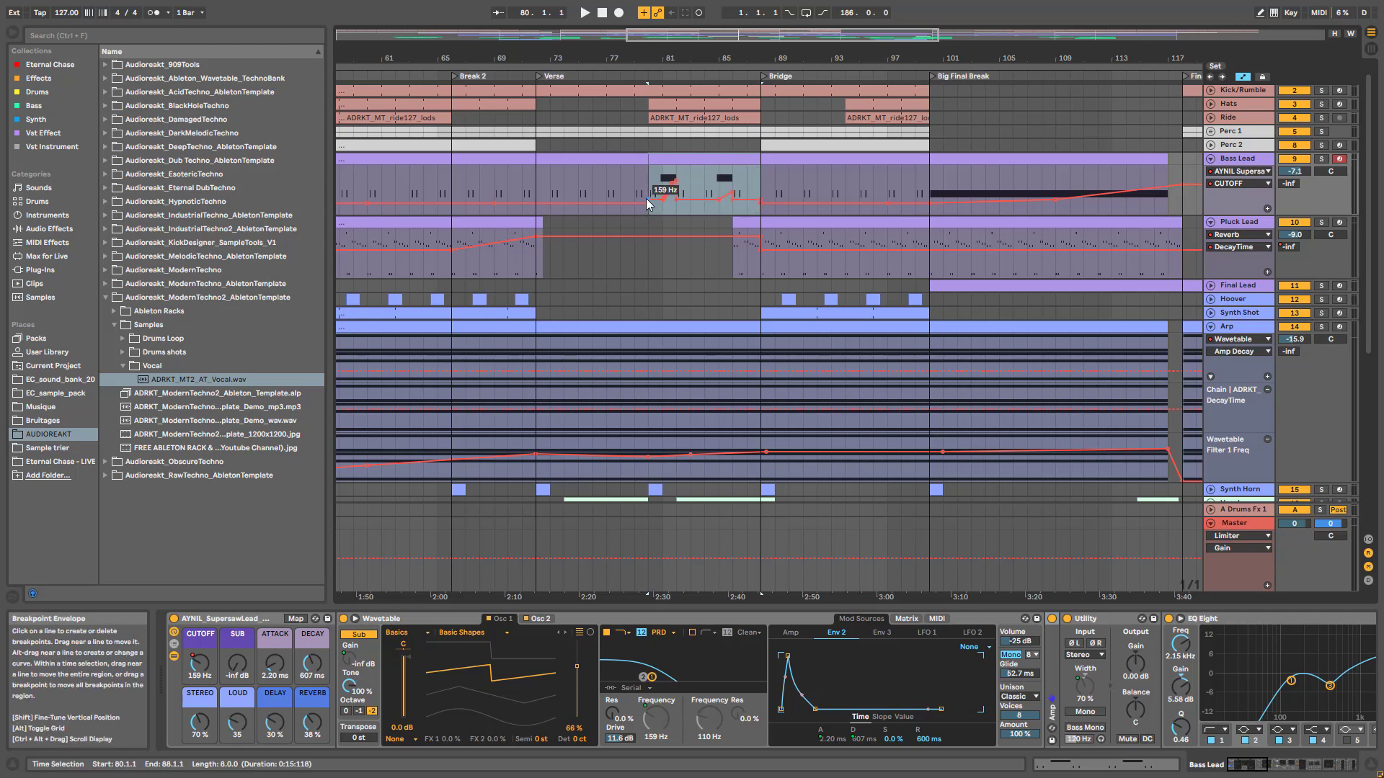
# - Solo the Bass Lead track, play its CUTOFF sweep from bar 80, and unsolo it
pyautogui.click(1321, 159)
pyautogui.press('space')
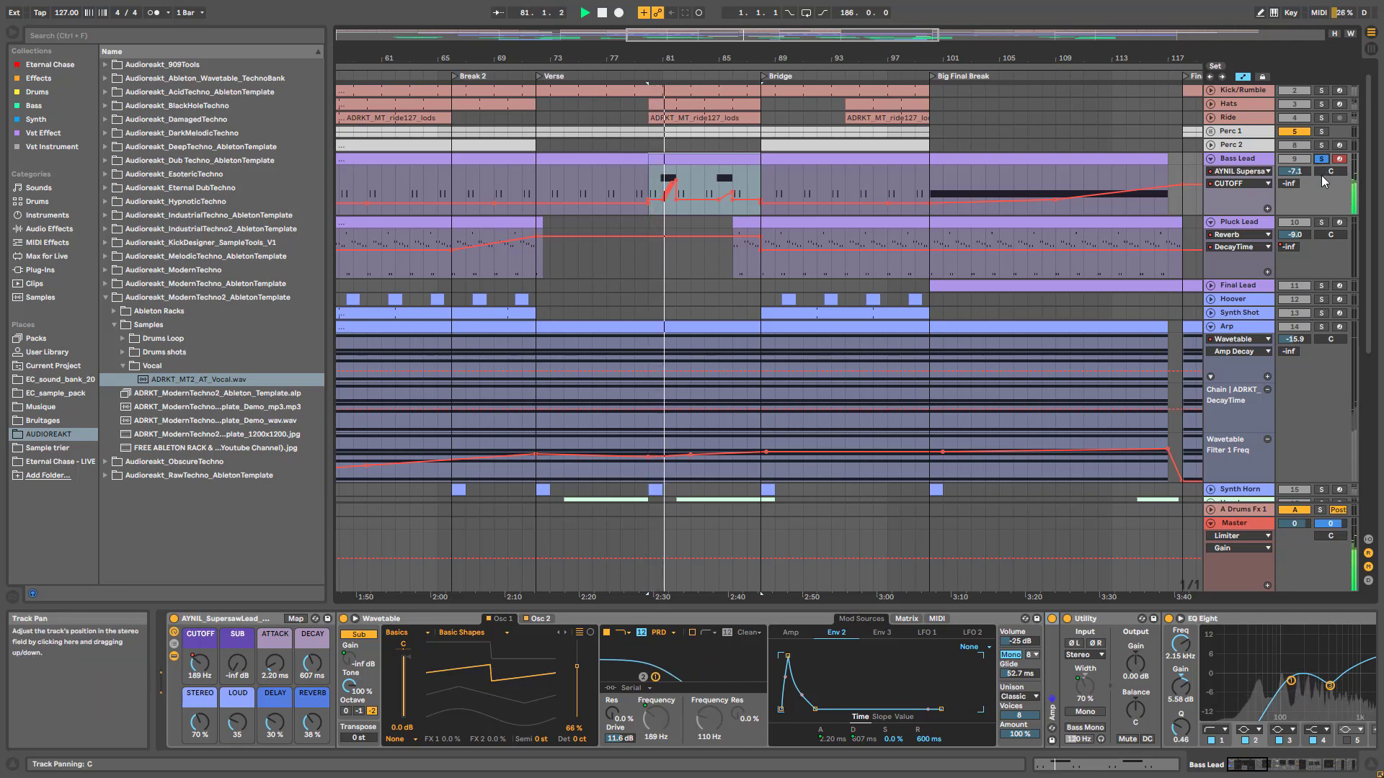
pyautogui.click(1321, 158)
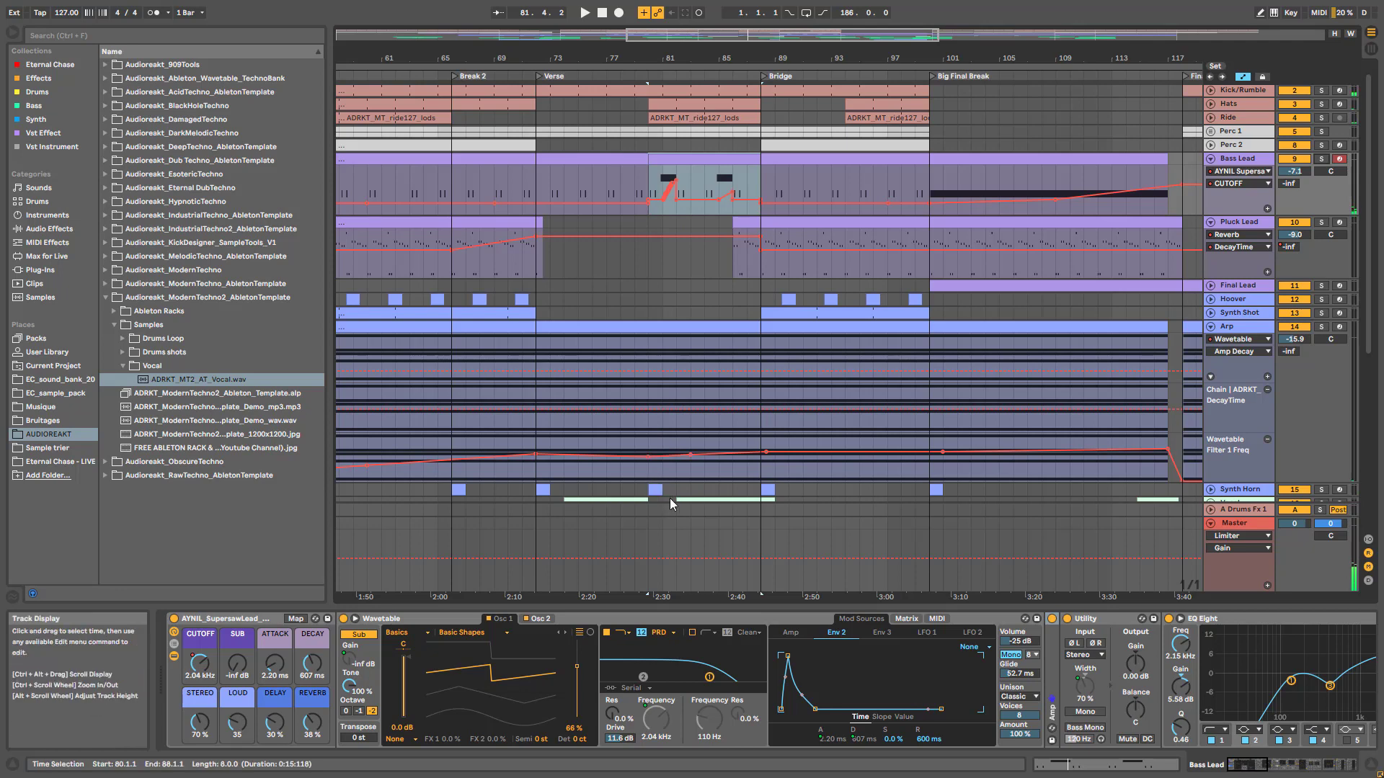
pyautogui.moveTo(667, 204); pyautogui.dragTo(678, 185)
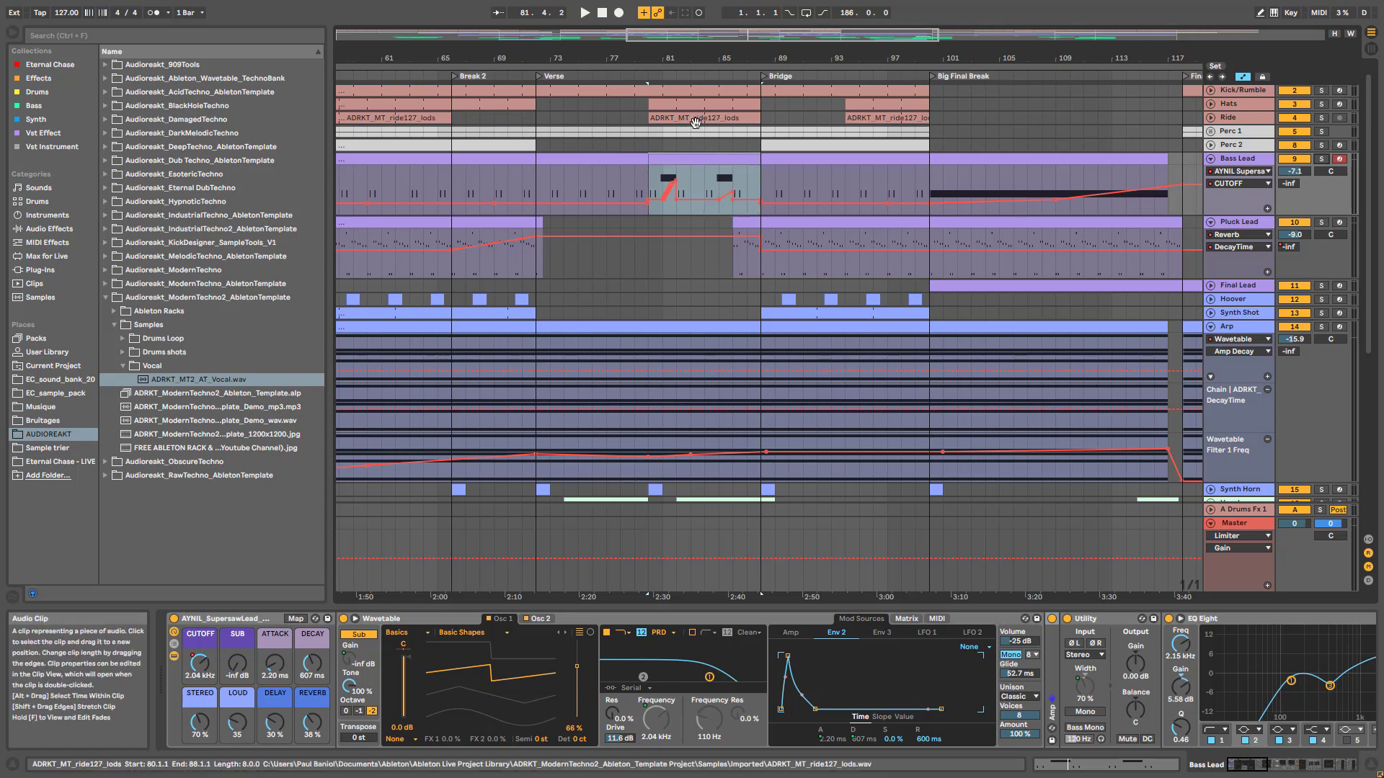
# - Place the insert marker at bar 79 on the Pluck Lead track and examine the Vocal, Sfx and Mixdown tracks around the Verse
pyautogui.click(637, 264)
pyautogui.press('space')
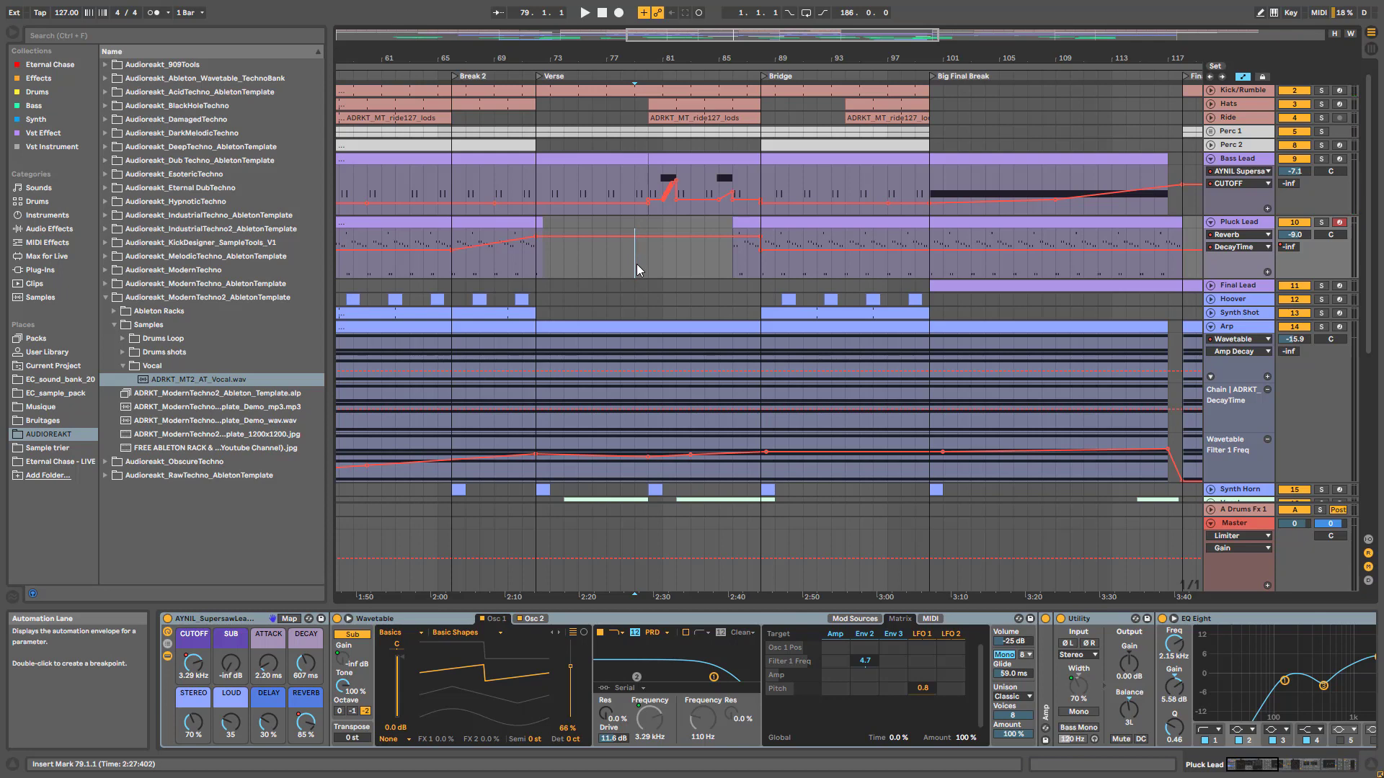
pyautogui.scroll(-10, 637, 264)
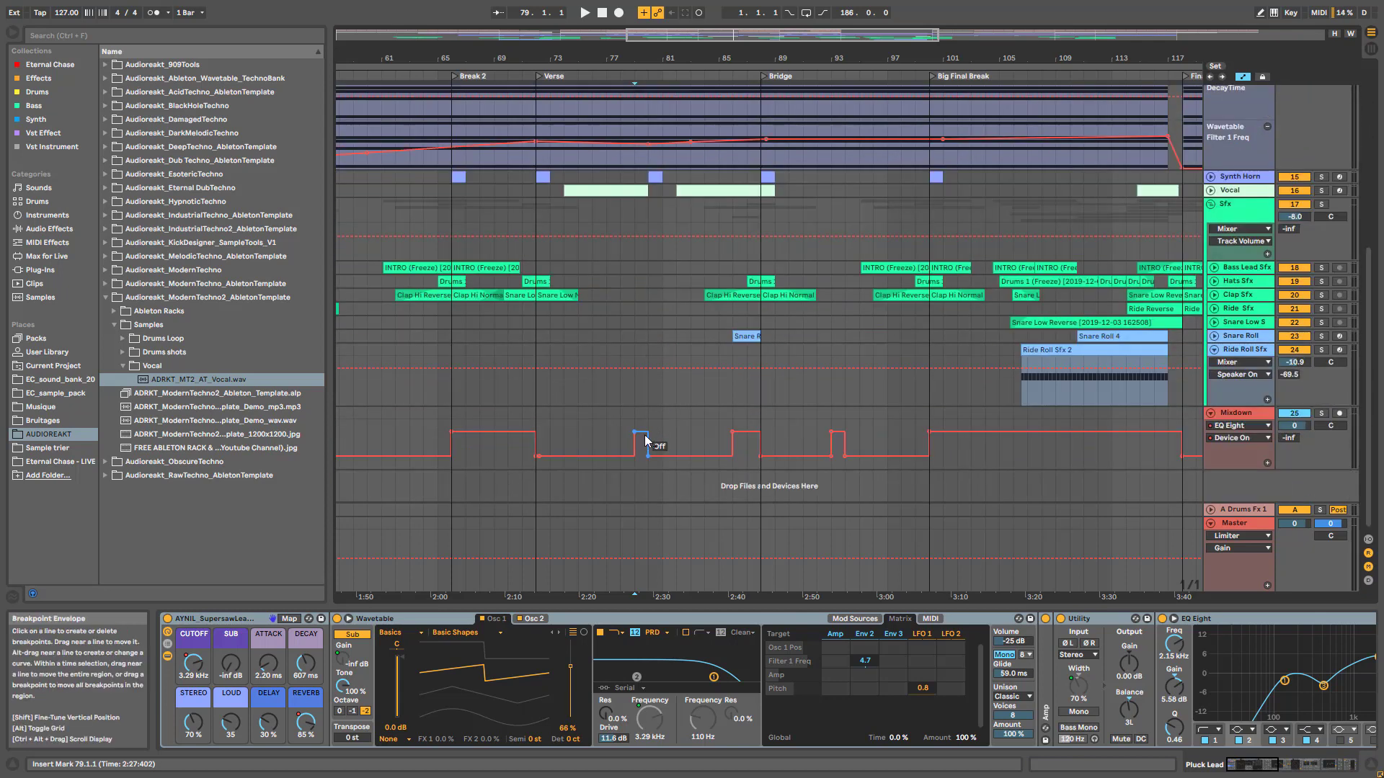
pyautogui.scroll(10, 649, 443)
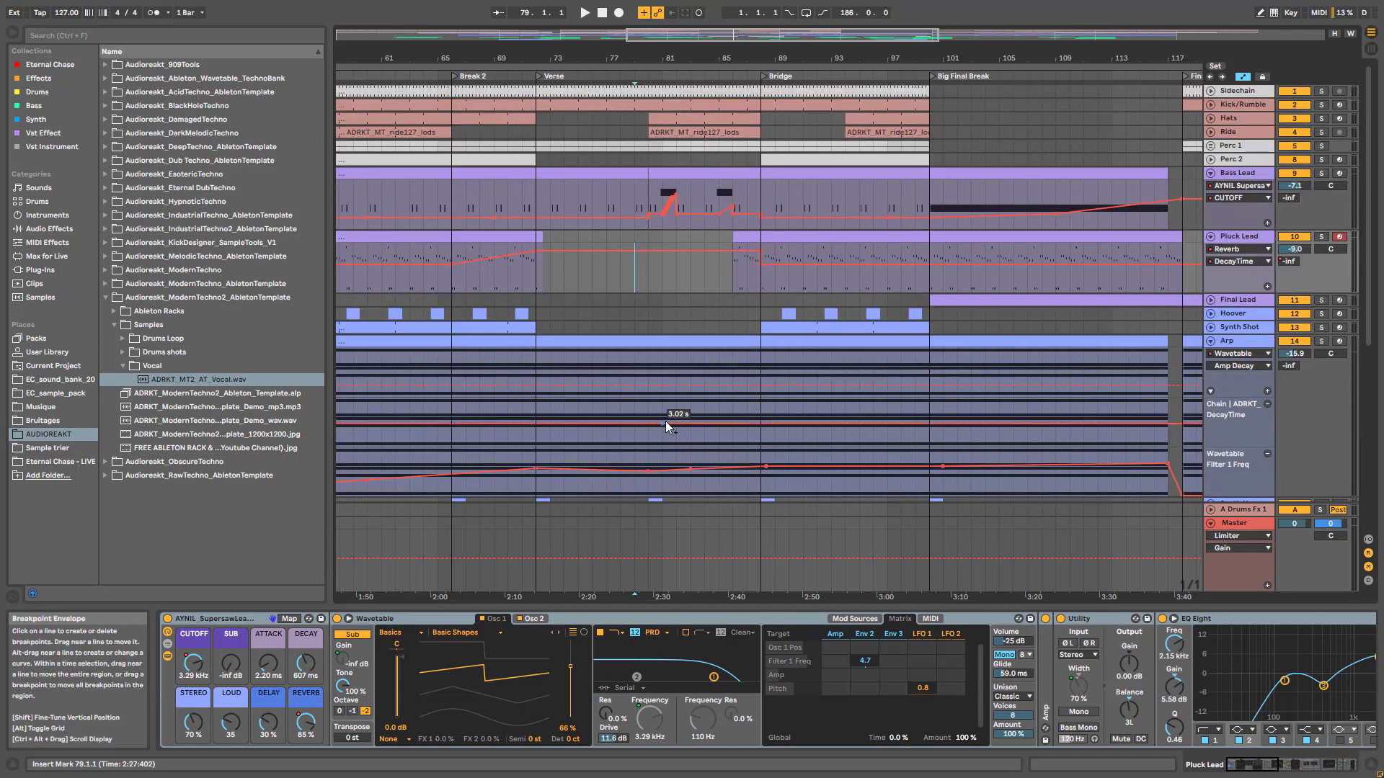
pyautogui.scroll(-3, 669, 426)
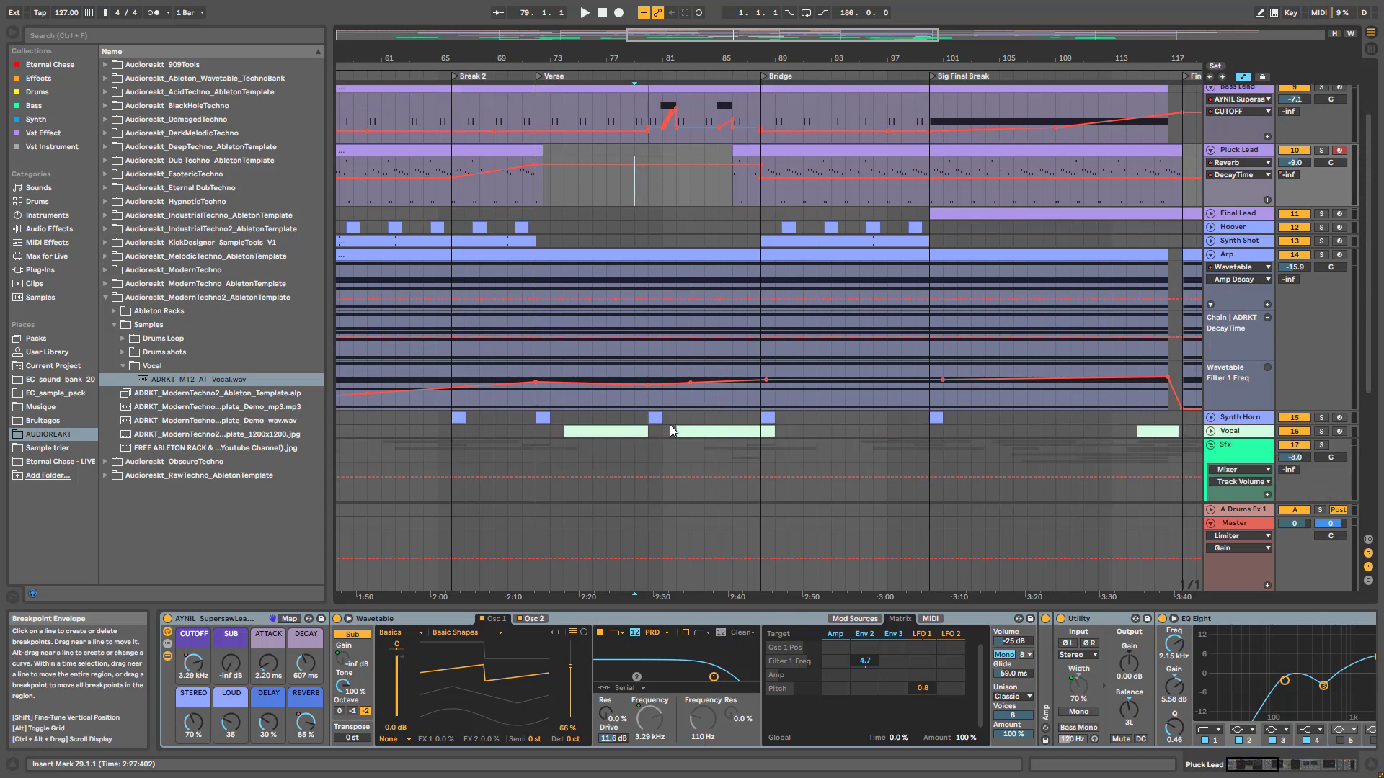
pyautogui.scroll(-3, 668, 426)
pyautogui.scroll(6, 683, 407)
# - Play the Verse from bar 79 to bar 87 while examining its tracks, stopping just before the Bridge
pyautogui.press('space')
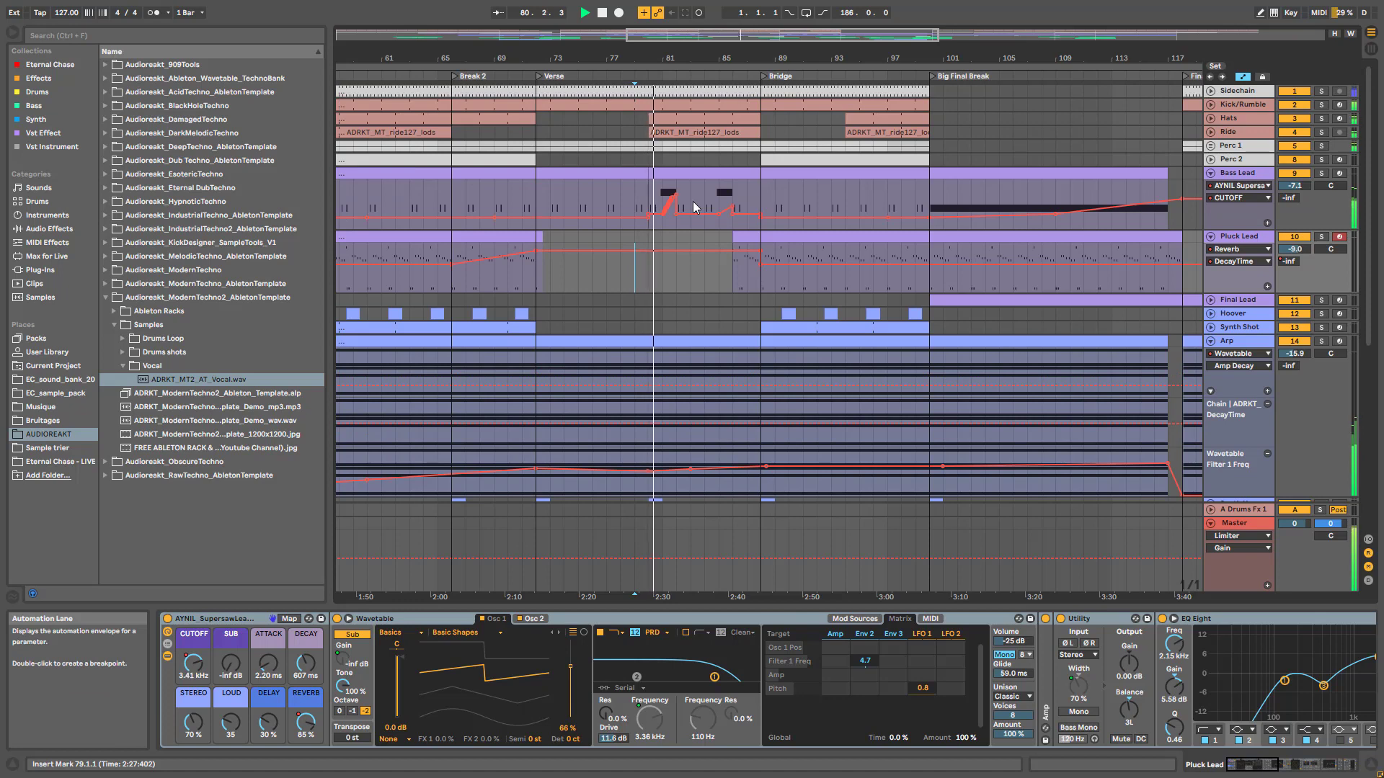
pyautogui.scroll(-3, 696, 184)
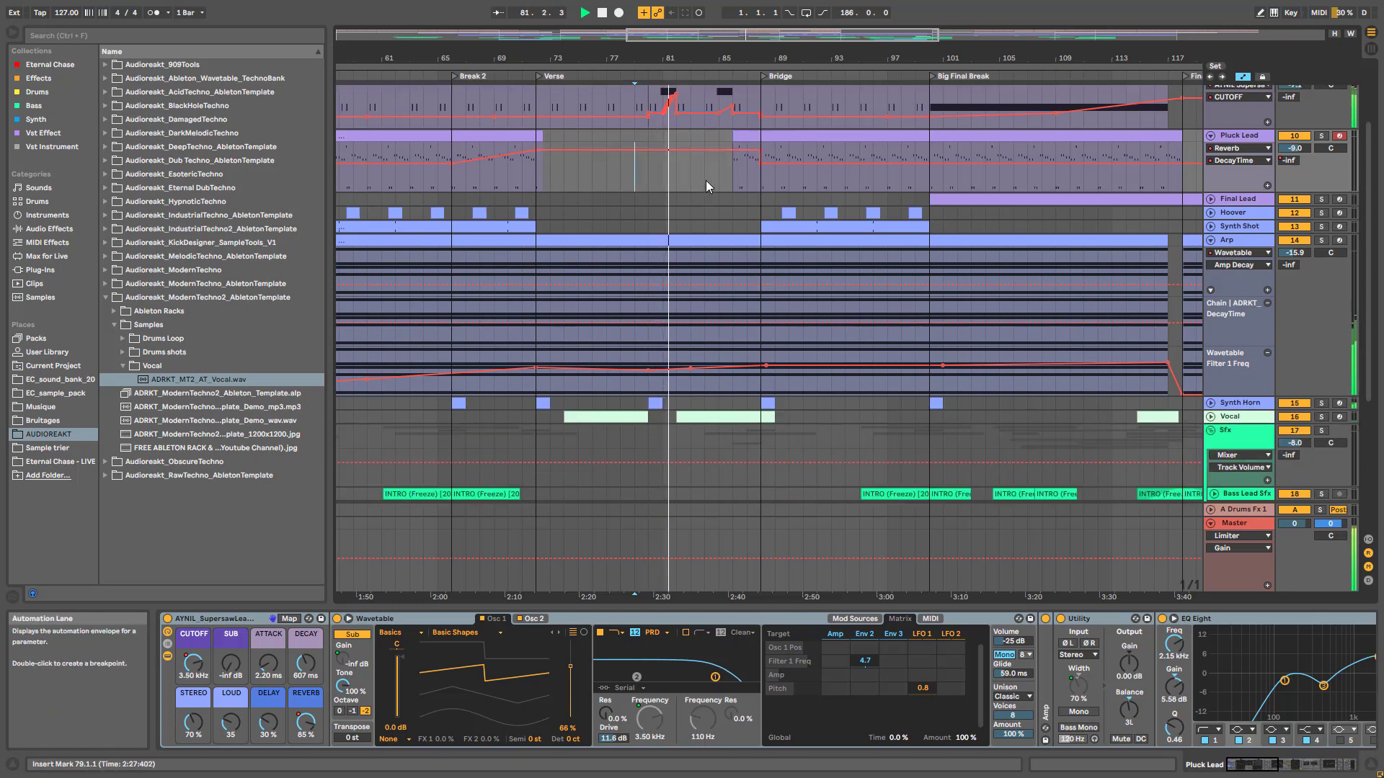
pyautogui.scroll(3, 708, 181)
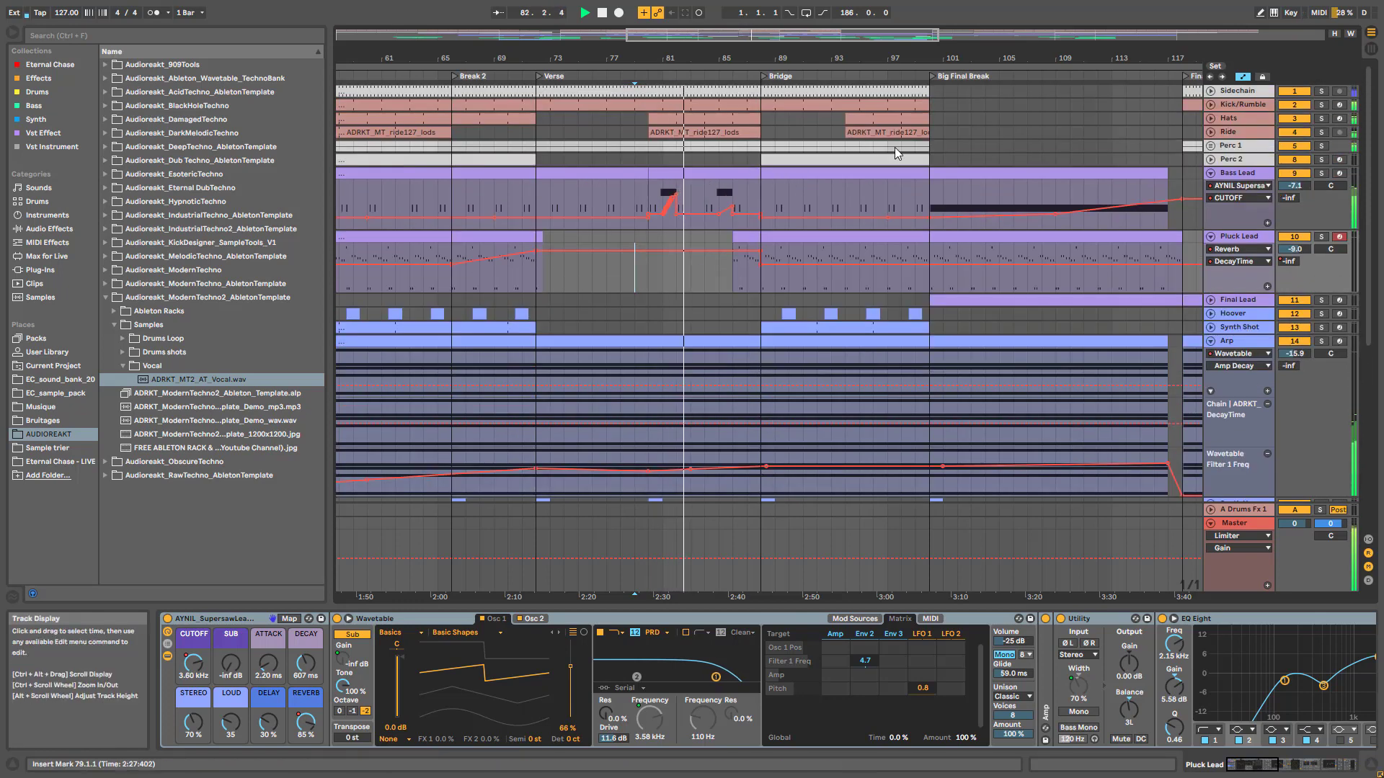
pyautogui.scroll(-2, 907, 150)
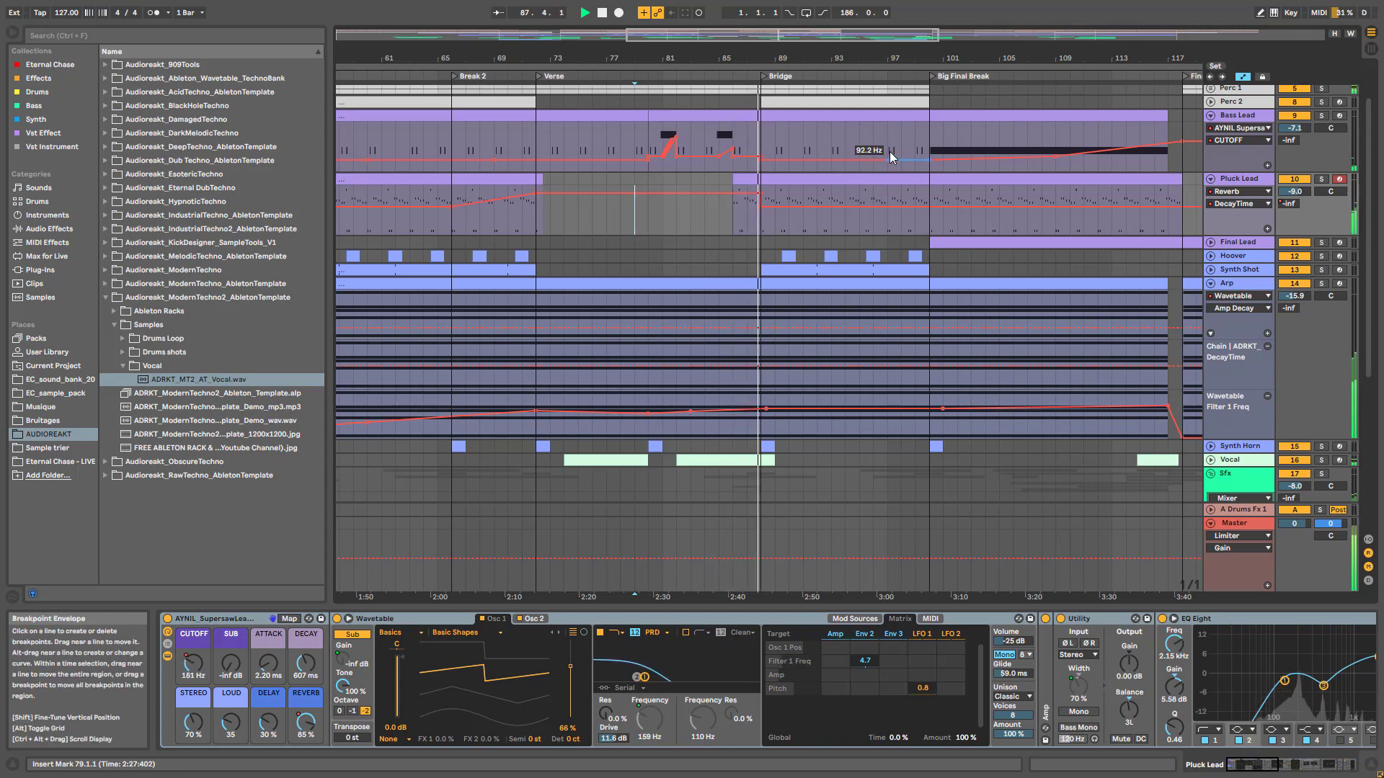
pyautogui.press('space')
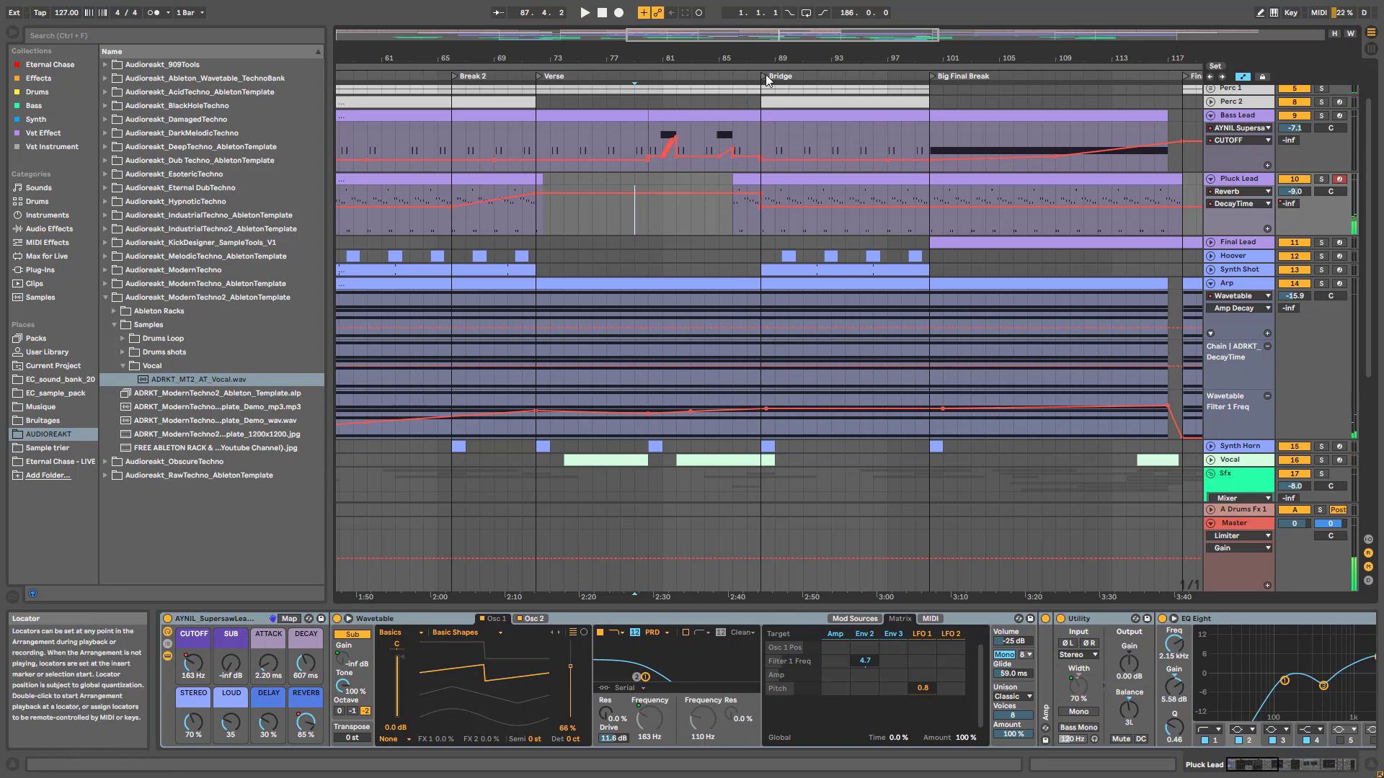
# - Examine the Bridge within the wider arrangement and place the insert marker at bar 93 on the Bass Lead track
pyautogui.moveTo(765, 59); pyautogui.dragTo(745, 75)
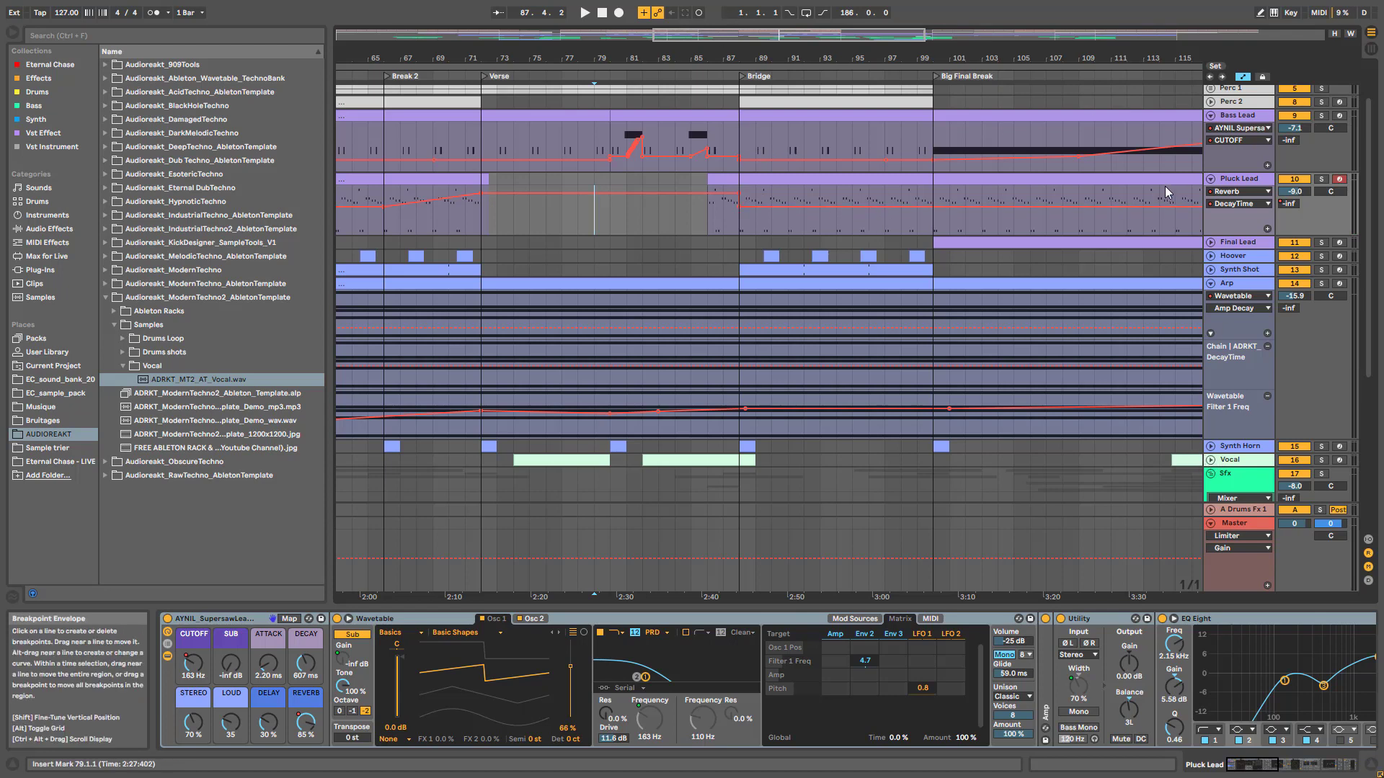
pyautogui.moveTo(771, 58); pyautogui.dragTo(766, 33)
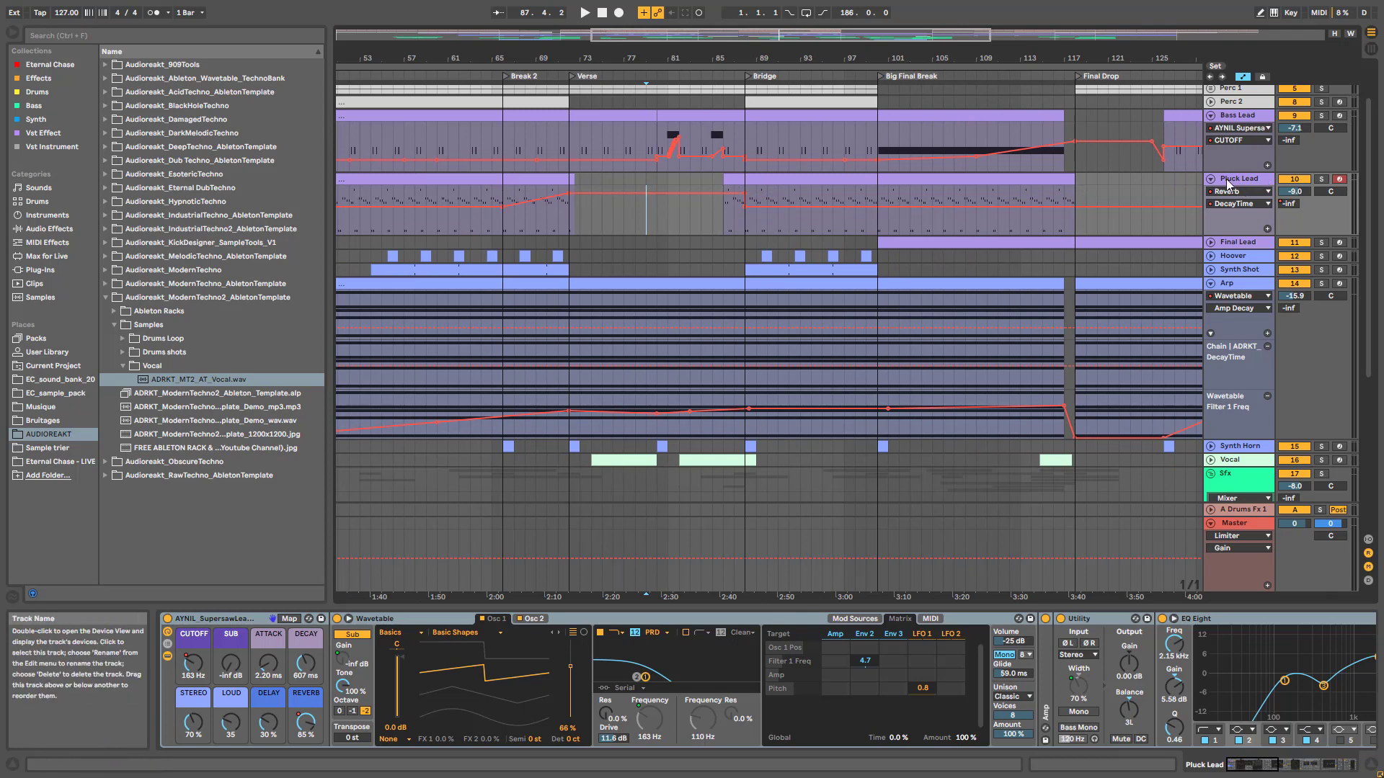
pyautogui.click(800, 124)
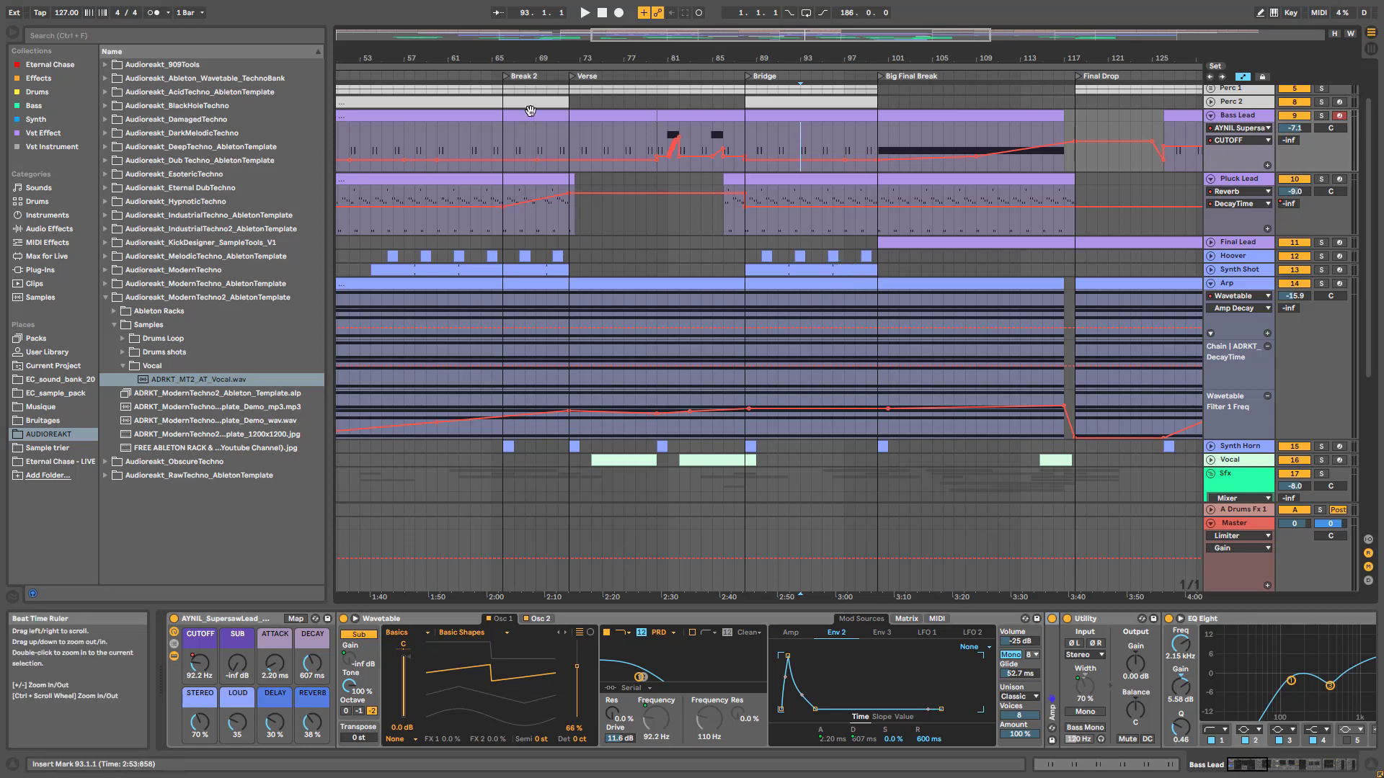
# - Place the insert marker at bar 88 on the Hoover track and play through the Bridge
pyautogui.moveTo(605, 36)
pyautogui.mouseDown()
pyautogui.moveTo(570, 36)
pyautogui.moveTo(712, 61)
pyautogui.mouseUp()
pyautogui.click(703, 255)
pyautogui.press('space')
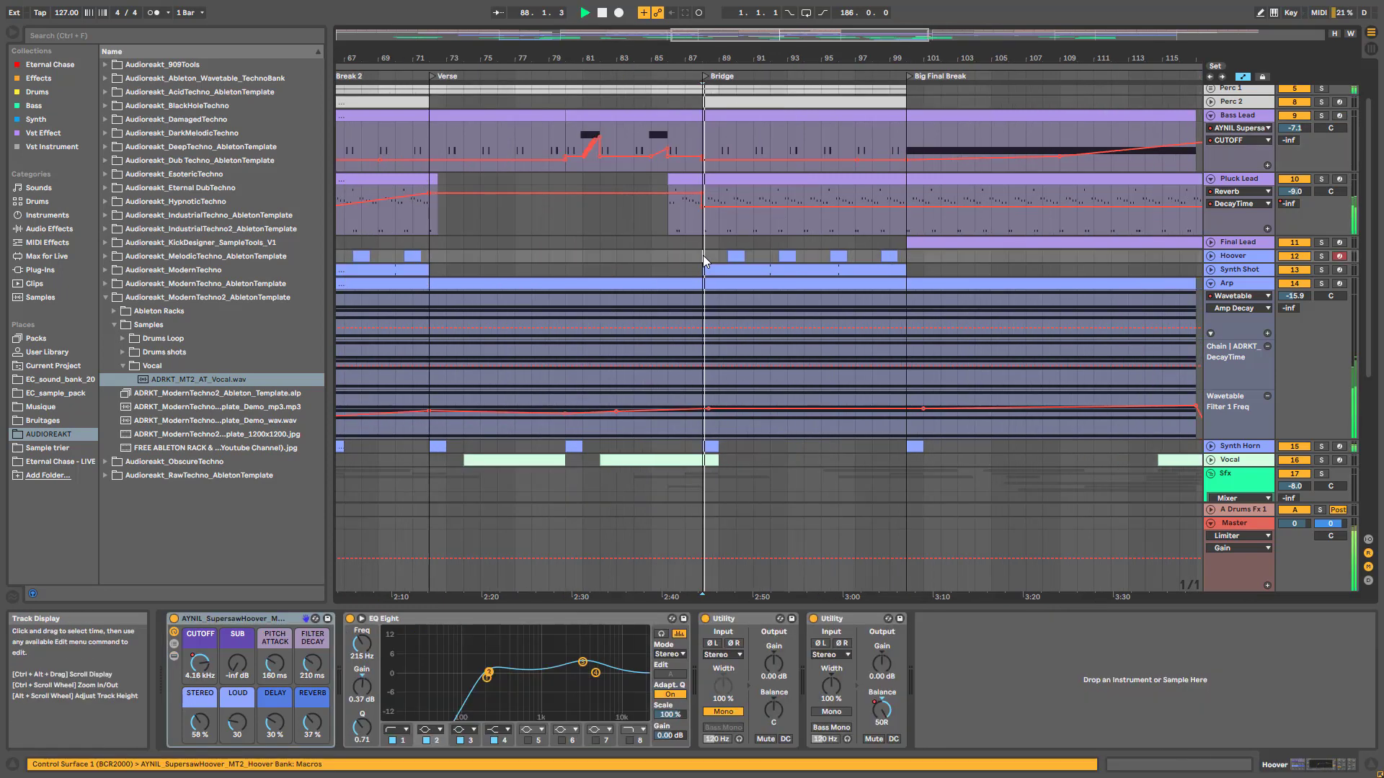
pyautogui.scroll(2, 846, 253)
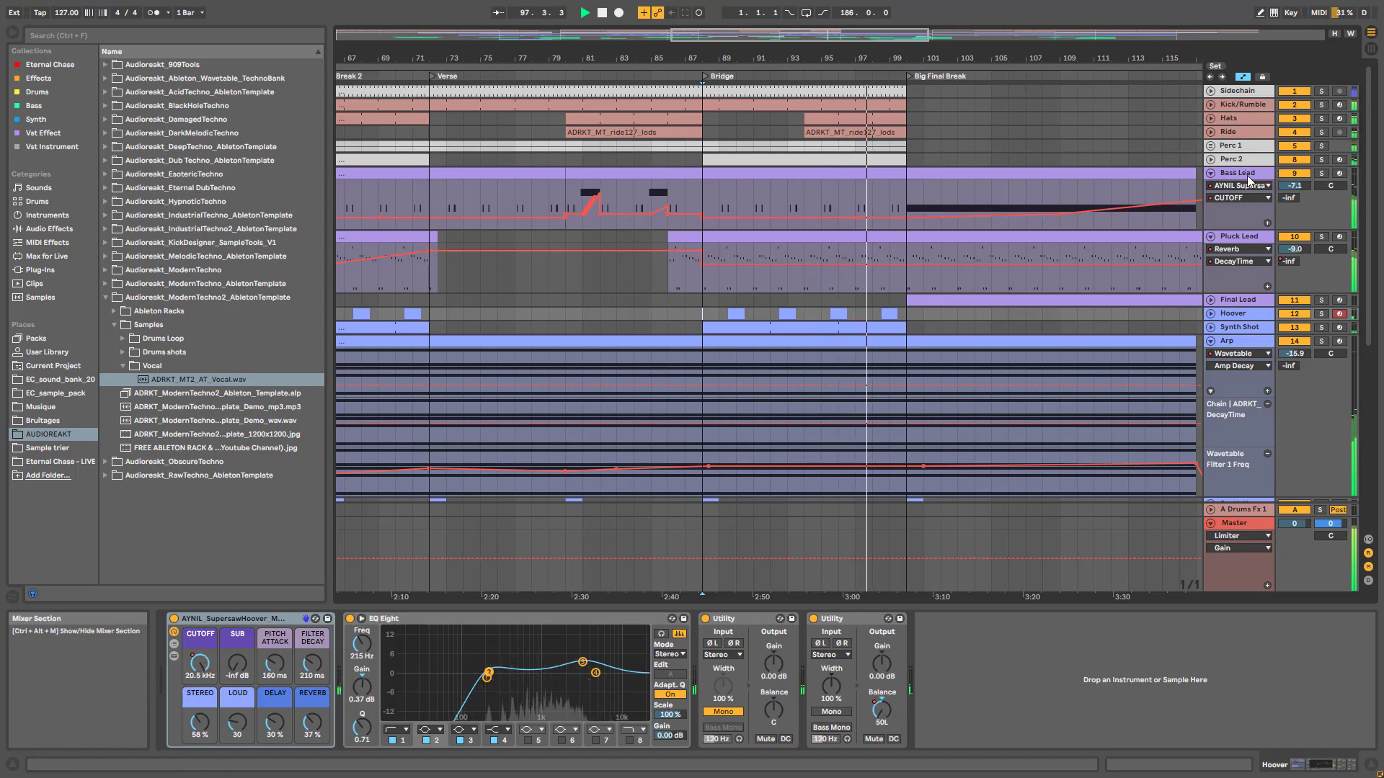
# - Play the Pluck Lead track soloed from bar 95, unsolo it to hear the full mix, and stop around bar 99
pyautogui.moveTo(706, 34); pyautogui.dragTo(775, 37)
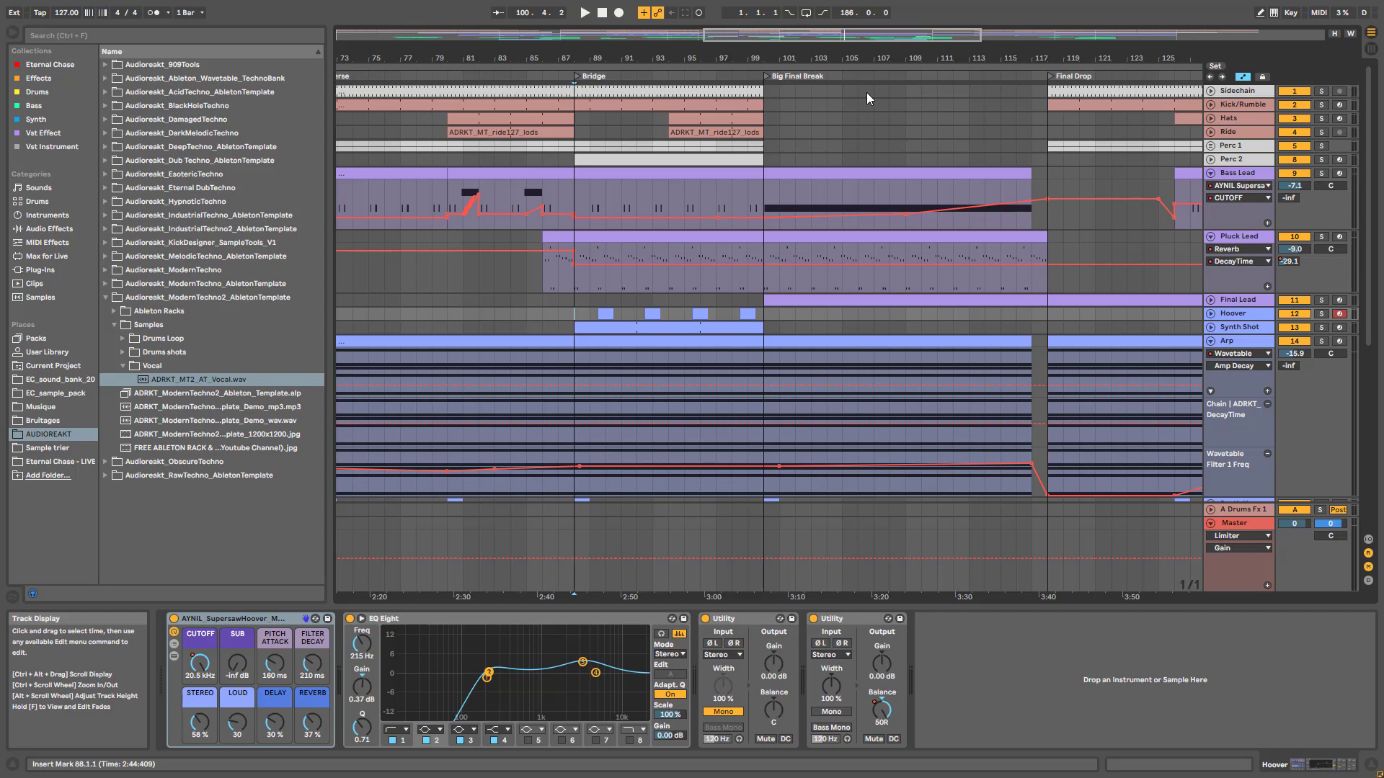
pyautogui.click(684, 283)
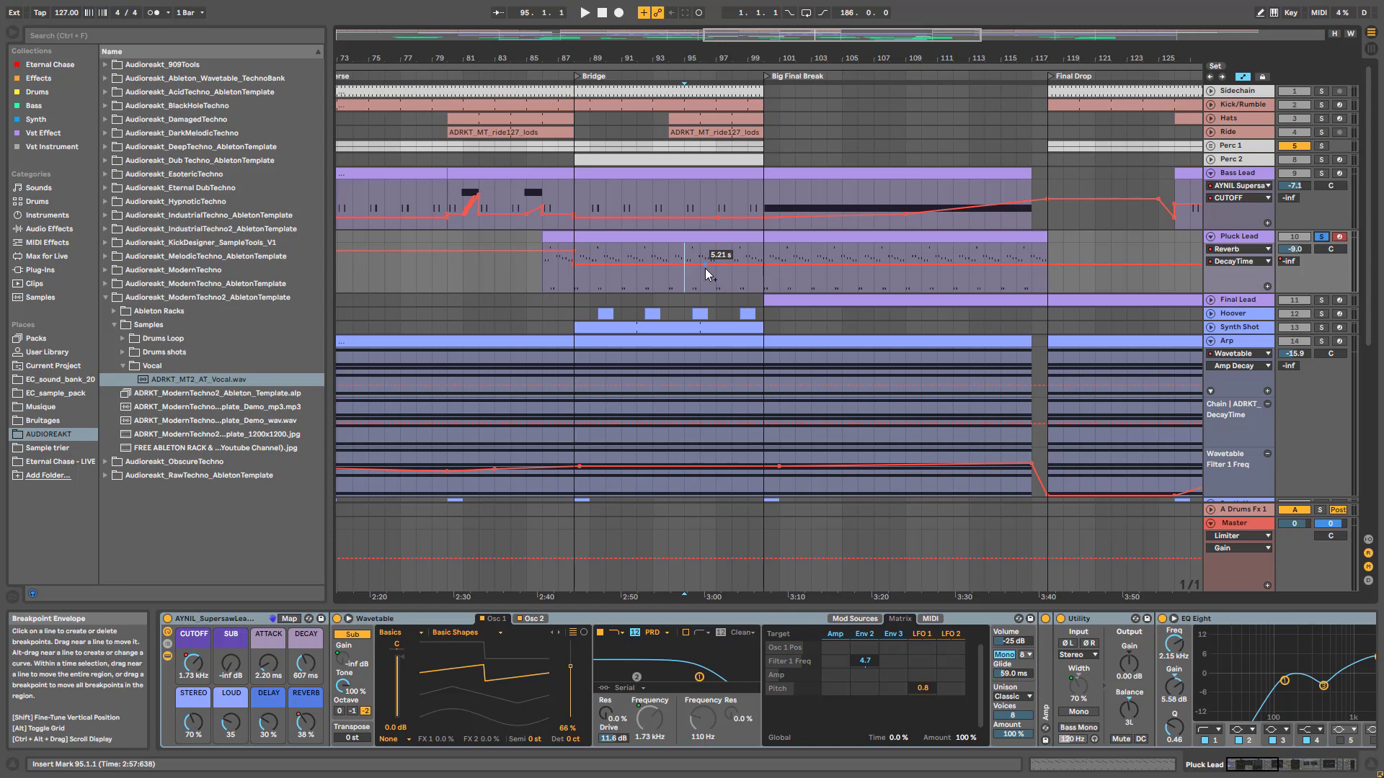
pyautogui.press('space')
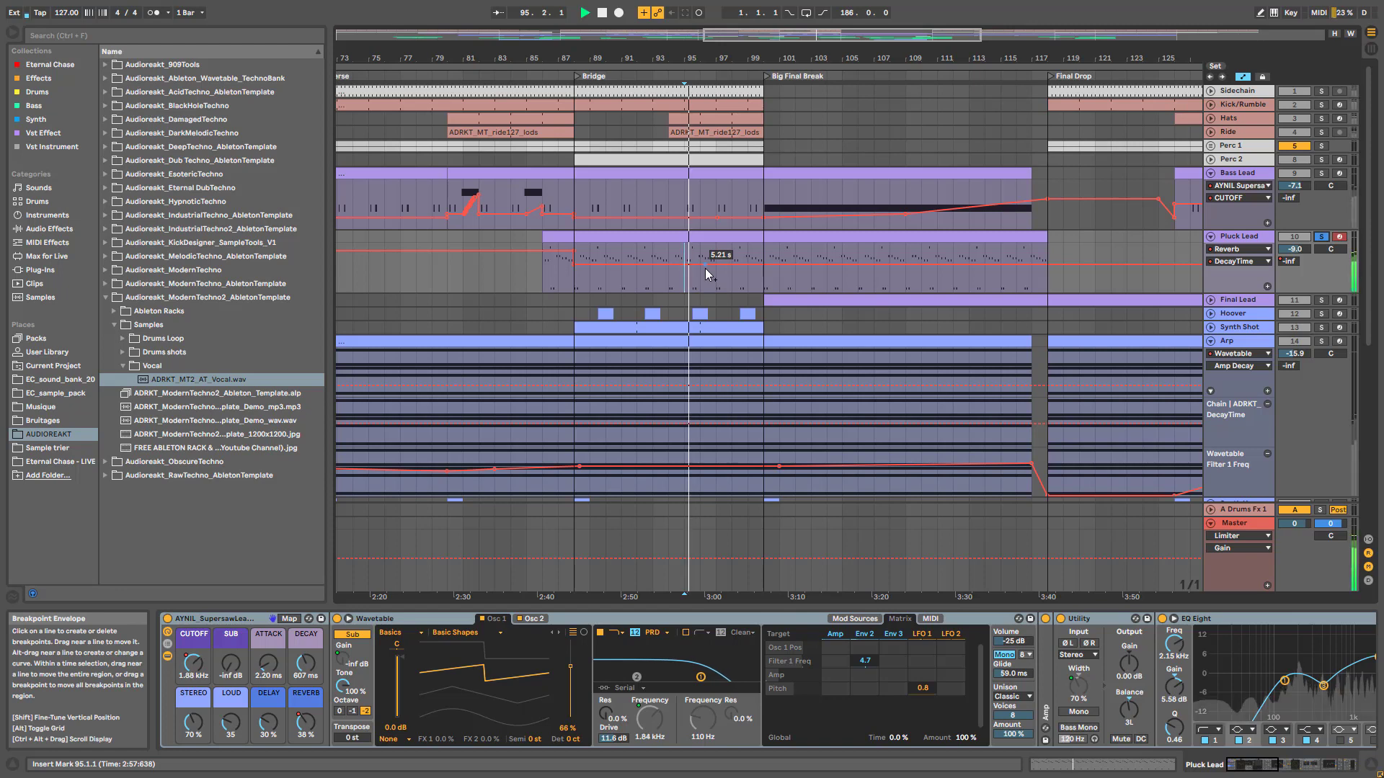
pyautogui.click(1320, 238)
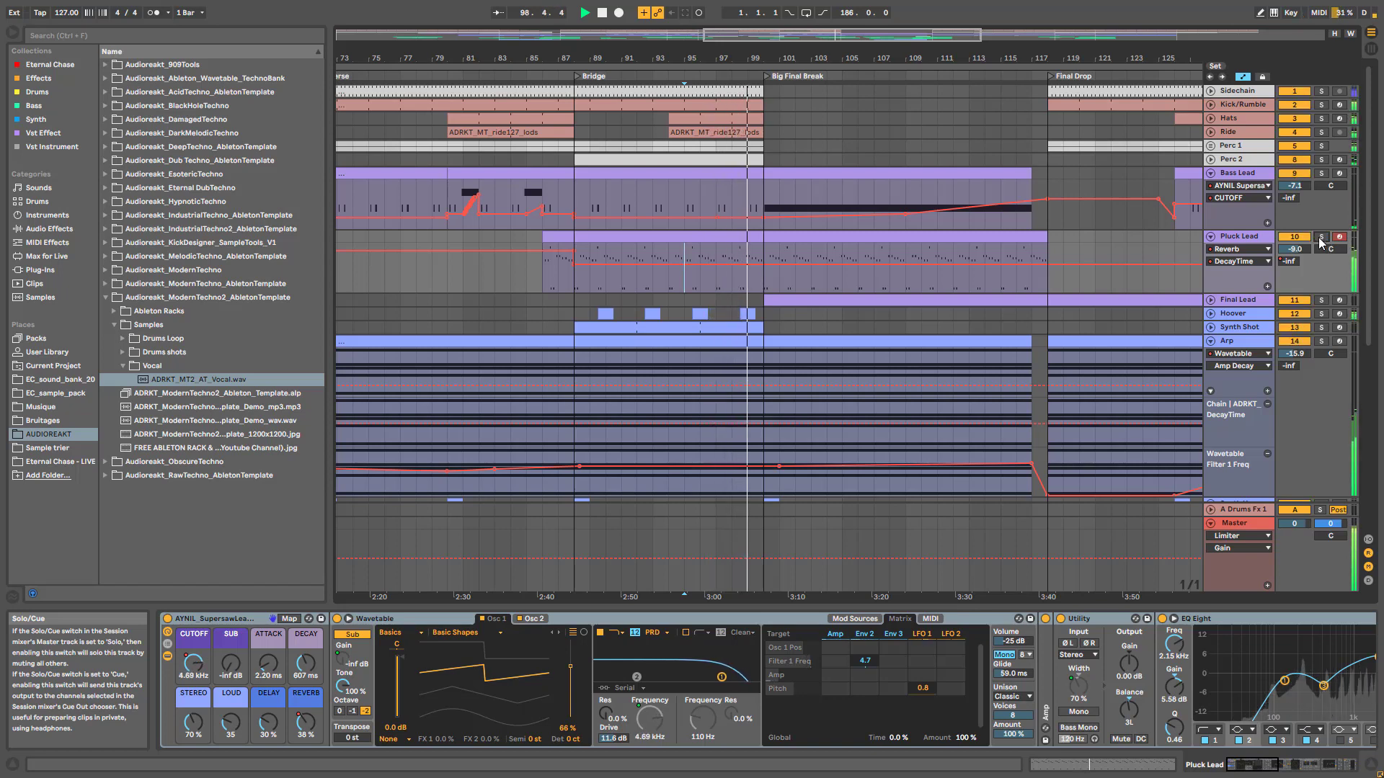
pyautogui.press('space')
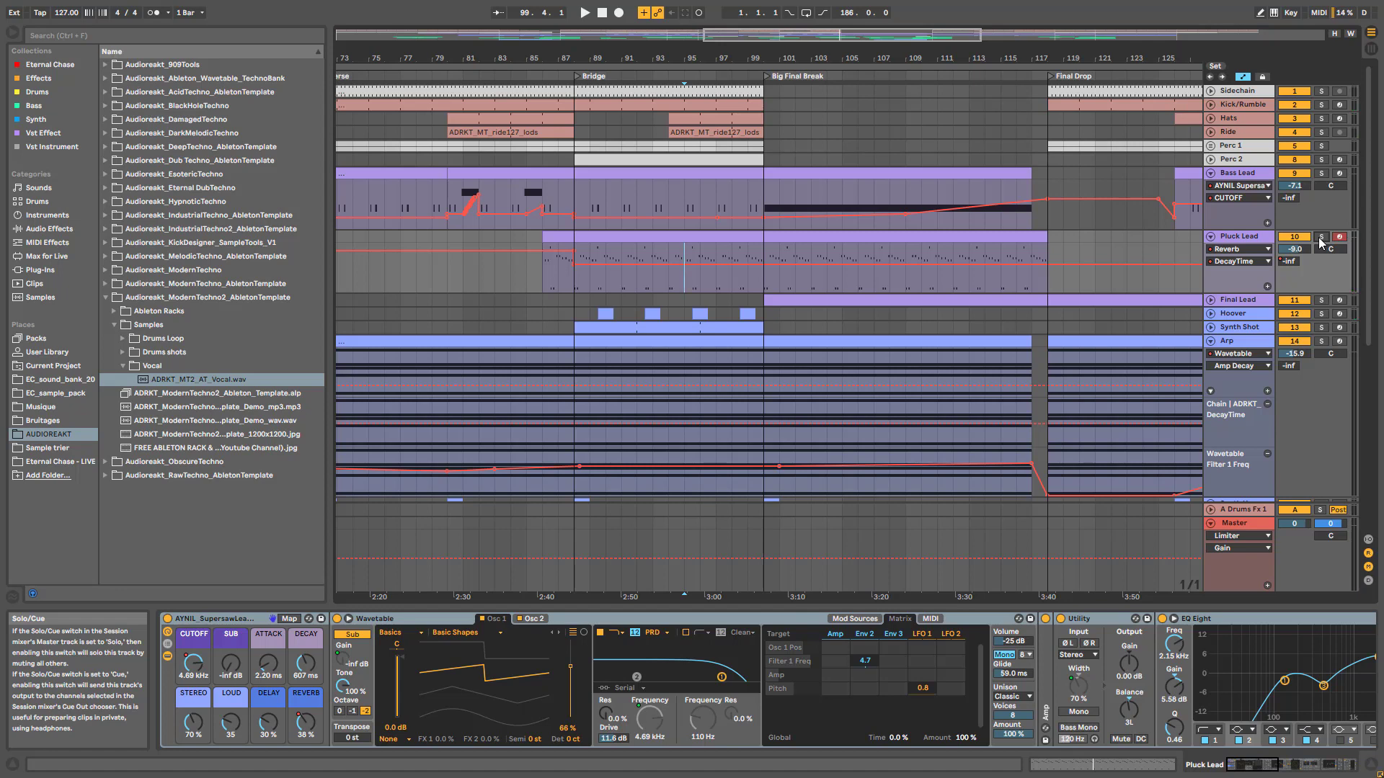
# - Place the insert marker at bar 99 on the Bass Lead track and examine the clips and Sfx of the Big Final Break
pyautogui.click(746, 287)
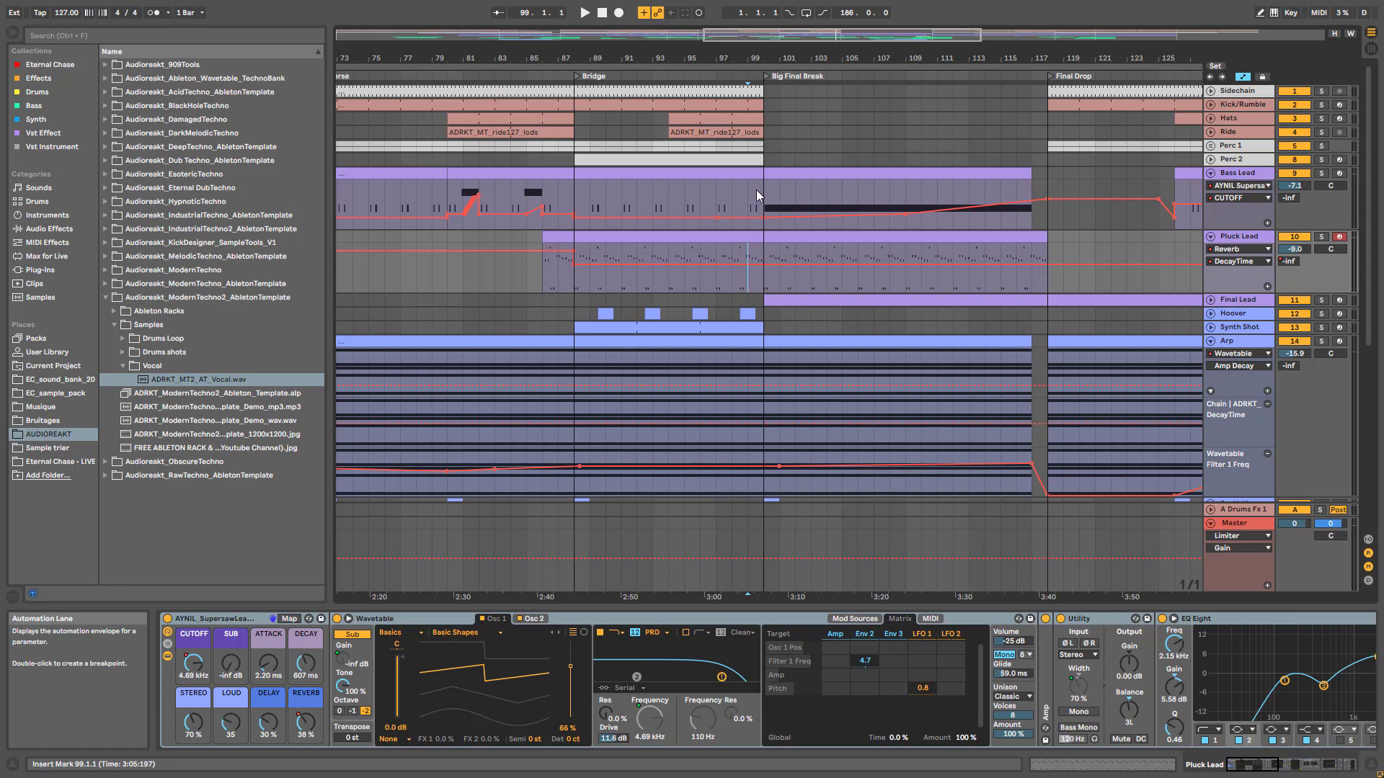
pyautogui.moveTo(837, 34); pyautogui.dragTo(865, 12)
pyautogui.moveTo(639, 57); pyautogui.dragTo(651, 58)
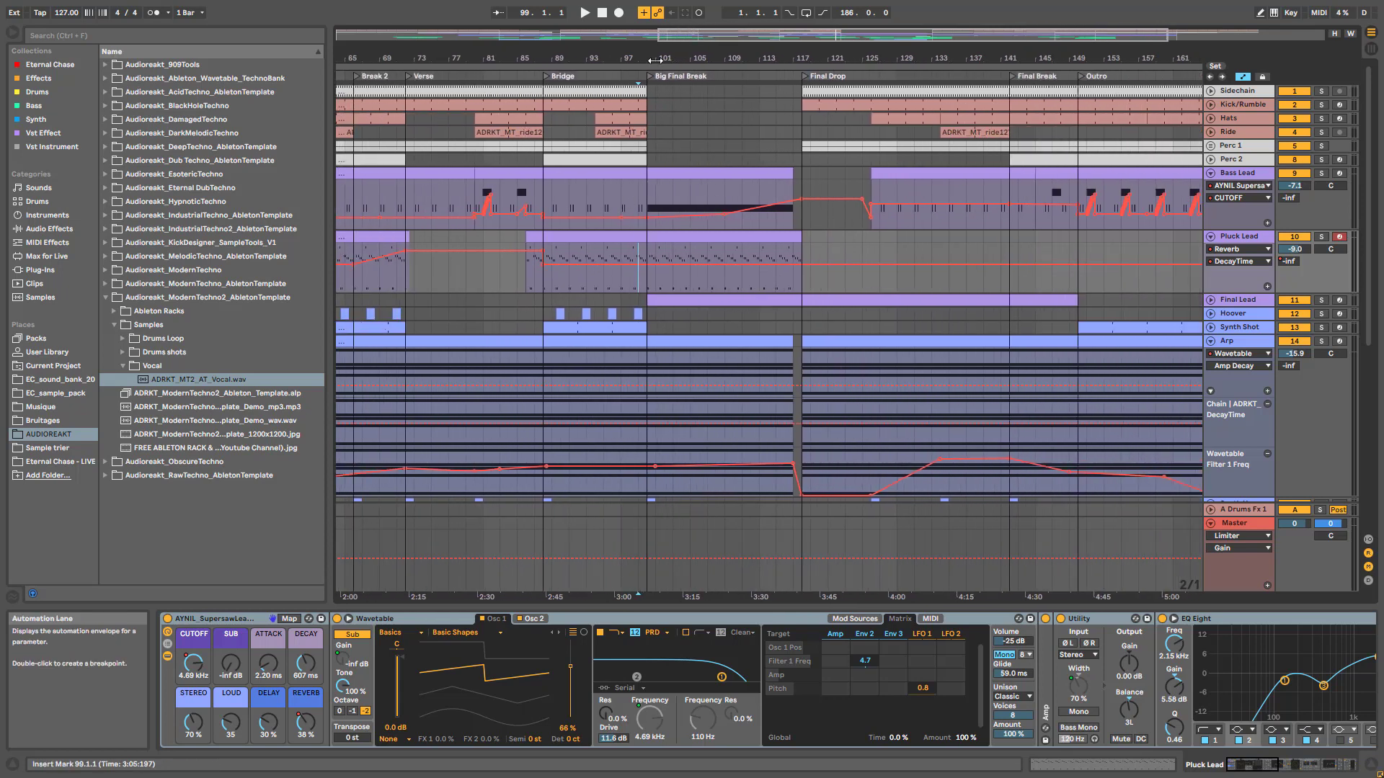
pyautogui.click(633, 192)
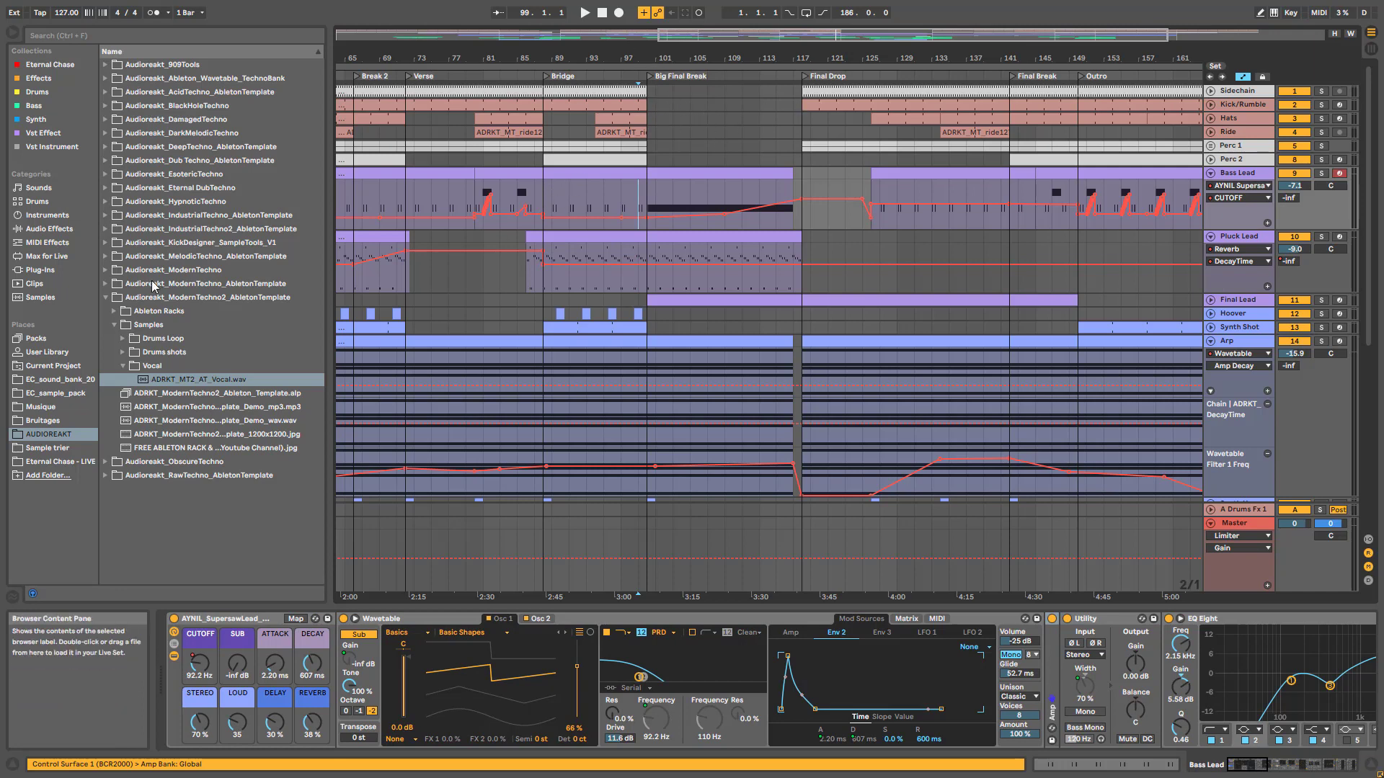
pyautogui.scroll(-8, 628, 340)
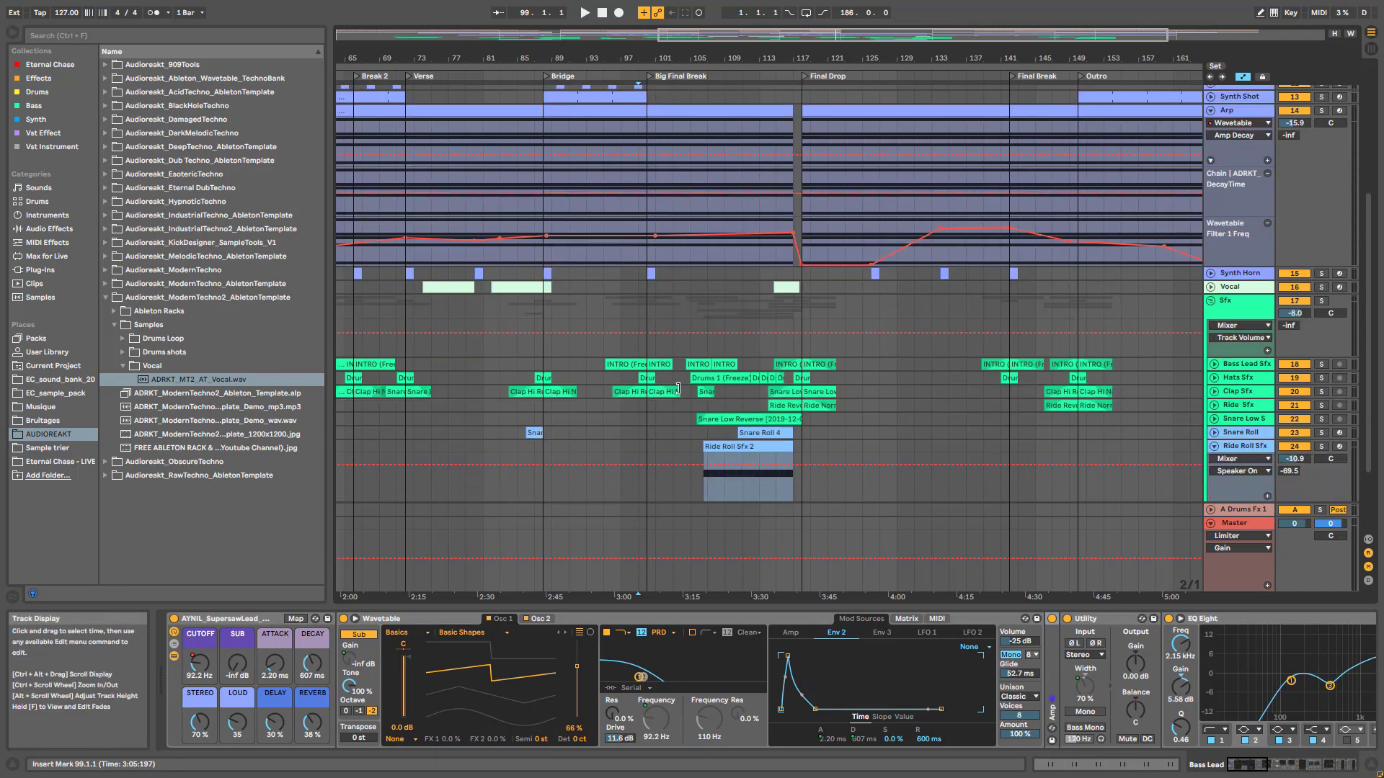
pyautogui.scroll(8, 669, 287)
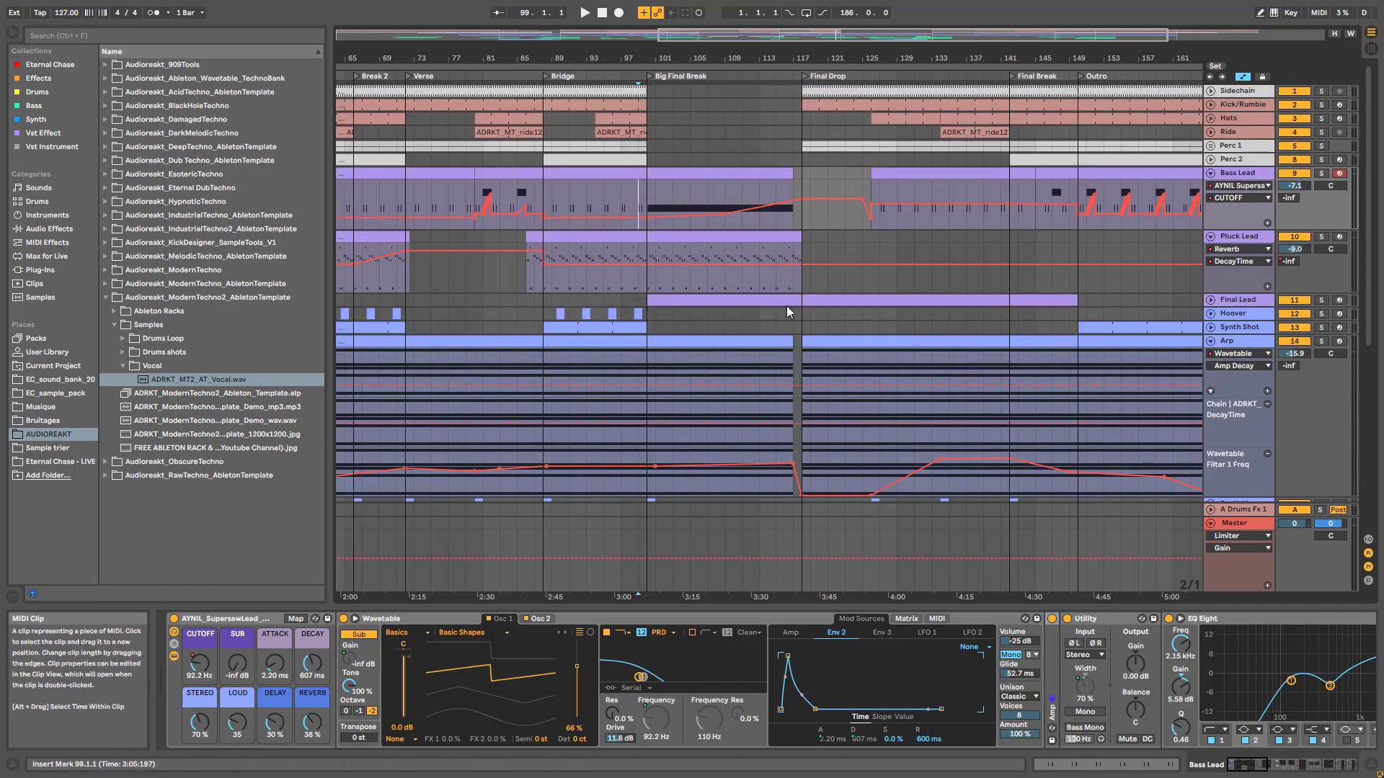
# - Unfold the Final Lead automation and display the Pluck Lead's CUTOFF automation, followed by its Mixer send A-Drums Fx 1 automation
pyautogui.click(1212, 300)
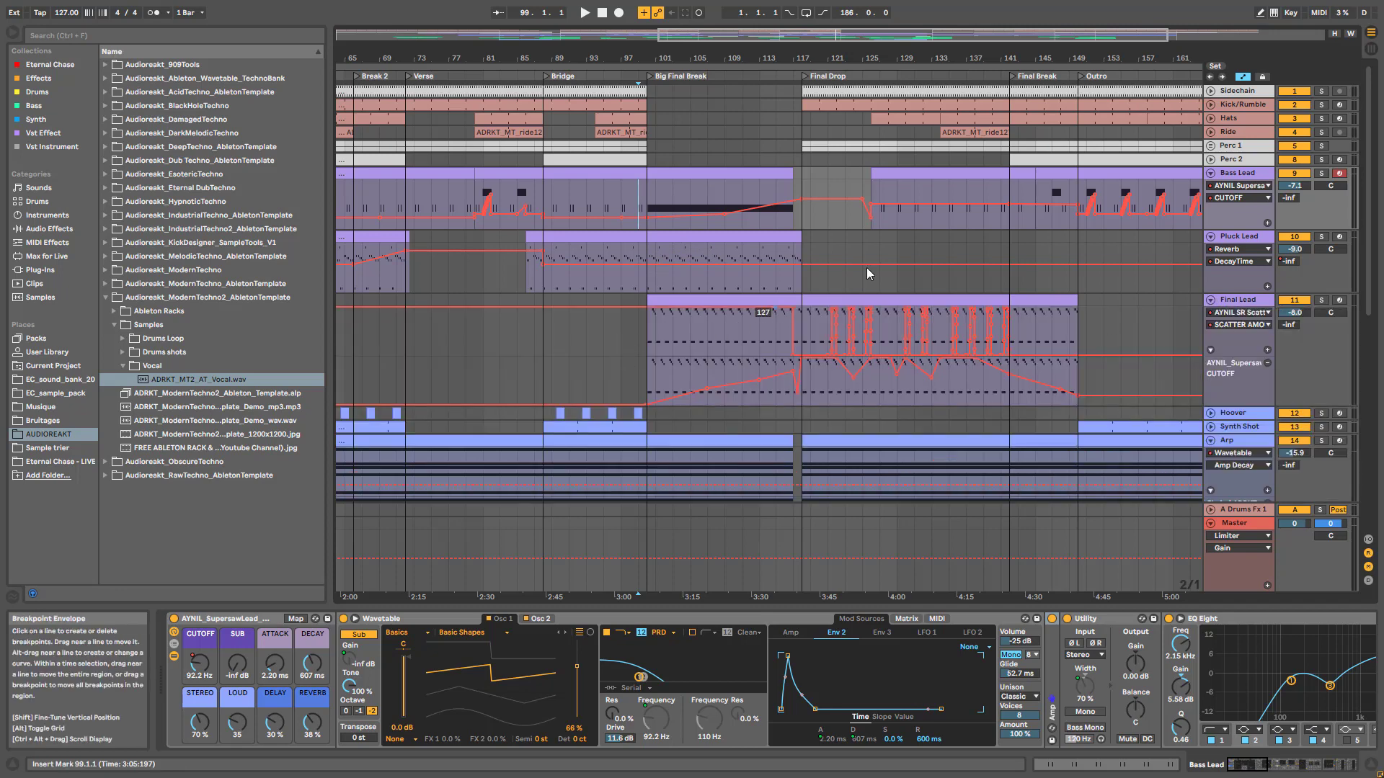
pyautogui.click(1239, 250)
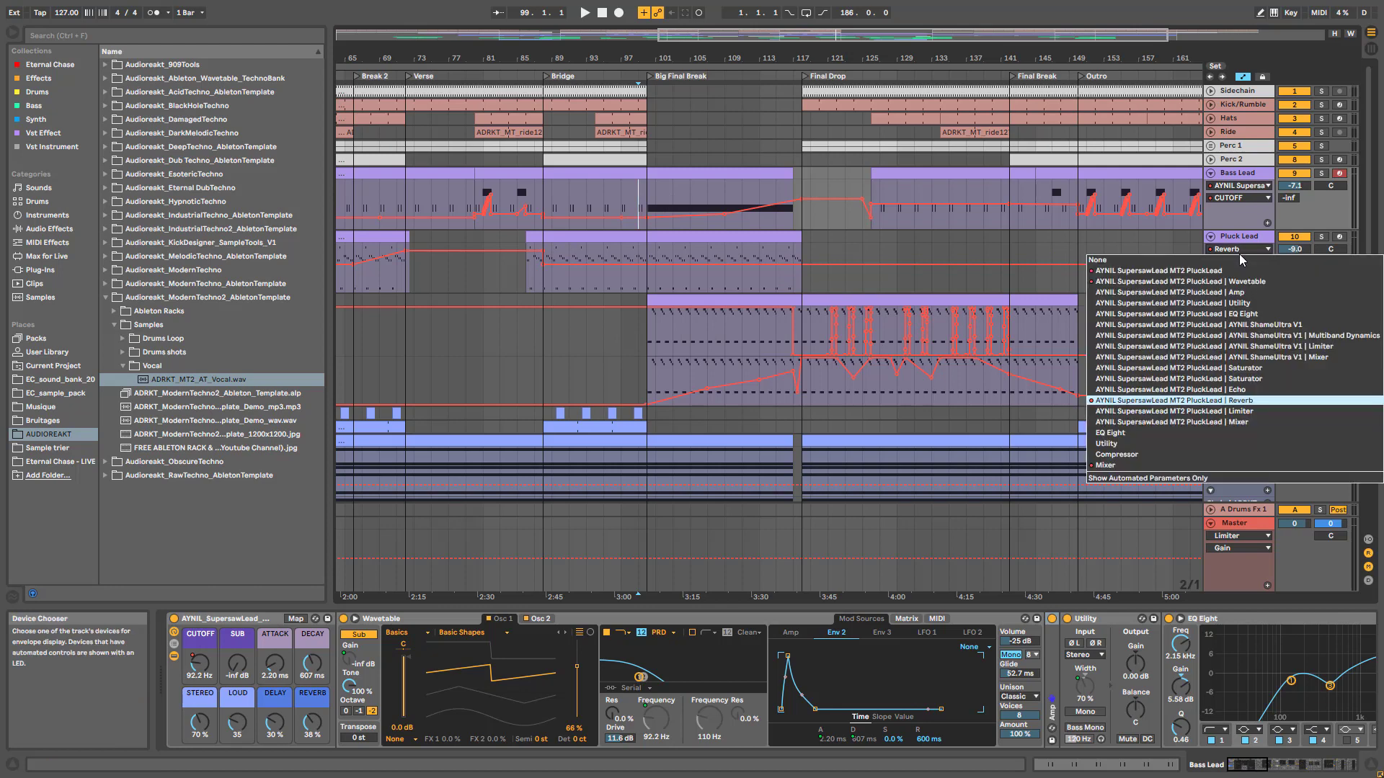
pyautogui.click(1153, 269)
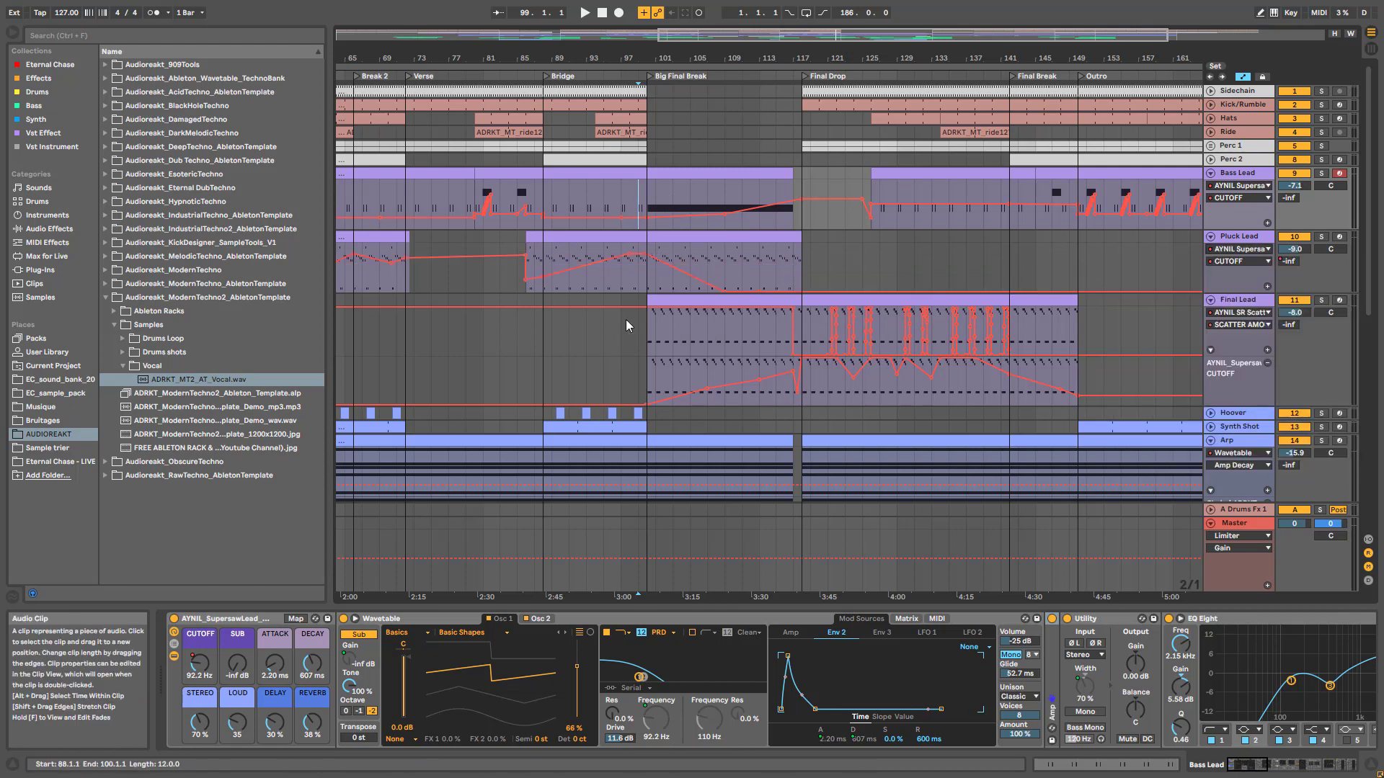
pyautogui.click(1293, 262)
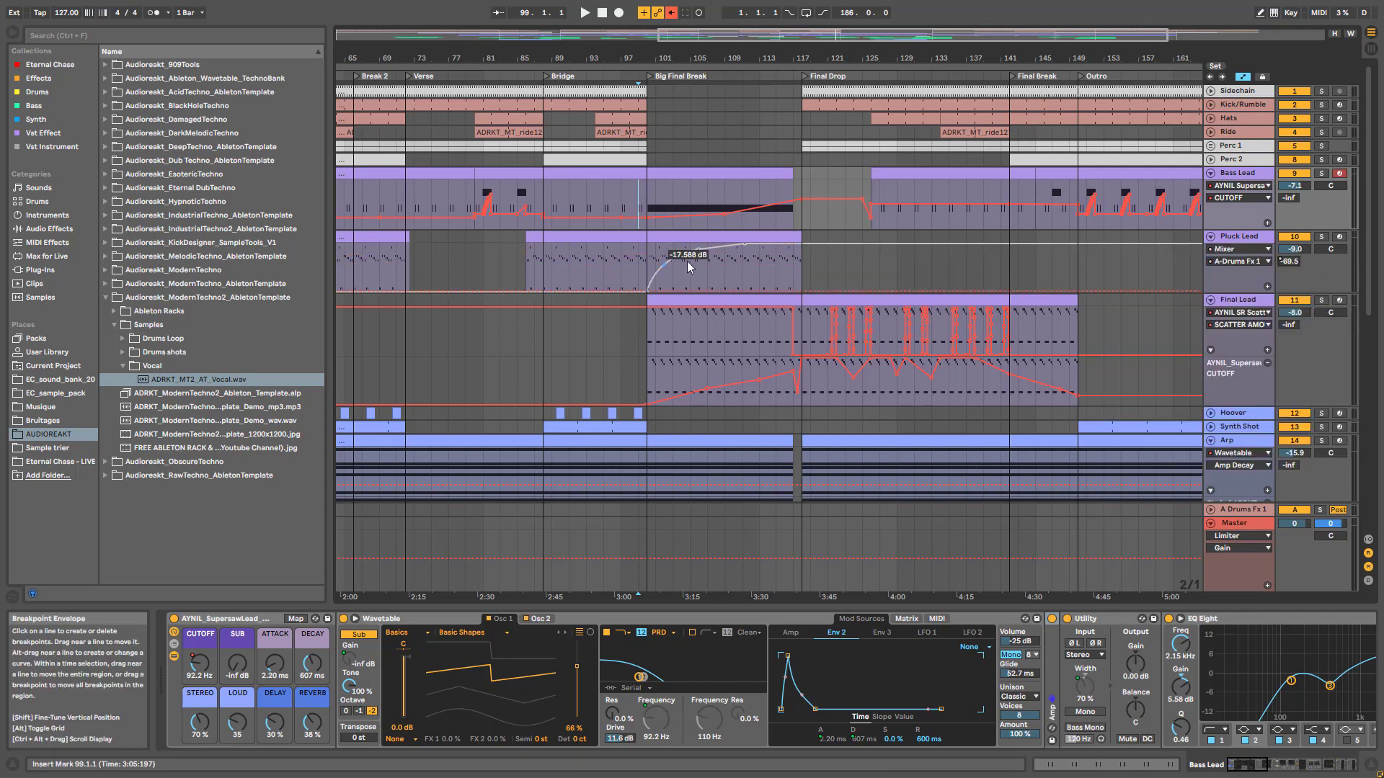
# - Re-enable the overridden automation and examine the Big Final Break's Bass Lead clip, Arp filter automation and Sfx clips
pyautogui.click(671, 13)
pyautogui.click(741, 174)
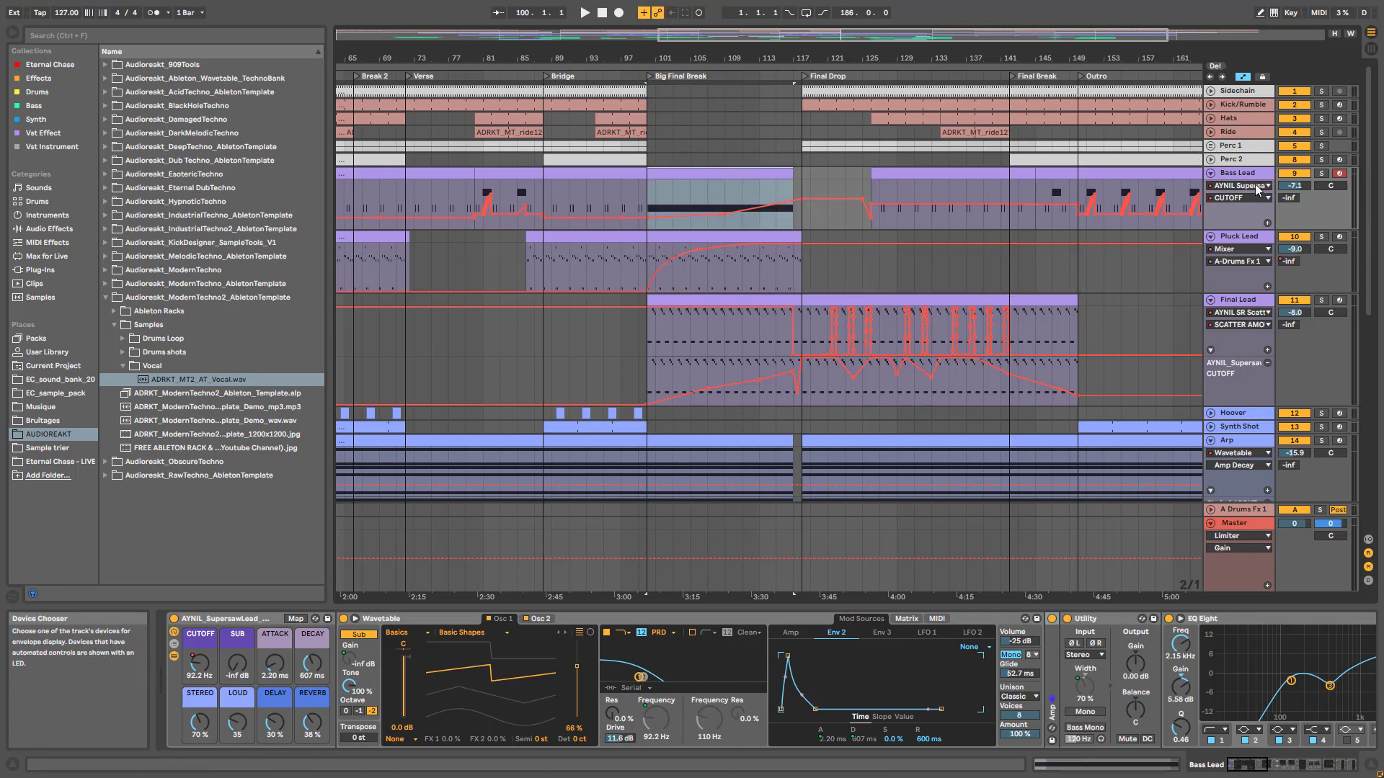
pyautogui.click(1245, 174)
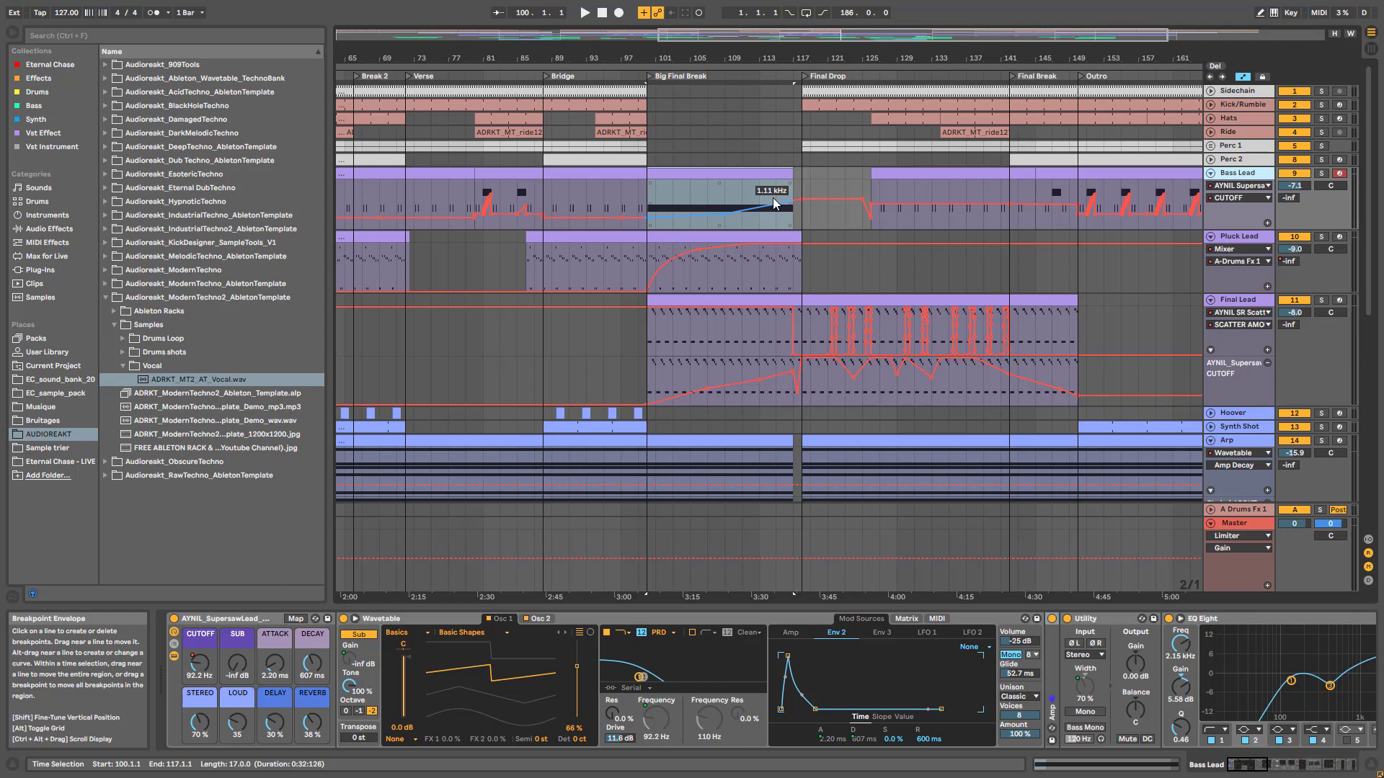
pyautogui.scroll(-8, 621, 358)
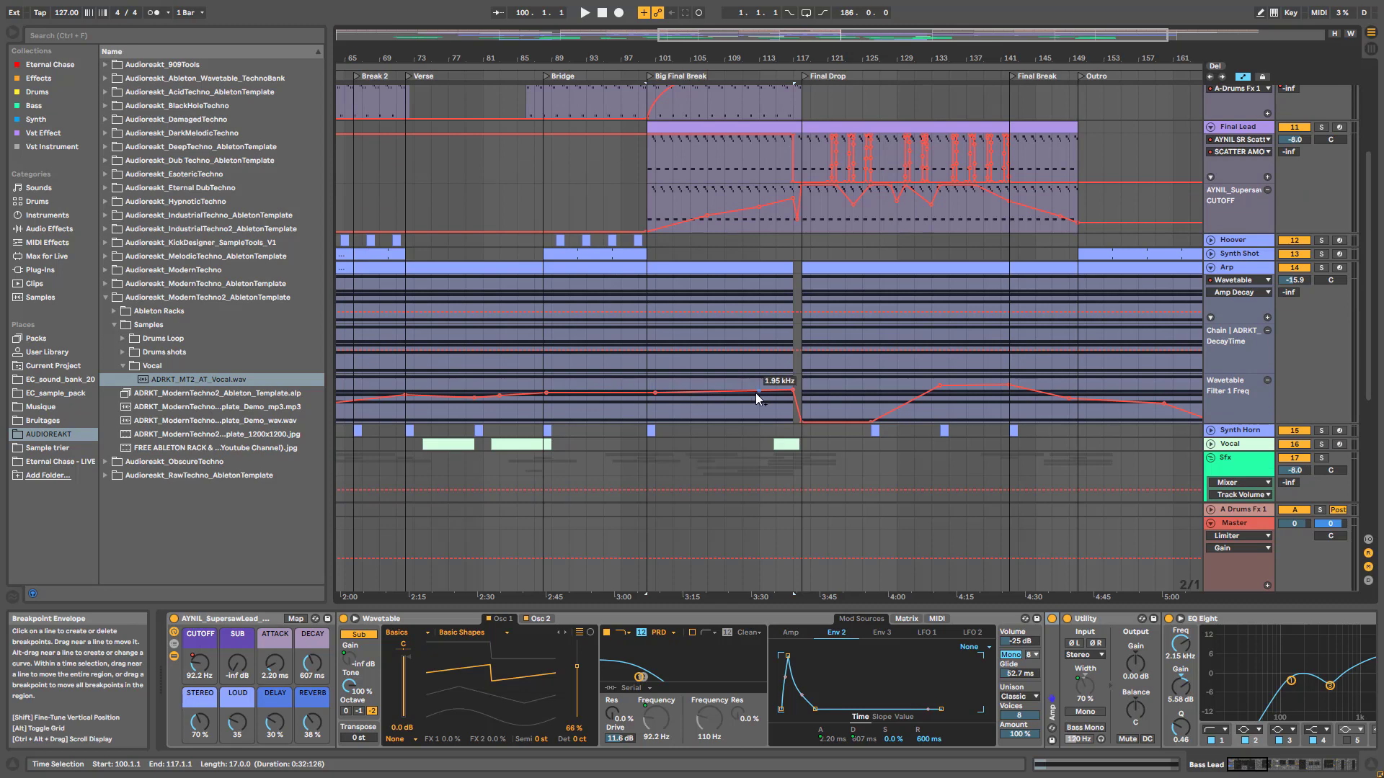
pyautogui.scroll(-9, 740, 391)
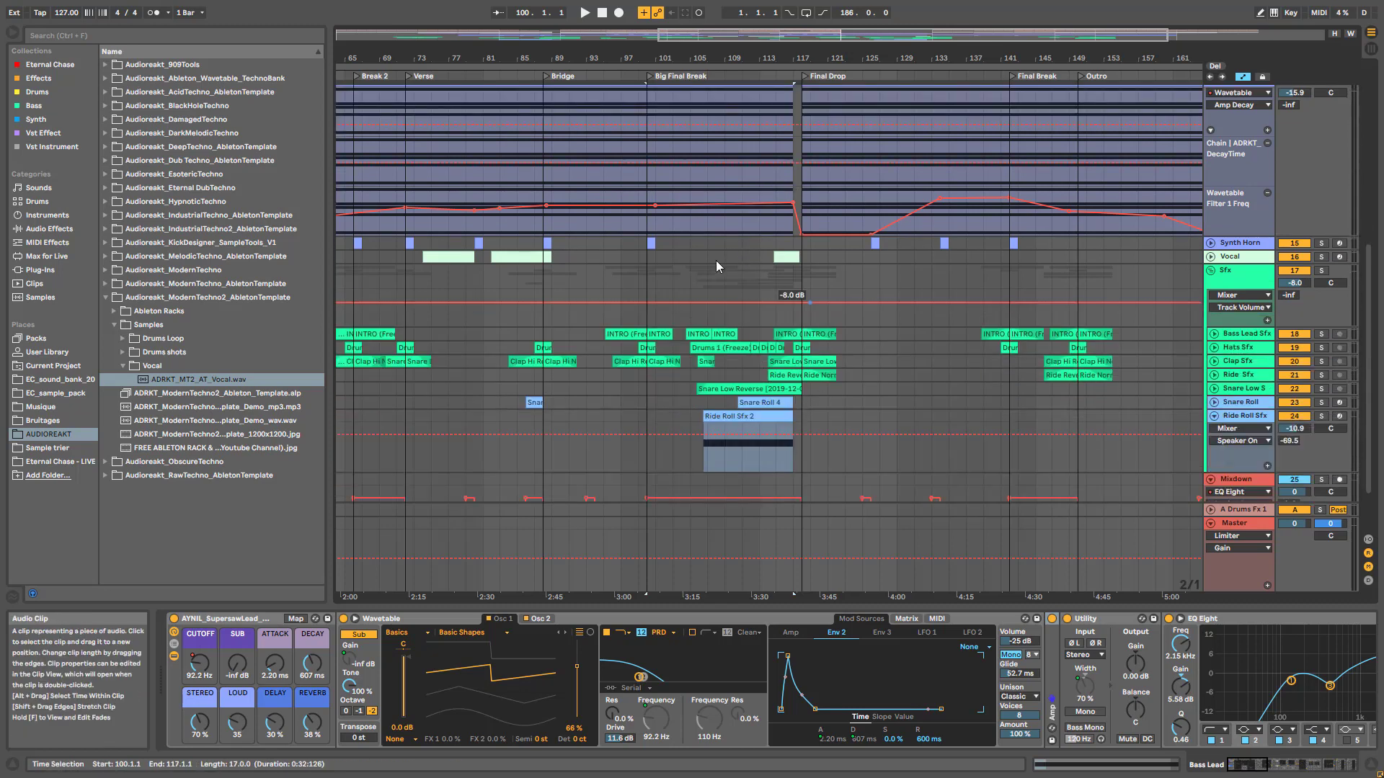
pyautogui.scroll(4, 751, 409)
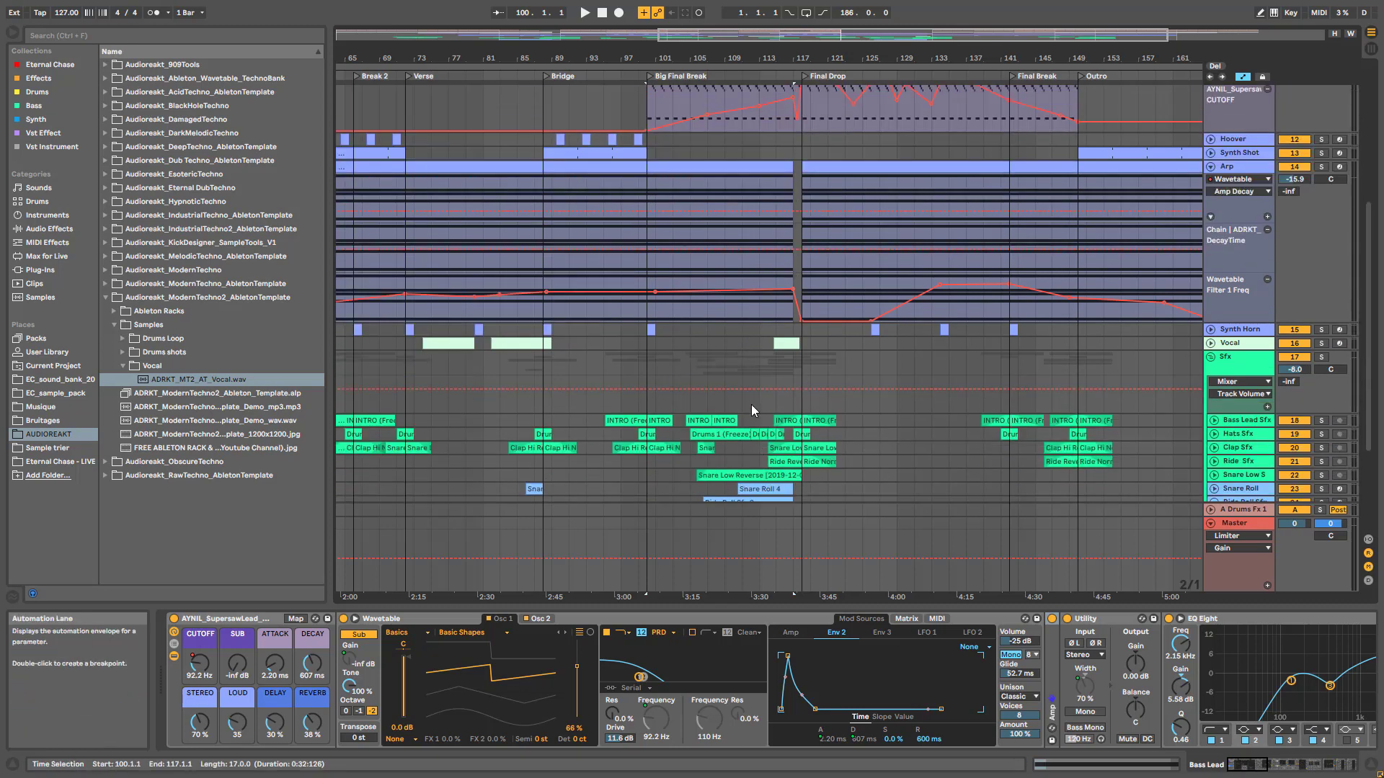
pyautogui.scroll(8, 754, 404)
# - Place the insert marker at bar 97 on the Final Lead track and play into the Big Final Break
pyautogui.click(651, 261)
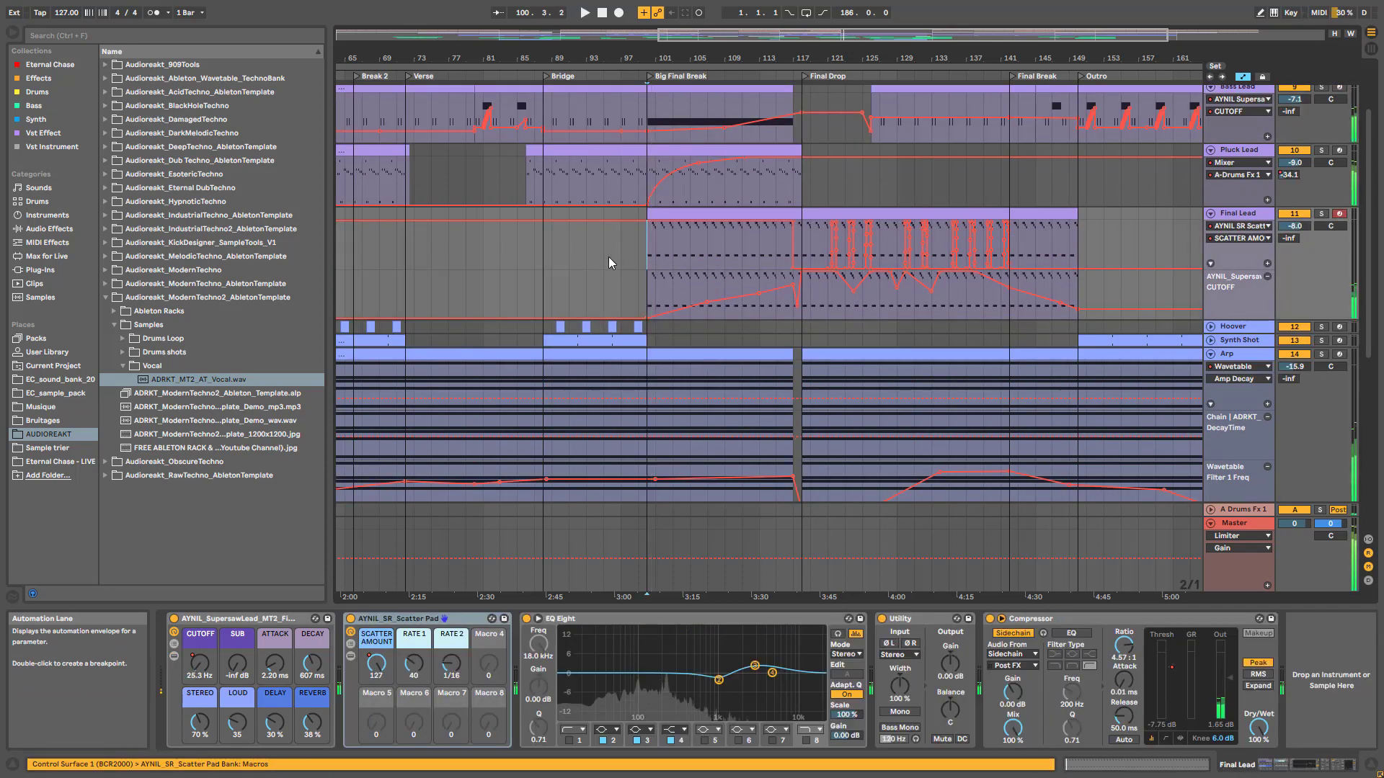
pyautogui.click(608, 257)
pyautogui.click(616, 252)
pyautogui.press('space')
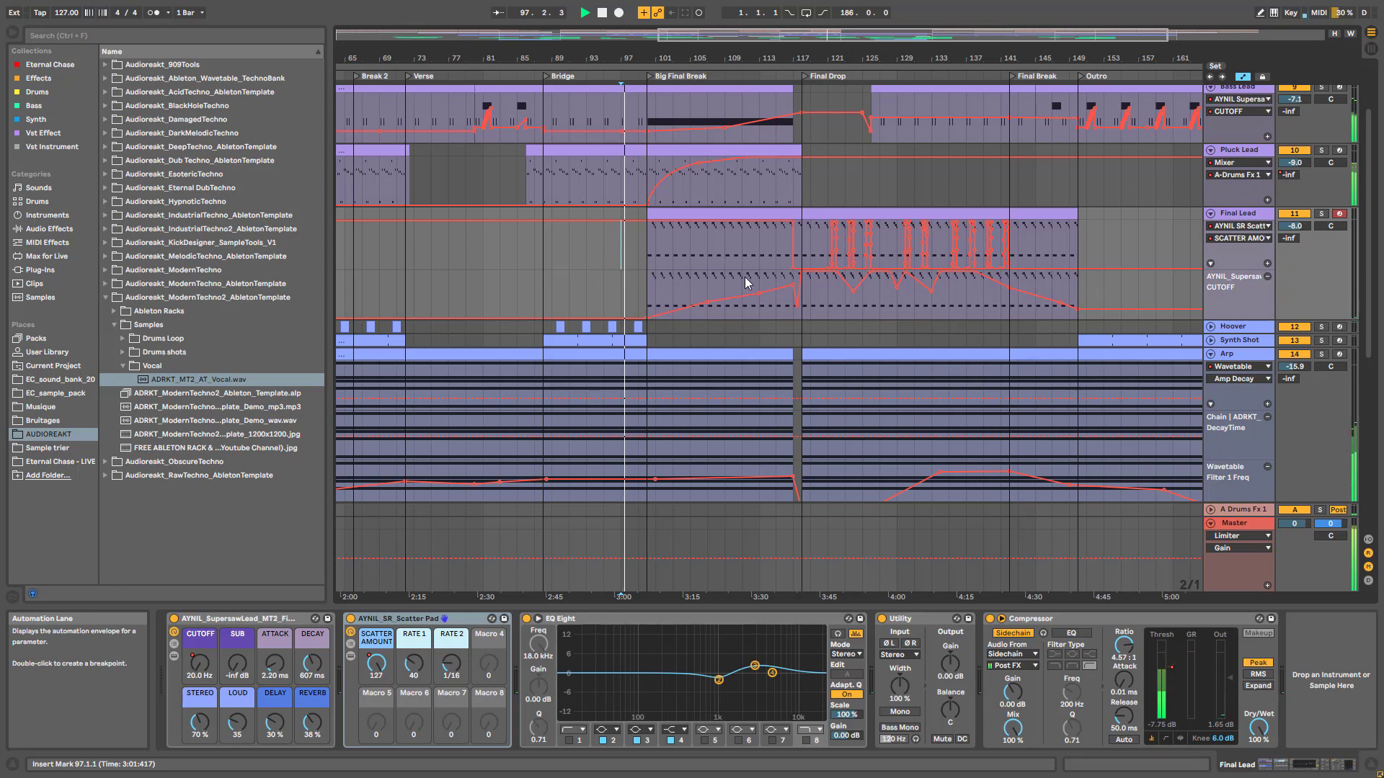
pyautogui.scroll(4, 748, 285)
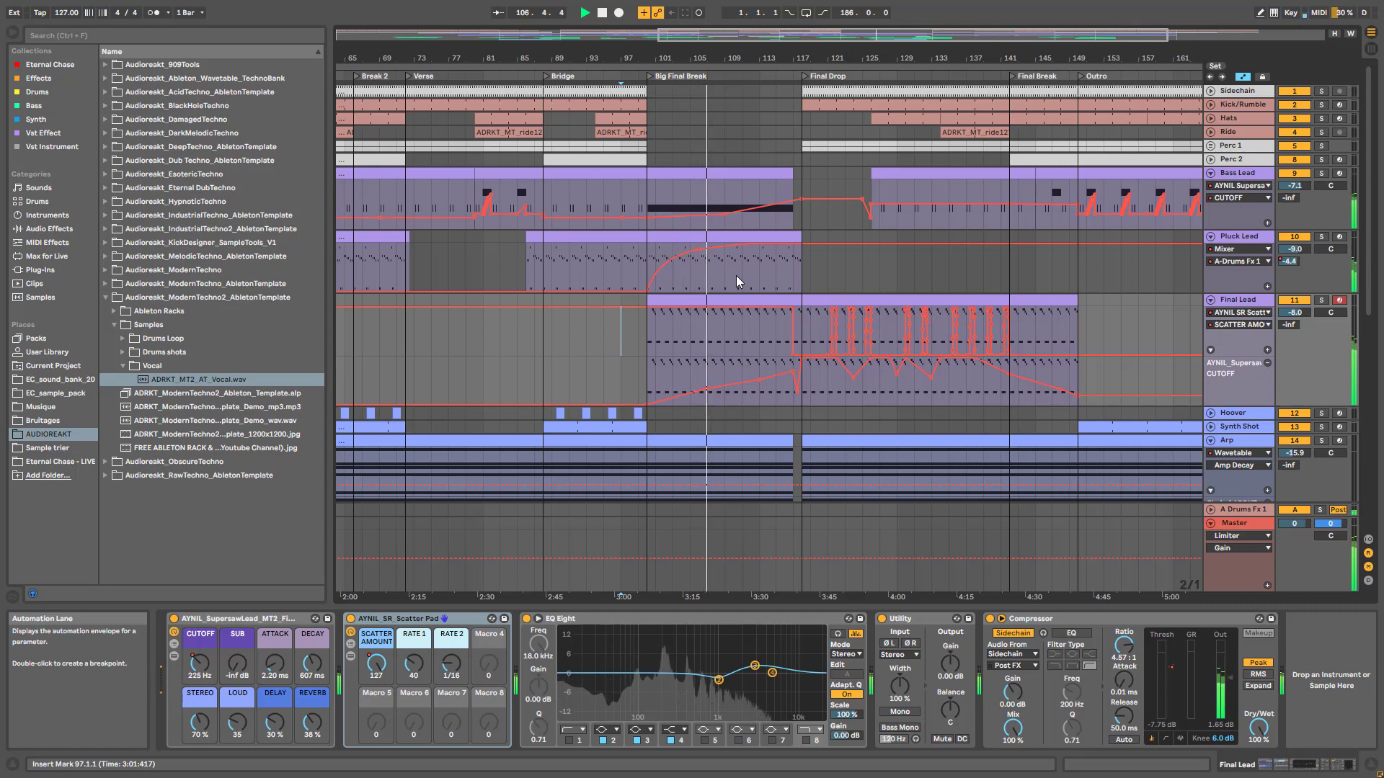
# - Unfold the Hats Sfx and Snare Low Stretch tracks during playback and stop around bar 119 in the Final Drop
pyautogui.scroll(-2, 737, 276)
pyautogui.scroll(-7, 737, 275)
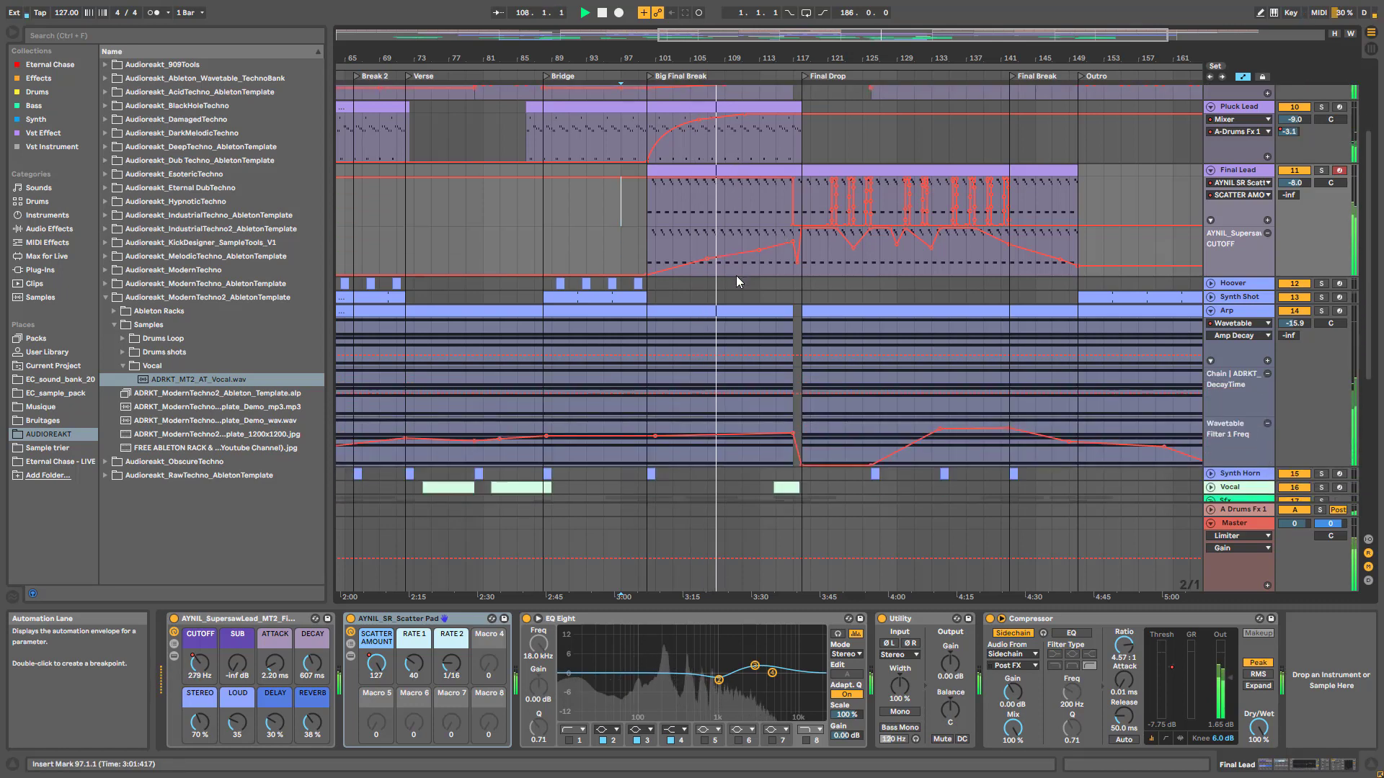
pyautogui.scroll(-7, 736, 276)
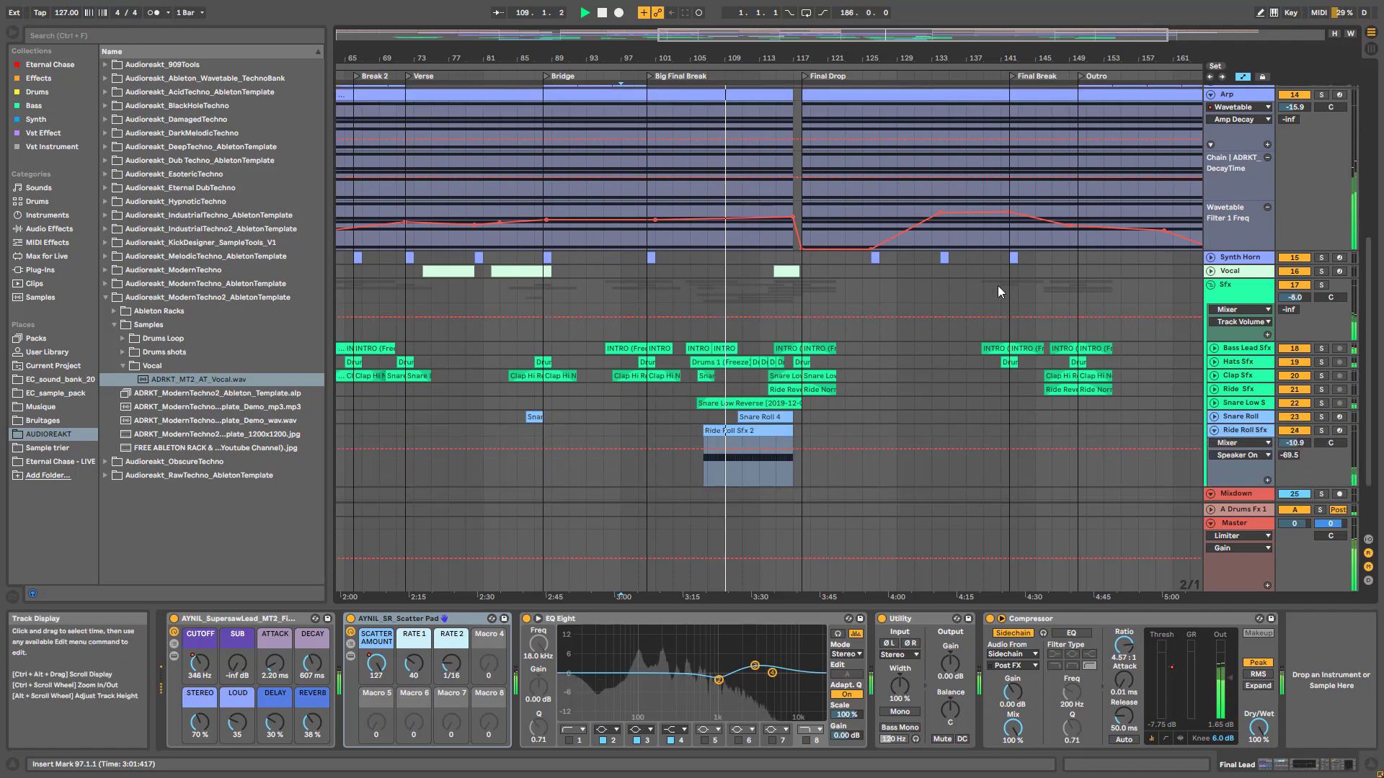
pyautogui.click(1216, 363)
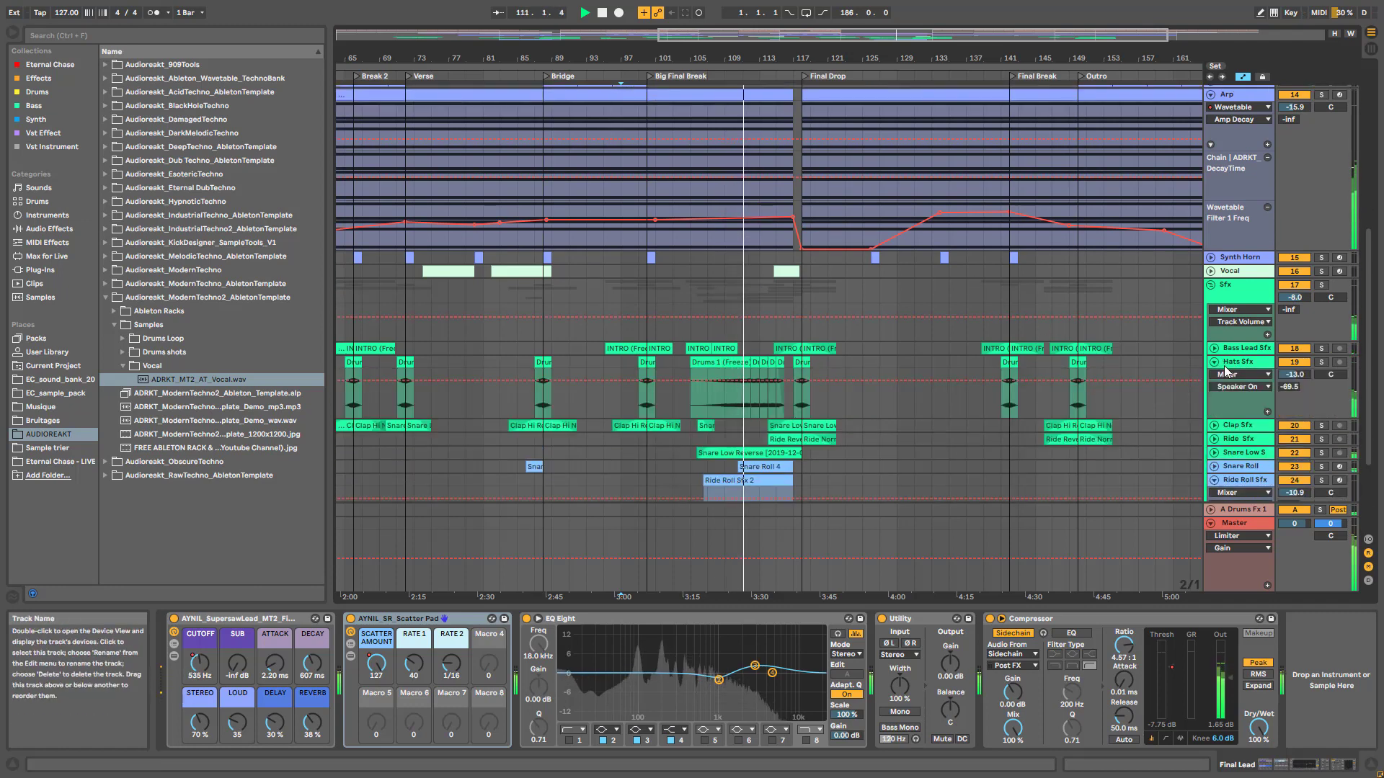
pyautogui.click(1215, 453)
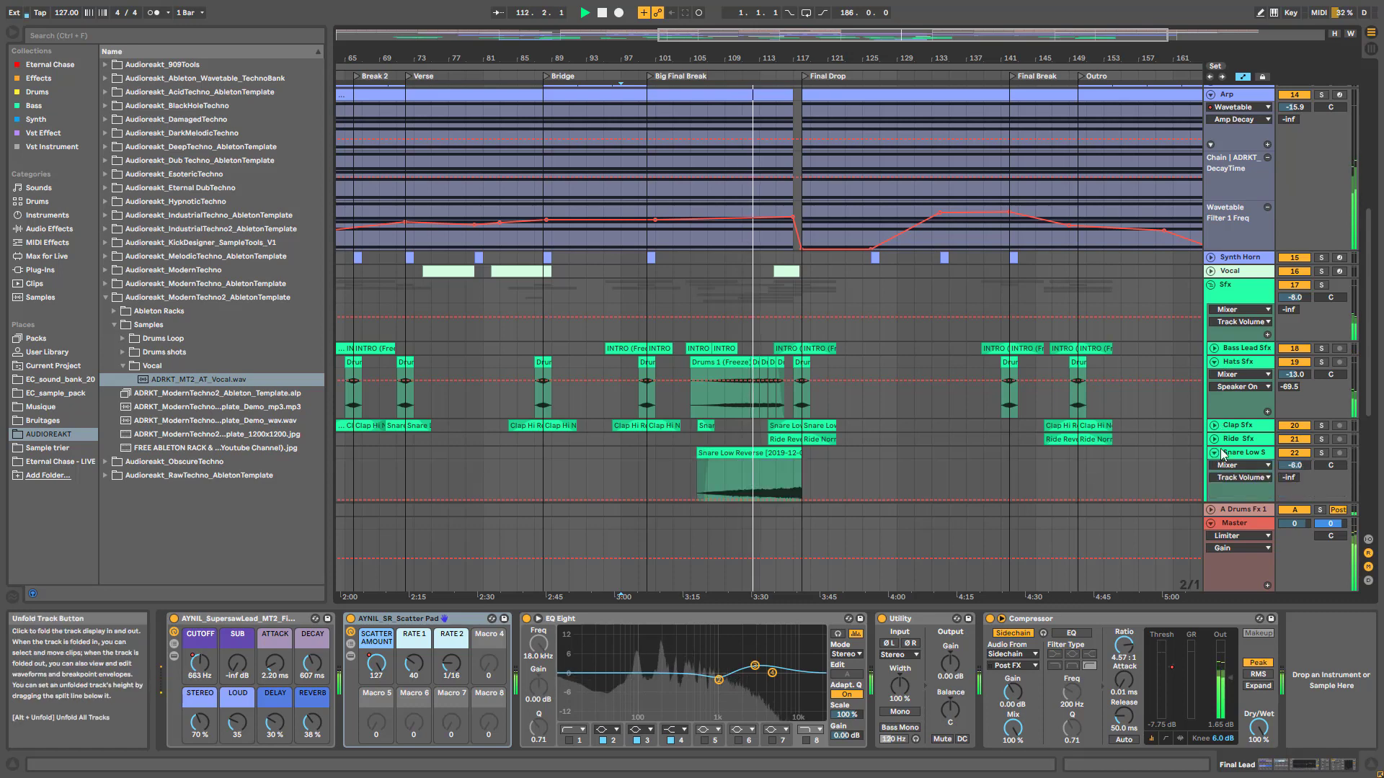
pyautogui.scroll(-4, 1230, 449)
pyautogui.scroll(10, 930, 317)
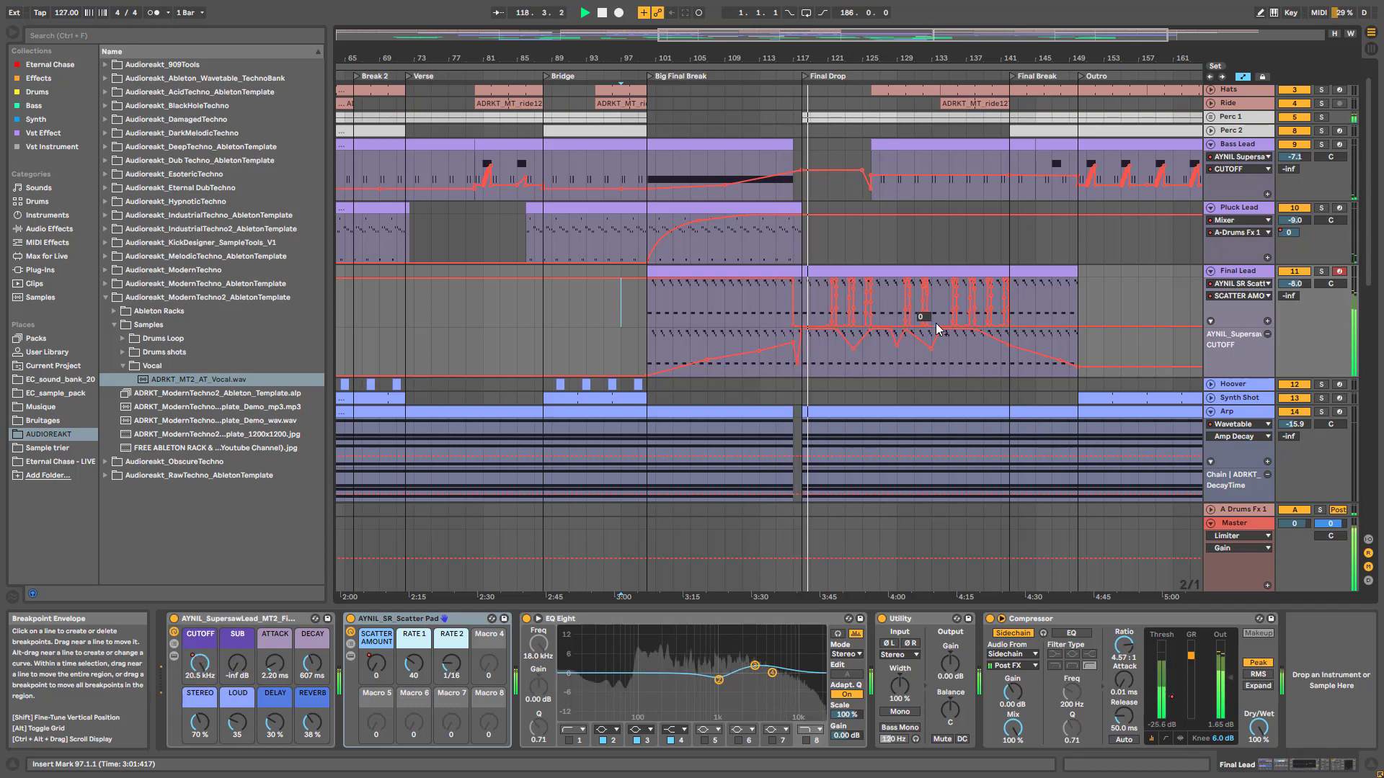
pyautogui.press('space')
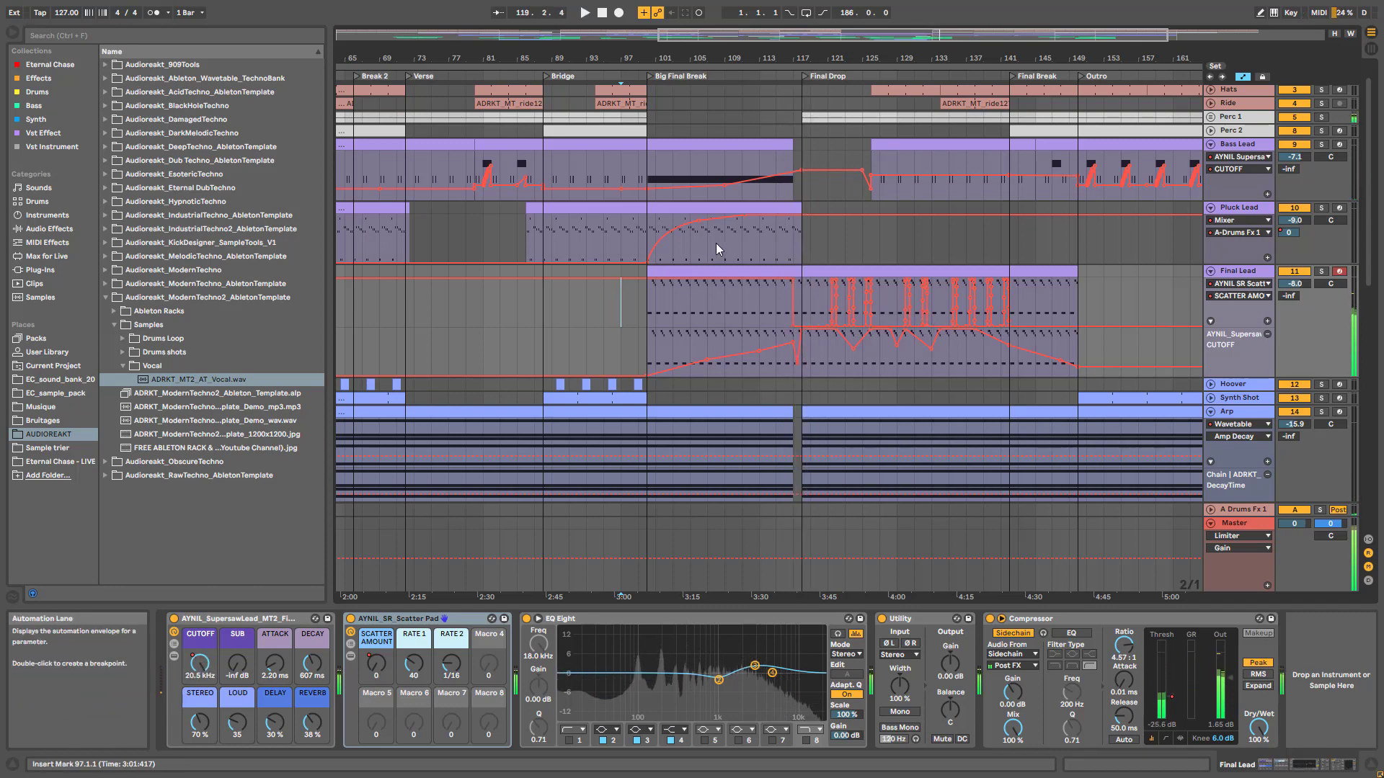
# - Select the Snare Low Reverse clip on the Snare Low Stretch track and unfold the Clap Sfx track
pyautogui.scroll(-3, 721, 289)
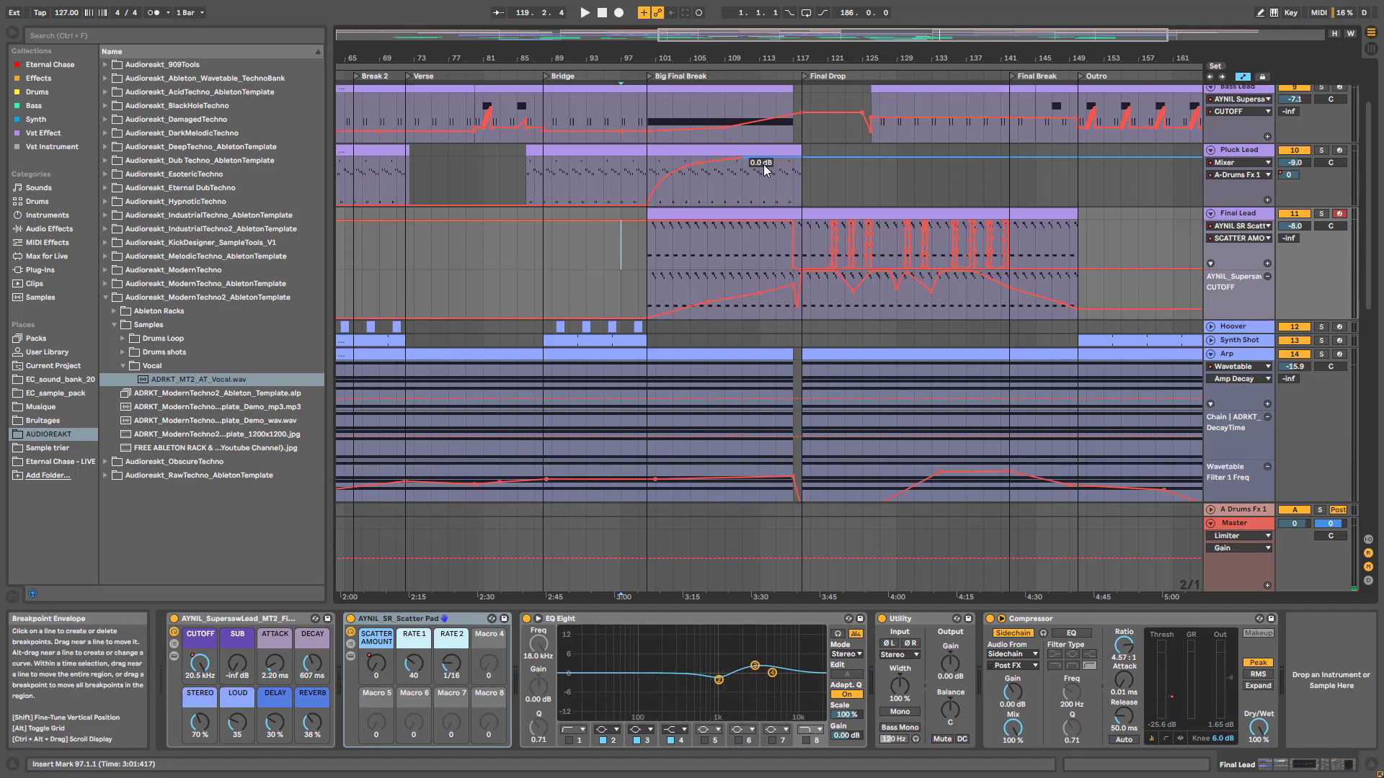
pyautogui.scroll(-12, 757, 173)
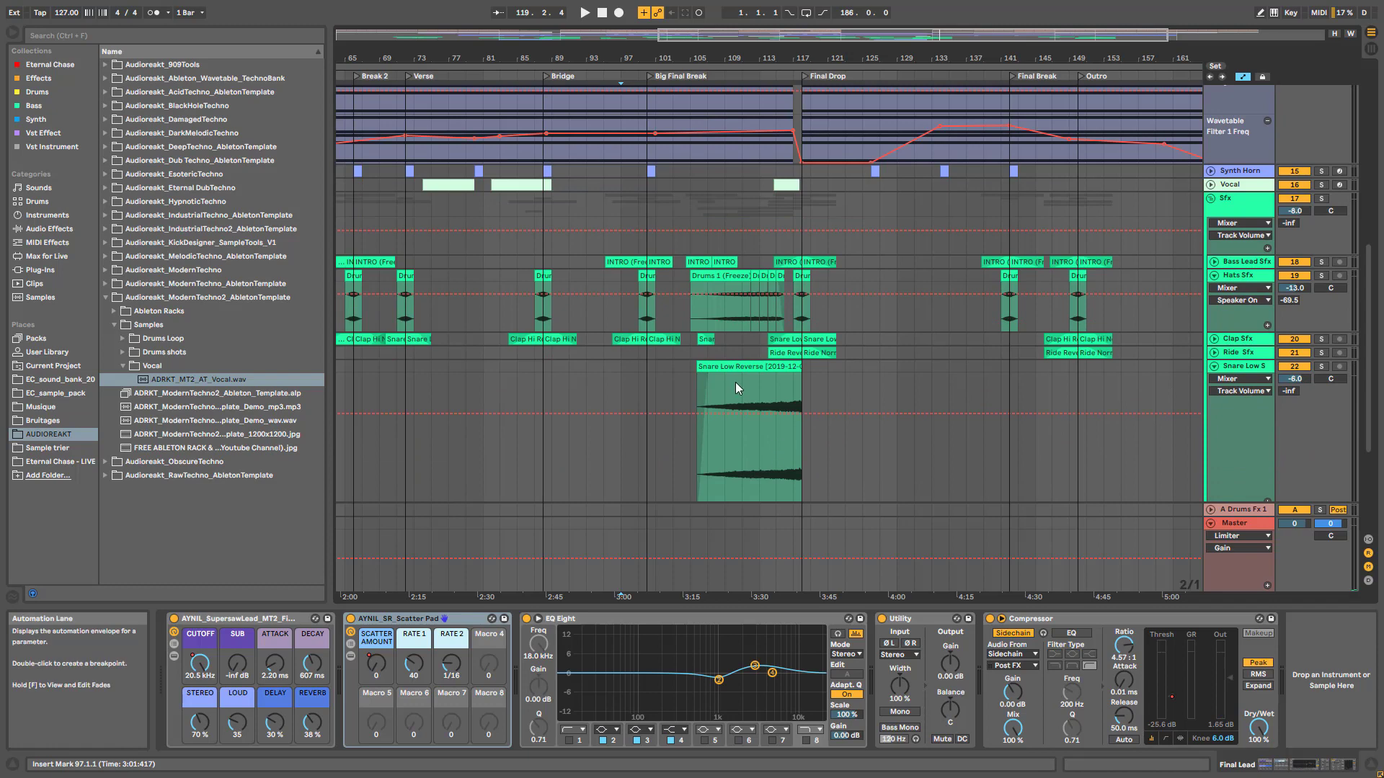
pyautogui.click(756, 369)
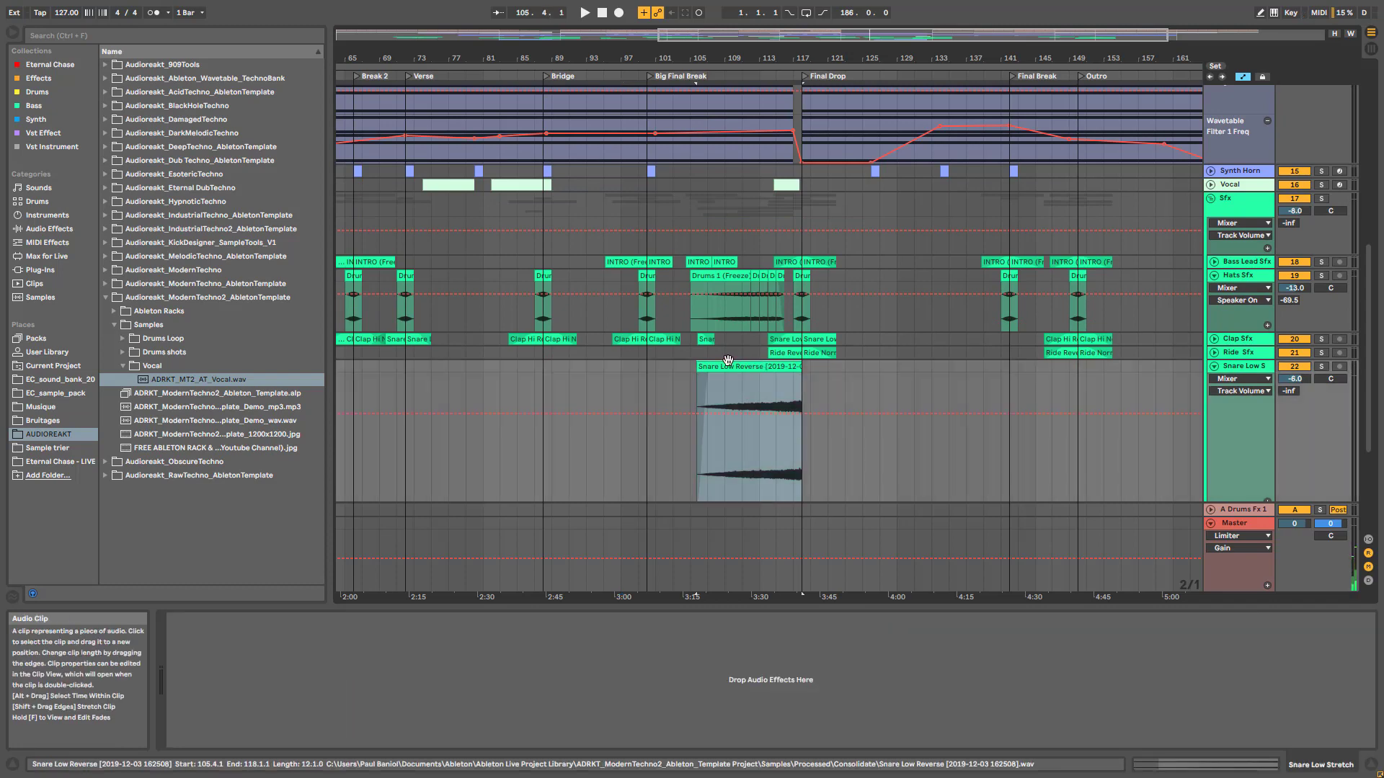
pyautogui.scroll(-3, 1211, 286)
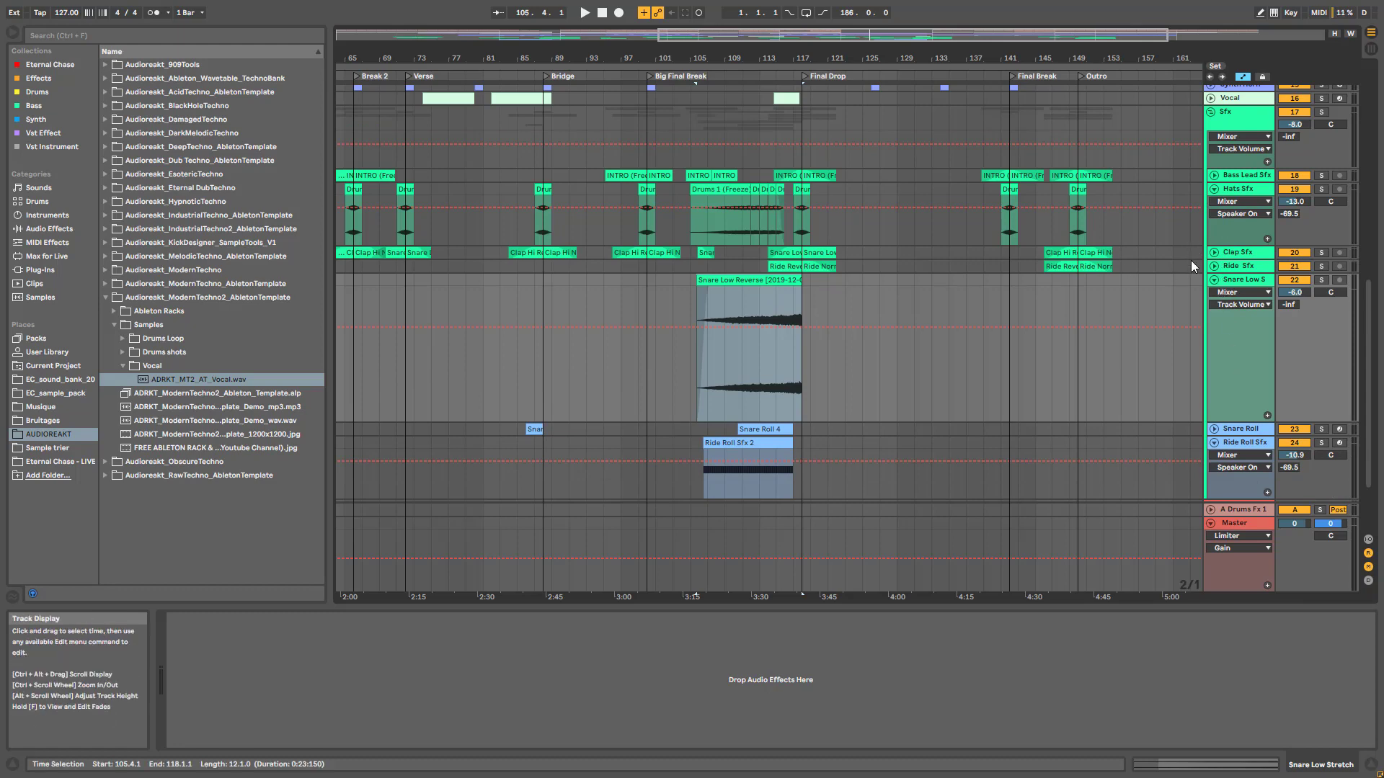
pyautogui.click(1214, 252)
# - Copy the Clap Sfx track's Snare Low Reverse clip to bar 137 on Snare Low Stretch and stretch it to about bar 167
pyautogui.moveTo(775, 253); pyautogui.dragTo(971, 413)
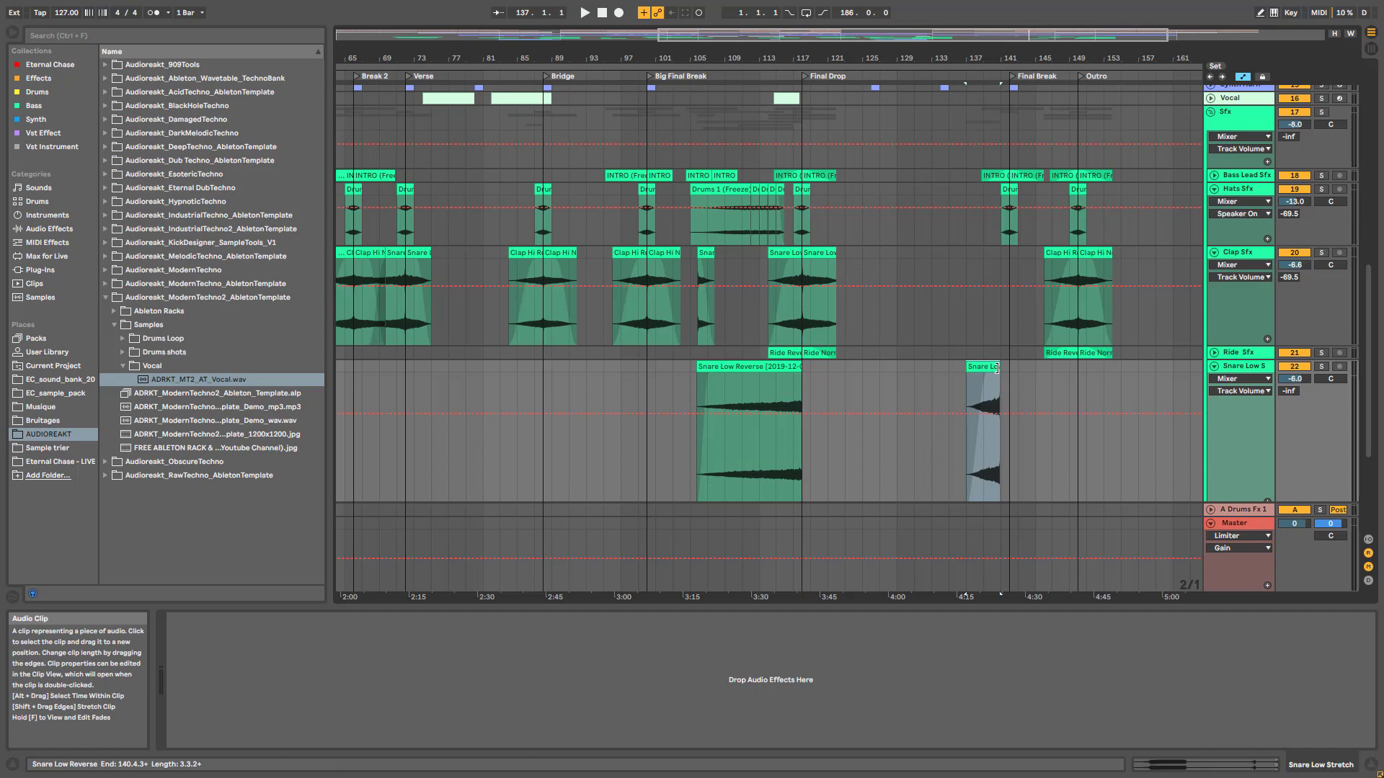
pyautogui.moveTo(996, 368); pyautogui.dragTo(1110, 397)
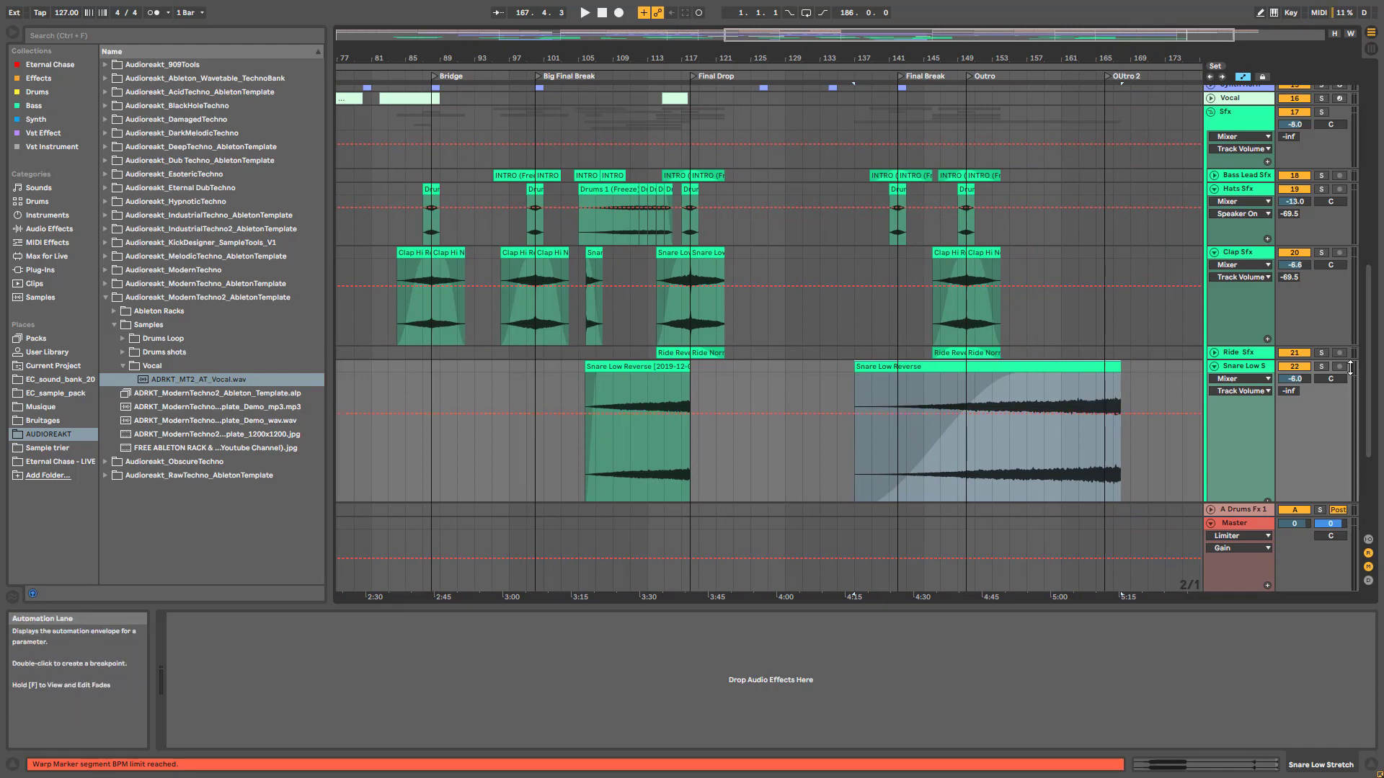
# - Play the stretched Snare Low Reverse copy soloed from bar 155 and delete it
pyautogui.click(1010, 448)
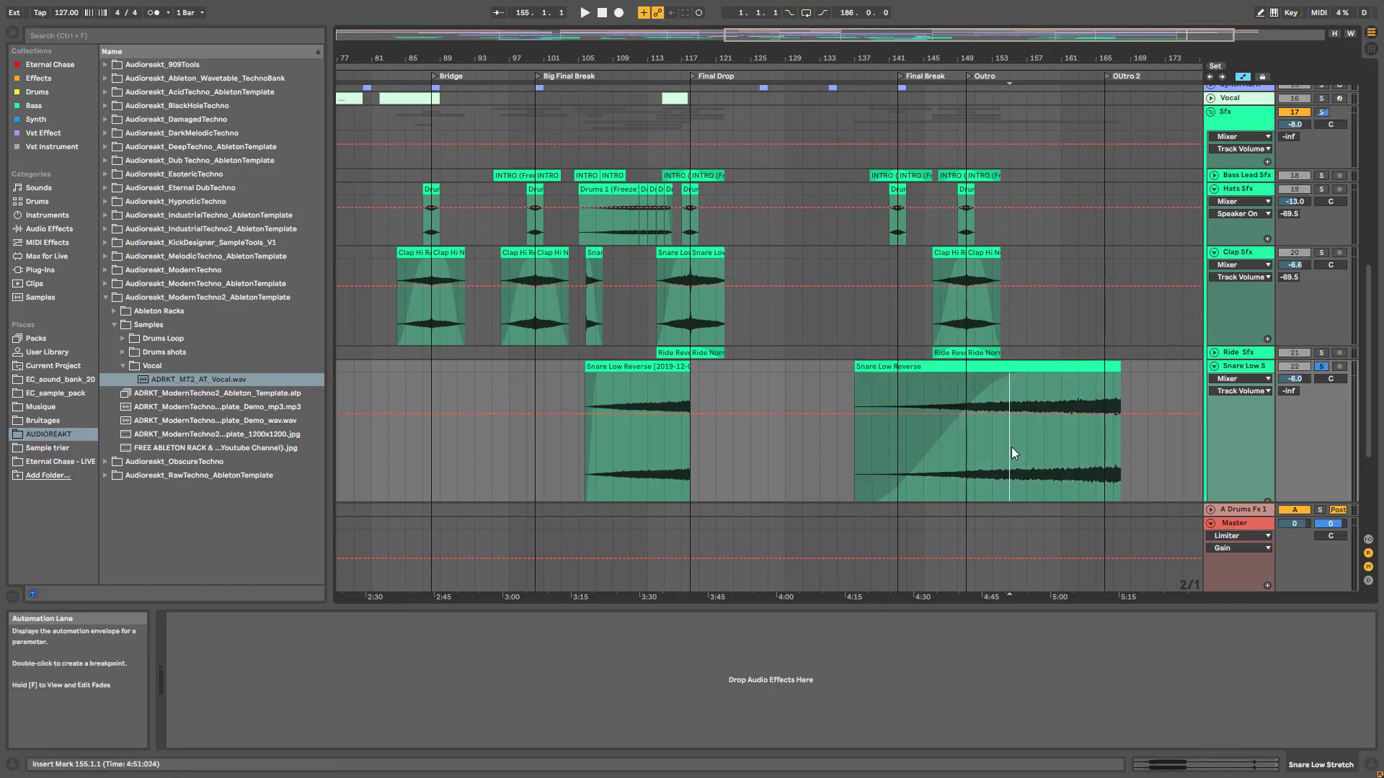
pyautogui.press('space')
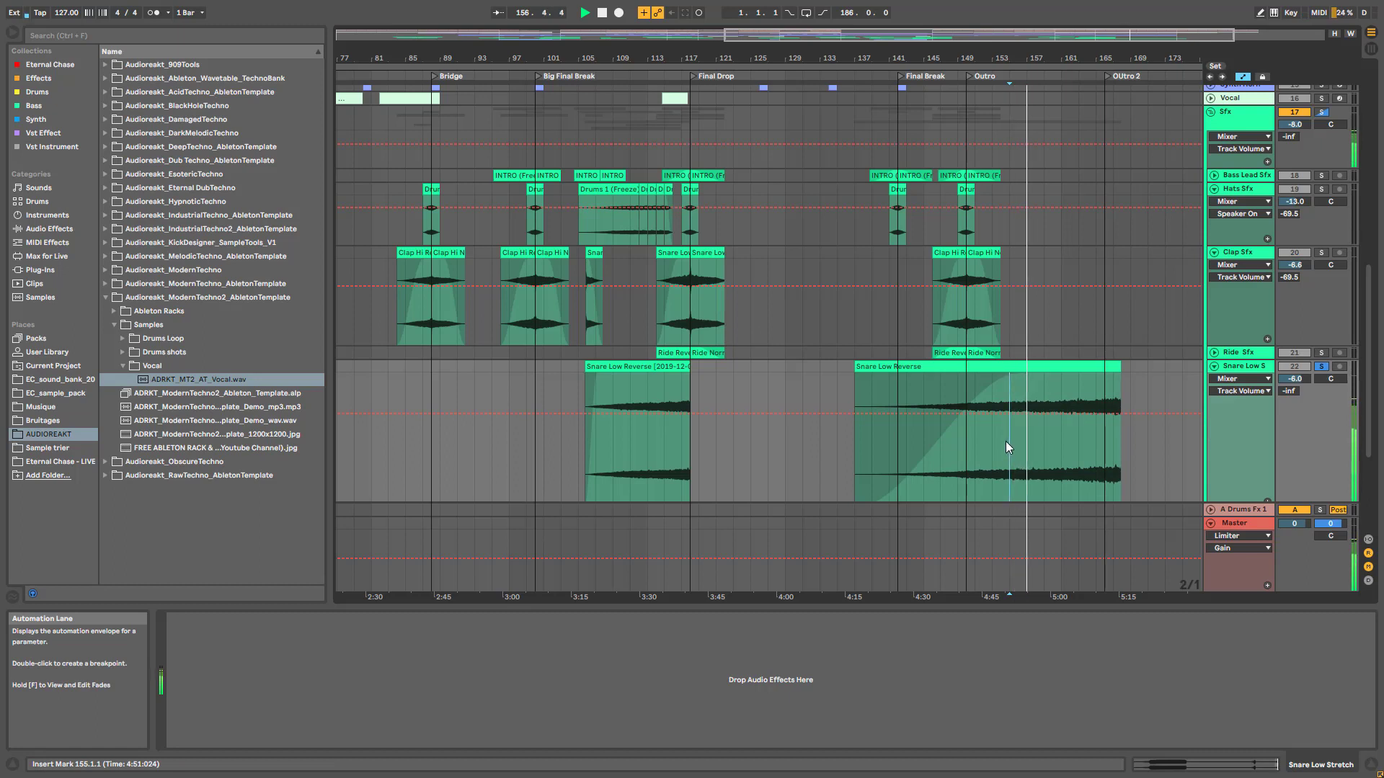
pyautogui.click(1046, 369)
pyautogui.press('Delete')
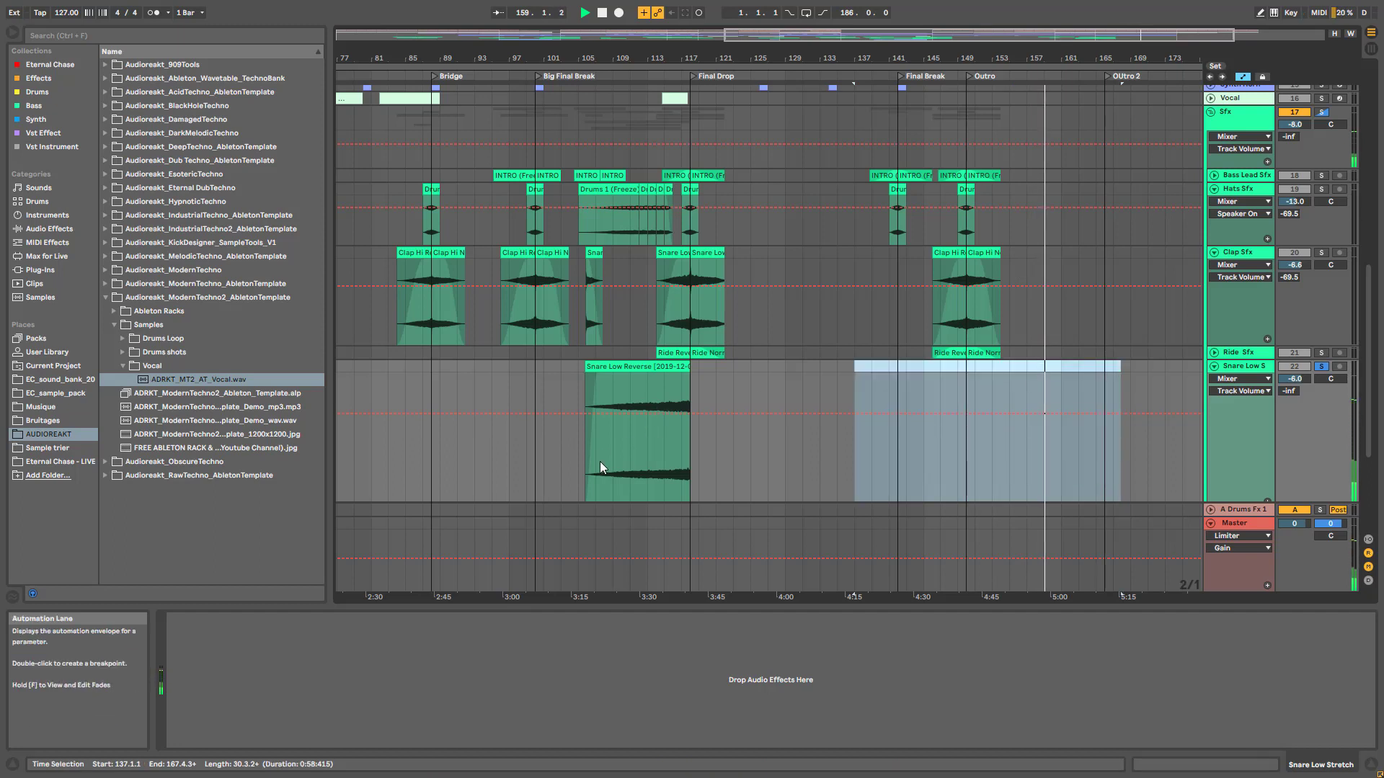
pyautogui.scroll(1, 636, 222)
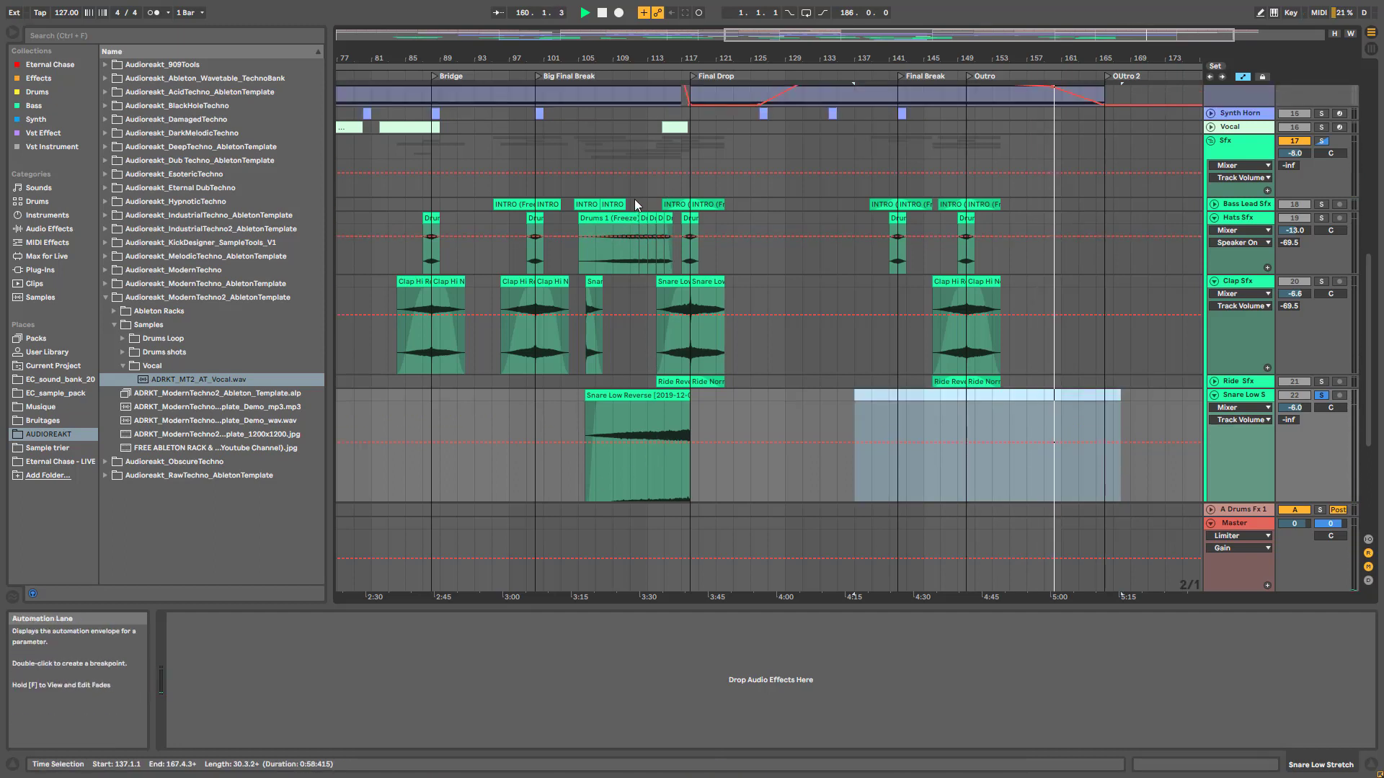
pyautogui.scroll(2, 635, 200)
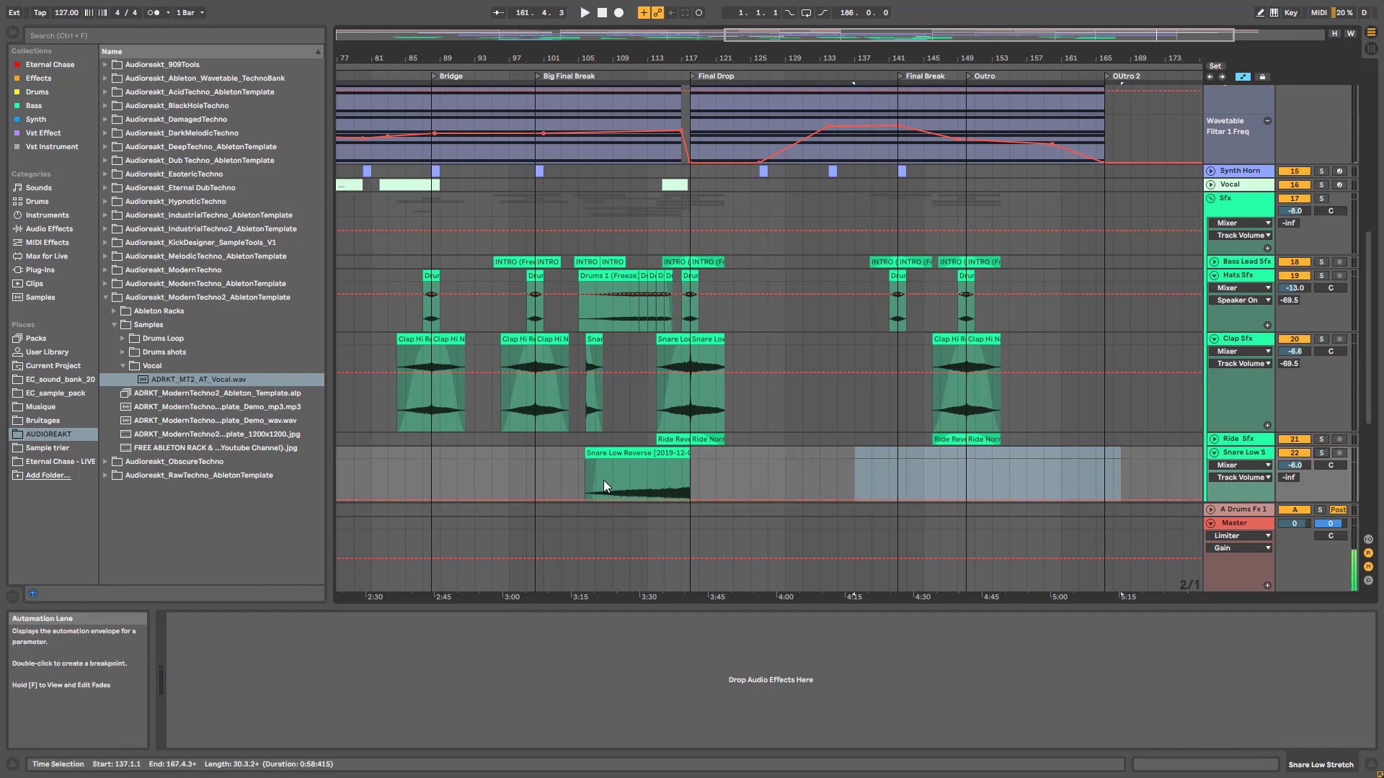
# - Bring the Big Final Break and Final Drop into closer view, show the Final Lead's devices and solo that track
pyautogui.scroll(11, 663, 440)
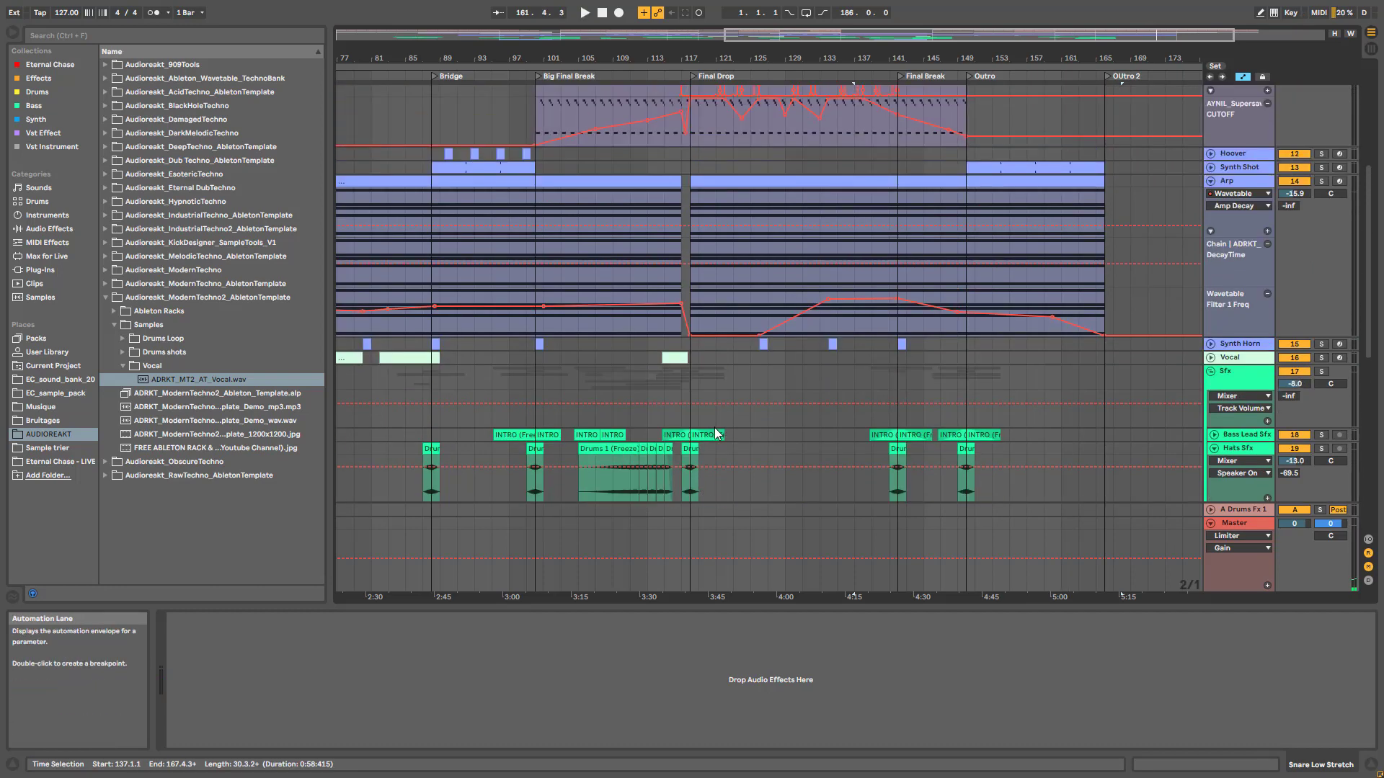
pyautogui.moveTo(803, 36); pyautogui.dragTo(729, 206)
pyautogui.scroll(3, 730, 206)
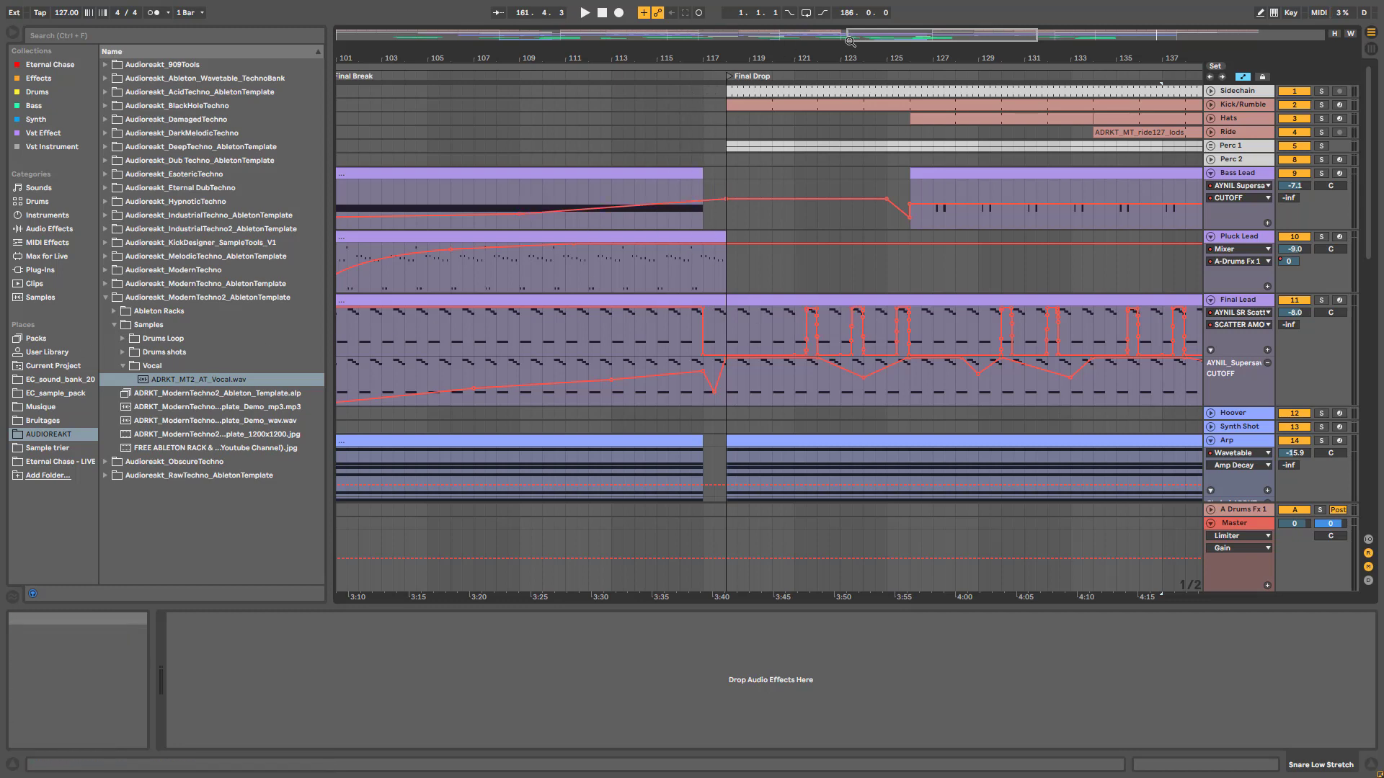
pyautogui.moveTo(851, 41); pyautogui.dragTo(840, 27)
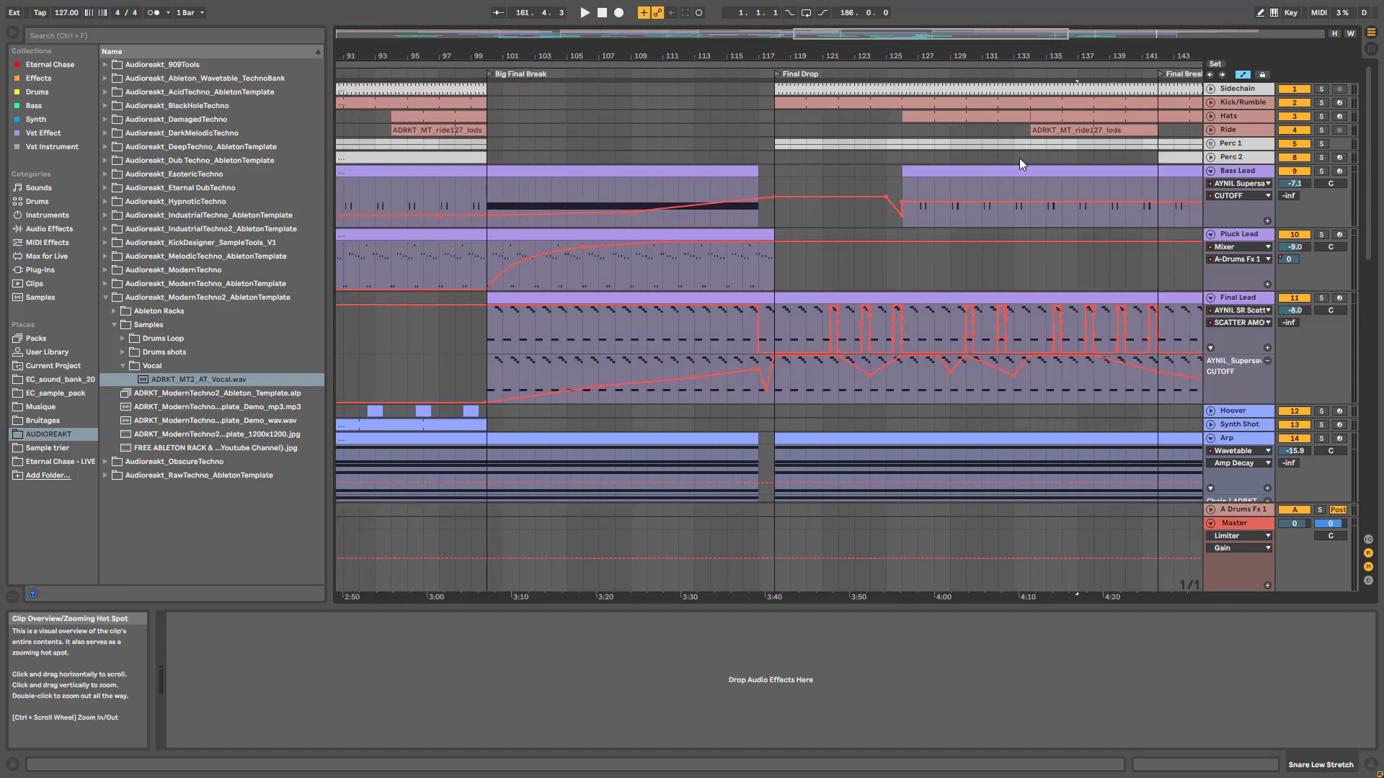
pyautogui.click(1244, 307)
pyautogui.click(1321, 297)
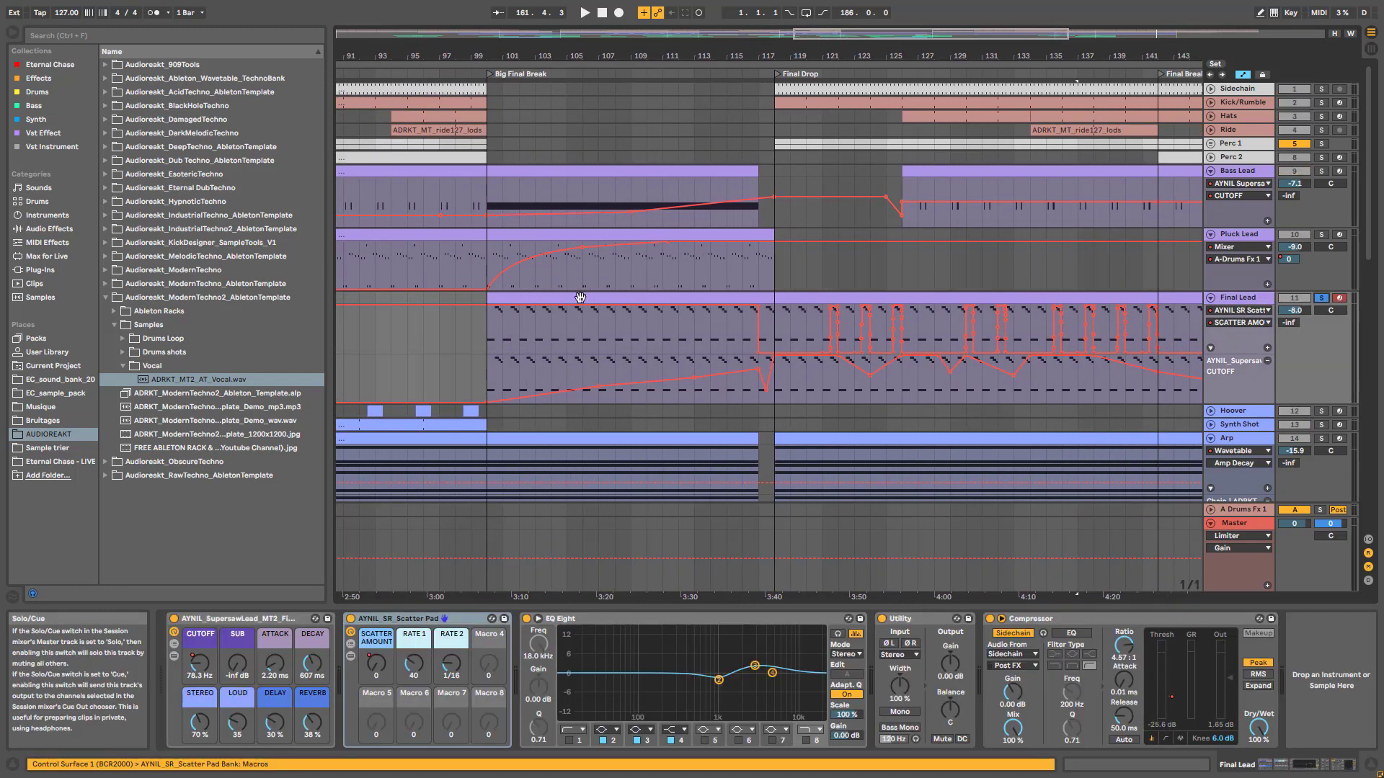
# - Place the insert marker at bar 110 and at bar 118 on the Final Lead to compare its Scatter Amount automation
pyautogui.click(651, 345)
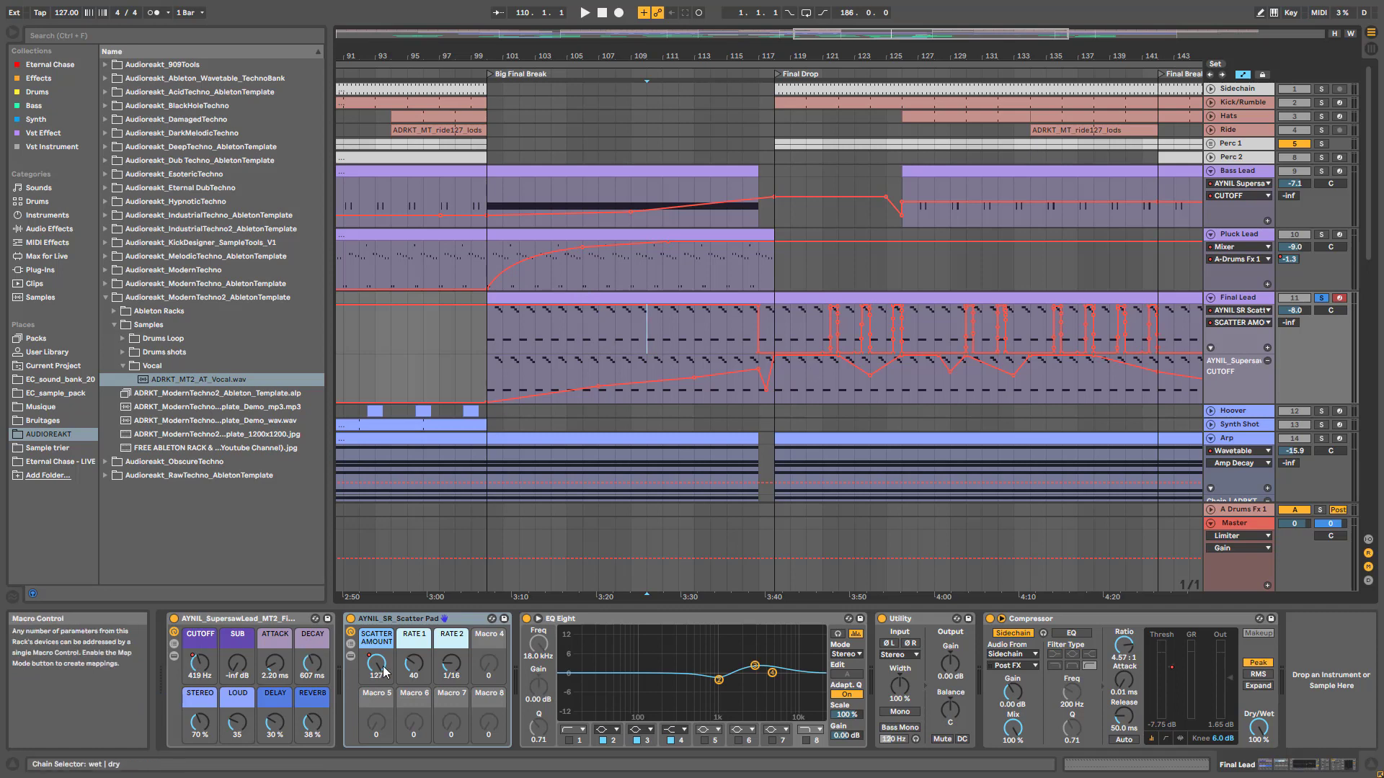
pyautogui.click(779, 348)
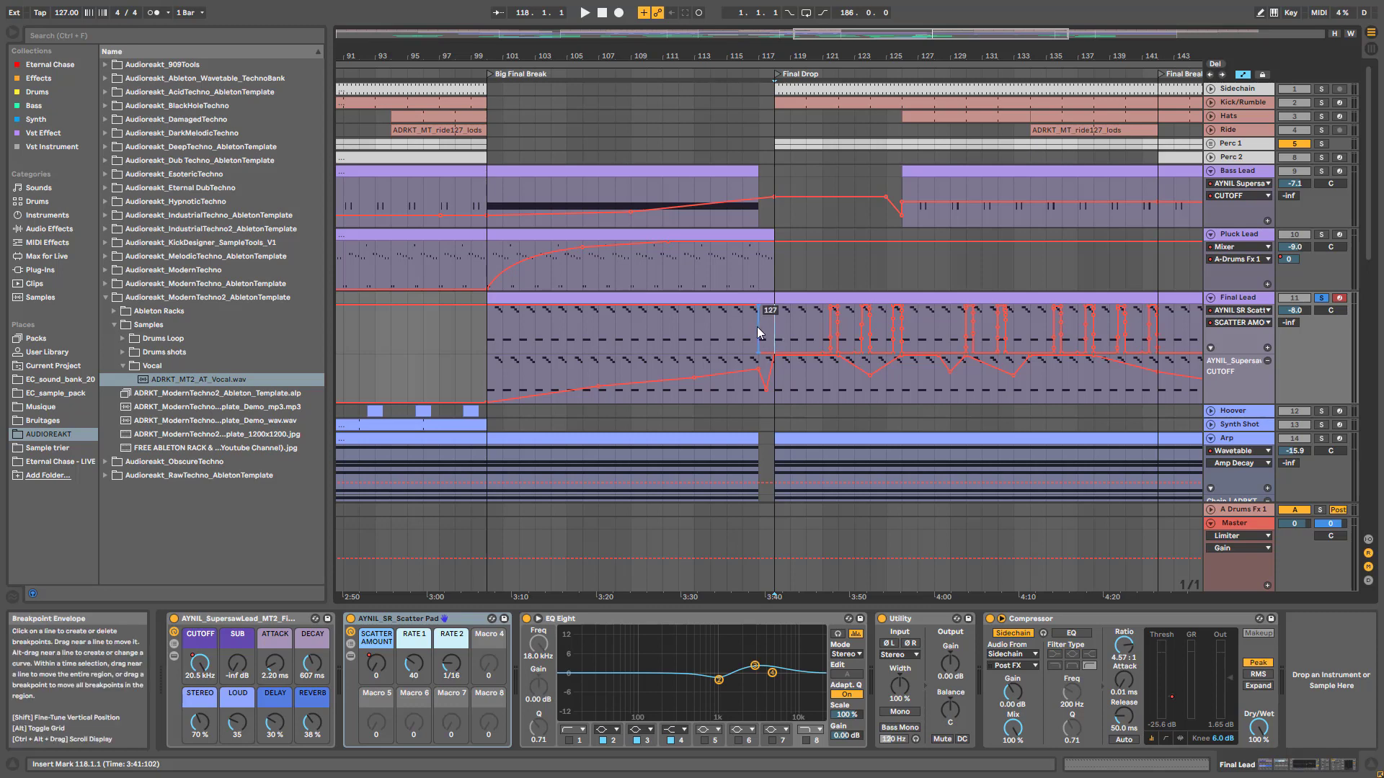
pyautogui.moveTo(761, 352); pyautogui.dragTo(767, 360)
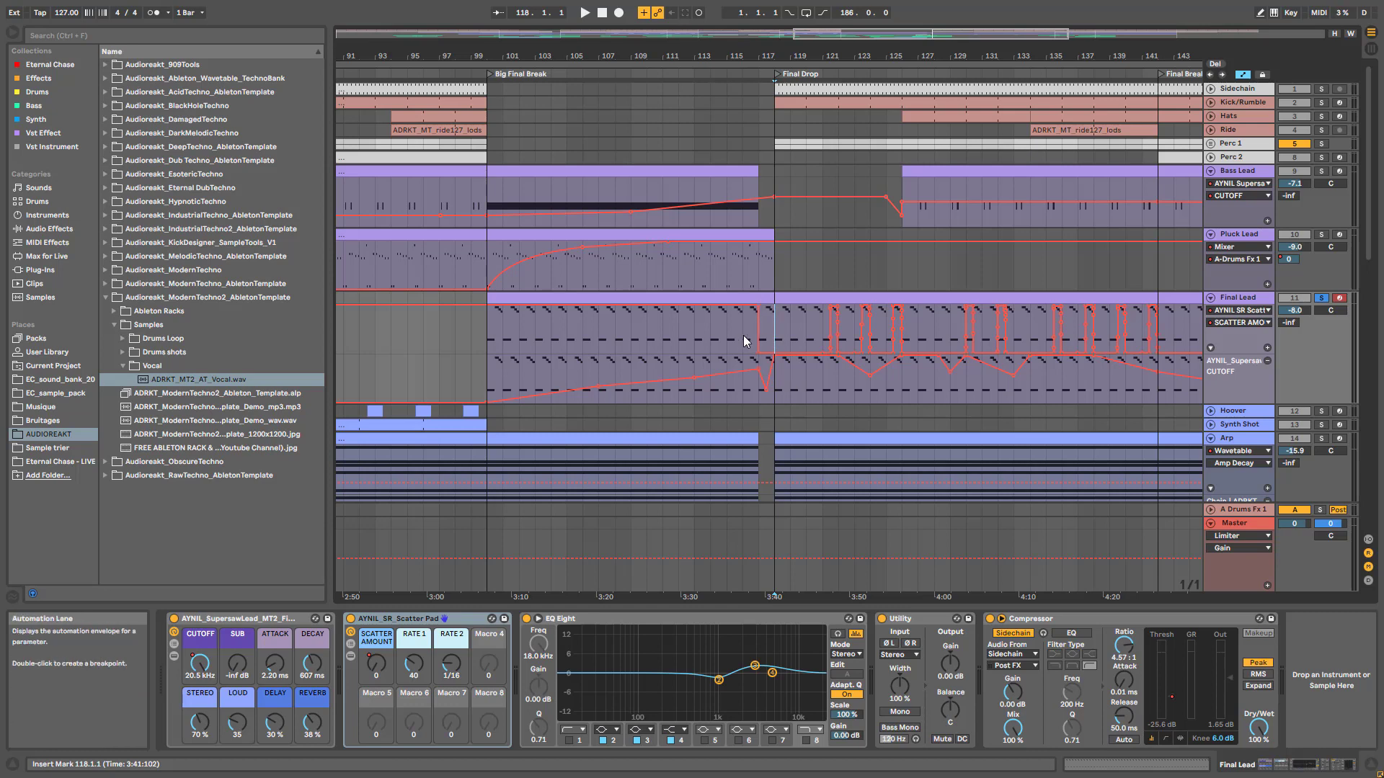
# - Play the soloed Final Lead through the end of the Big Final Break, restarting from bar 116 into the Final Drop
pyautogui.click(747, 337)
pyautogui.click(683, 335)
pyautogui.press('space')
pyautogui.click(745, 348)
pyautogui.press('space')
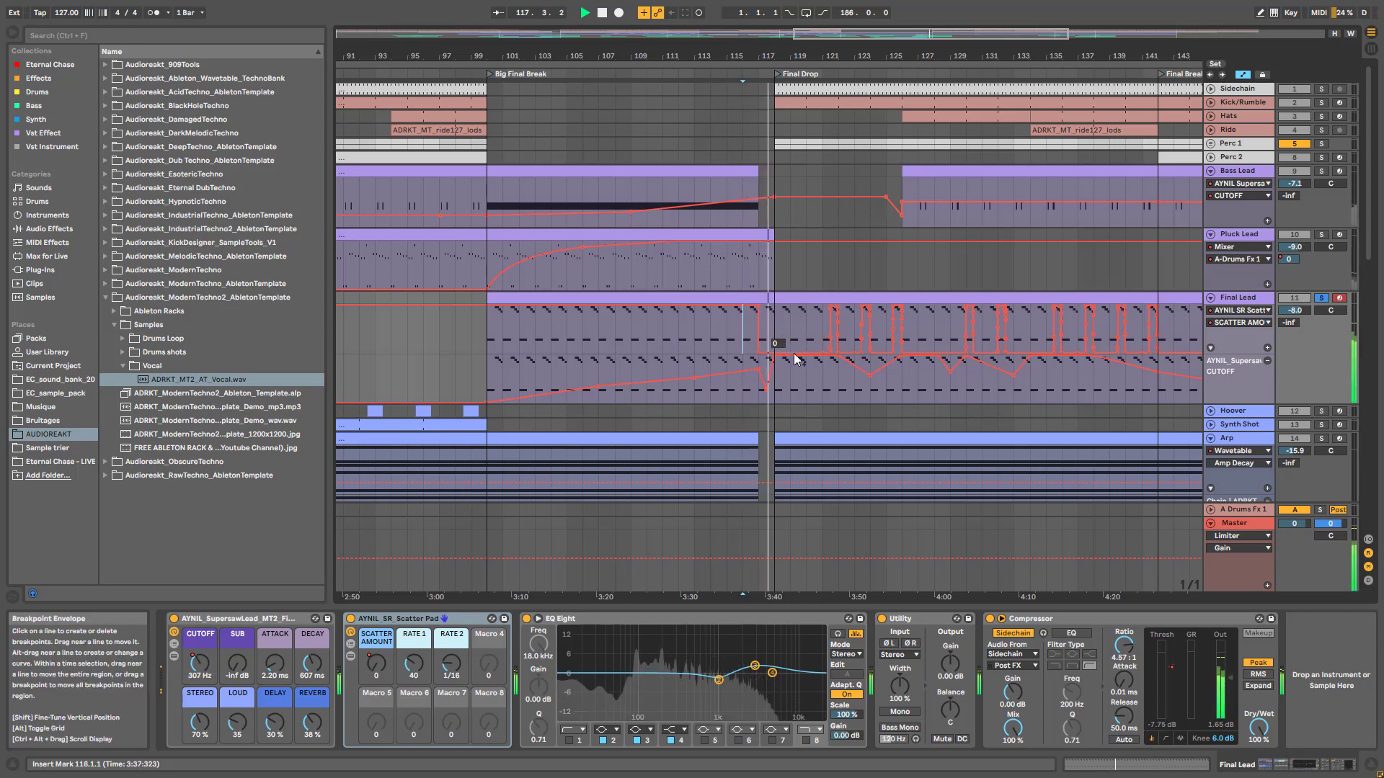
# - Stop playback, unsolo the Final Lead and play the full mix from bar 115 into the Final Drop
pyautogui.press('space')
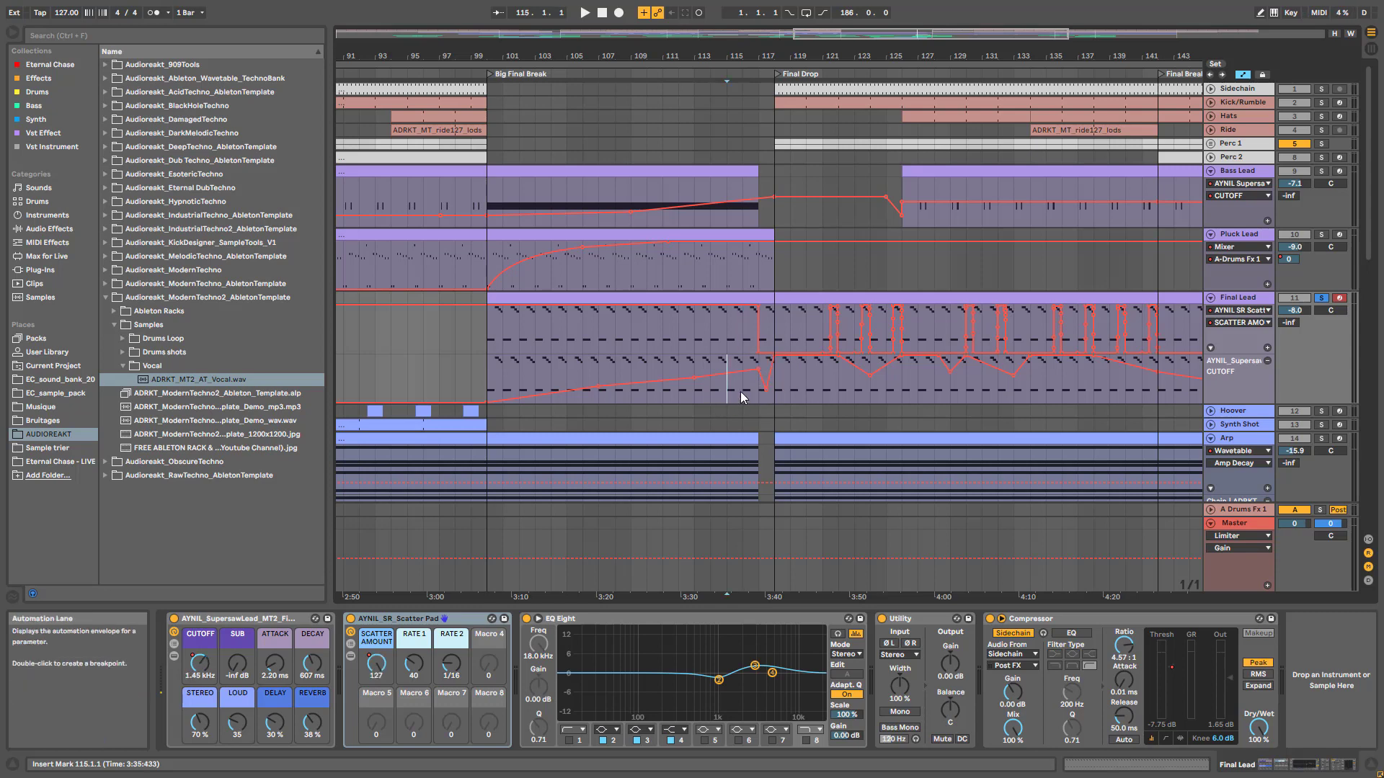
pyautogui.click(1322, 298)
pyautogui.press('space')
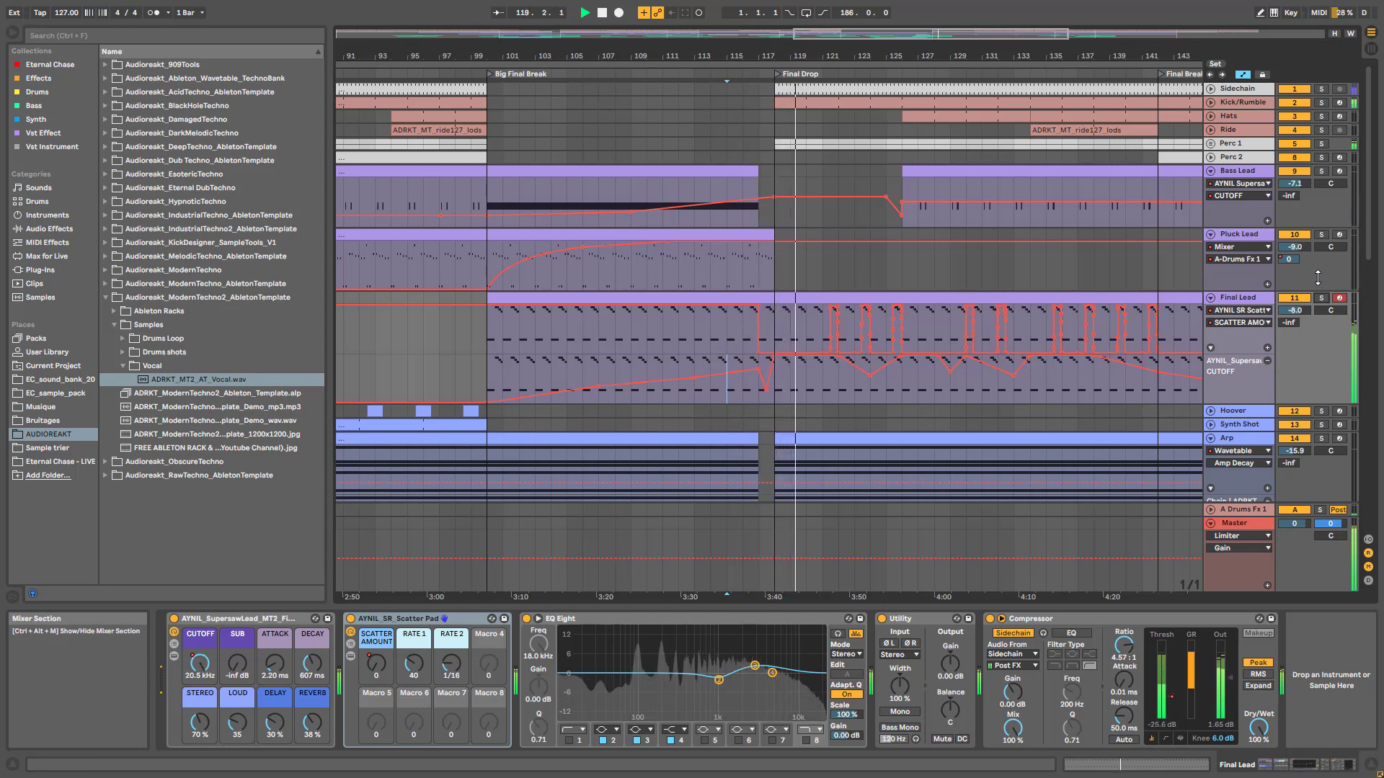
# - Stop the full mix, solo the Final Lead and play it twice from bar 114, stopping after each pass
pyautogui.press('space')
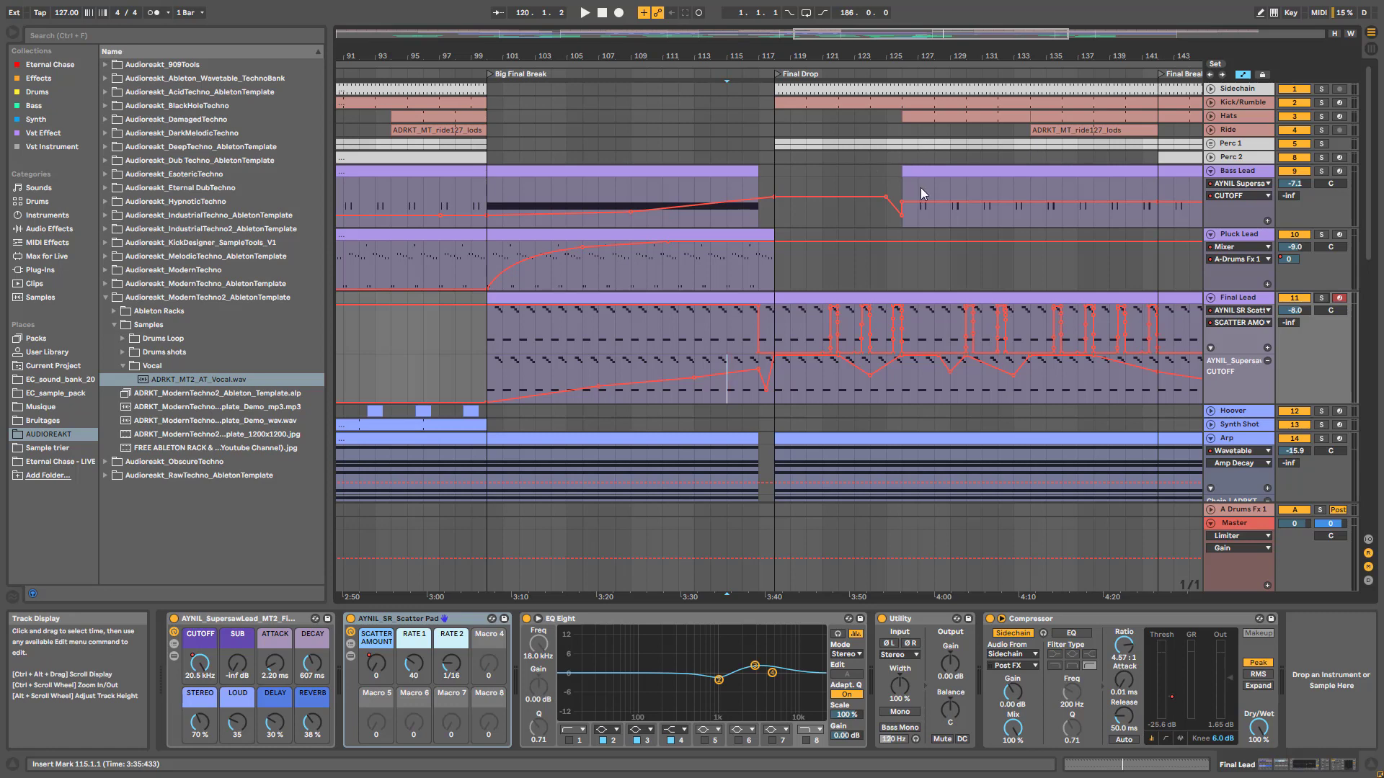
pyautogui.click(705, 336)
pyautogui.click(1322, 298)
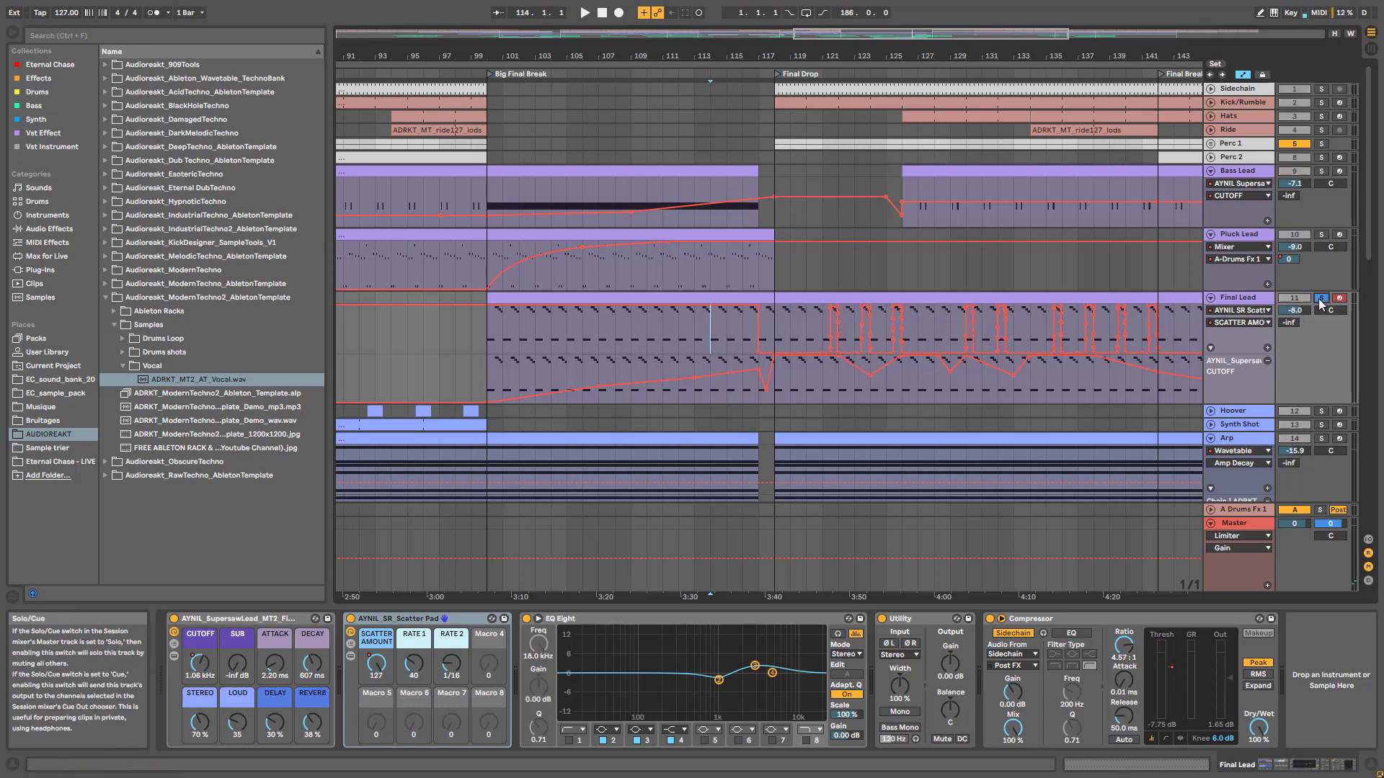
pyautogui.press('space')
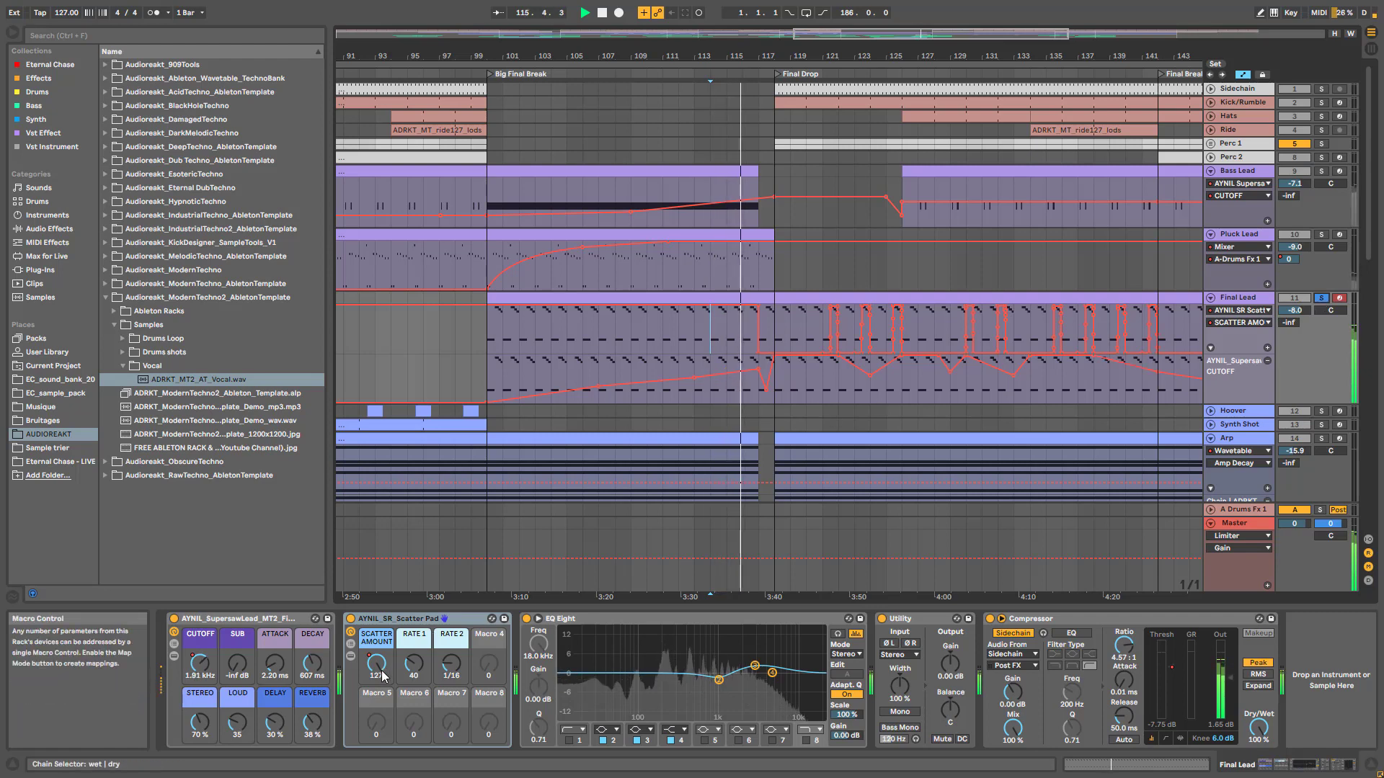
pyautogui.press('space')
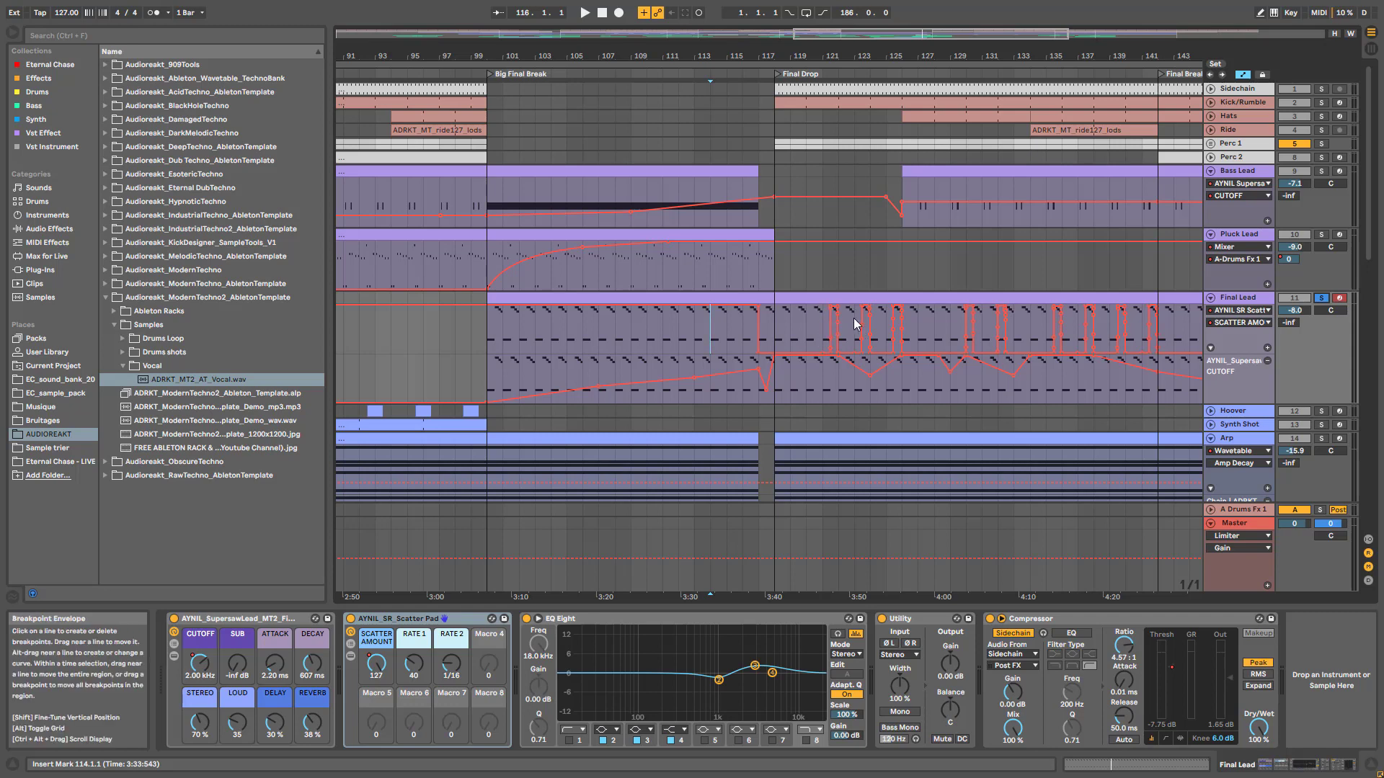
pyautogui.press('space')
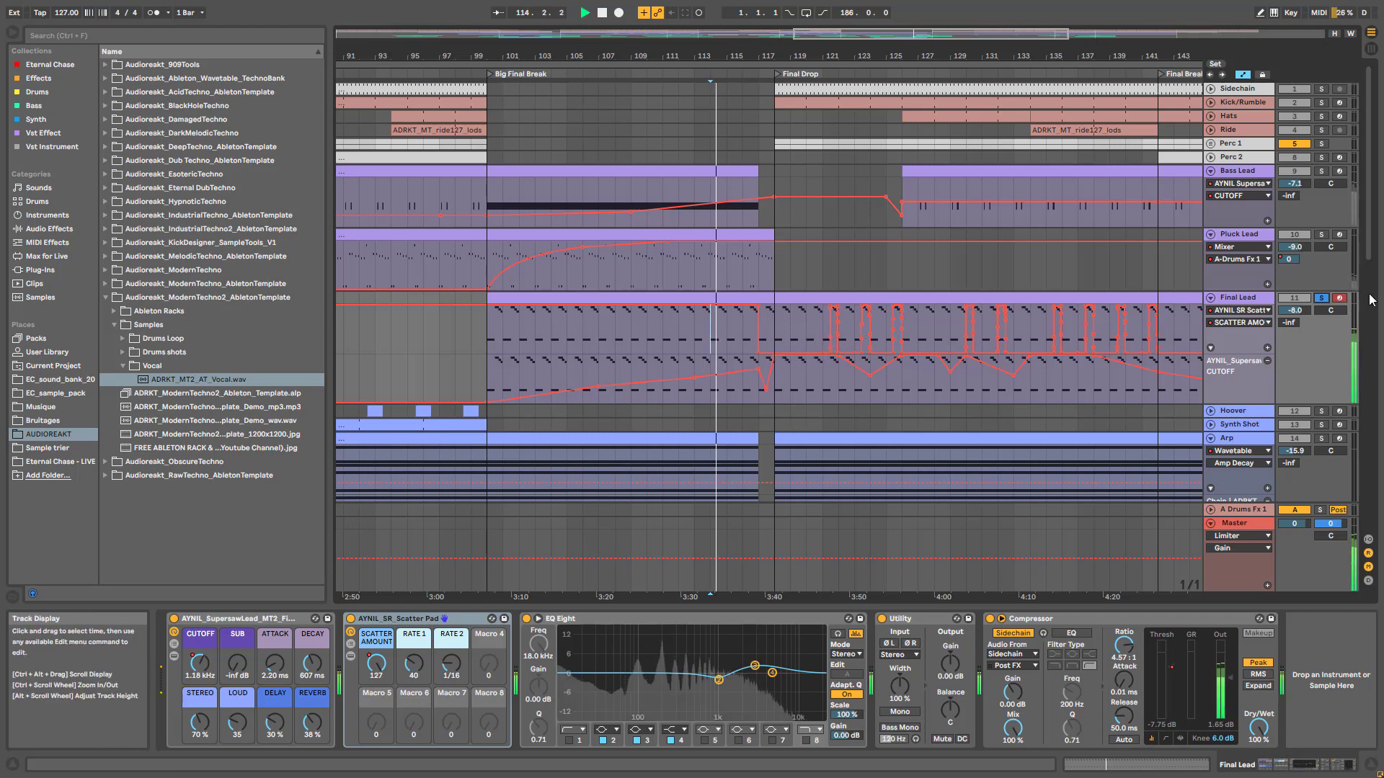
pyautogui.press('space')
# - Unfold the Vocal track and examine the vocal, SFX and roll clips leading into the Final Drop
pyautogui.scroll(-9, 764, 324)
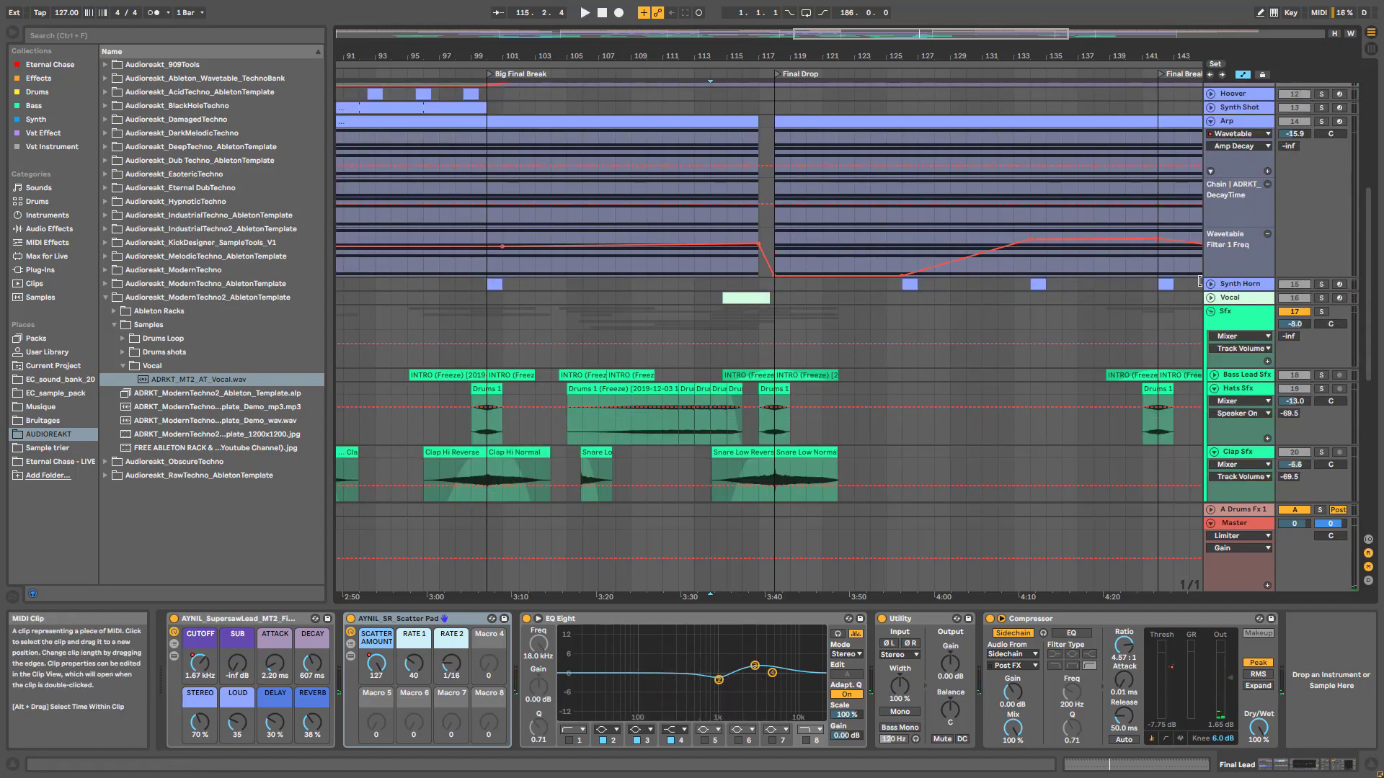
pyautogui.click(1211, 298)
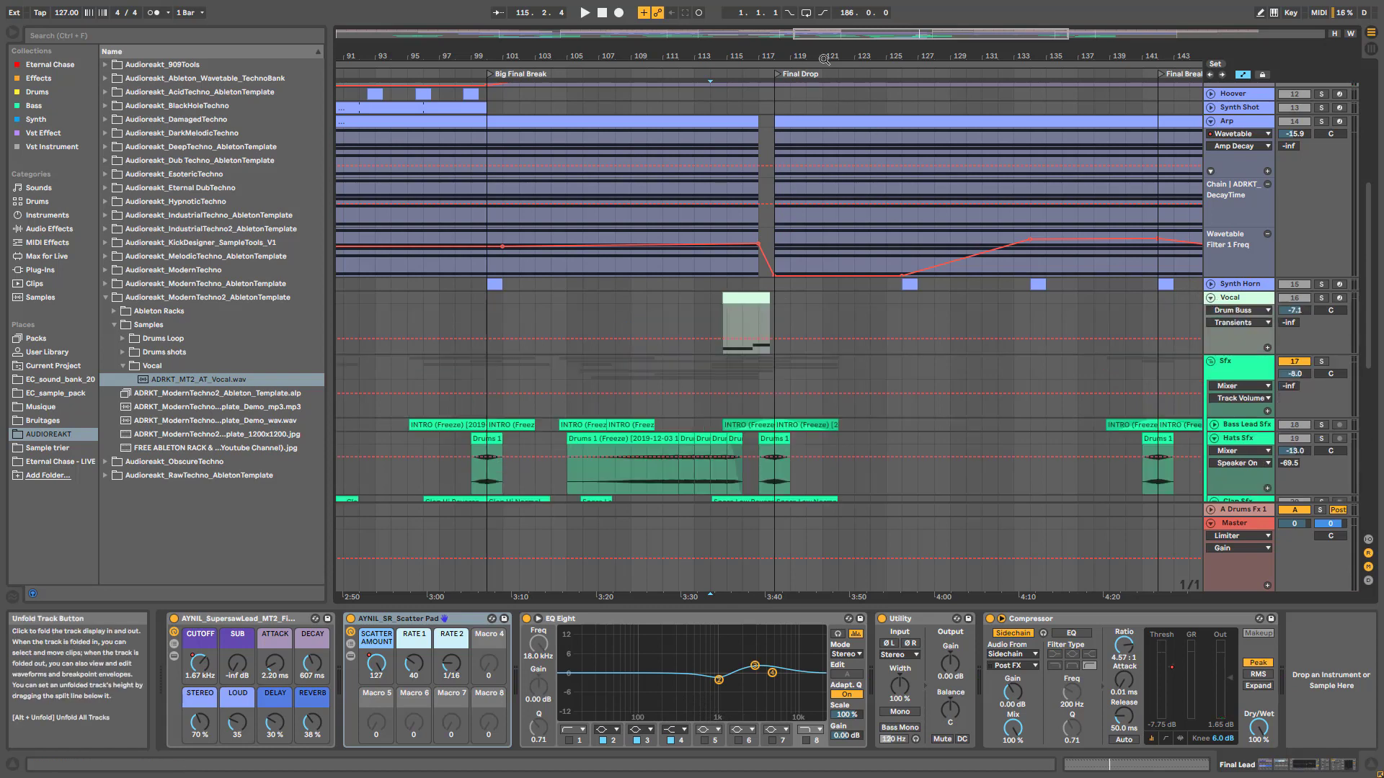
pyautogui.moveTo(824, 59); pyautogui.dragTo(960, 48)
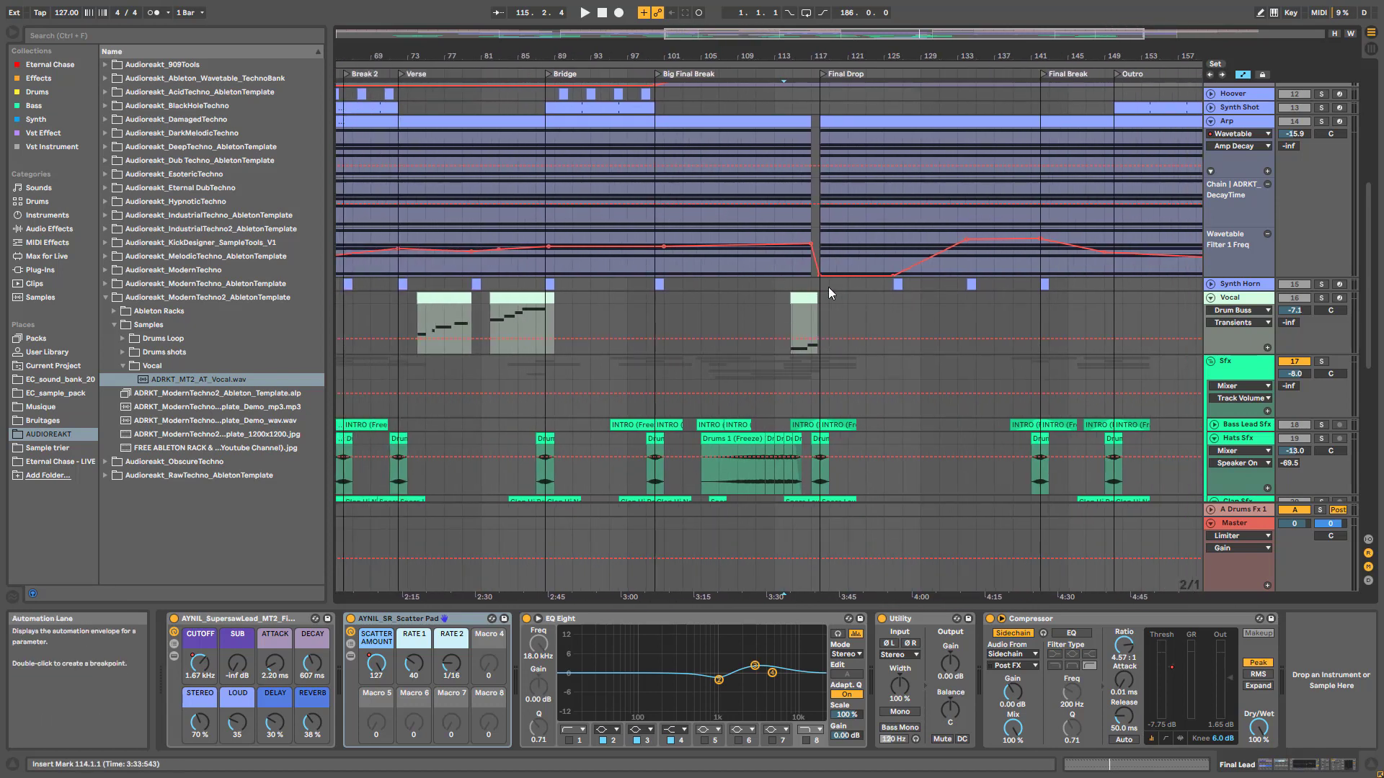
pyautogui.scroll(-10, 829, 287)
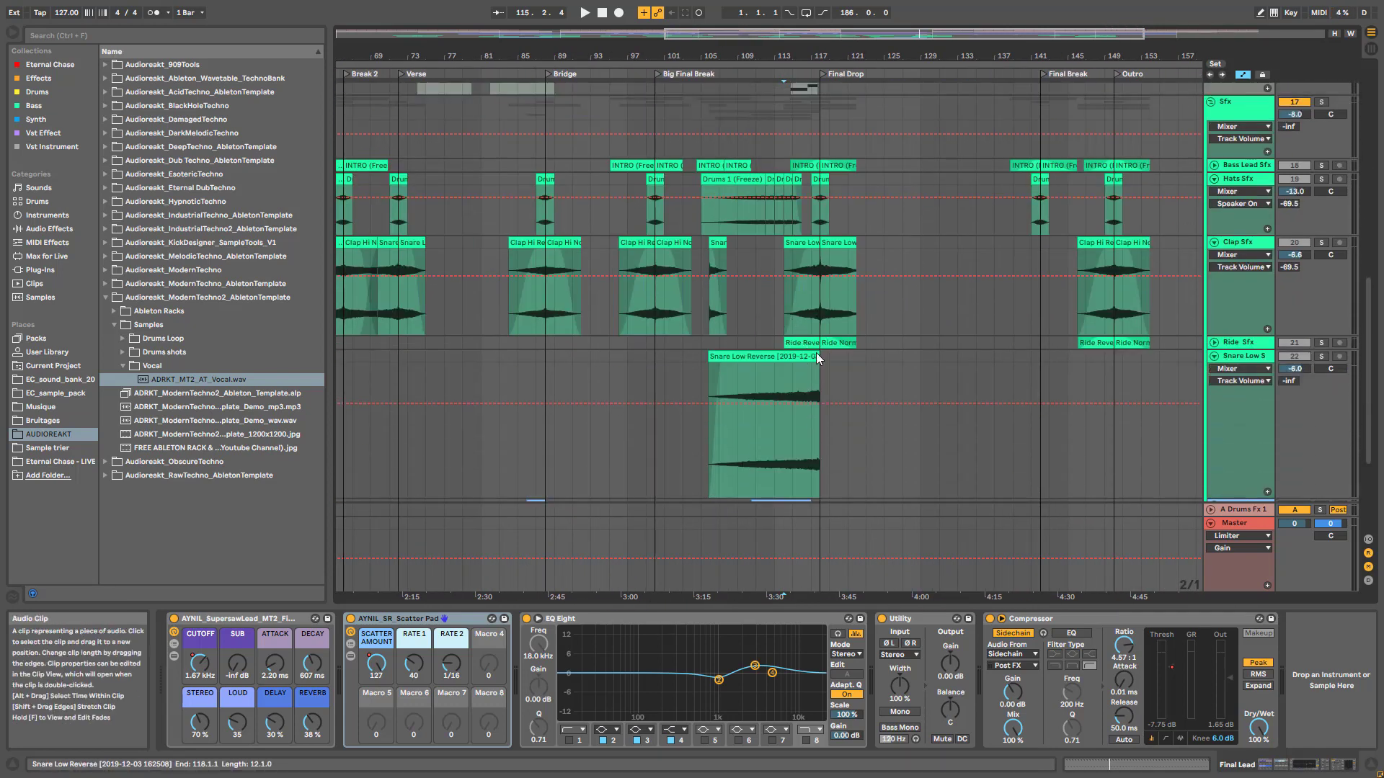
pyautogui.scroll(-5, 794, 350)
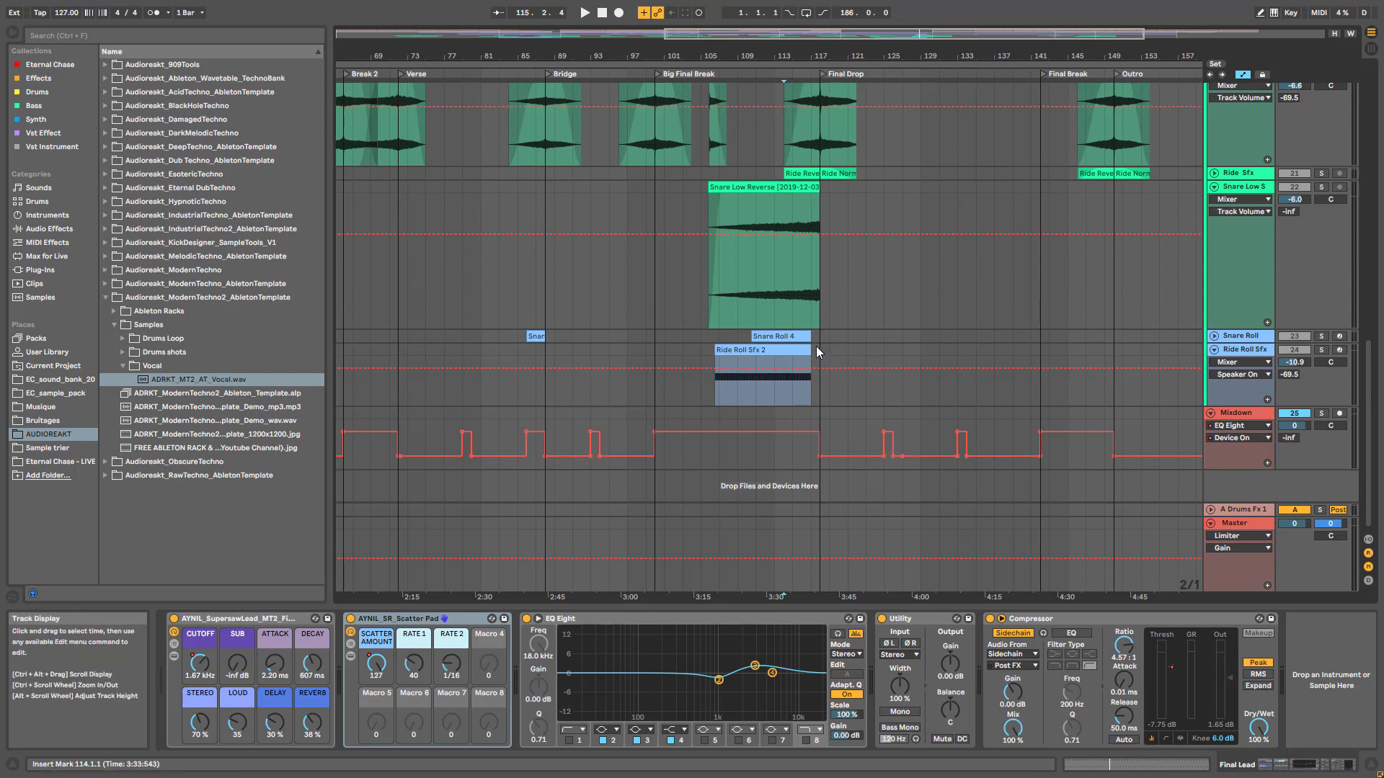
# - Fold the Hats Sfx, Clap Sfx and Snare Low tracks in the Sfx group
pyautogui.scroll(8, 822, 355)
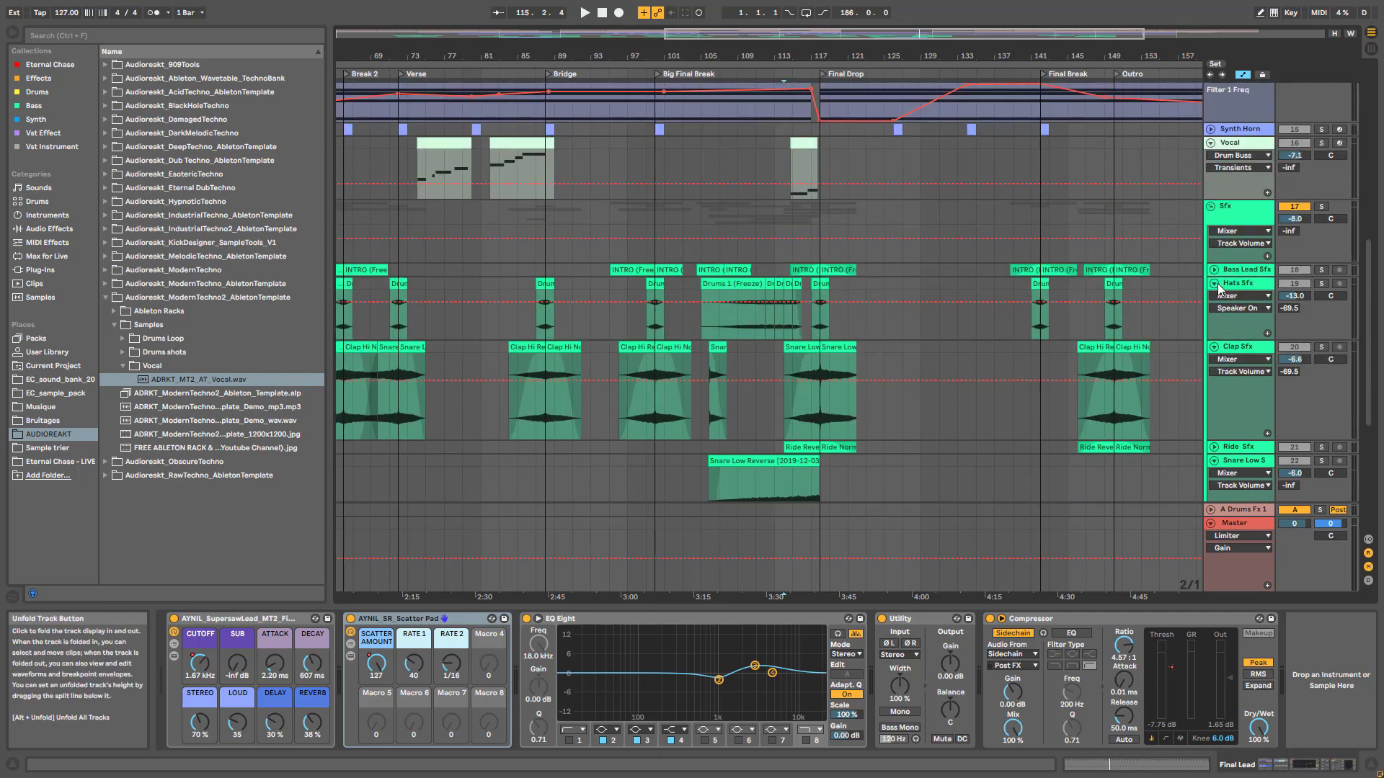
pyautogui.click(1213, 283)
pyautogui.click(1214, 297)
pyautogui.click(1214, 324)
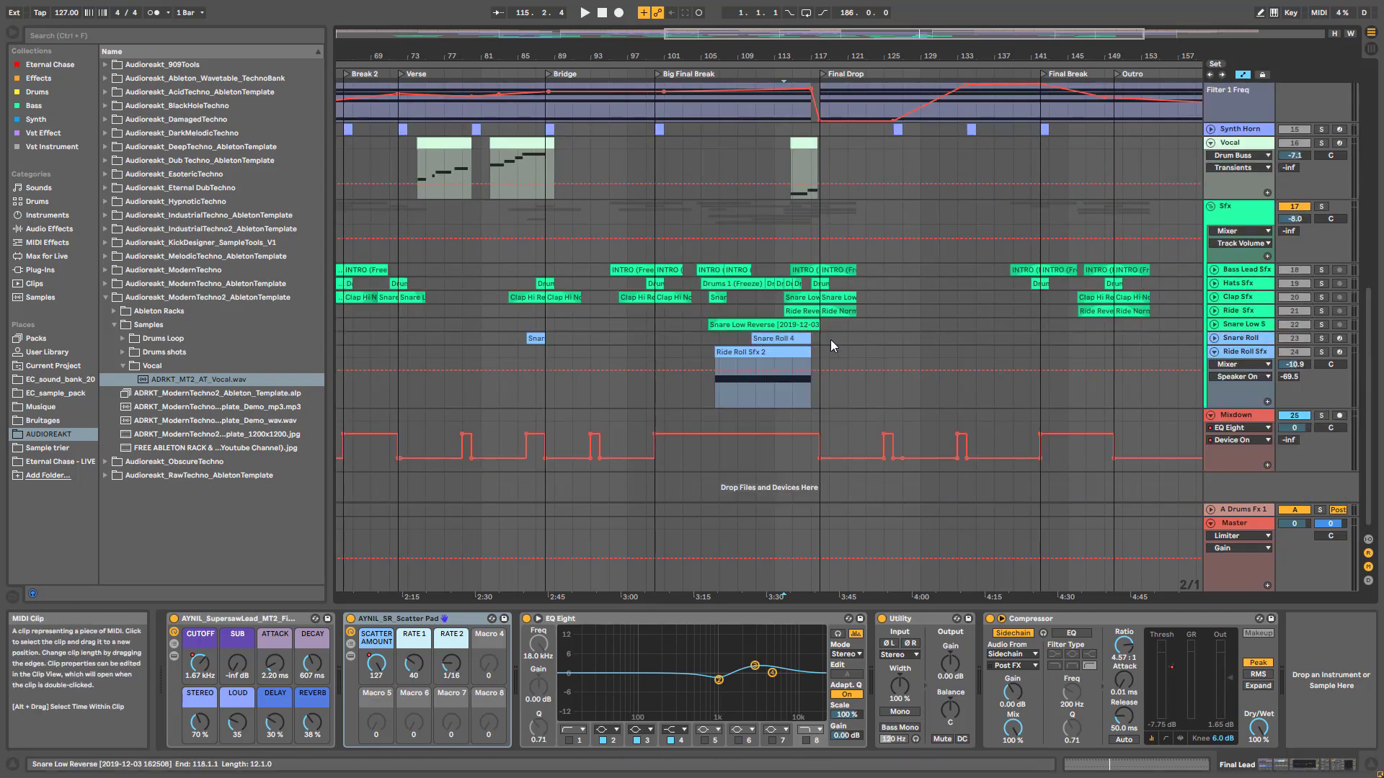
# - Place the insert marker at bar 117 on the Final Lead's Cutoff automation, just before the Final Drop
pyautogui.scroll(15, 830, 340)
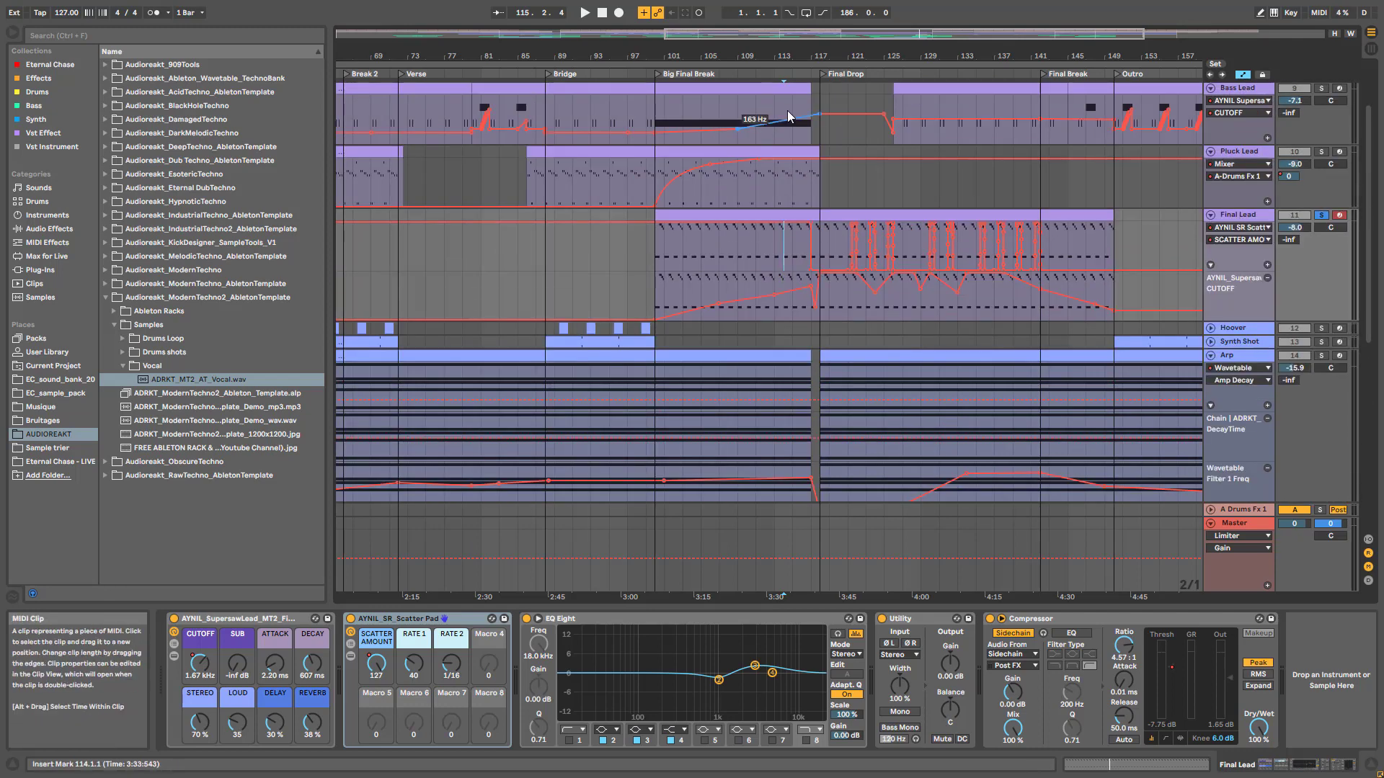
pyautogui.moveTo(832, 35); pyautogui.dragTo(847, 108)
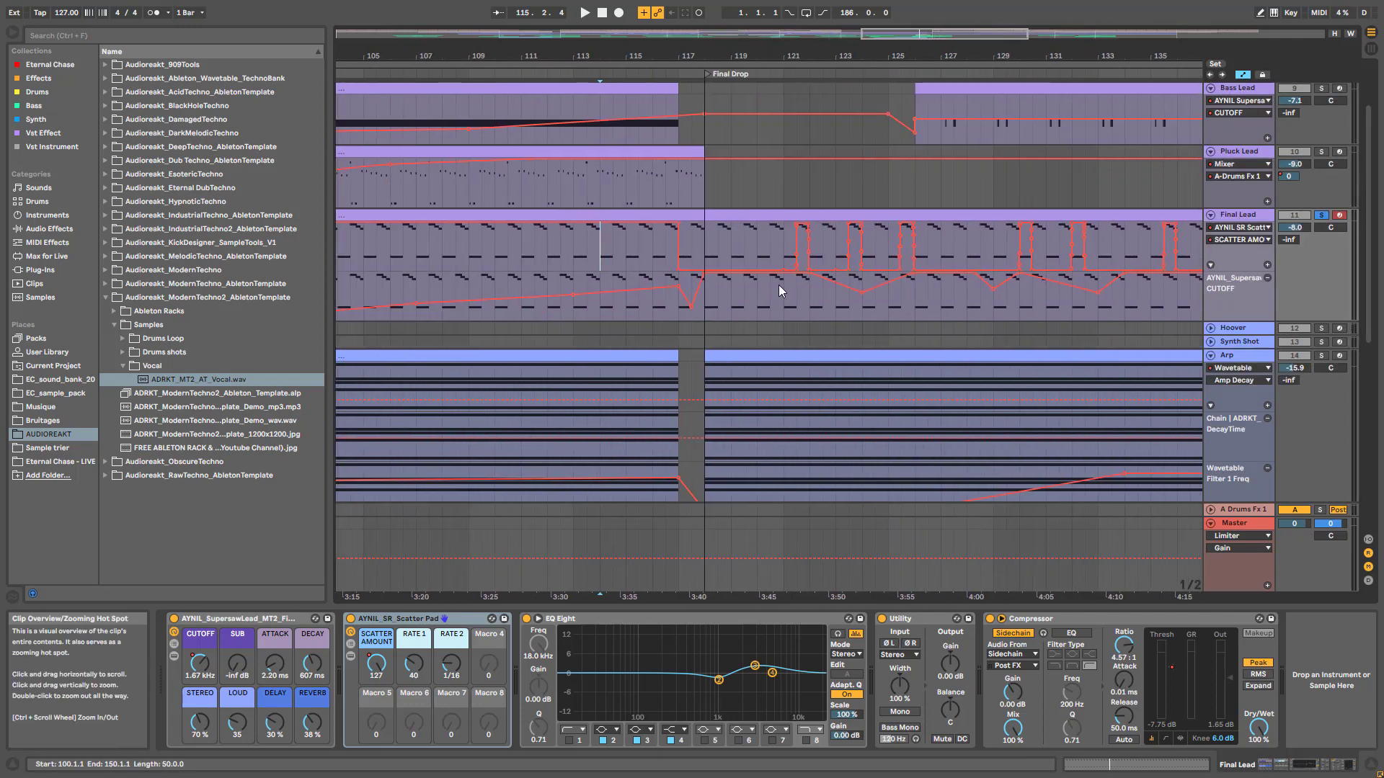
pyautogui.click(684, 307)
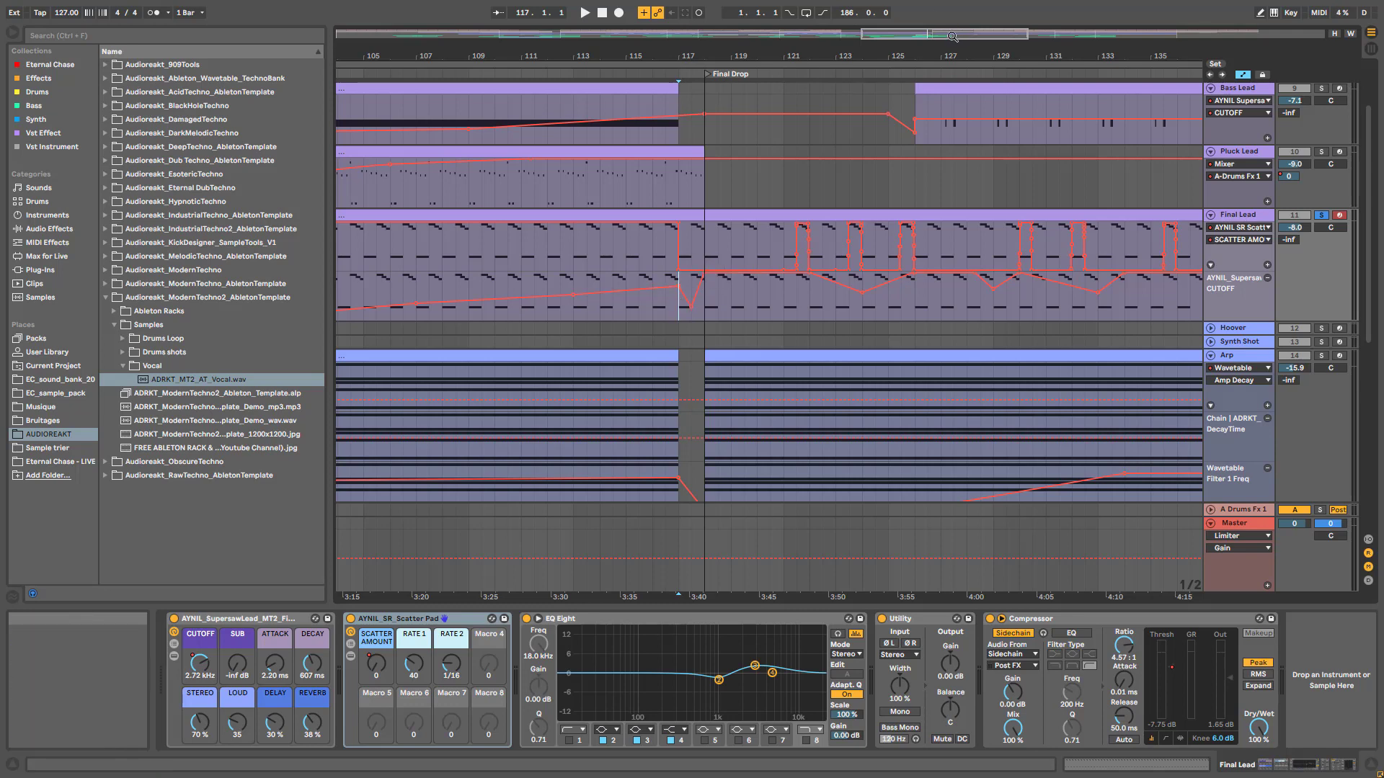
# - Play from bar 107 with the Final Lead unsoloed, letting the full mix run into the Final Drop before stopping
pyautogui.moveTo(952, 36); pyautogui.dragTo(961, 37)
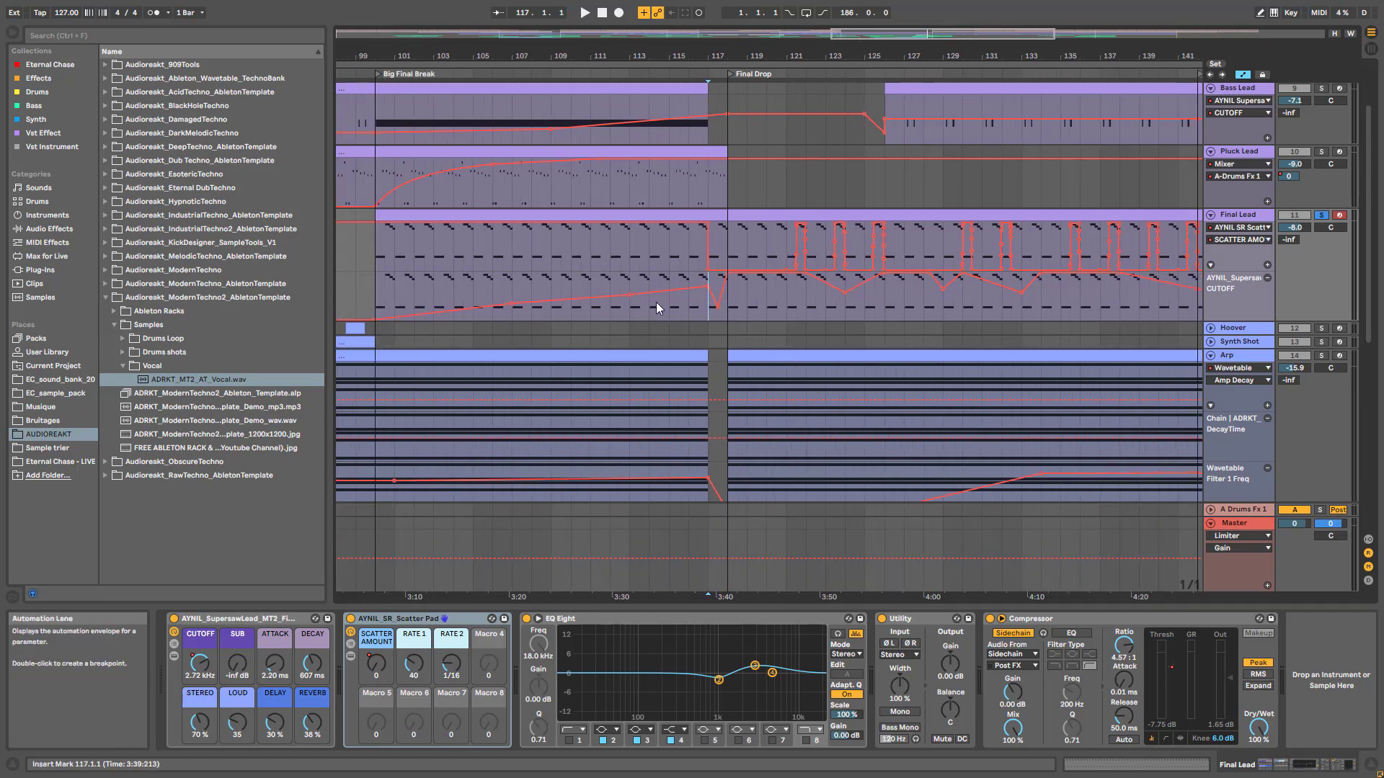
pyautogui.click(512, 296)
pyautogui.press('space')
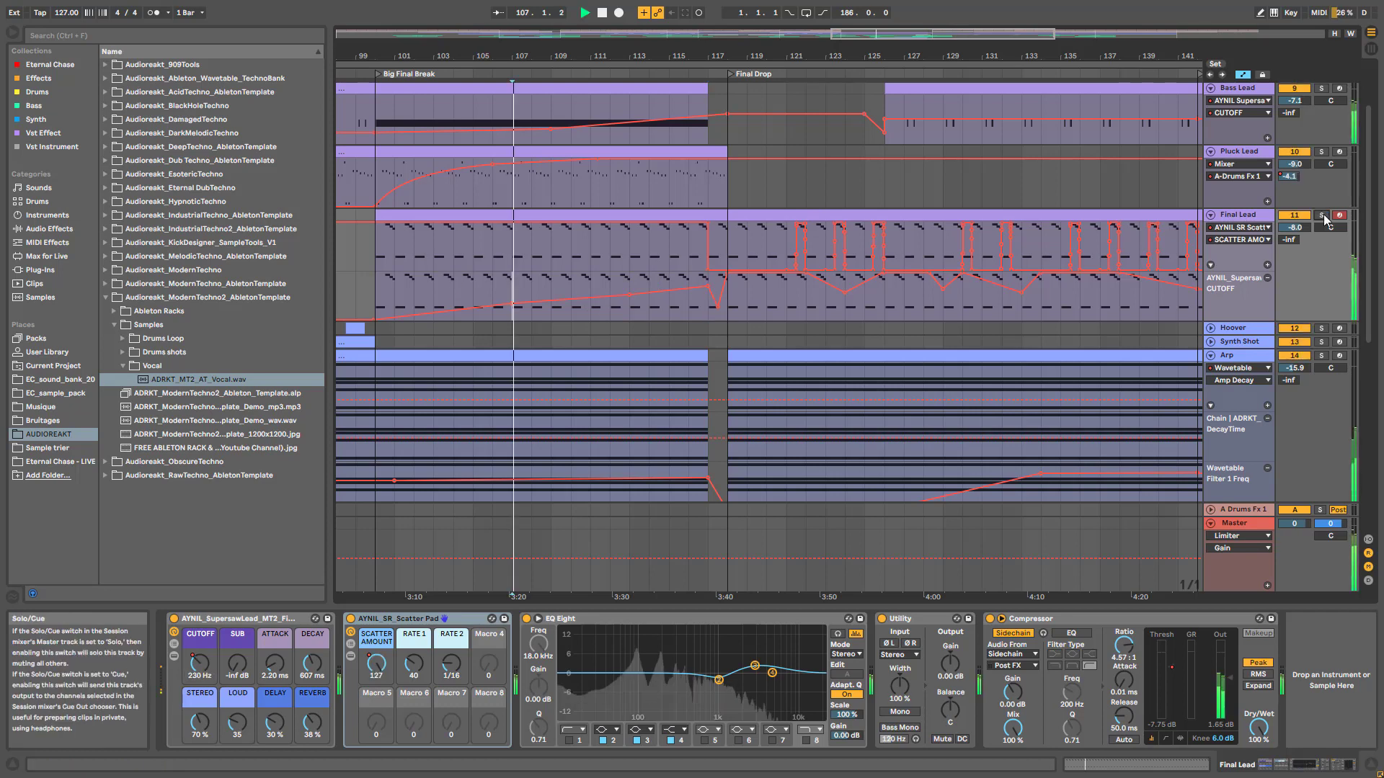
pyautogui.click(1322, 214)
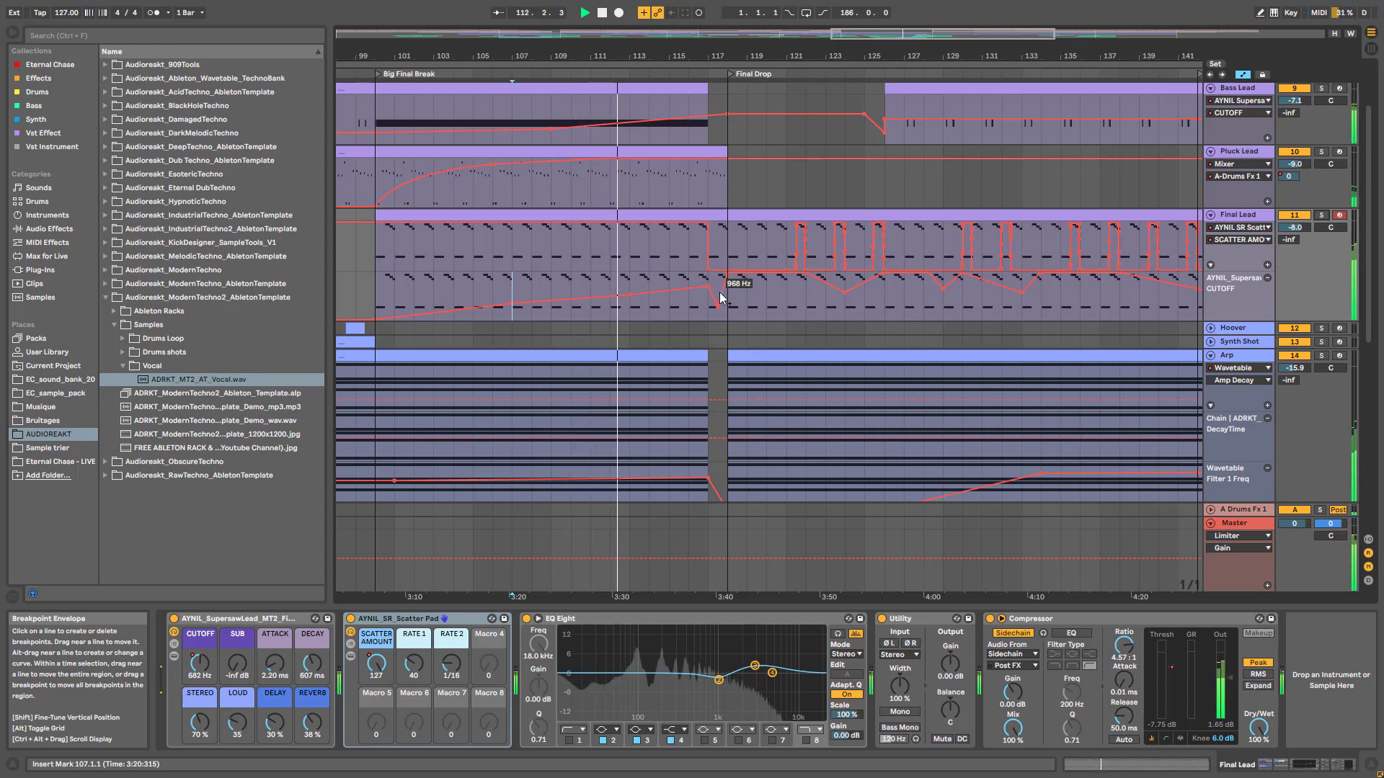
pyautogui.moveTo(854, 35); pyautogui.dragTo(764, 10)
pyautogui.scroll(2, 802, 211)
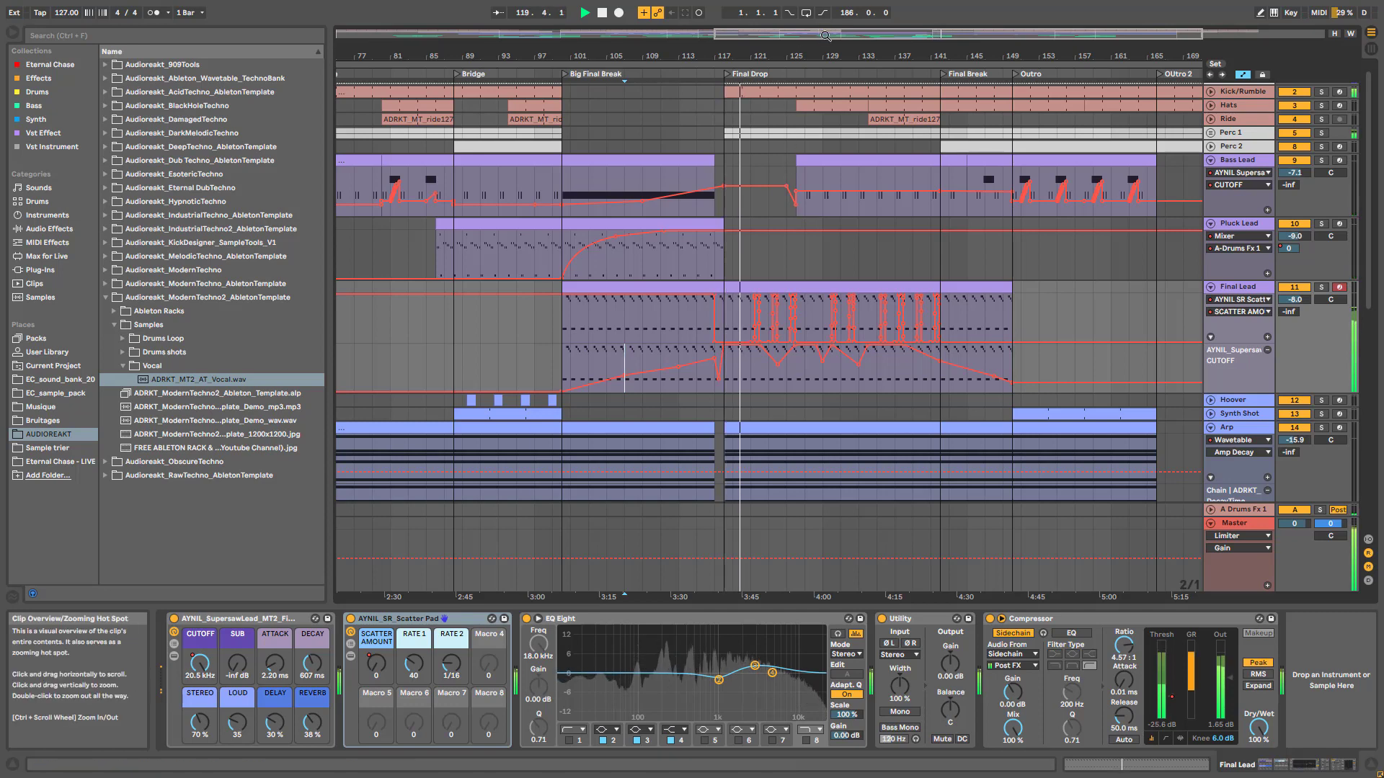
pyautogui.moveTo(836, 34); pyautogui.dragTo(890, 88)
pyautogui.press('space')
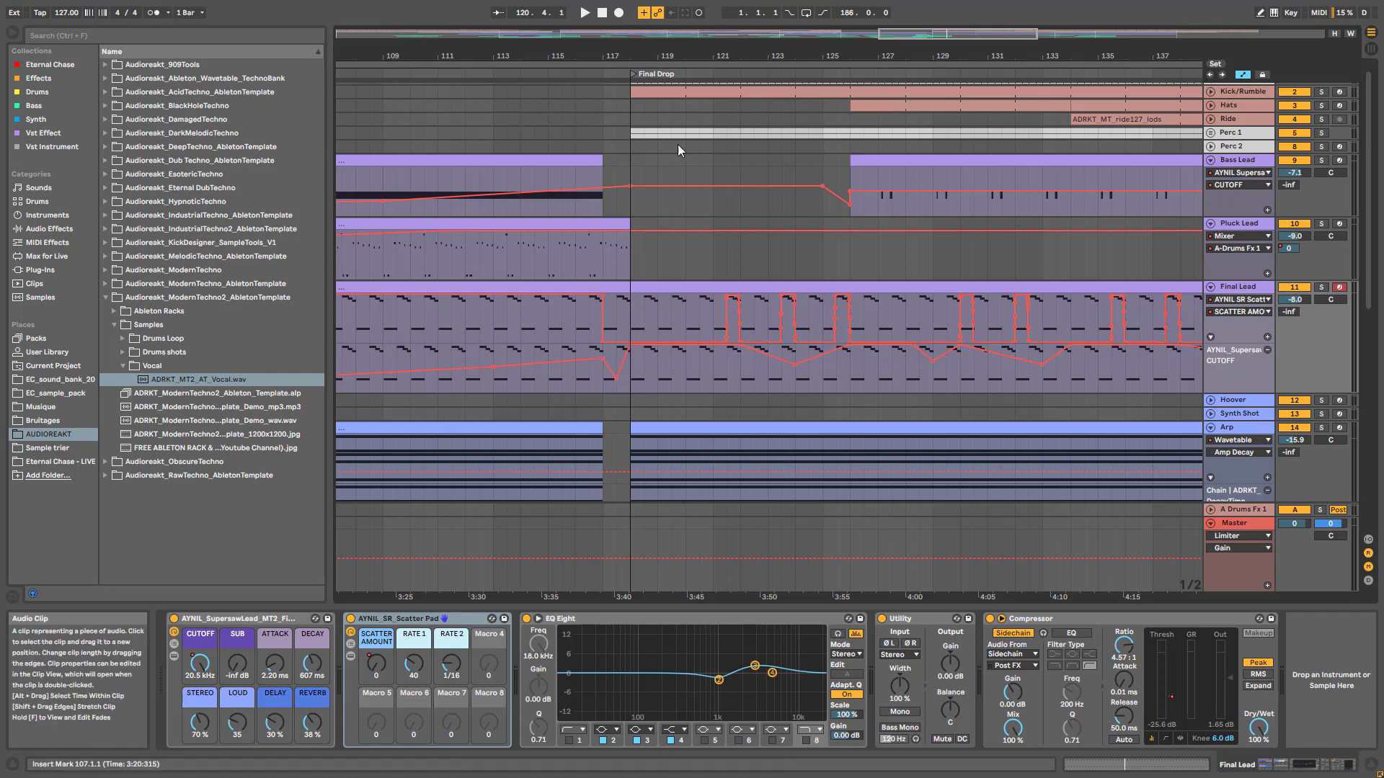
# - Fold the Arp track, reopening it briefly to check its automation lanes before folding it again
pyautogui.scroll(-5, 678, 146)
pyautogui.click(1214, 245)
pyautogui.click(1212, 243)
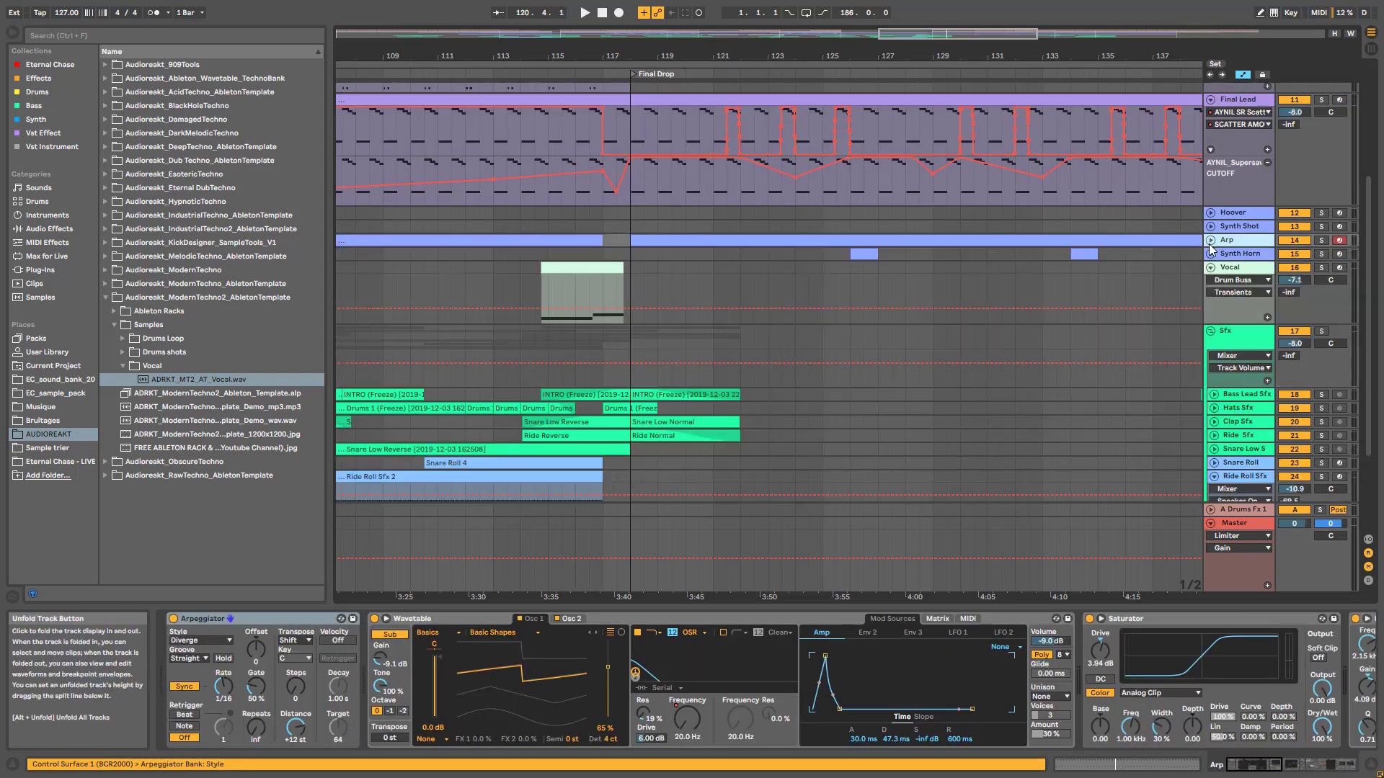
pyautogui.scroll(2, 1211, 270)
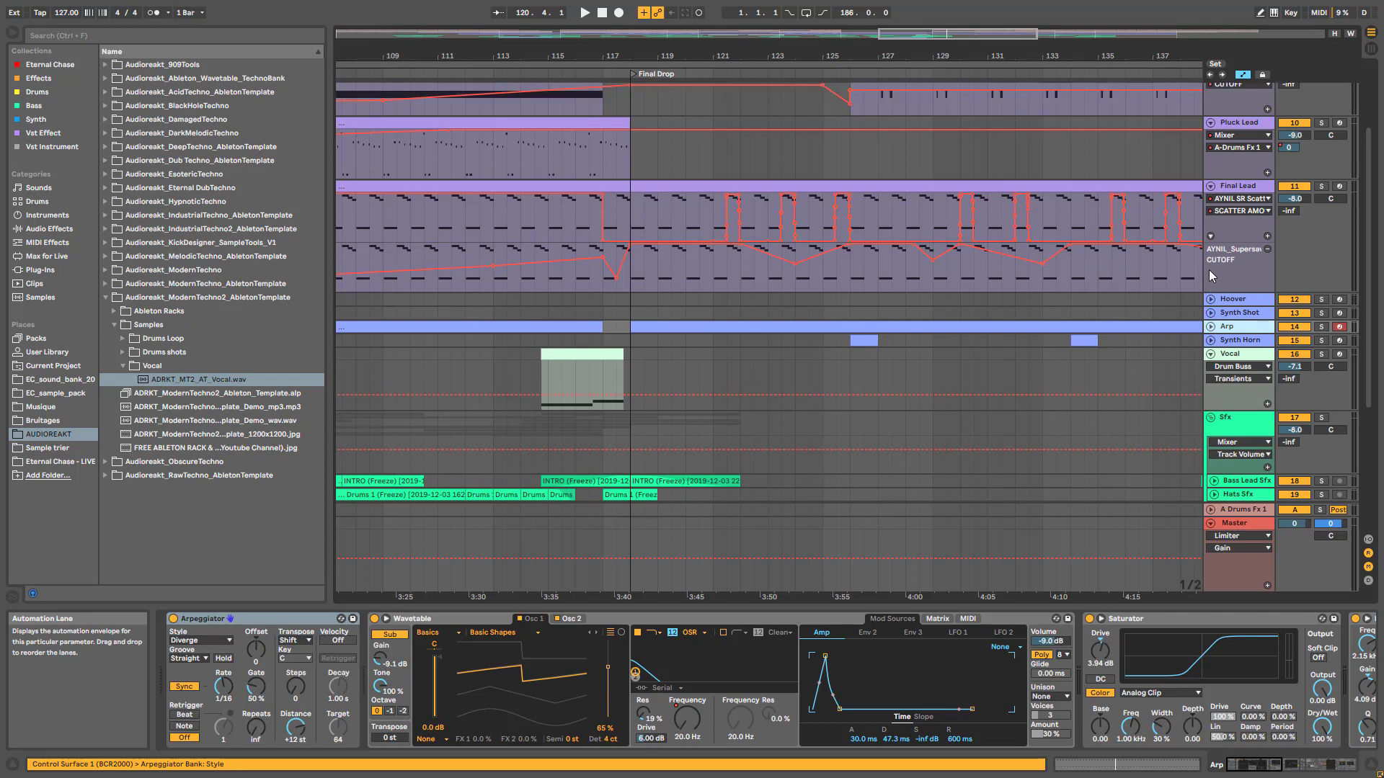
pyautogui.click(1215, 327)
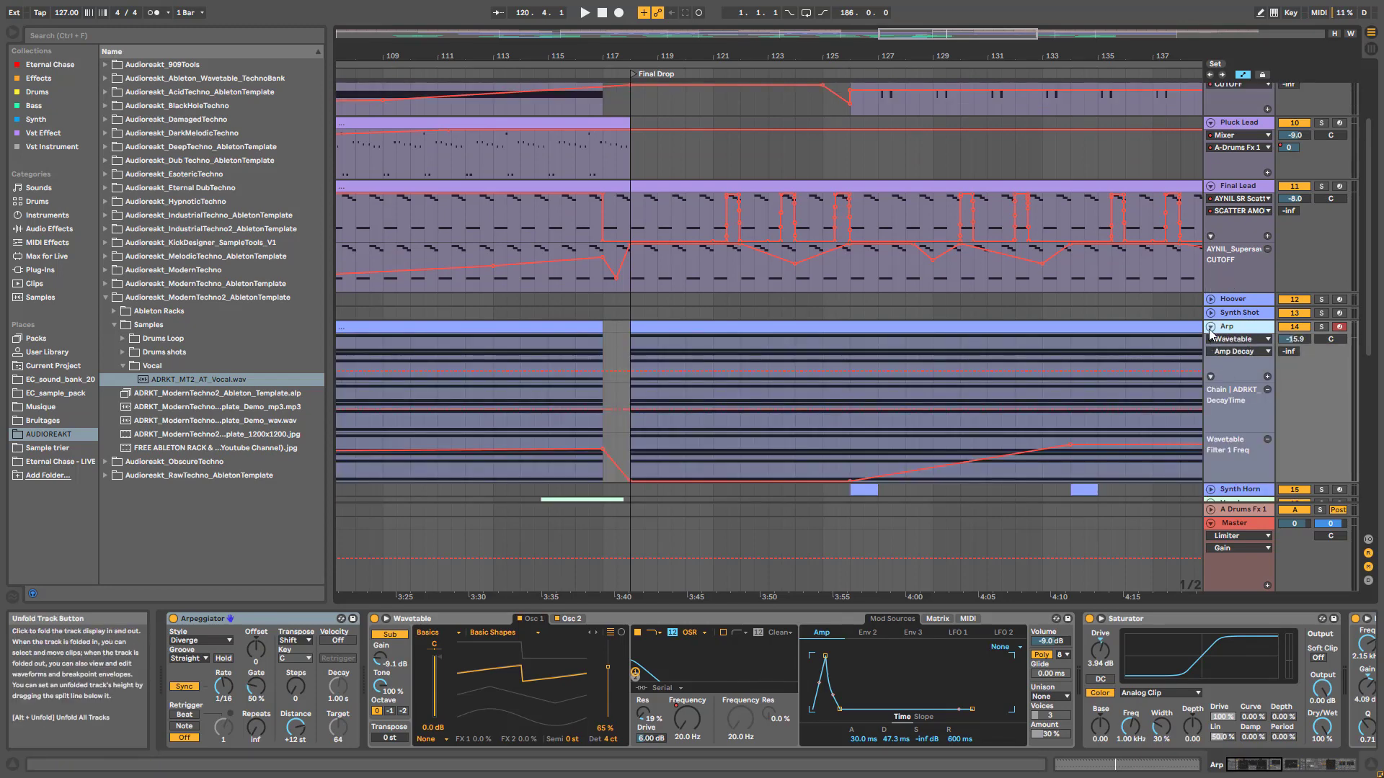
pyautogui.click(1212, 327)
pyautogui.scroll(-4, 920, 369)
pyautogui.scroll(6, 865, 382)
pyautogui.scroll(1, 767, 425)
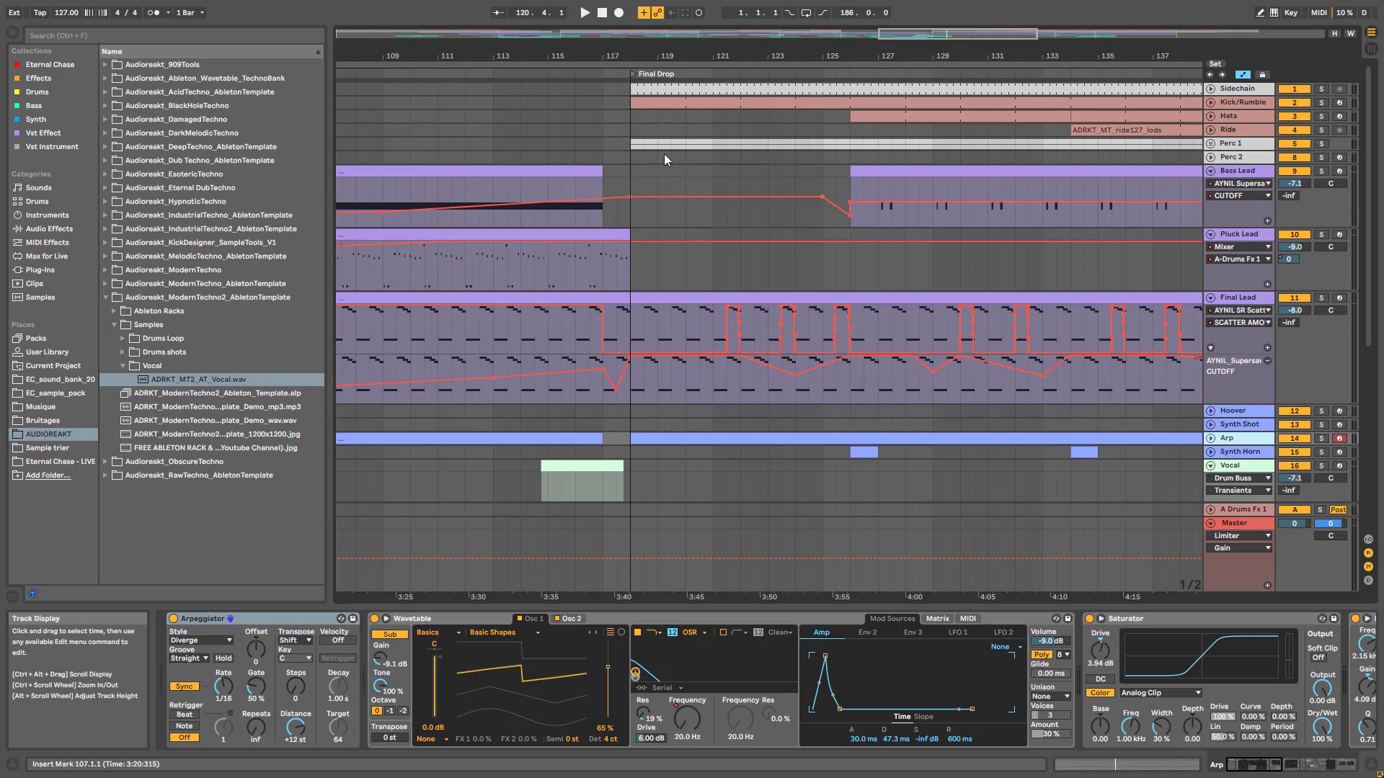
# - Play the full mix from the start of the Final Drop at bar 118 and stop around bar 124
pyautogui.click(631, 276)
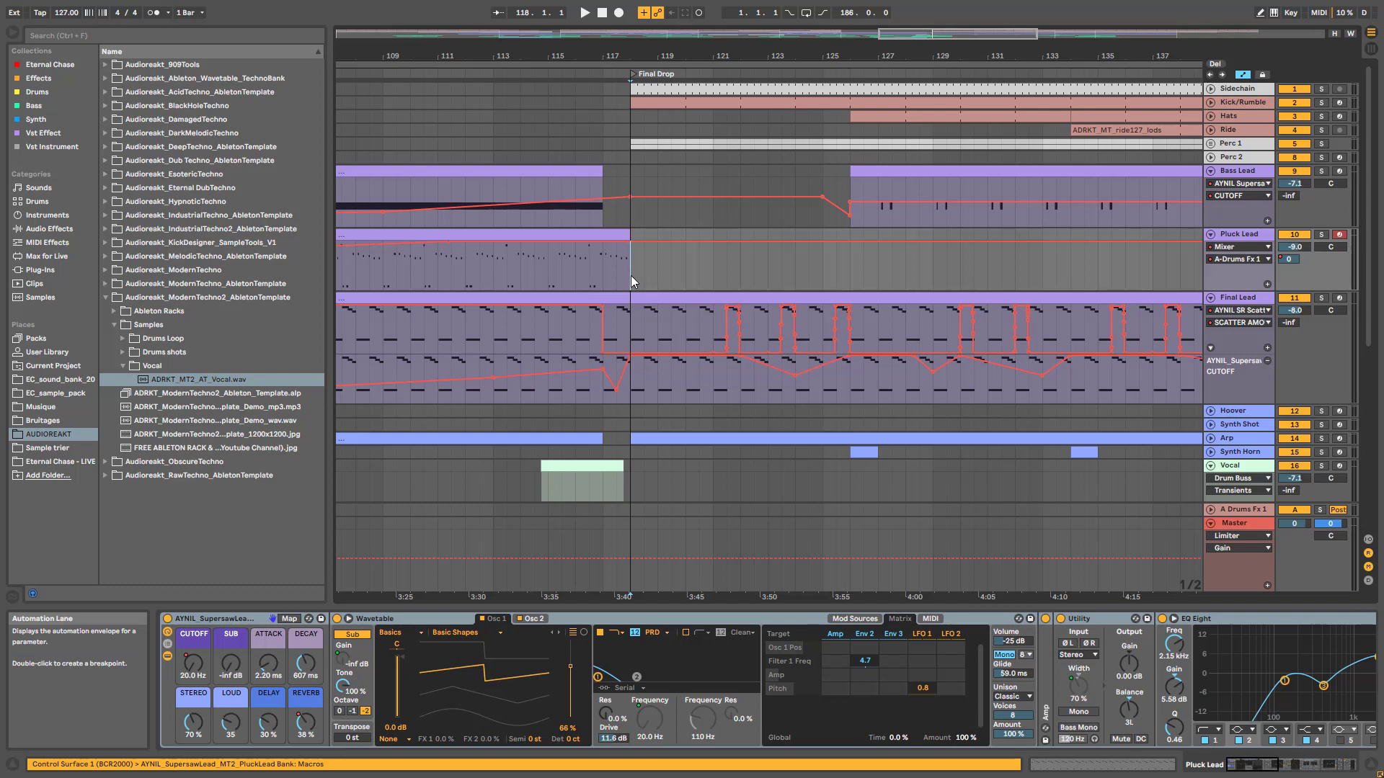
pyautogui.press('space')
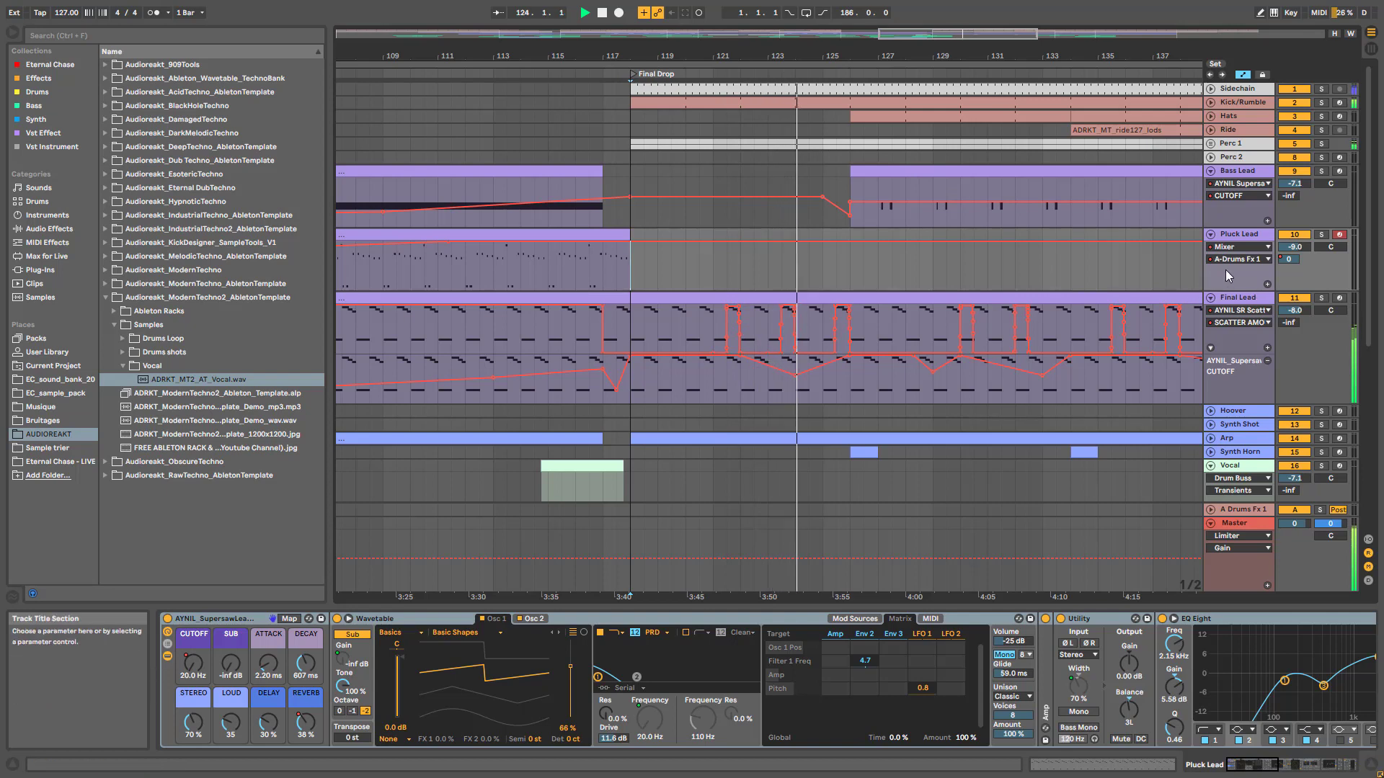
pyautogui.press('space')
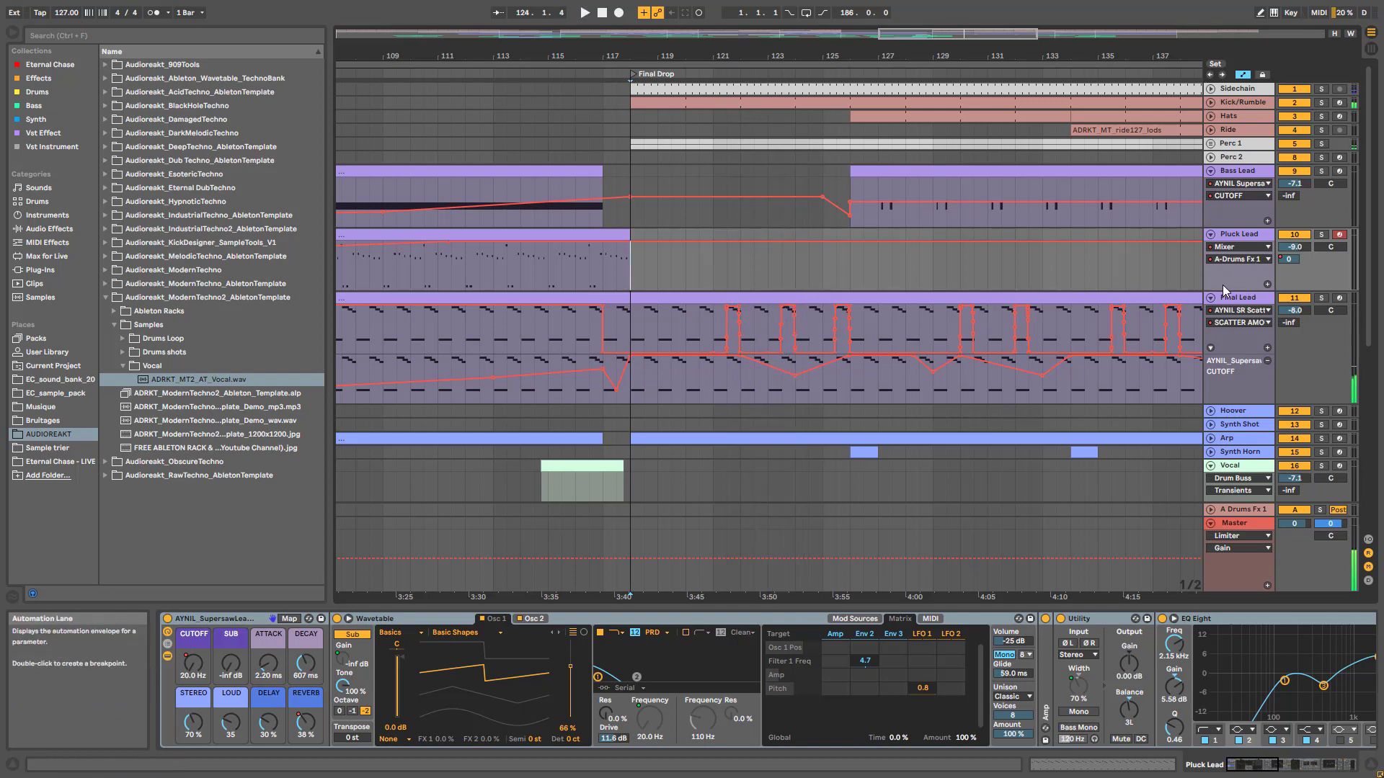
# - Place the insert marker at 121.3 on the Final Lead and examine the Scatter Amount automation peaks across the Final Drop
pyautogui.click(701, 343)
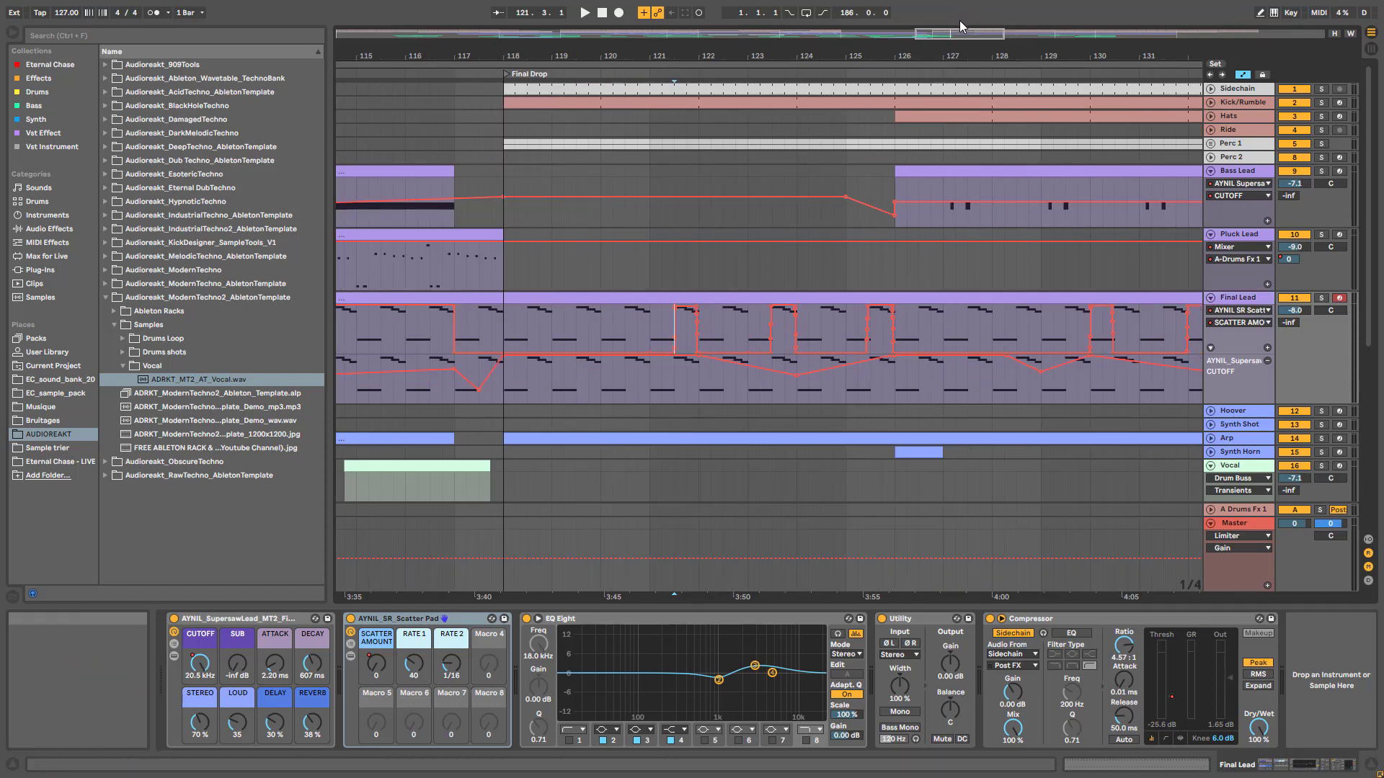
pyautogui.press('-')
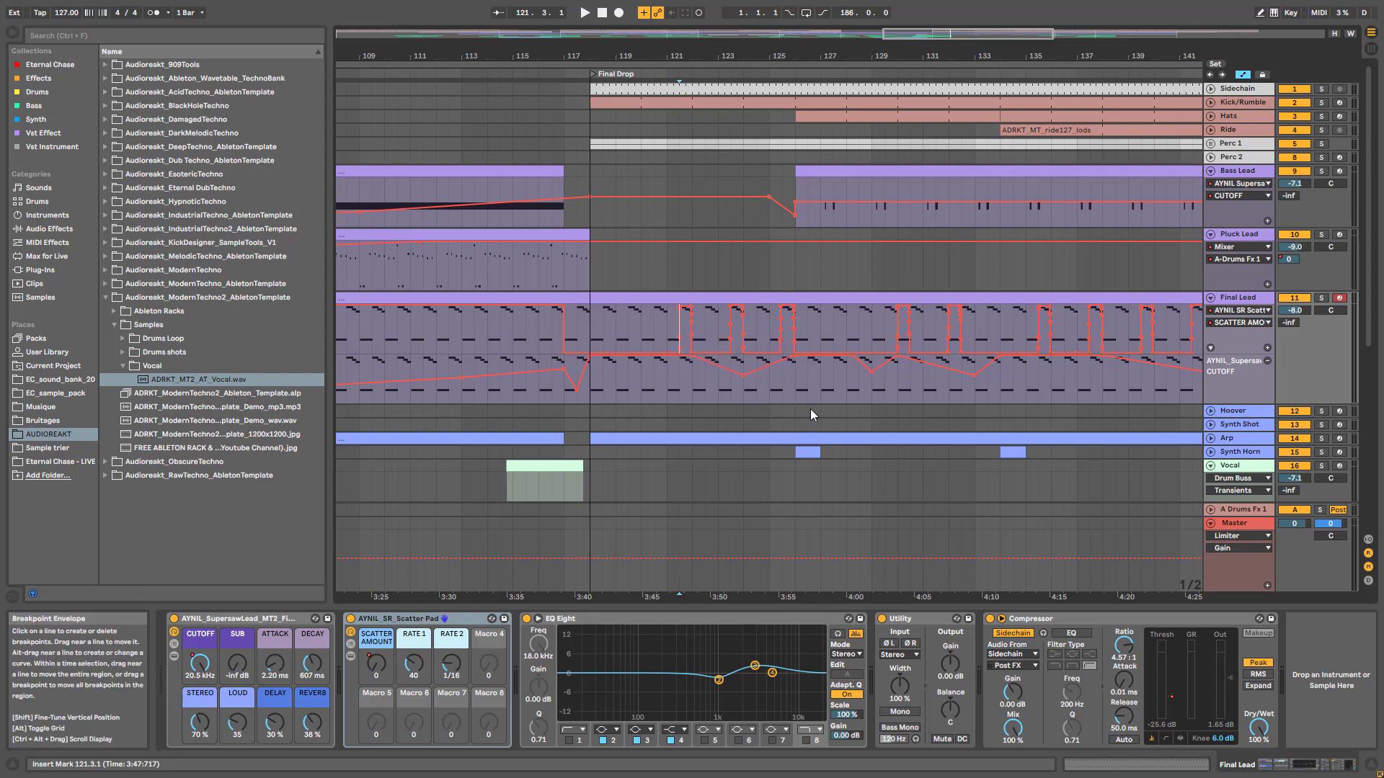
pyautogui.scroll(-2, 1230, 497)
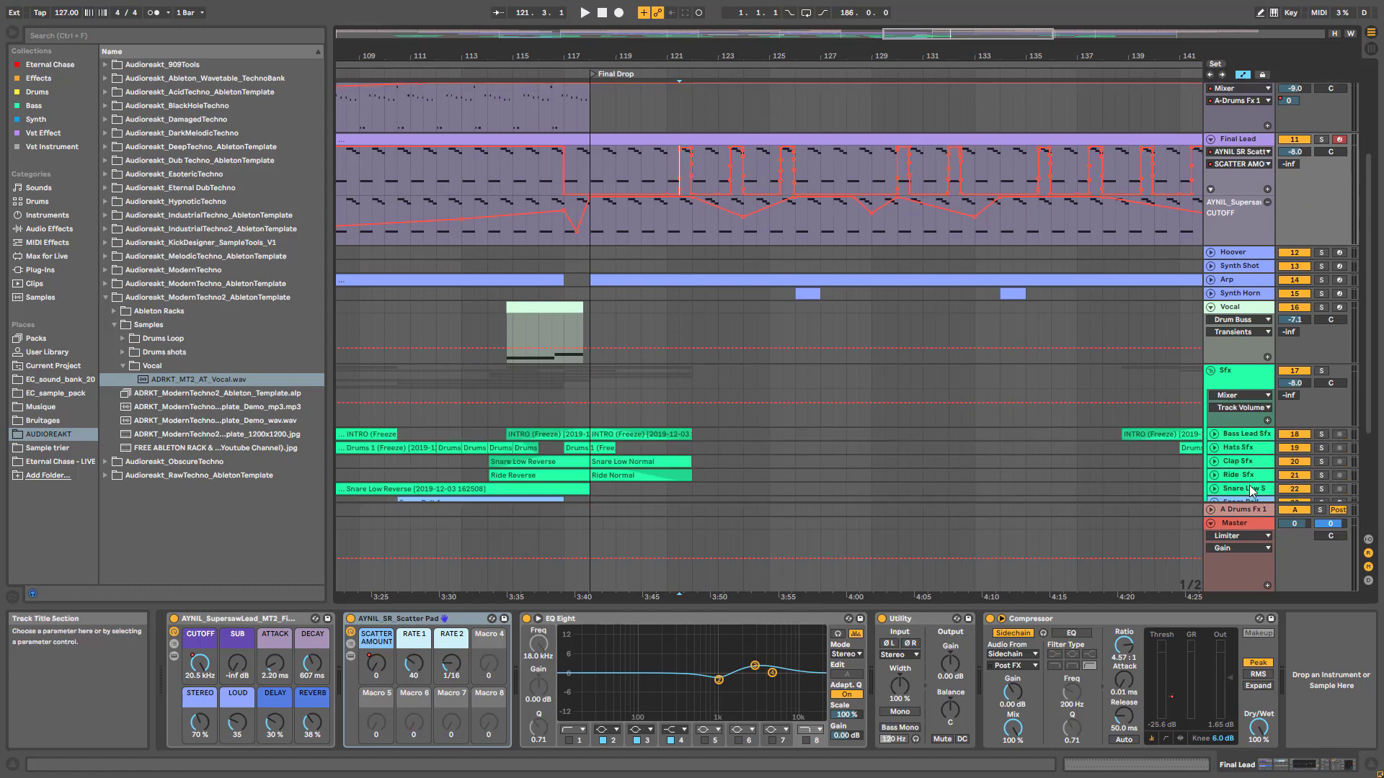
pyautogui.scroll(5, 1218, 480)
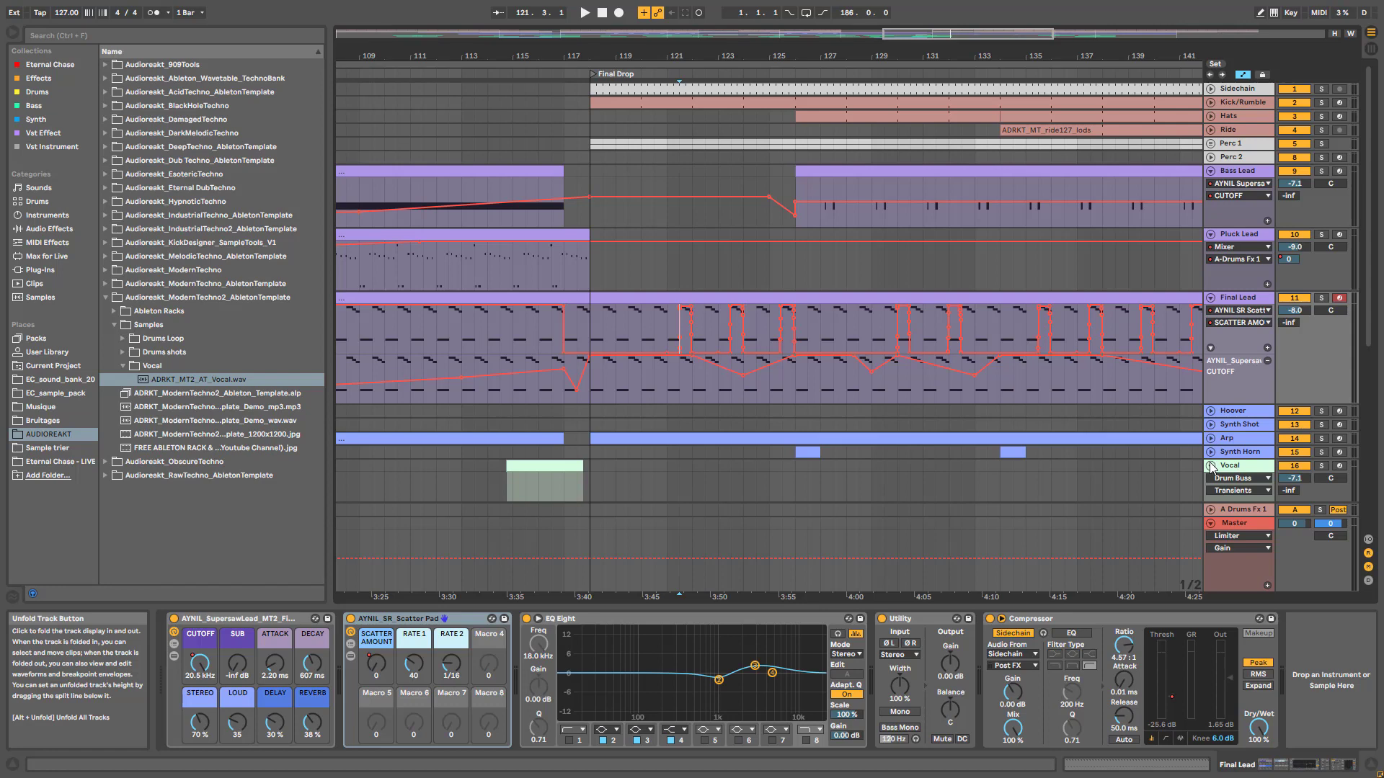
# - Play the full mix from bar 121 through the Final Drop, checking the SFX clips and Mixdown automation, and stop around bar 134
pyautogui.click(661, 275)
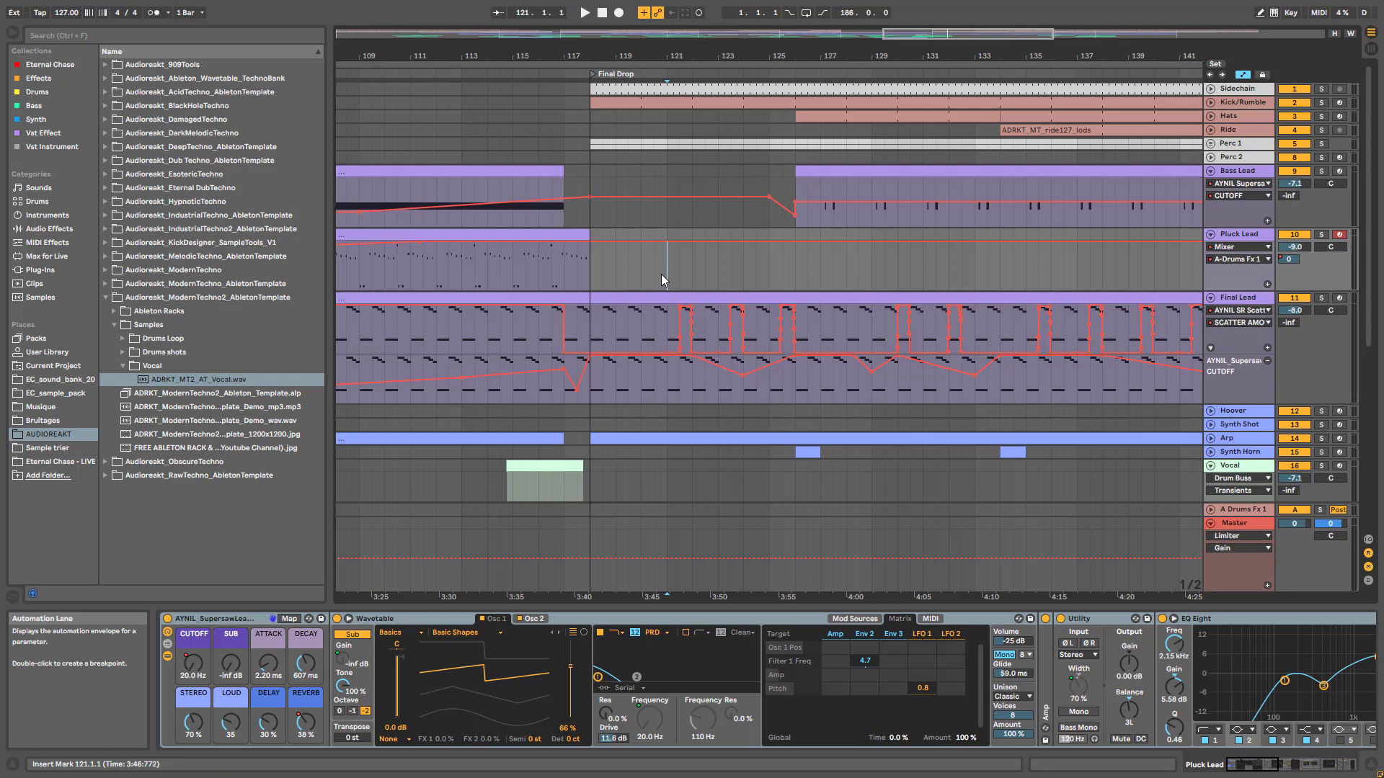
pyautogui.press('space')
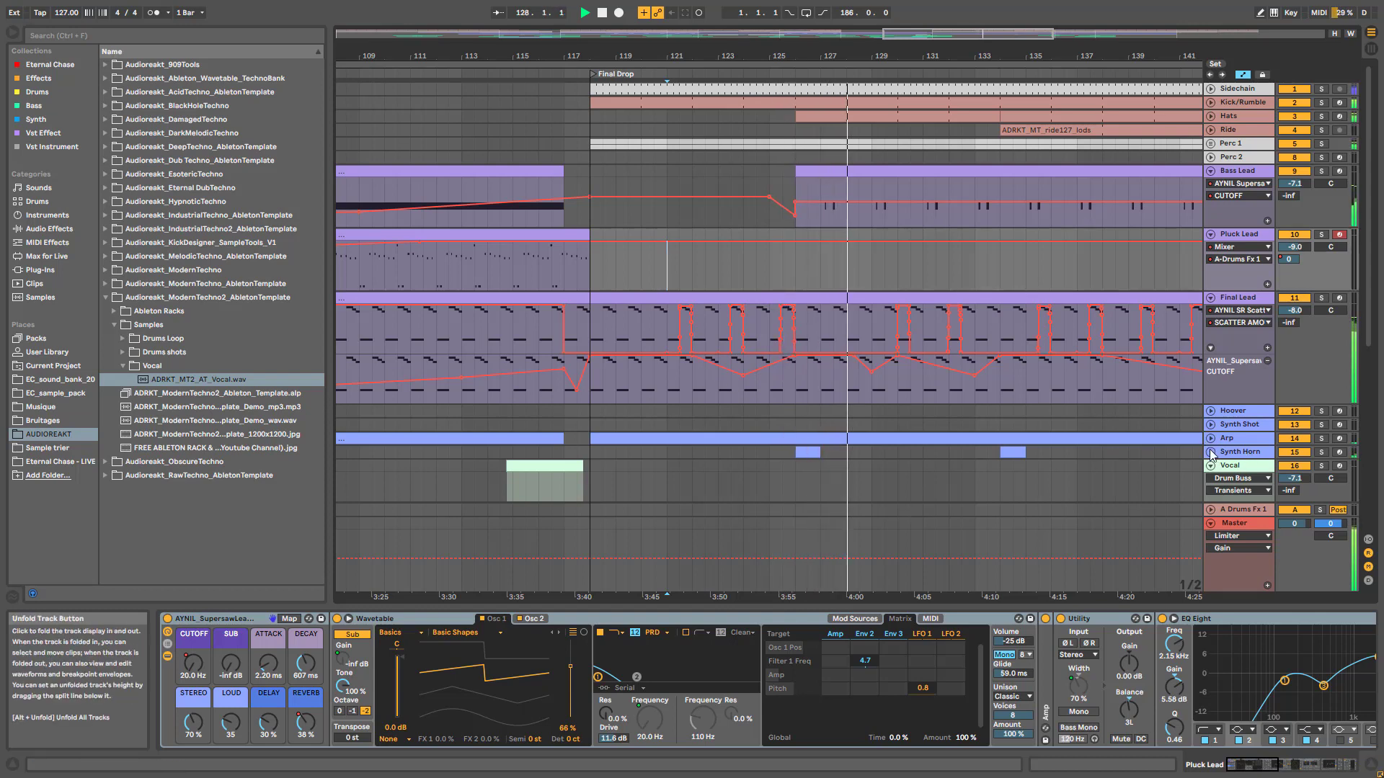
pyautogui.scroll(-4, 1167, 443)
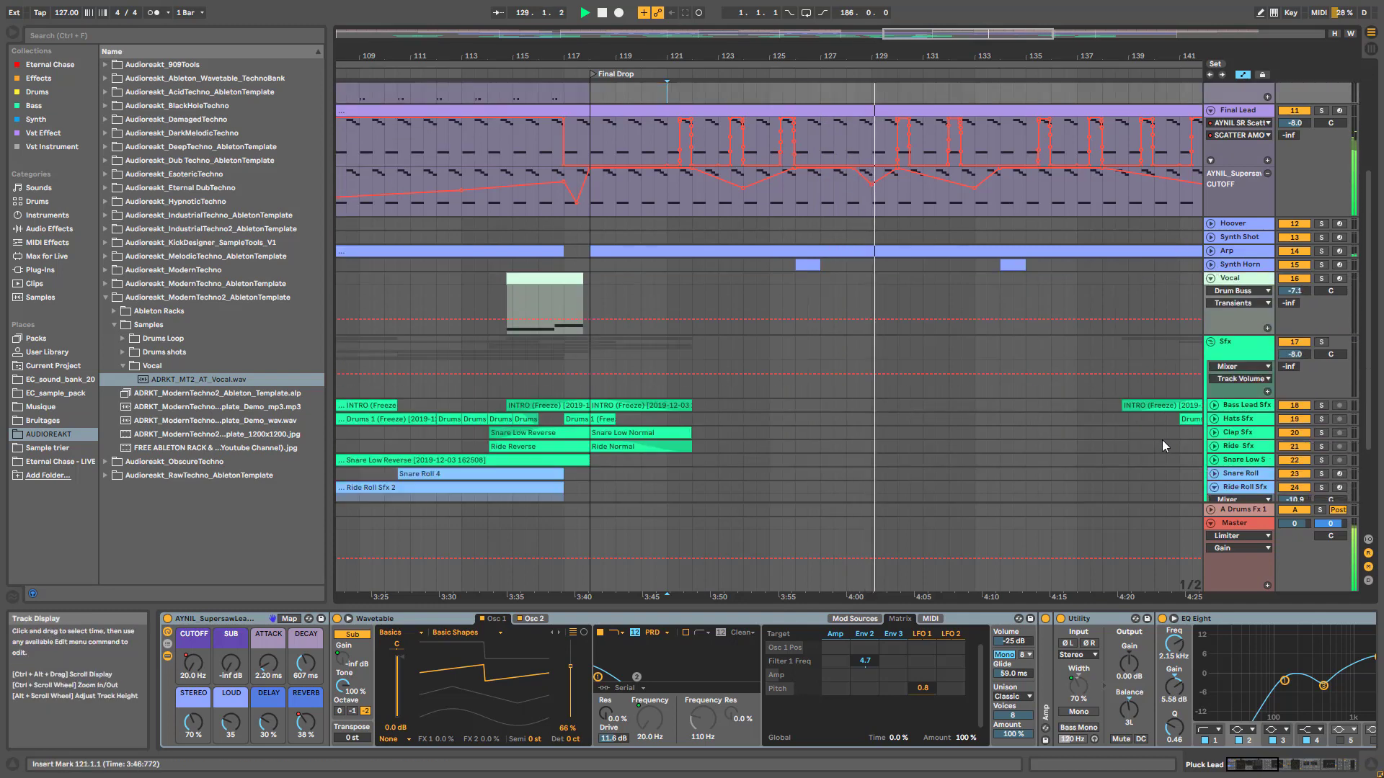
pyautogui.scroll(-3, 1162, 440)
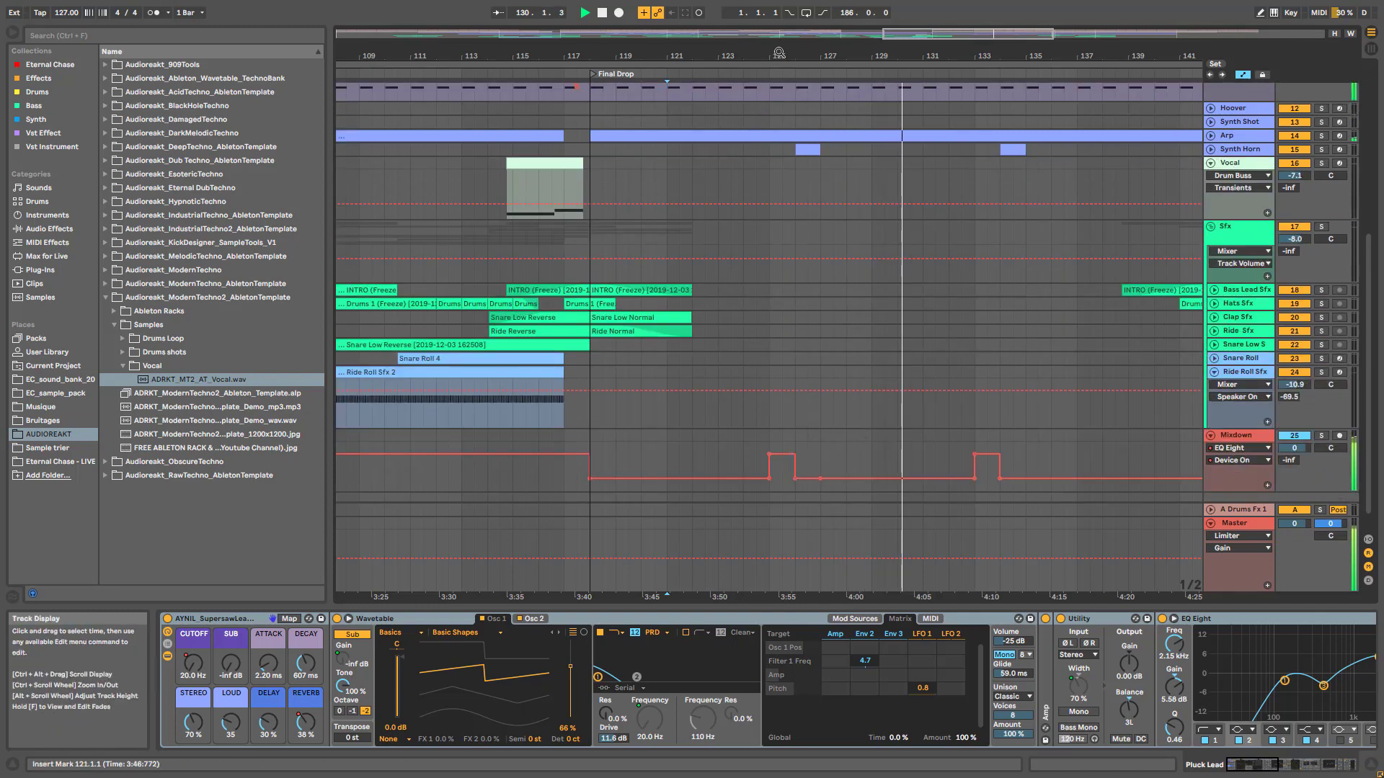
pyautogui.scroll(4, 992, 336)
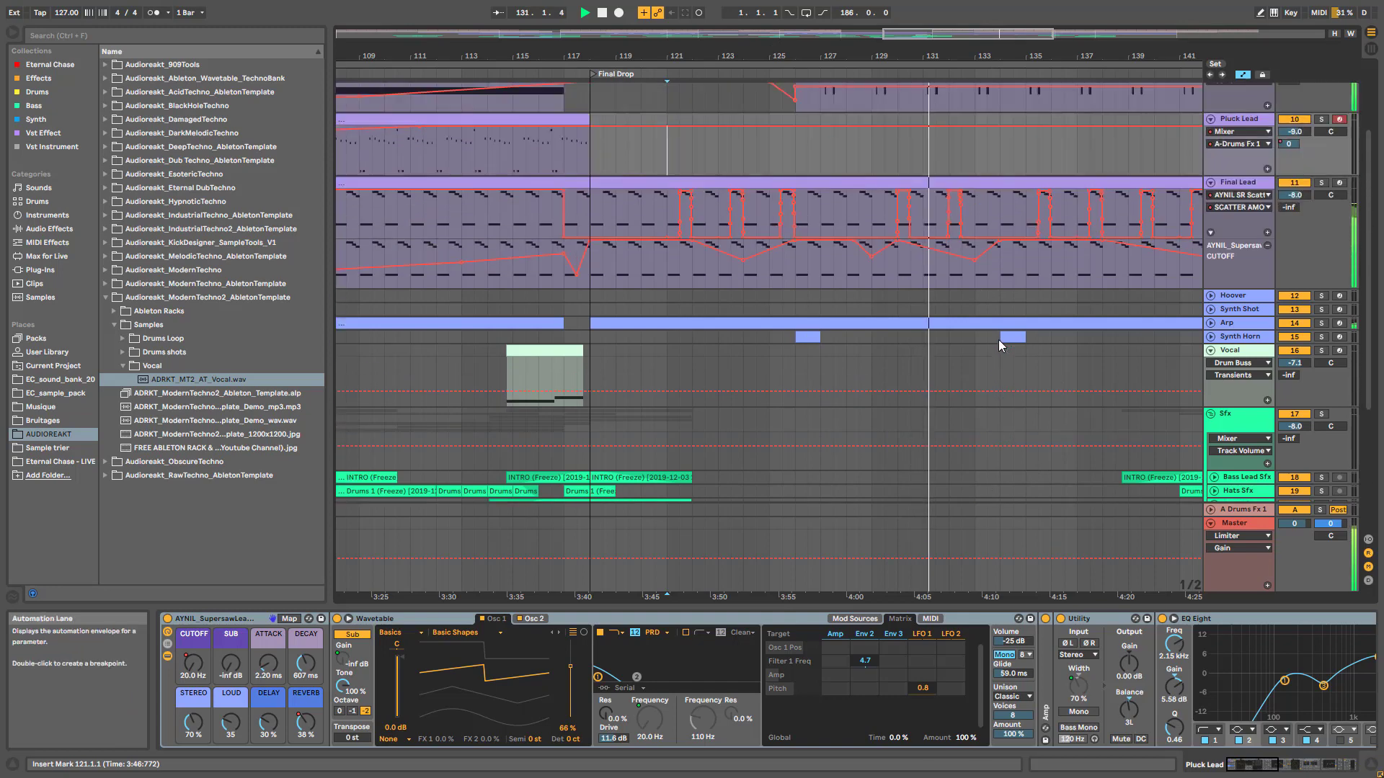
pyautogui.scroll(3, 997, 339)
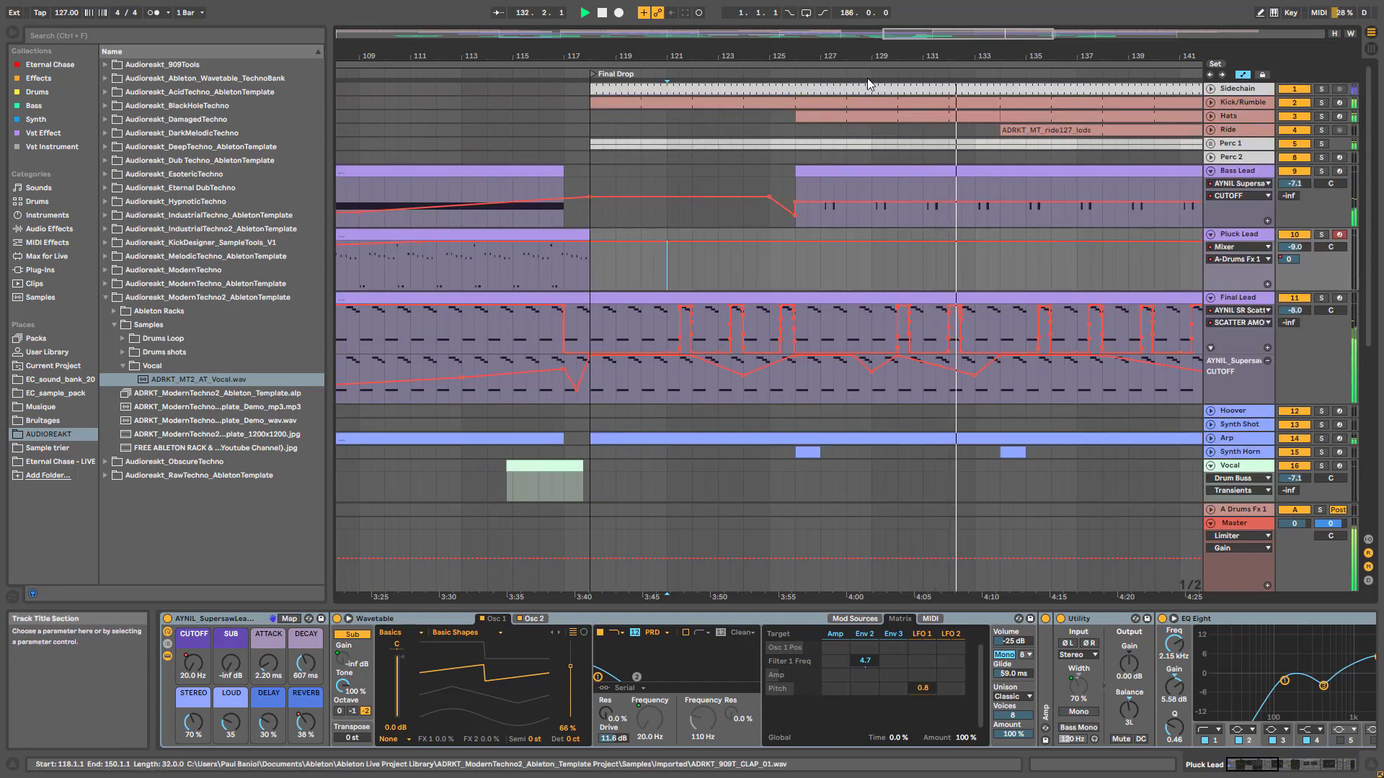
pyautogui.moveTo(867, 56); pyautogui.dragTo(626, 36)
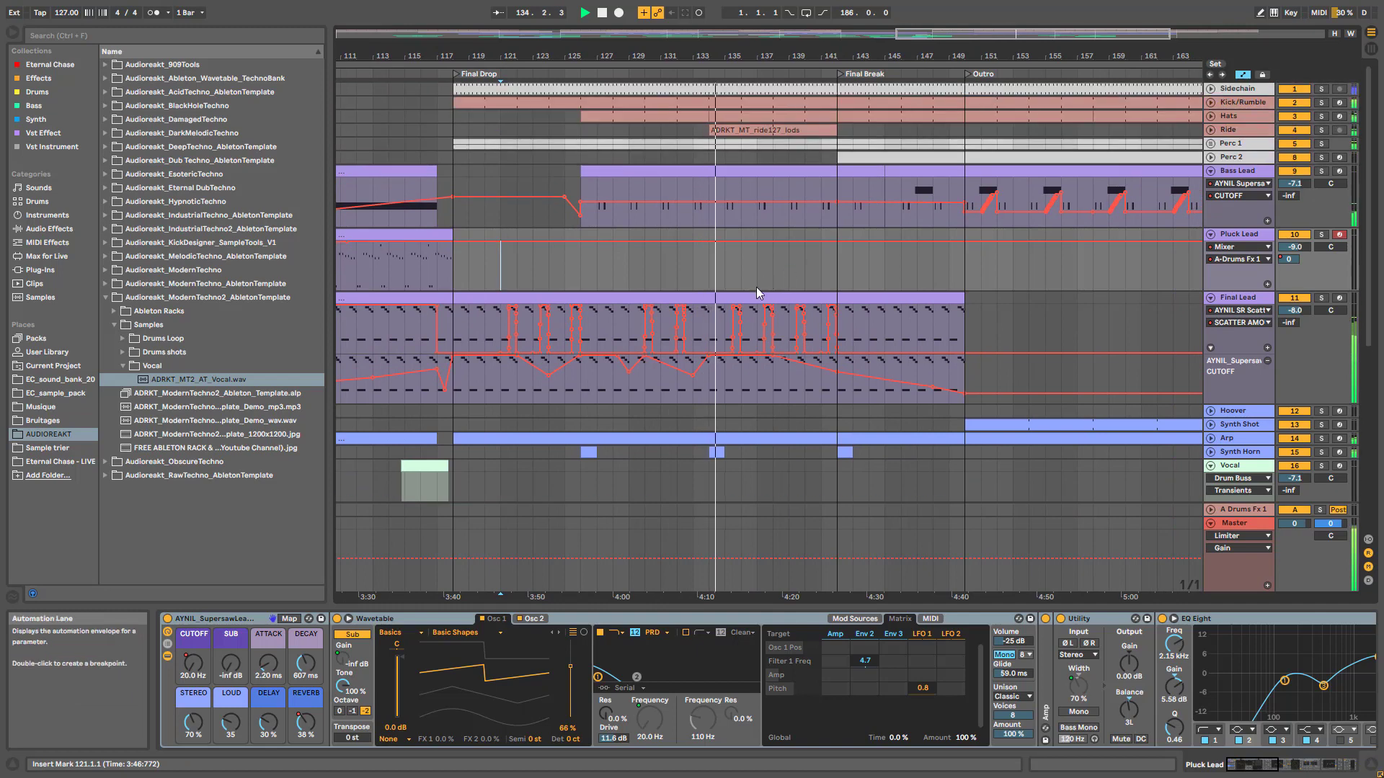
pyautogui.press('space')
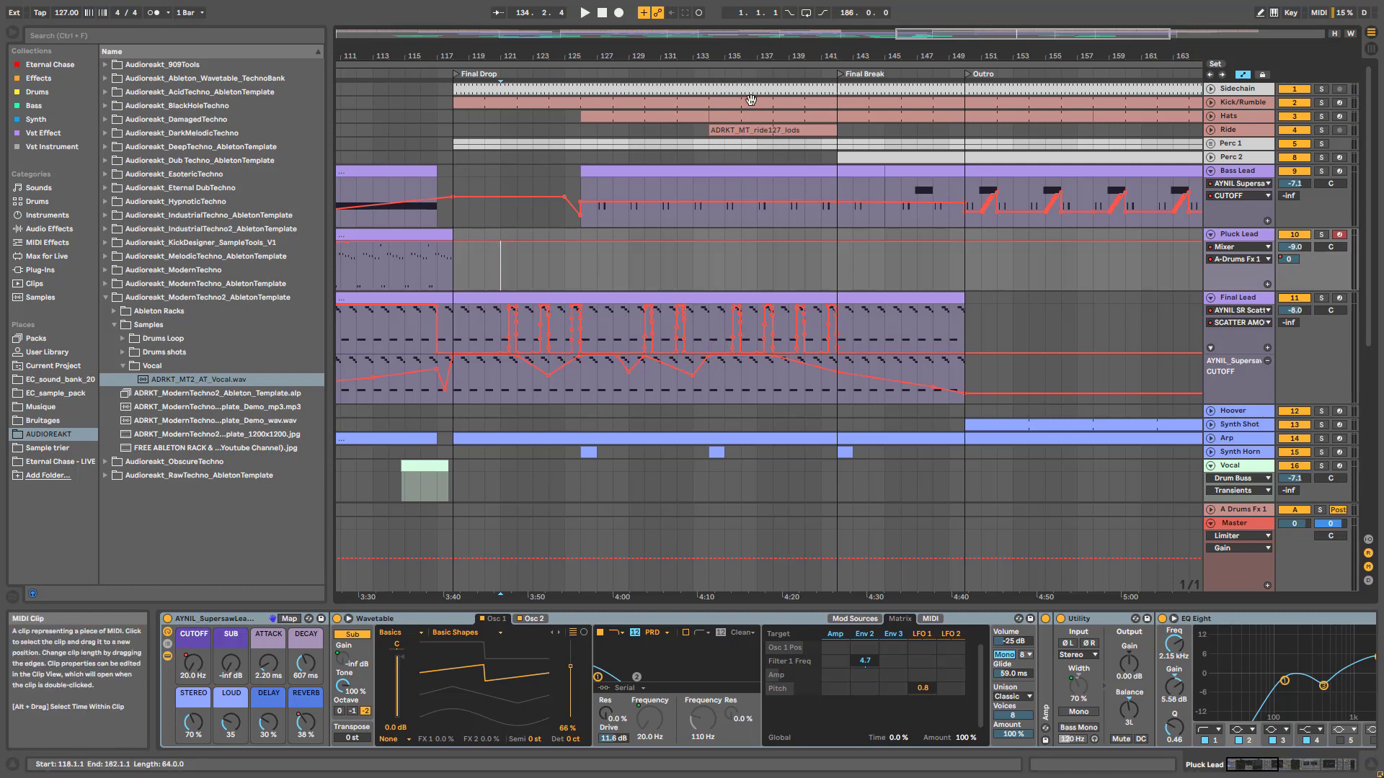
# - Unfold the Arp track to show its clips and automation lanes
pyautogui.scroll(-2, 755, 478)
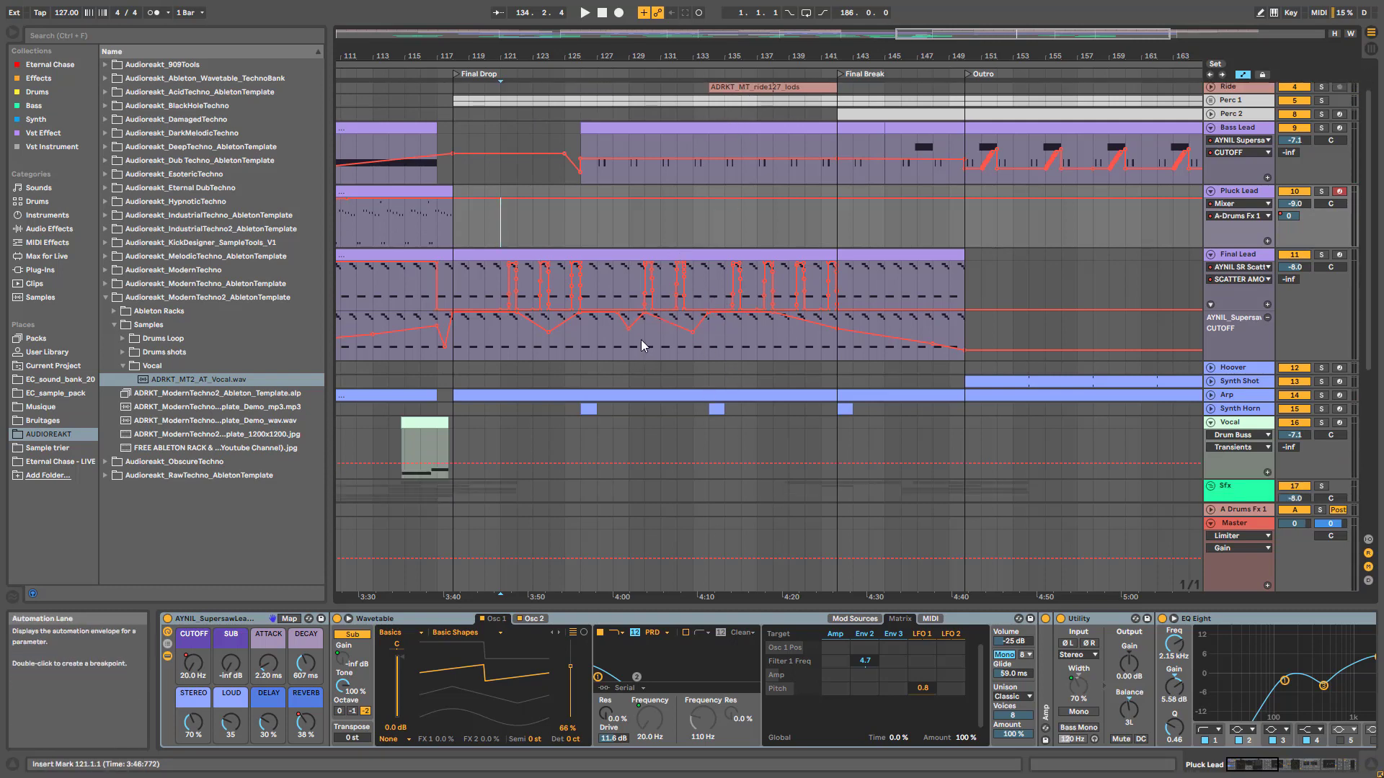
pyautogui.scroll(2, 701, 355)
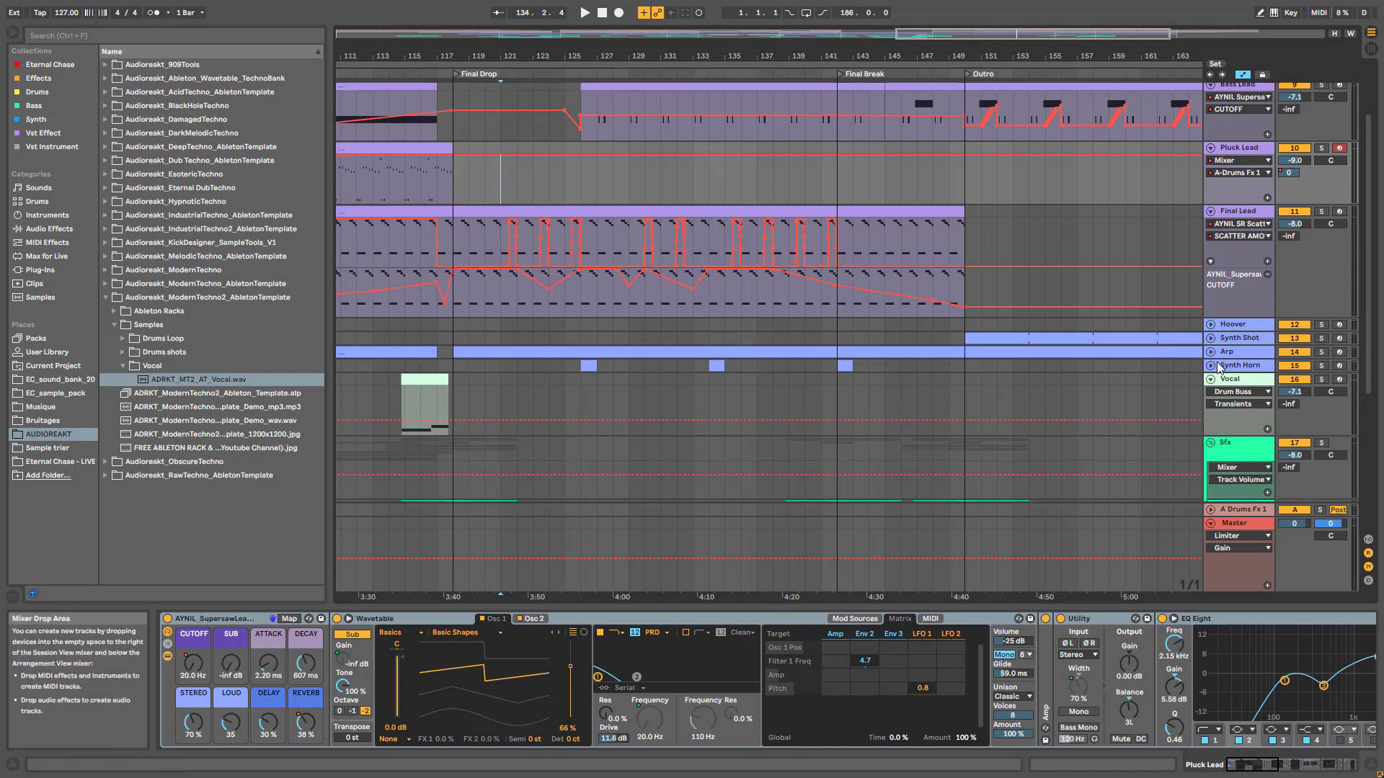
pyautogui.click(1211, 437)
pyautogui.scroll(4, 726, 461)
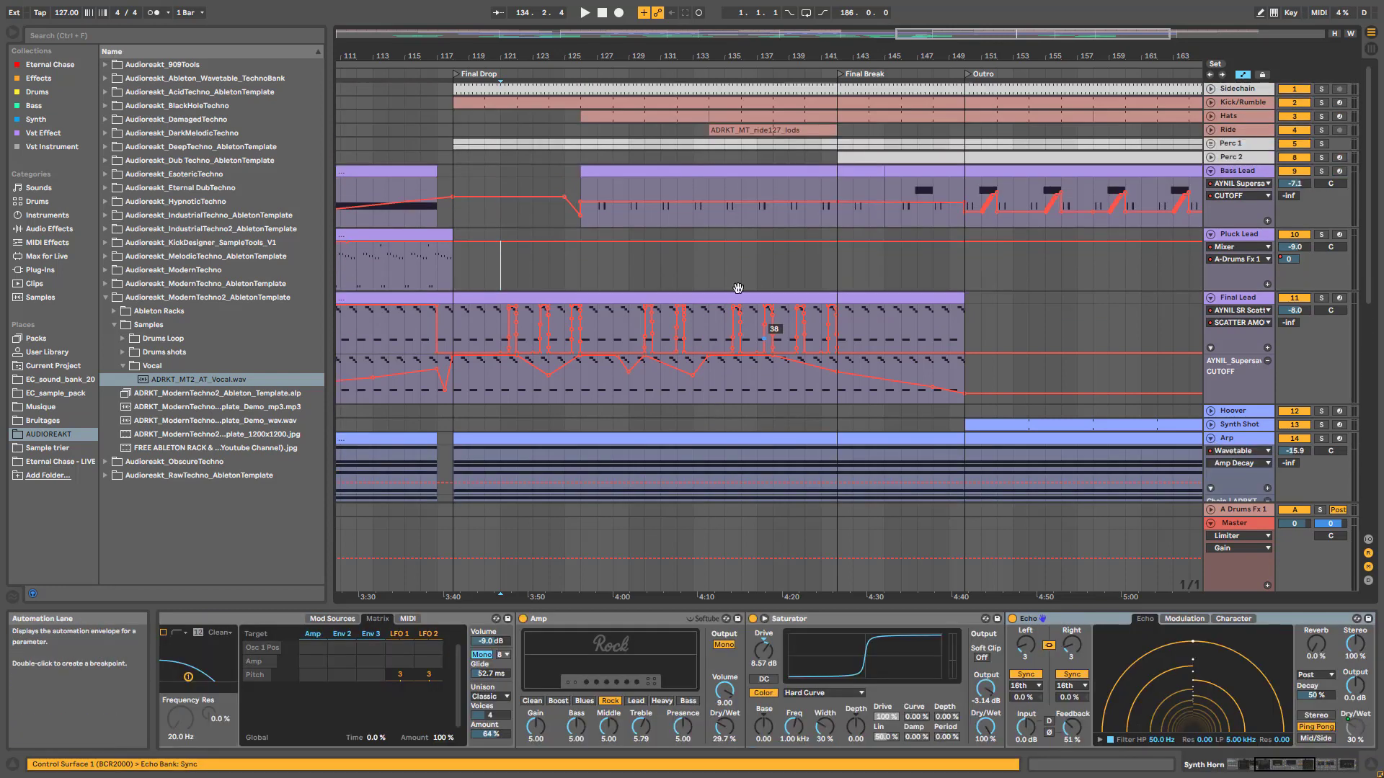
# - Play from bar 134 on the Pluck Lead track into the Final Break and stop around bar 144
pyautogui.click(717, 275)
pyautogui.press('space')
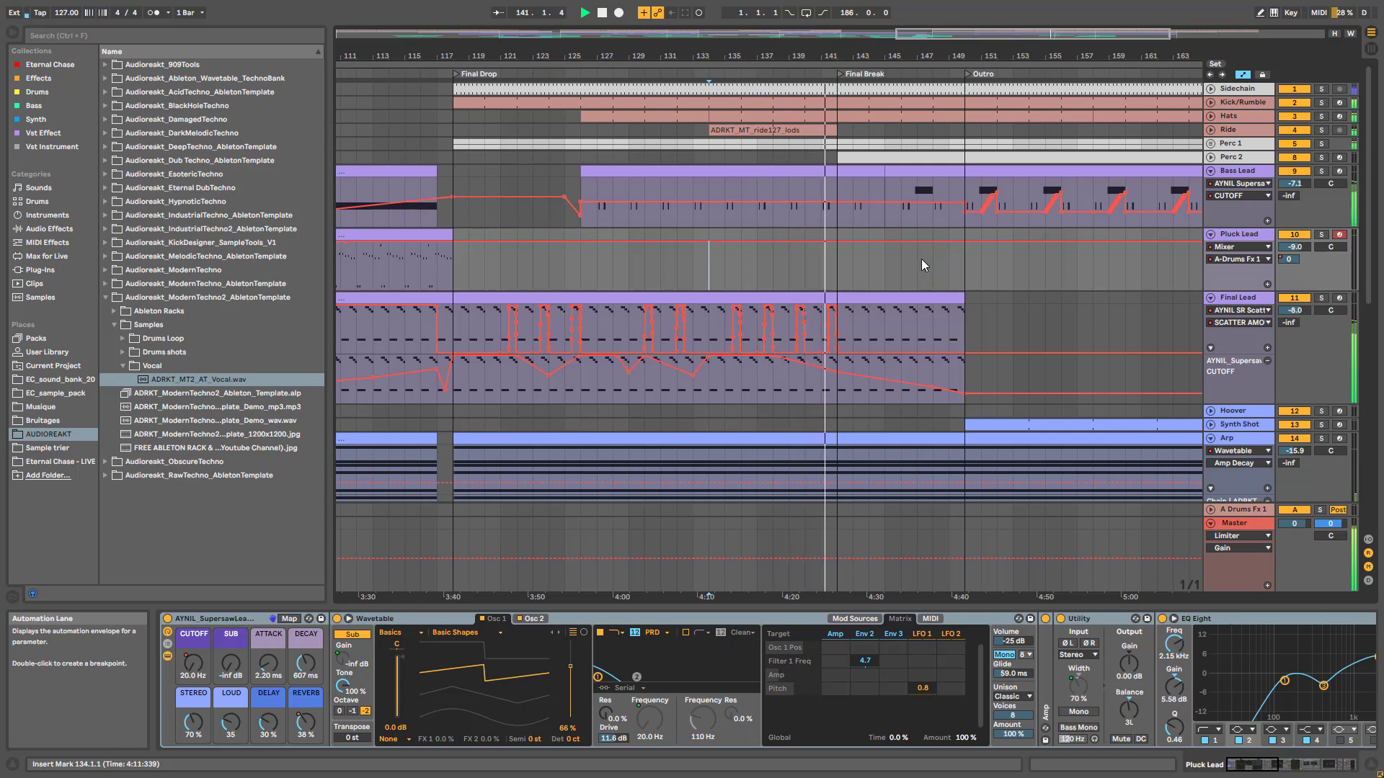
pyautogui.moveTo(931, 29)
pyautogui.mouseDown()
pyautogui.moveTo(901, 5)
pyautogui.moveTo(928, 7)
pyautogui.moveTo(930, 33)
pyautogui.mouseUp()
pyautogui.press('space')
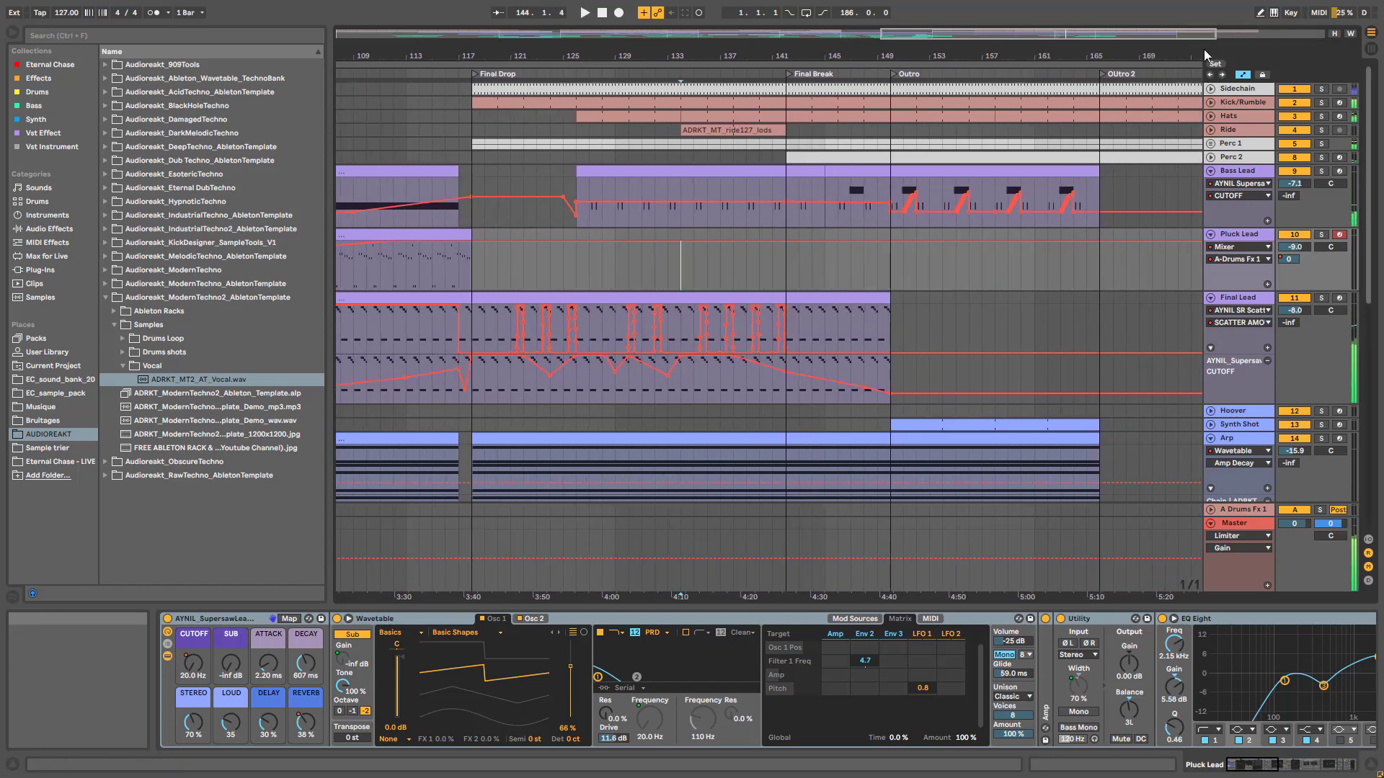
# - Examine the lead and Arp clips and their automation from the Final Drop through the Final Break and Outro
pyautogui.moveTo(902, 101); pyautogui.dragTo(805, 95)
pyautogui.moveTo(858, 33); pyautogui.dragTo(870, 39)
pyautogui.scroll(-3, 634, 209)
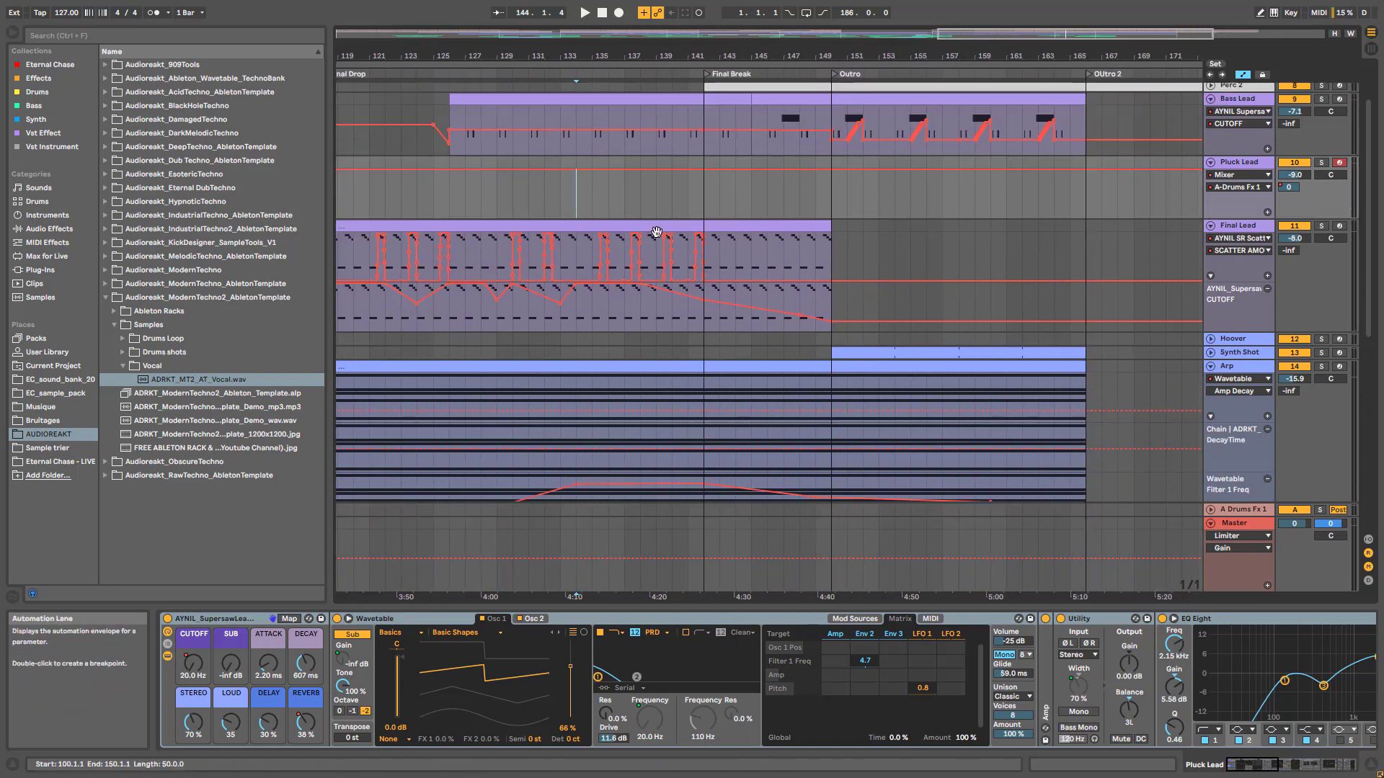
pyautogui.scroll(3, 791, 273)
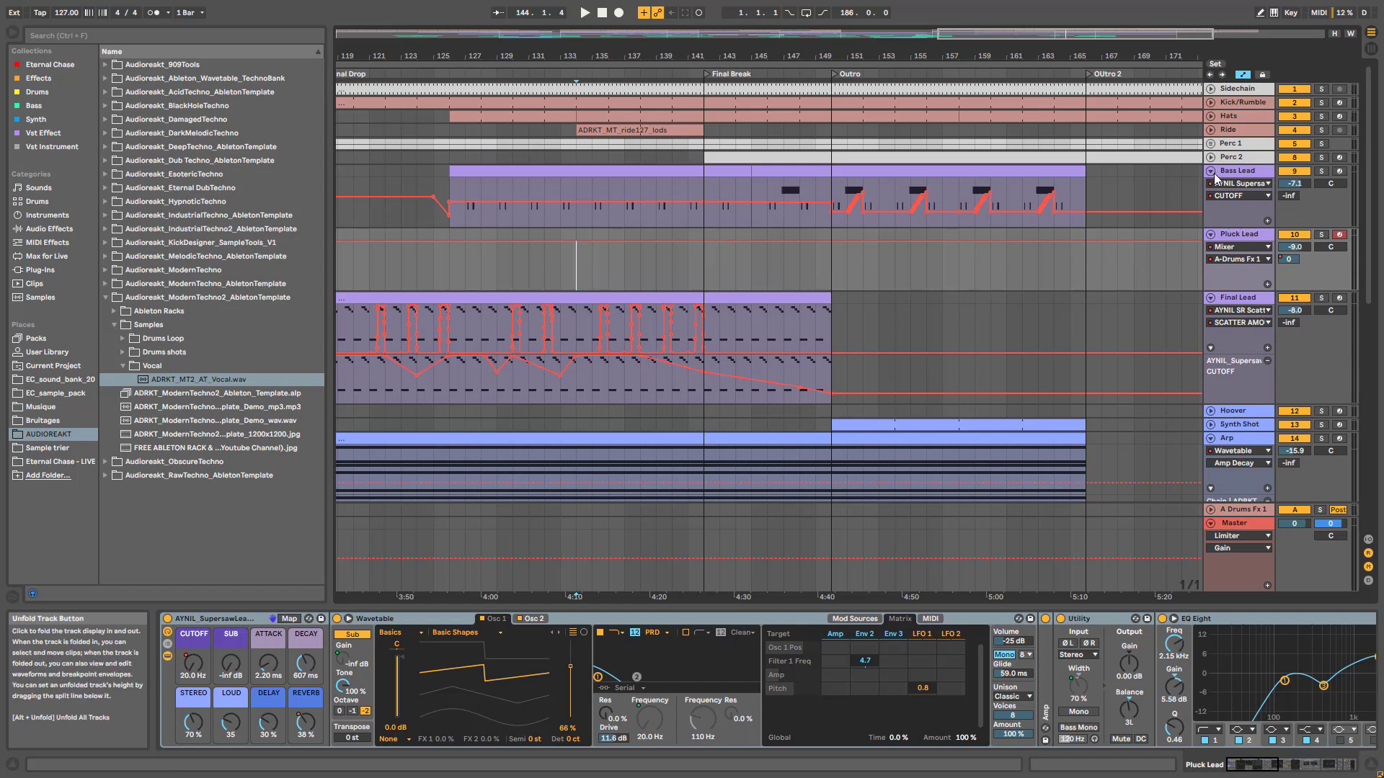
pyautogui.doubleClick(930, 33)
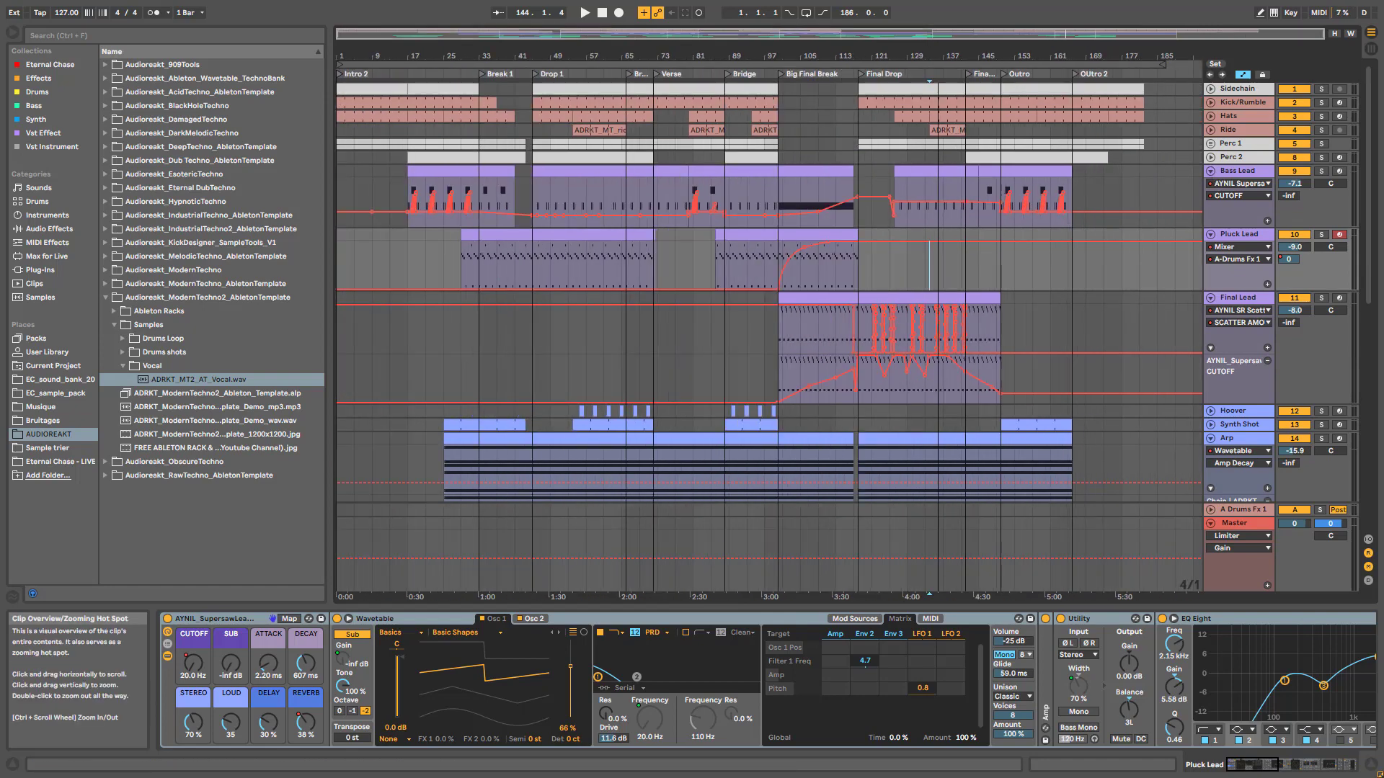
pyautogui.moveTo(1045, 33); pyautogui.dragTo(1052, 112)
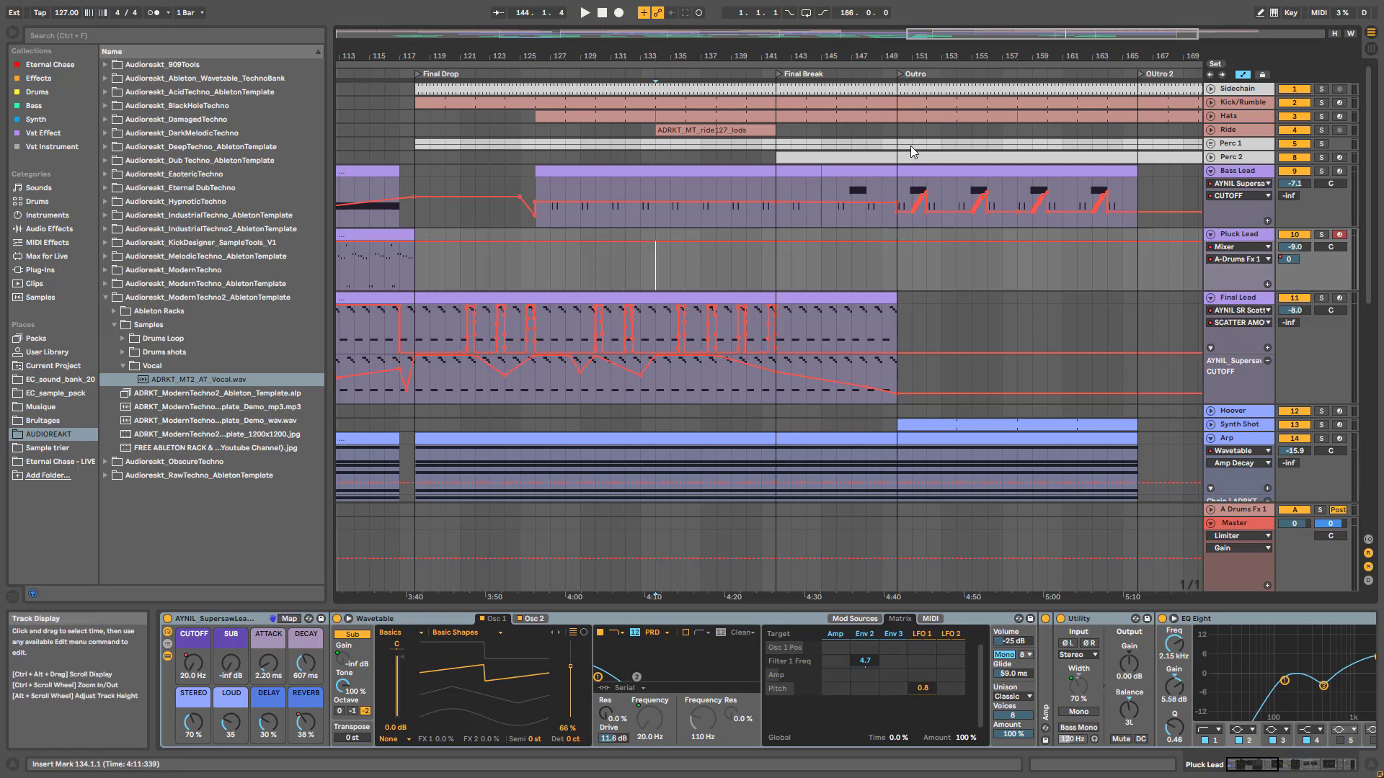
# - Place the insert marker at the start of the Final Break at 142.1, briefly unfold Hats, and show the Perc 2 track's effects
pyautogui.click(777, 131)
pyautogui.click(769, 277)
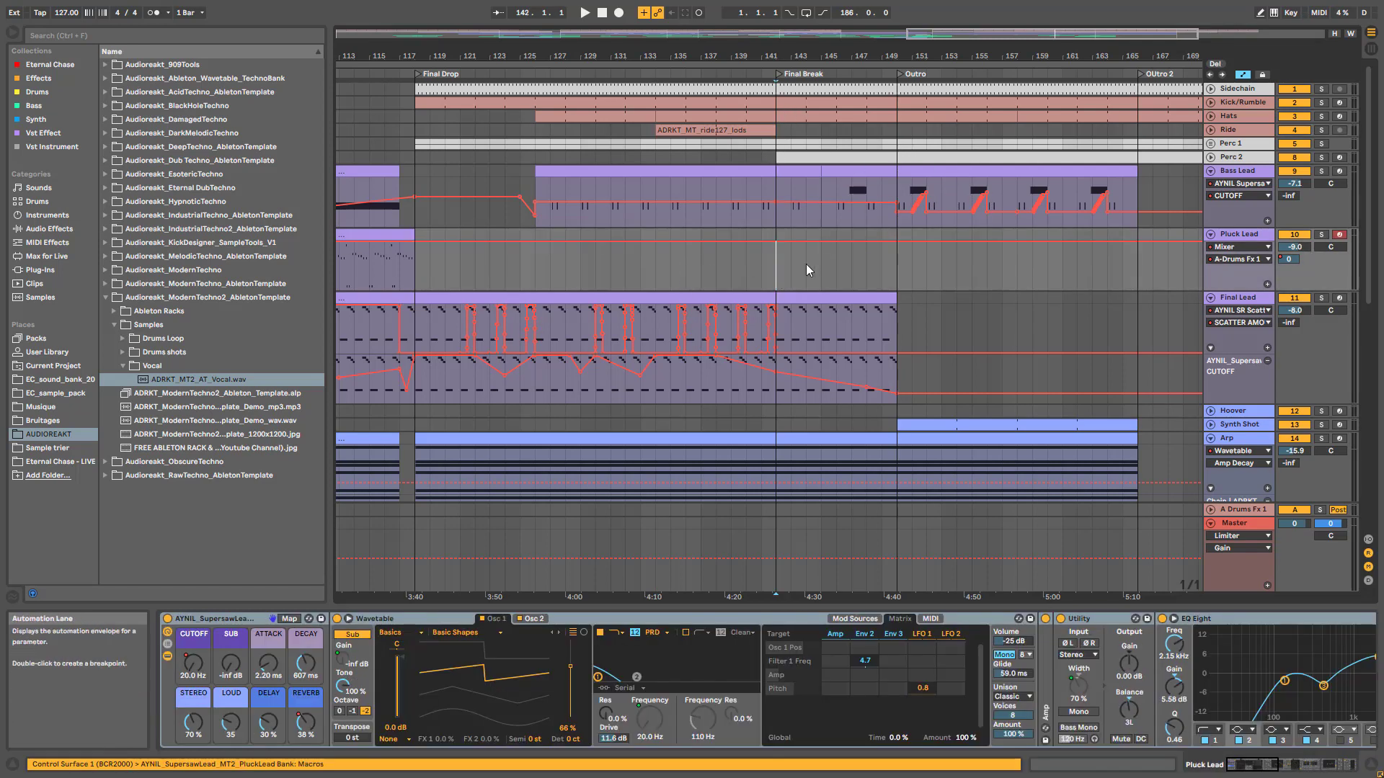
pyautogui.click(1210, 116)
pyautogui.click(1210, 116)
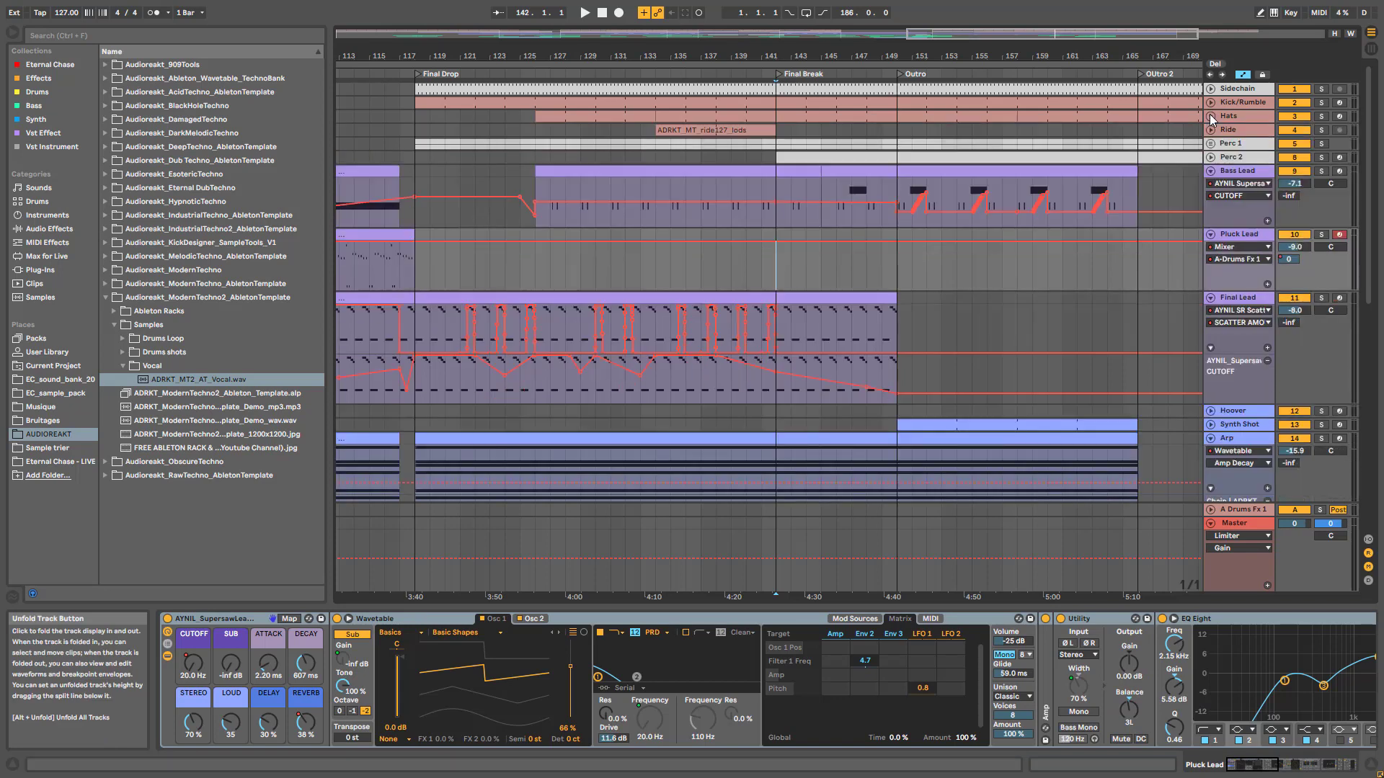
pyautogui.click(1241, 160)
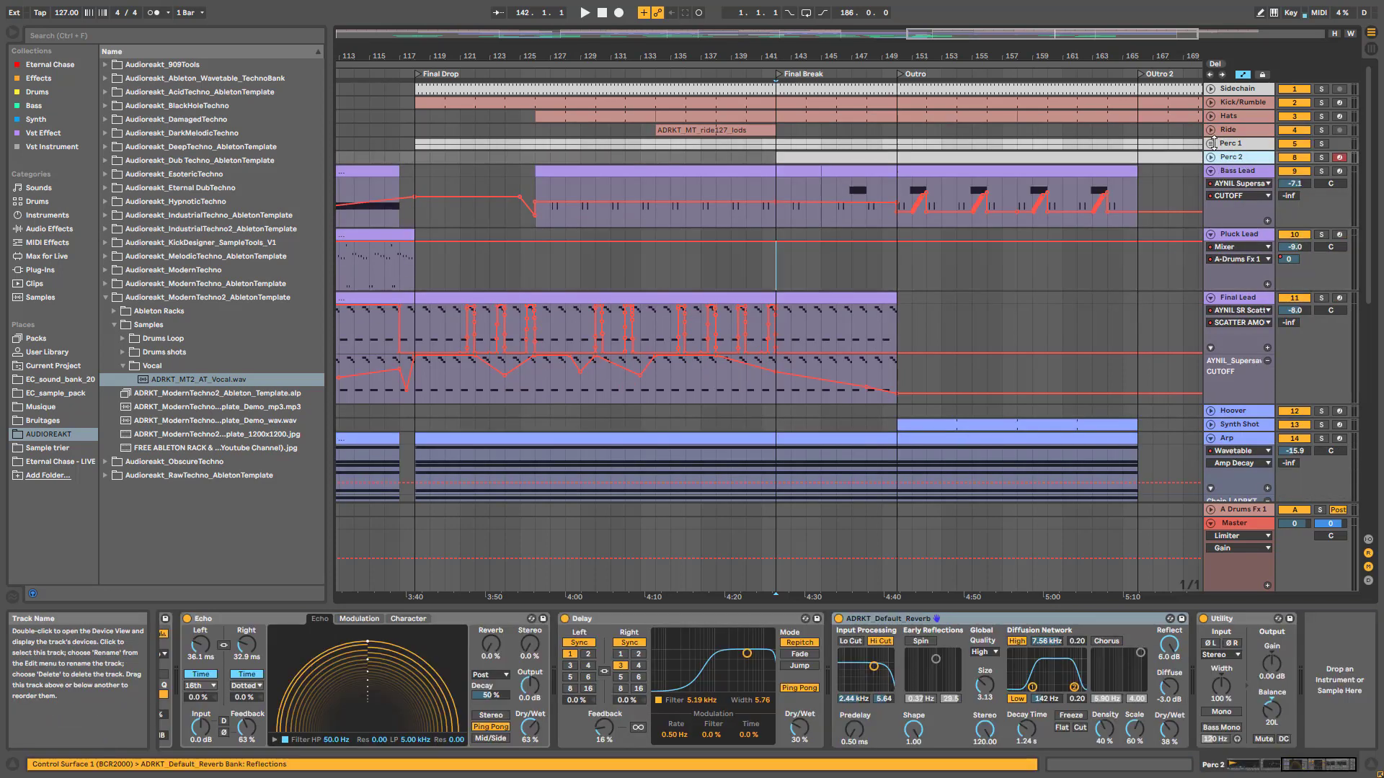
# - Examine the Arp's Filter 1 Freq automation from the Final Drop through the Outro
pyautogui.doubleClick(997, 35)
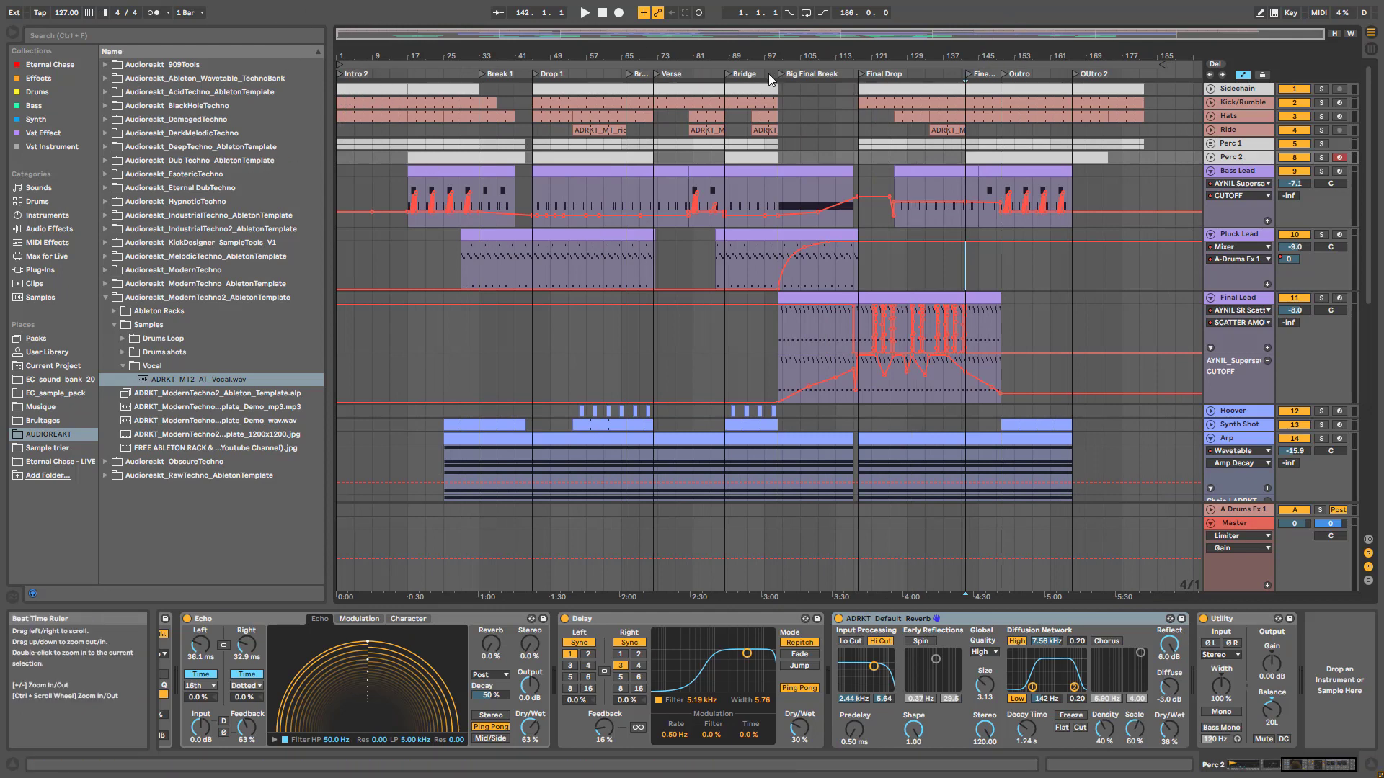
pyautogui.moveTo(977, 33); pyautogui.dragTo(1066, 107)
pyautogui.scroll(-3, 1009, 263)
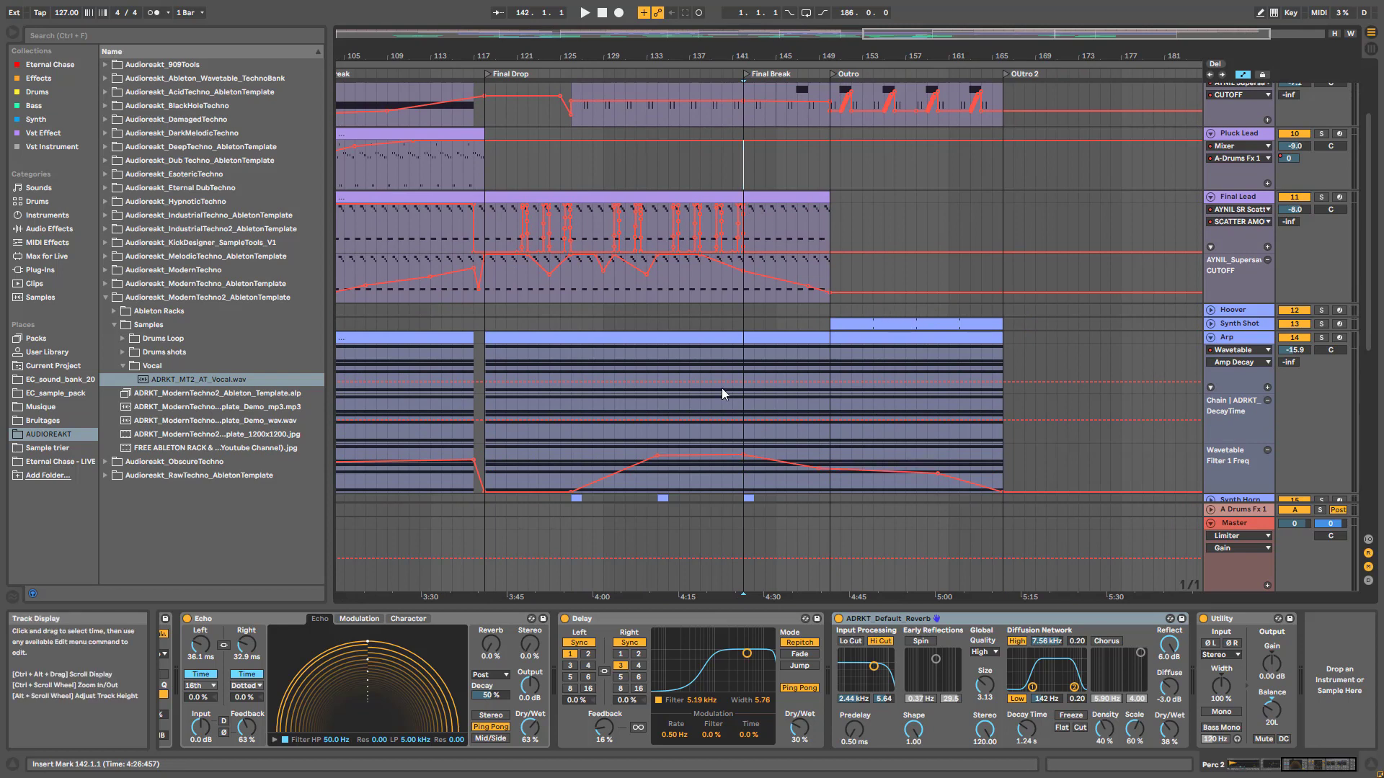
pyautogui.scroll(-4, 723, 394)
pyautogui.scroll(6, 821, 279)
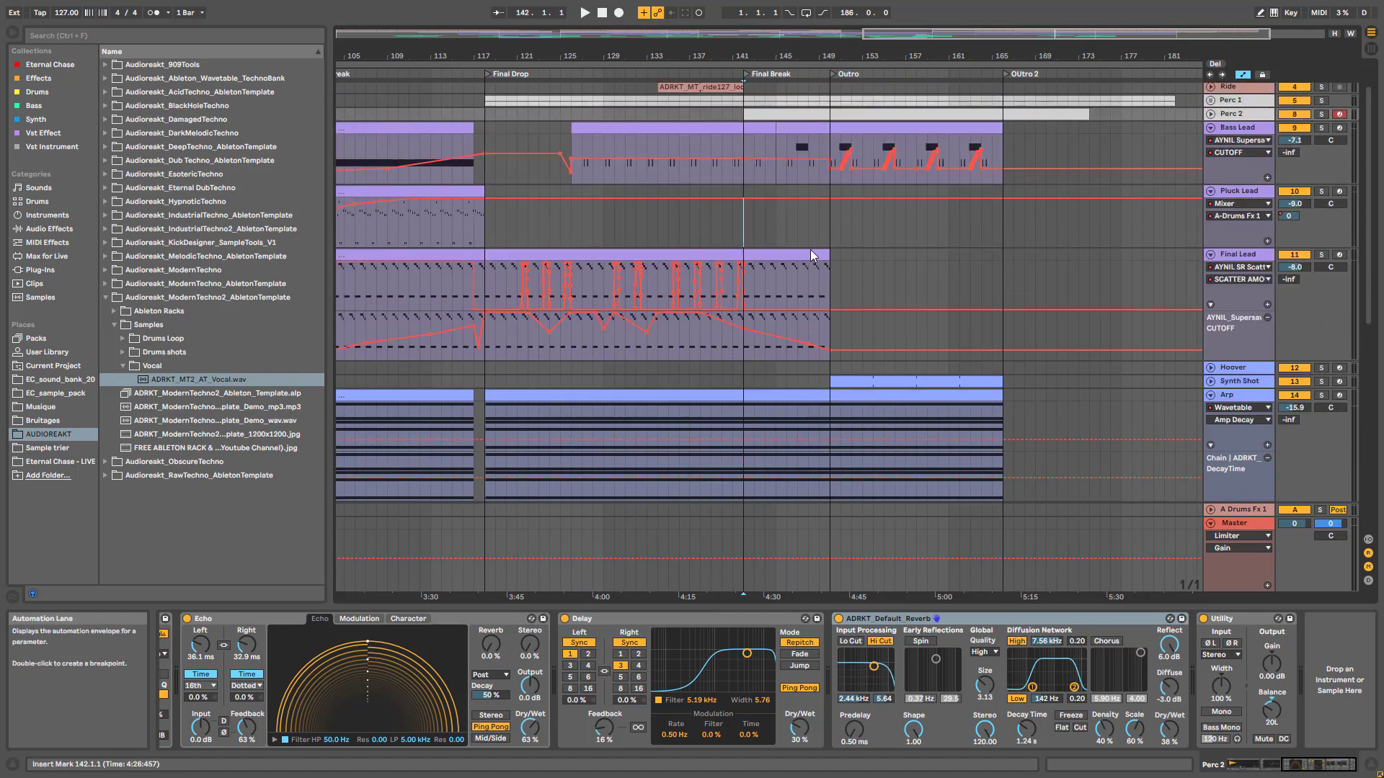
# - Play the Final Break from bar 143, jump to bar 149 to enter the Outro, and stop around bar 153 after checking the SFX clips
pyautogui.click(778, 225)
pyautogui.scroll(2, 824, 227)
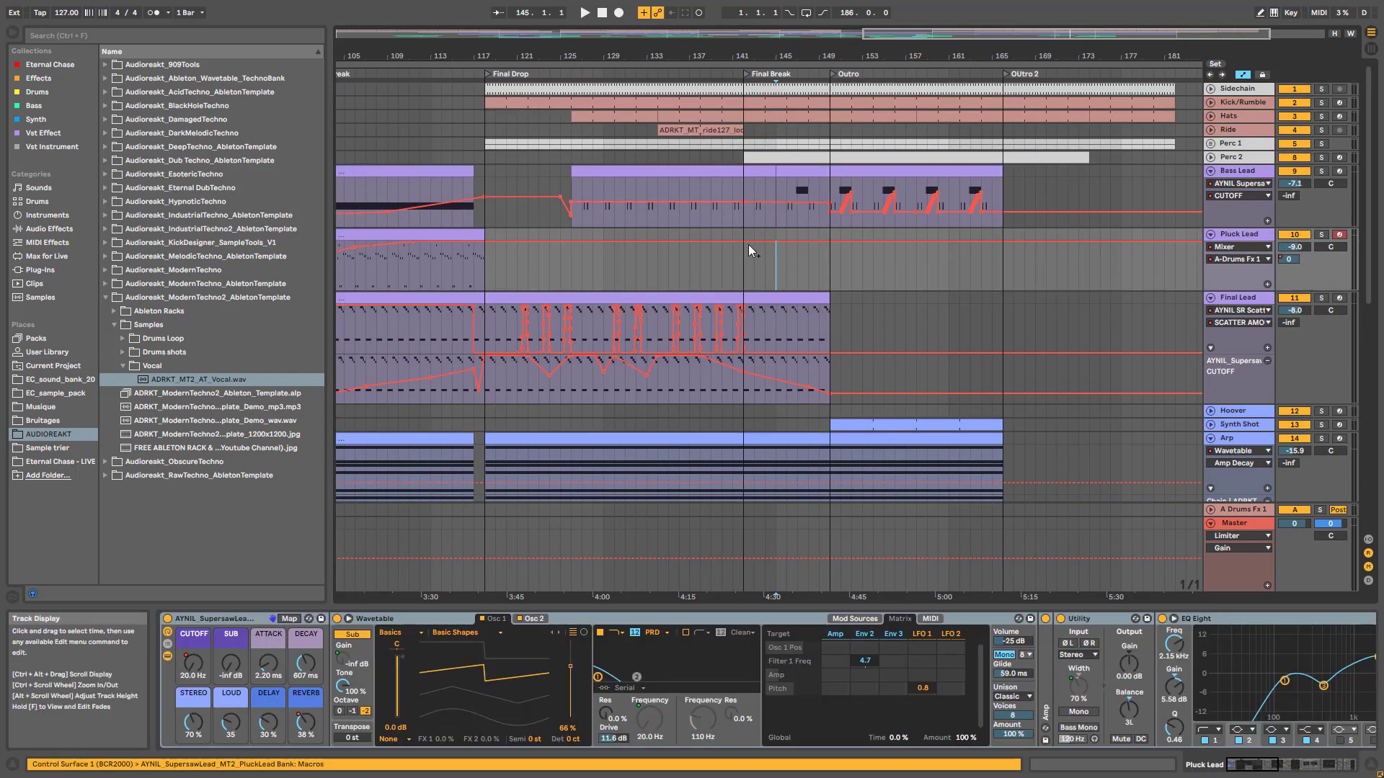
pyautogui.click(751, 275)
pyautogui.press('space')
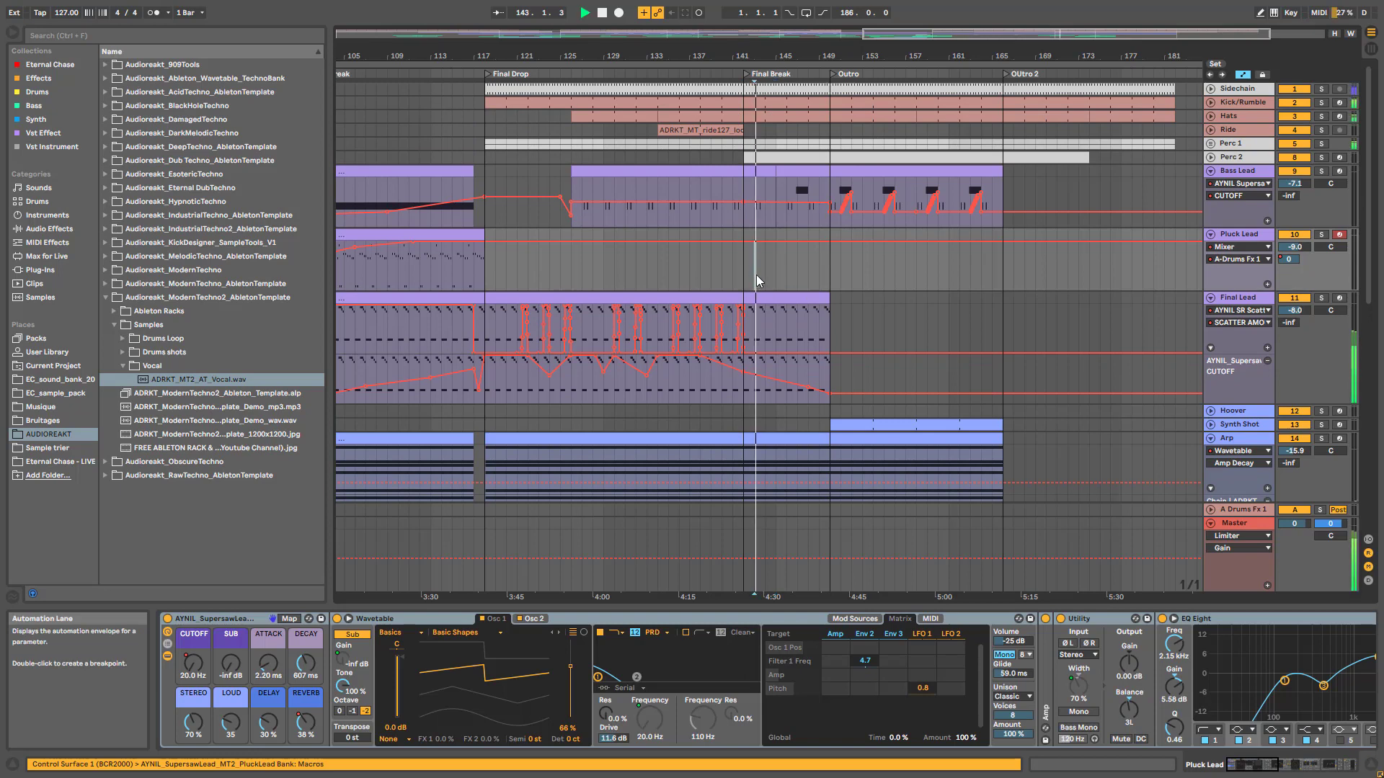
pyautogui.click(818, 276)
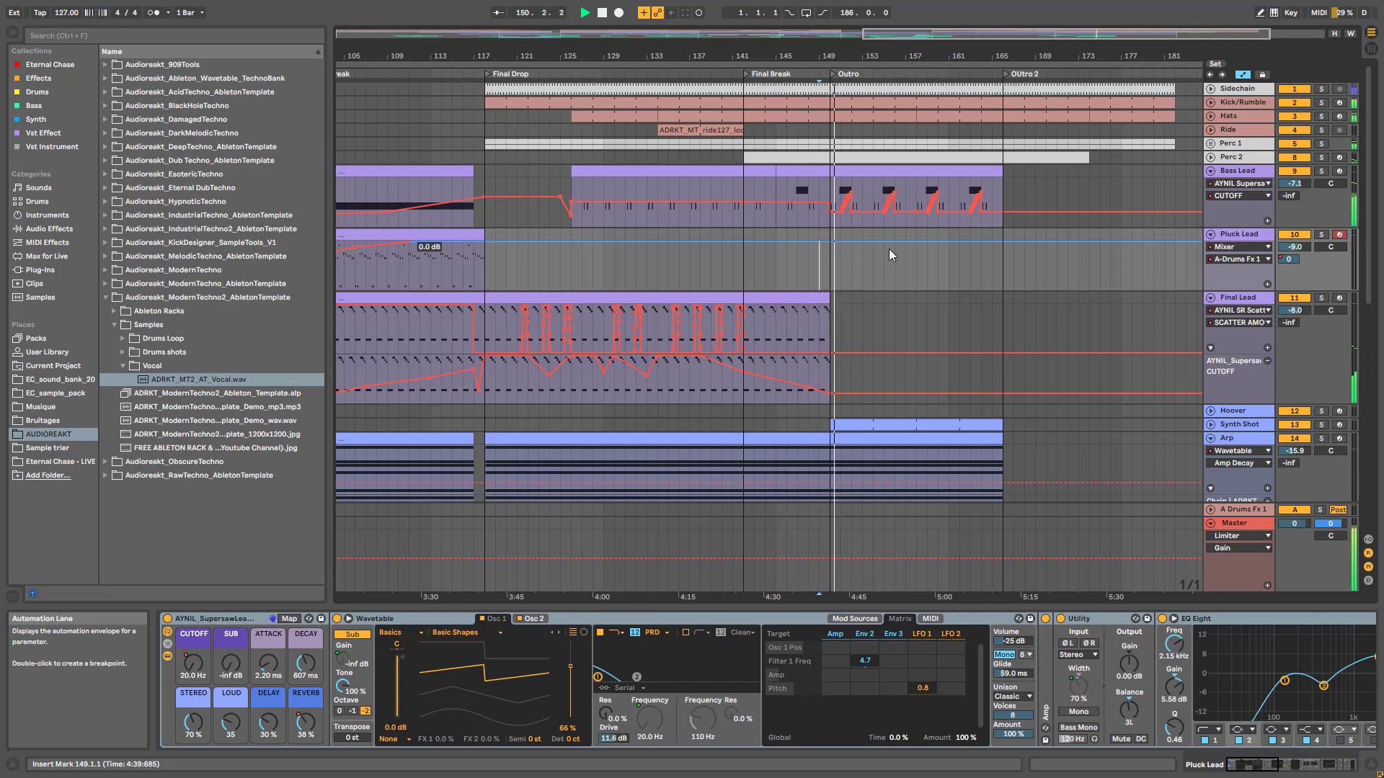
pyautogui.scroll(-10, 919, 261)
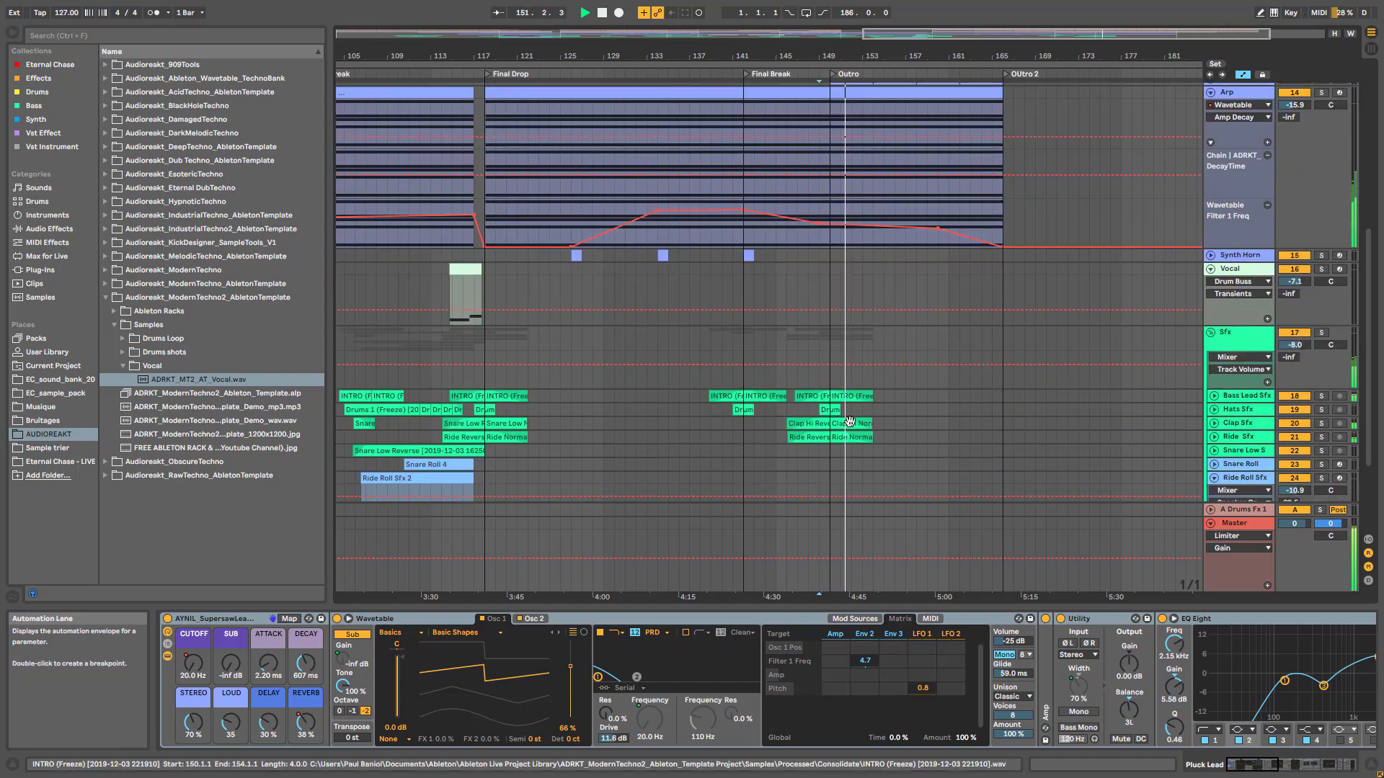
pyautogui.scroll(10, 843, 404)
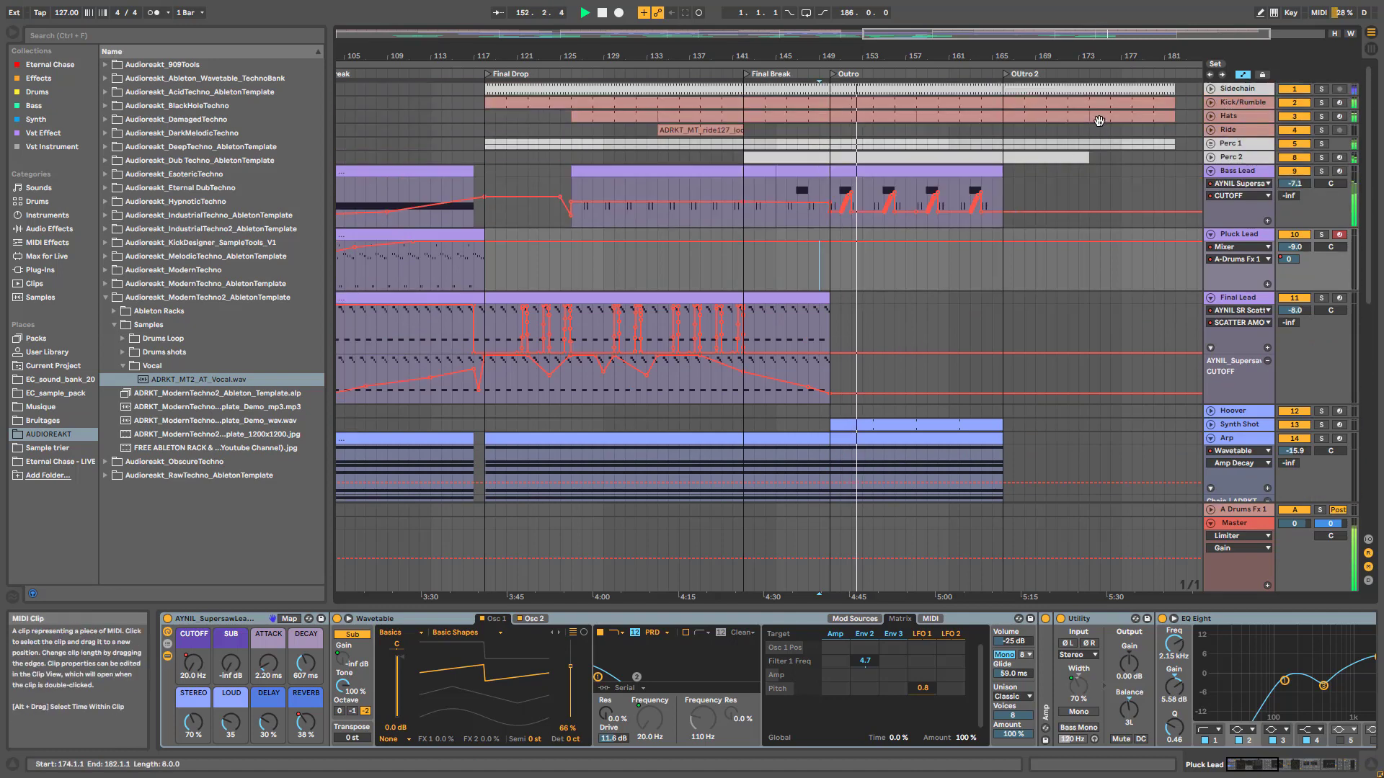
pyautogui.press('space')
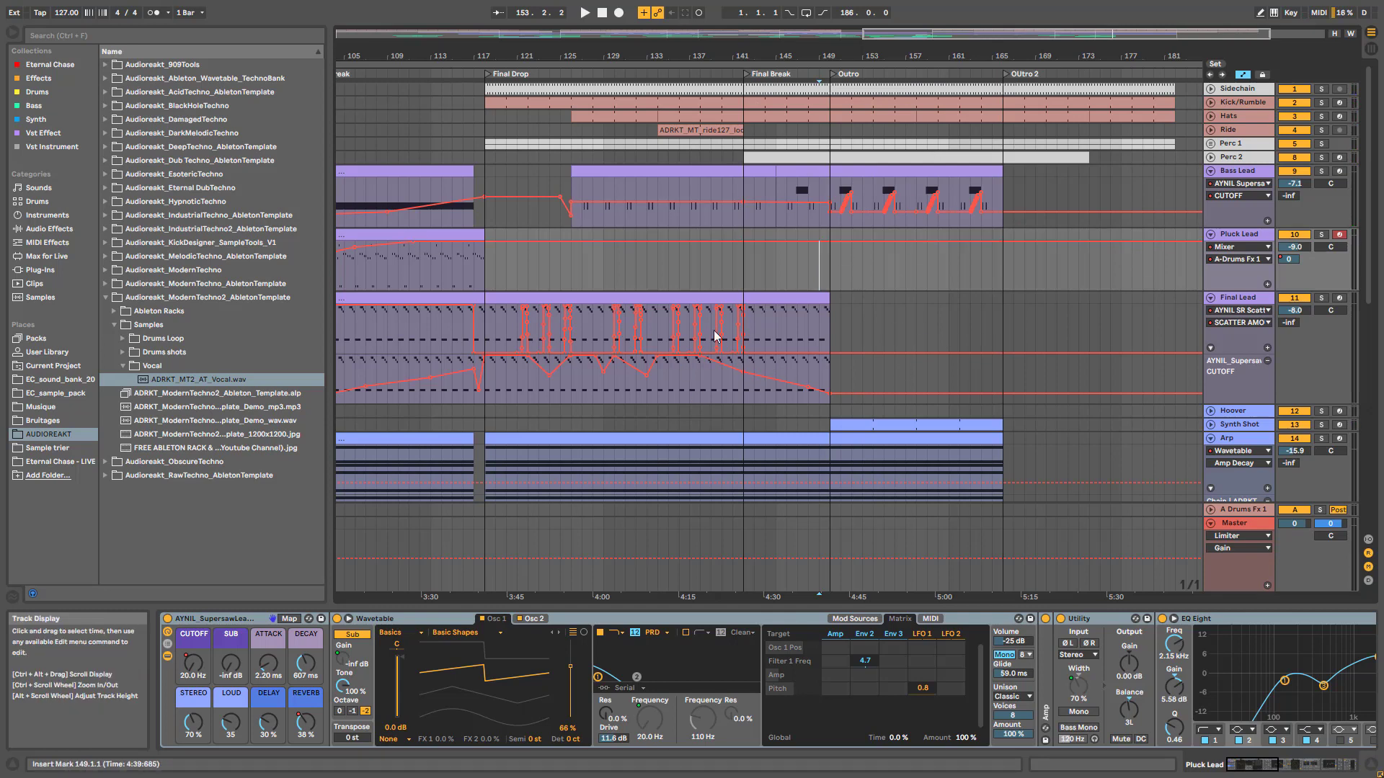
# - Play the Outro from bar 161 with Hats unfolded, jump to bar 174 in Outro 2, and stop playback
pyautogui.click(949, 267)
pyautogui.press('space')
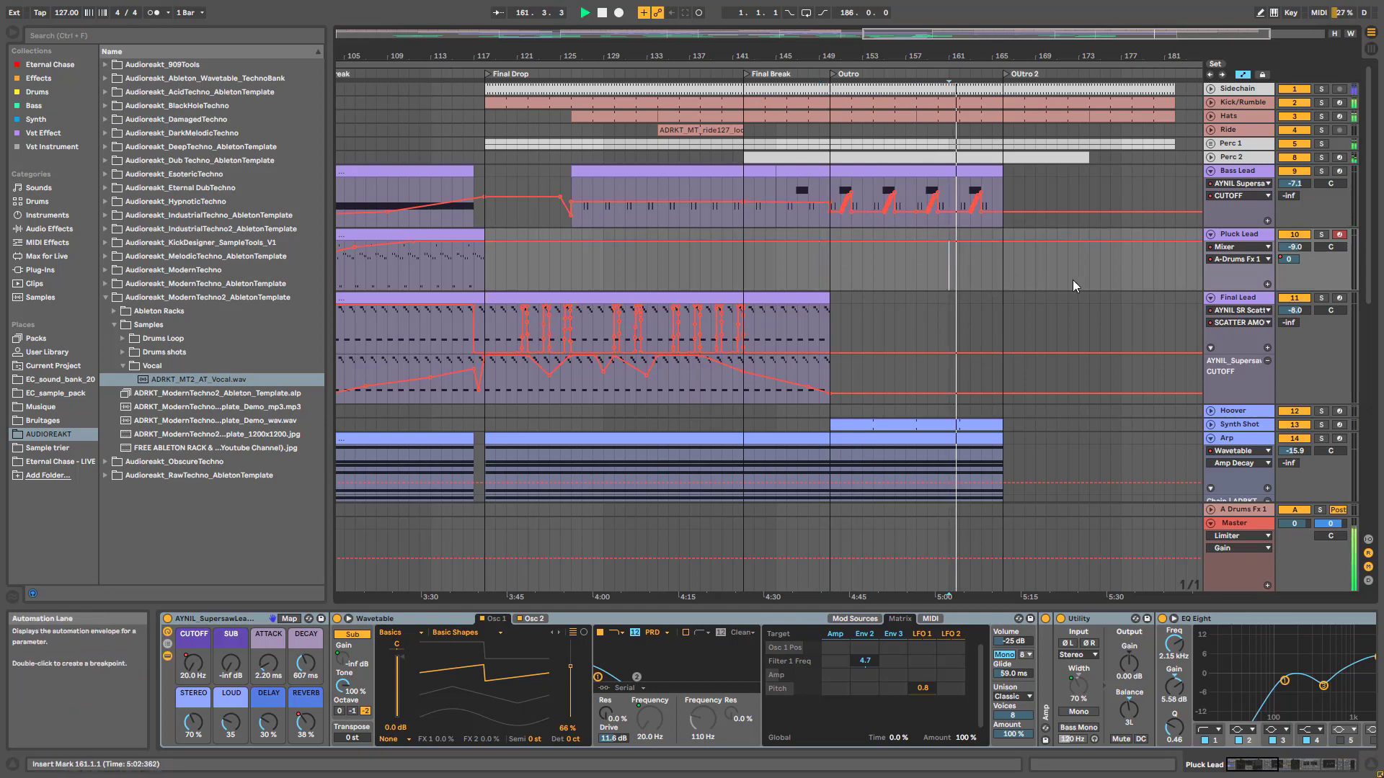
pyautogui.click(1212, 117)
pyautogui.scroll(-2, 1041, 191)
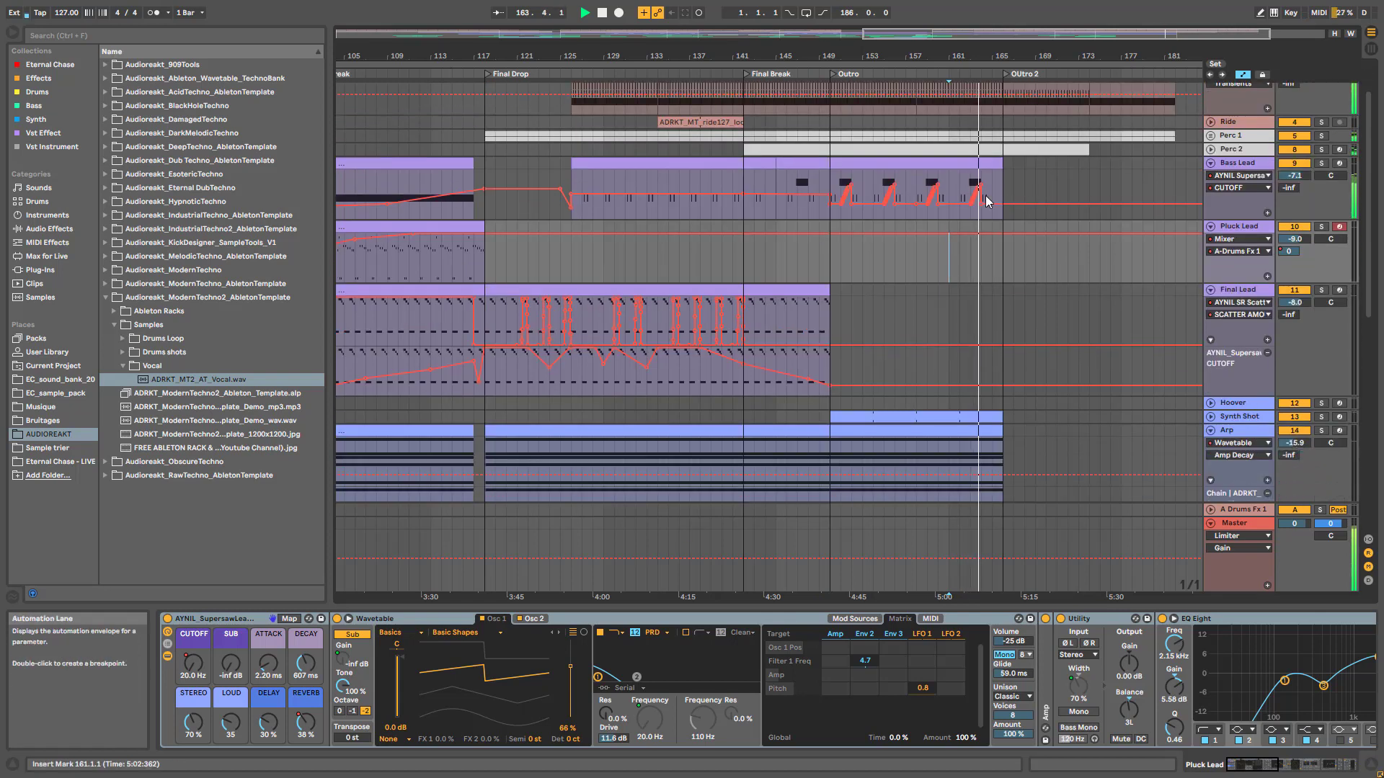
pyautogui.scroll(-2, 1007, 164)
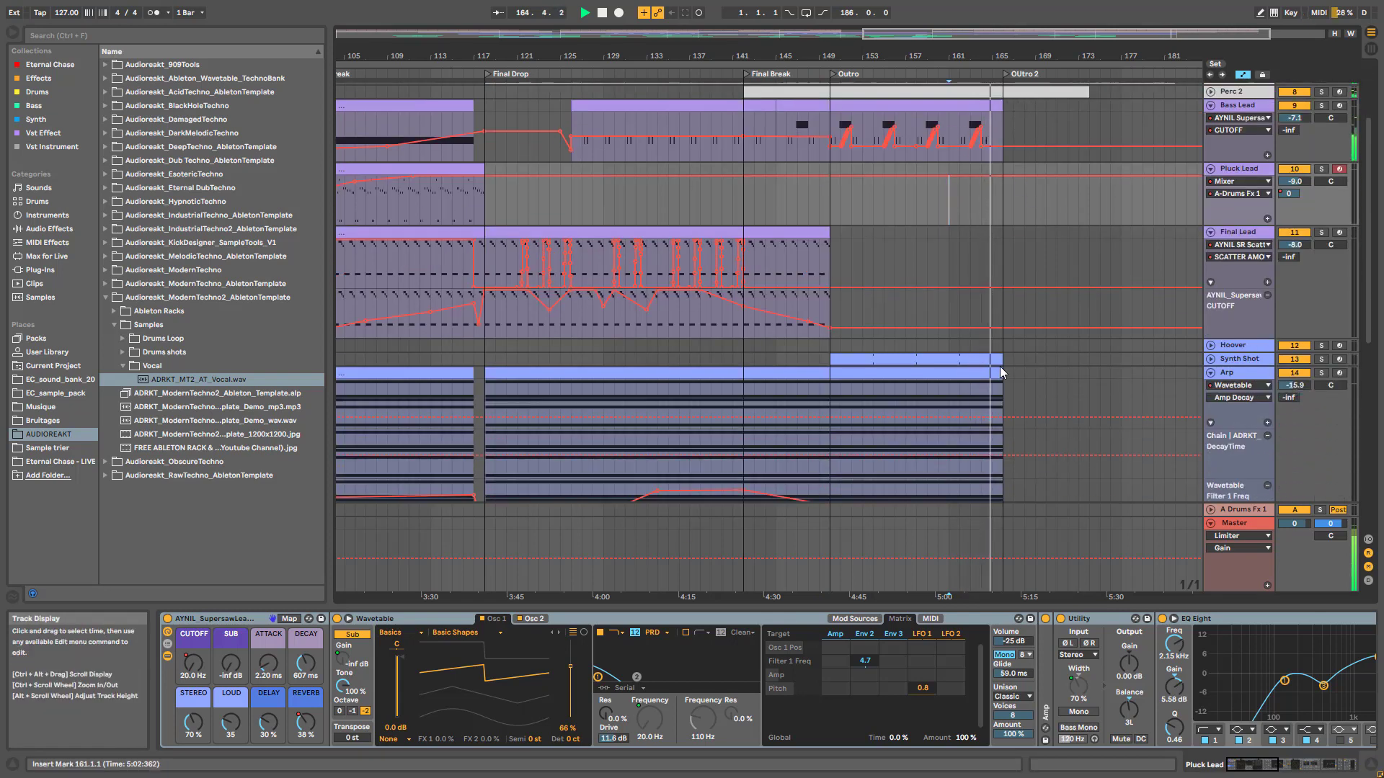
pyautogui.scroll(2, 1222, 288)
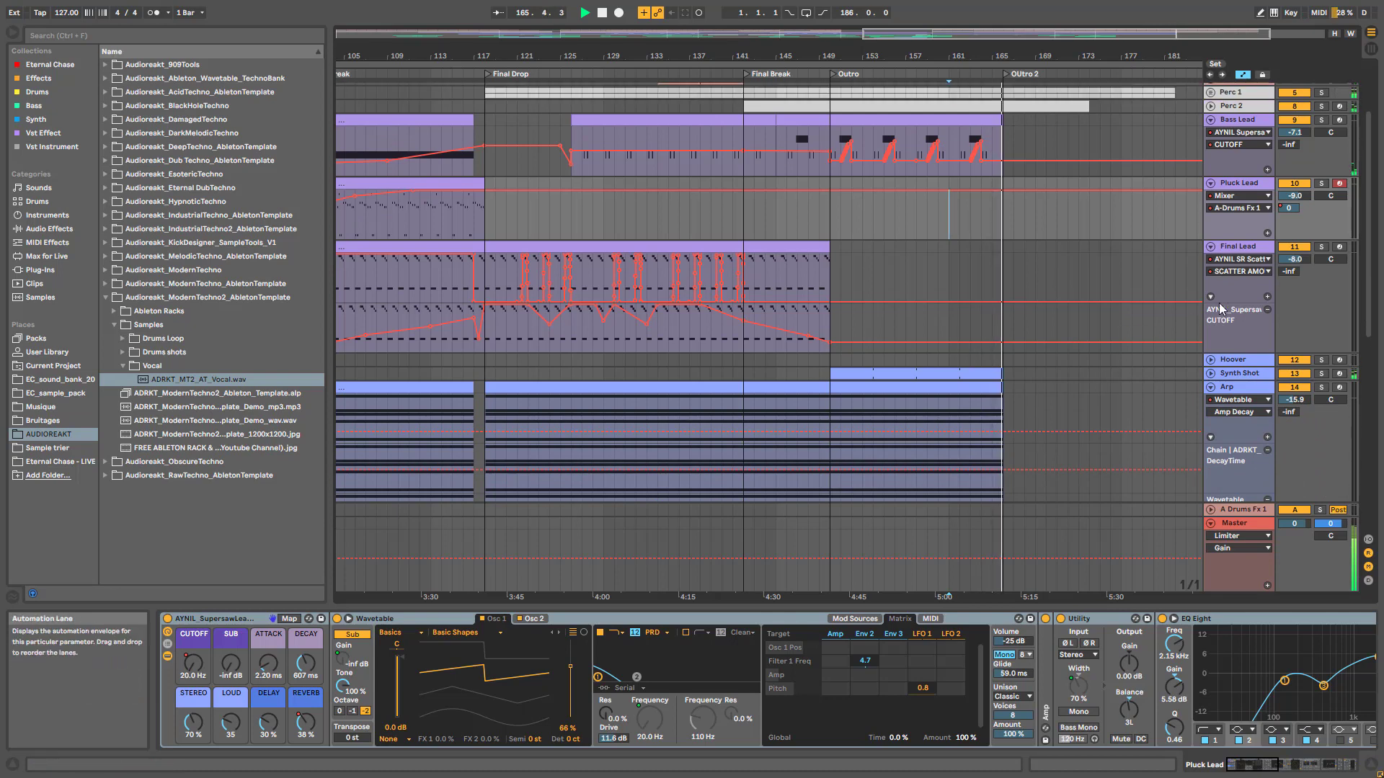
pyautogui.scroll(2, 1223, 315)
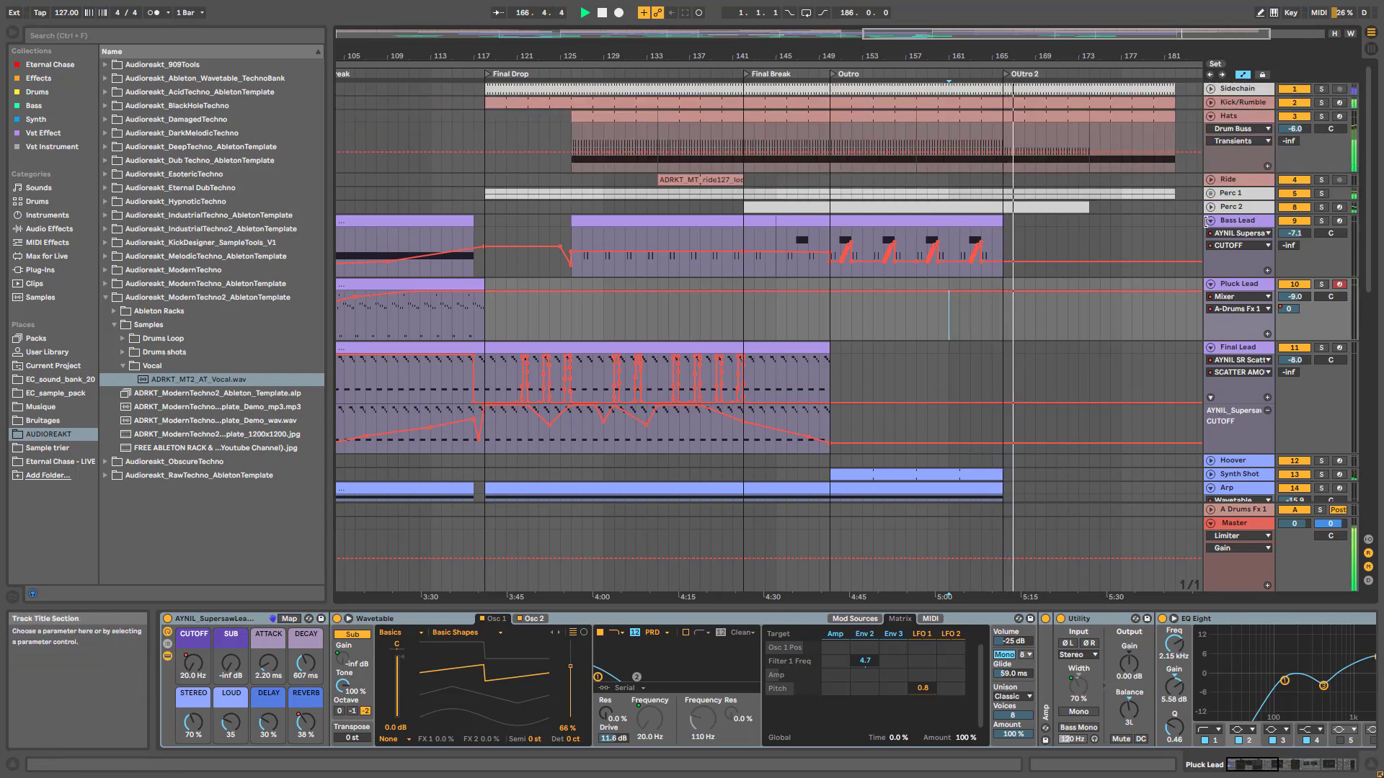
pyautogui.click(1093, 235)
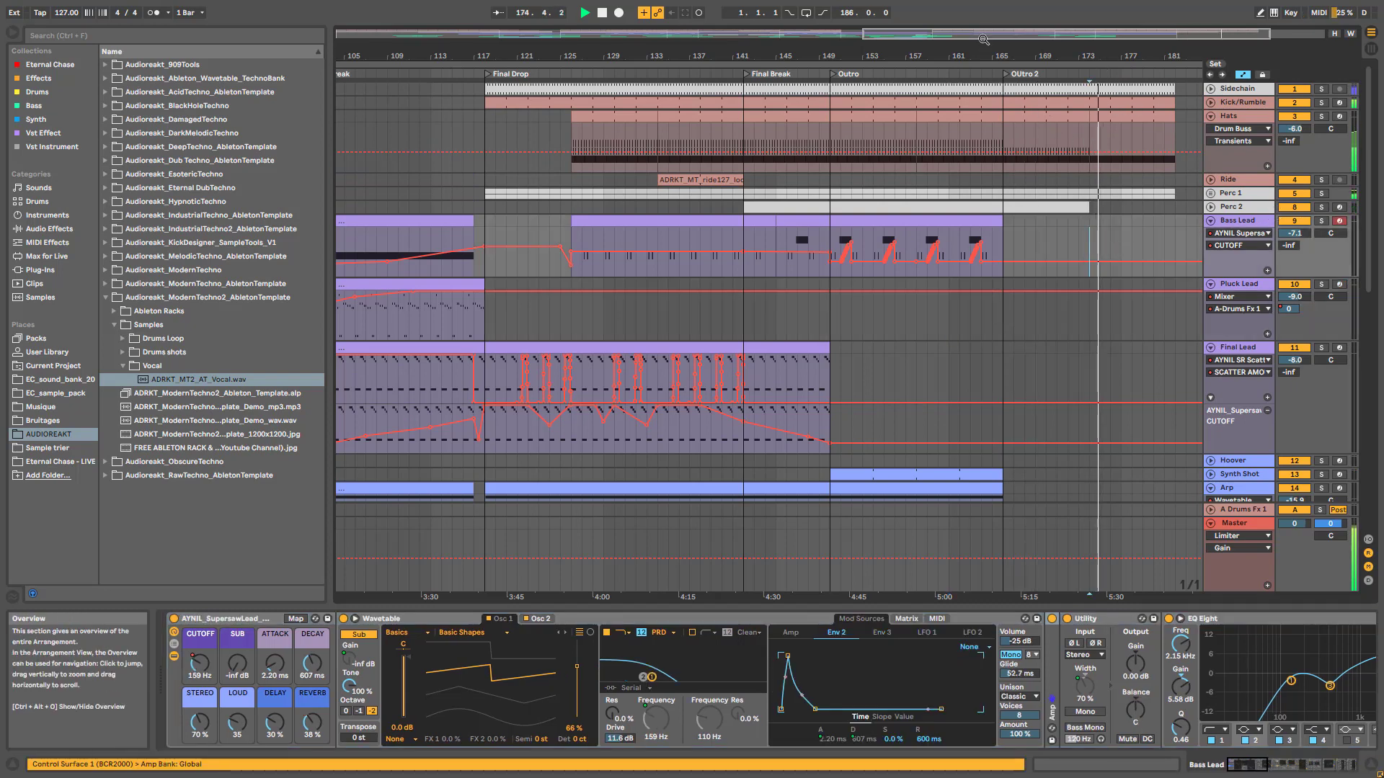
pyautogui.press('space')
# - Fit the whole arrangement in the view and fold the Sfx group
pyautogui.moveTo(984, 34); pyautogui.dragTo(925, 25)
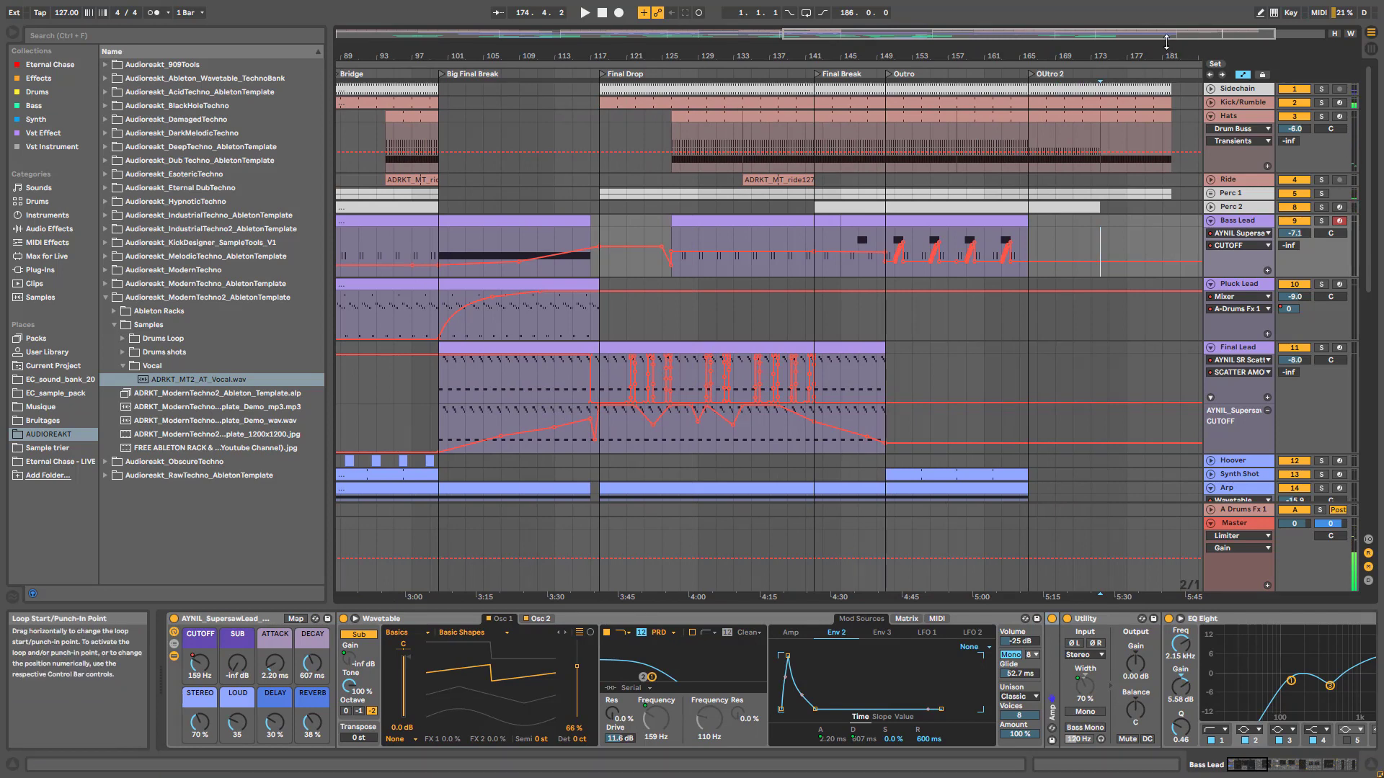
pyautogui.press('w')
pyautogui.press('h')
pyautogui.click(1211, 280)
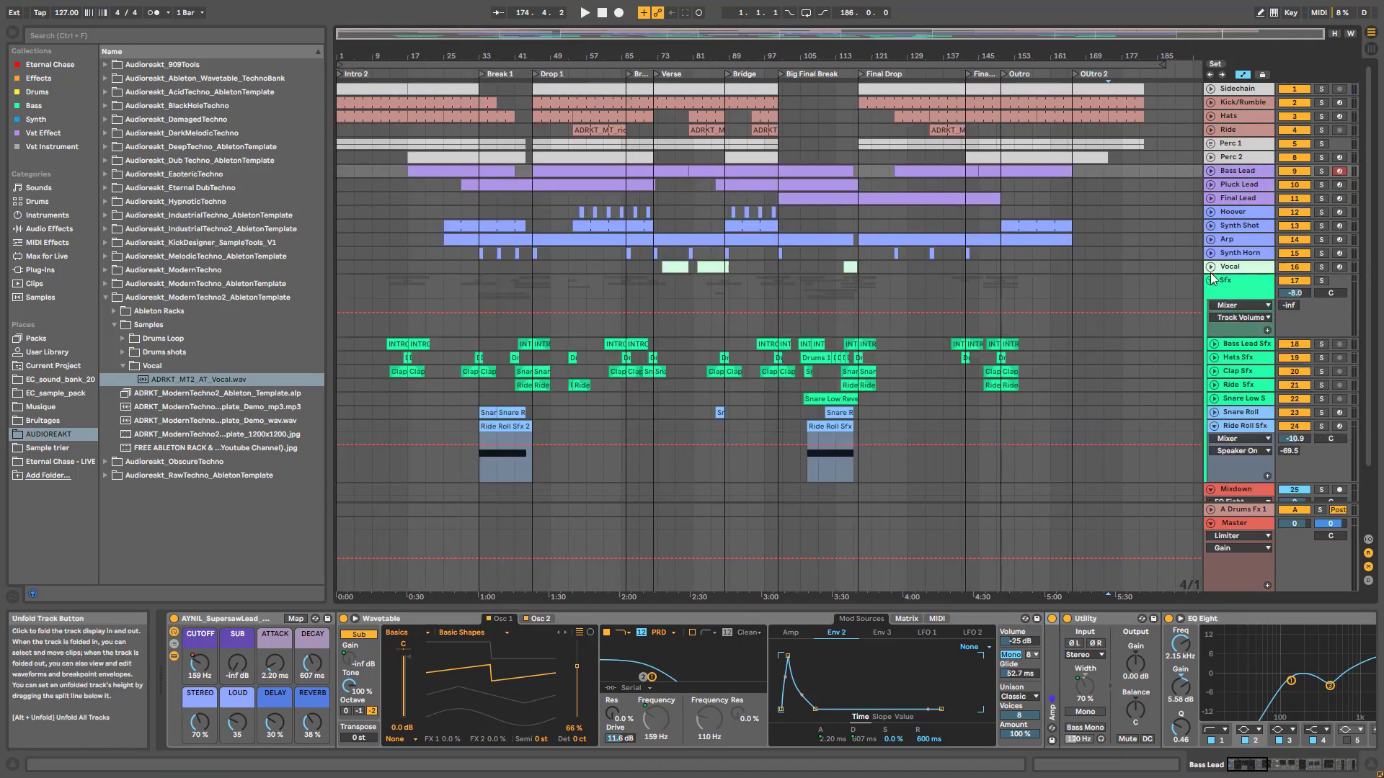
pyautogui.click(1211, 281)
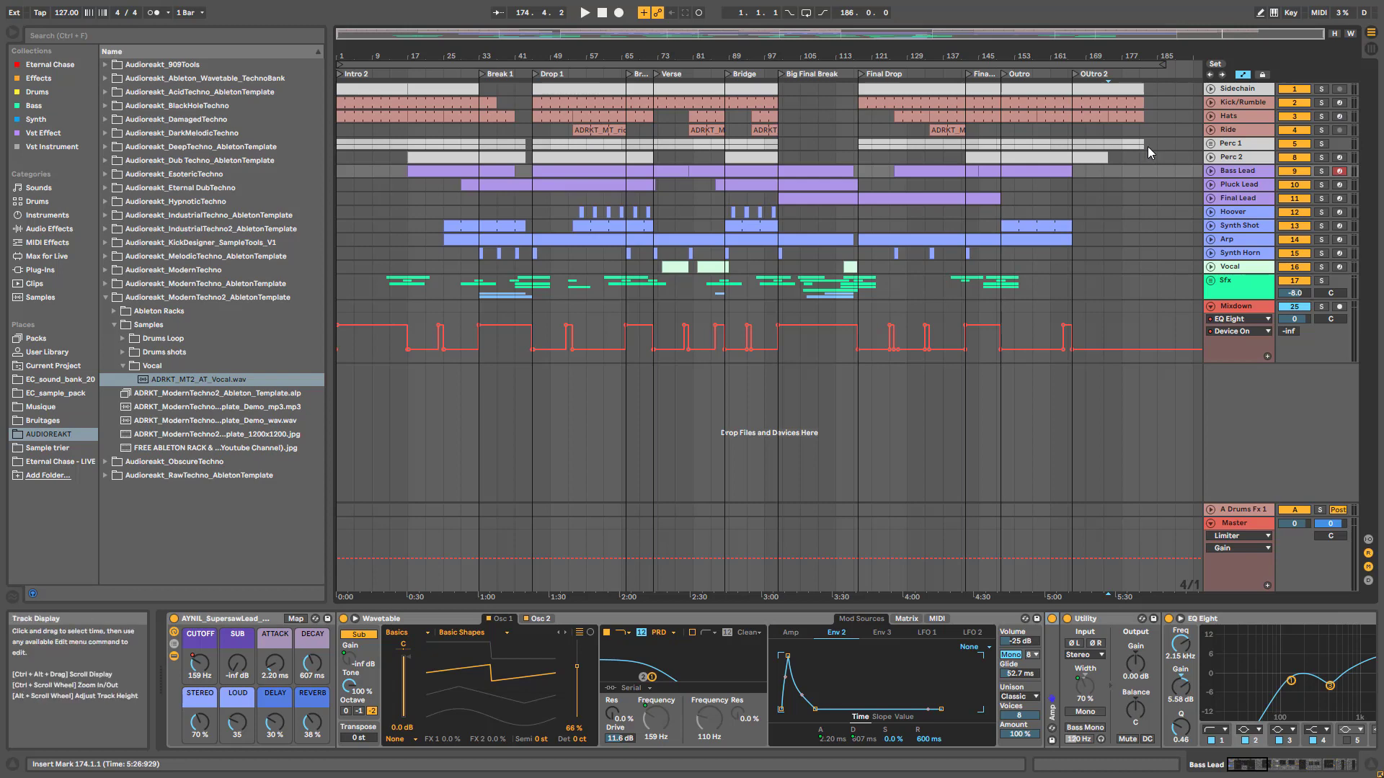
# - Inspect the Kick/Rumble devices and the OHH2 and OHH chains with their effects in the Hats drum rack
pyautogui.click(1227, 99)
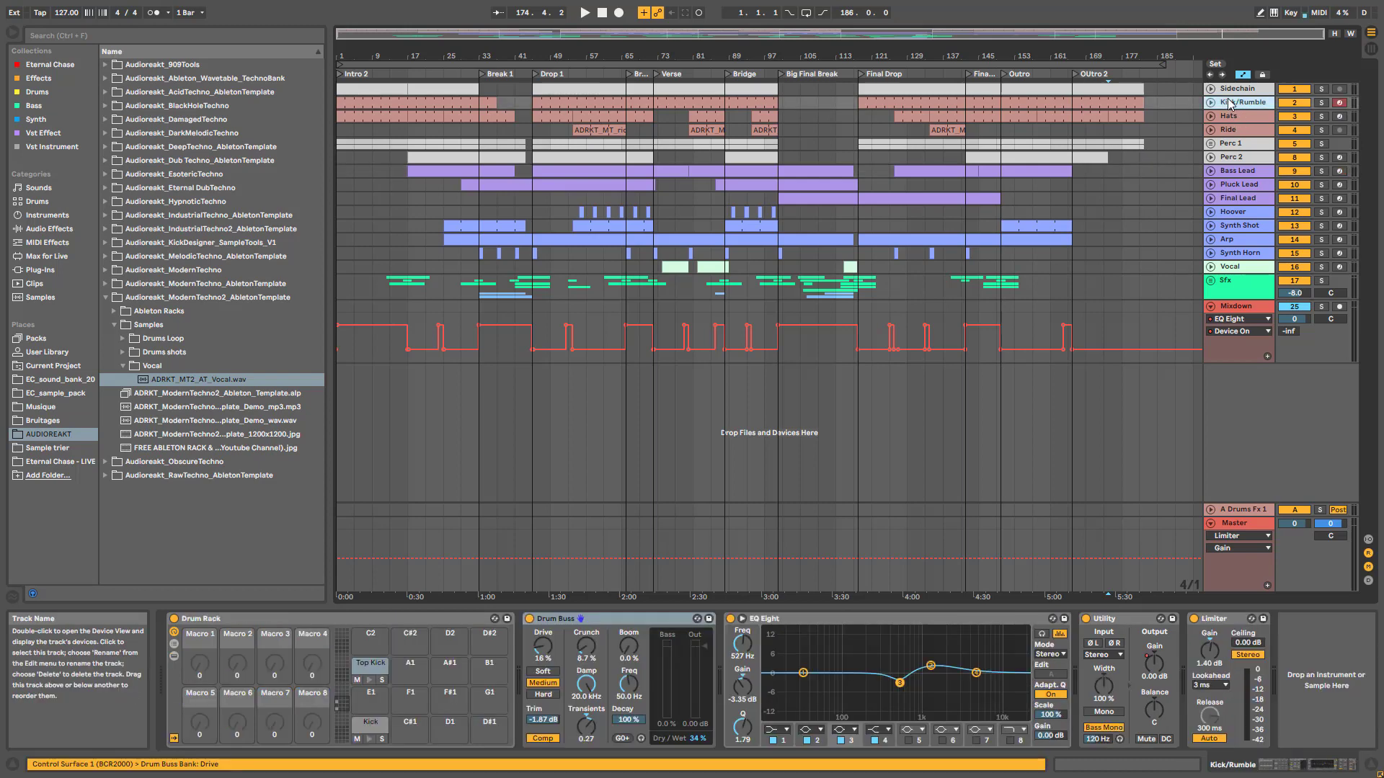
pyautogui.click(1239, 116)
pyautogui.click(491, 729)
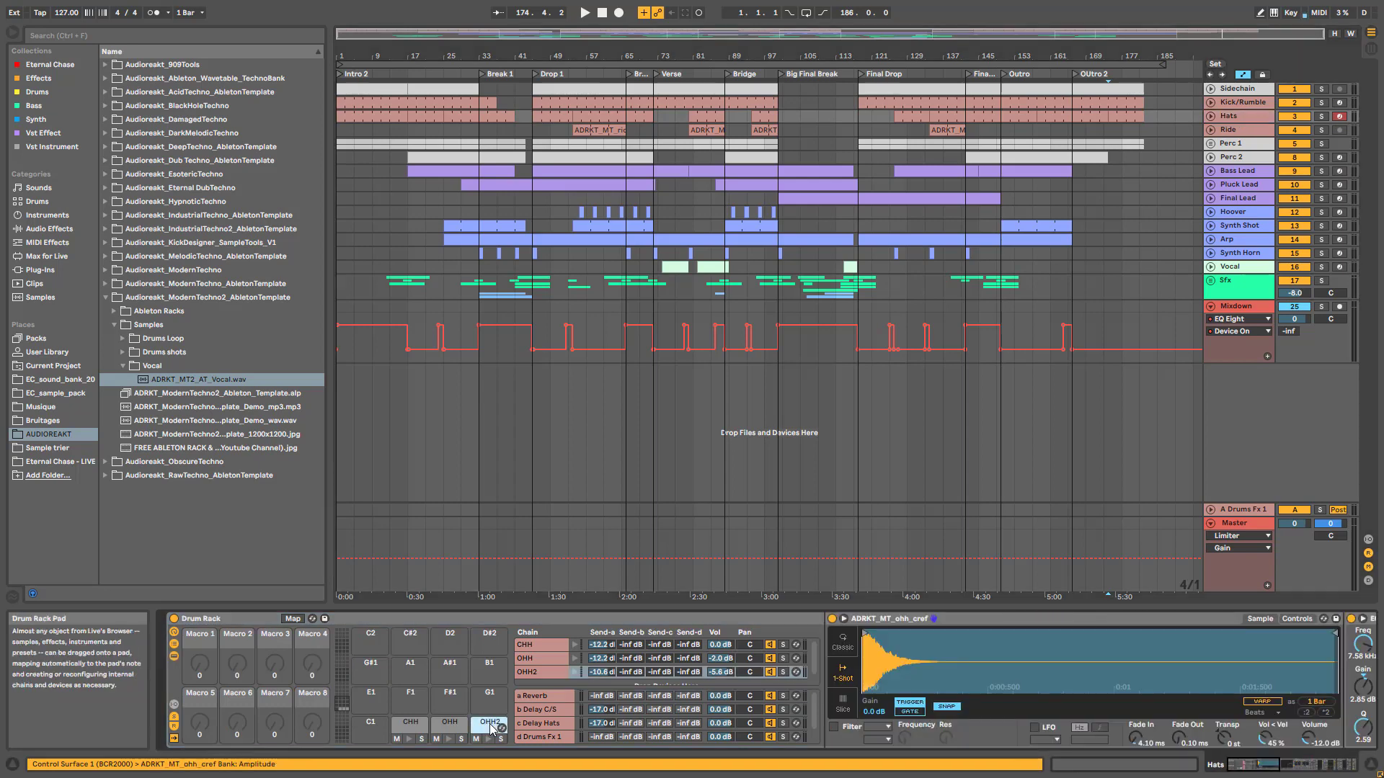
pyautogui.click(1291, 764)
pyautogui.moveTo(1290, 764); pyautogui.dragTo(1289, 764)
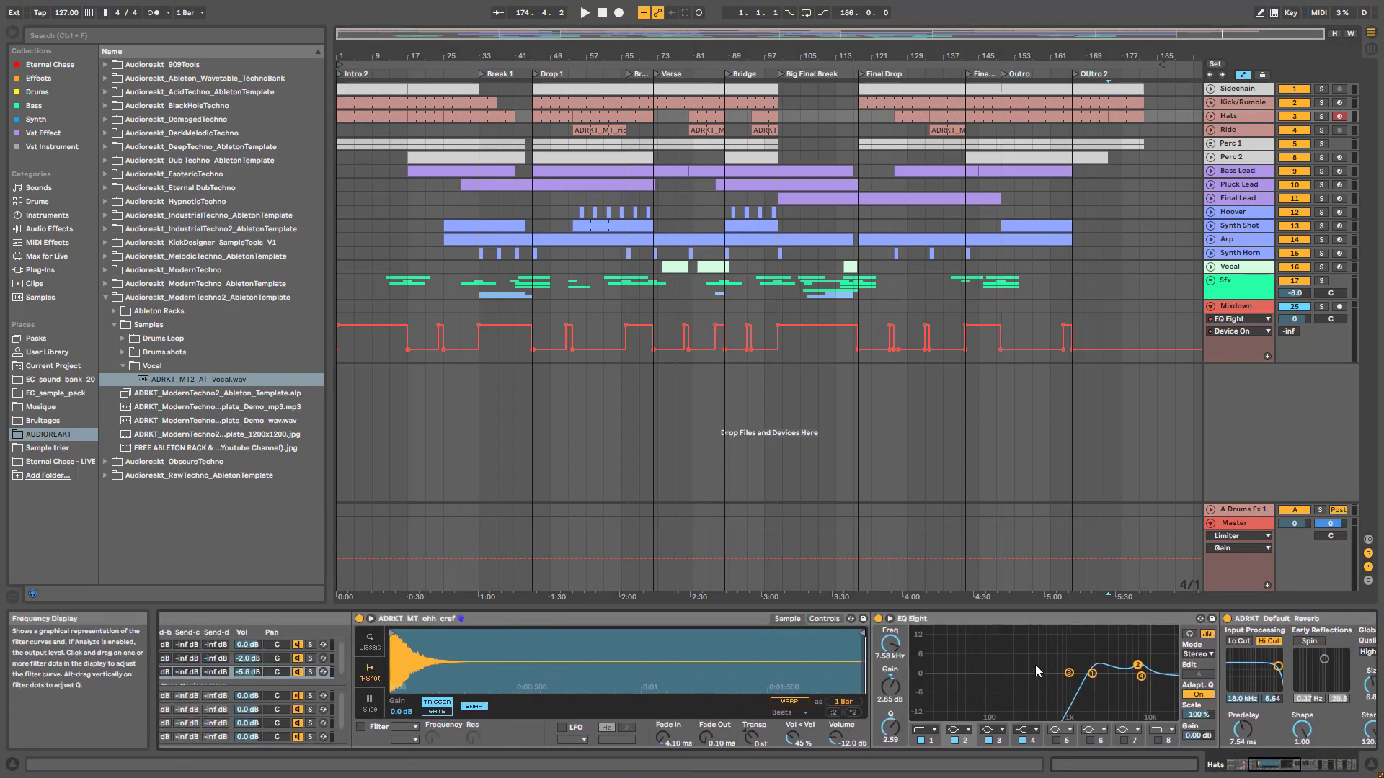
pyautogui.click(1253, 773)
pyautogui.click(1253, 773)
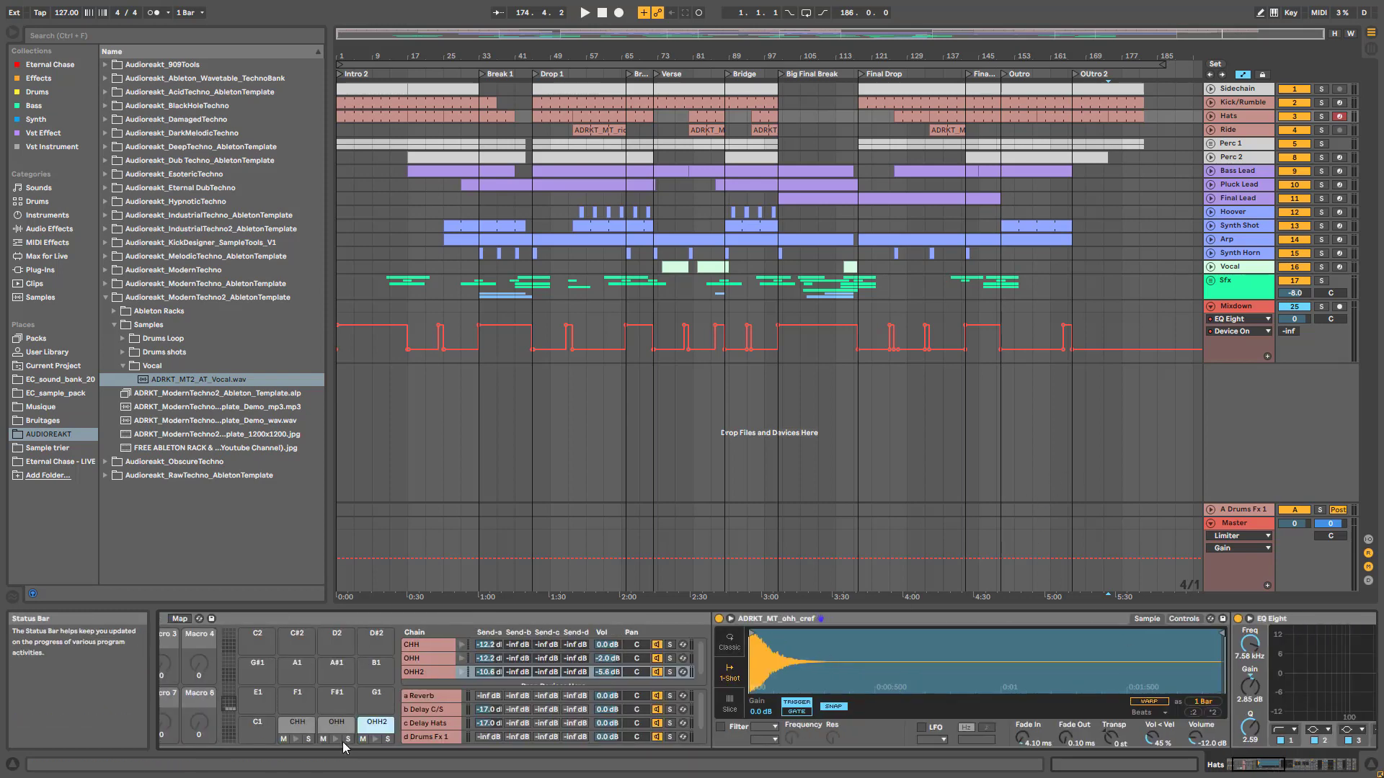
pyautogui.click(326, 721)
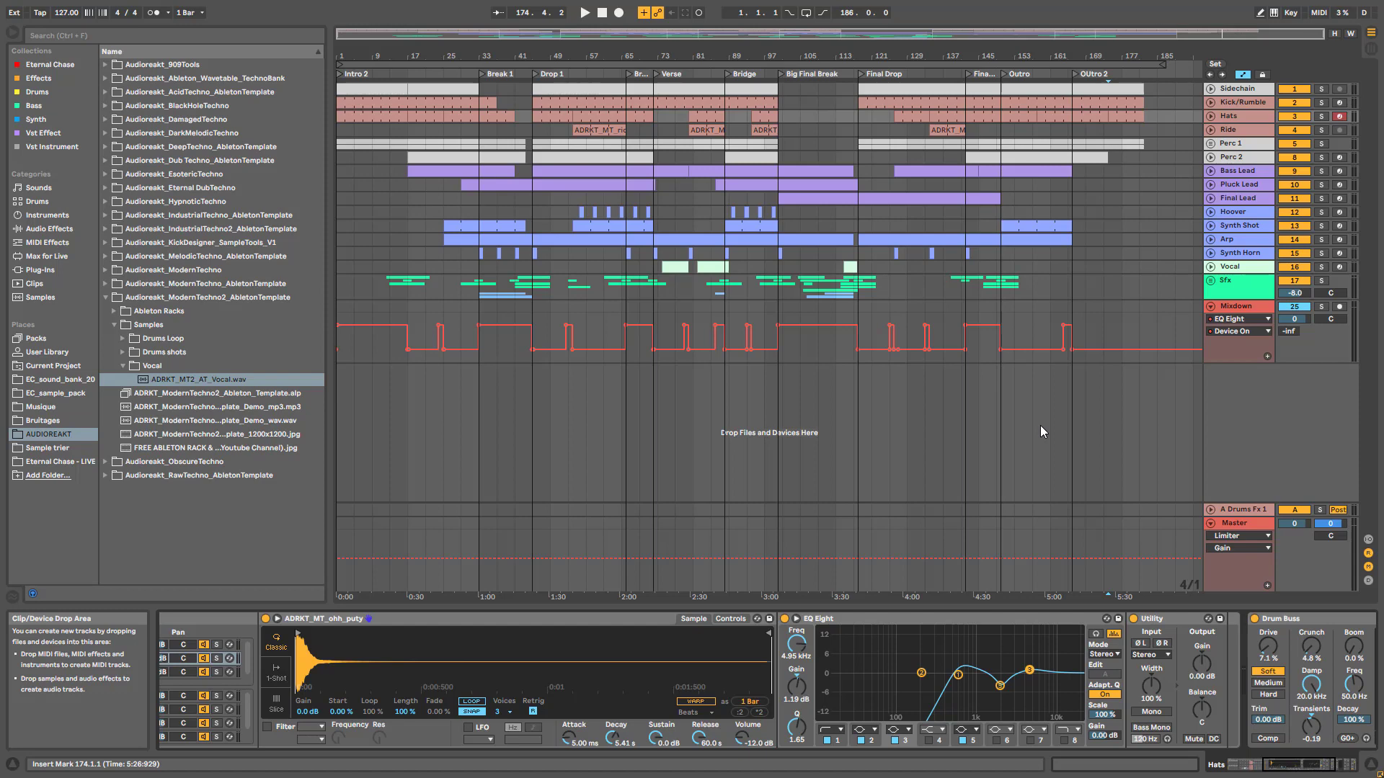
pyautogui.click(177, 659)
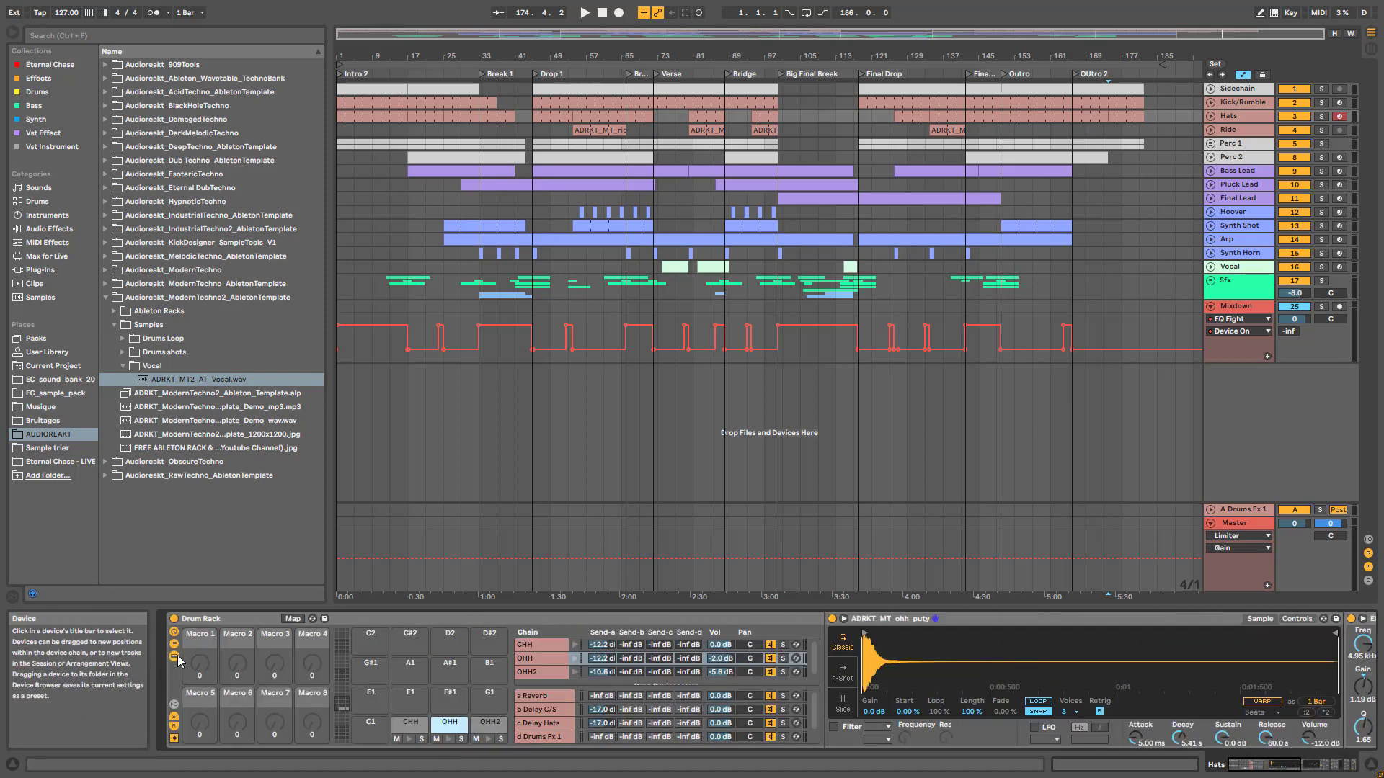
# - Examine the Ride track's effects chain, including its Saturator and EQ Eight
pyautogui.click(1229, 135)
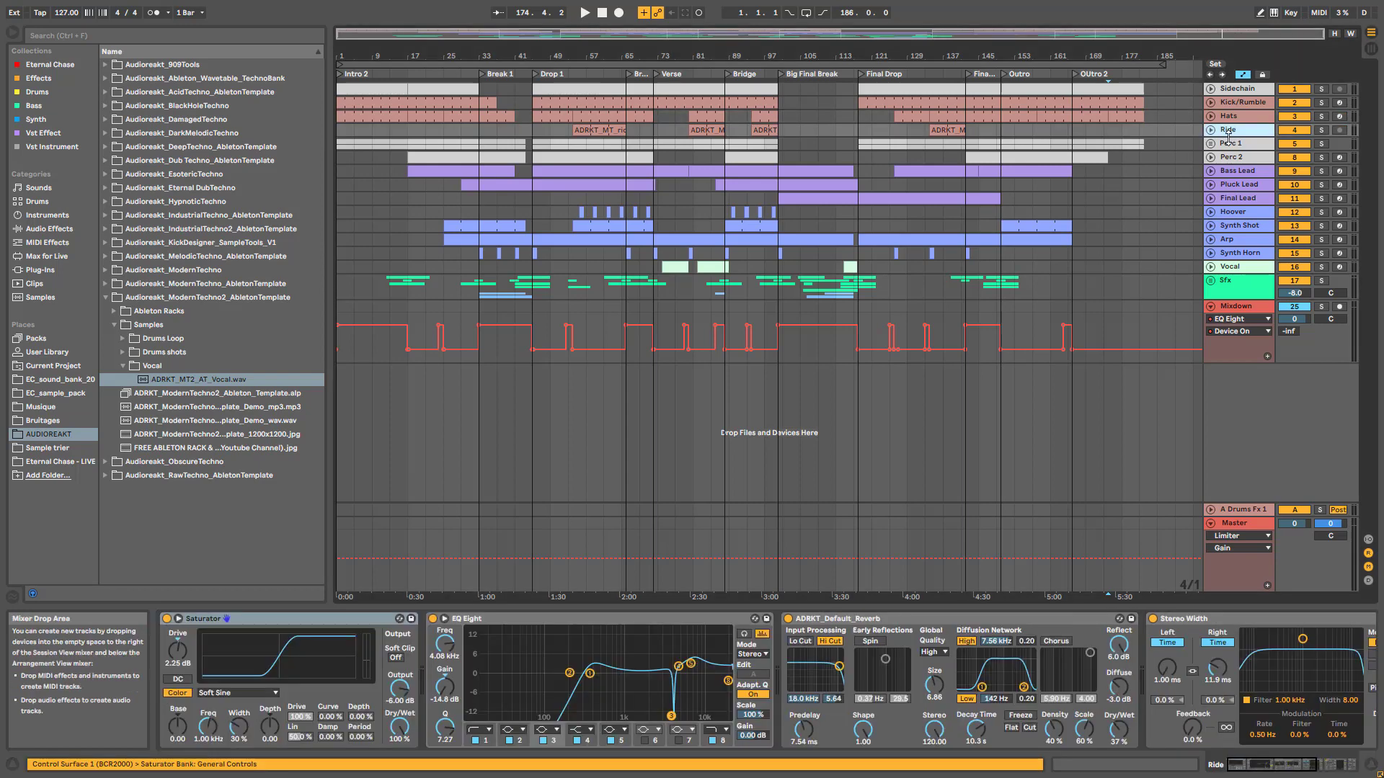
pyautogui.moveTo(1278, 767); pyautogui.dragTo(1257, 767)
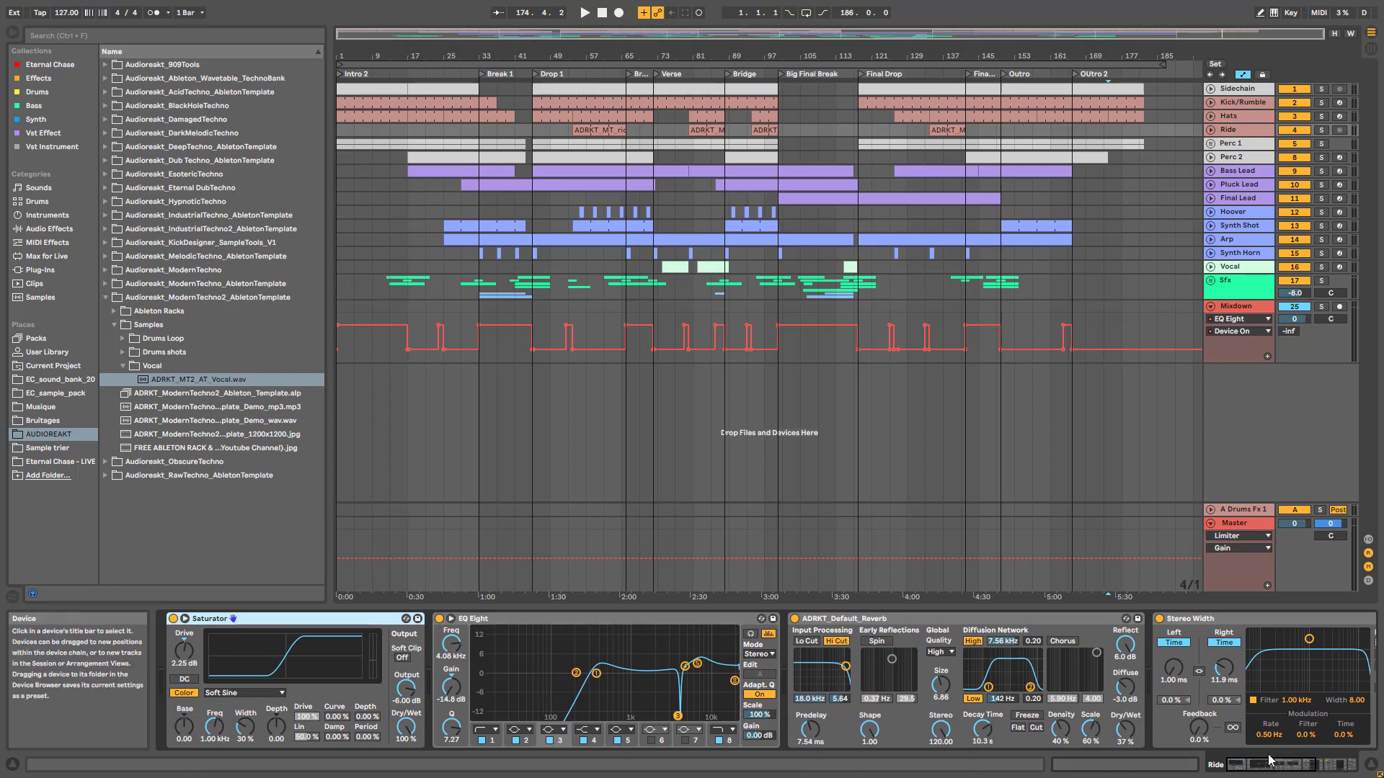
pyautogui.moveTo(1271, 765)
pyautogui.mouseDown()
pyautogui.moveTo(1301, 765)
pyautogui.moveTo(1266, 765)
pyautogui.mouseUp()
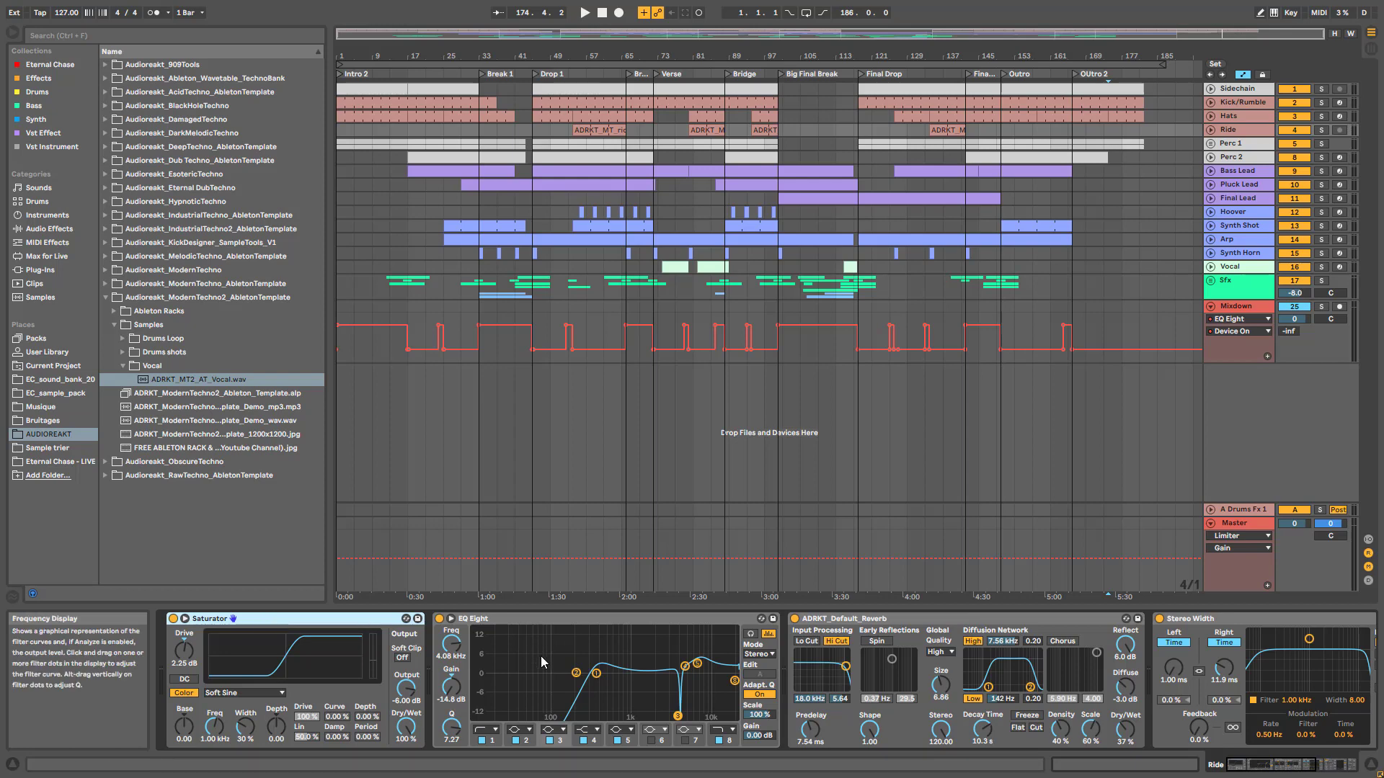
pyautogui.click(553, 617)
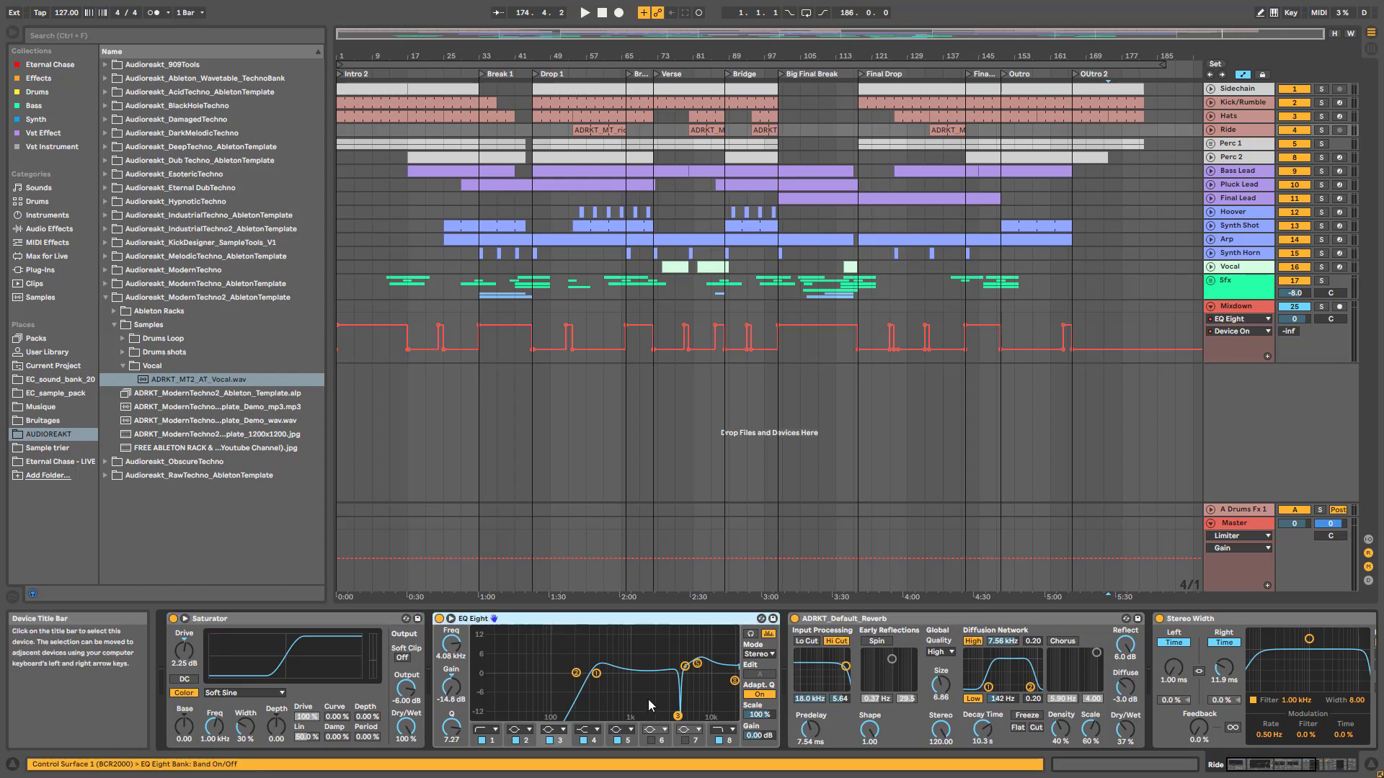
pyautogui.click(1241, 131)
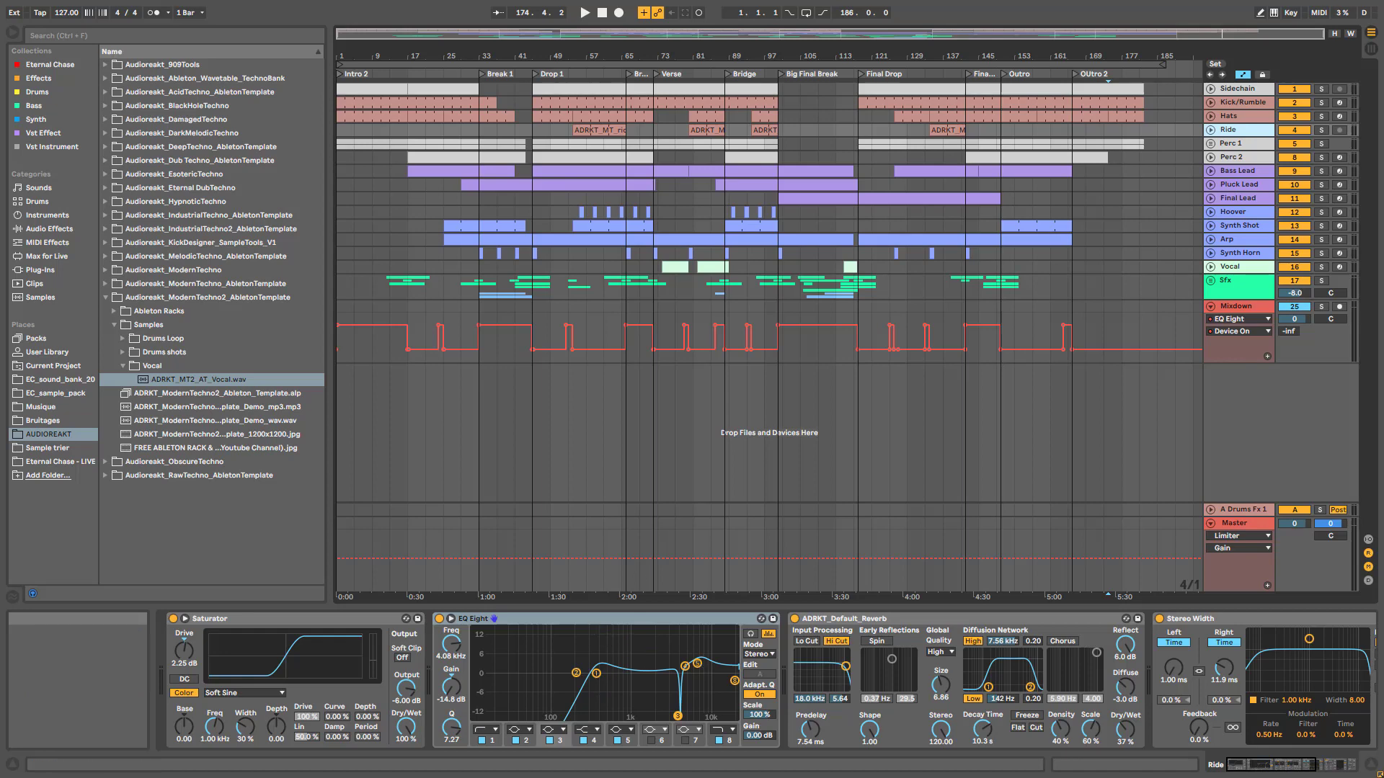
# - Examine the device chains of the Pluck Lead, Synth Shot, Arp and Synth Horn tracks
pyautogui.click(1239, 184)
pyautogui.click(1238, 226)
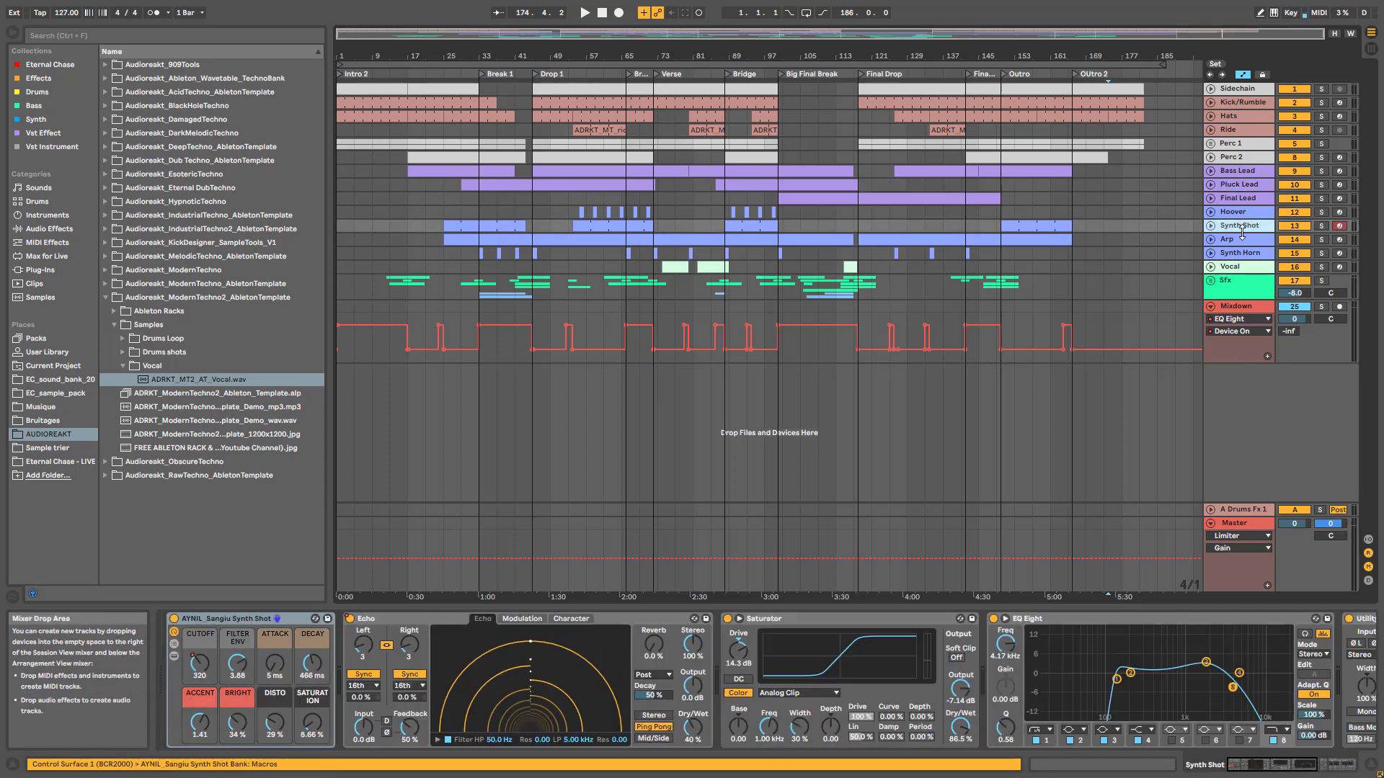
pyautogui.click(1237, 240)
pyautogui.moveTo(1263, 766); pyautogui.dragTo(1294, 775)
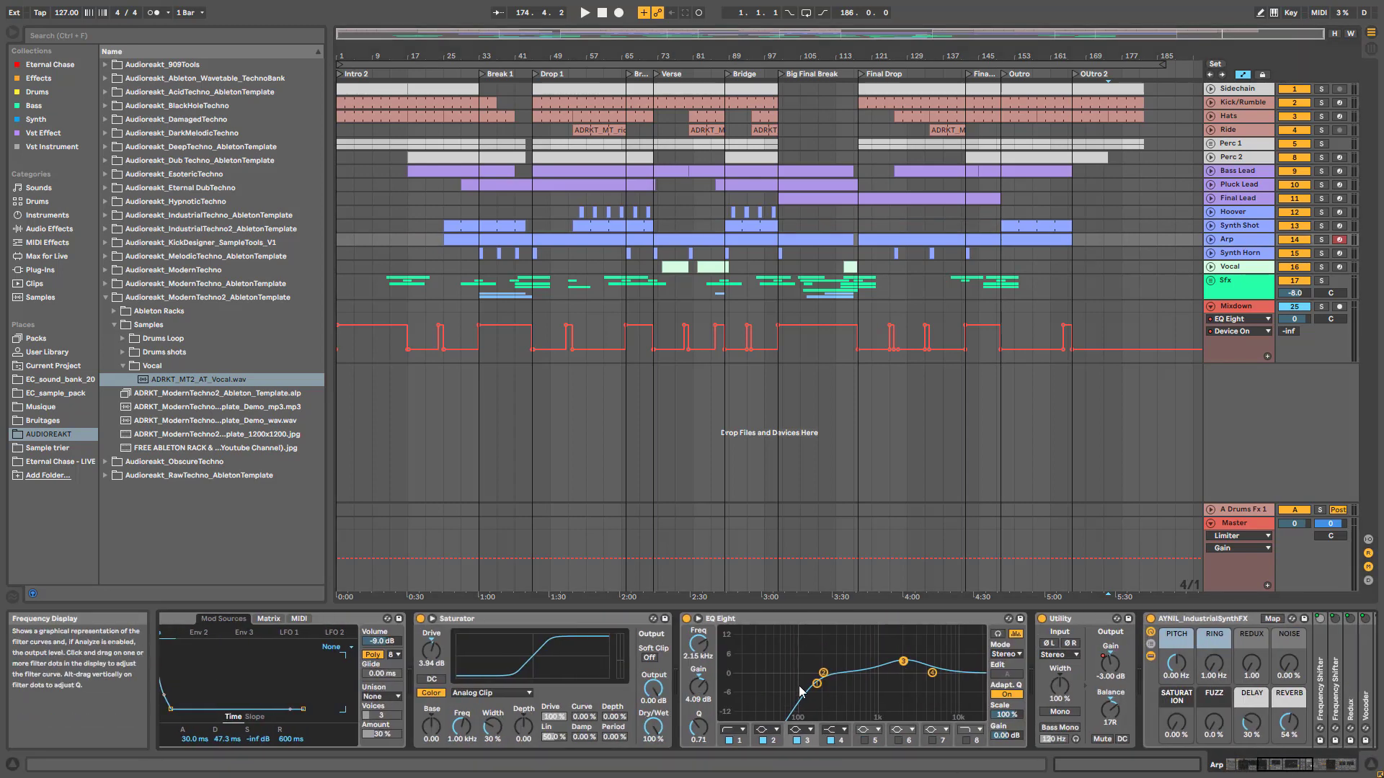
pyautogui.click(1233, 252)
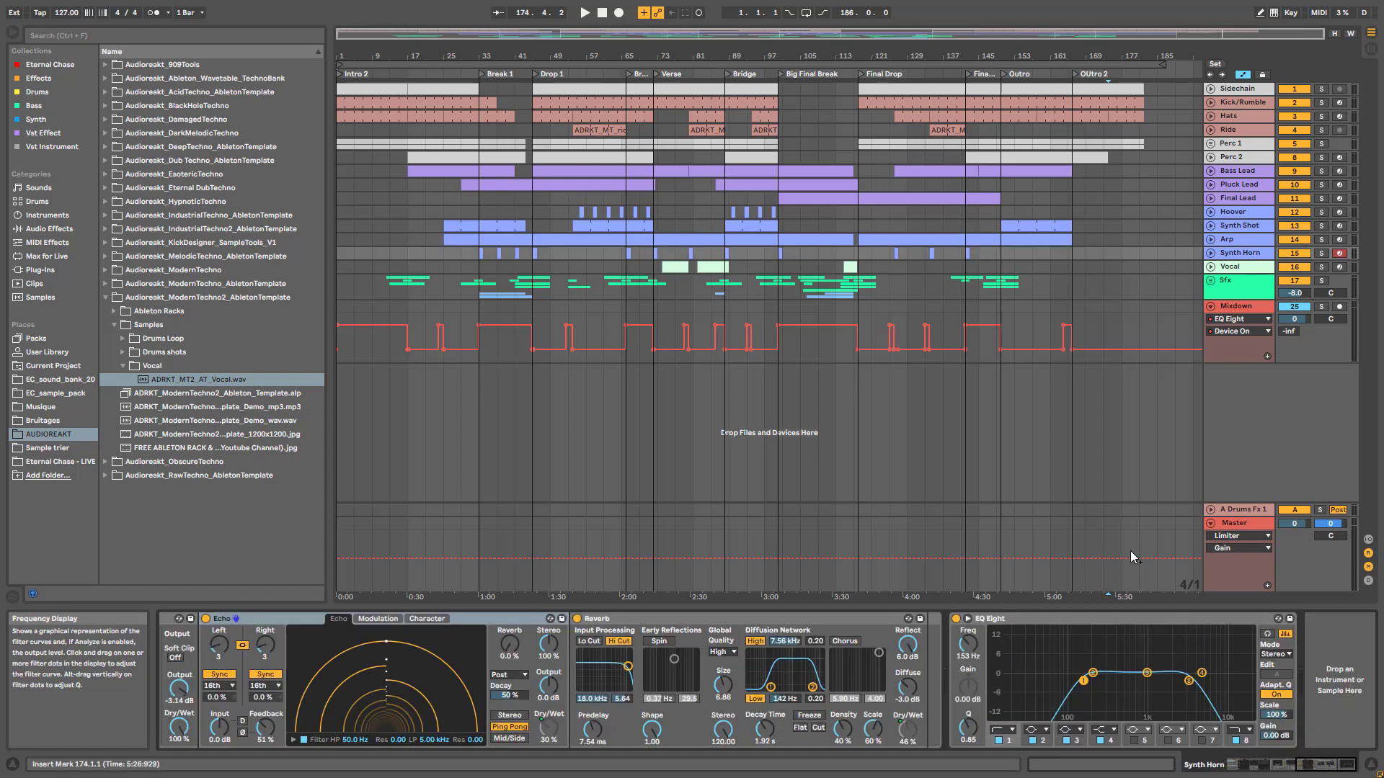
# - Examine the Perc 2 track's full effects chain, from its sampler and EQ Eight through Echo, Delay and Reverb
pyautogui.click(1248, 159)
pyautogui.moveTo(1290, 776); pyautogui.dragTo(1250, 776)
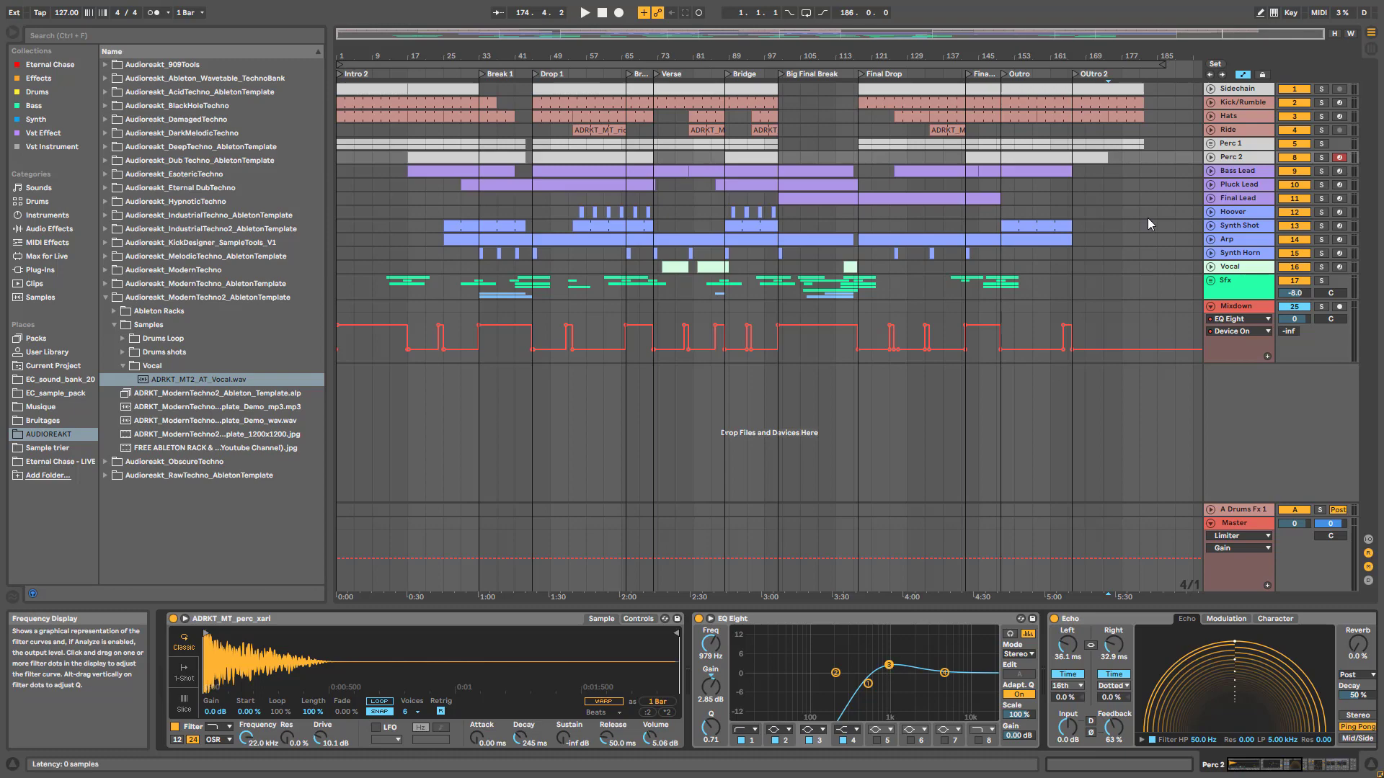
pyautogui.click(1241, 144)
pyautogui.click(1245, 158)
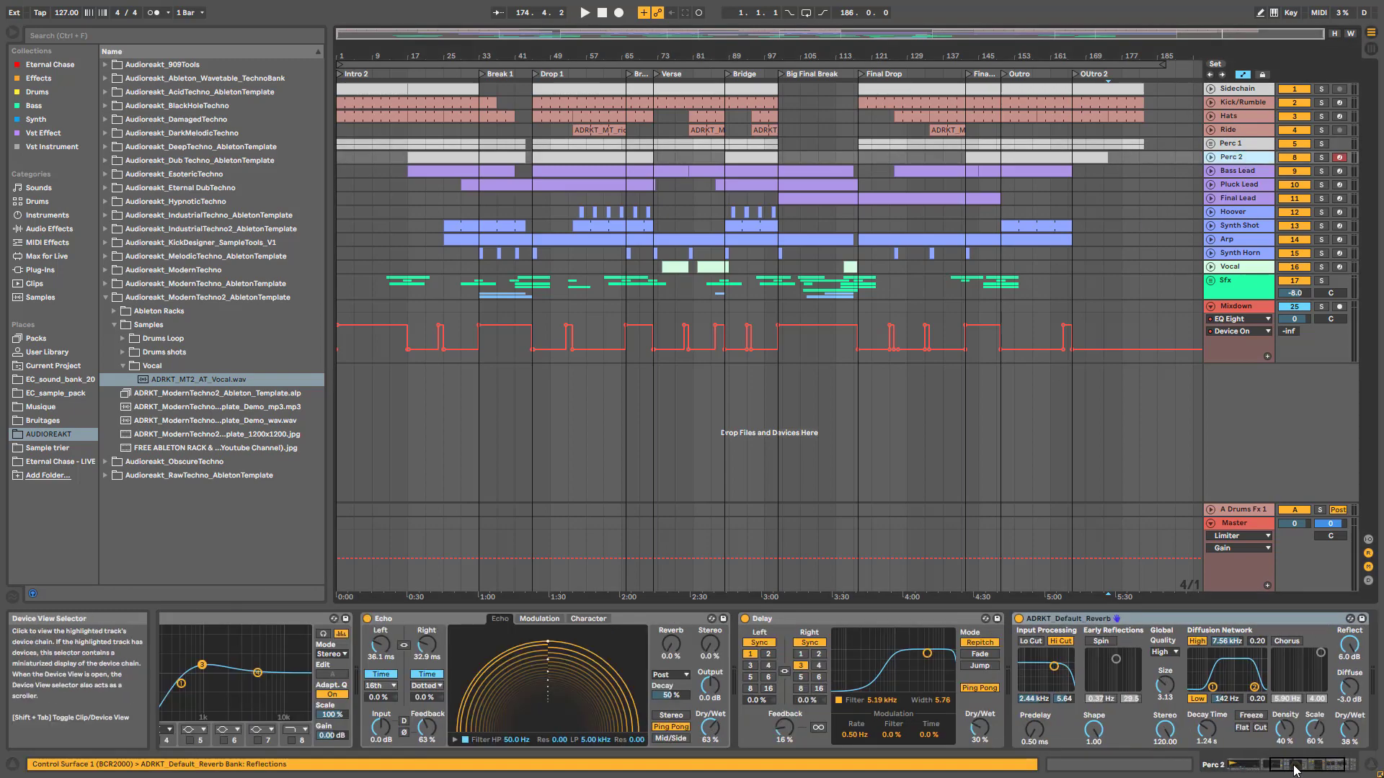
pyautogui.moveTo(1325, 767); pyautogui.dragTo(1153, 756)
pyautogui.moveTo(1252, 759); pyautogui.dragTo(1277, 747)
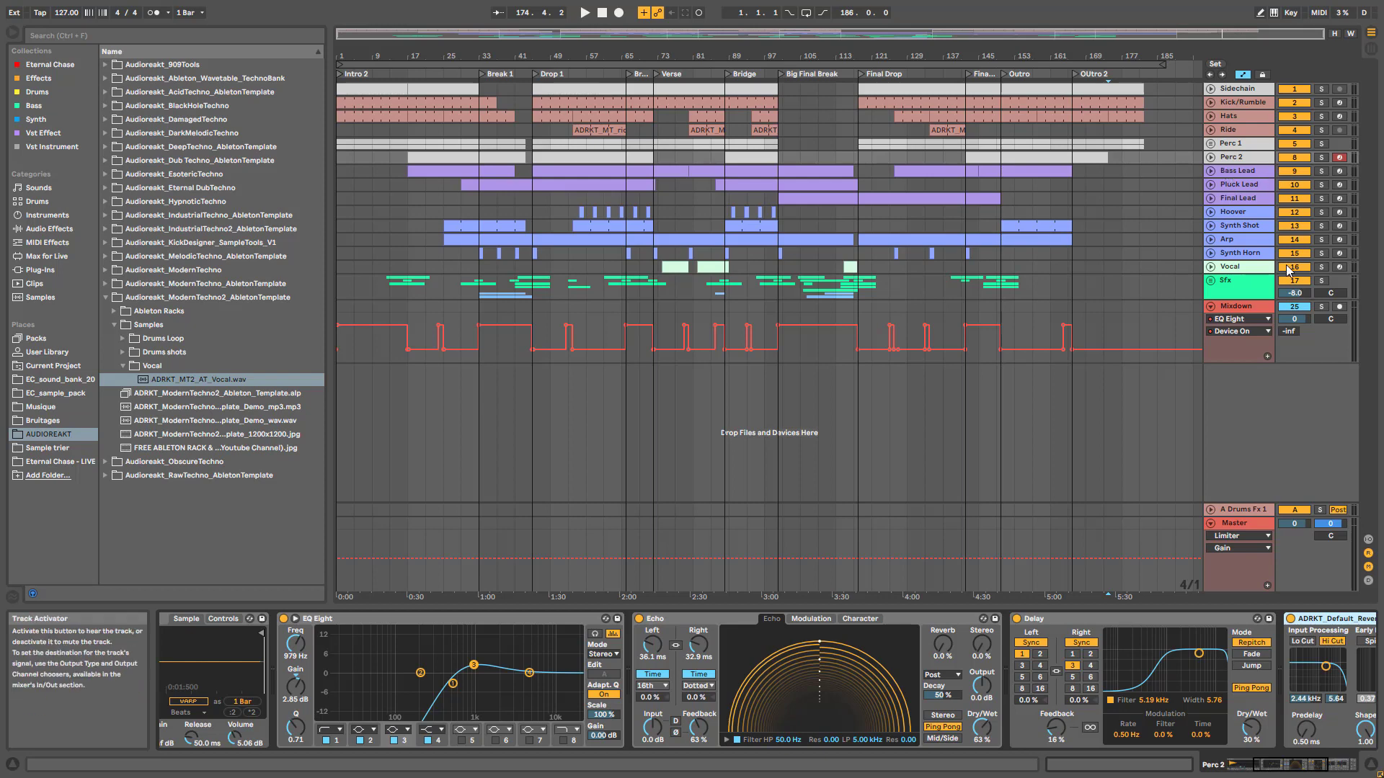
pyautogui.click(1236, 143)
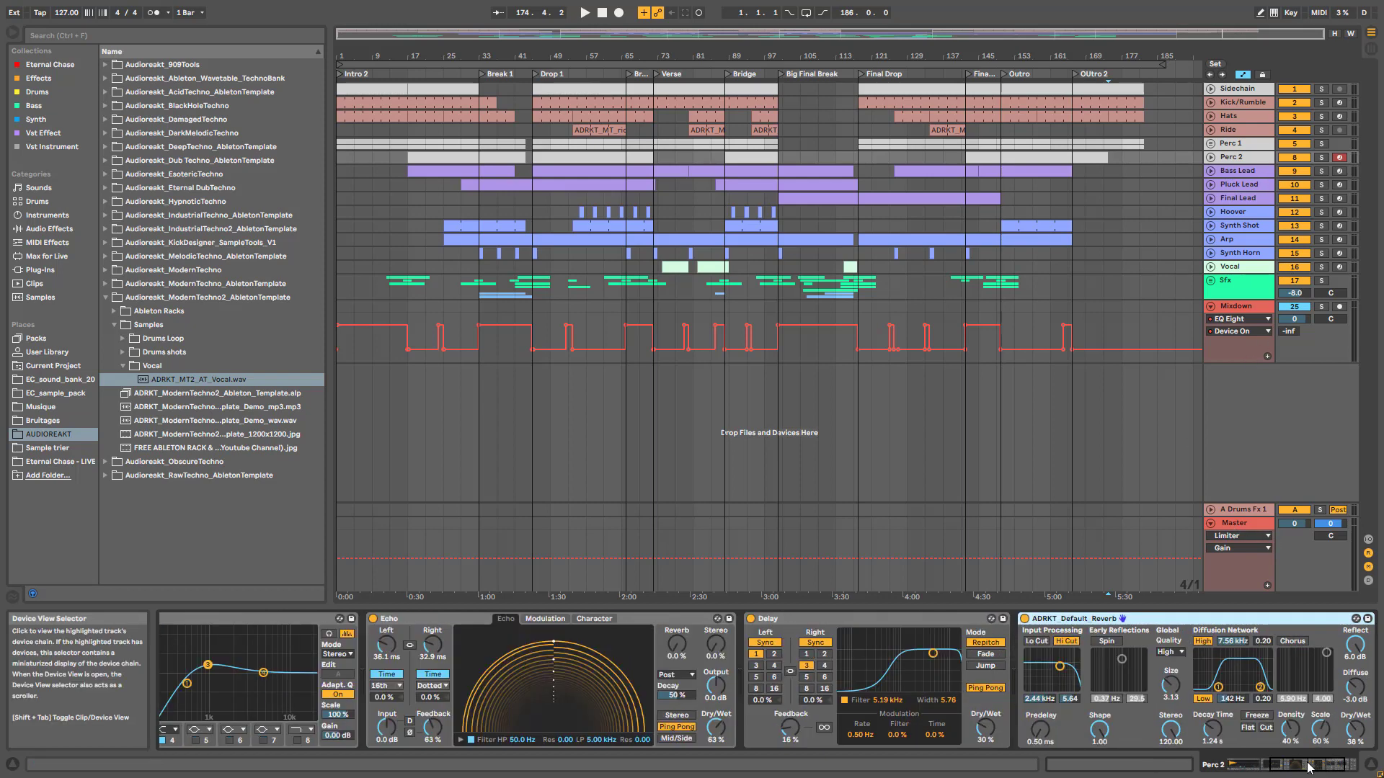
# - Solo Perc 2 and play it from bar 142 with Delay and Reverb bypassed, and again with both switched back on
pyautogui.click(1245, 157)
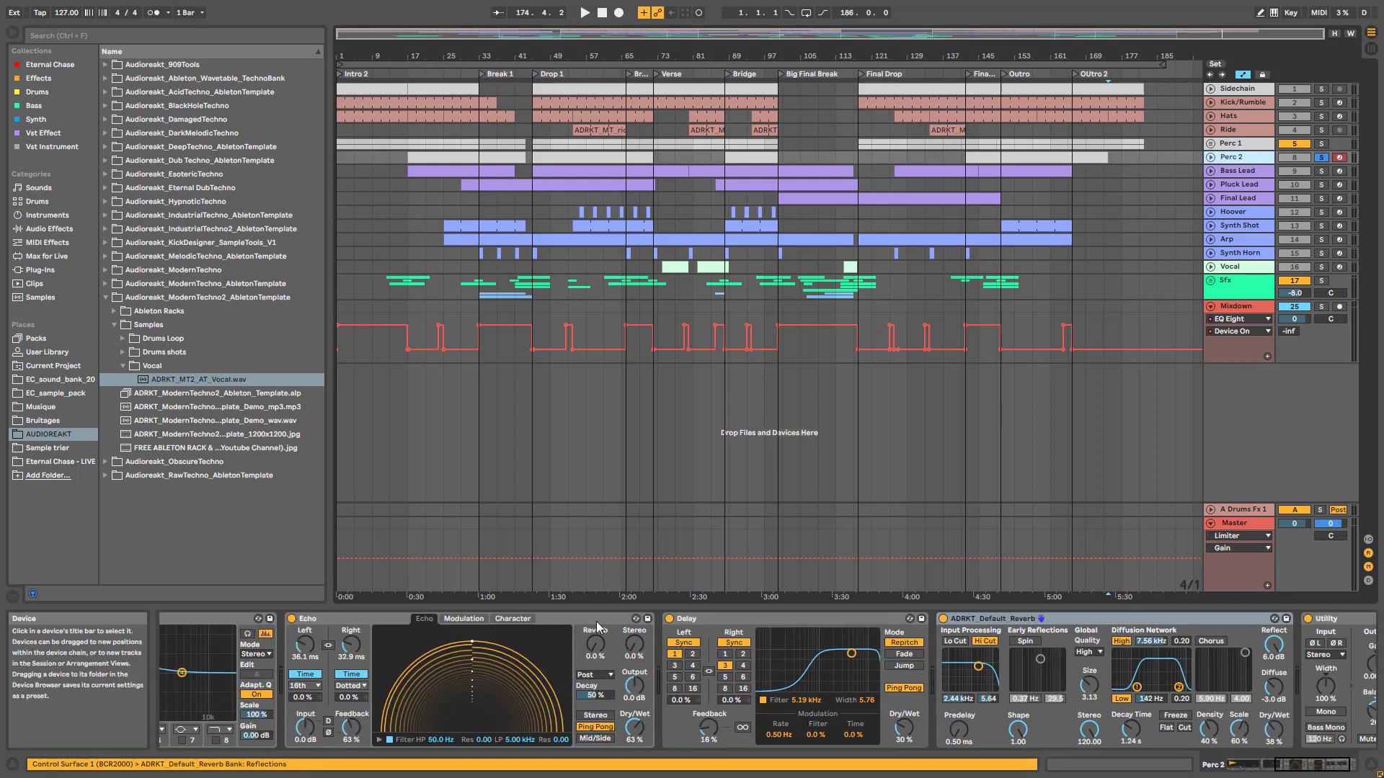
pyautogui.click(943, 618)
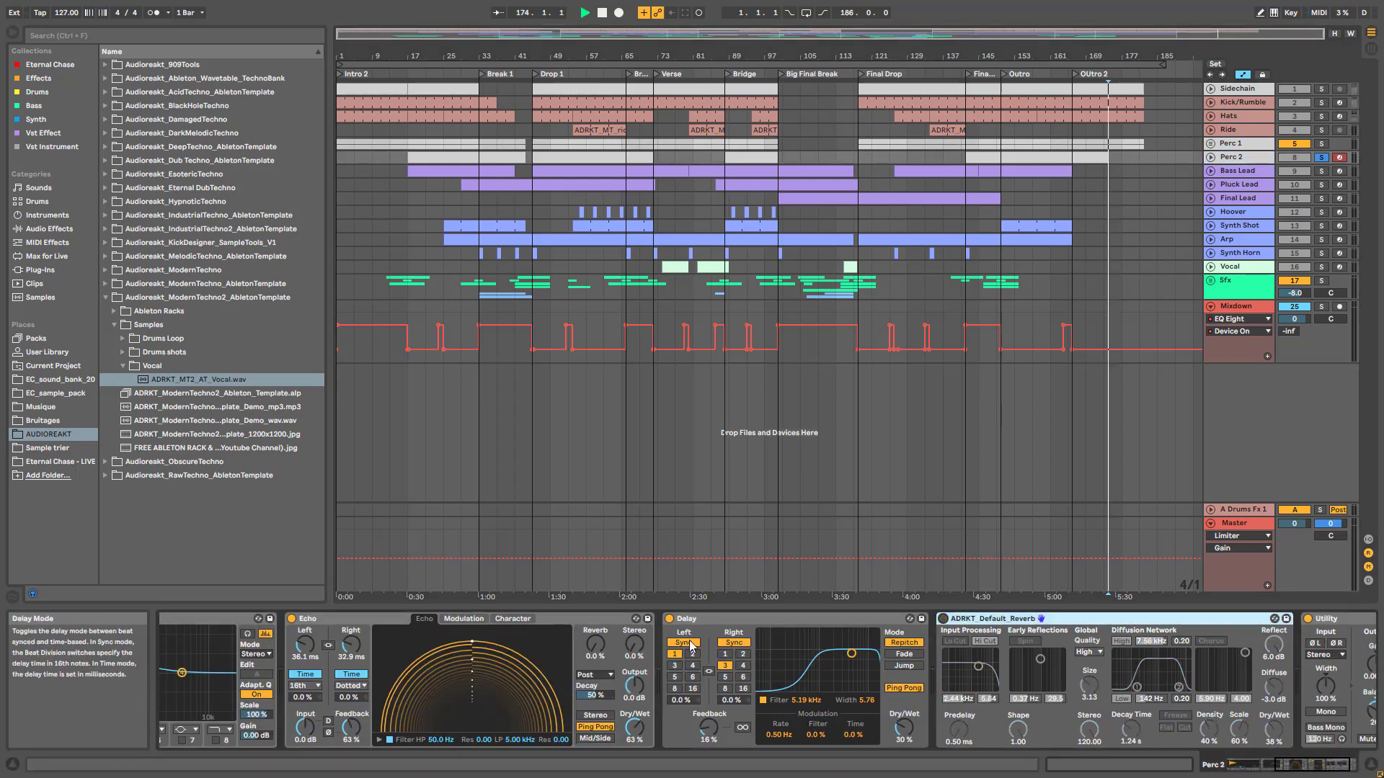
pyautogui.press('space')
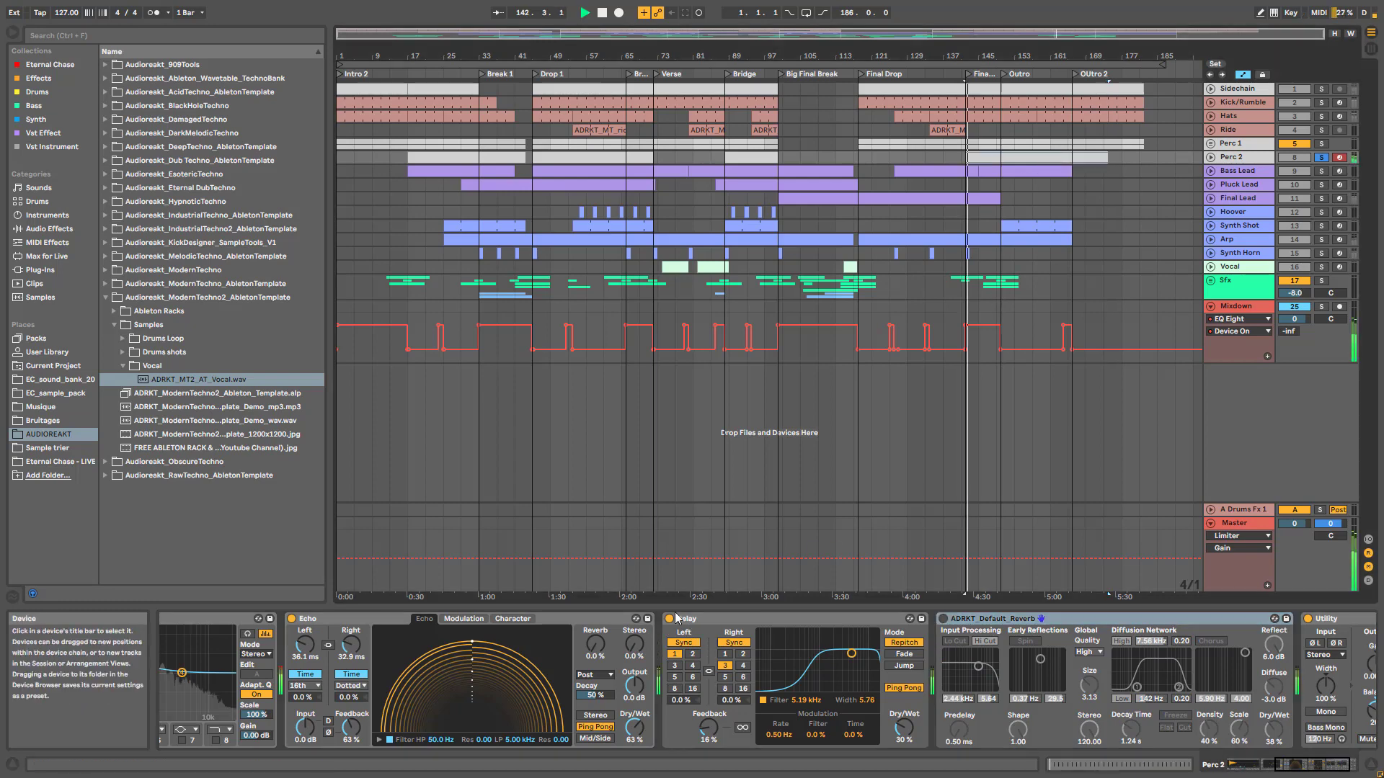
pyautogui.click(669, 618)
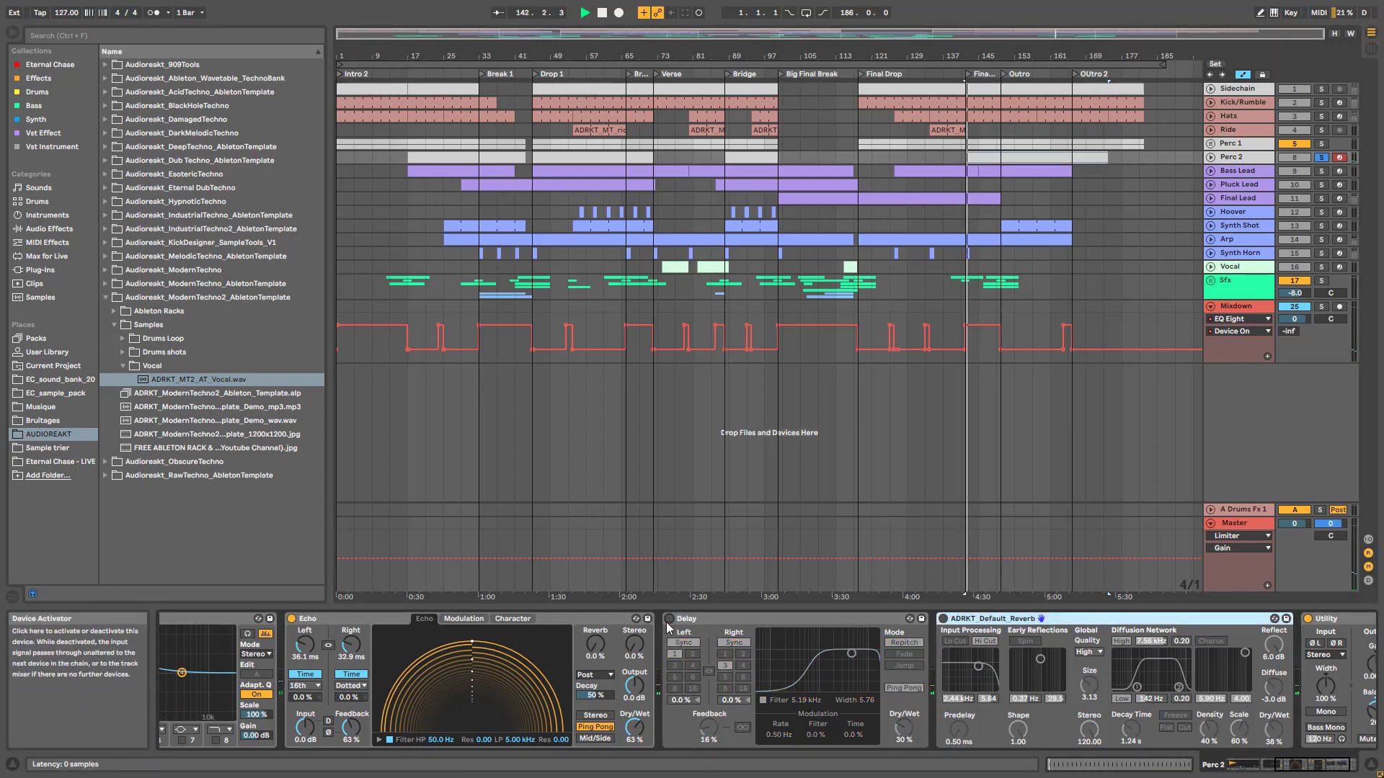
pyautogui.press('space')
pyautogui.click(669, 618)
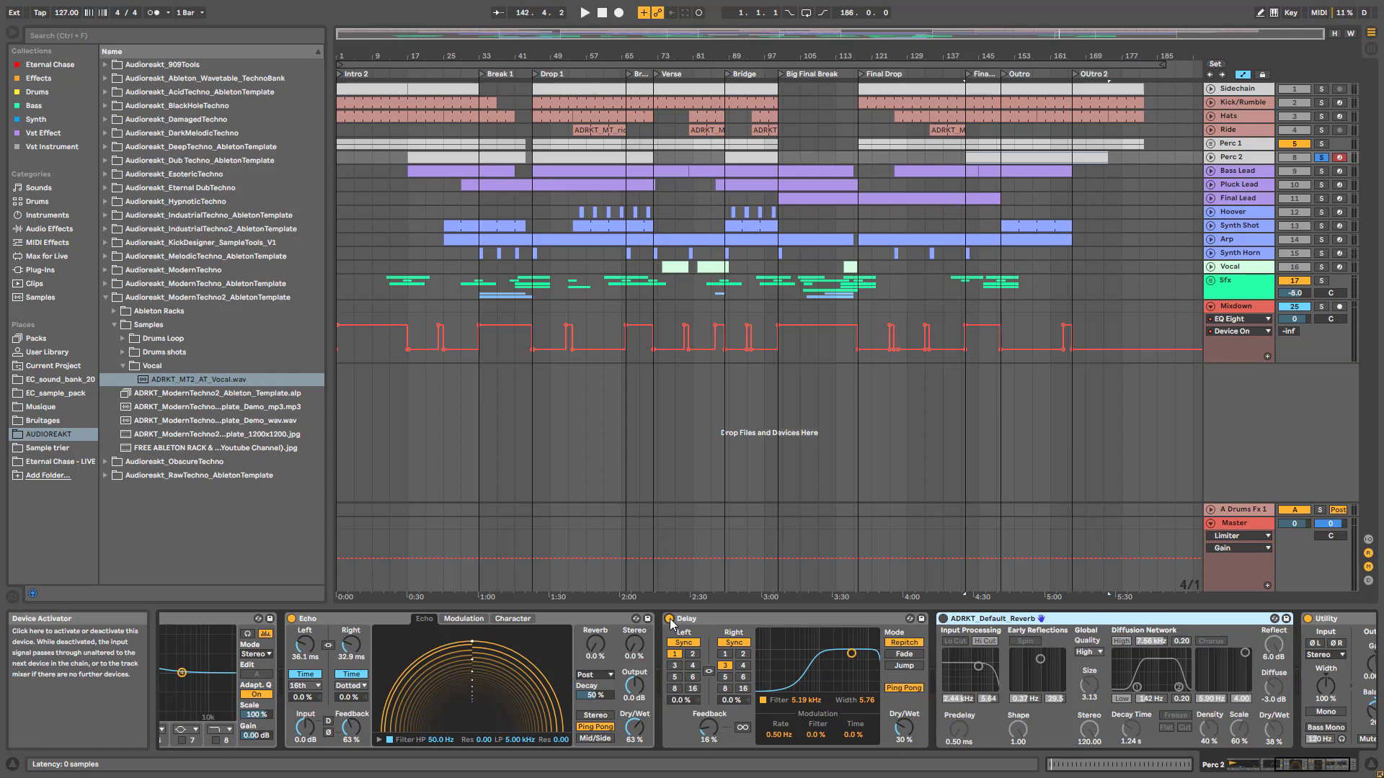
pyautogui.click(943, 619)
pyautogui.press('space')
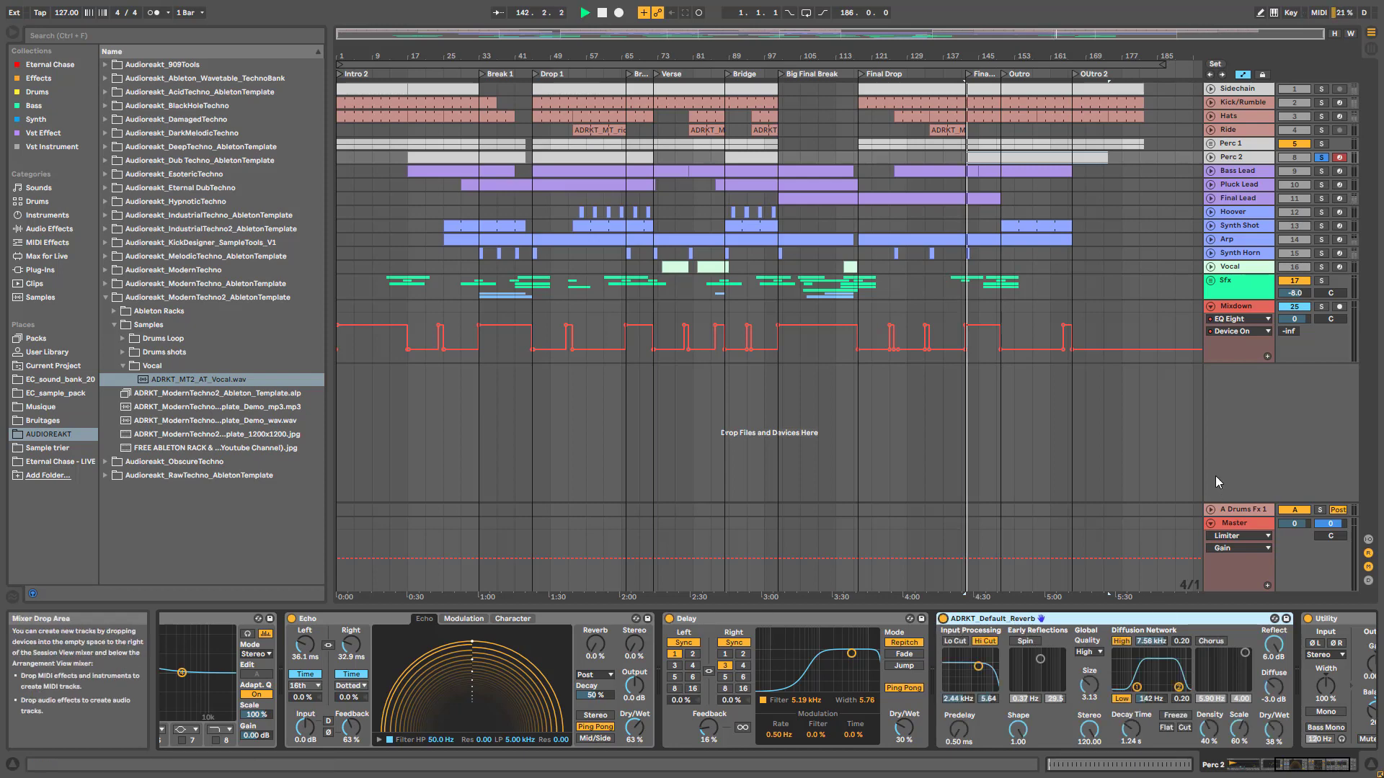
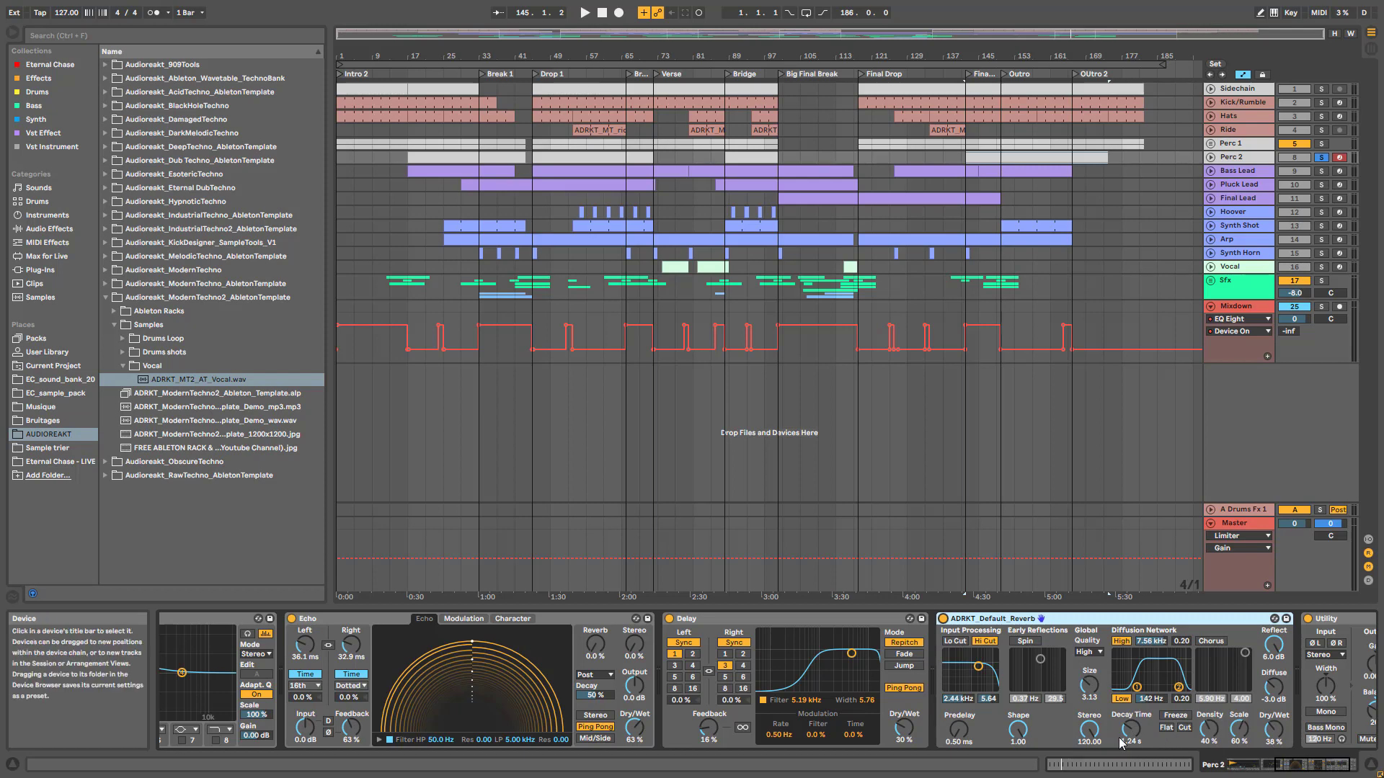
# - Solo the Bass Lead and play it from bar 142 to review its Reverb, and unfold the track's CUTOFF automation
pyautogui.click(1246, 173)
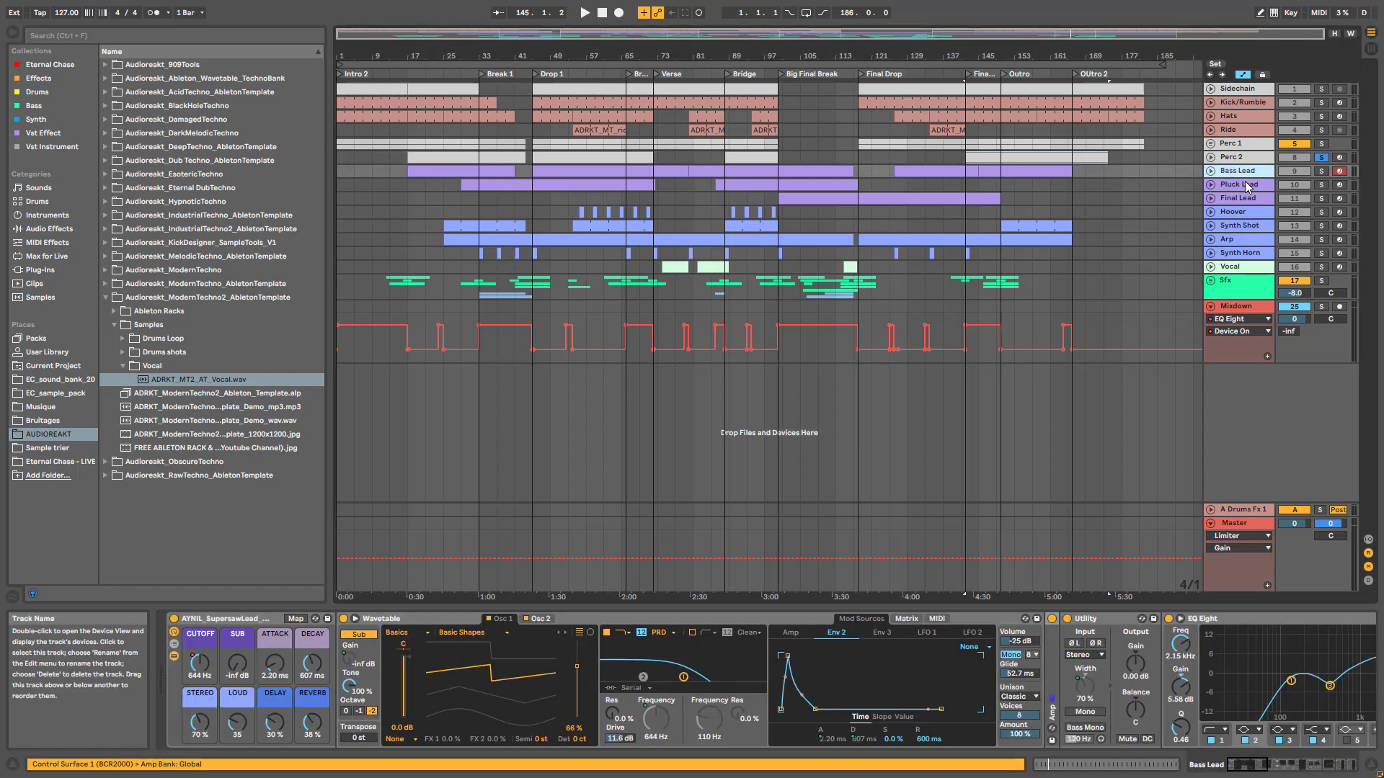
pyautogui.moveTo(1293, 765); pyautogui.dragTo(1321, 772)
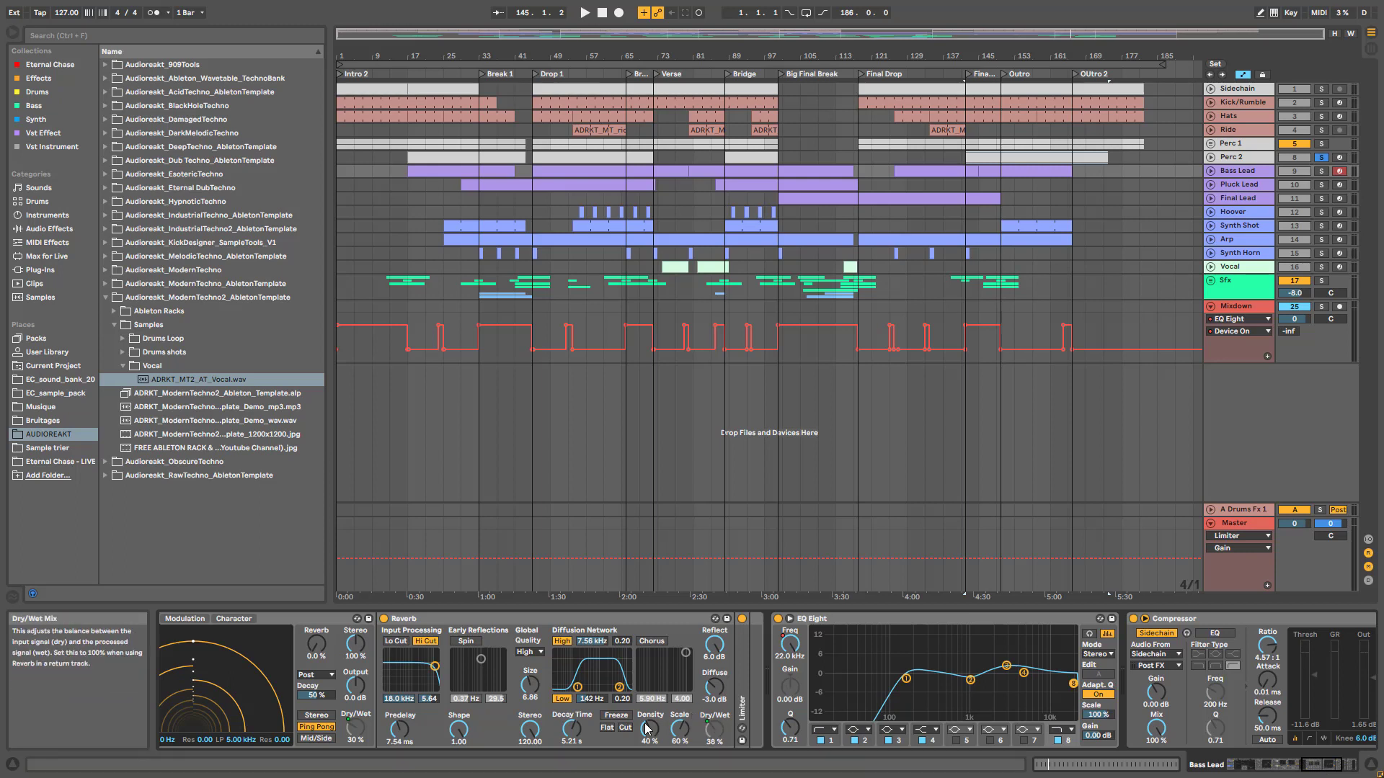
pyautogui.click(712, 739)
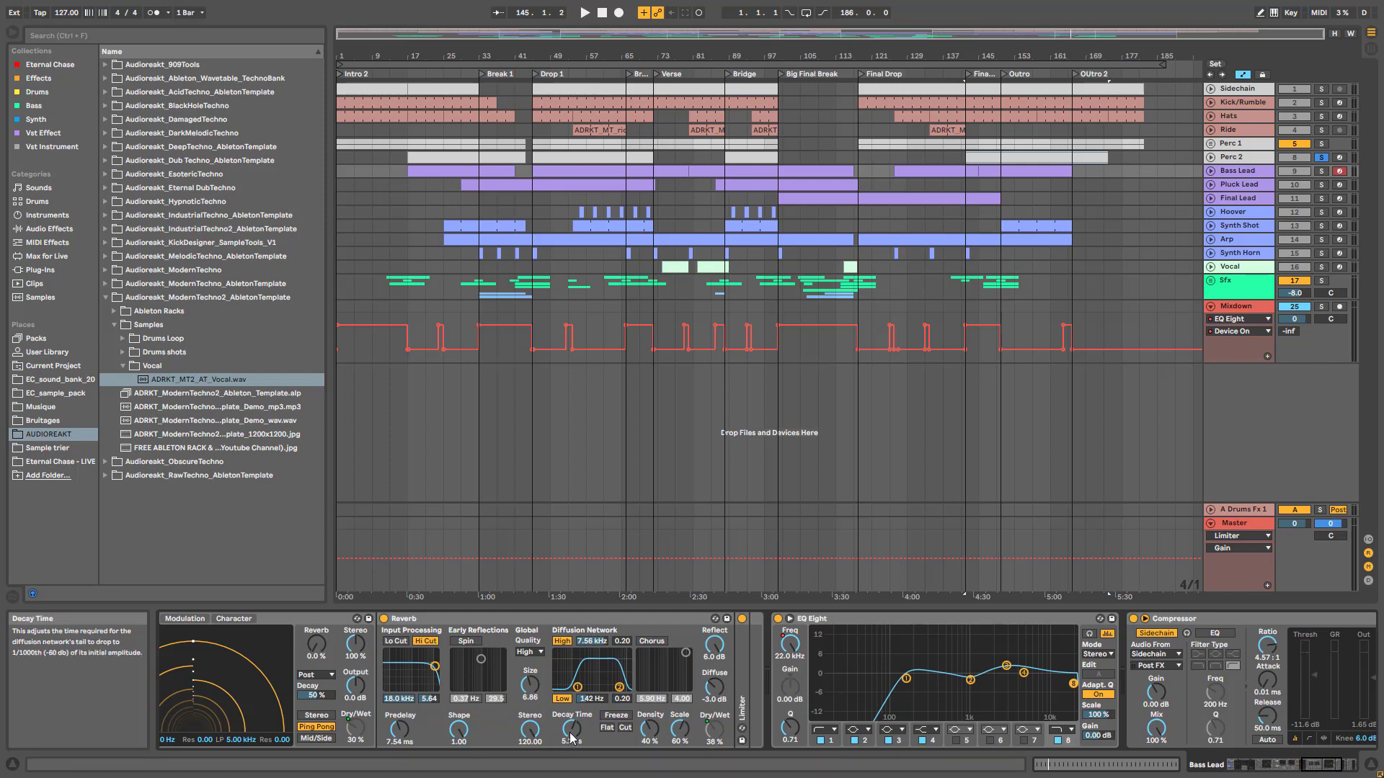
pyautogui.press('space')
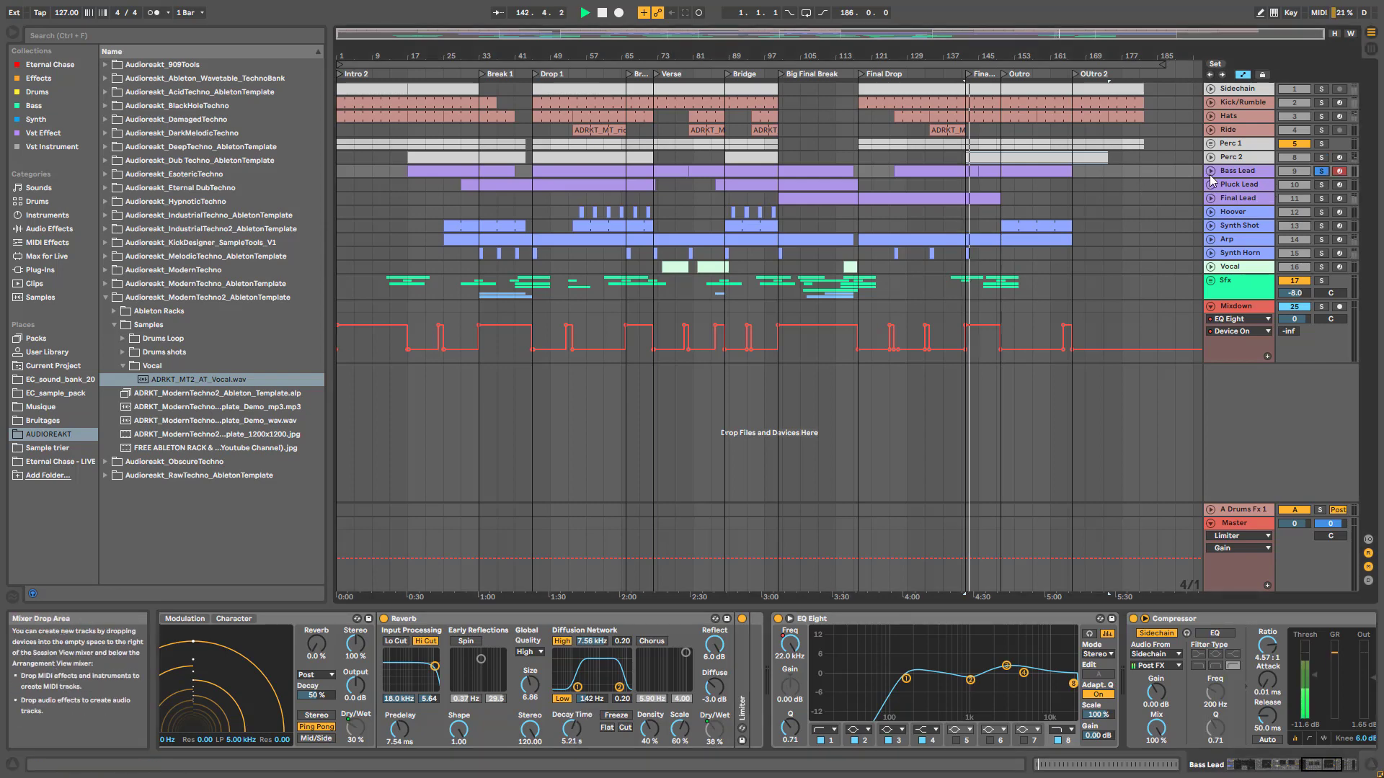
pyautogui.click(1211, 173)
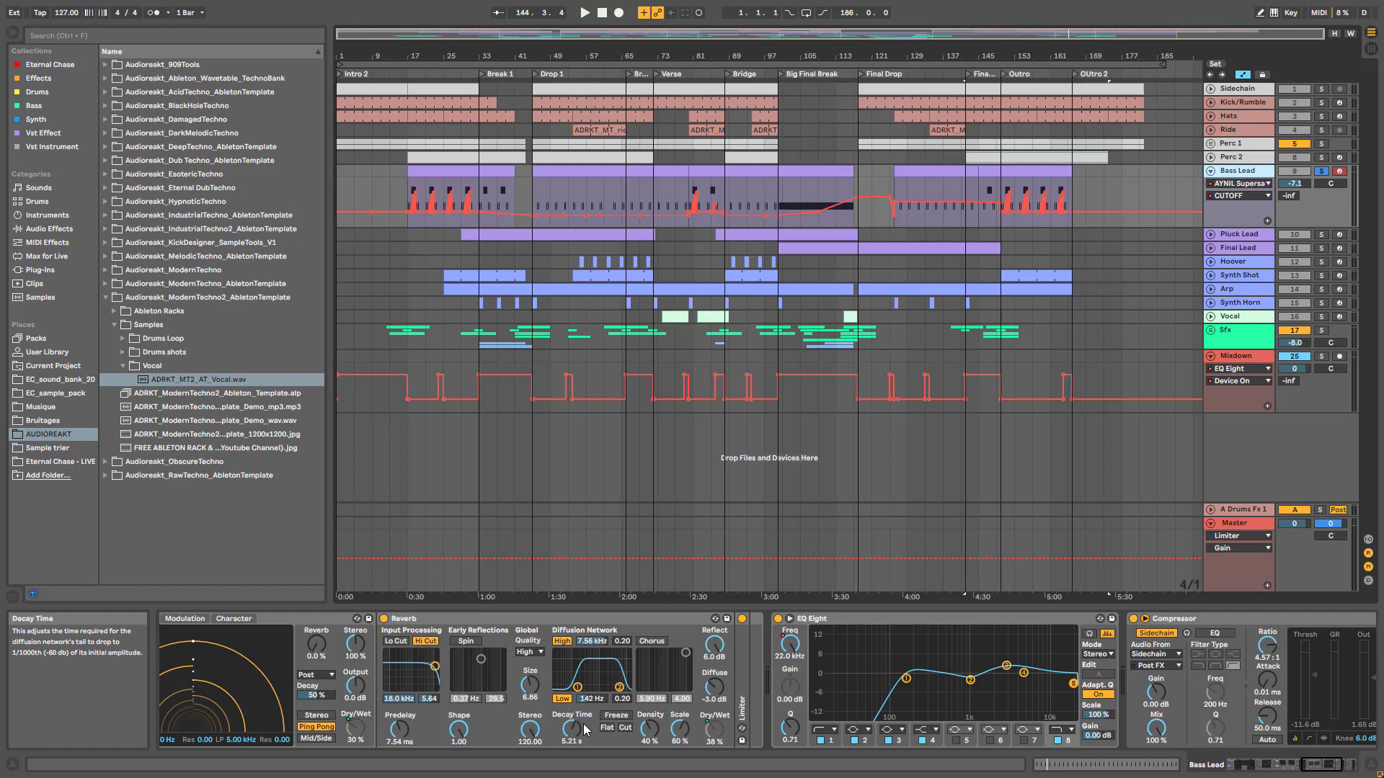
# - Examine the device chains of the Pluck Lead, Final Lead, Synth Horn and Hoover tracks, and fold the Bass Lead and turn off its solo
pyautogui.click(1234, 235)
pyautogui.click(651, 522)
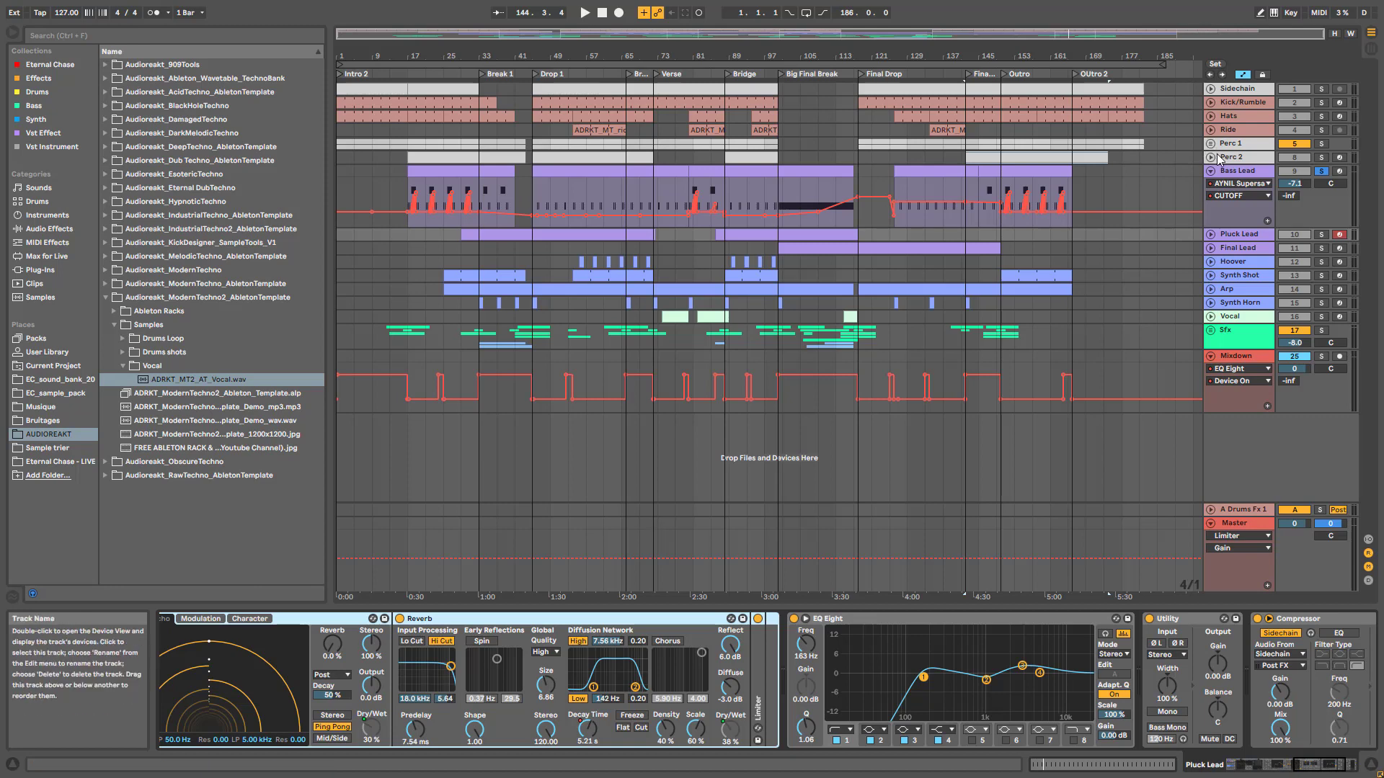
pyautogui.click(1243, 247)
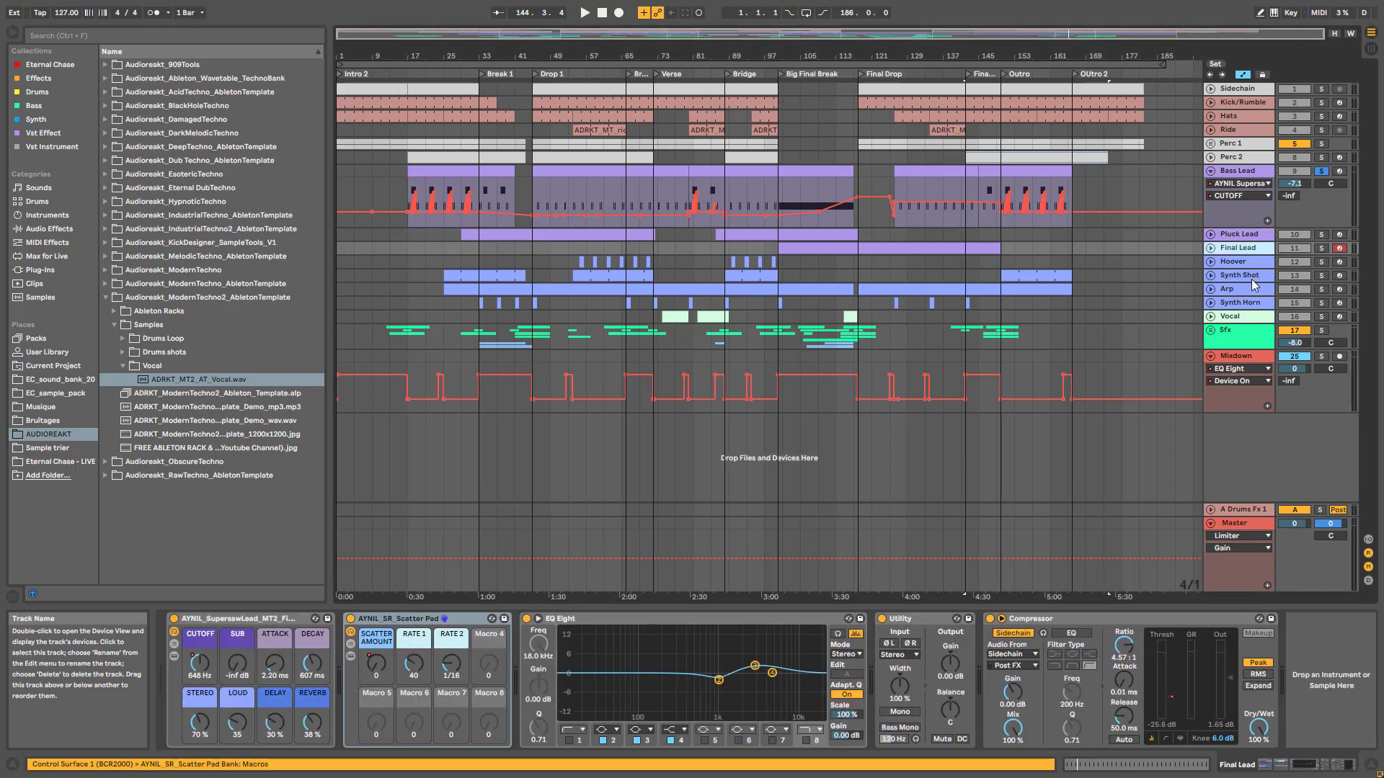
pyautogui.click(1231, 305)
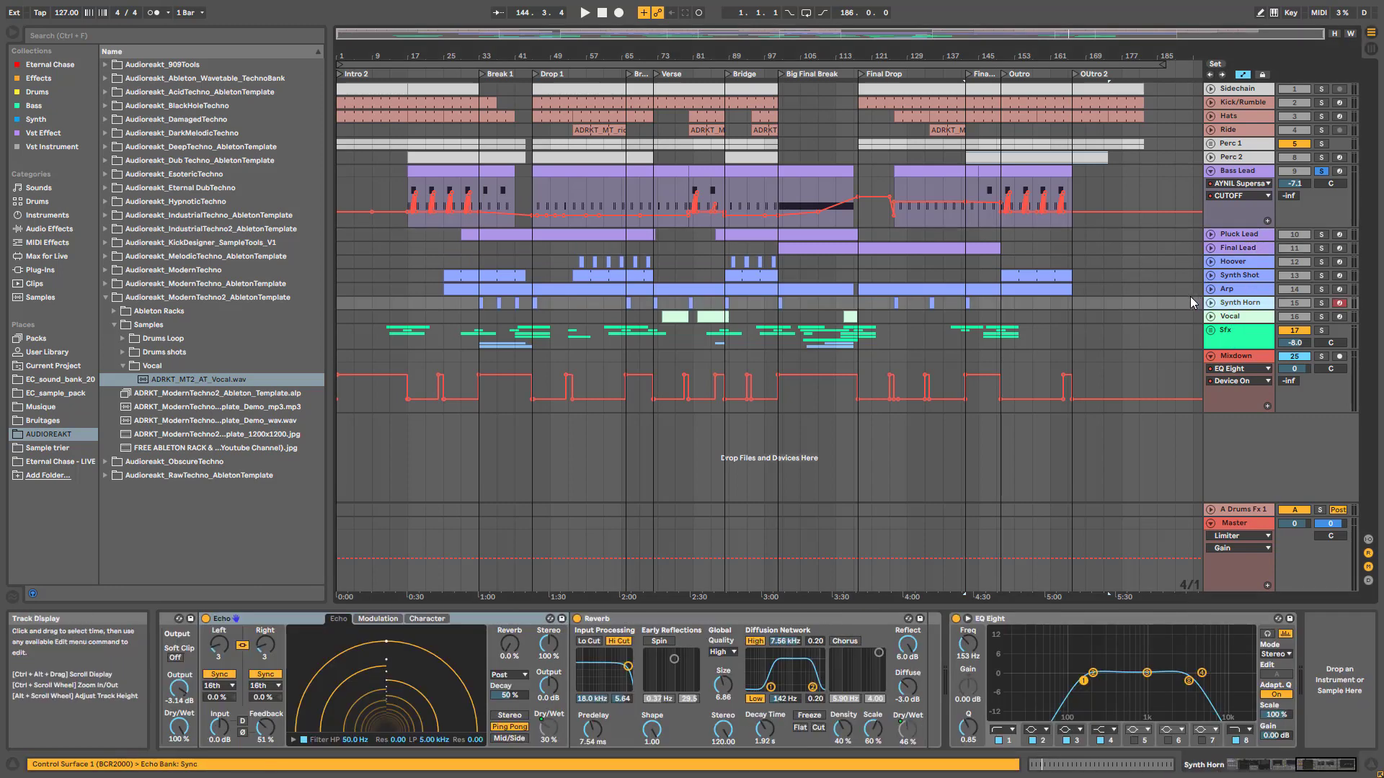
pyautogui.click(1237, 276)
pyautogui.press('Up')
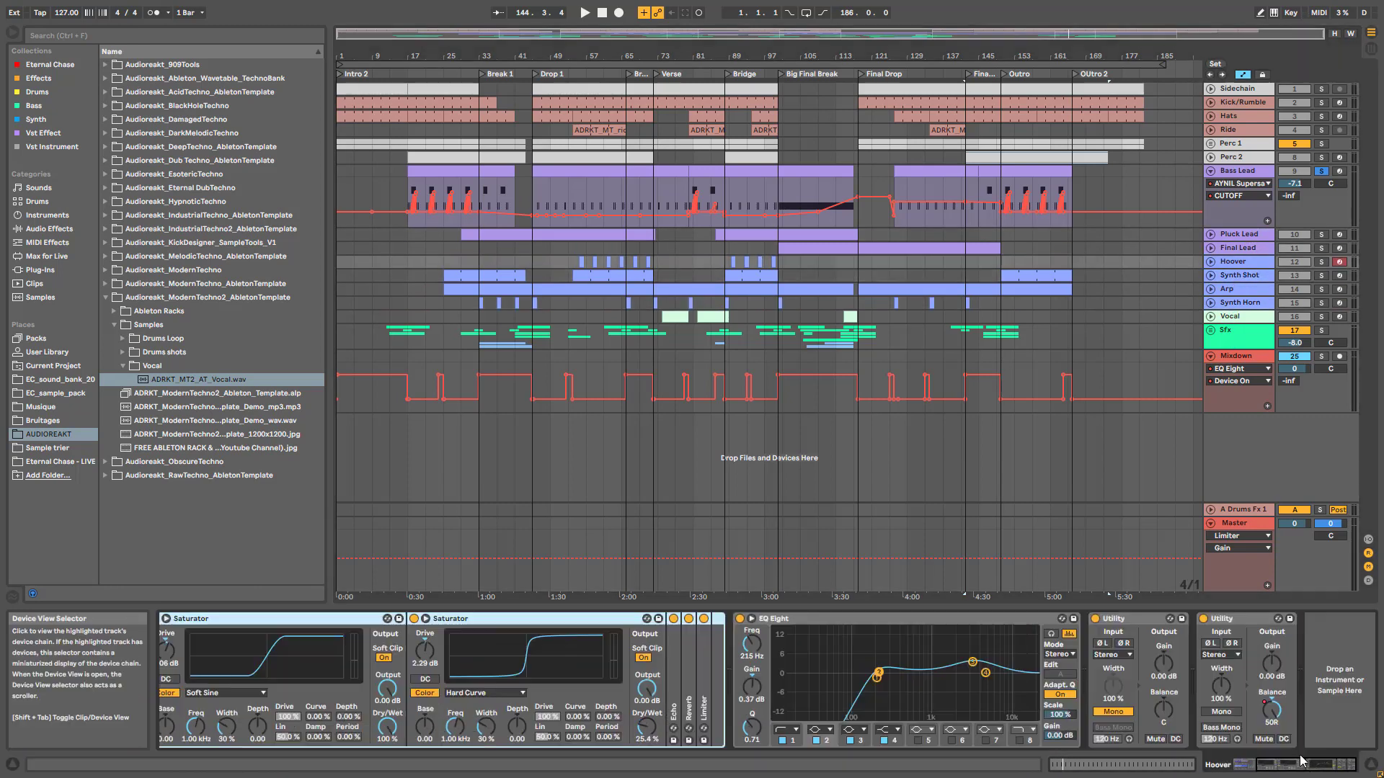
pyautogui.click(173, 656)
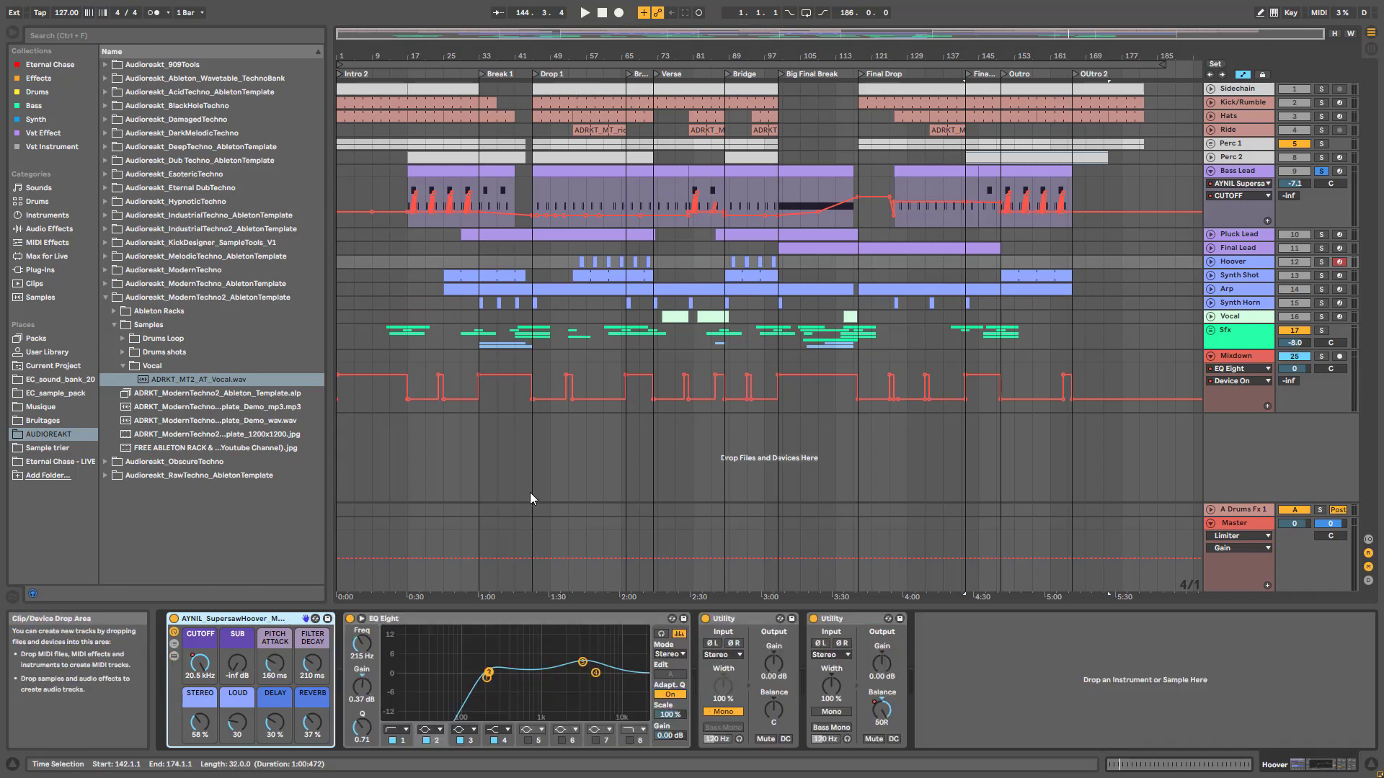
pyautogui.click(1213, 171)
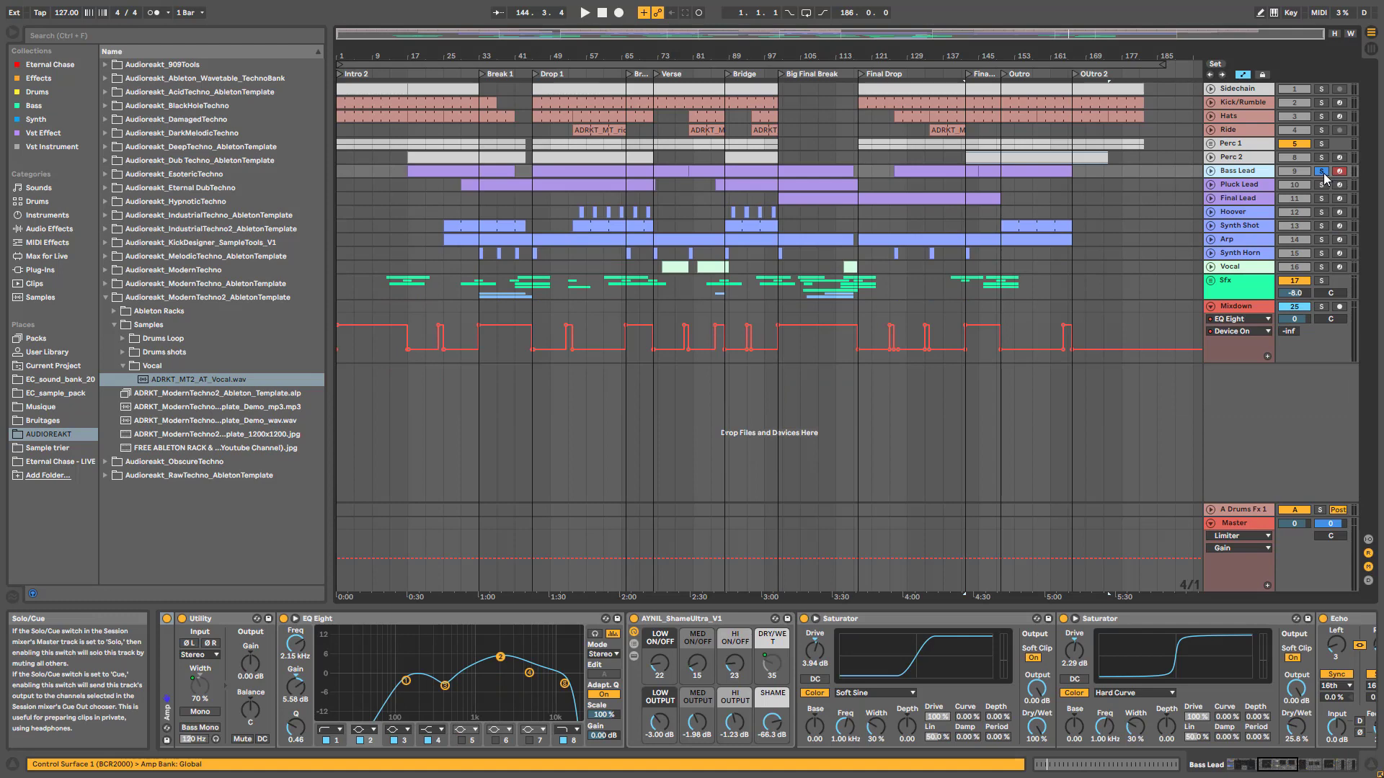
# - Examine the Kick/Rumble track's EQ Eight bands and the Kick pad's own chain, including its sampler, AYNIL_Kickverb_V1 rack and EQ Eight
pyautogui.click(1238, 116)
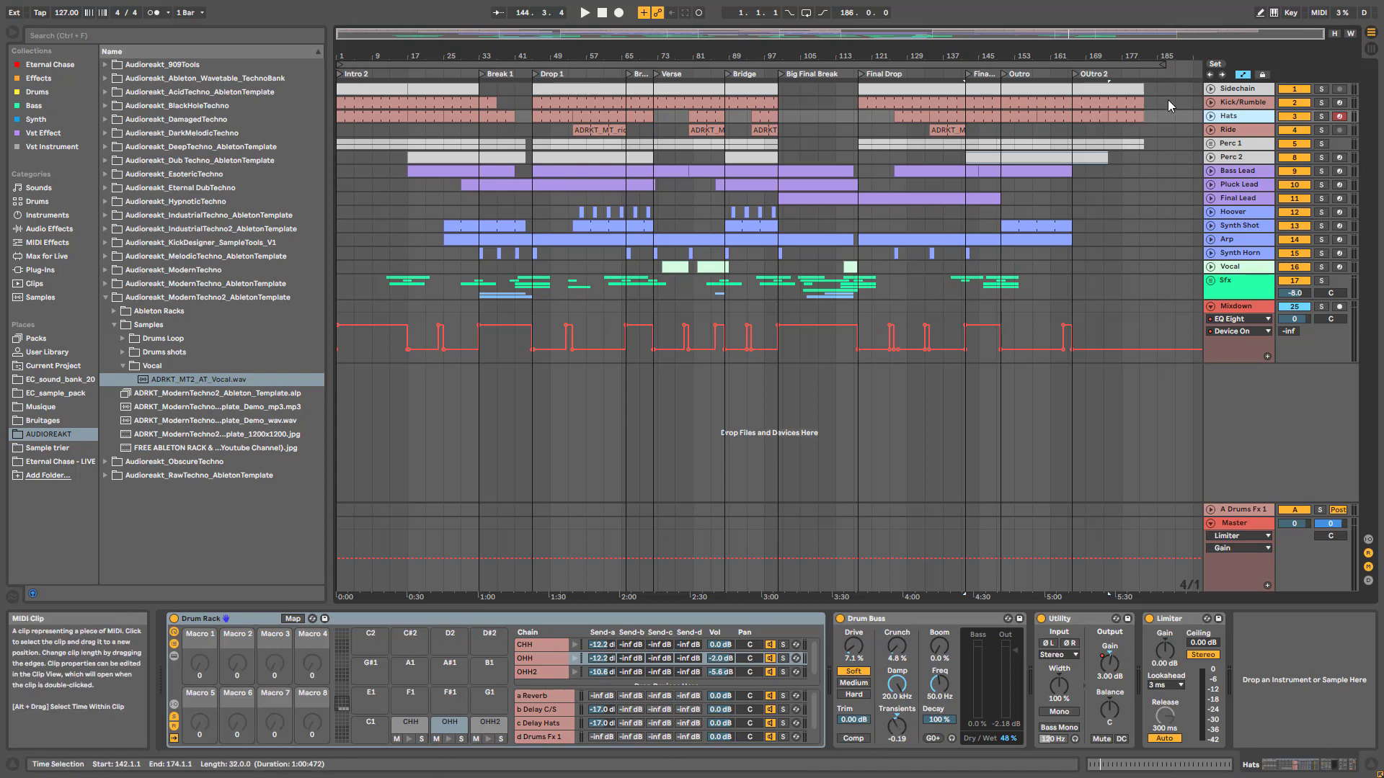
pyautogui.click(1233, 103)
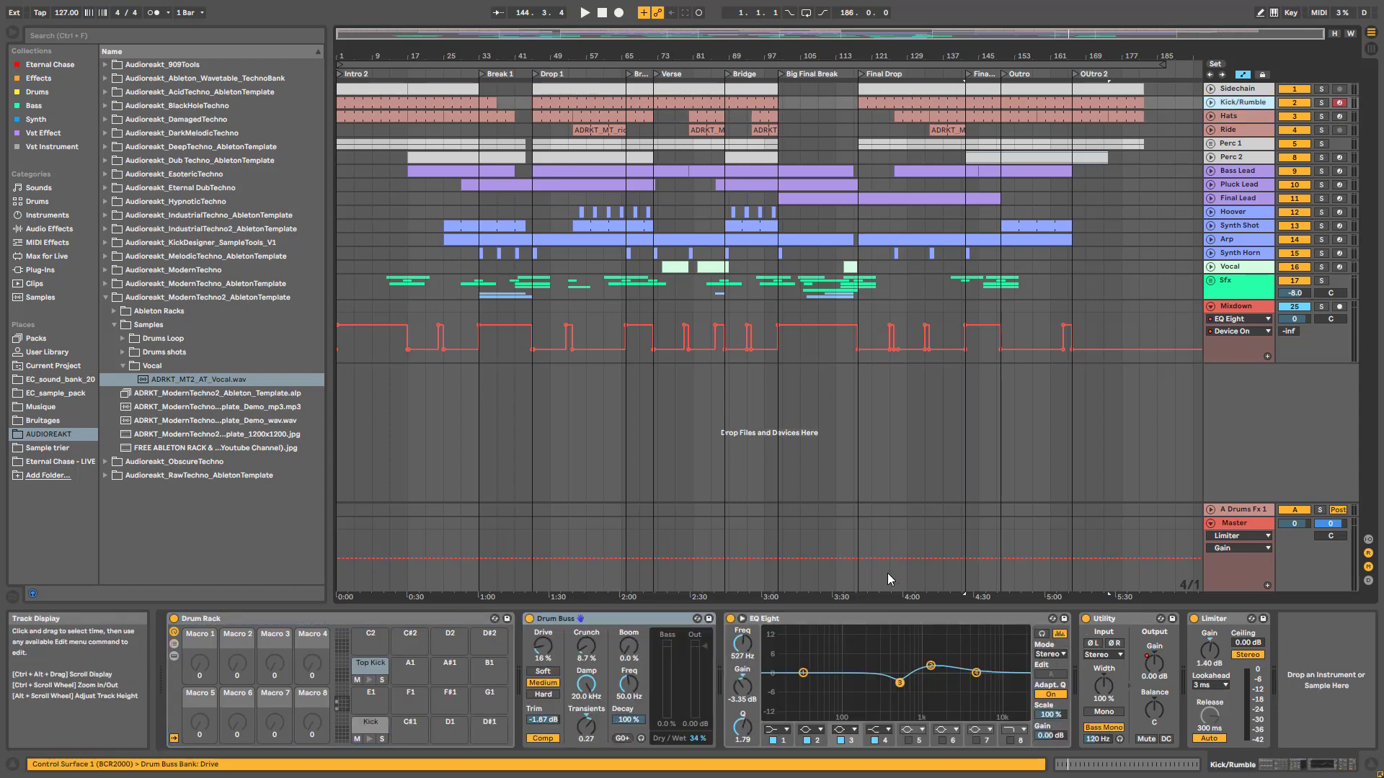
pyautogui.click(370, 725)
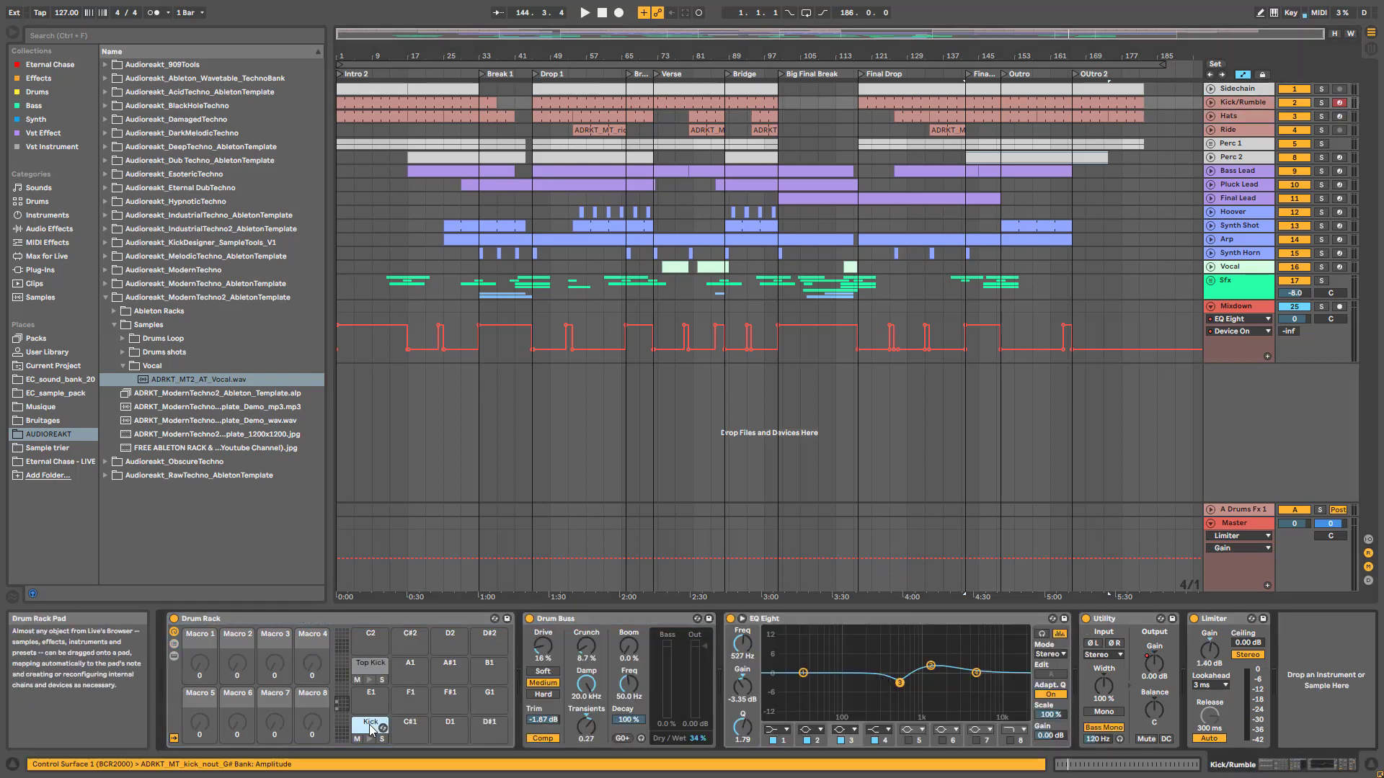
pyautogui.doubleClick(370, 728)
pyautogui.doubleClick(370, 726)
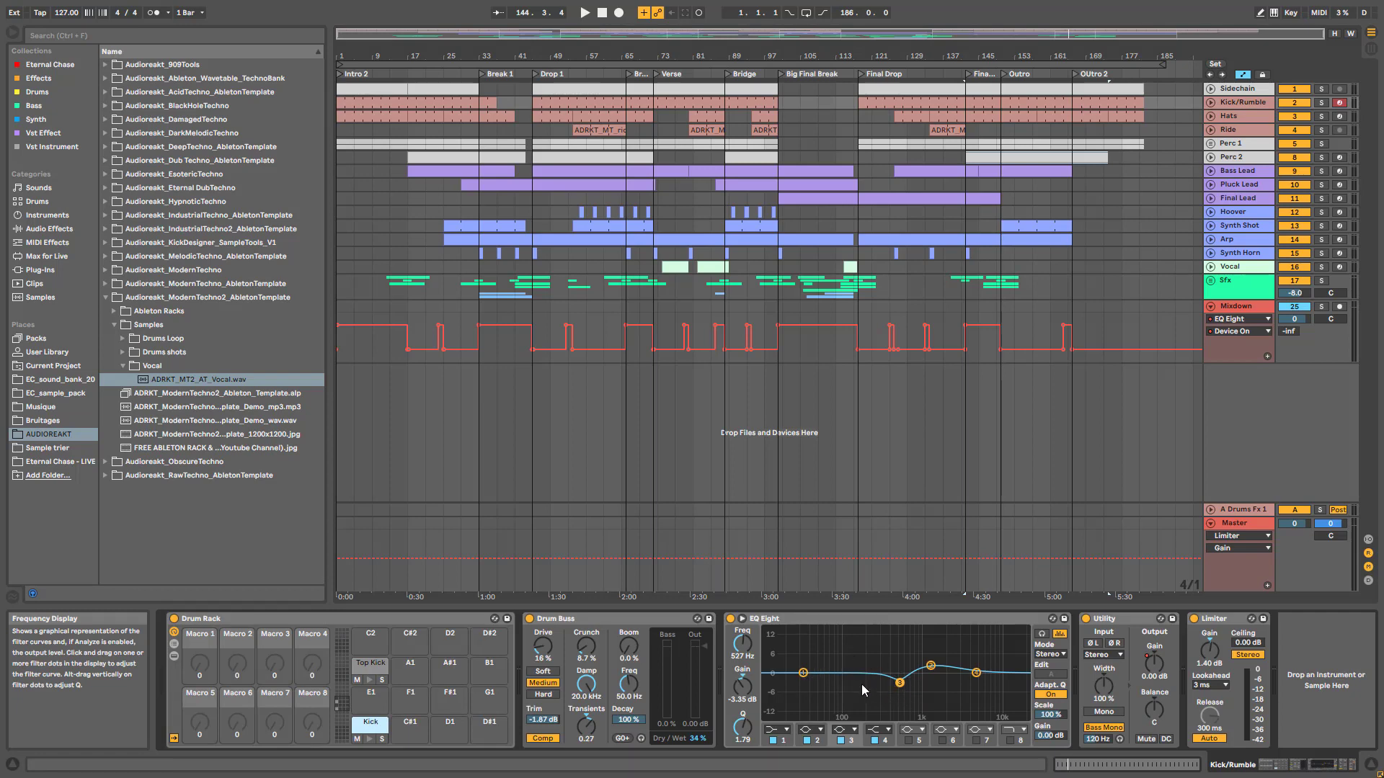
pyautogui.click(900, 683)
pyautogui.click(360, 729)
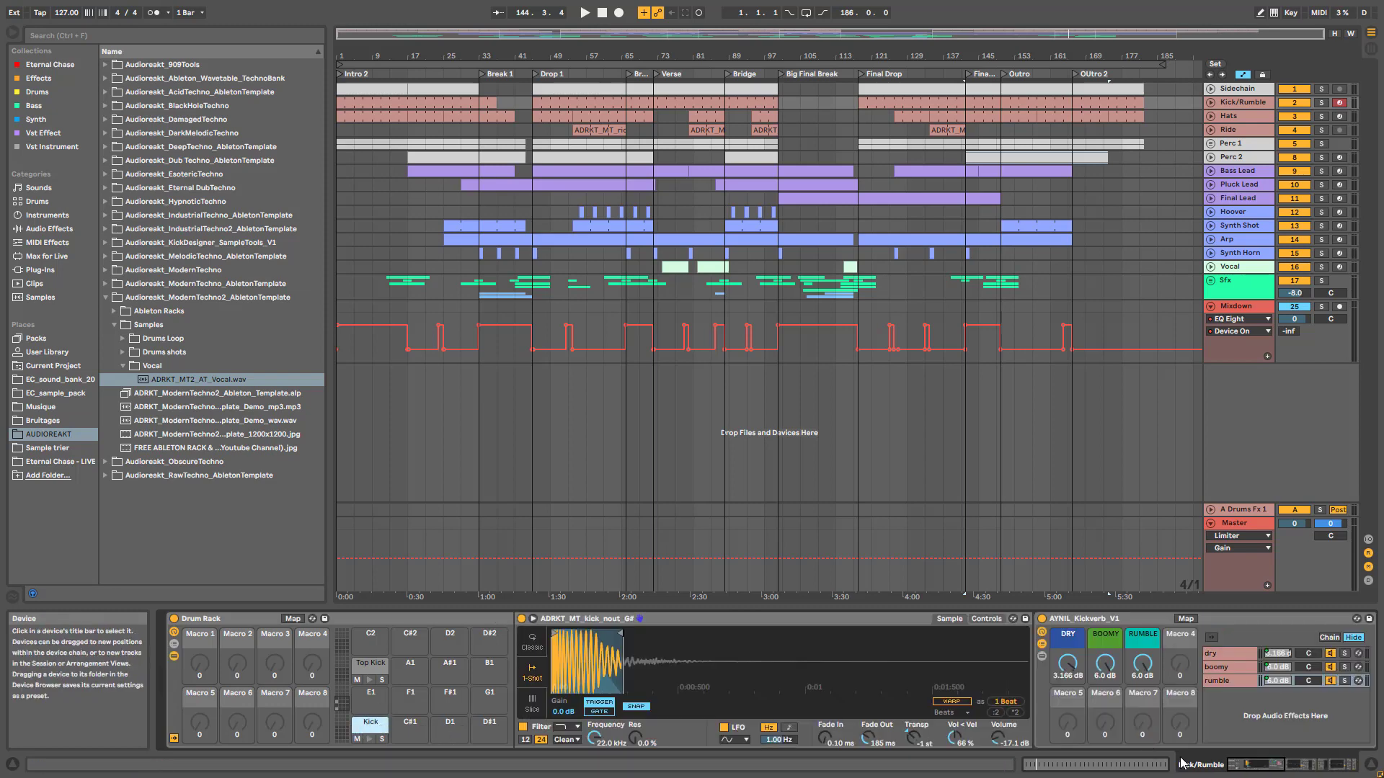
pyautogui.click(1274, 768)
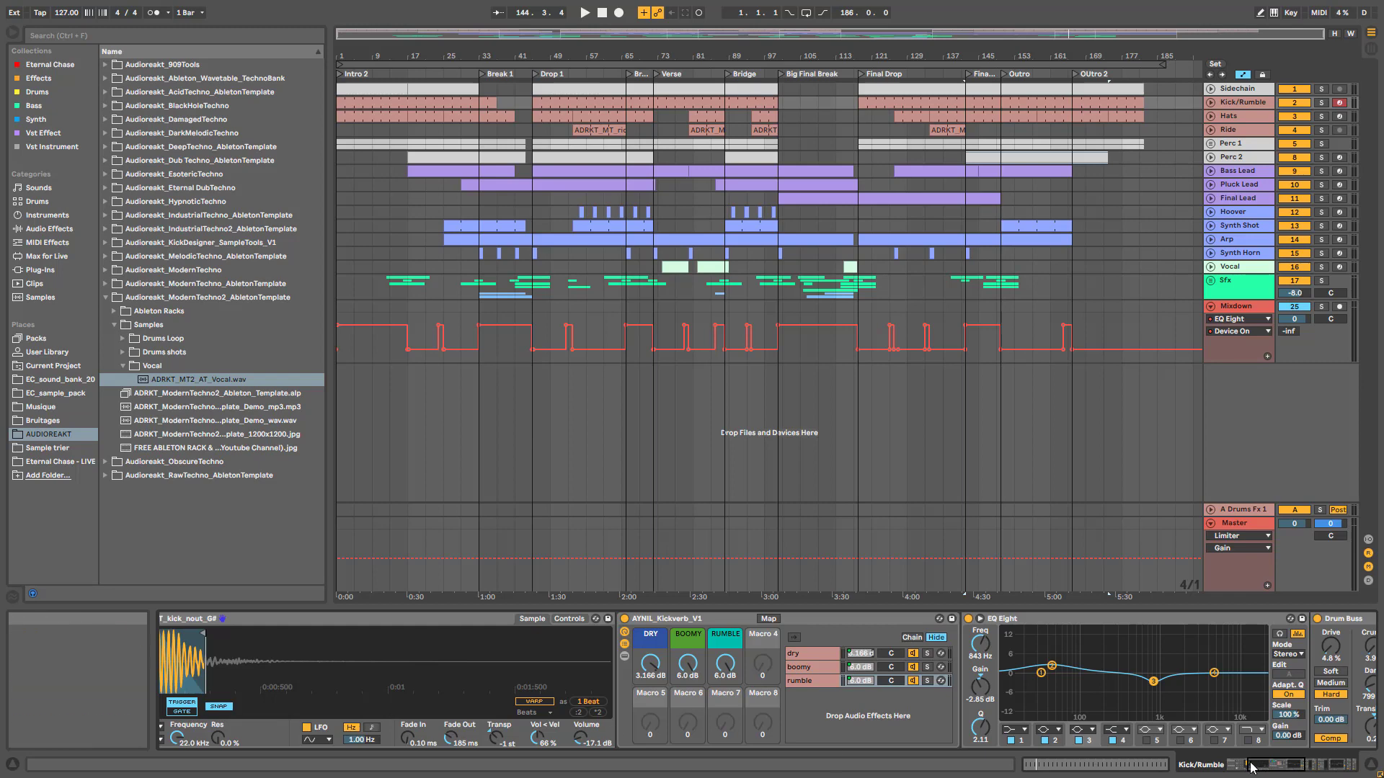
pyautogui.hscroll(-5, 288, 685)
pyautogui.click(174, 657)
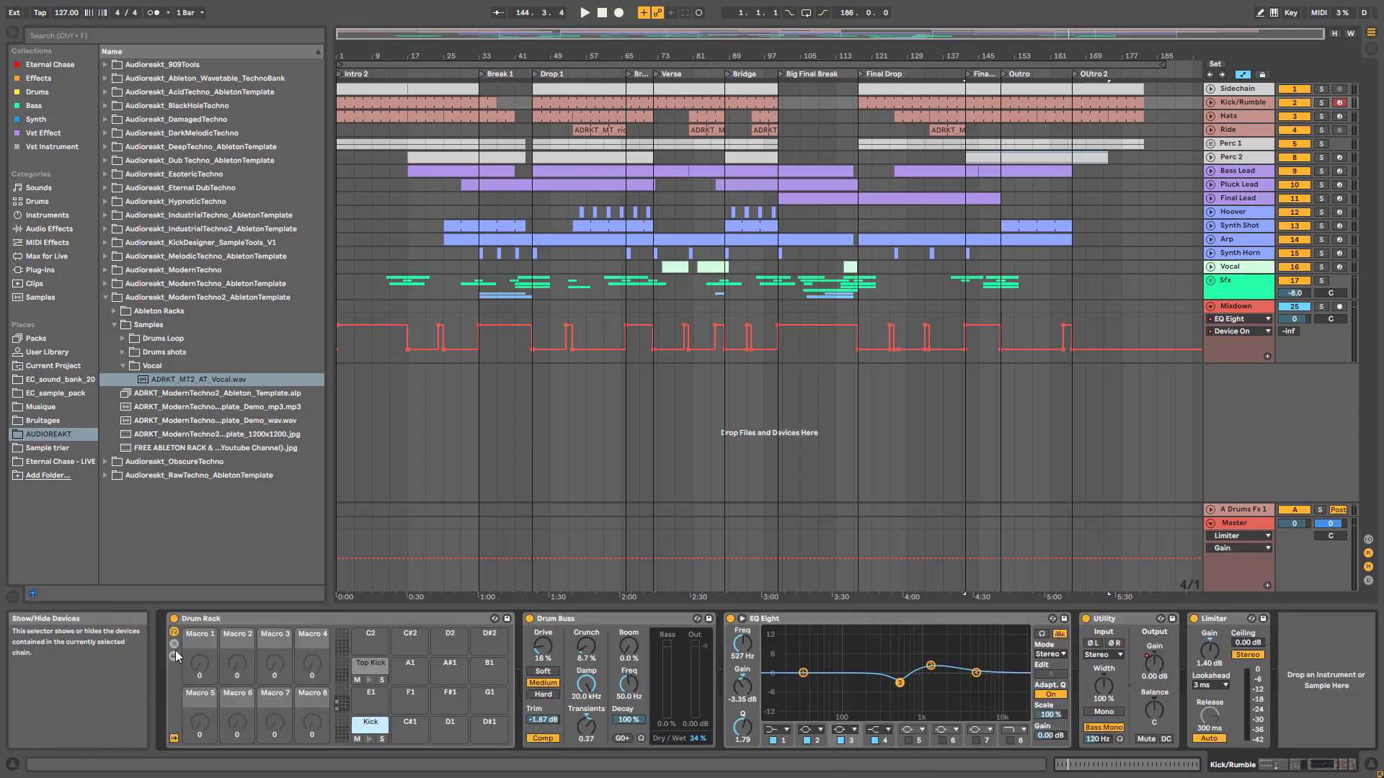
pyautogui.click(931, 667)
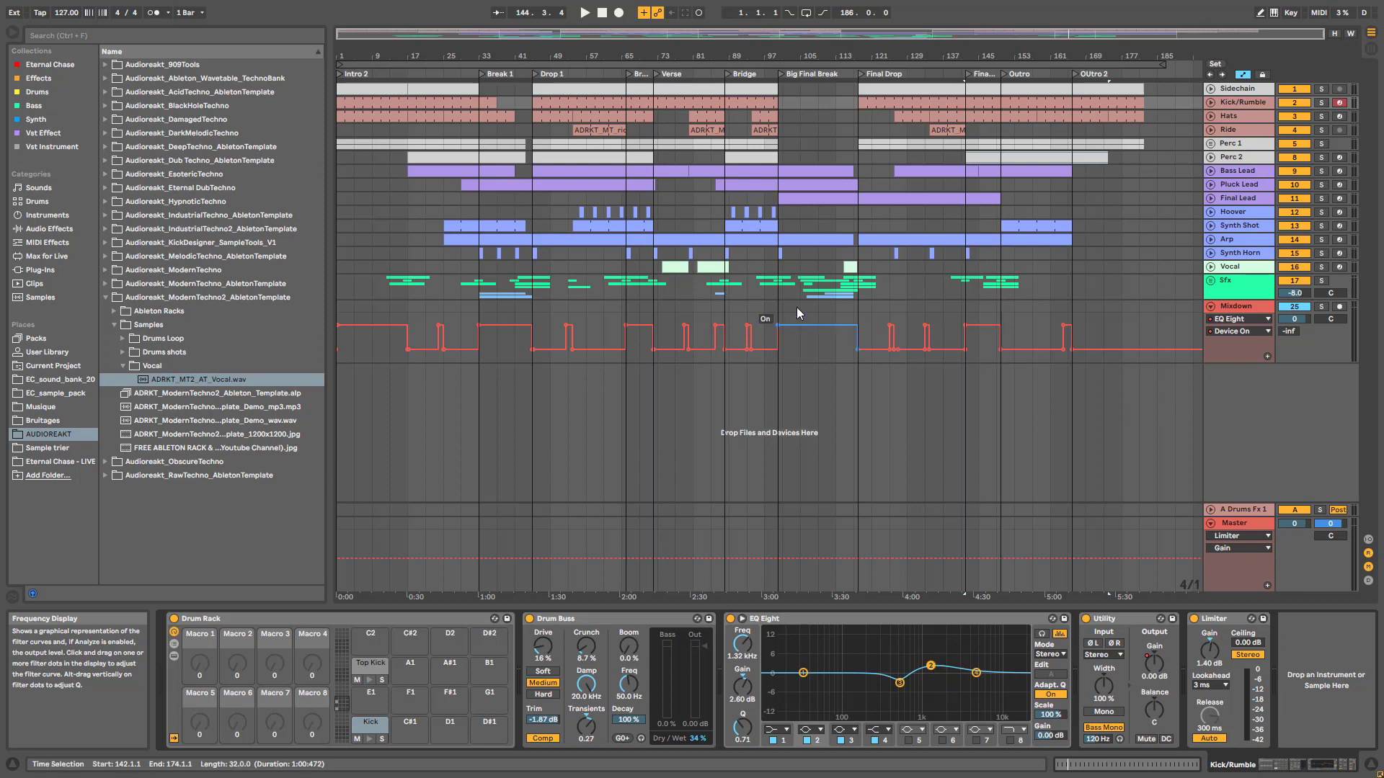
# - Examine the CHH pad's sampler and EQ Eight on the Hats track, trying a higher frequency for its low band and undoing it
pyautogui.click(1229, 116)
pyautogui.click(409, 726)
pyautogui.doubleClick(408, 726)
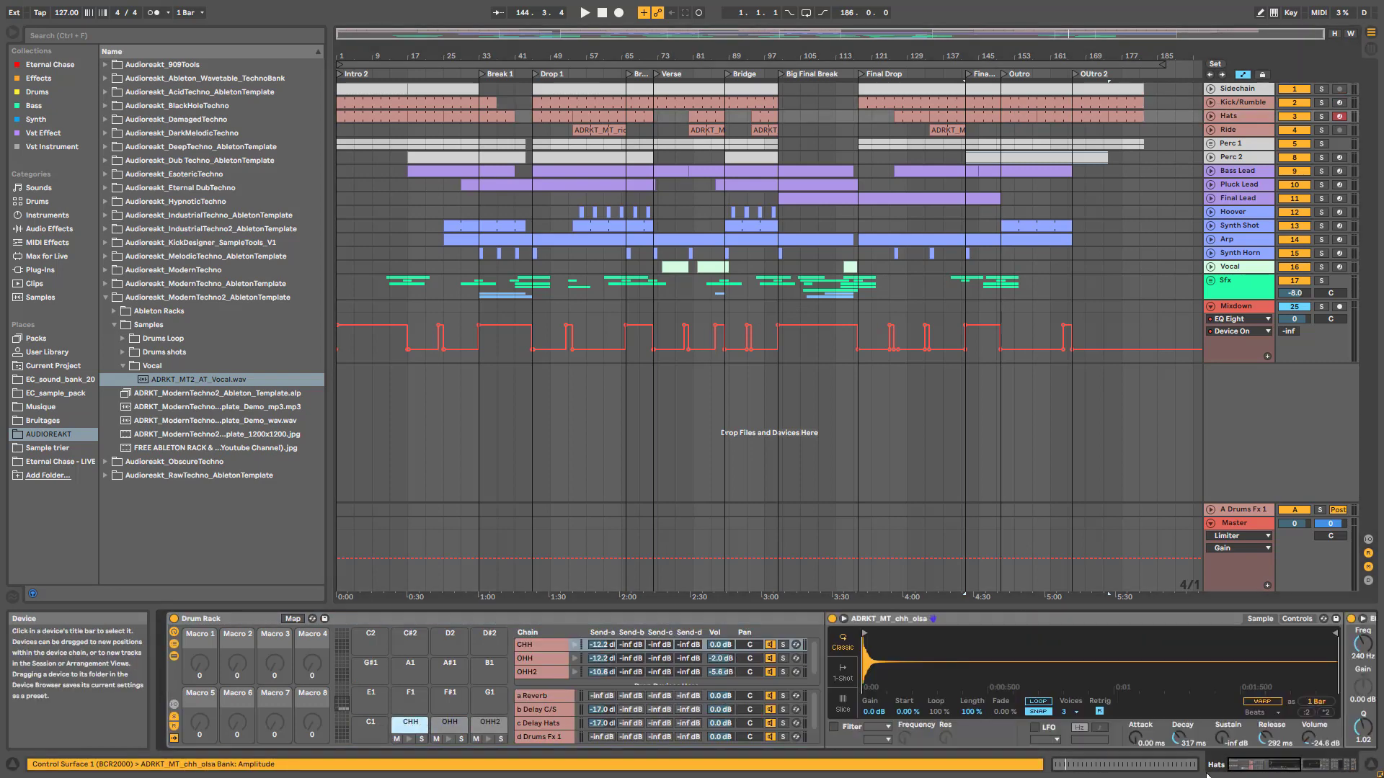
pyautogui.moveTo(1274, 765); pyautogui.dragTo(1334, 764)
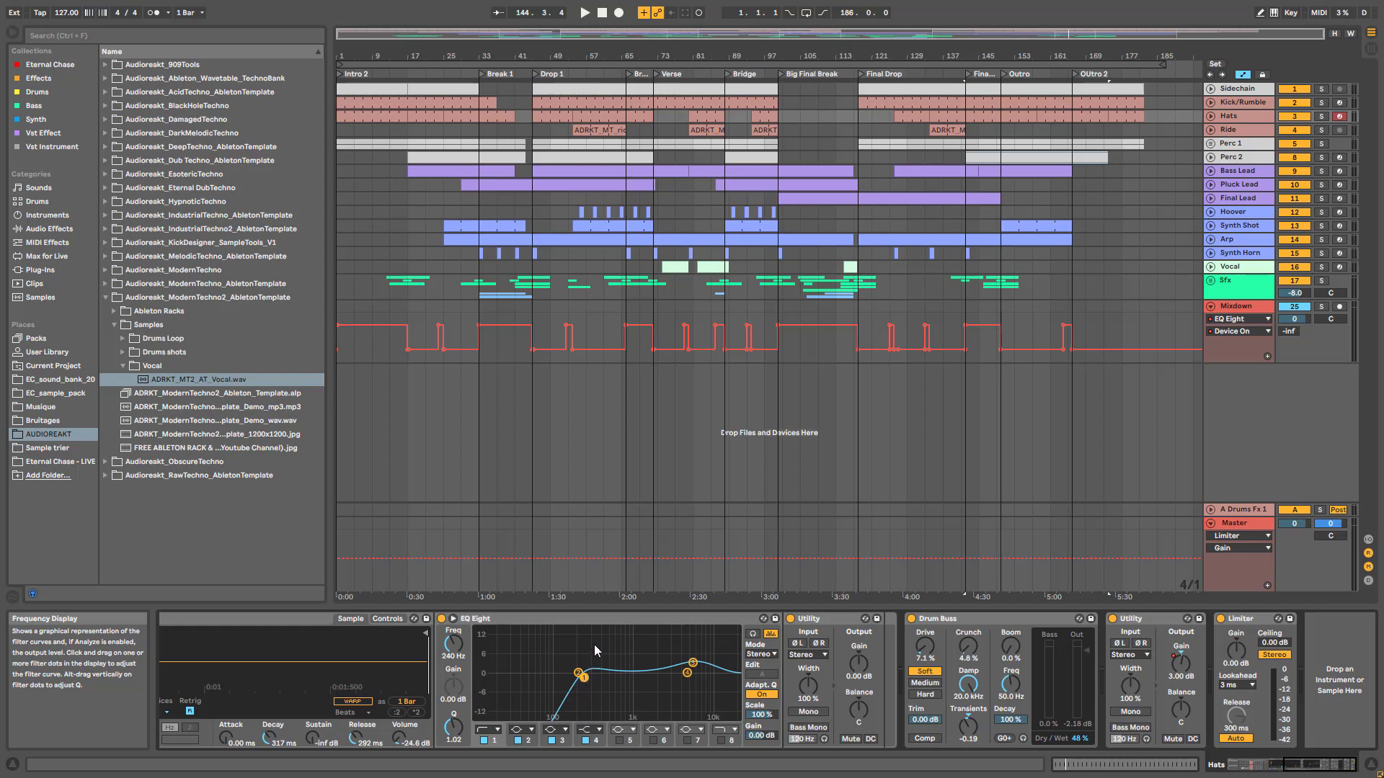
pyautogui.moveTo(584, 677); pyautogui.dragTo(648, 681)
pyautogui.hotkey('ctrl', 'z')
pyautogui.moveTo(1331, 767); pyautogui.dragTo(1267, 771)
# - Examine the OHH and OHH2 pads' chains on the Hats track, including their samplers, EQ Eight, reverb and Stereo Width
pyautogui.click(448, 726)
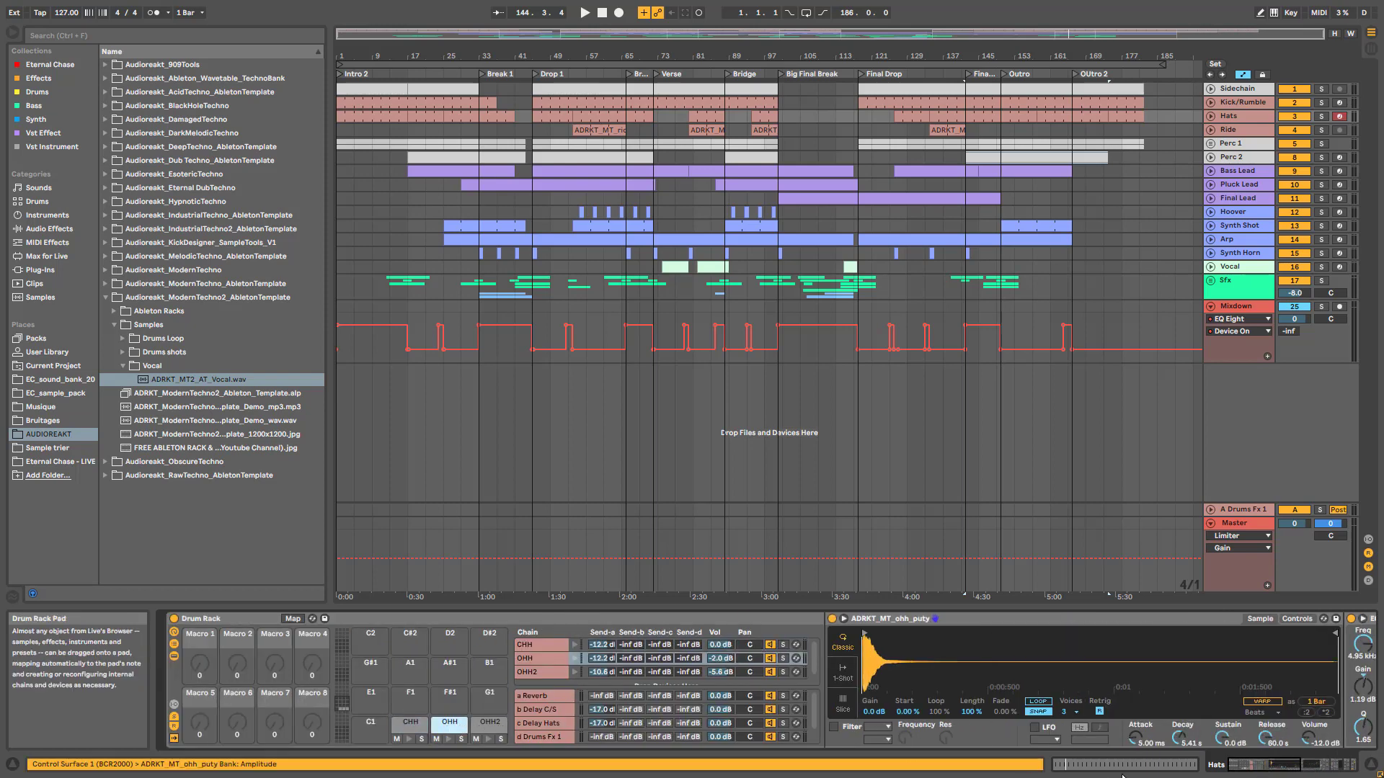
pyautogui.click(1283, 767)
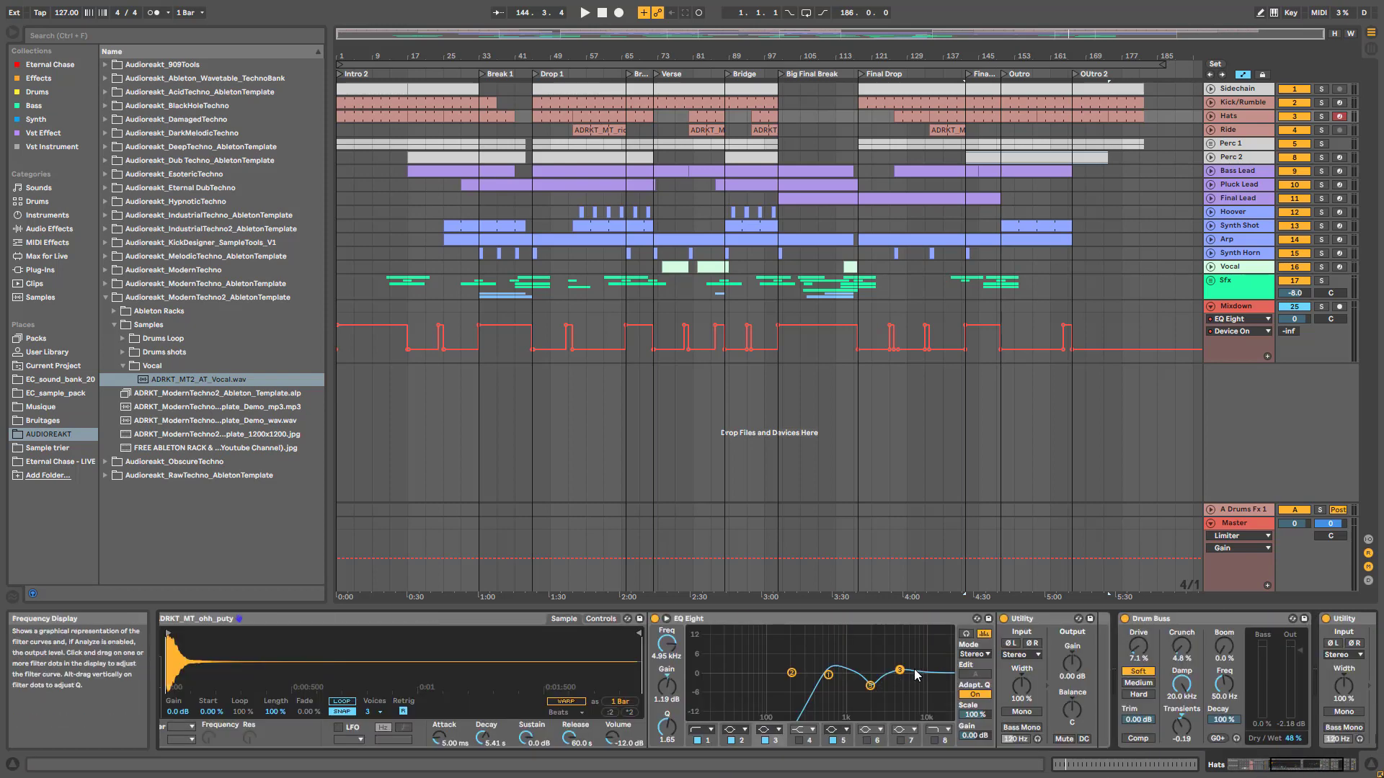
pyautogui.click(1269, 766)
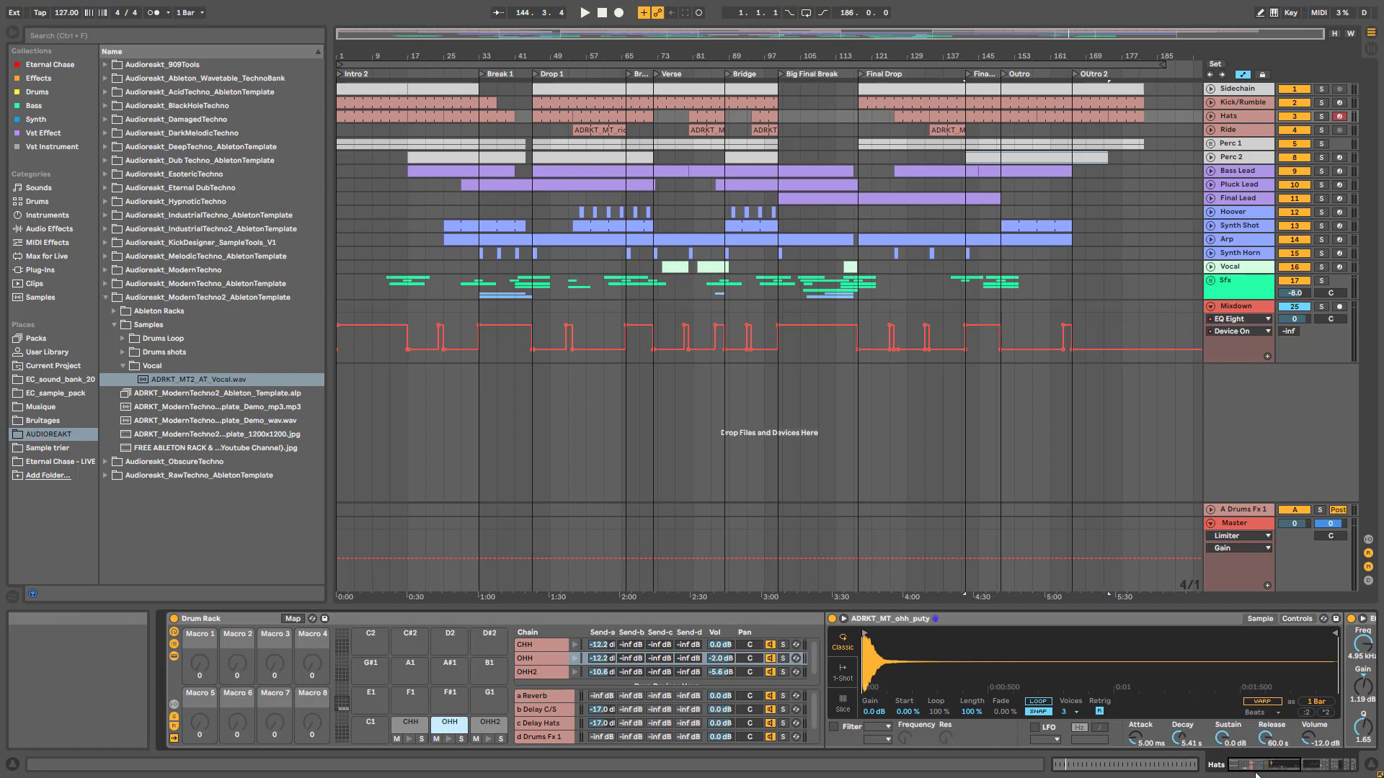
pyautogui.click(1288, 762)
pyautogui.click(1288, 762)
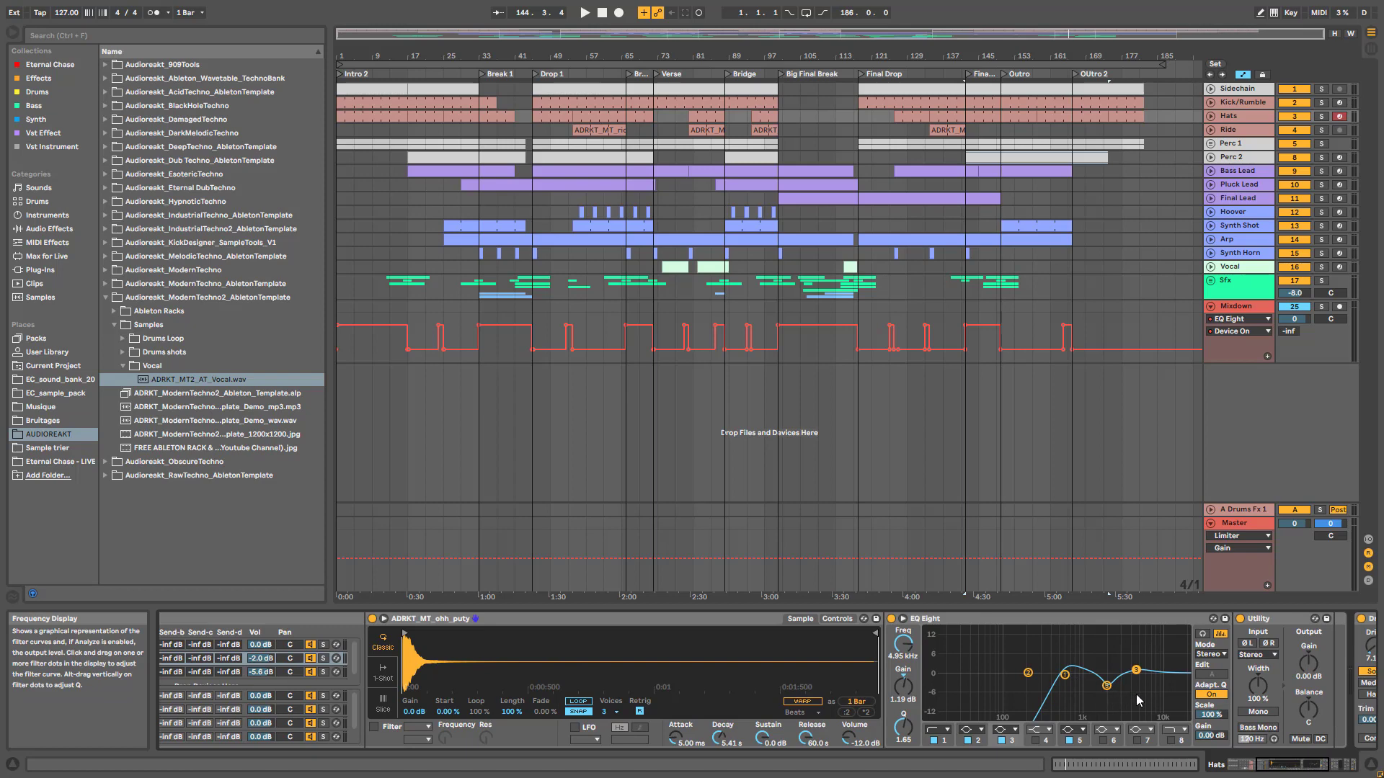
pyautogui.click(1296, 762)
pyautogui.click(492, 724)
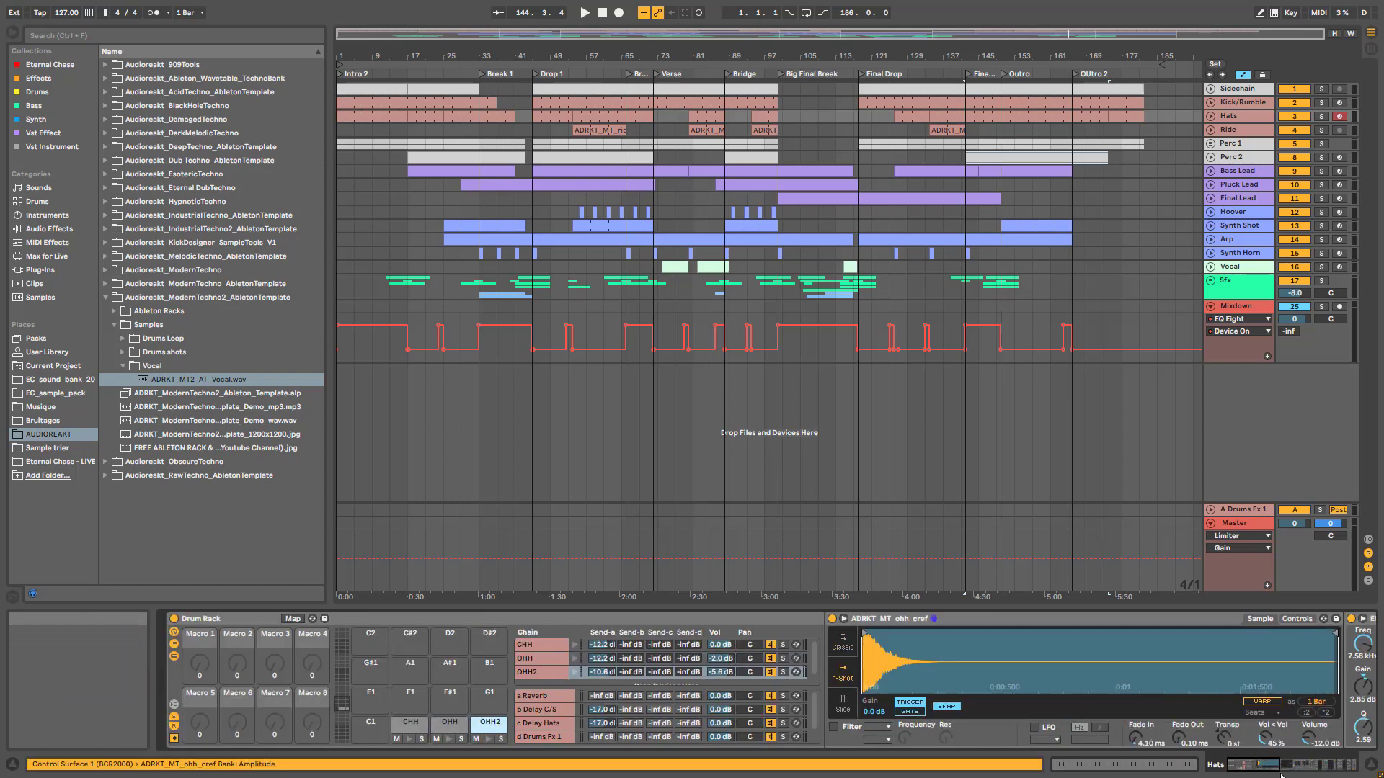
pyautogui.click(1282, 763)
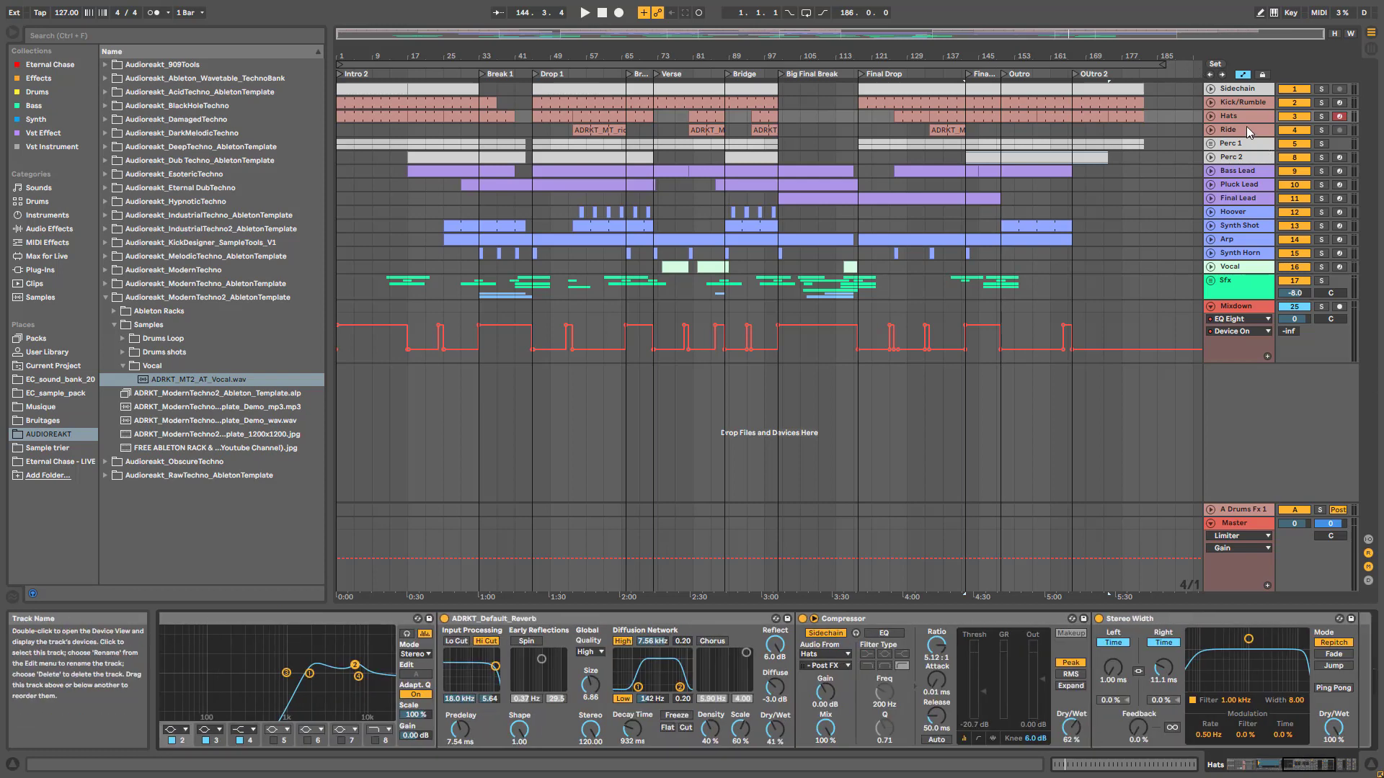
# - Examine the EQ Eight and surrounding effects on the Ride, Perc 1 and Perc 2 tracks
pyautogui.click(1247, 129)
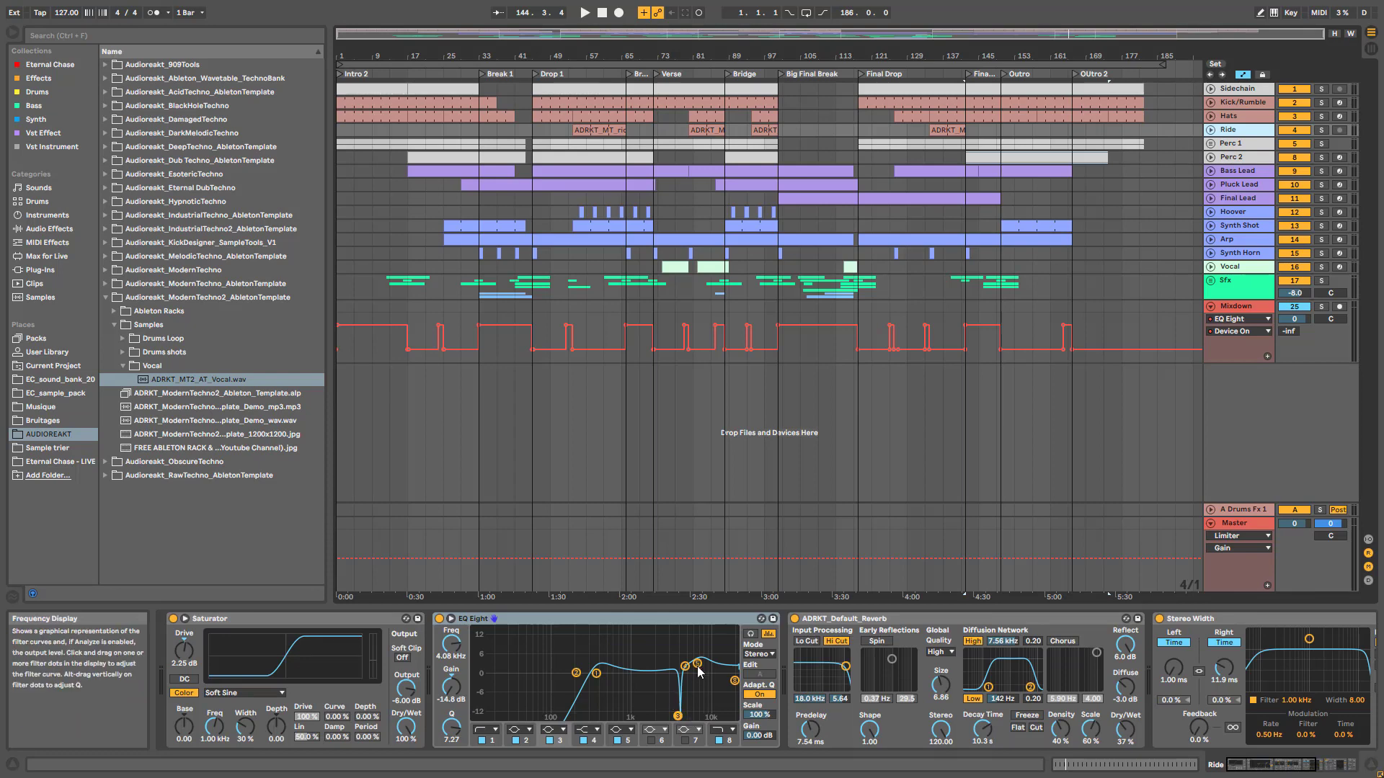
pyautogui.click(1237, 144)
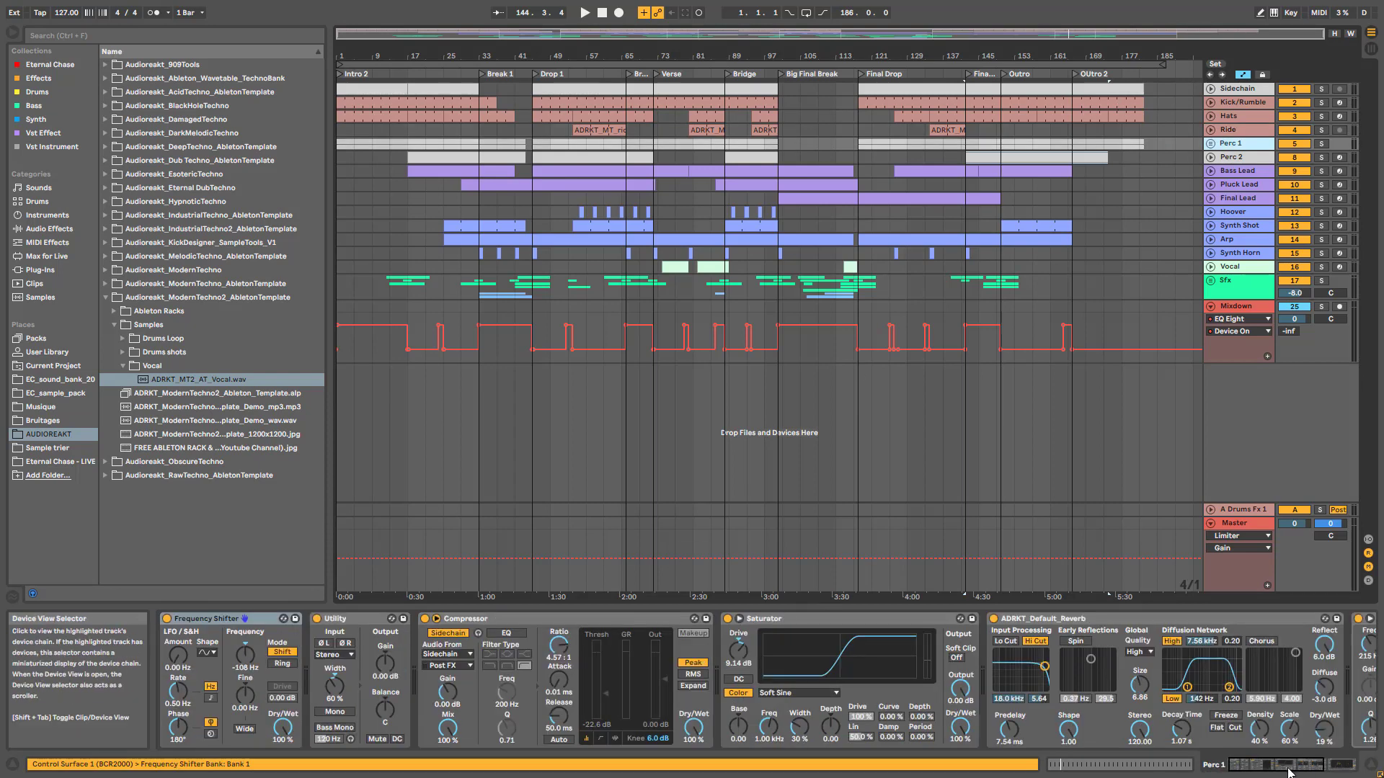
pyautogui.moveTo(1298, 765); pyautogui.dragTo(1372, 712)
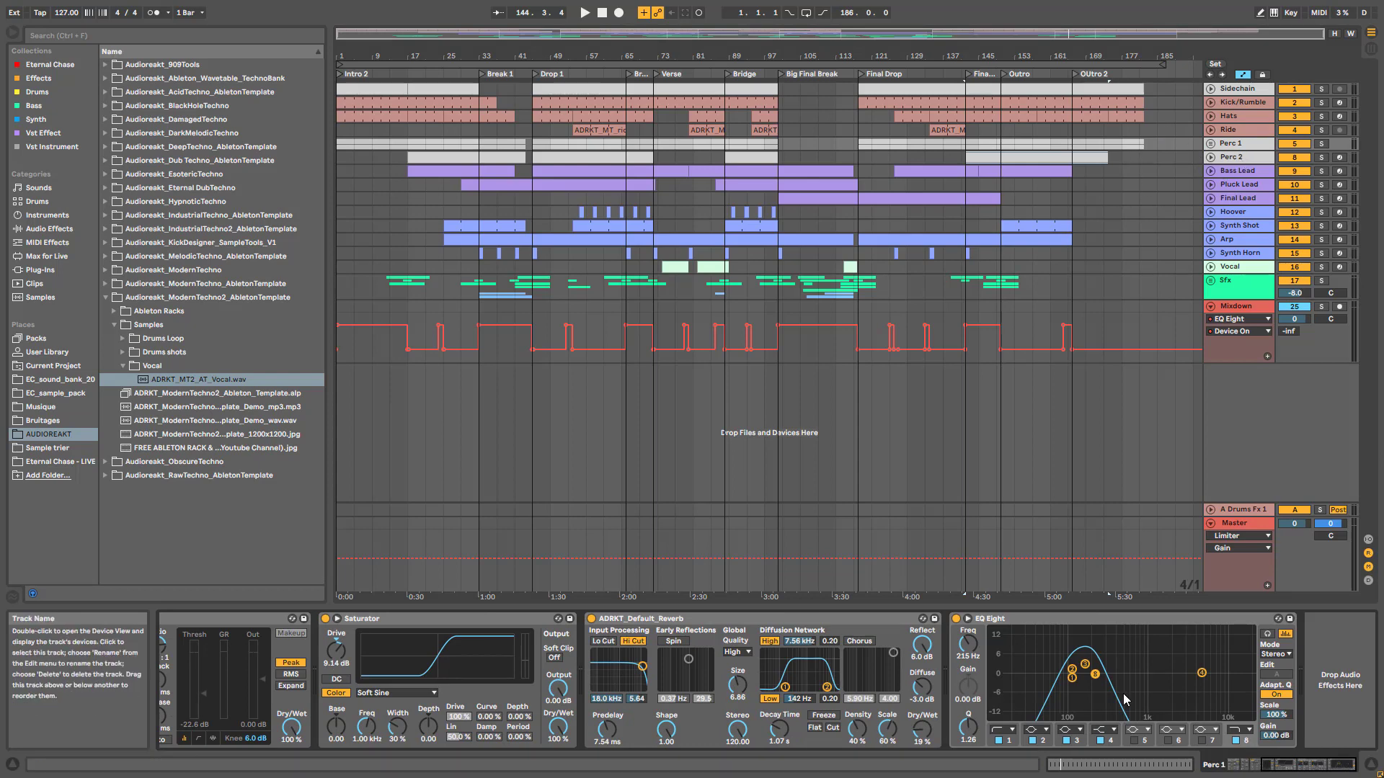
pyautogui.click(1237, 158)
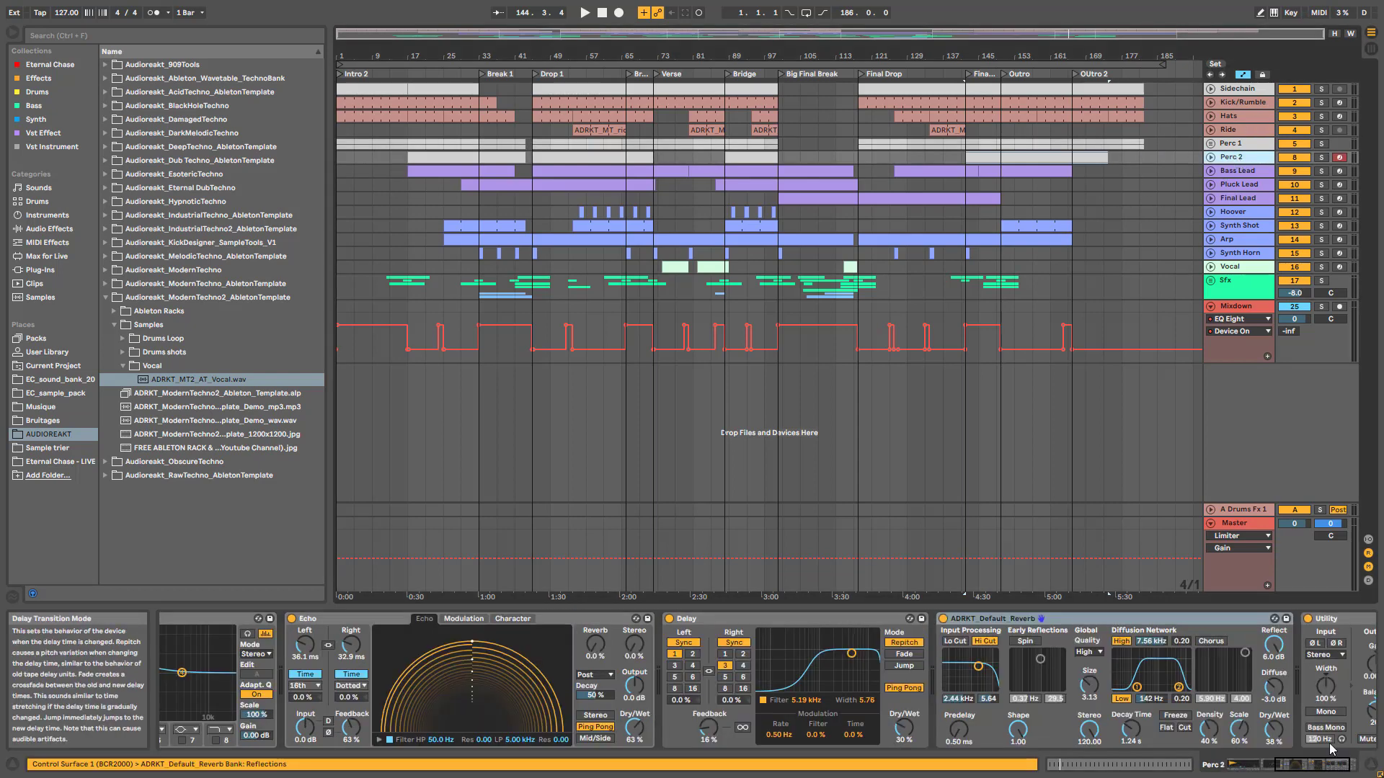
# - Examine the Bass Lead track's effects chain, focusing on the second EQ Eight's band at about 1 kHz and the sidechain compressors
pyautogui.press('Down')
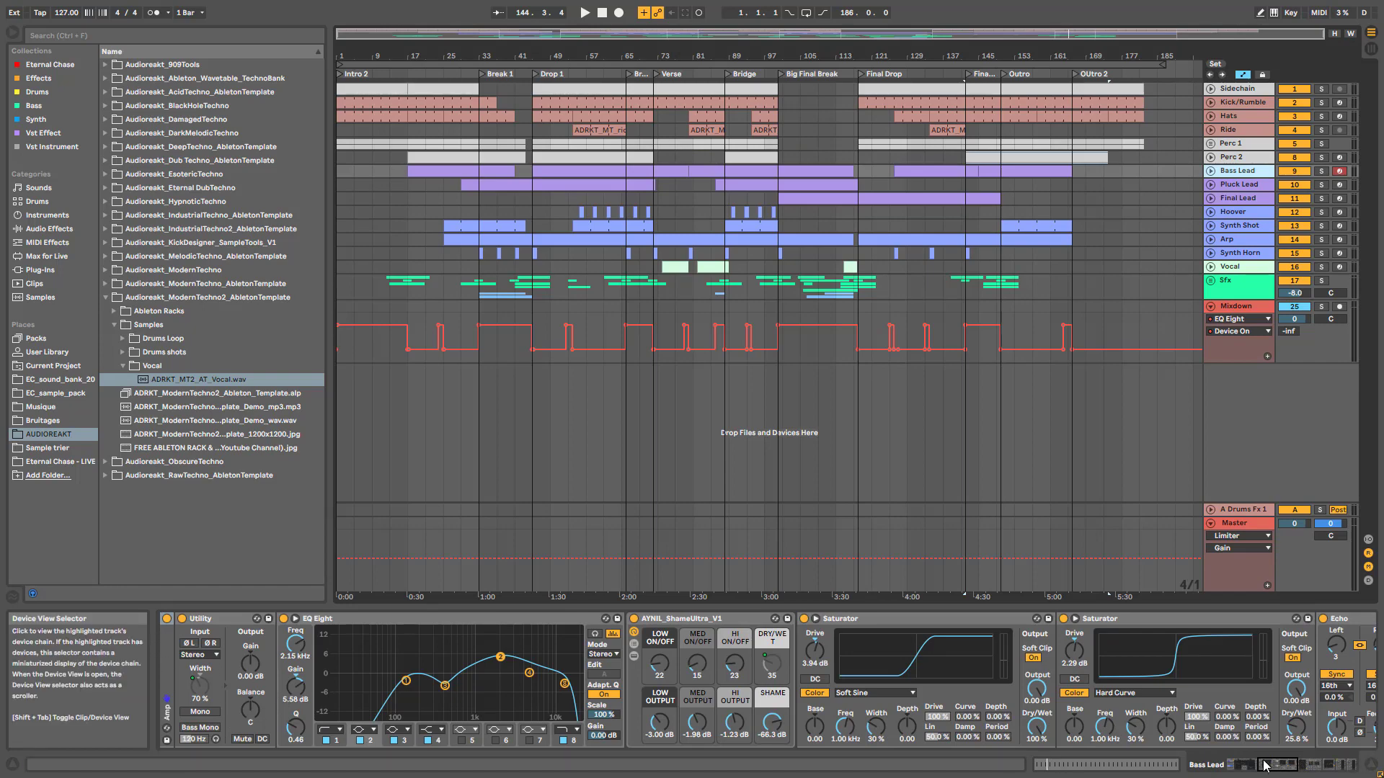
pyautogui.click(1308, 765)
pyautogui.moveTo(1308, 764); pyautogui.dragTo(1340, 764)
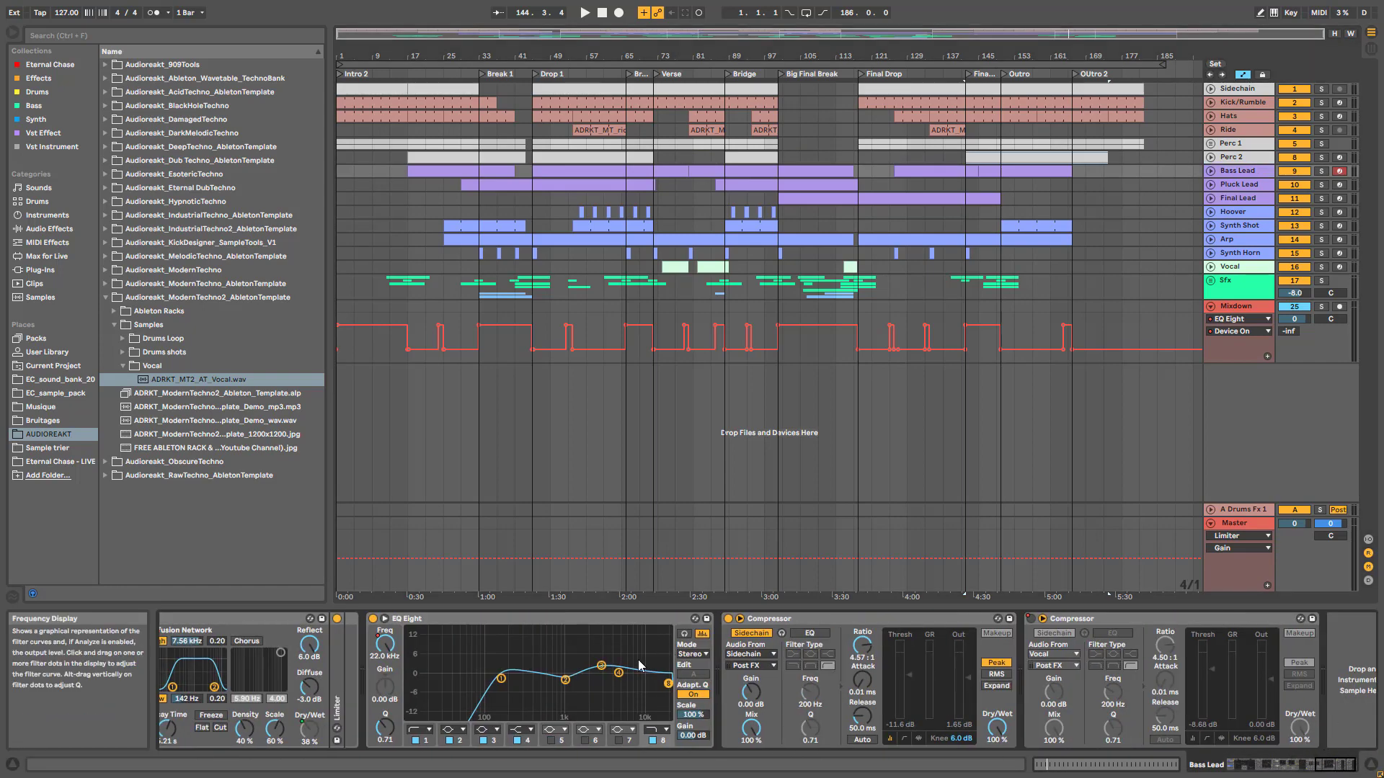
pyautogui.click(565, 680)
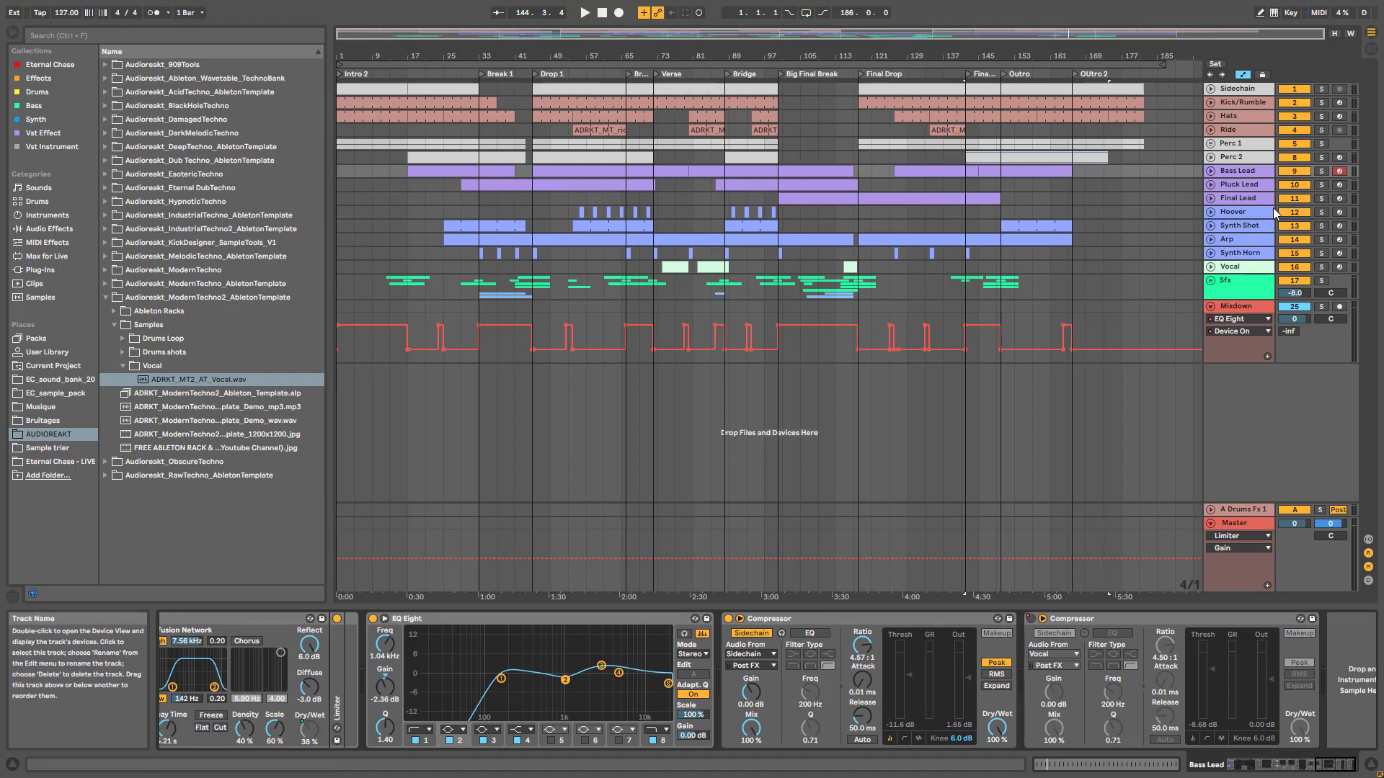
# - Examine the EQ Eight and surrounding effects on the Pluck Lead and Final Lead tracks
pyautogui.click(1238, 185)
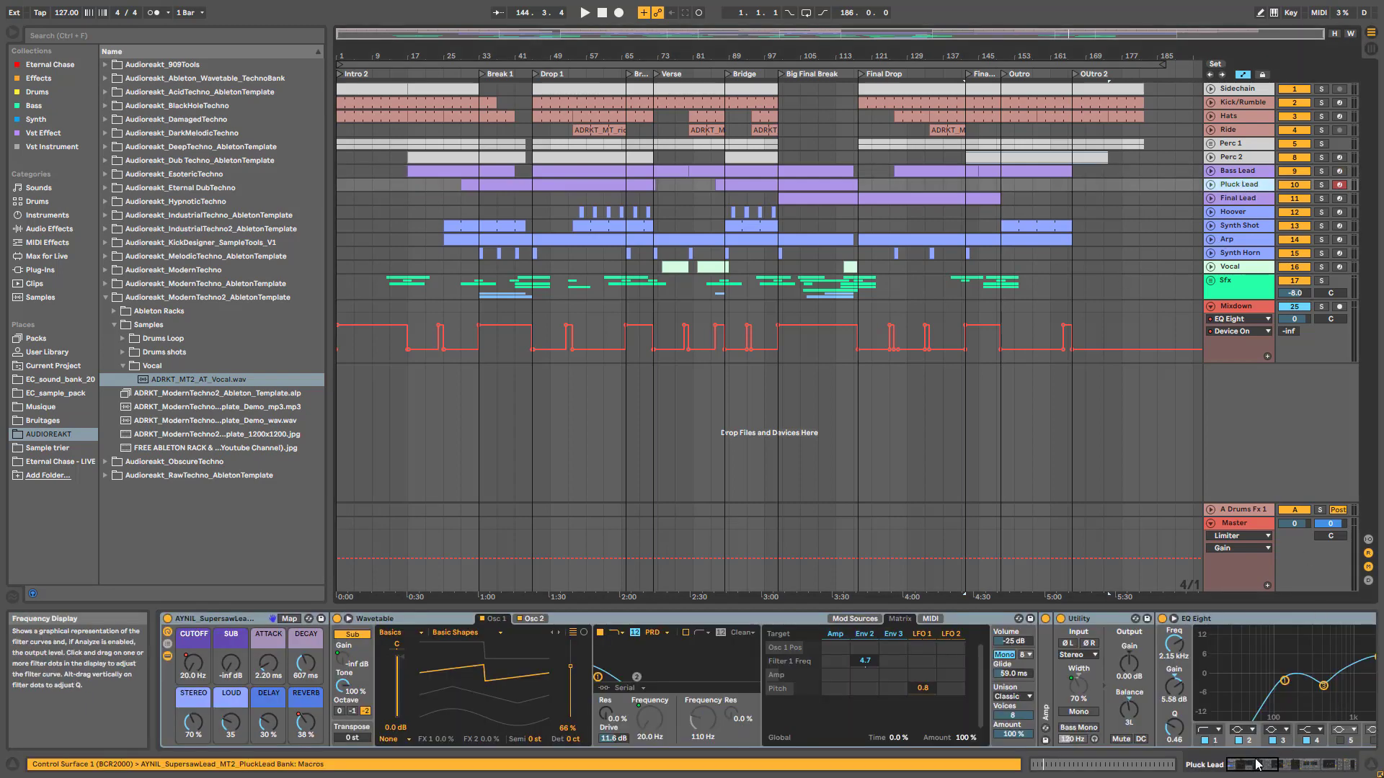
pyautogui.click(1295, 770)
pyautogui.moveTo(1295, 770); pyautogui.dragTo(1329, 772)
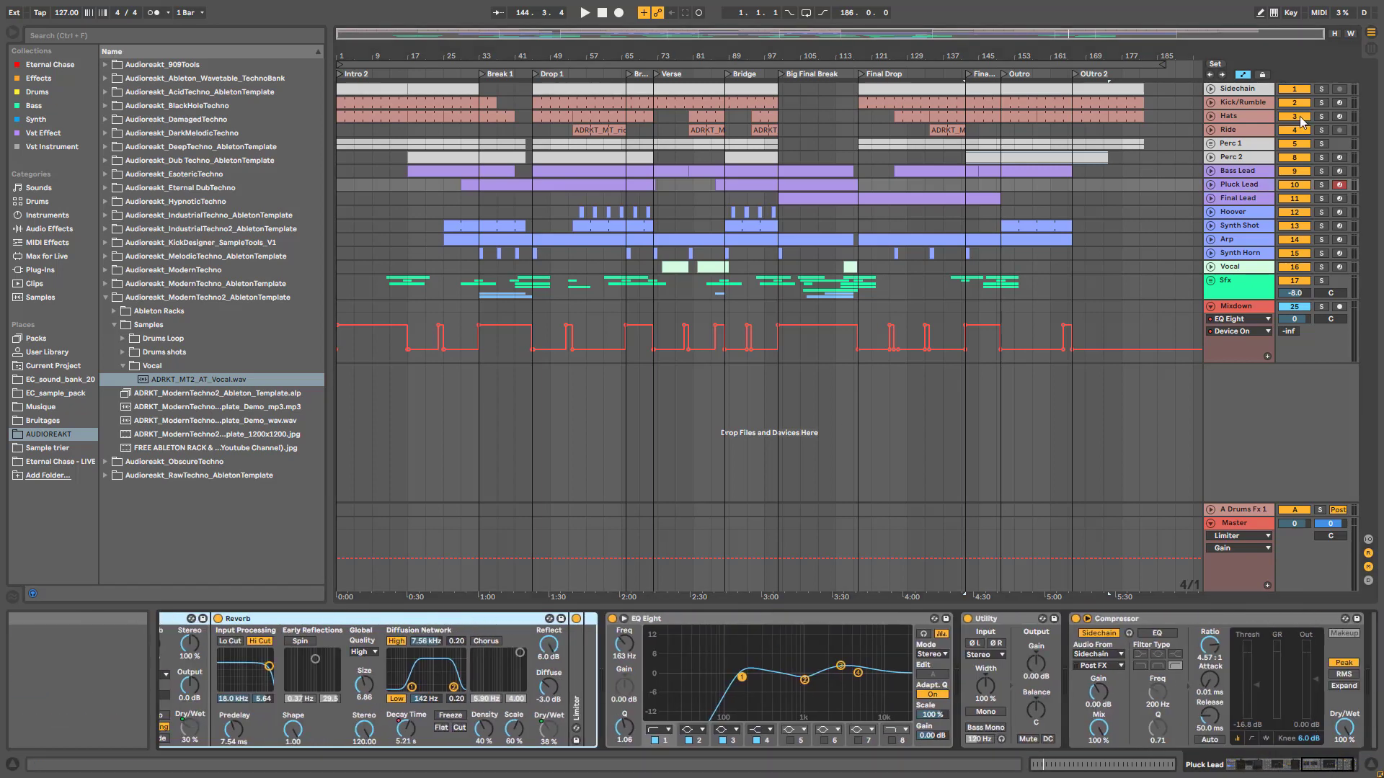
pyautogui.click(1245, 199)
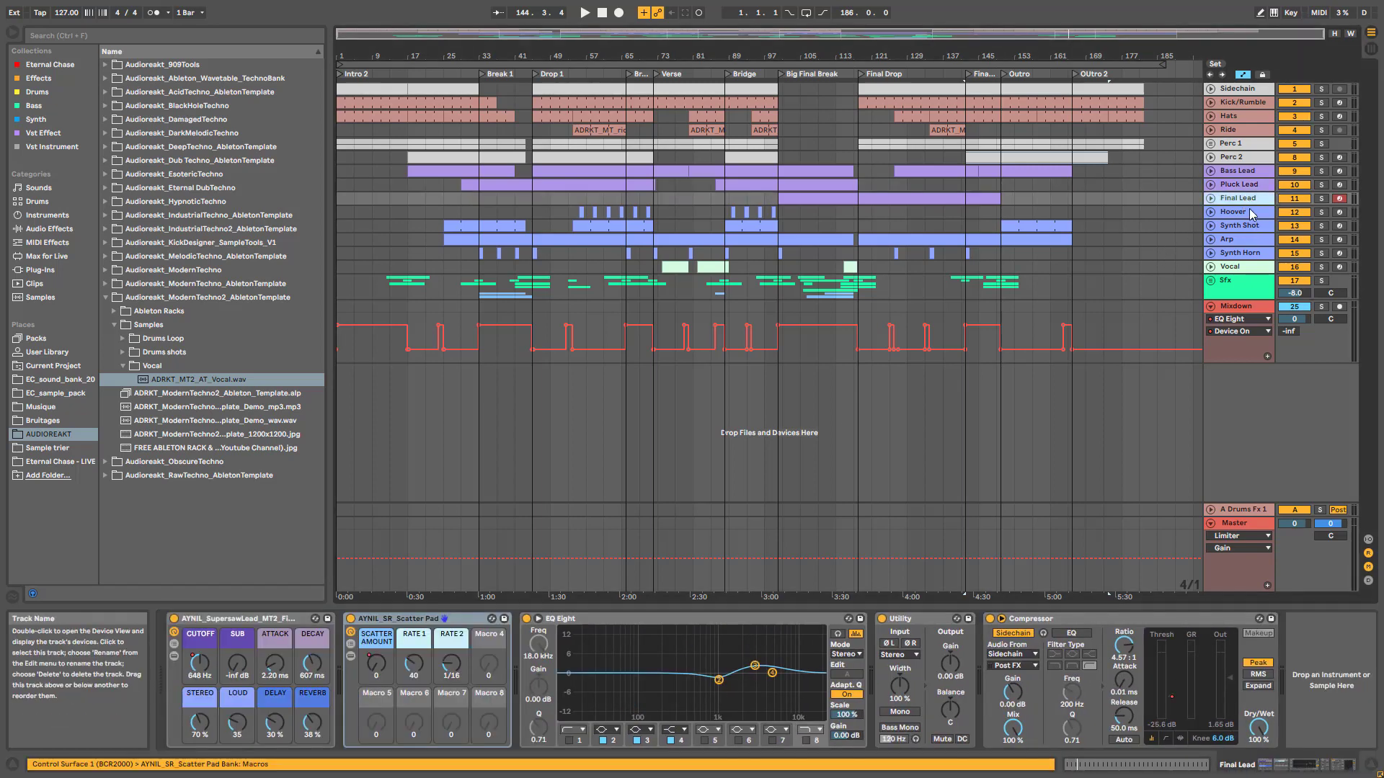
# - Examine and compare the EQ Eight curves on the Hoover and Synth Shot tracks
pyautogui.click(1248, 210)
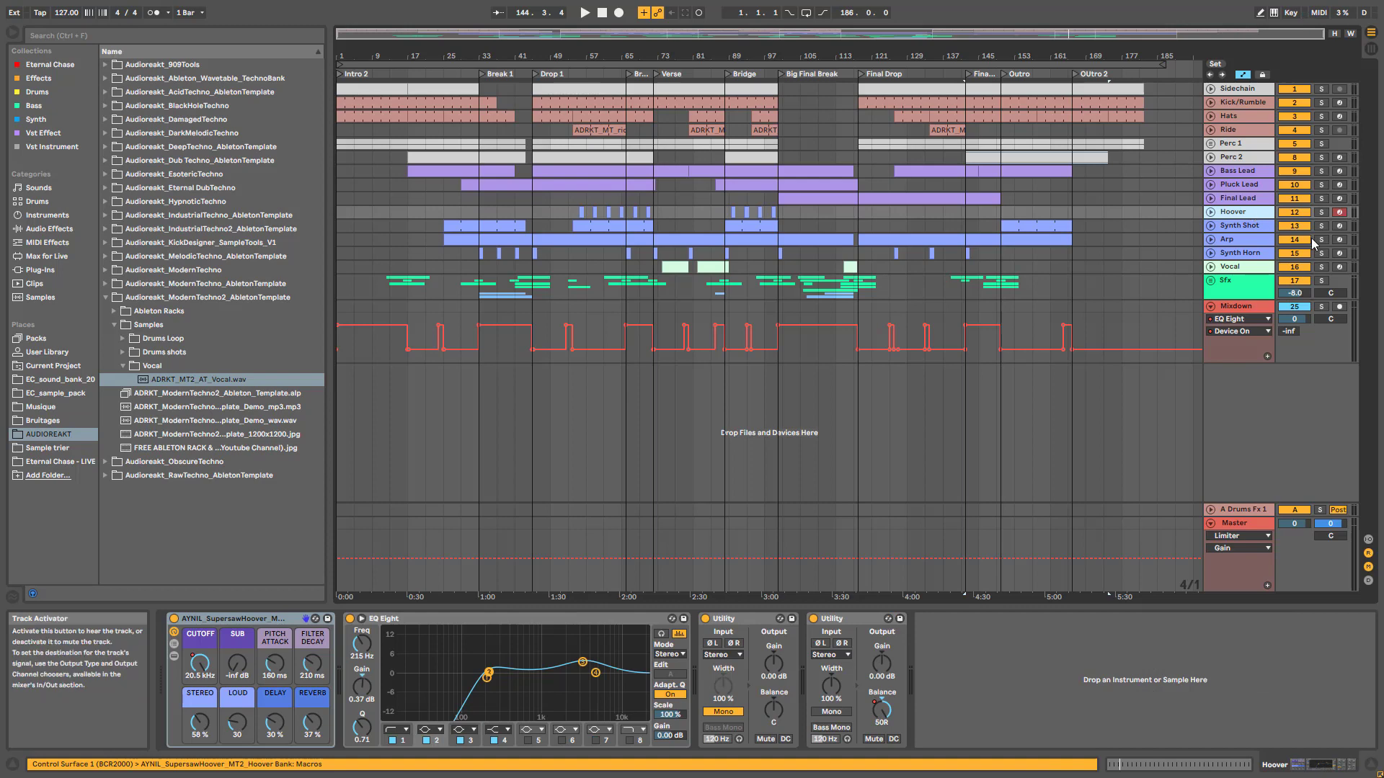
pyautogui.click(1252, 226)
pyautogui.click(1252, 214)
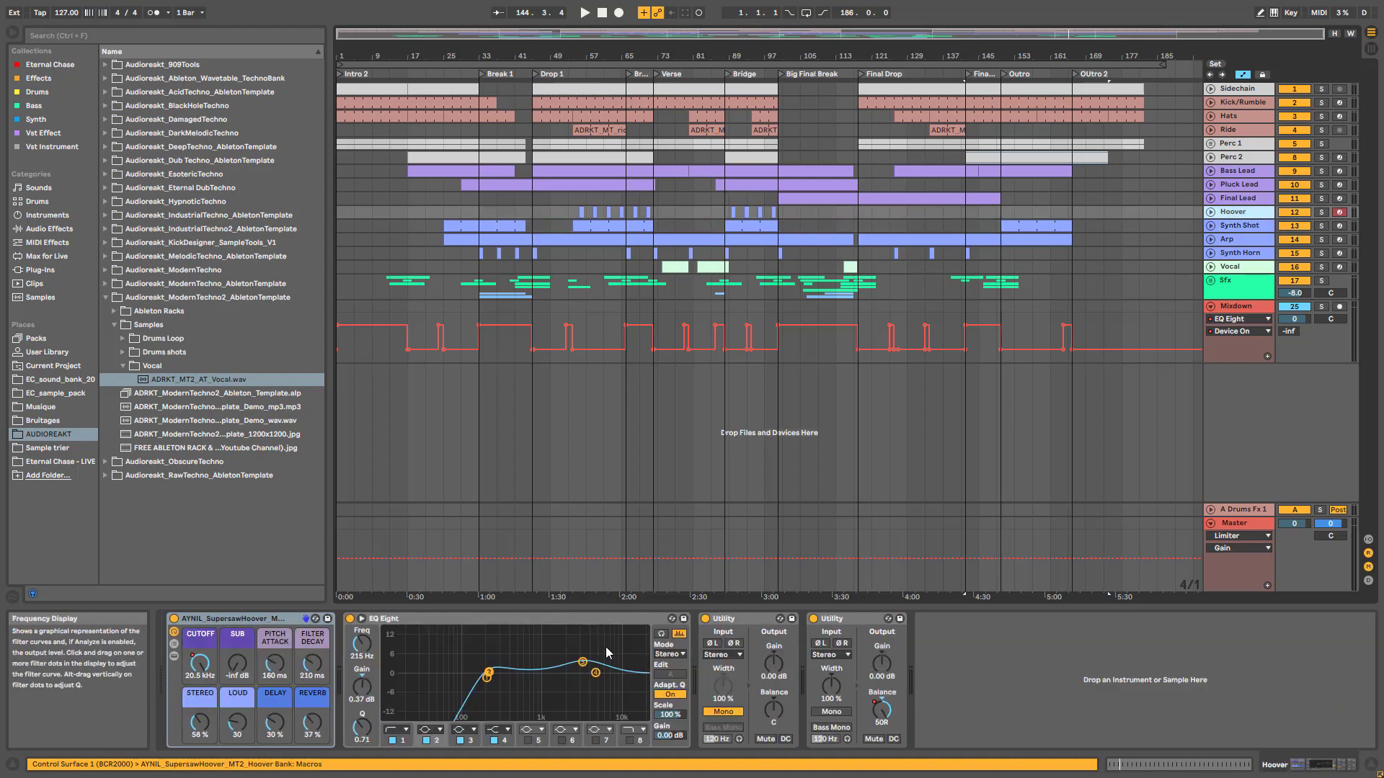
pyautogui.click(1230, 228)
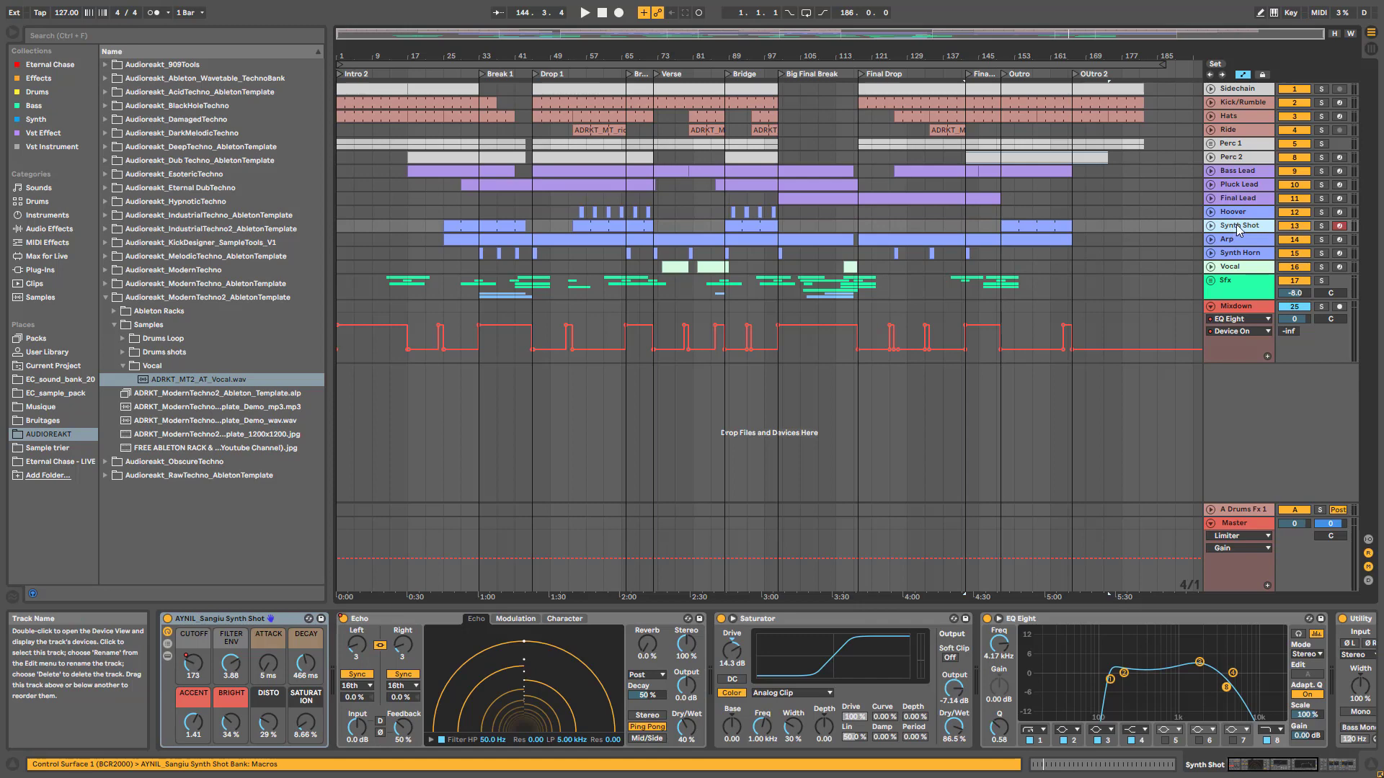
pyautogui.click(1236, 213)
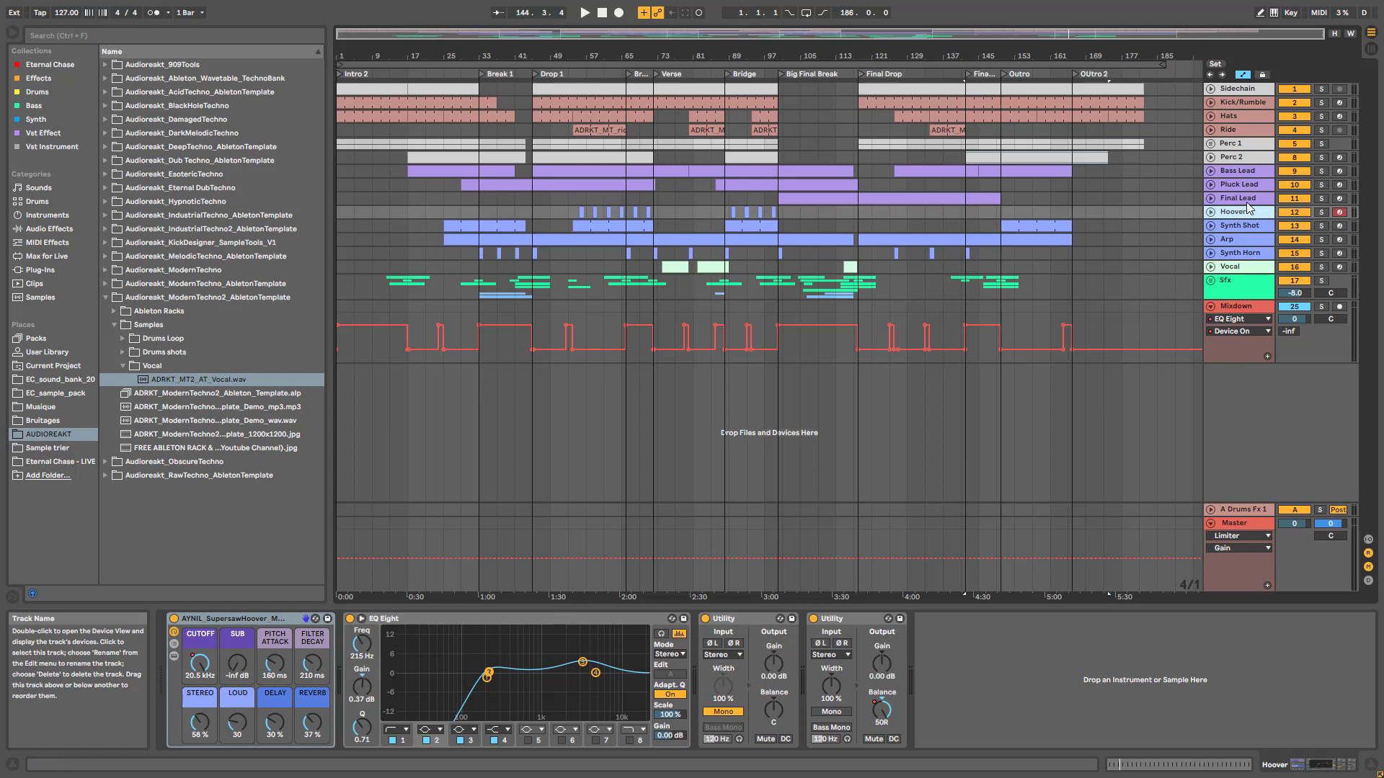
pyautogui.click(1234, 226)
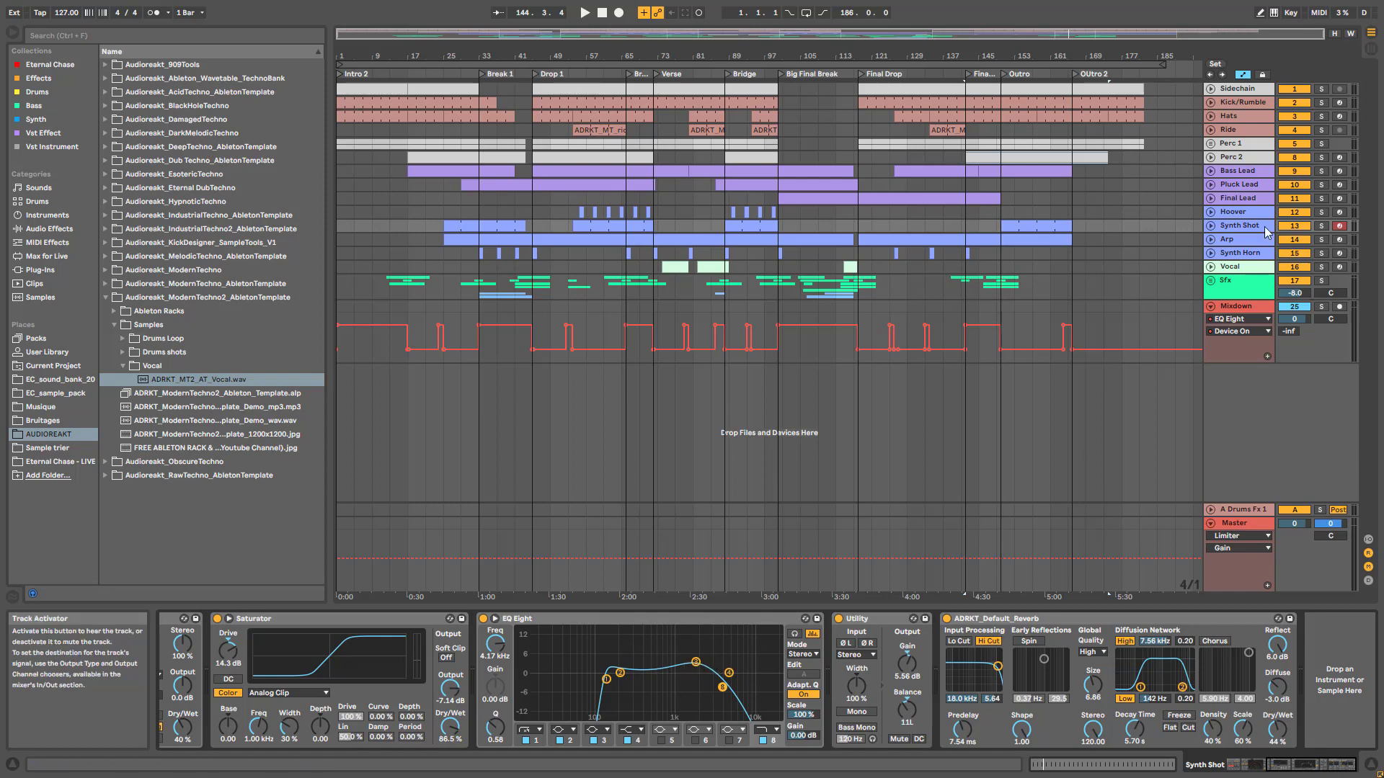
# - Examine the device chains of the Arp, Synth Horn and Vocal tracks, including the Vocal's EQ Eight, Vocoder and De-esser
pyautogui.click(1237, 238)
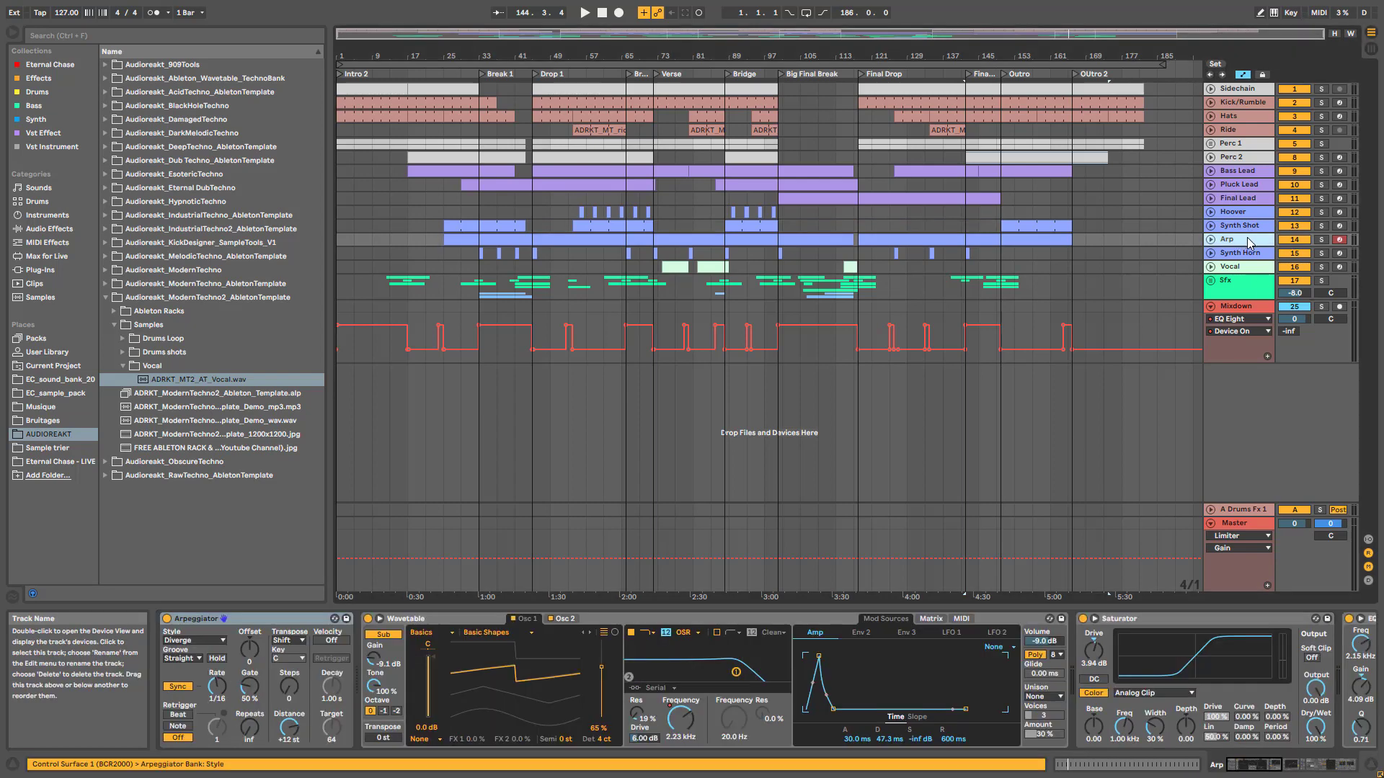
pyautogui.press('Down')
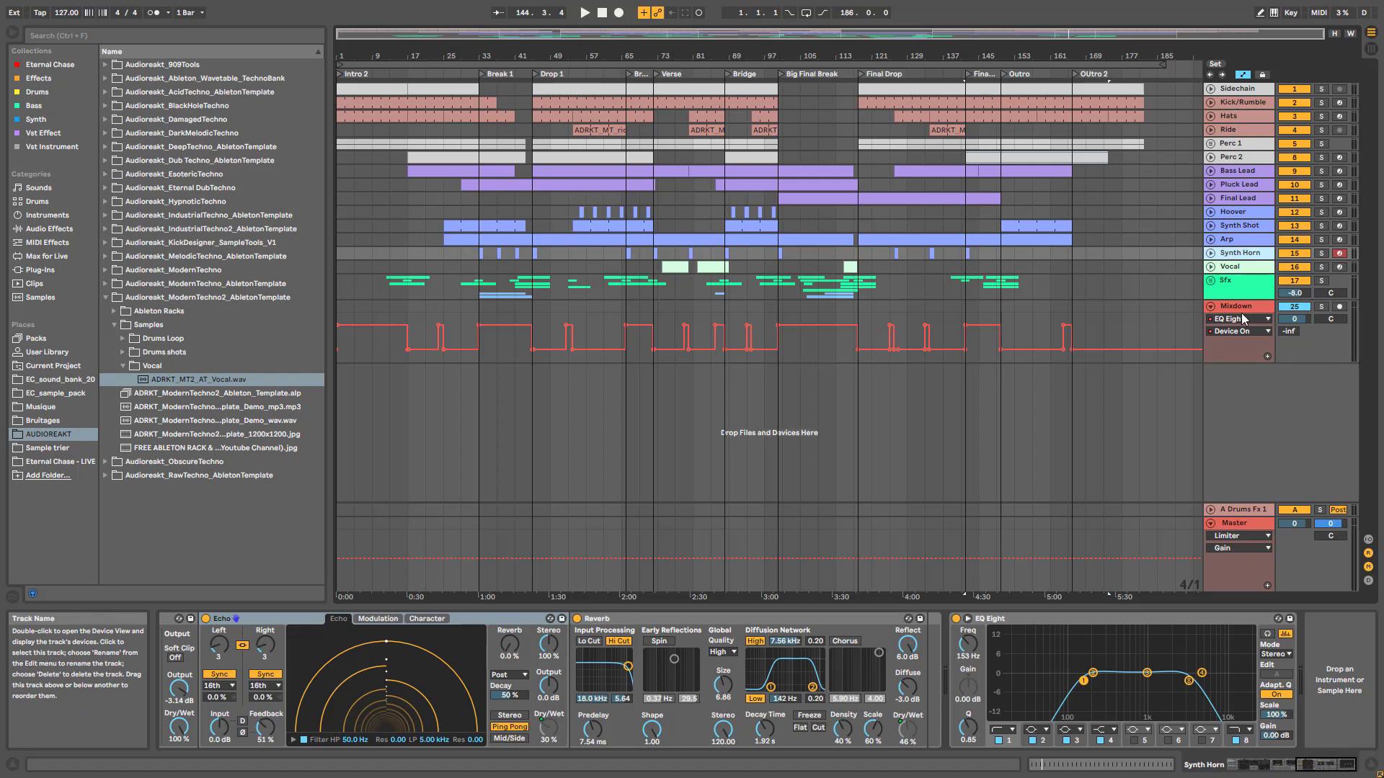
pyautogui.click(1246, 269)
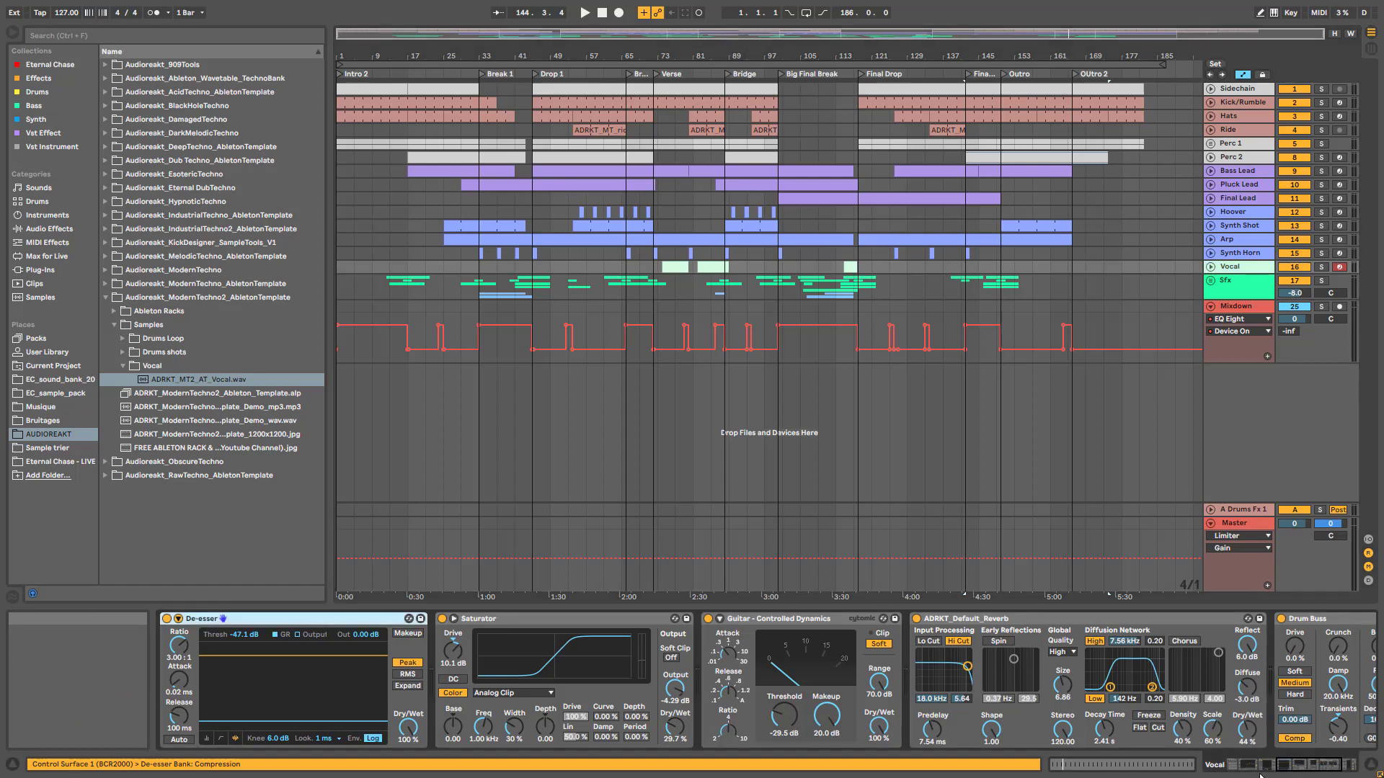
pyautogui.moveTo(1307, 763); pyautogui.dragTo(1260, 762)
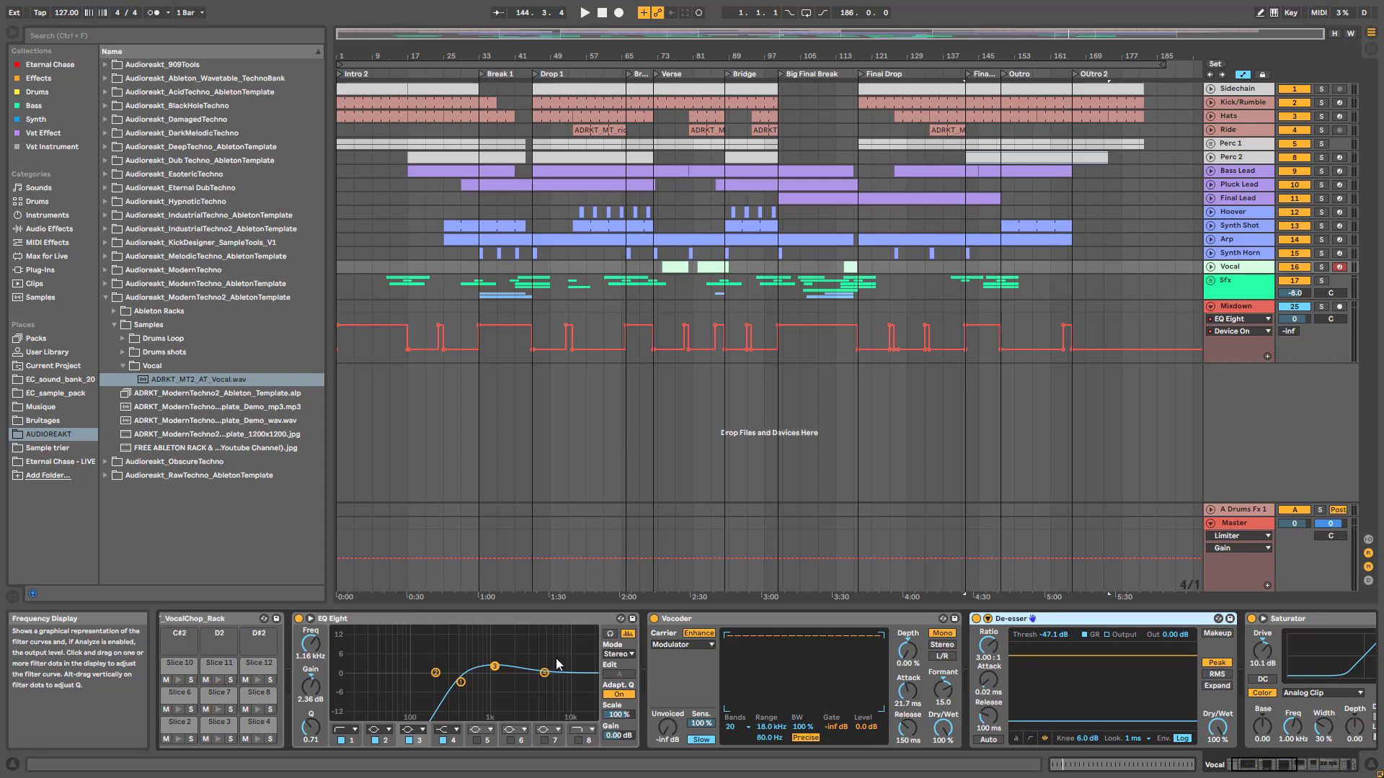
# - Unfold the Sfx group, check its Hats, Clap, Ride and Snare Low Stretch tracks for devices, and fold the group again
pyautogui.click(1228, 284)
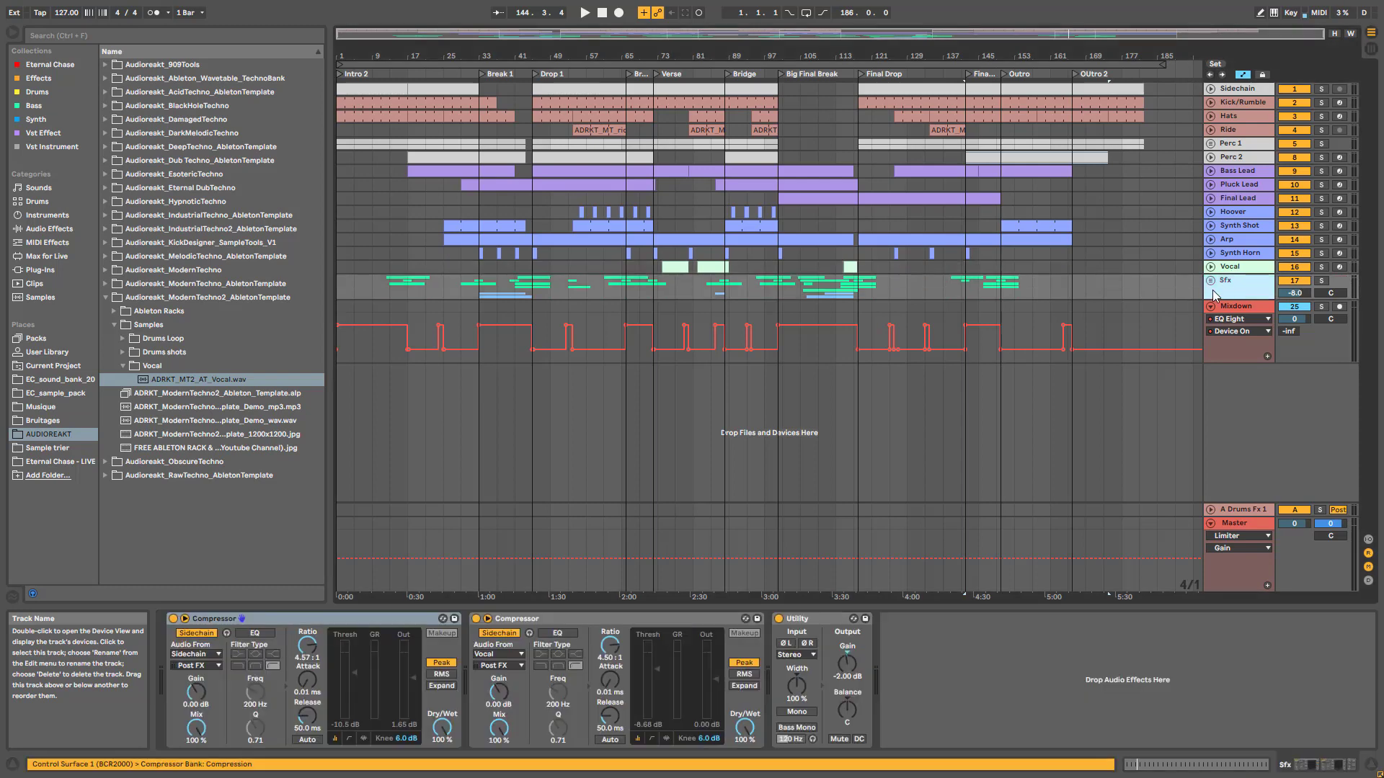
pyautogui.click(1211, 281)
pyautogui.click(1248, 358)
pyautogui.click(1244, 371)
pyautogui.click(1239, 385)
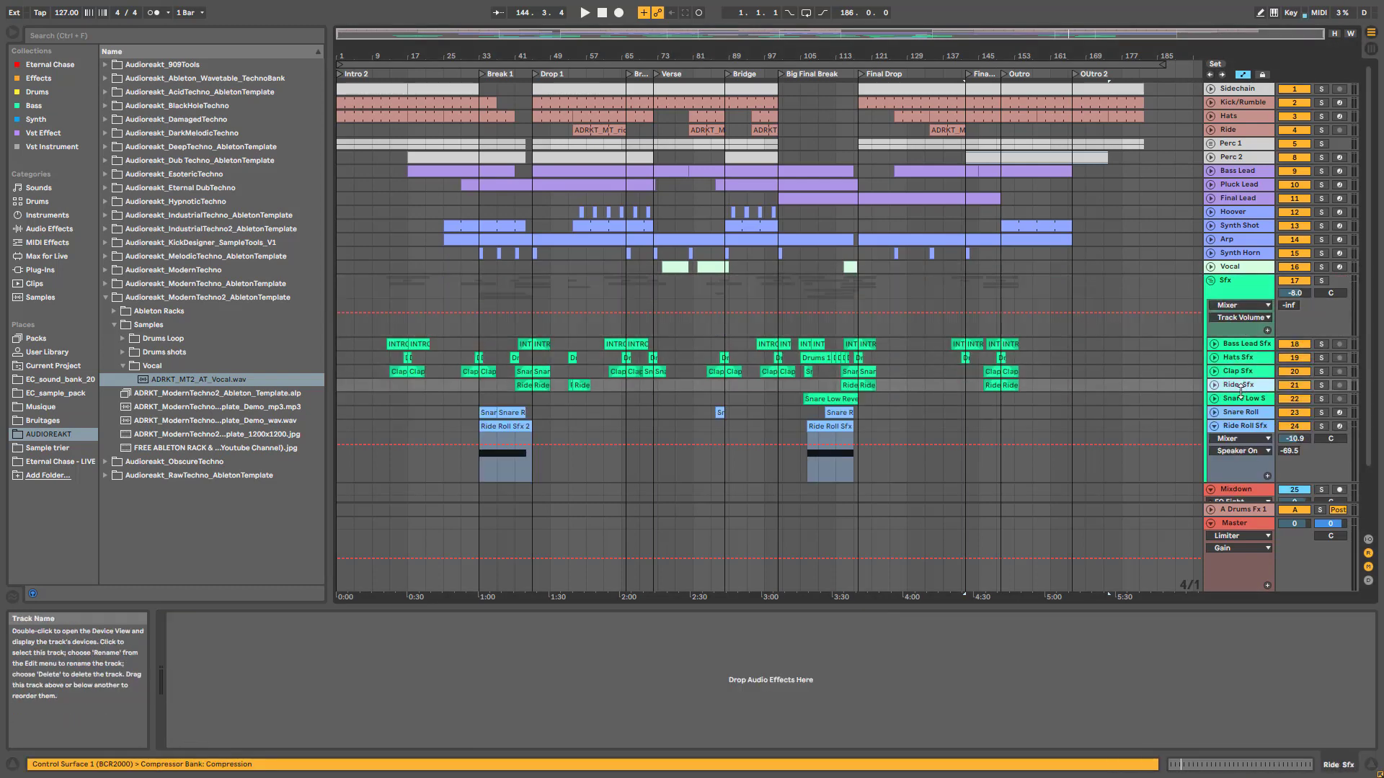
pyautogui.click(1240, 398)
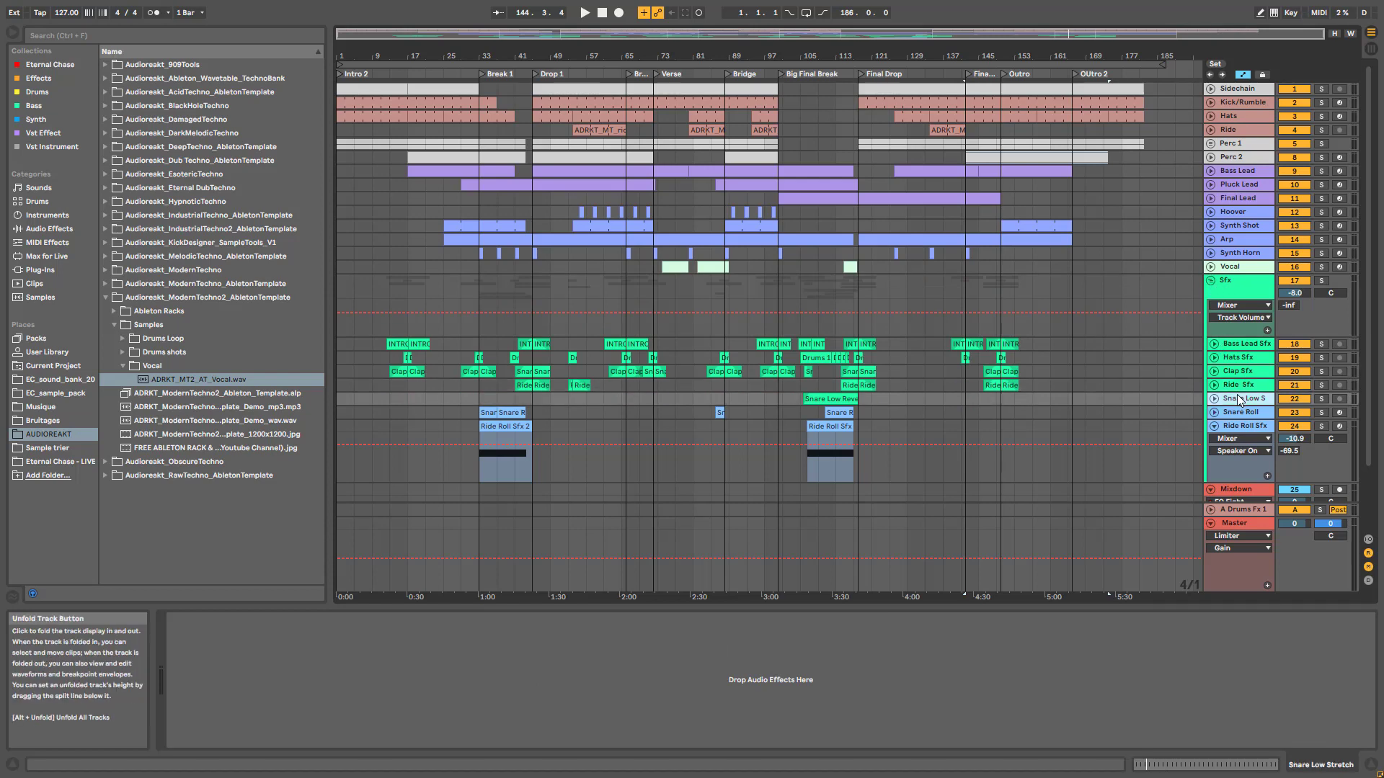
pyautogui.click(1211, 281)
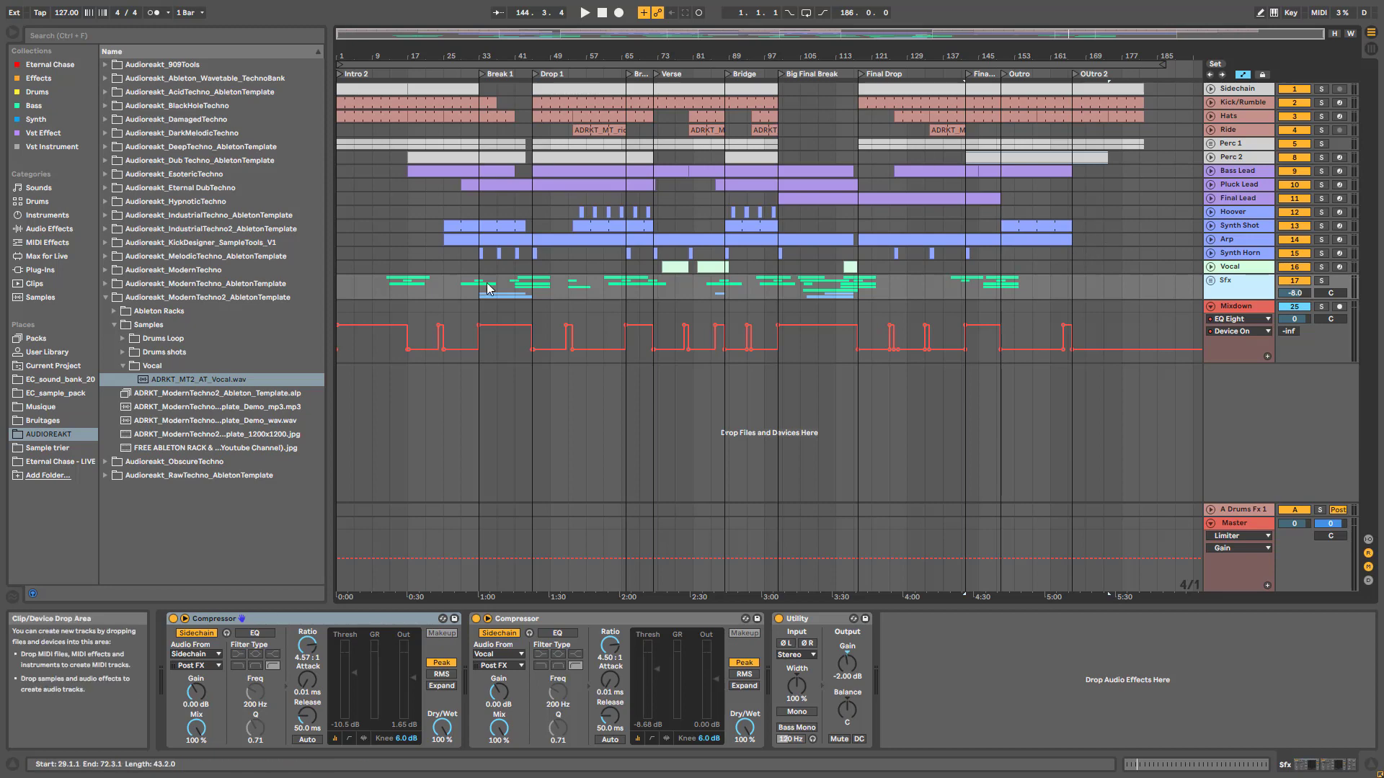
# - Examine the Master track's mastering chain, starting with the Utility's Bass Mono and the Glue Compressor
pyautogui.click(1248, 528)
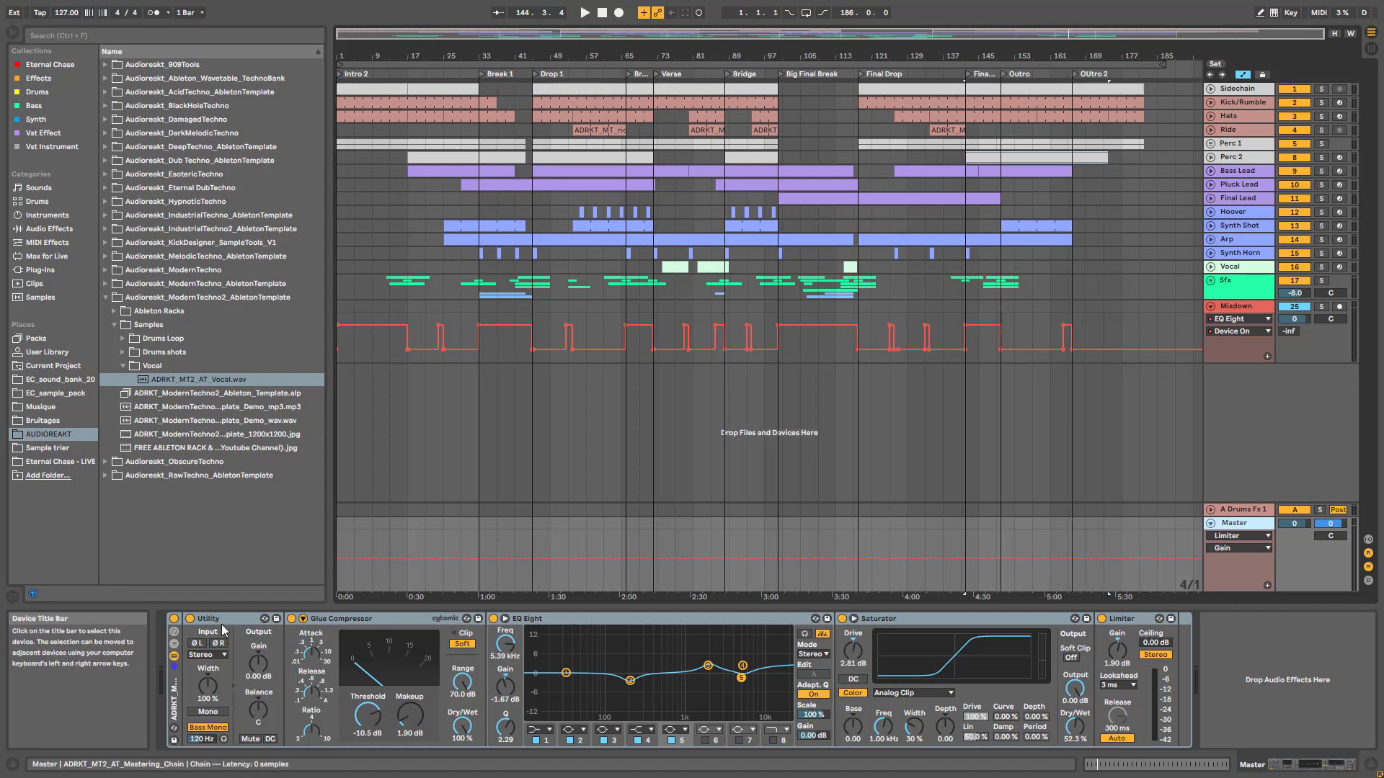
pyautogui.click(202, 740)
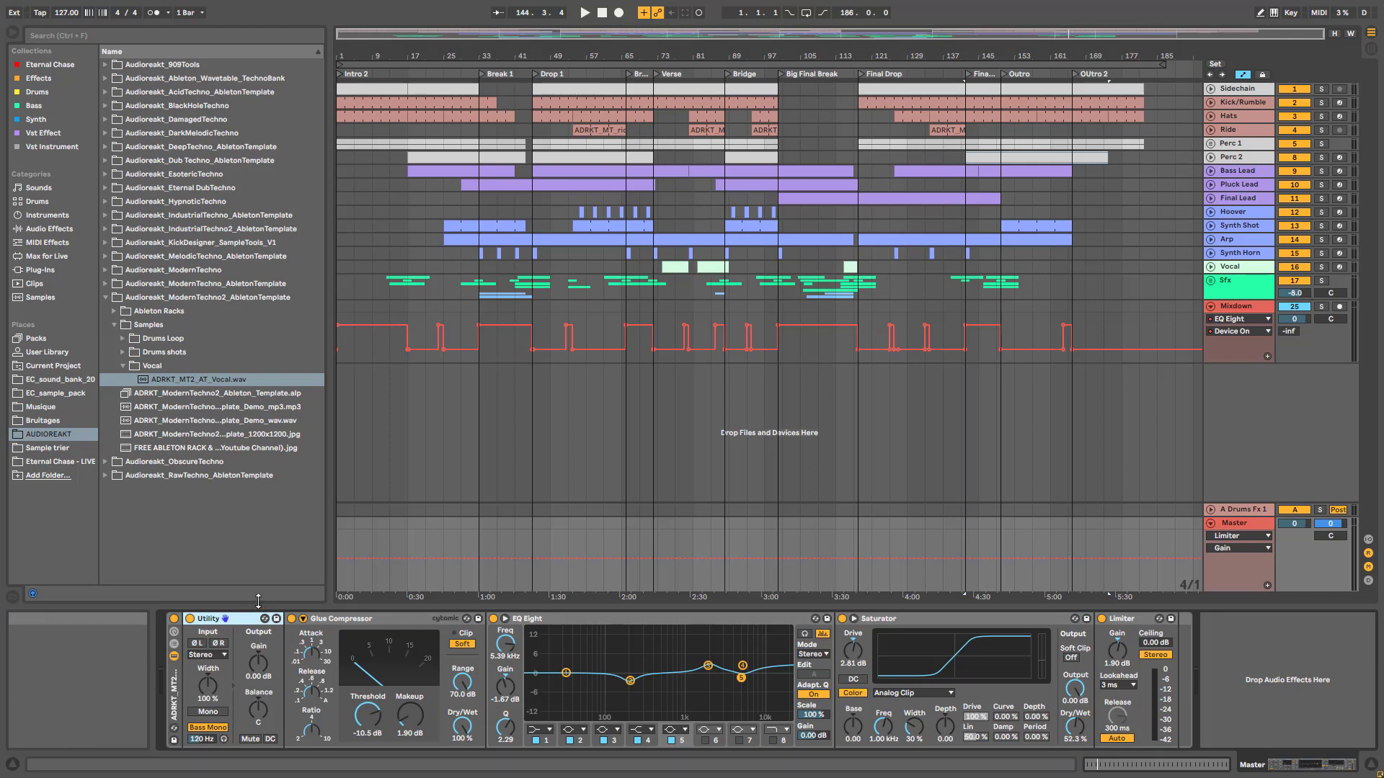
pyautogui.click(384, 621)
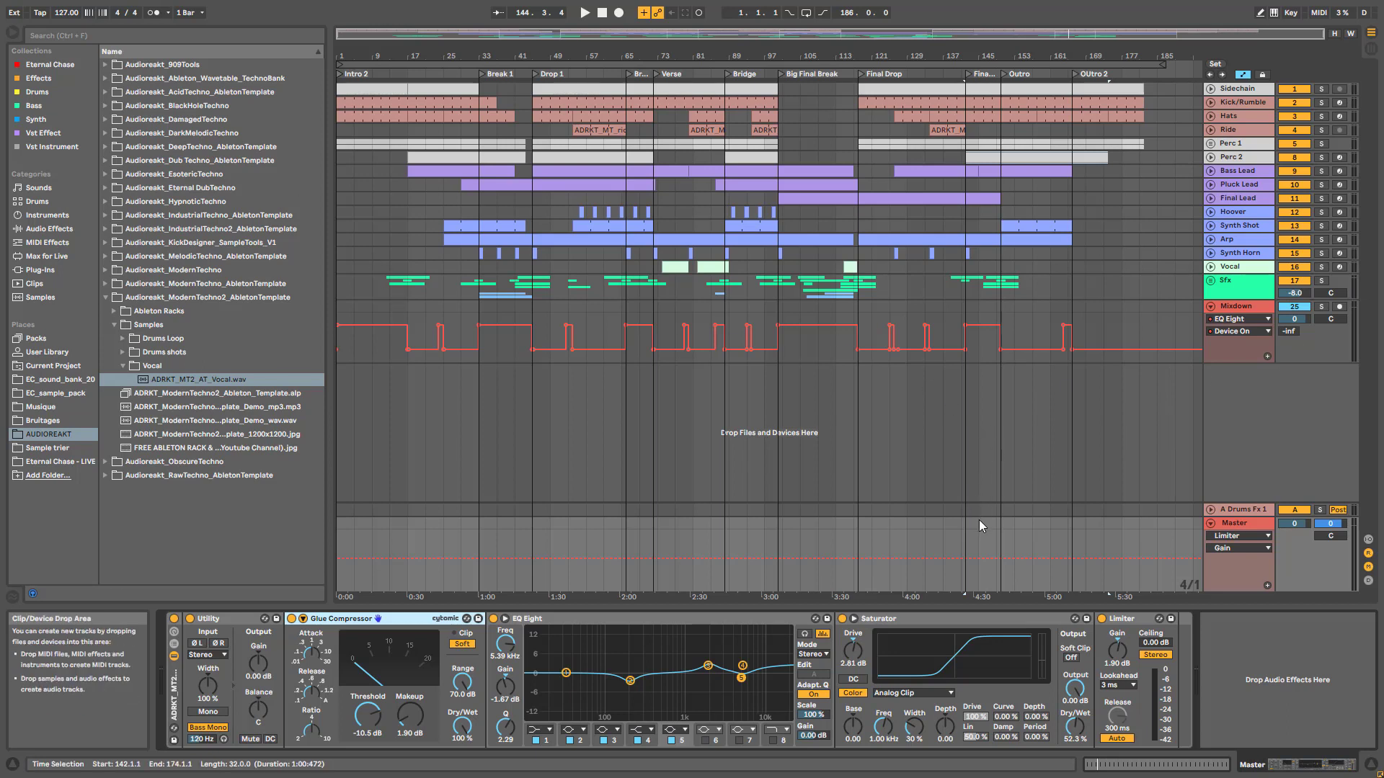
# - Play parts of the Final Drop around bars 142, 133 and 129 to watch the Glue Compressor on the Master
pyautogui.click(969, 538)
pyautogui.press('space')
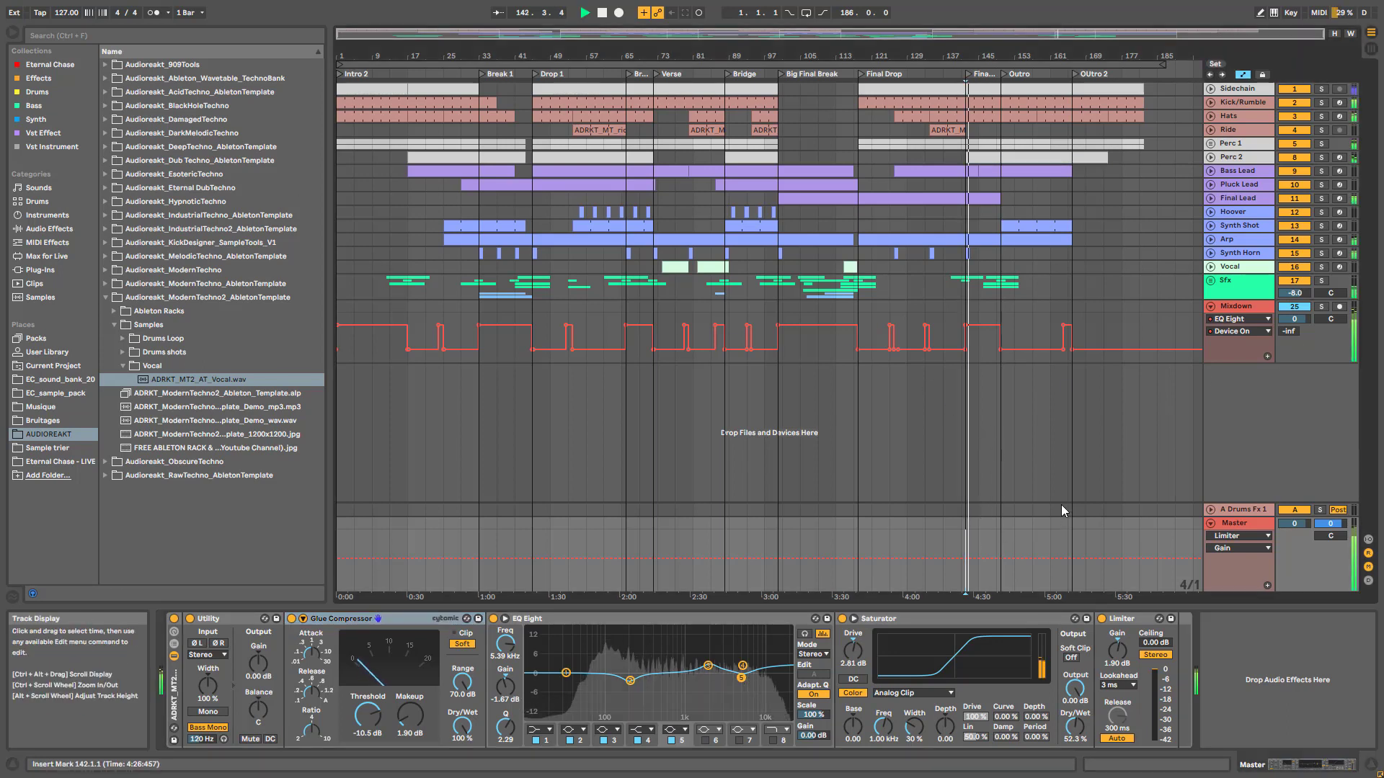
pyautogui.click(930, 537)
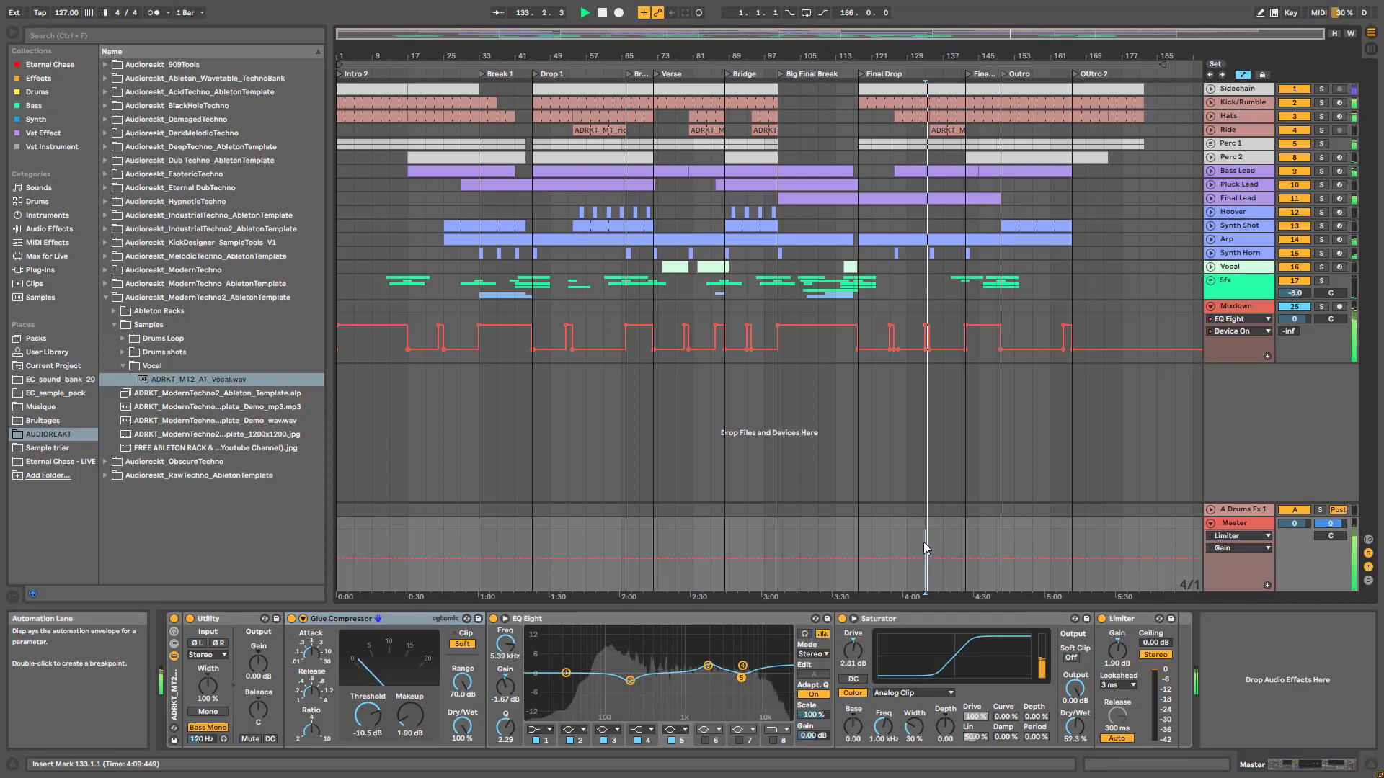
pyautogui.click(906, 546)
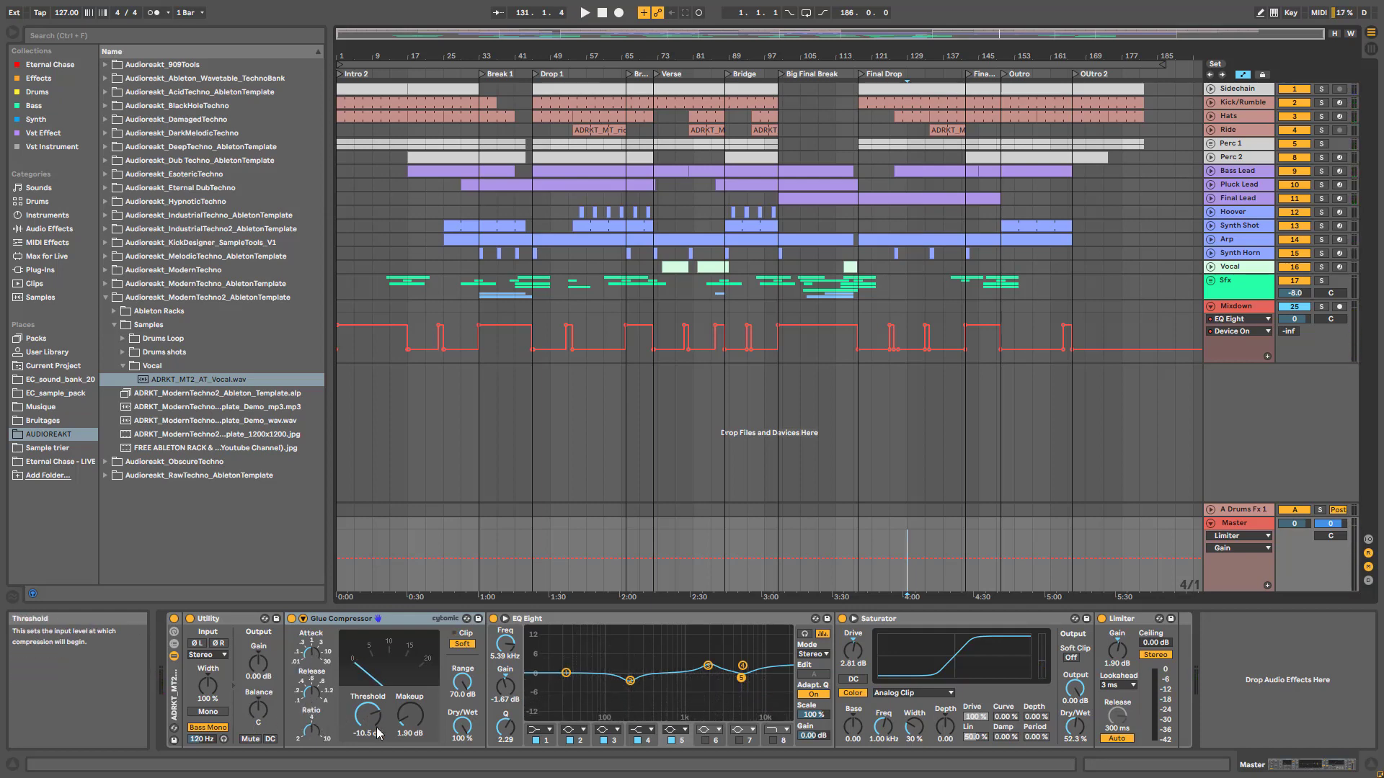
# - Try a Glue Compressor threshold of -7.94 dB on the Master during playback and undo the change
pyautogui.moveTo(353, 687)
pyautogui.mouseDown()
pyautogui.moveTo(354, 721)
pyautogui.moveTo(368, 684)
pyautogui.mouseUp()
pyautogui.press('space')
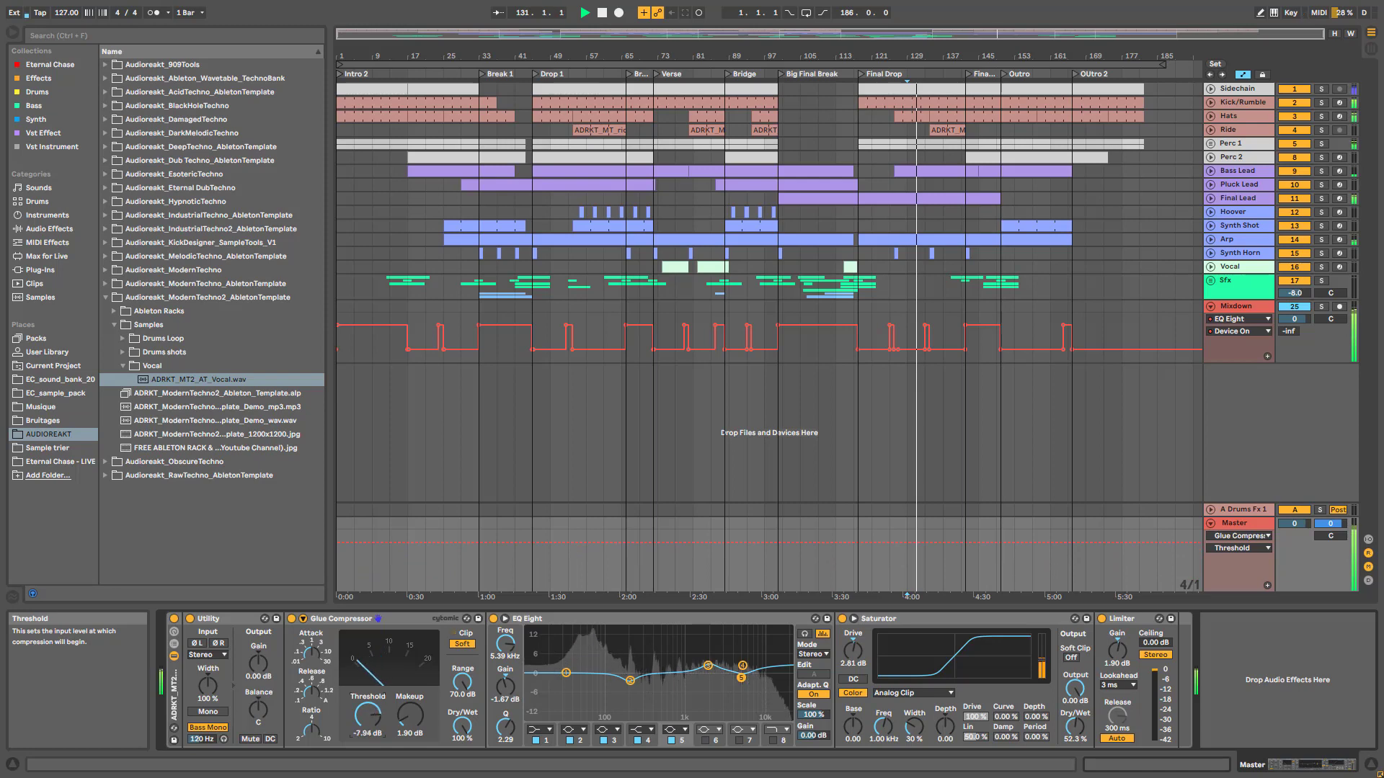
pyautogui.hotkey('ctrl', 'z')
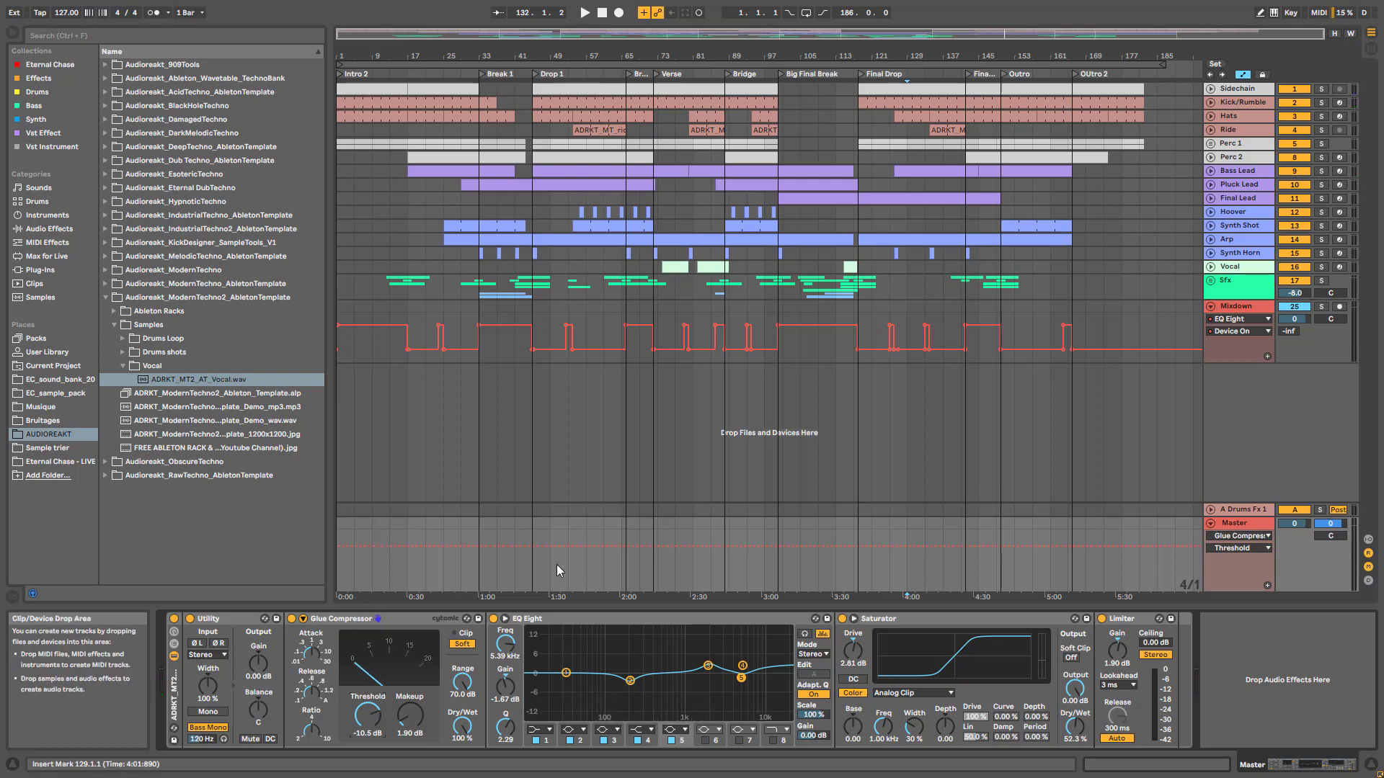
# - Play the Final Drop and compare the Master's Glue Compressor with soft clipping off and on
pyautogui.press('space')
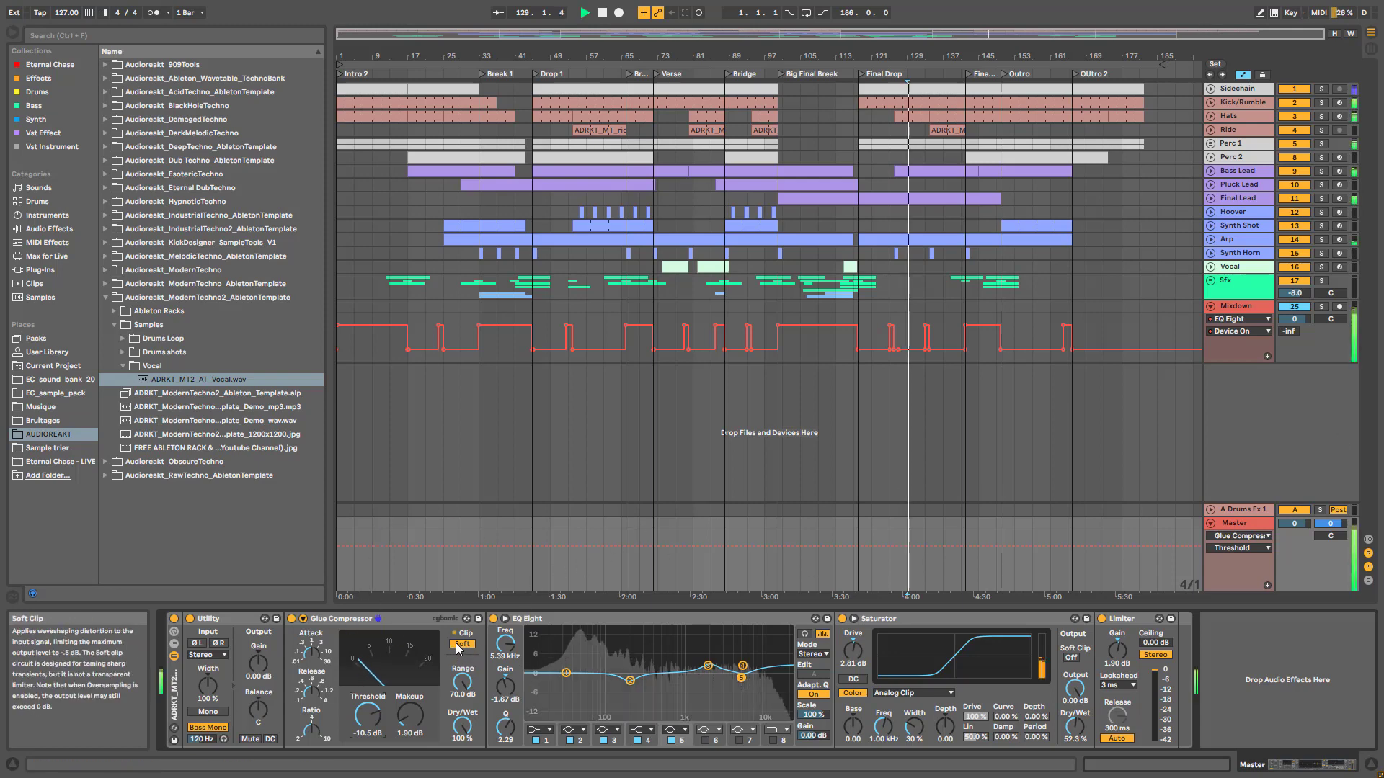
pyautogui.click(456, 644)
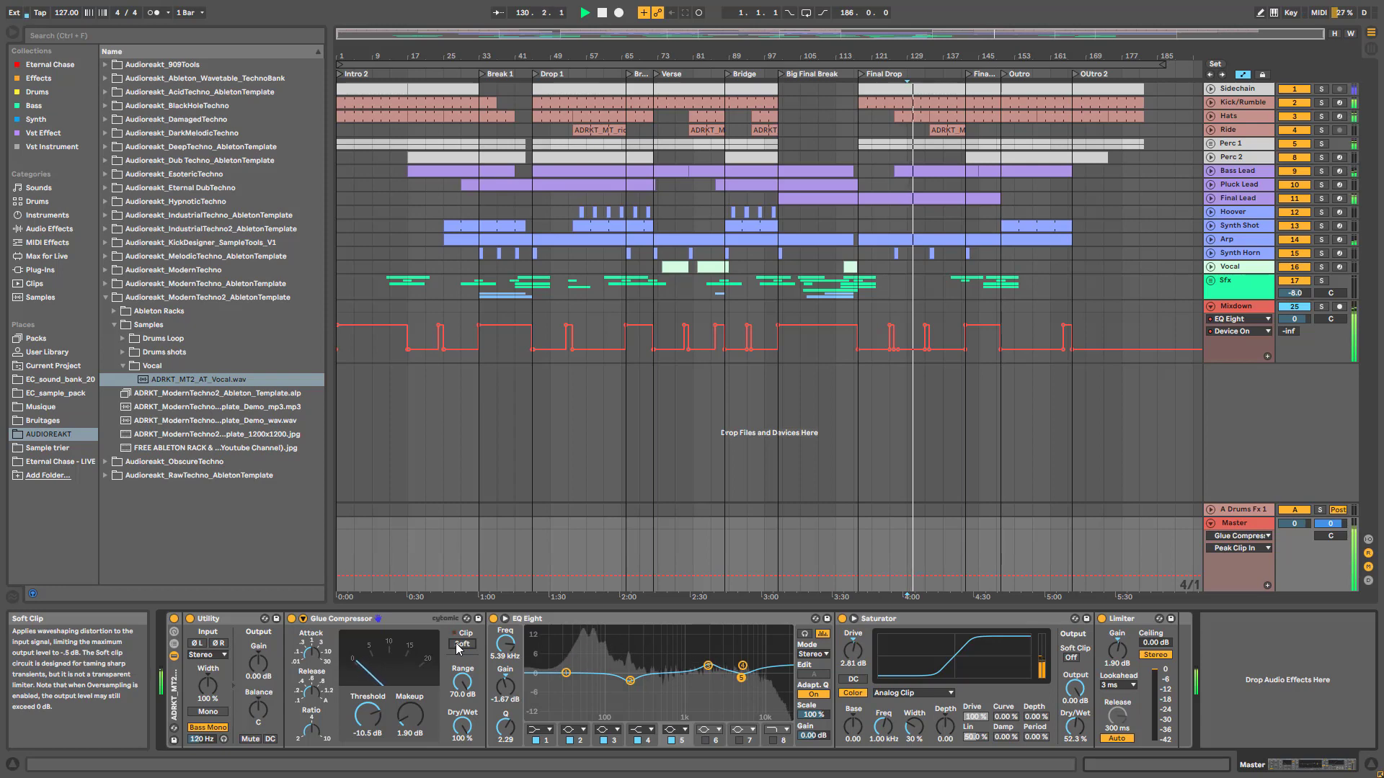
pyautogui.click(455, 643)
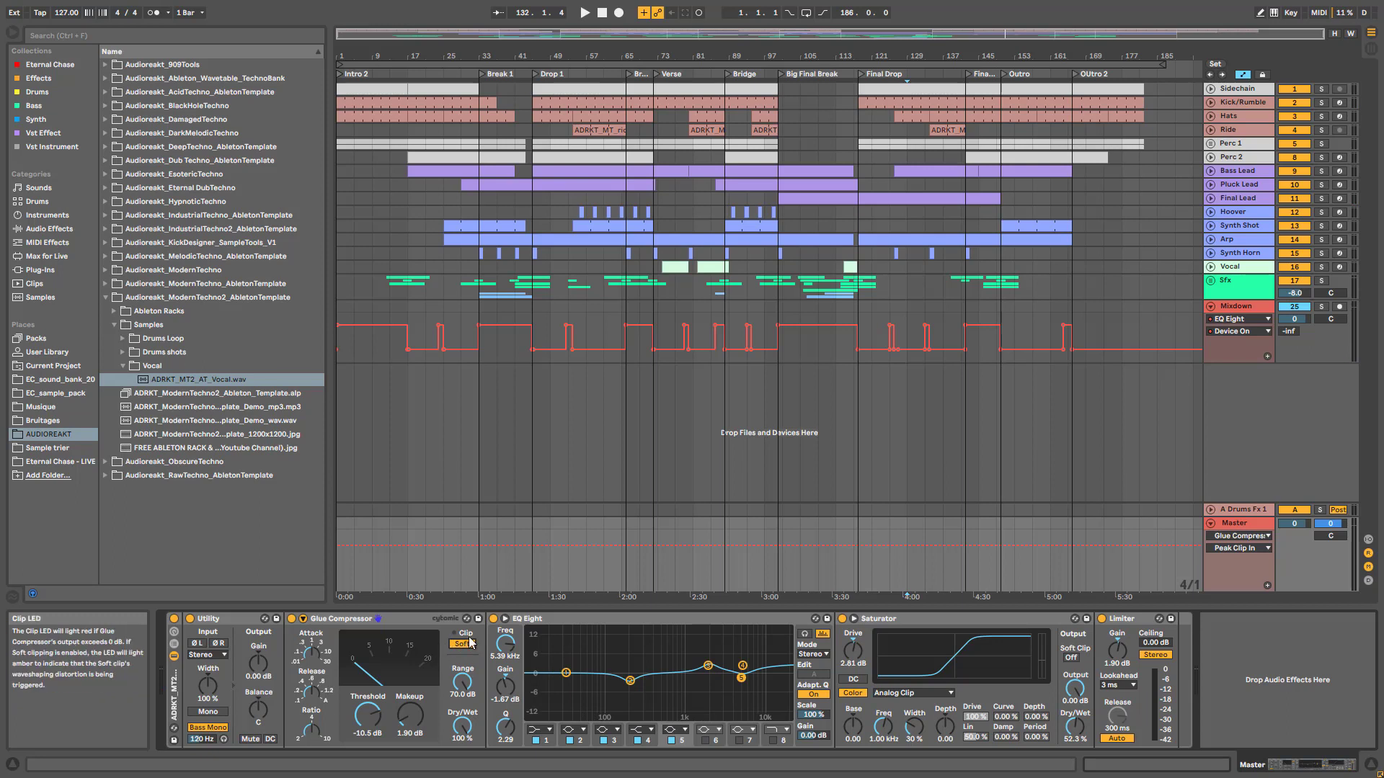
# - Play the Final Drop and compare the Master's EQ Eight with band 2 off and on
pyautogui.click(566, 616)
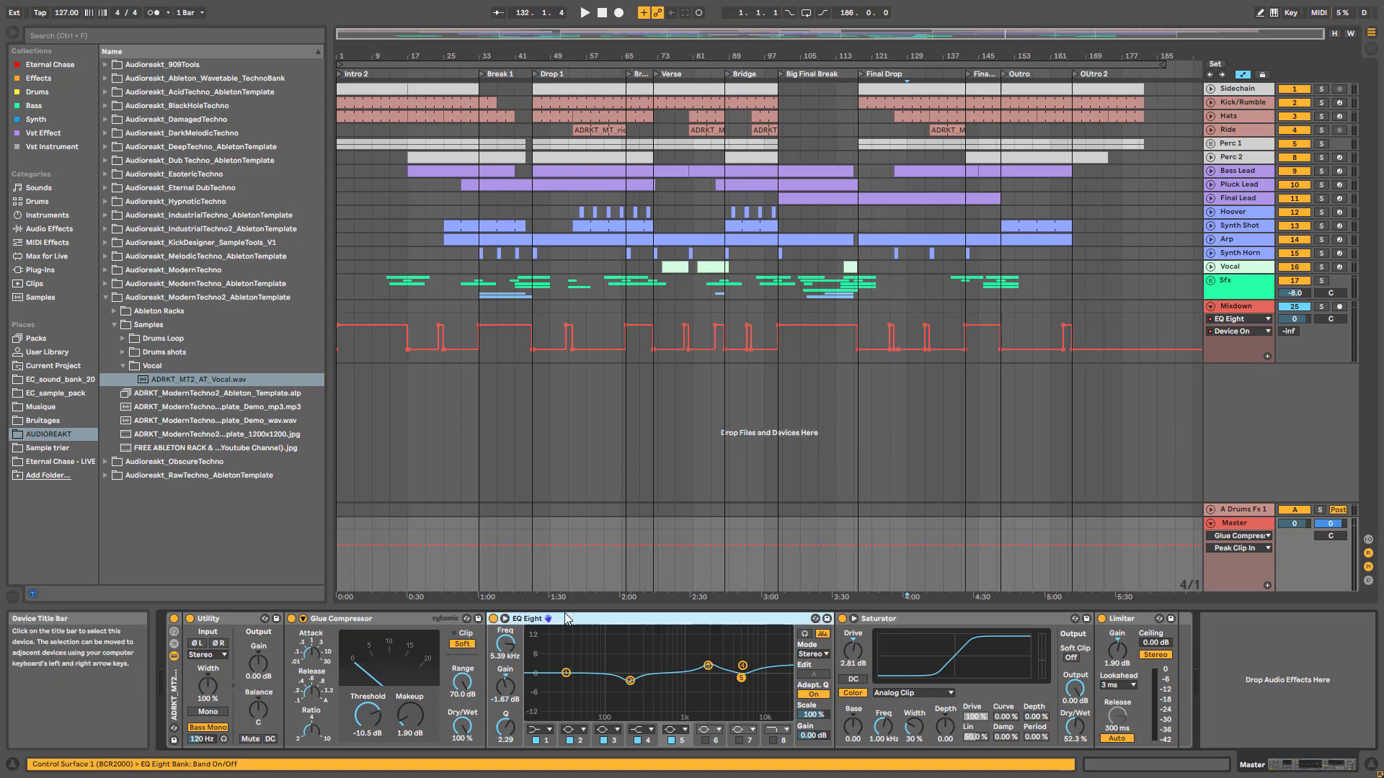
pyautogui.click(631, 682)
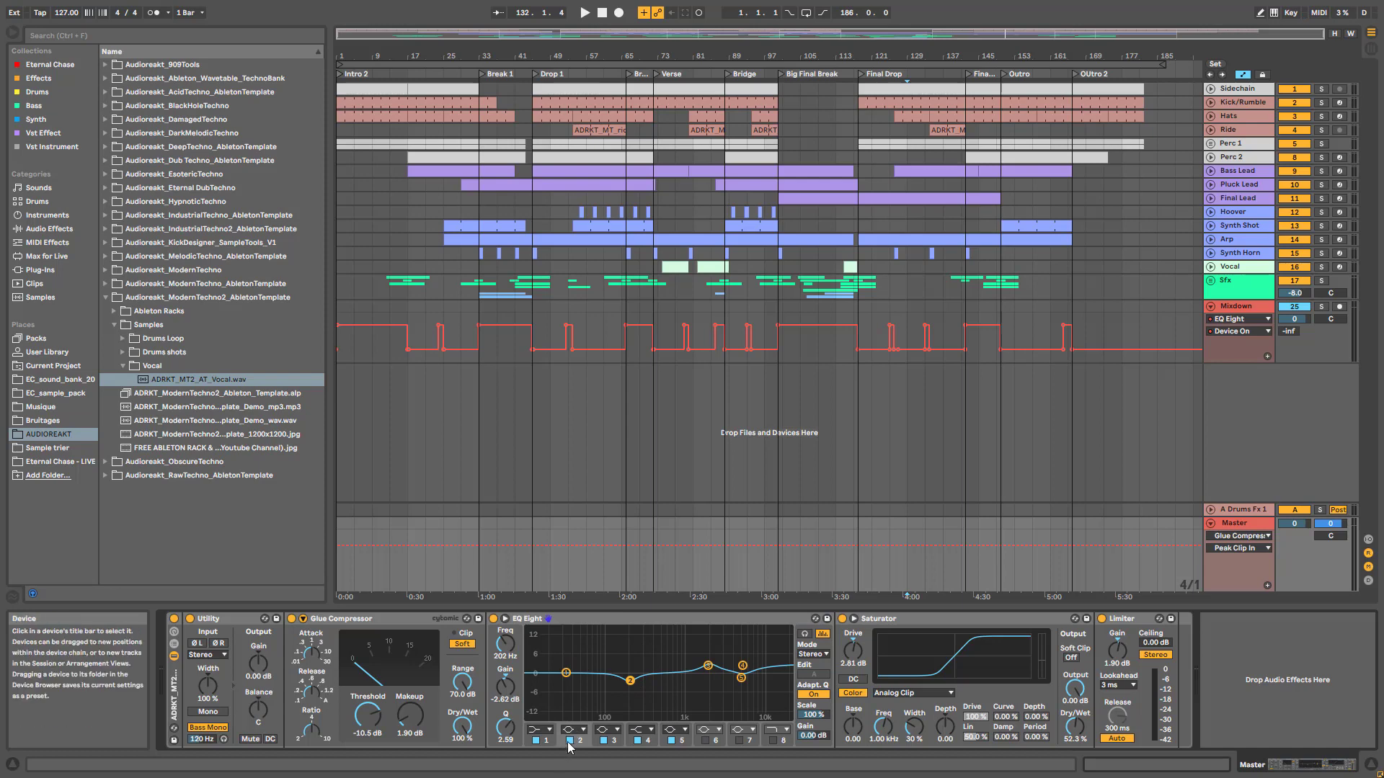
pyautogui.press('space')
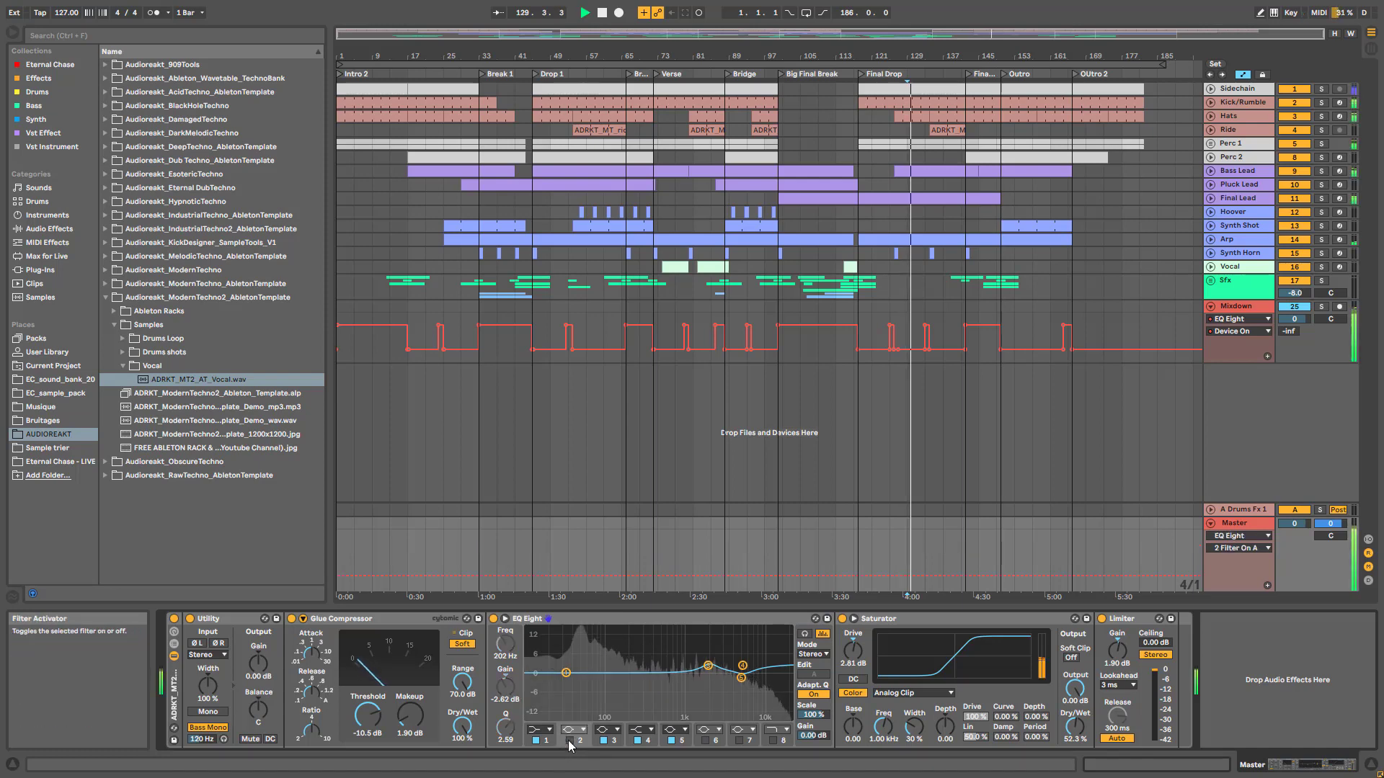
pyautogui.click(569, 740)
pyautogui.click(570, 740)
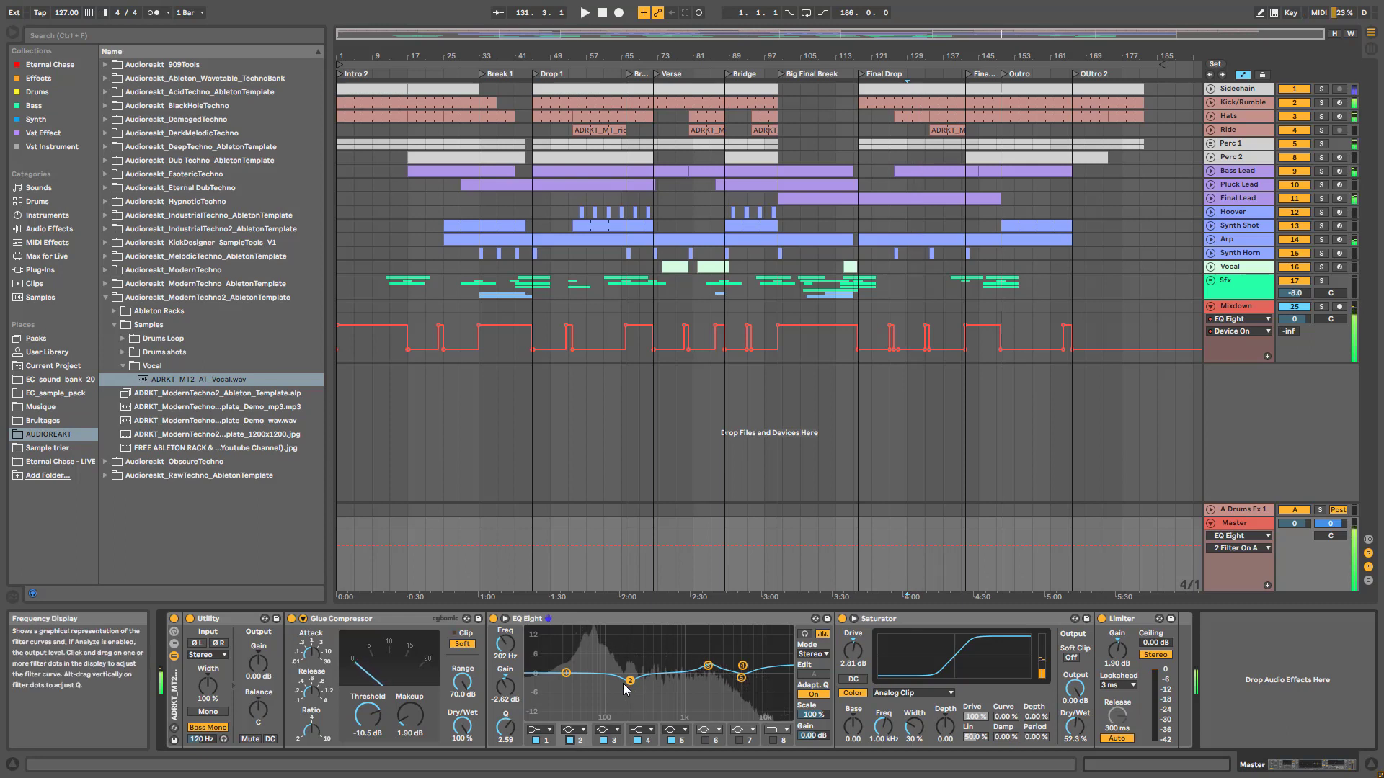
pyautogui.press('space')
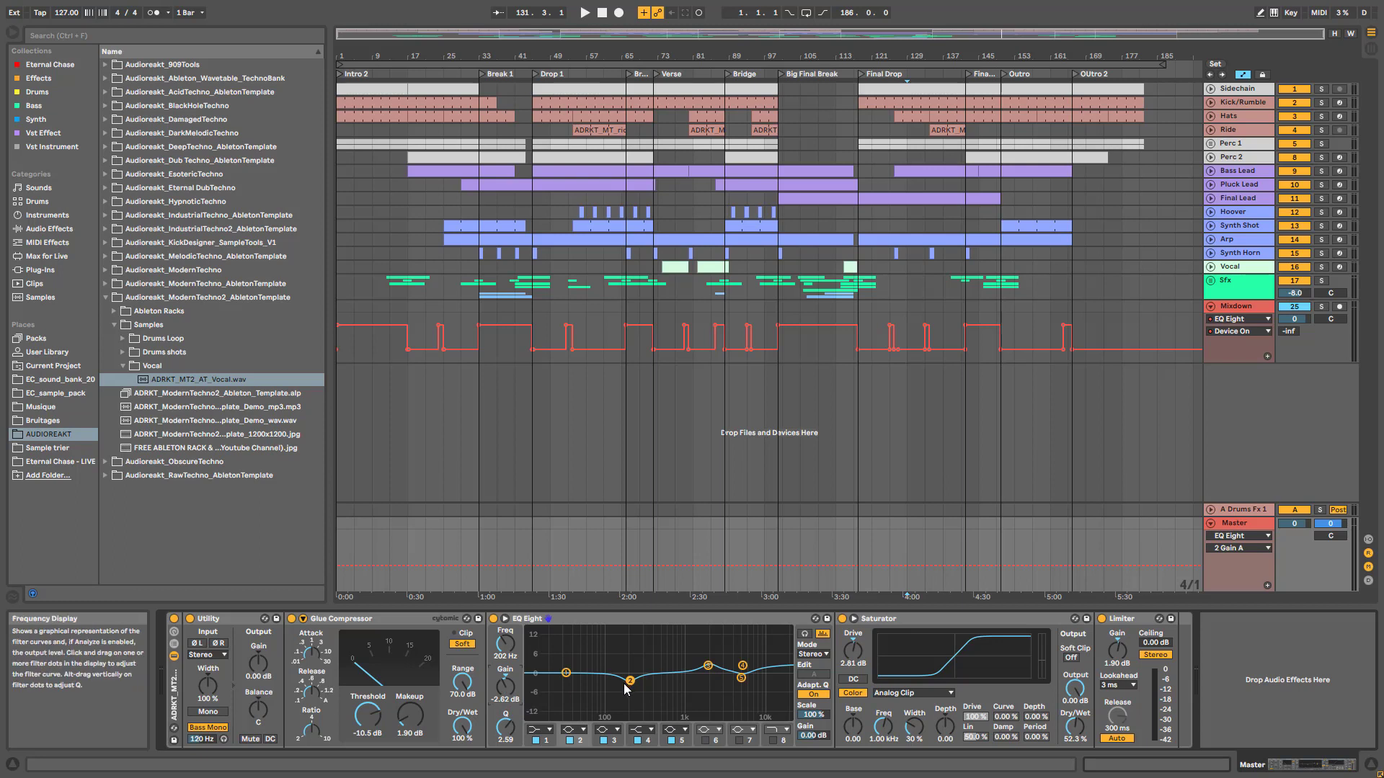
# - Play the Final Drop and compare the Master's EQ Eight with band 3 off and on
pyautogui.click(607, 740)
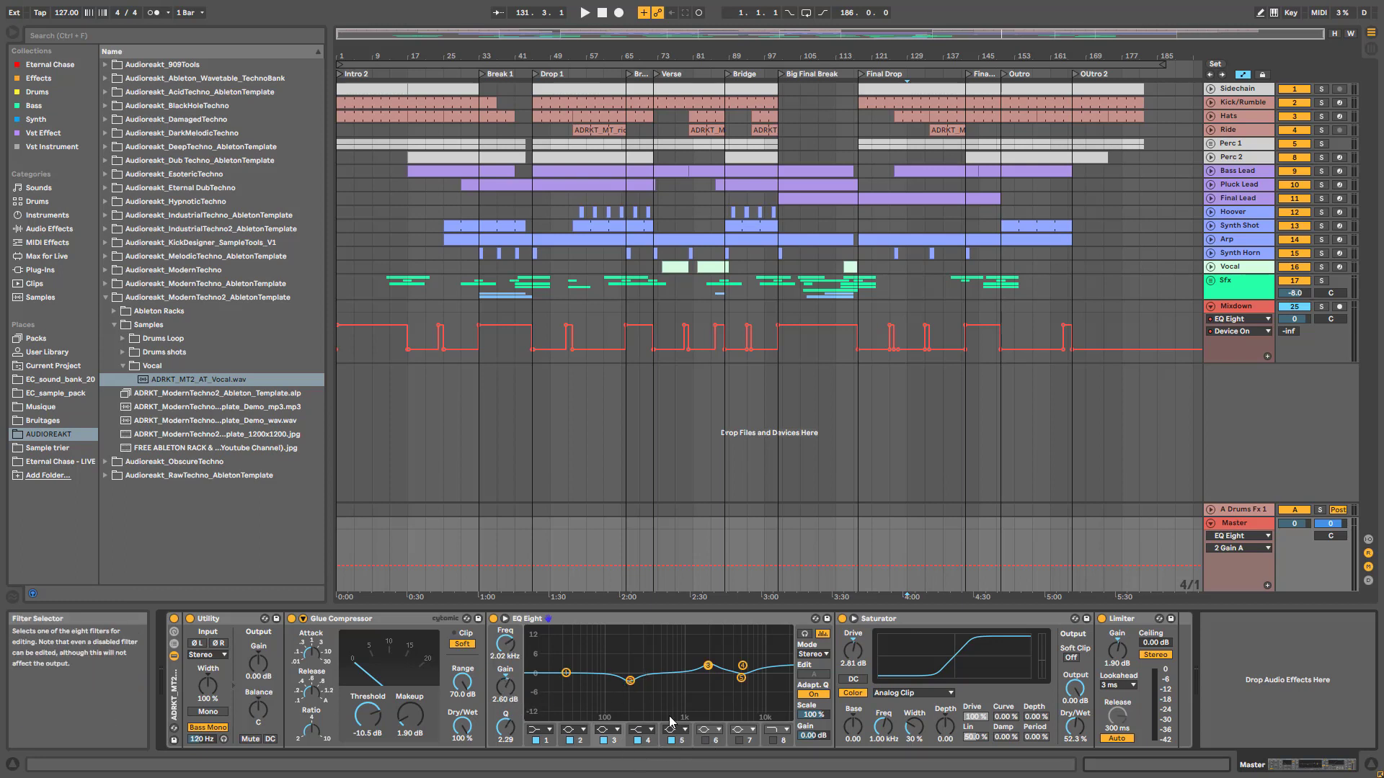
pyautogui.press('space')
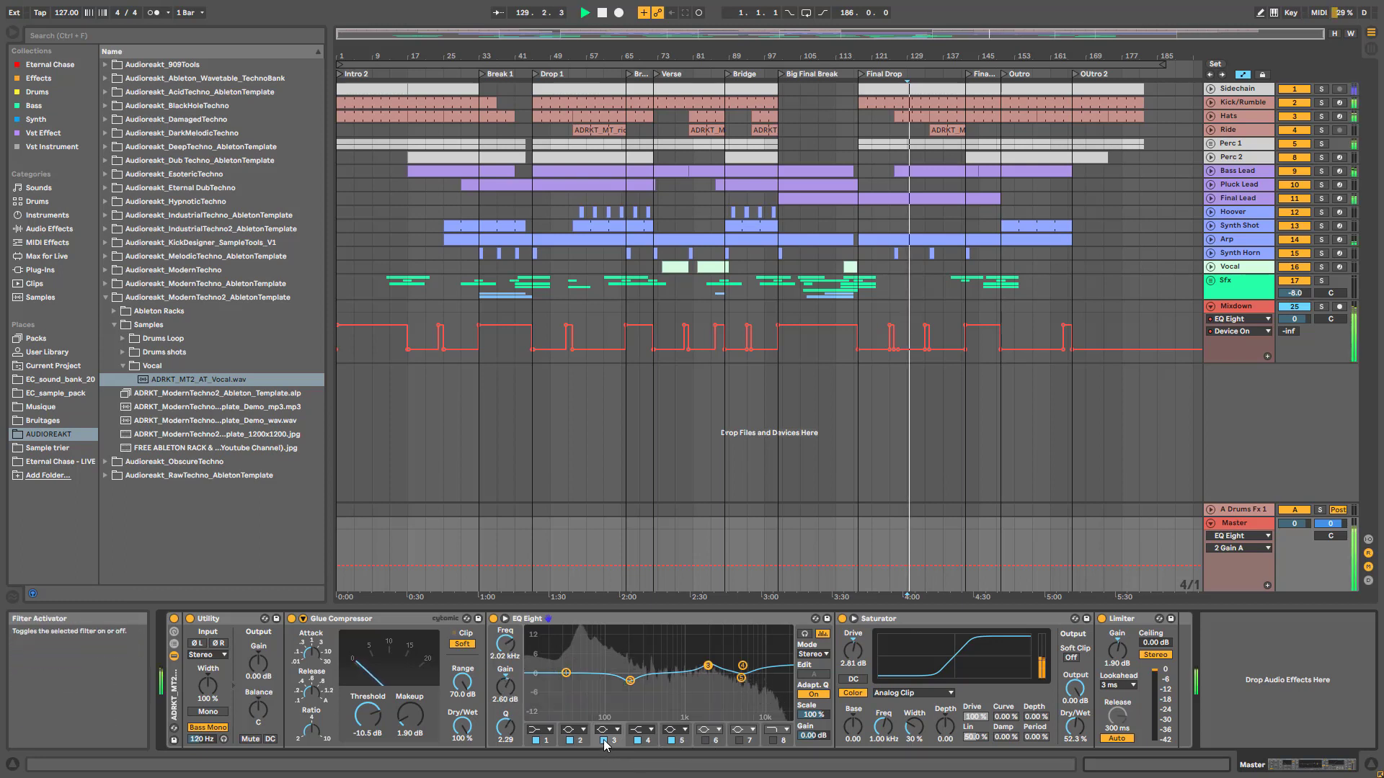
pyautogui.click(603, 740)
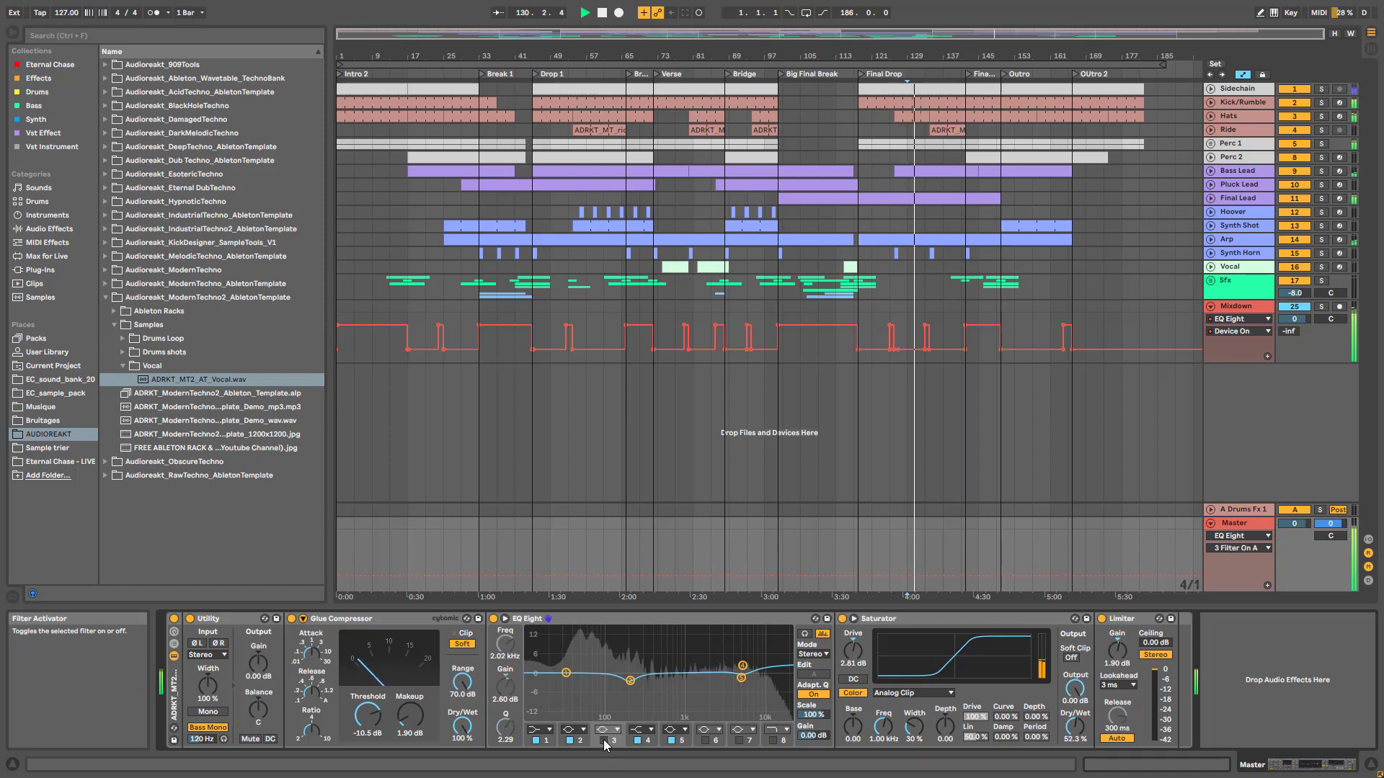
pyautogui.click(603, 739)
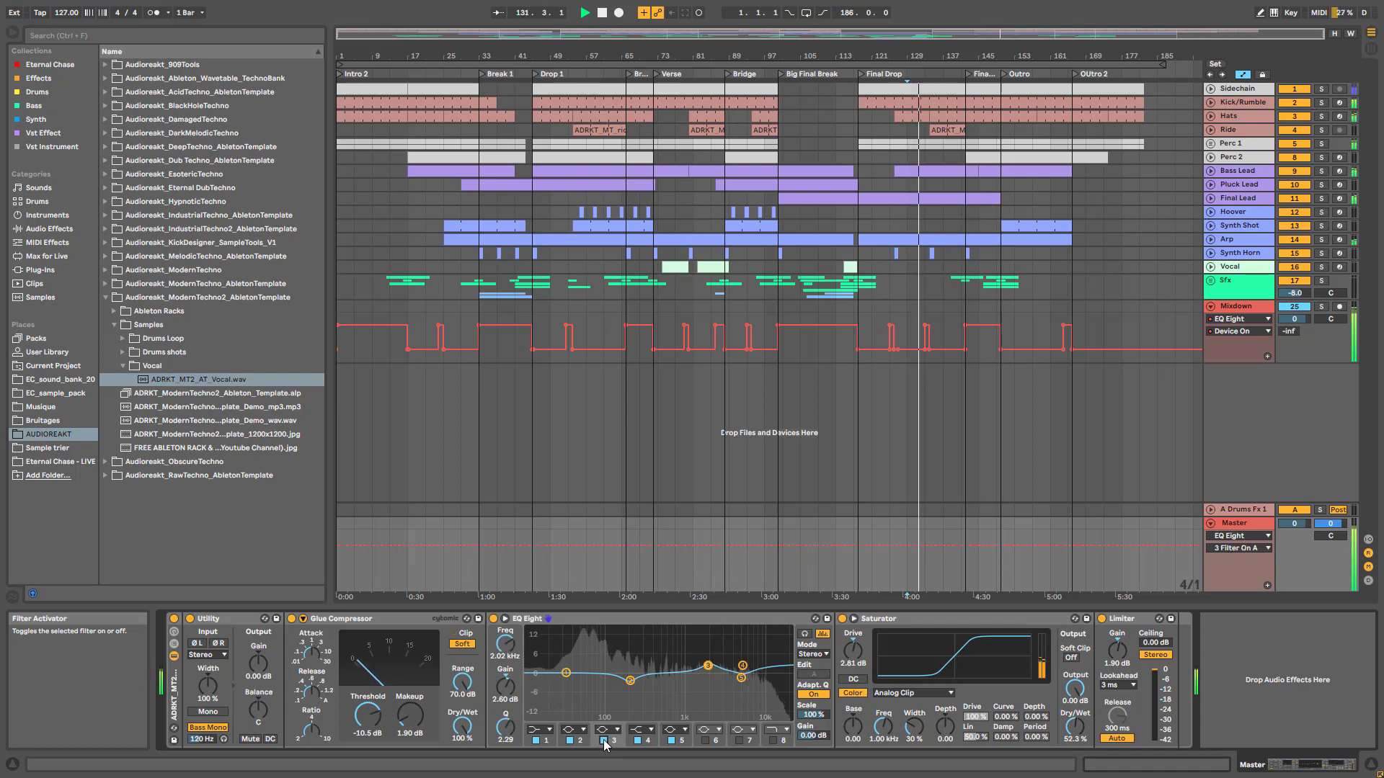
pyautogui.press('space')
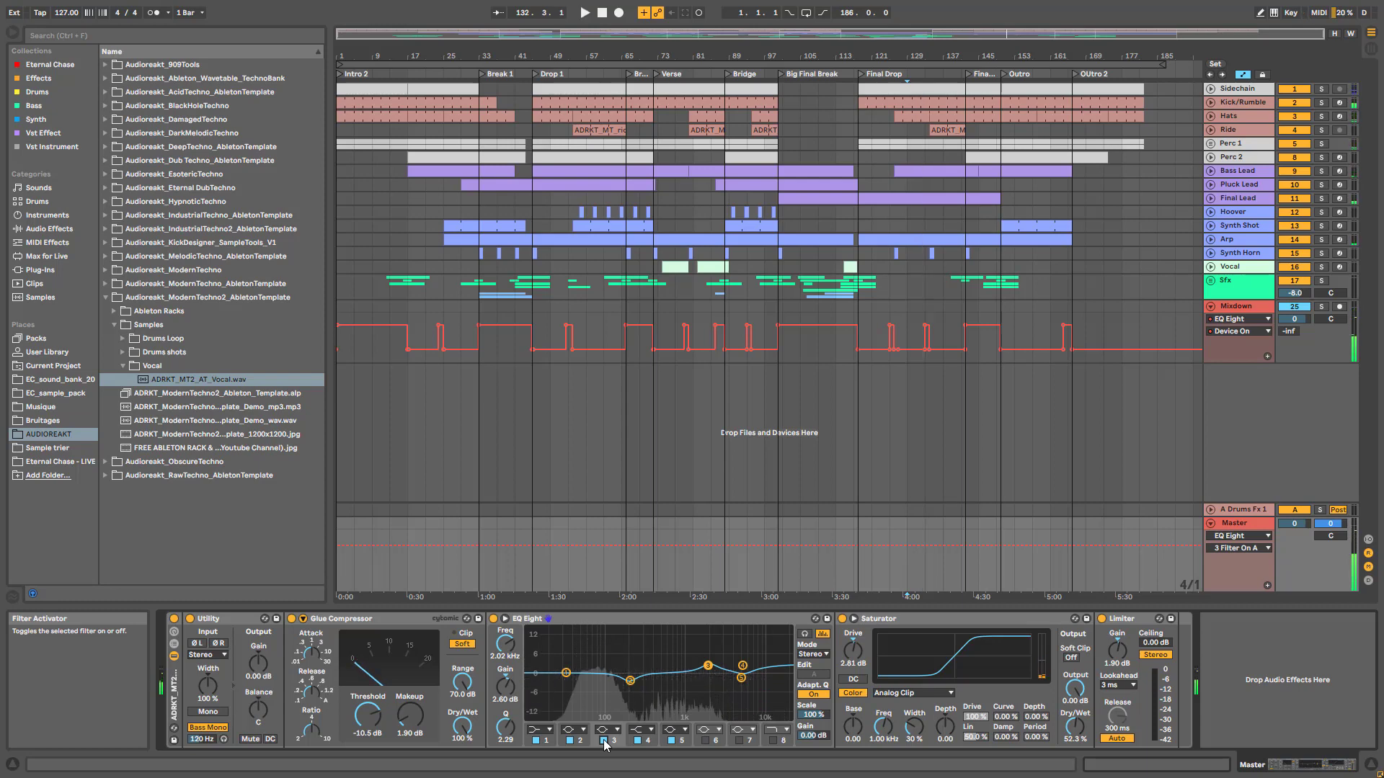
# - Play the Final Drop and compare the Master's EQ Eight with band 5 off and on
pyautogui.click(741, 679)
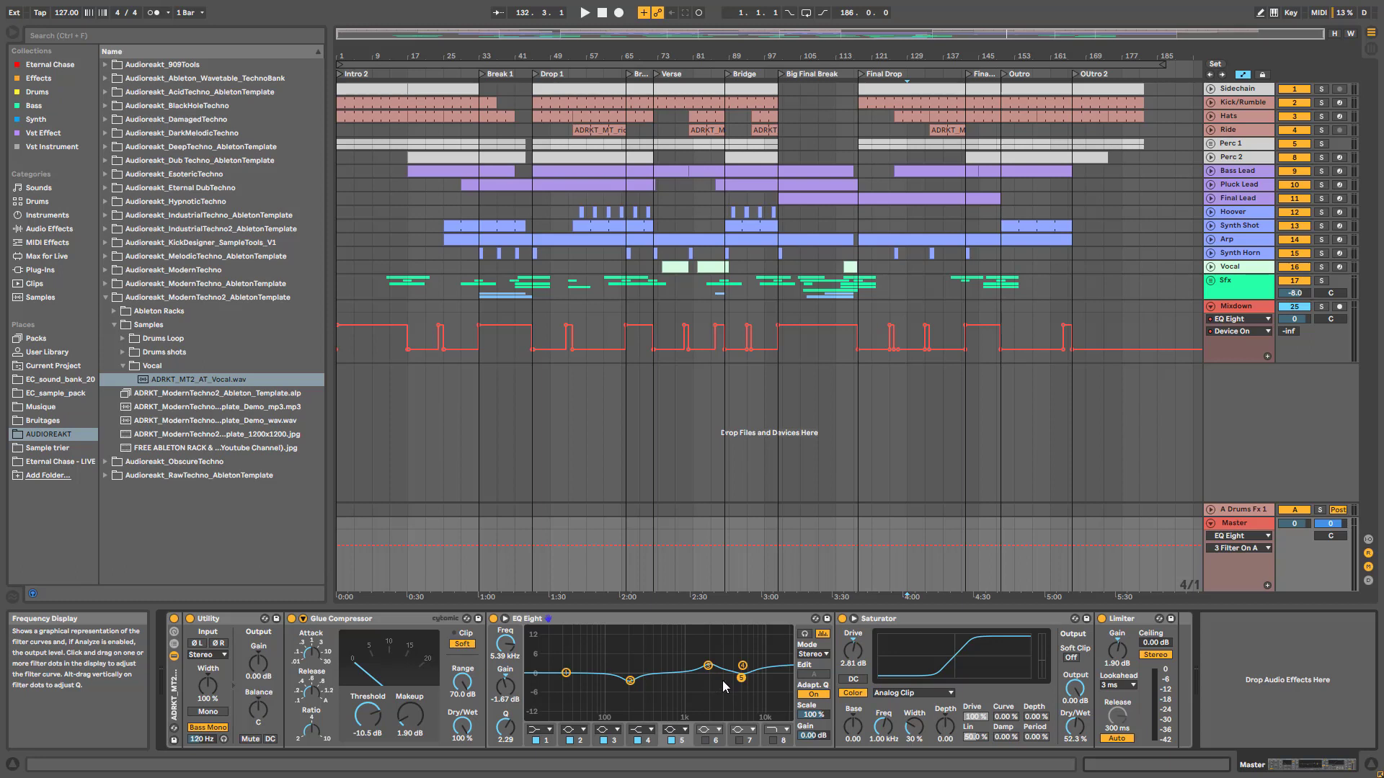
pyautogui.press('space')
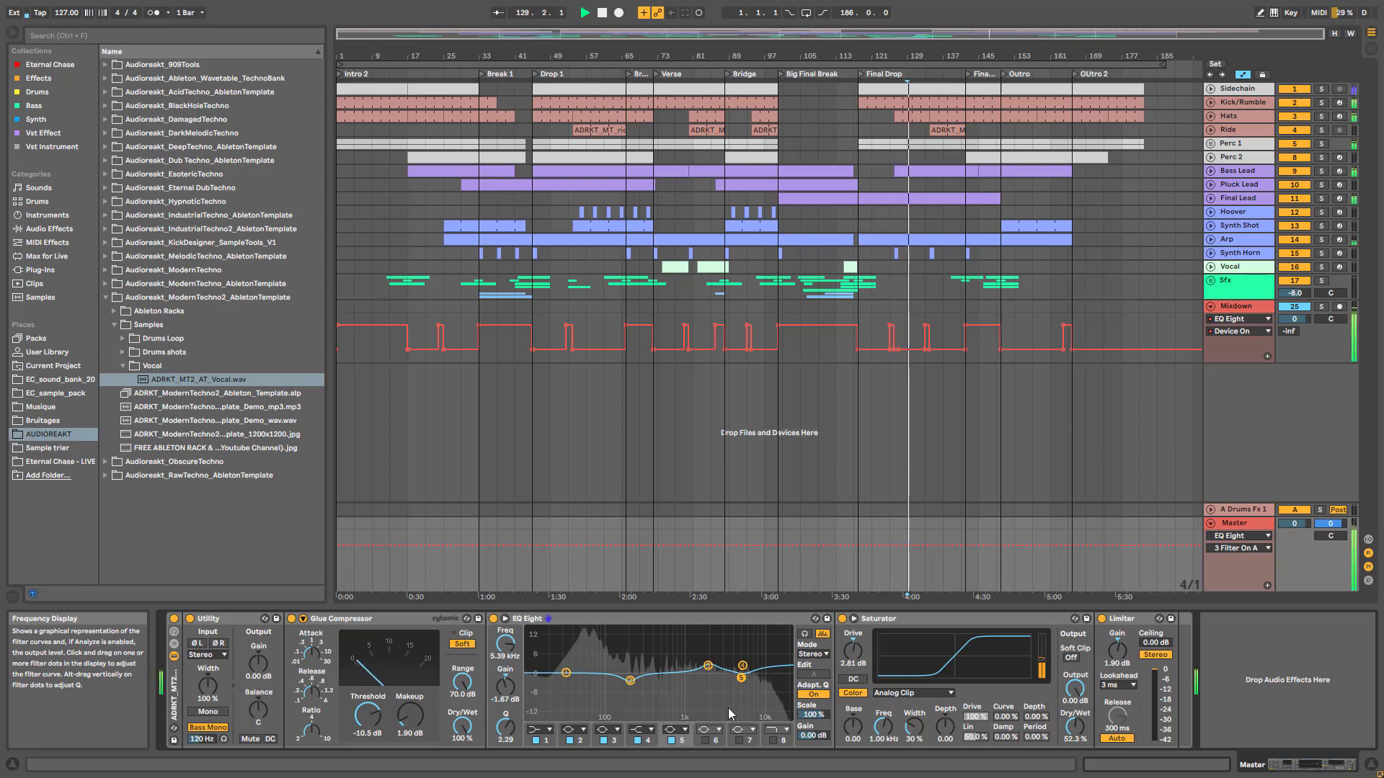
pyautogui.click(670, 742)
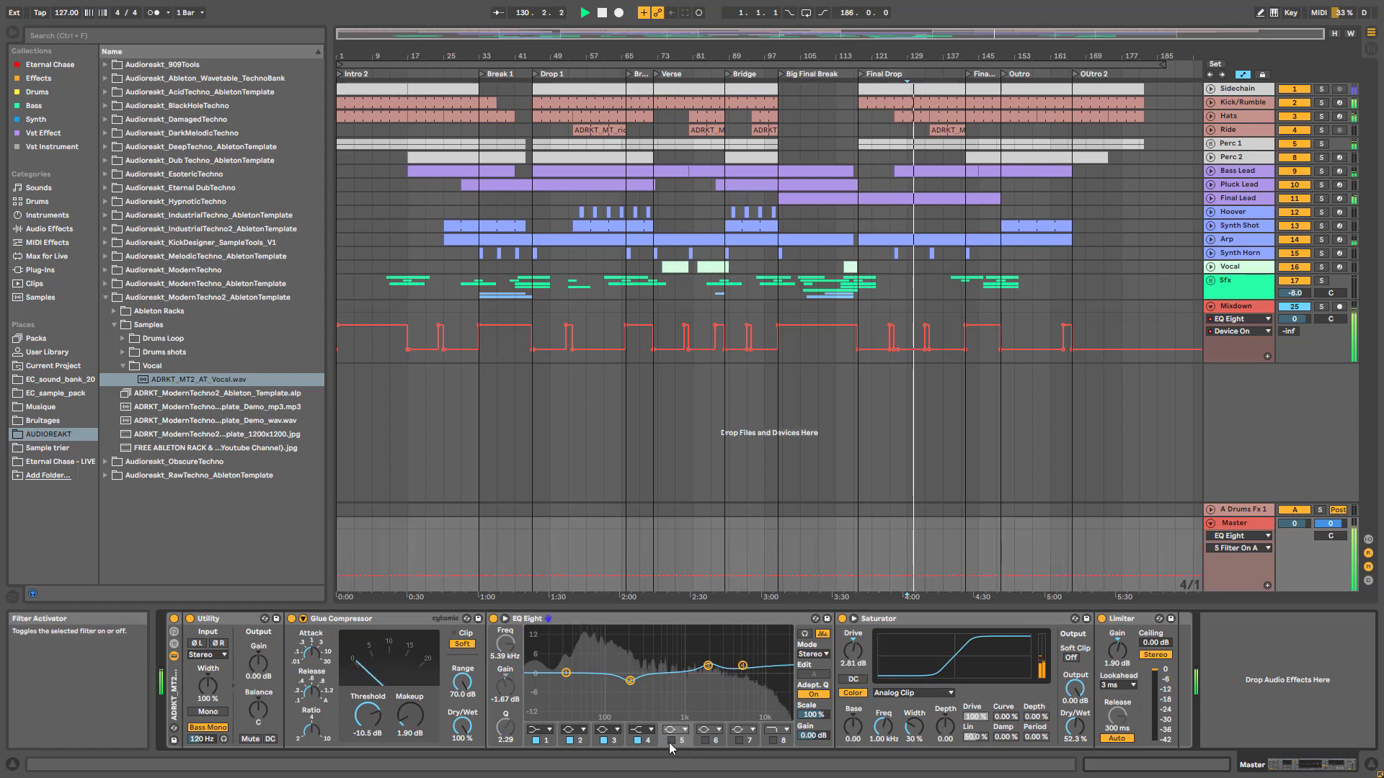
pyautogui.click(670, 743)
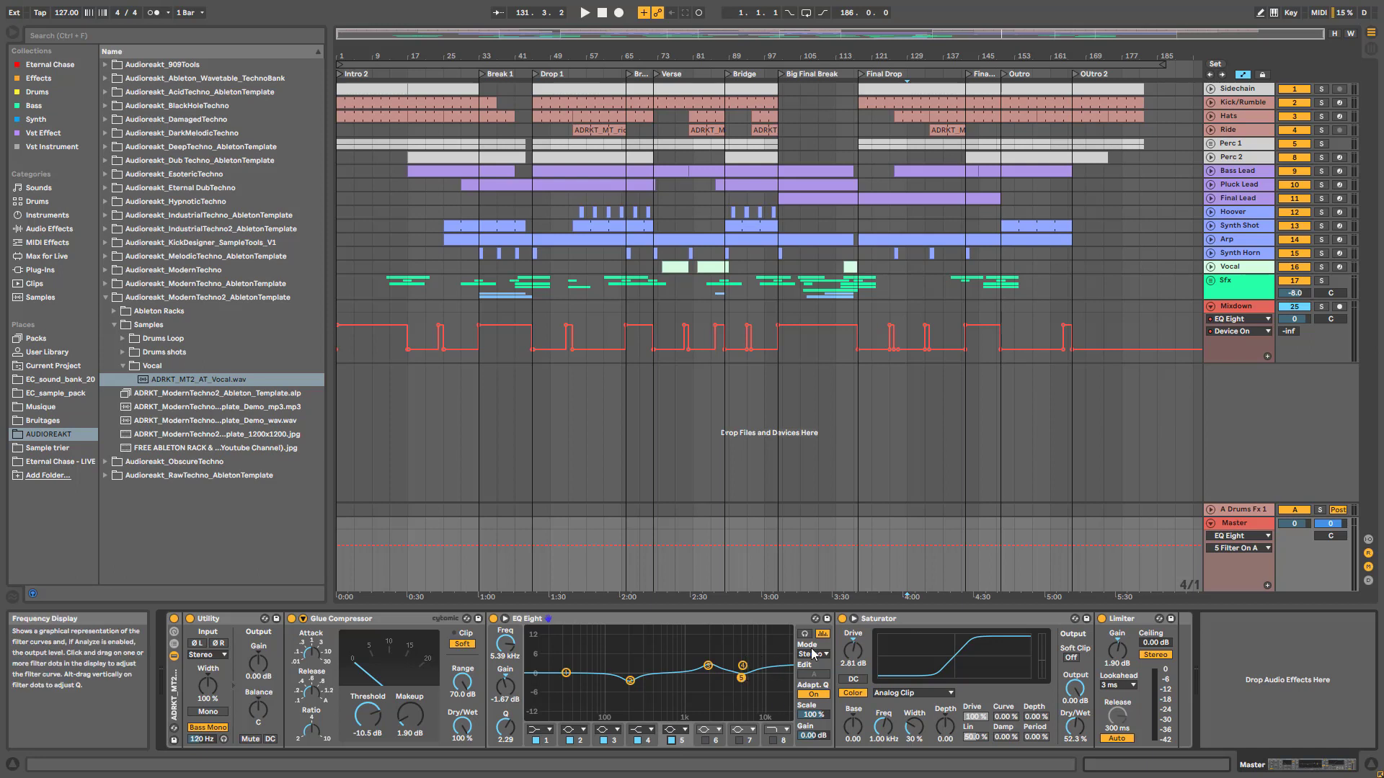
# - Play the Final Drop and compare the Master's EQ Eight with band 4 off and on
pyautogui.click(647, 741)
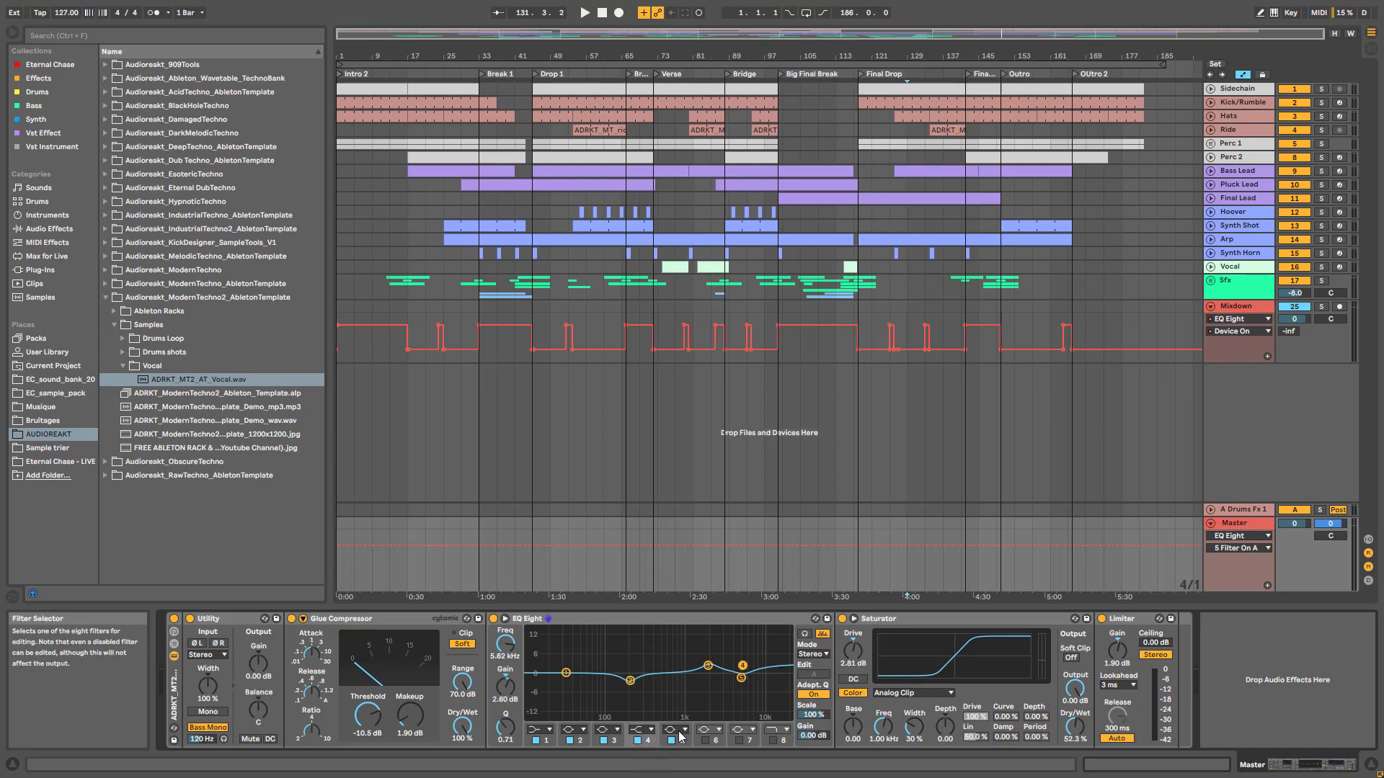
pyautogui.press('space')
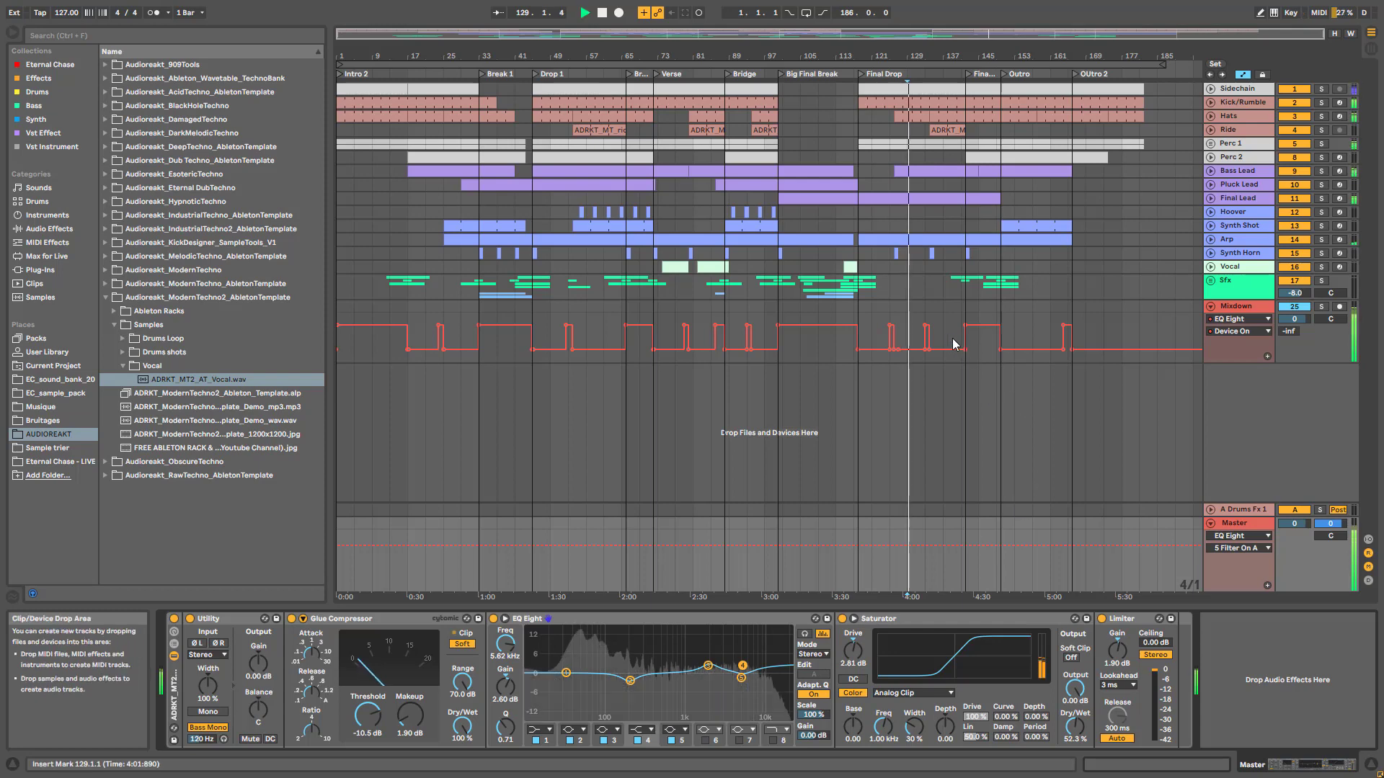
pyautogui.click(637, 741)
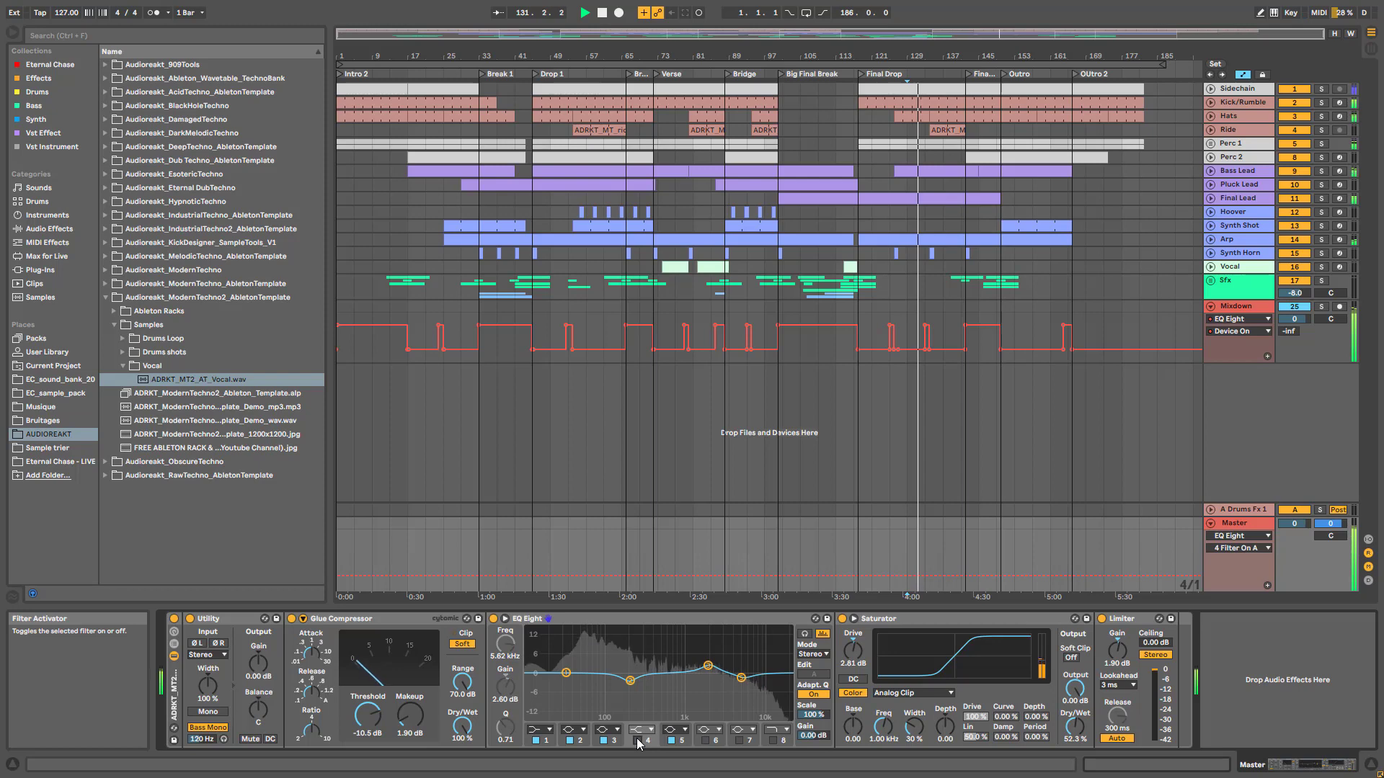
pyautogui.click(638, 741)
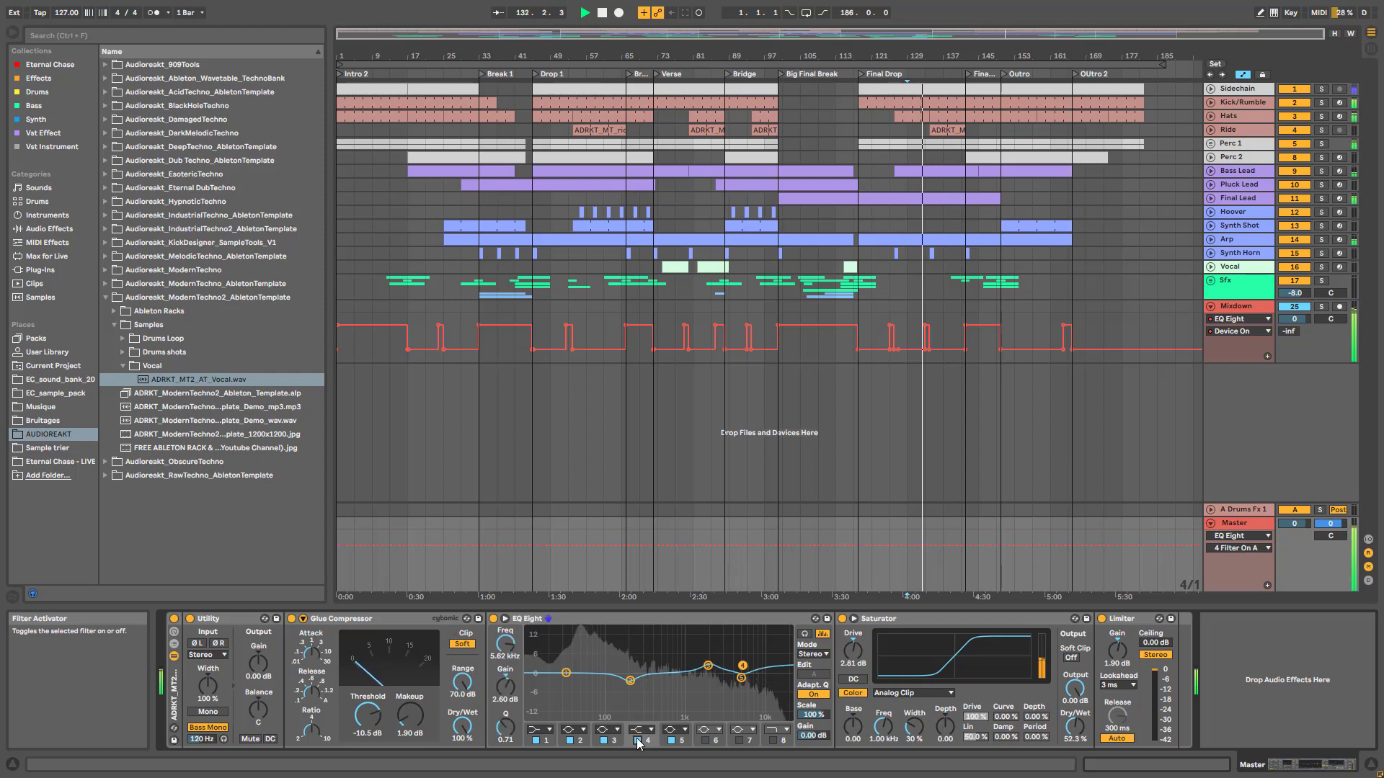
pyautogui.press('space')
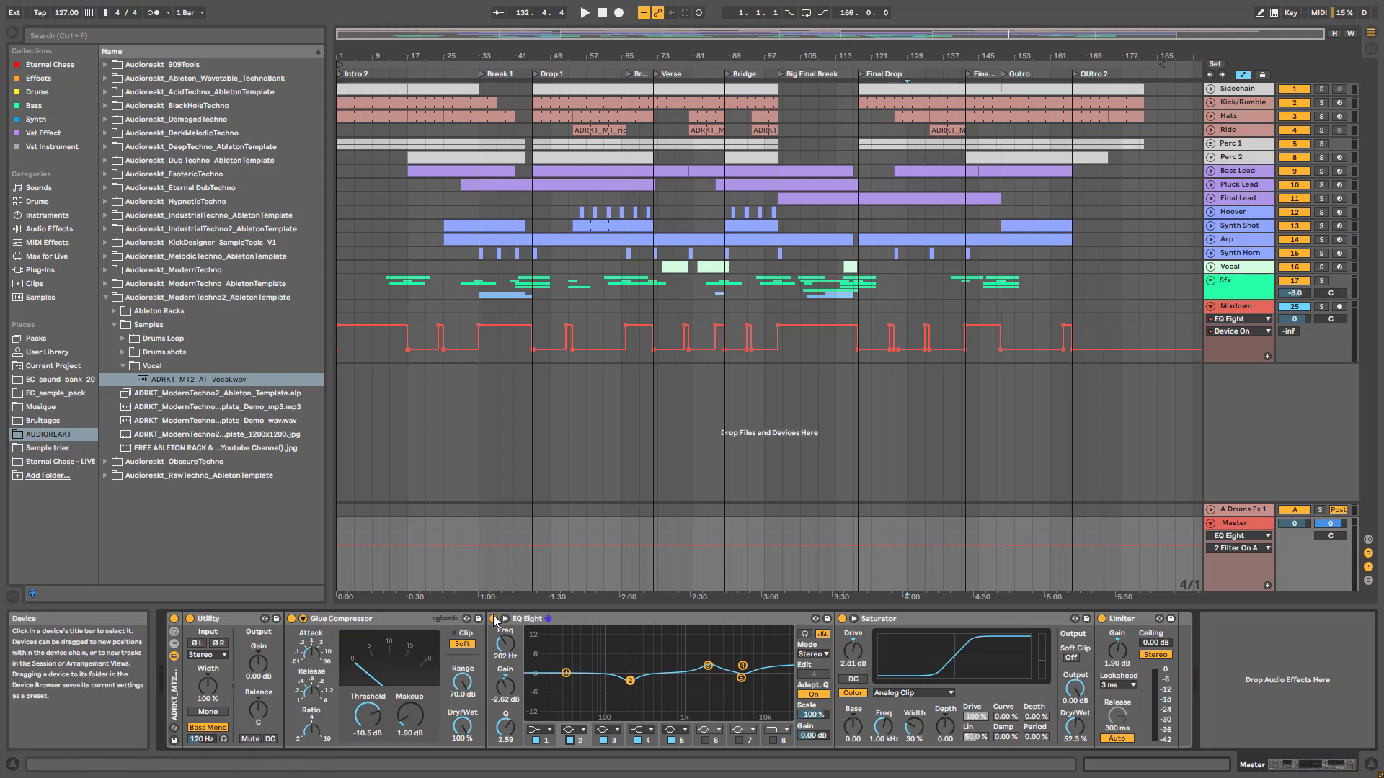
# - Play the Final Drop and compare the Master with the whole EQ Eight bypassed and active, twice
pyautogui.press('space')
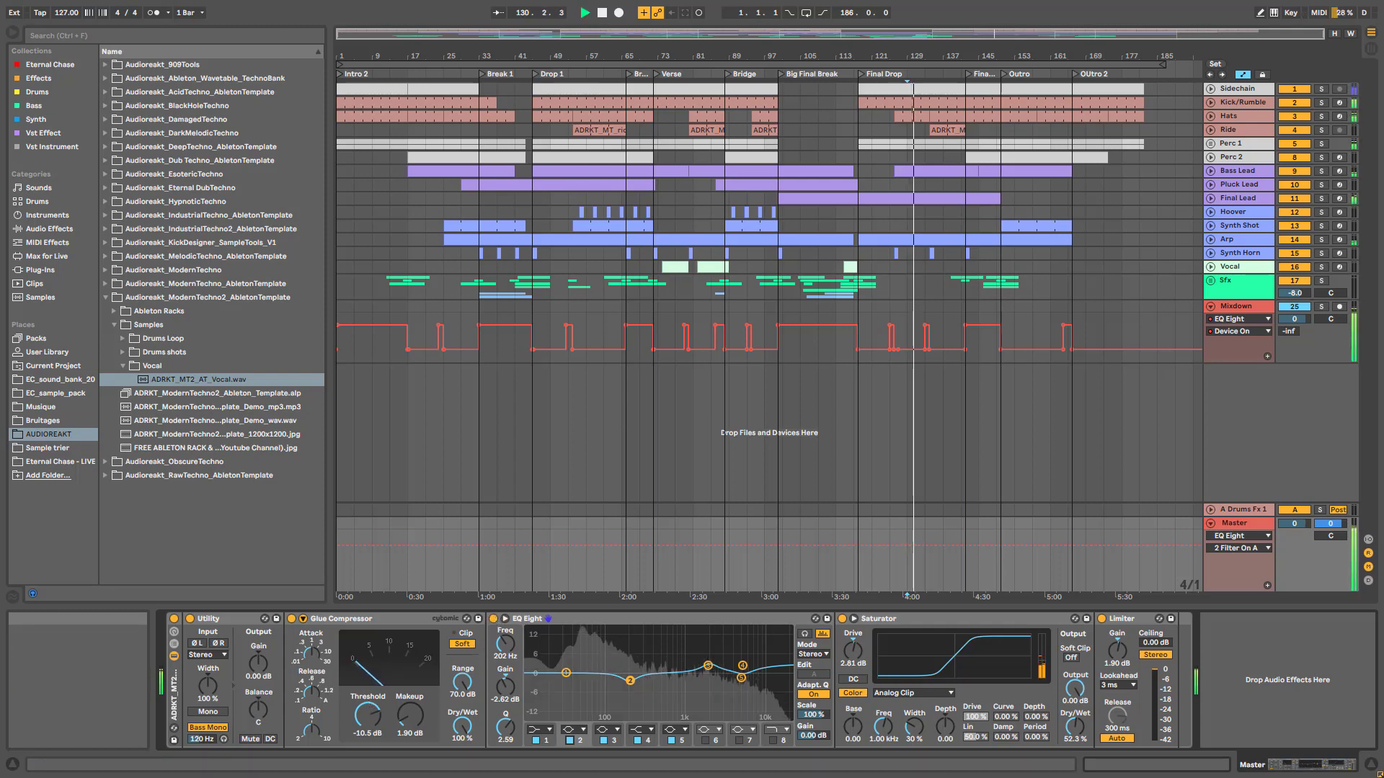
pyautogui.click(492, 618)
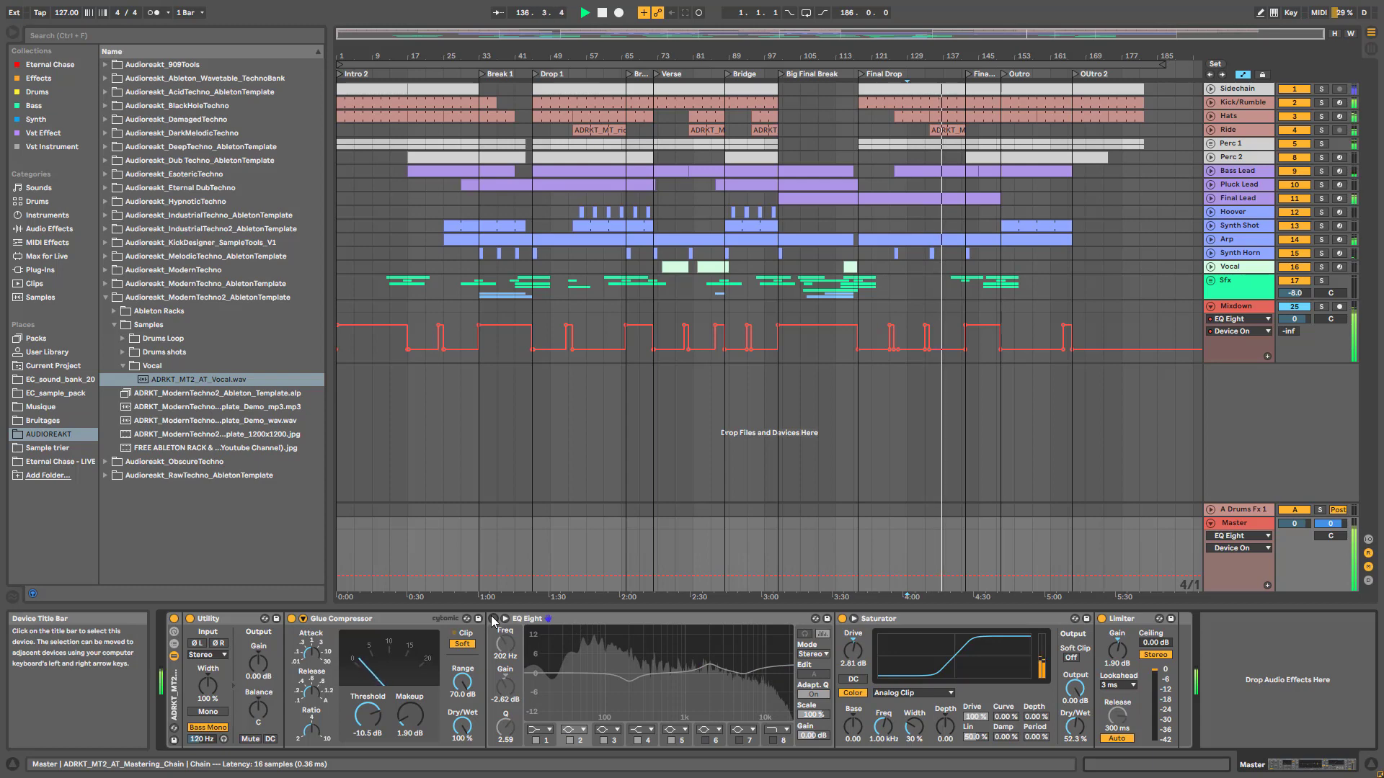
pyautogui.click(493, 618)
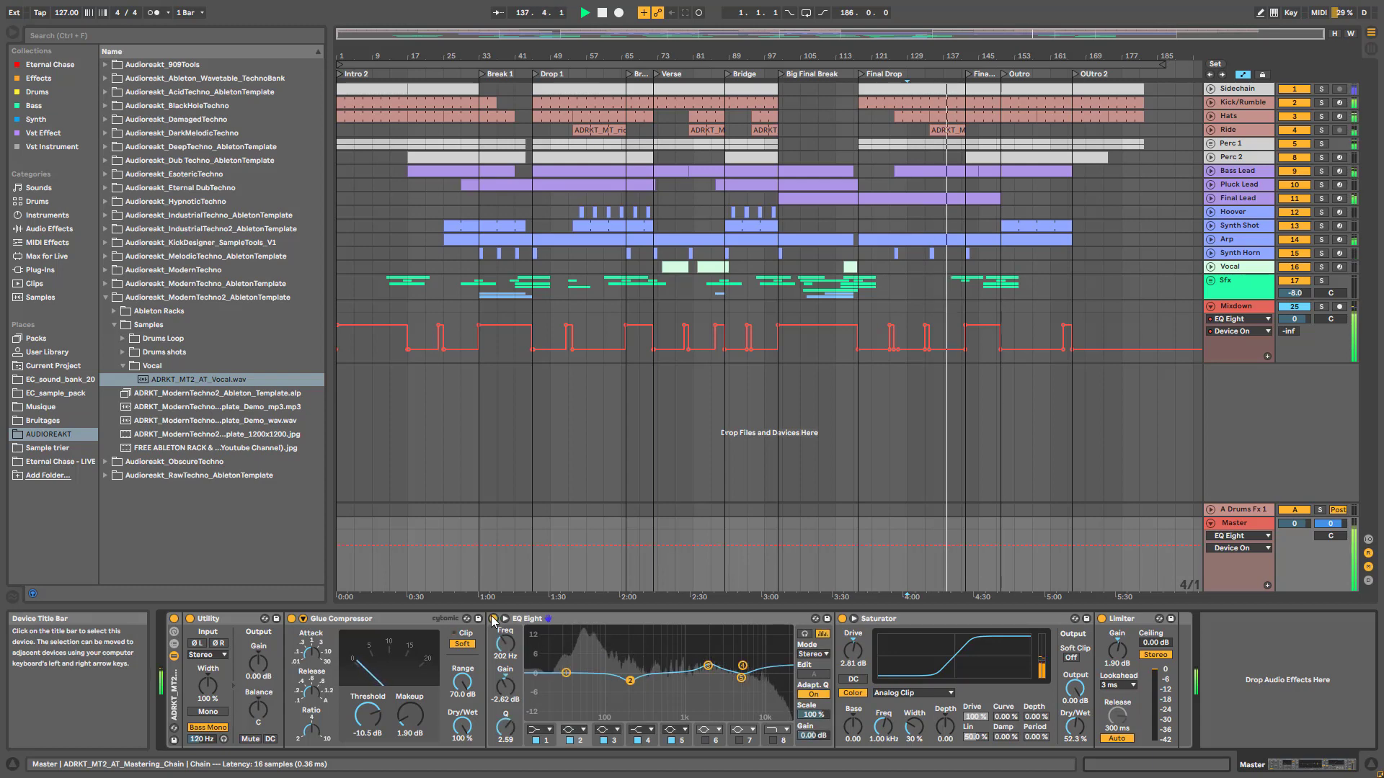
pyautogui.click(491, 617)
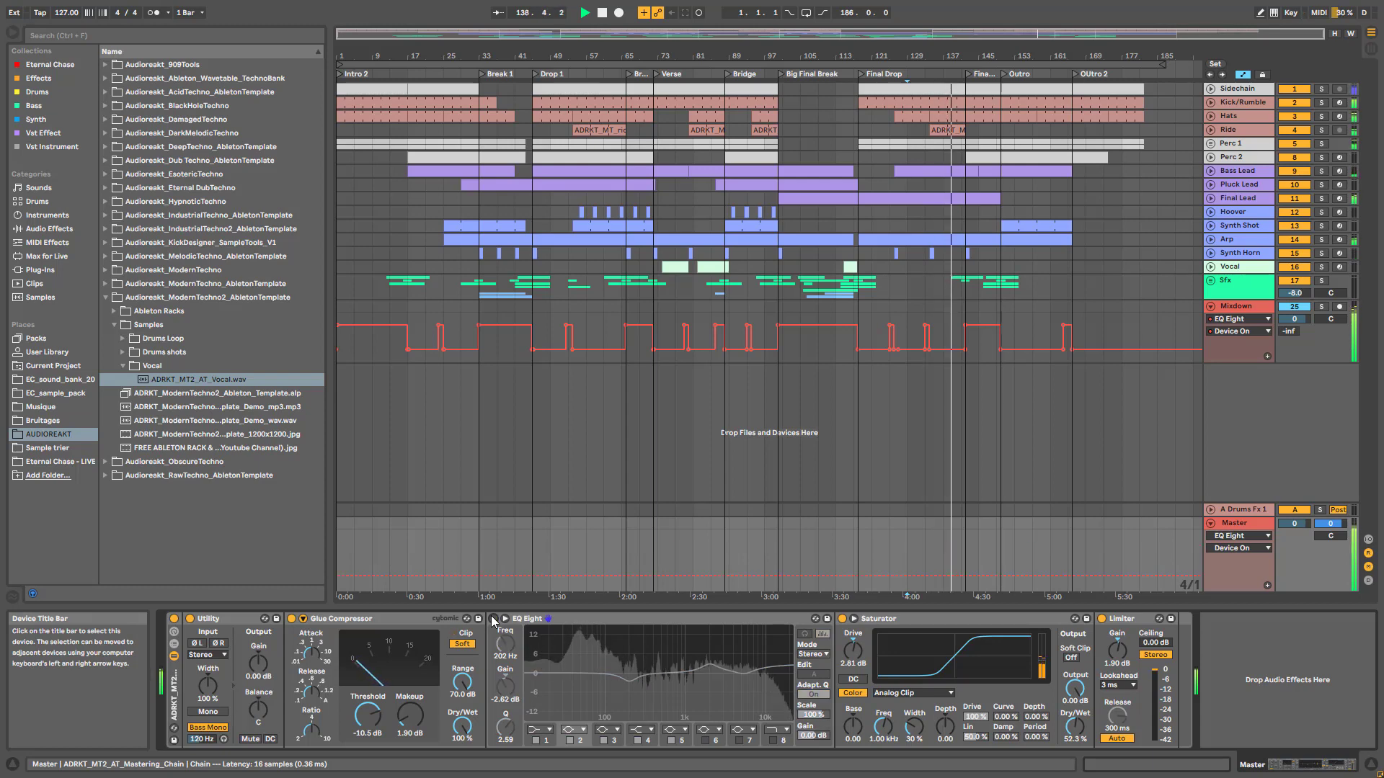
pyautogui.click(491, 617)
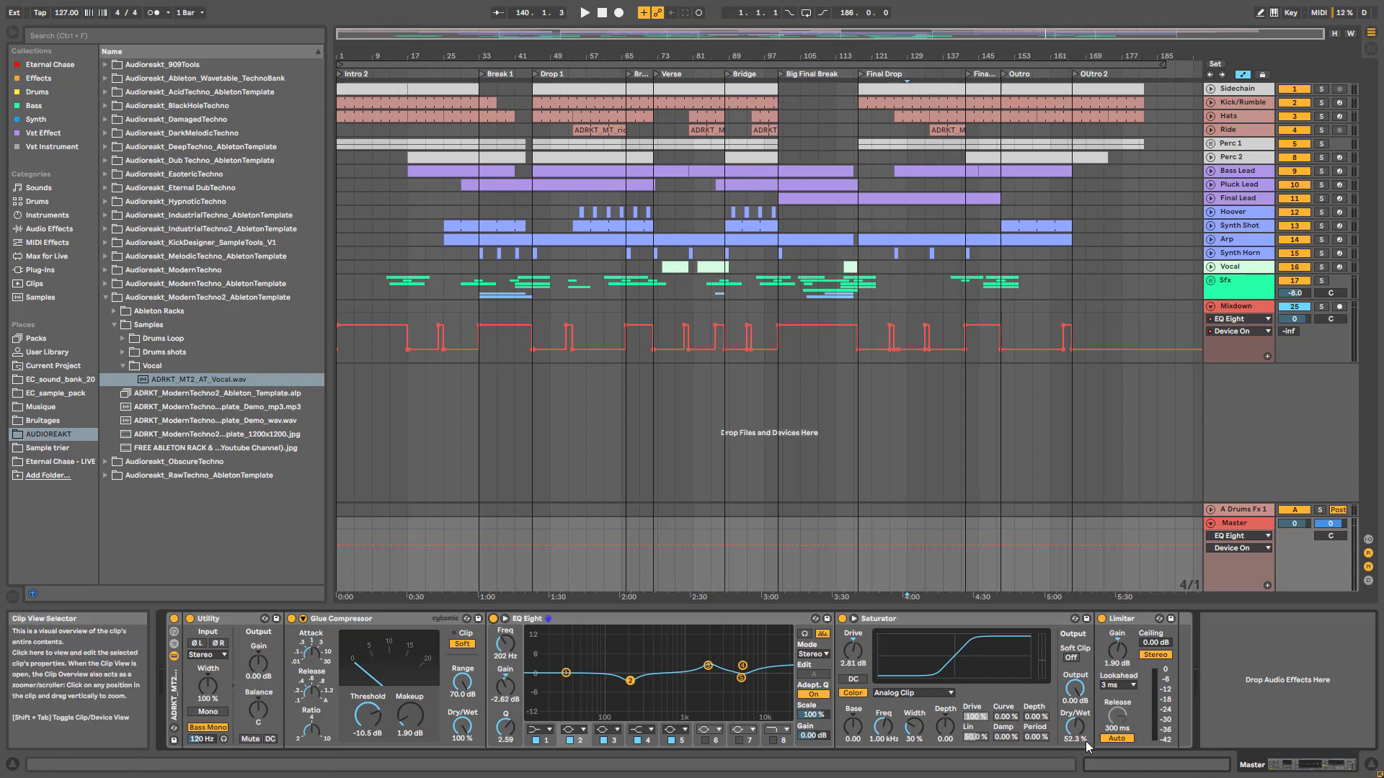
# - Play the Verse from bar 73 and compare the Master's Saturator off and on
pyautogui.click(657, 335)
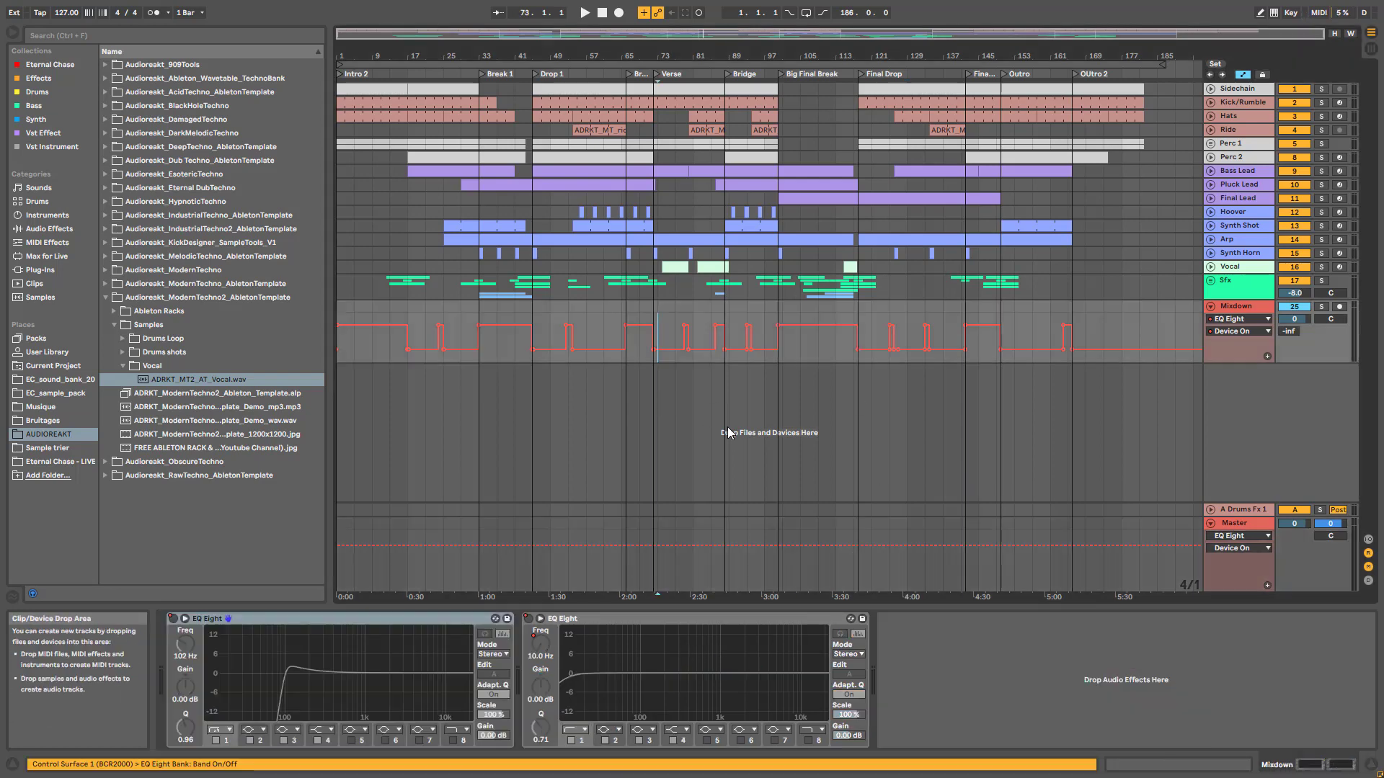
pyautogui.click(1225, 524)
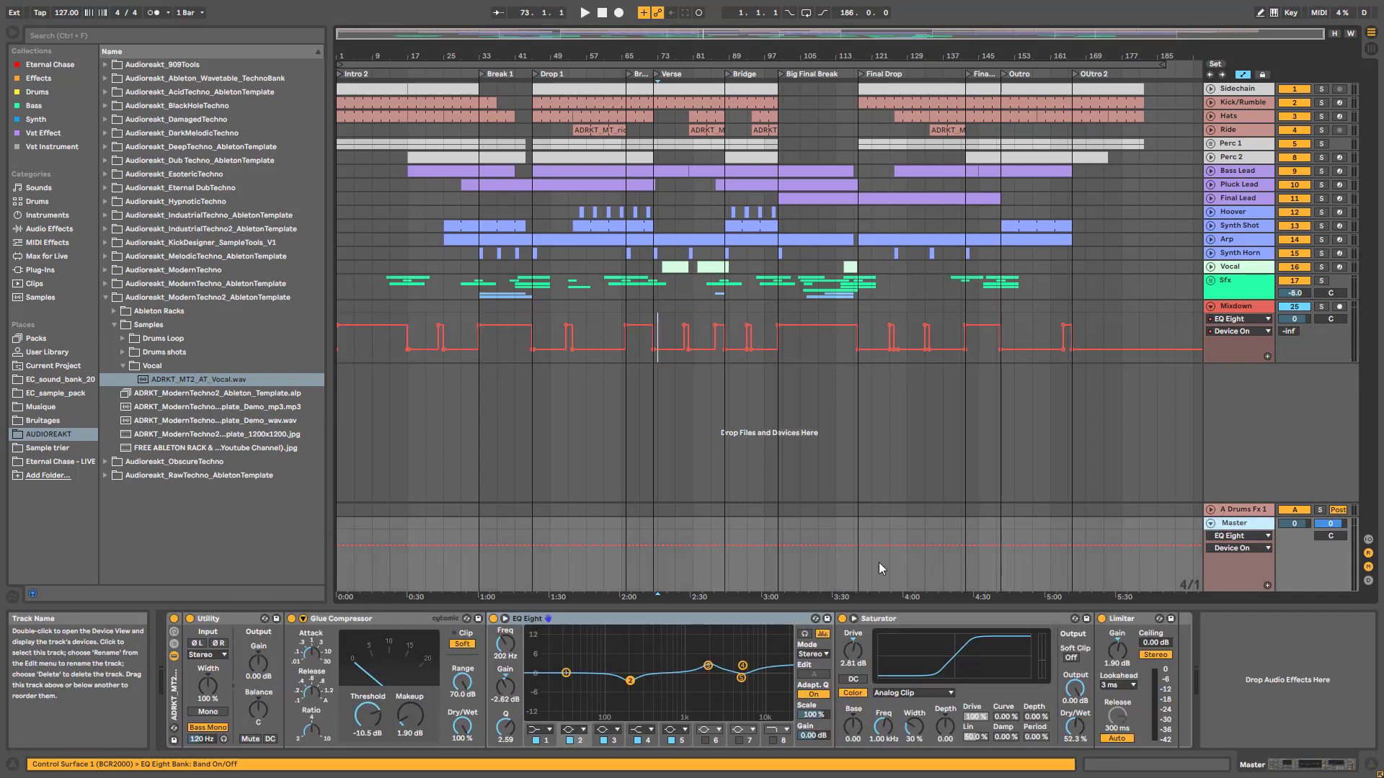
pyautogui.press('space')
pyautogui.click(842, 620)
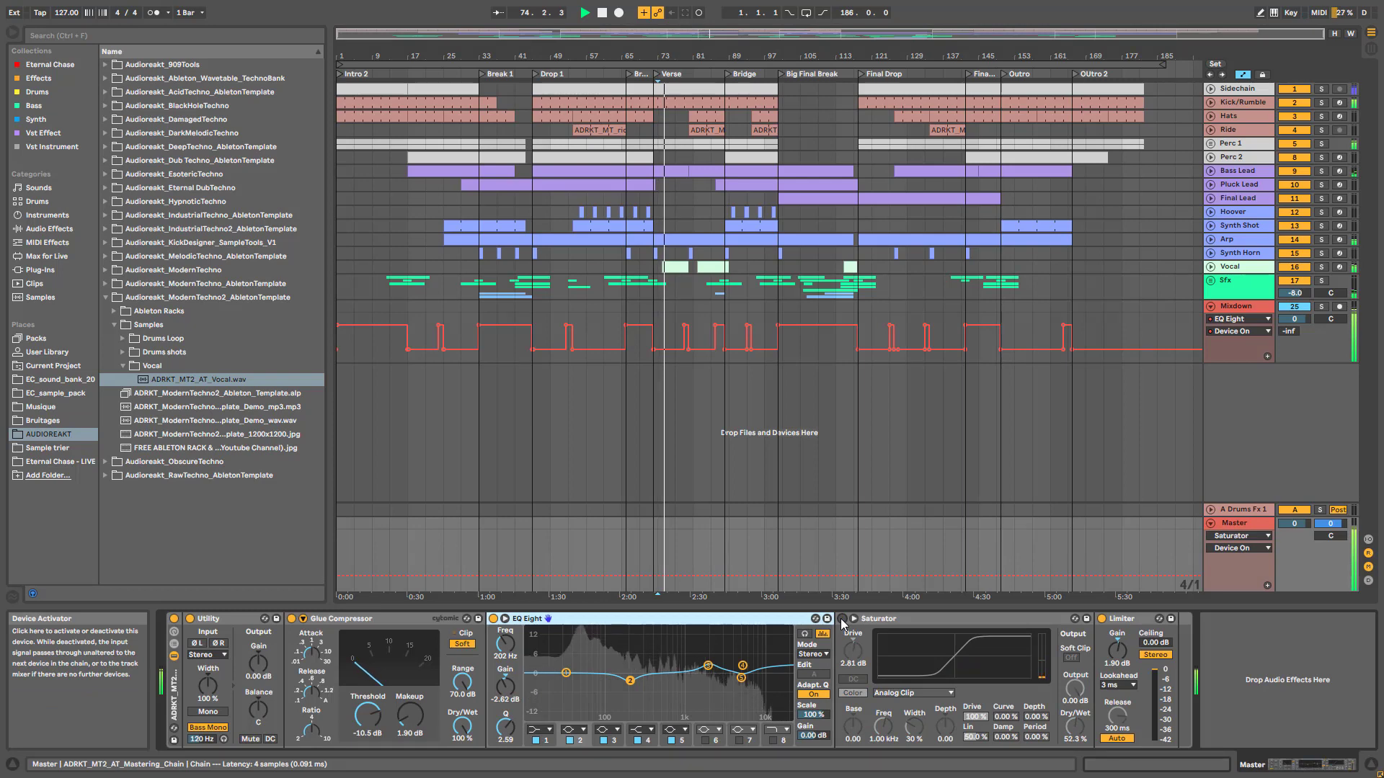
pyautogui.click(842, 619)
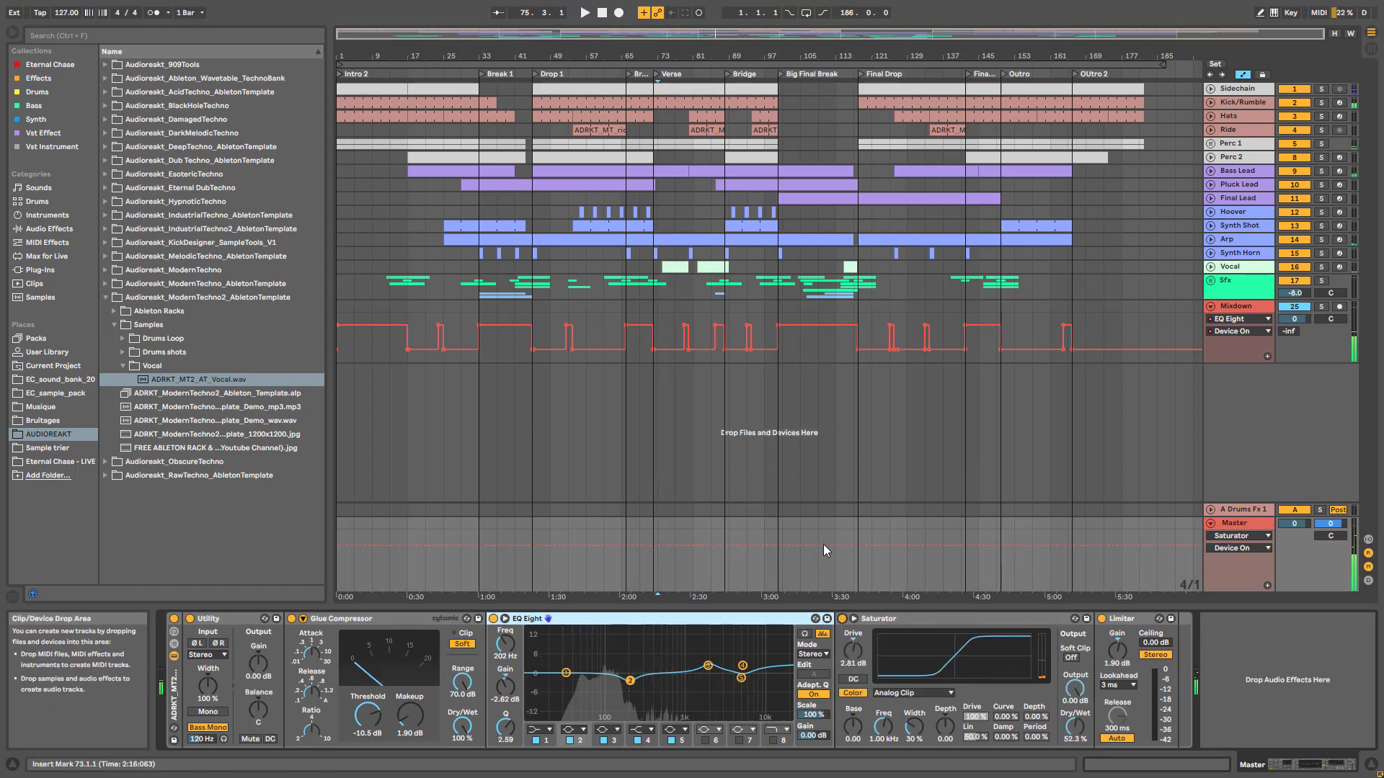
# - Play the Final Drop from bar 129 and compare the Master's Limiter off and on
pyautogui.click(1138, 620)
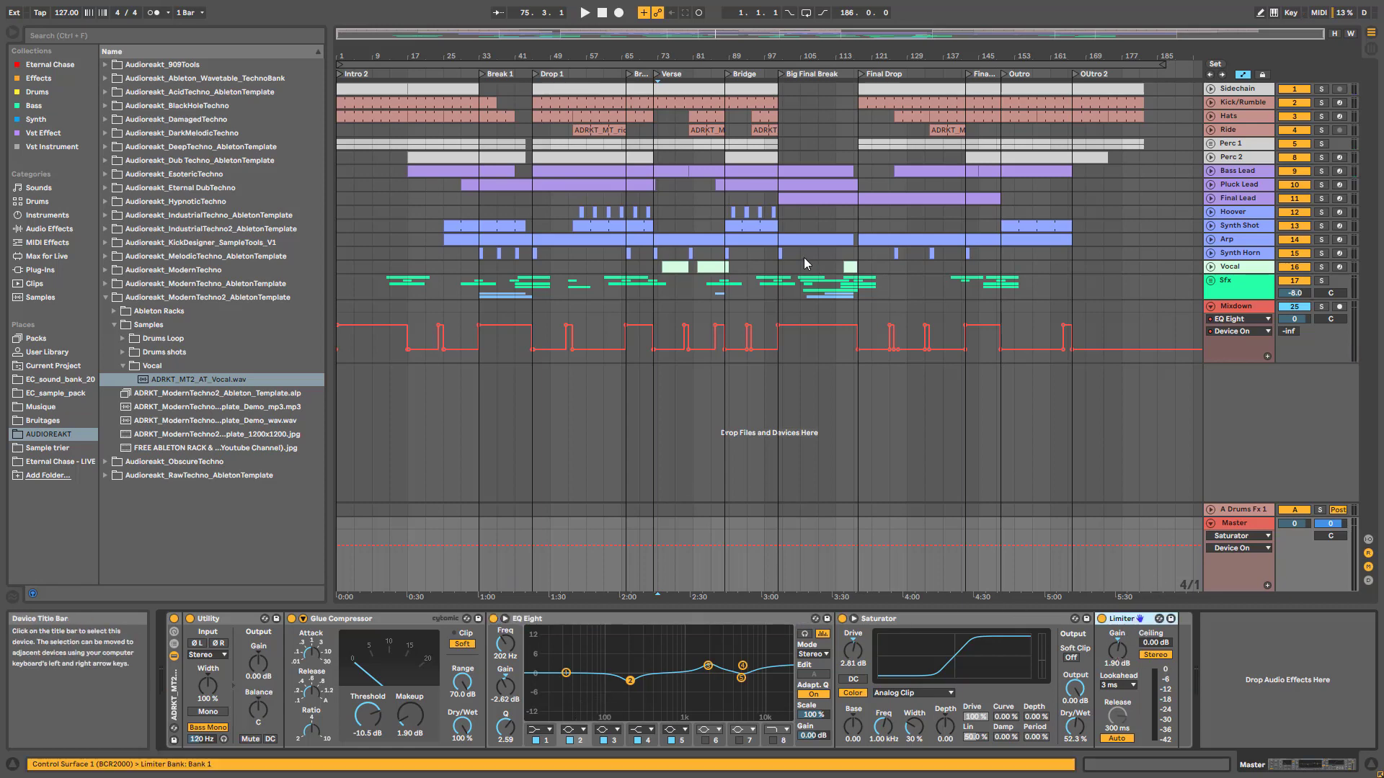
pyautogui.moveTo(780, 33); pyautogui.dragTo(814, 36)
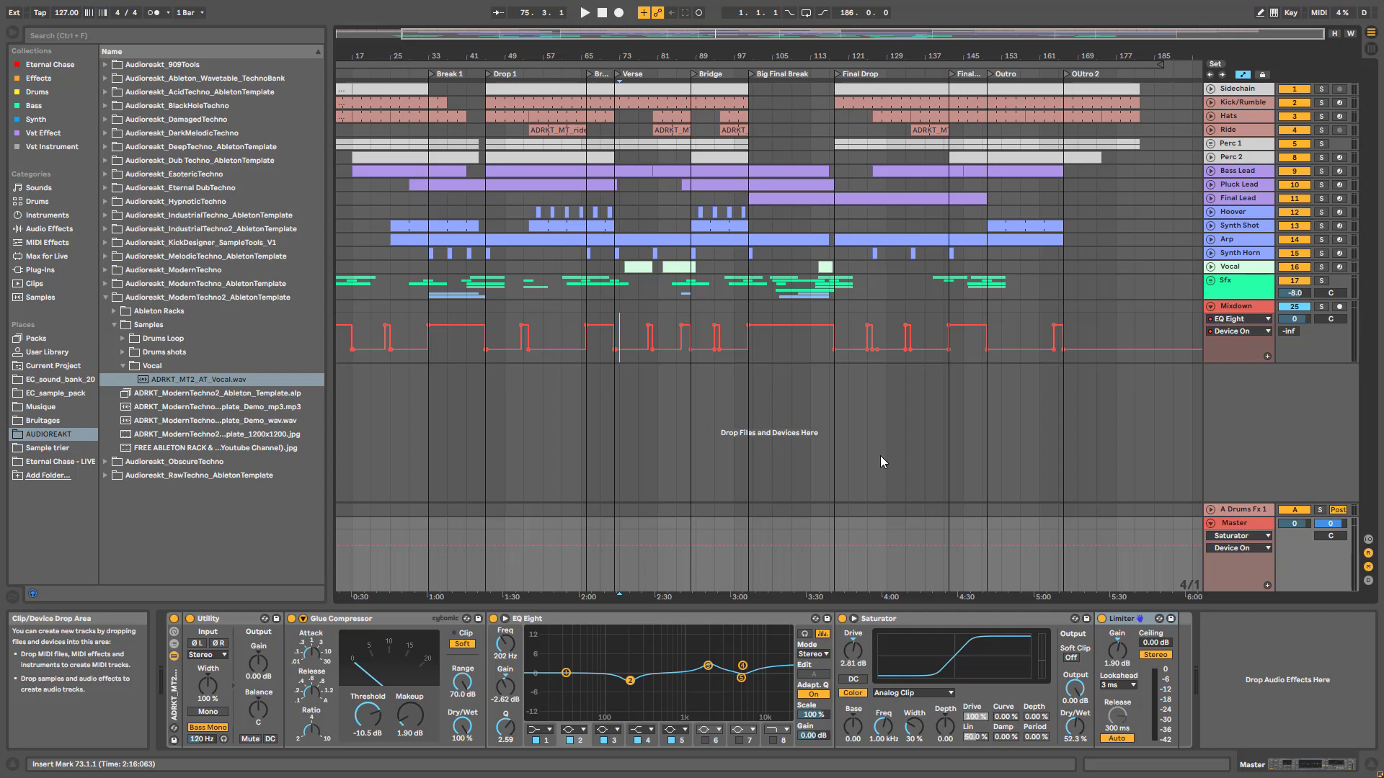
pyautogui.click(888, 537)
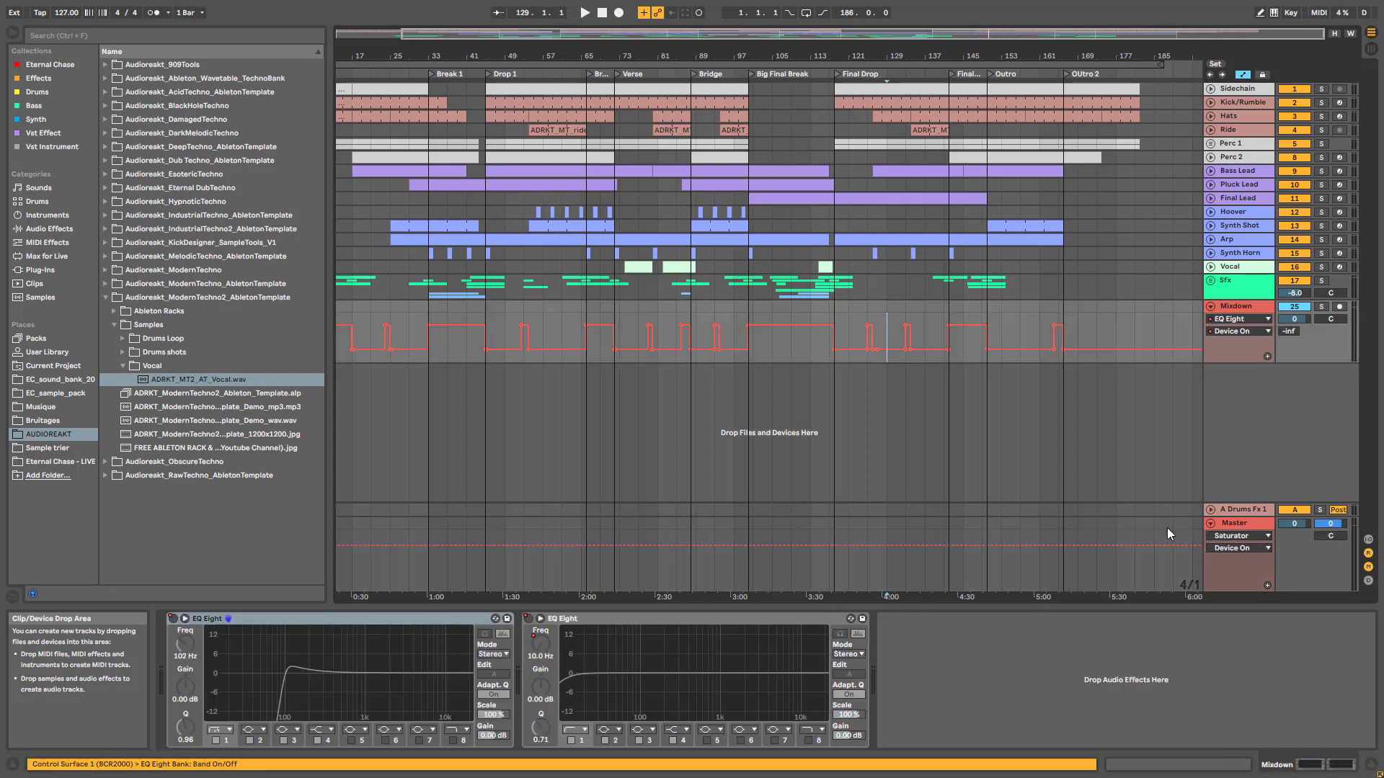
pyautogui.press('space')
pyautogui.click(1238, 530)
pyautogui.click(1100, 624)
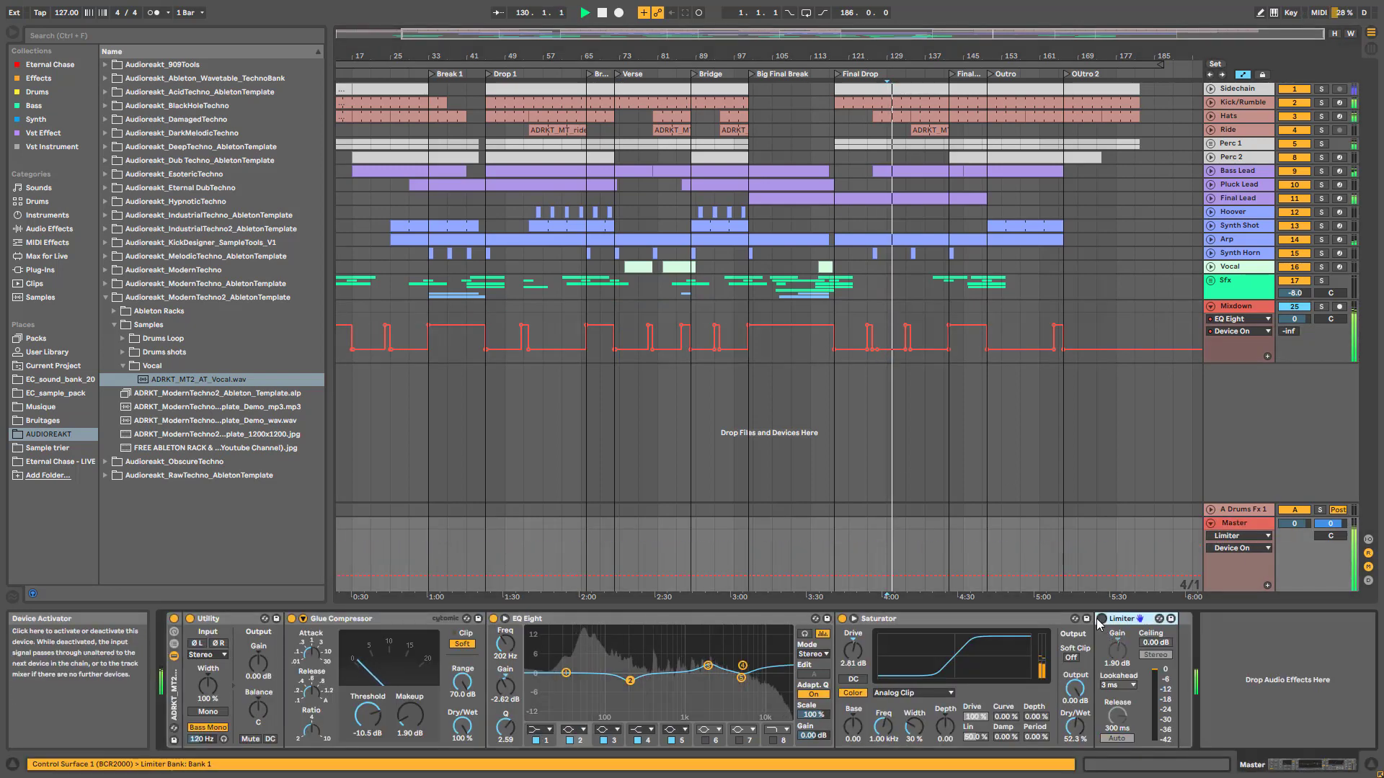
pyautogui.click(1101, 624)
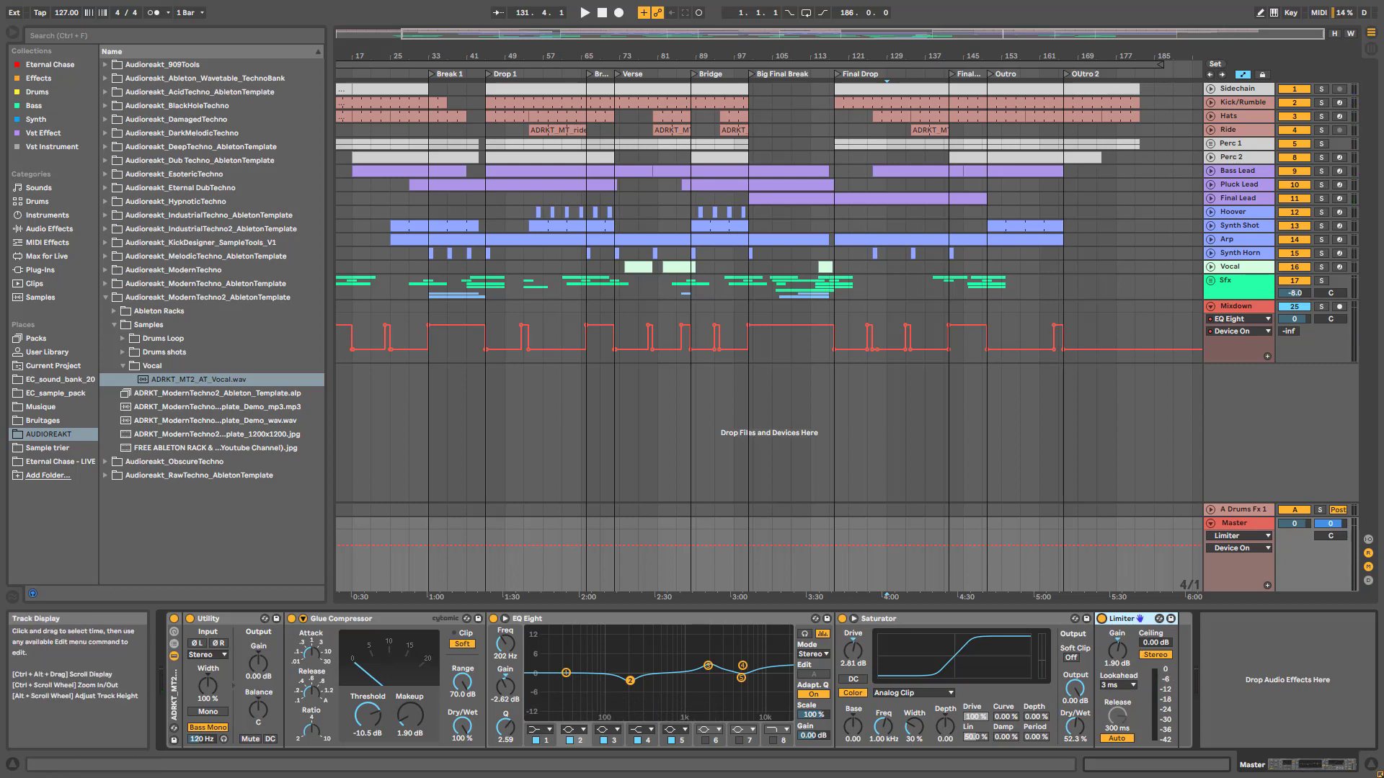
pyautogui.click(1234, 524)
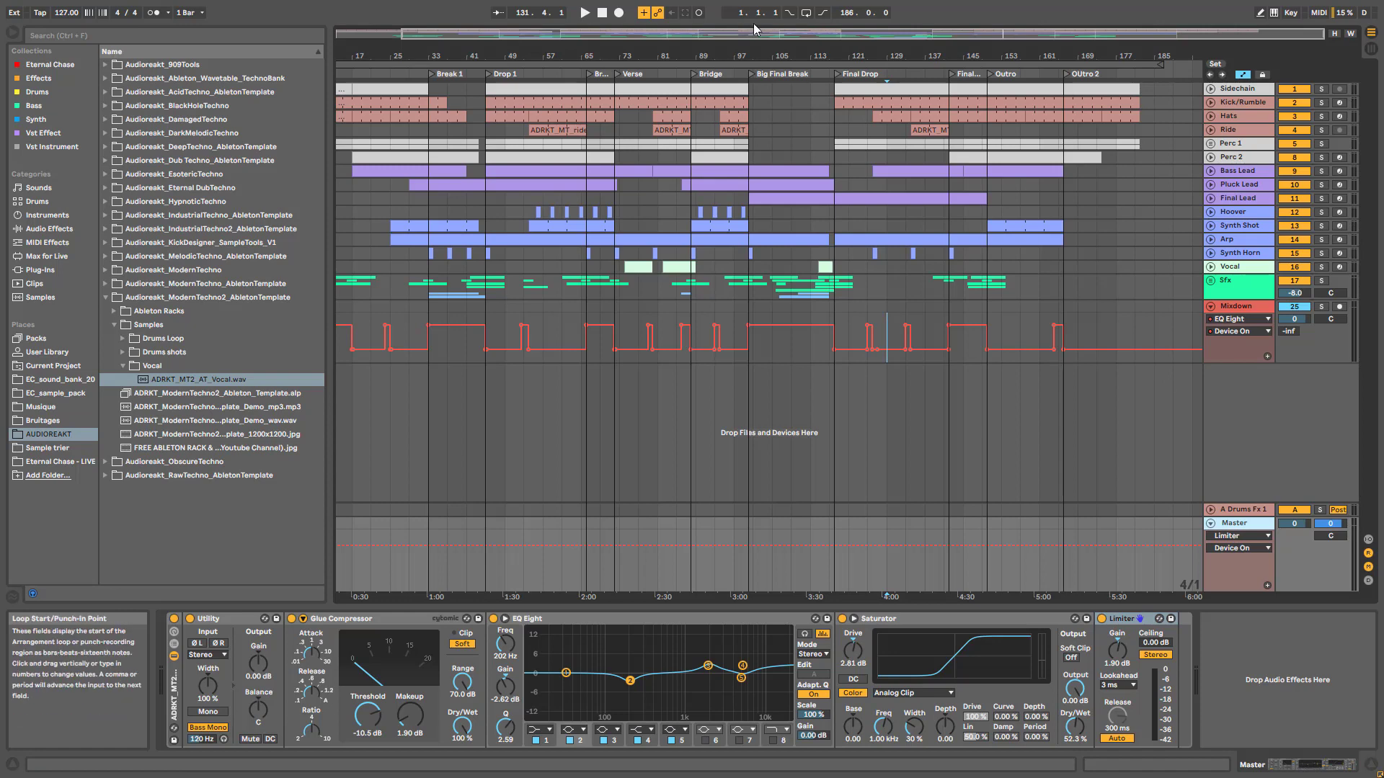
pyautogui.doubleClick(742, 34)
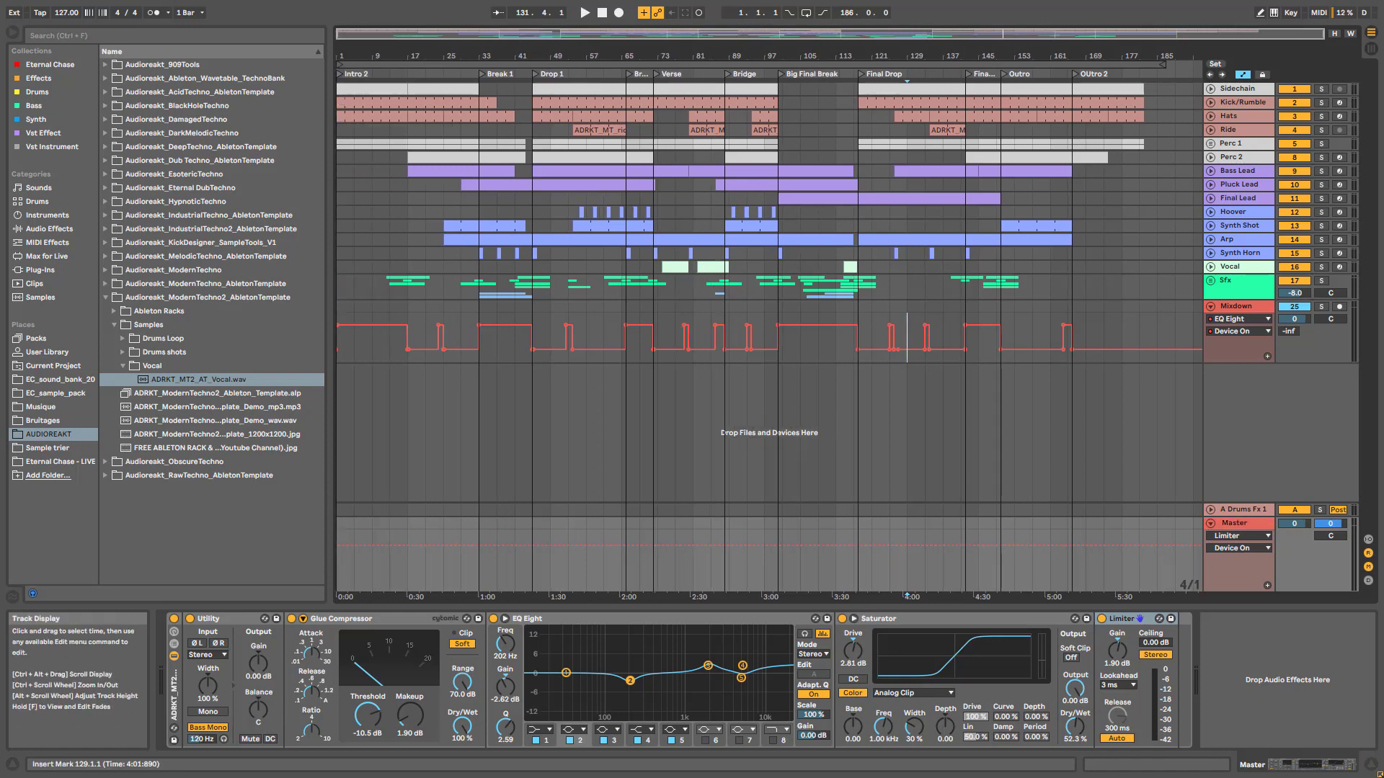